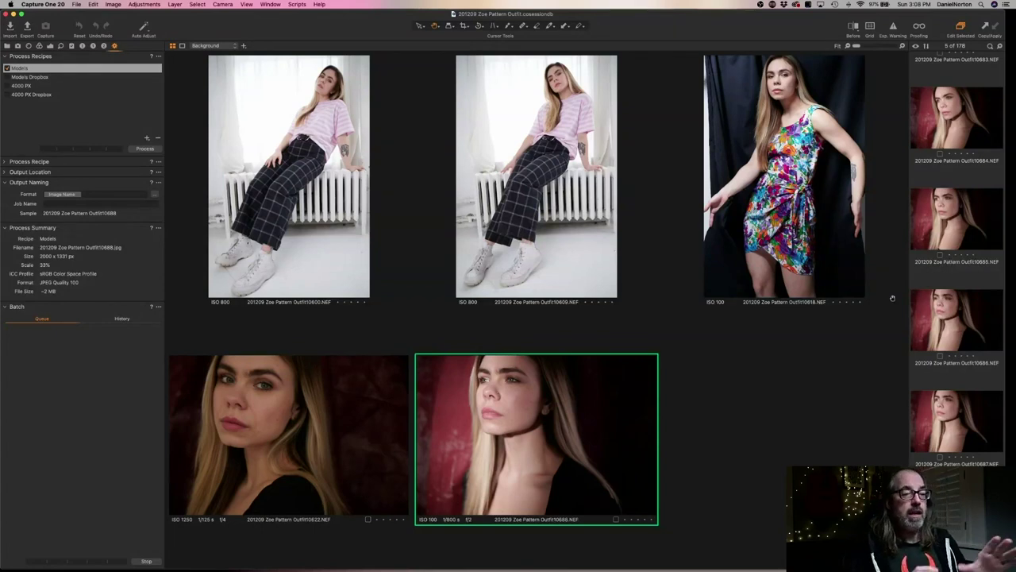
Clear the current image selection and return to the beginning of the session's images
left_click(931, 278)
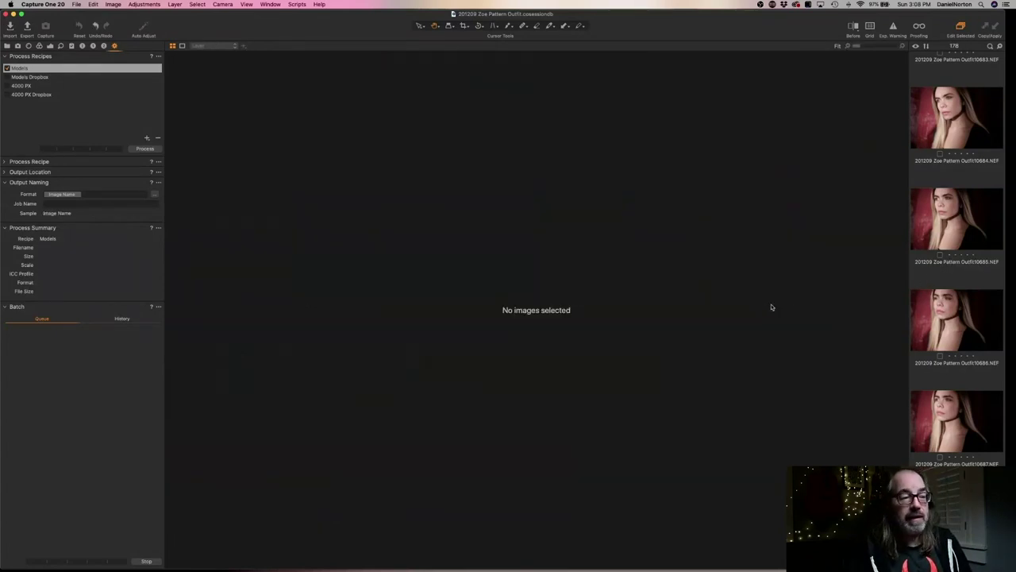
scroll(963, 211, "up", 20)
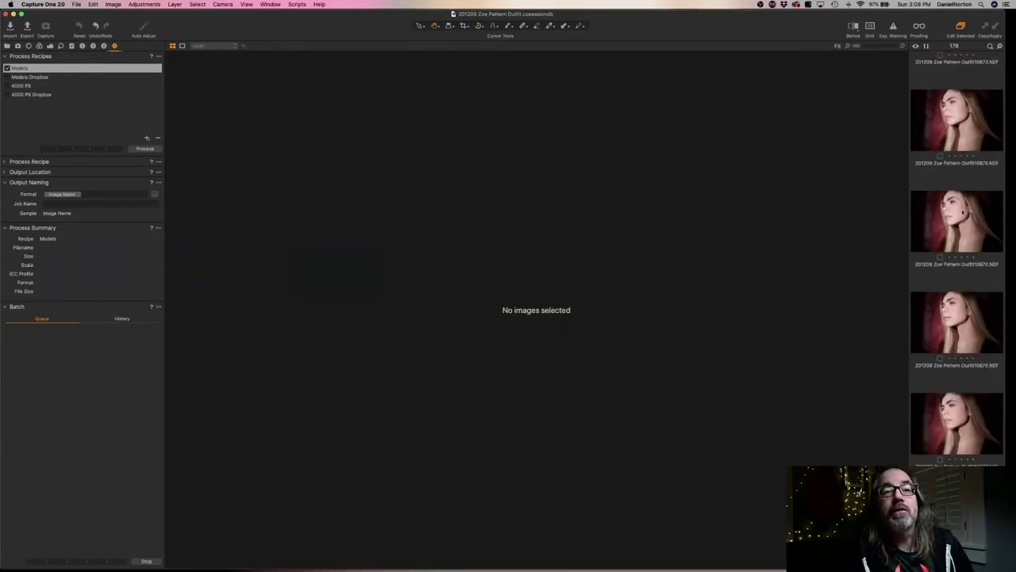
scroll(961, 213, "up", 20)
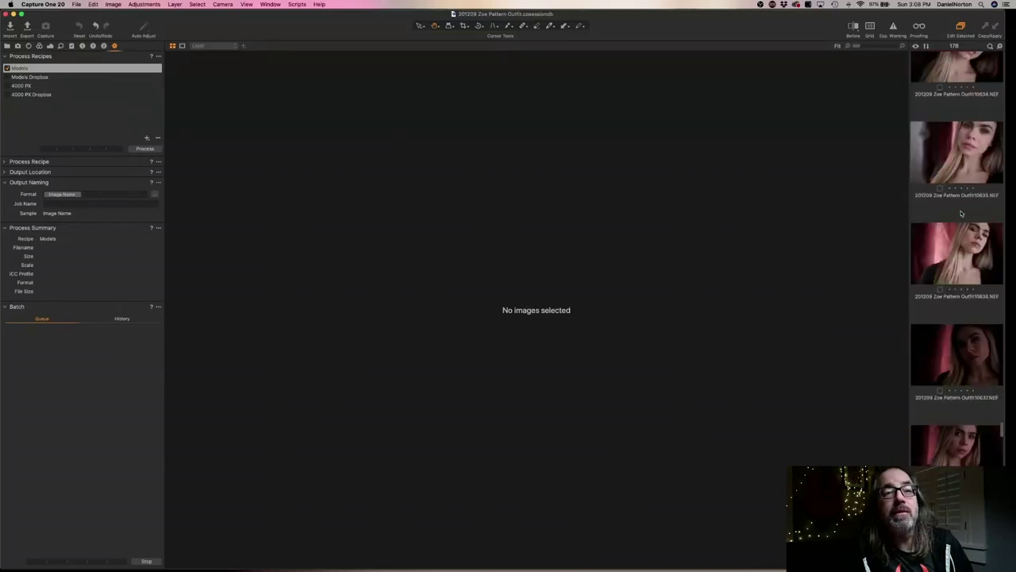
scroll(986, 229, "up", 10)
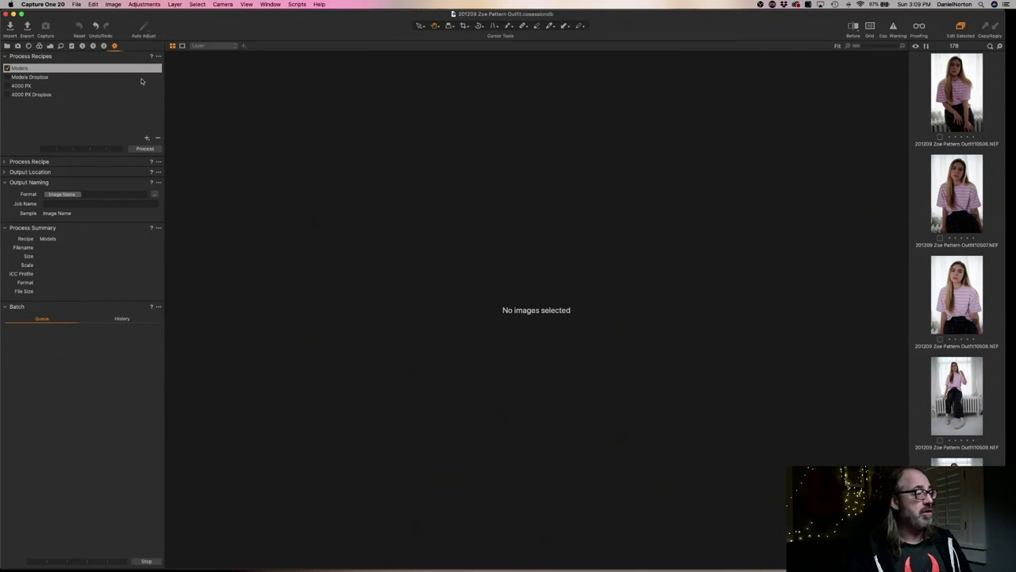
Show the exposure and color adjustment tools, with Exposure Evaluation and Levels expanded and Black & White collapsed
left_click(93, 46)
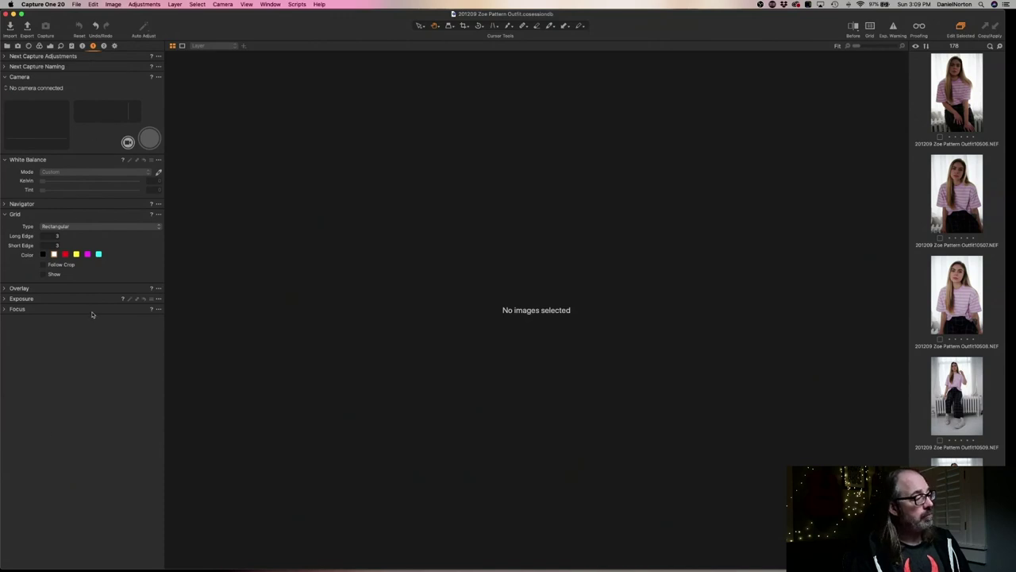
left_click(103, 47)
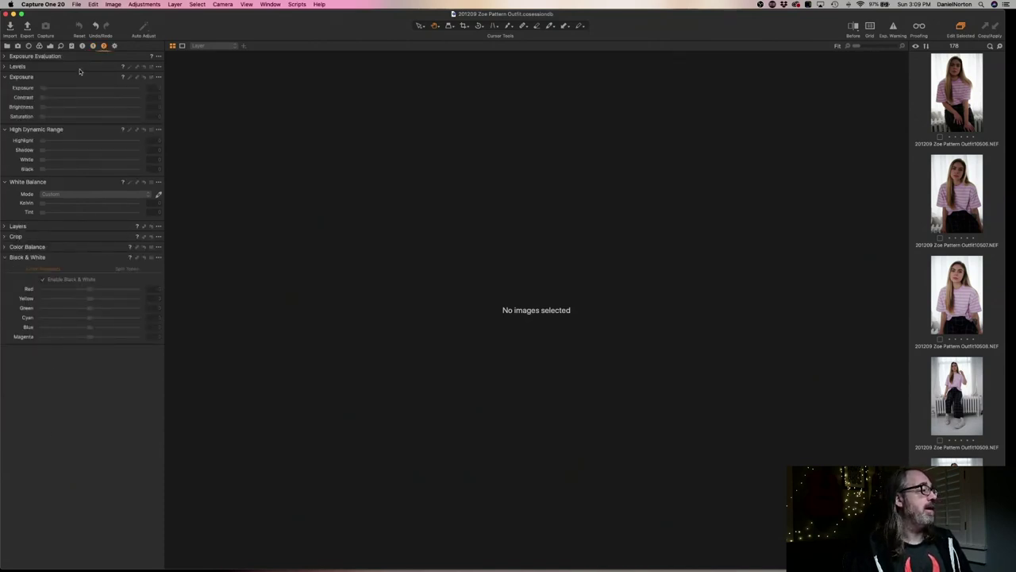
left_click(7, 66)
left_click(4, 58)
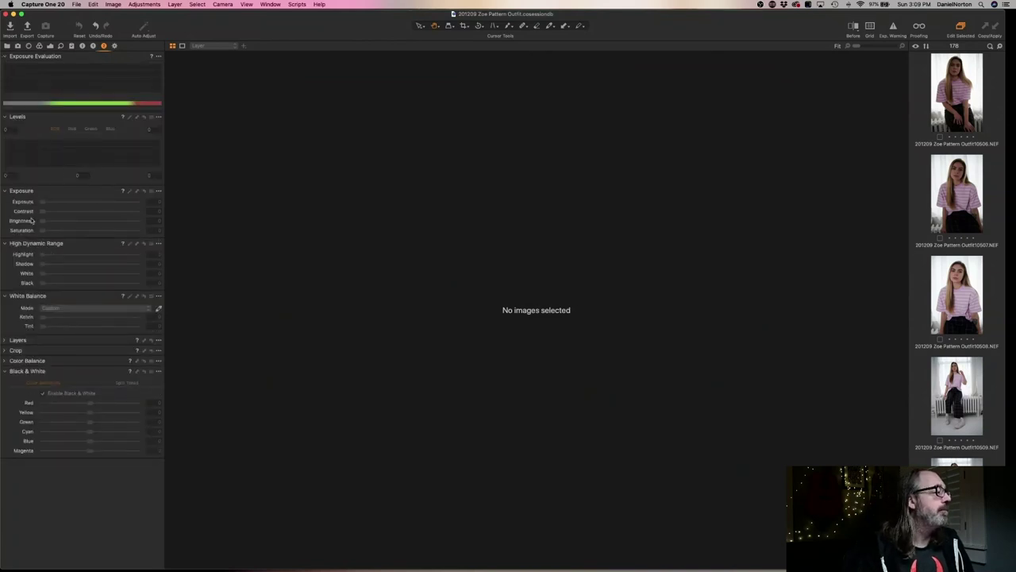
left_click(5, 339)
left_click(5, 339)
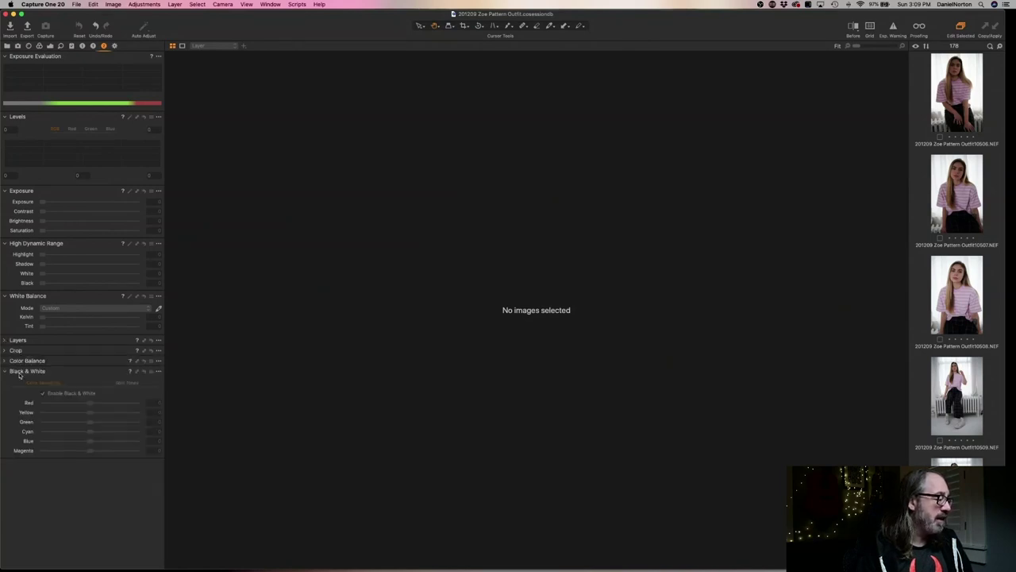
left_click(5, 361)
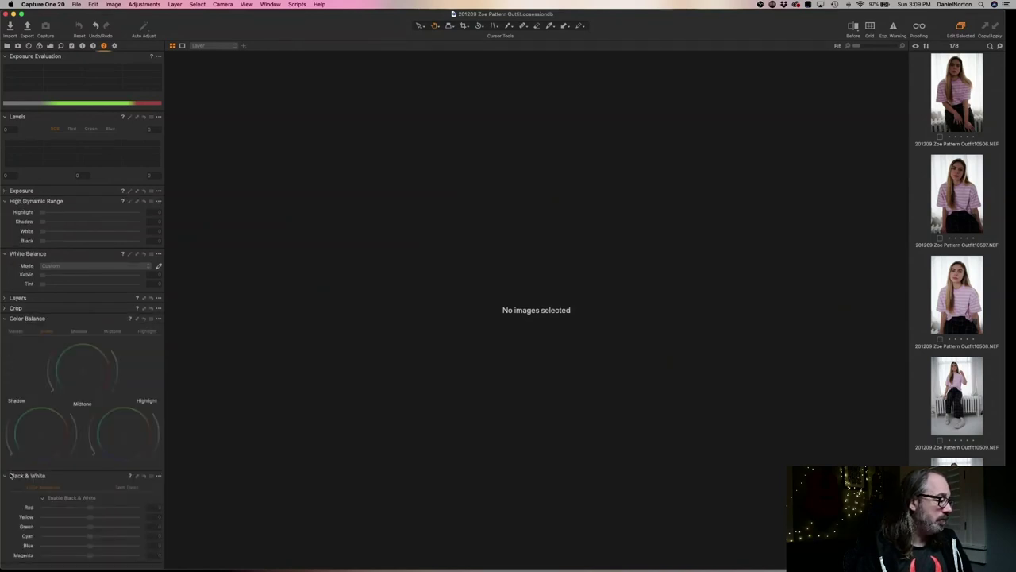
left_click(5, 476)
left_click(5, 361)
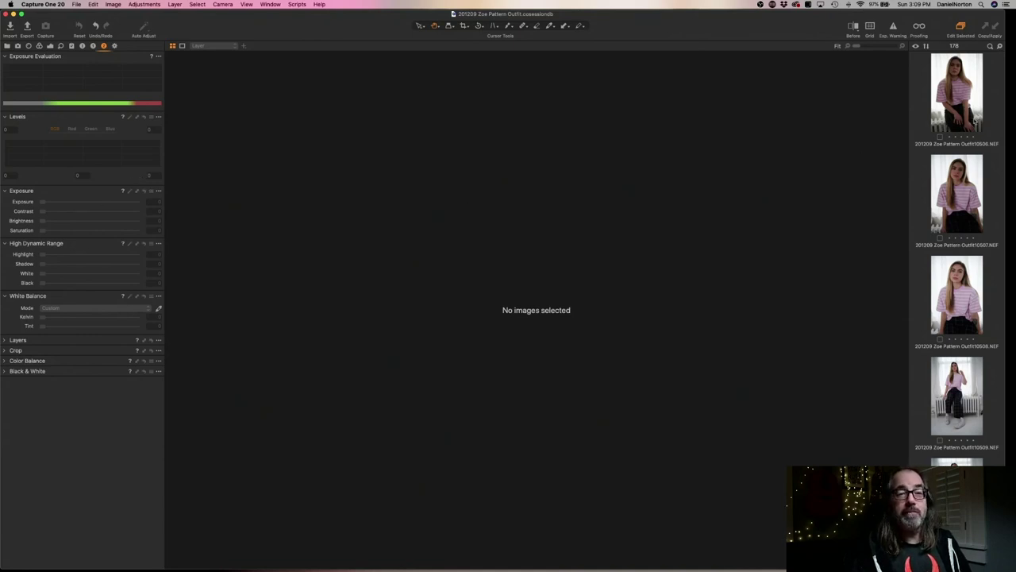
View images 10506 and 10507 individually and side by side, then leave only 10506 selected
left_click(960, 94)
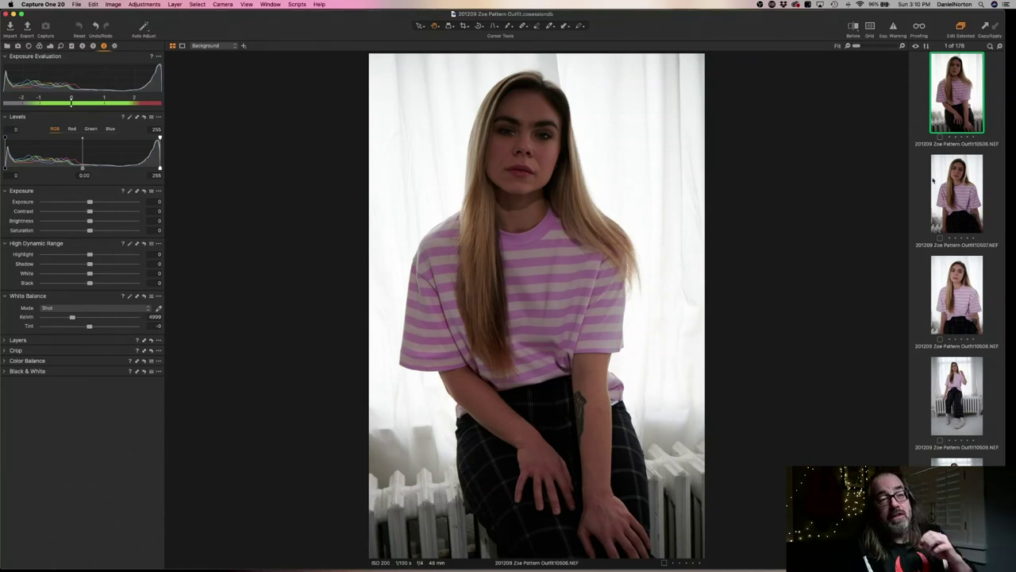
left_click(965, 120, "super")
left_click(965, 119)
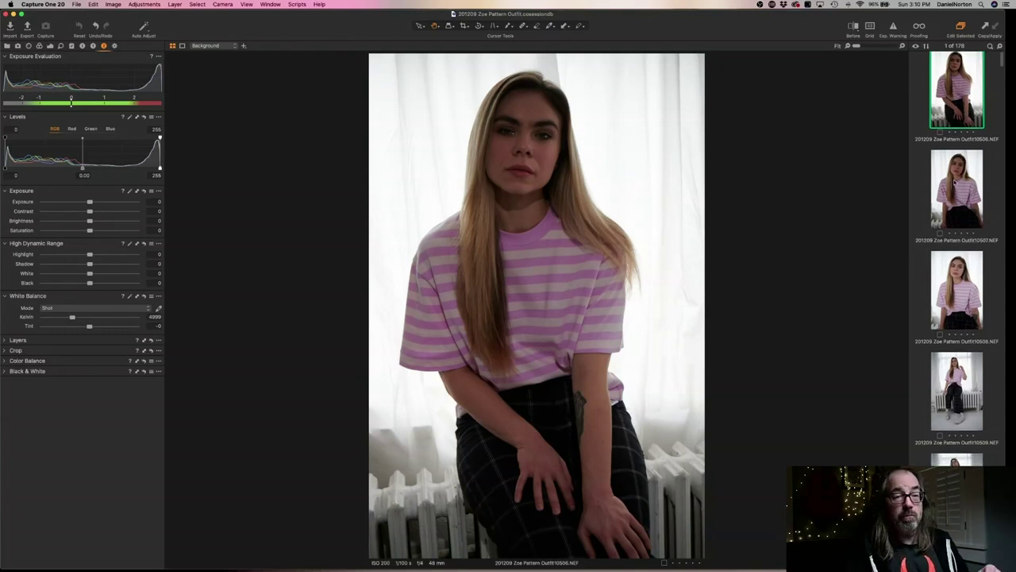
left_click(957, 184)
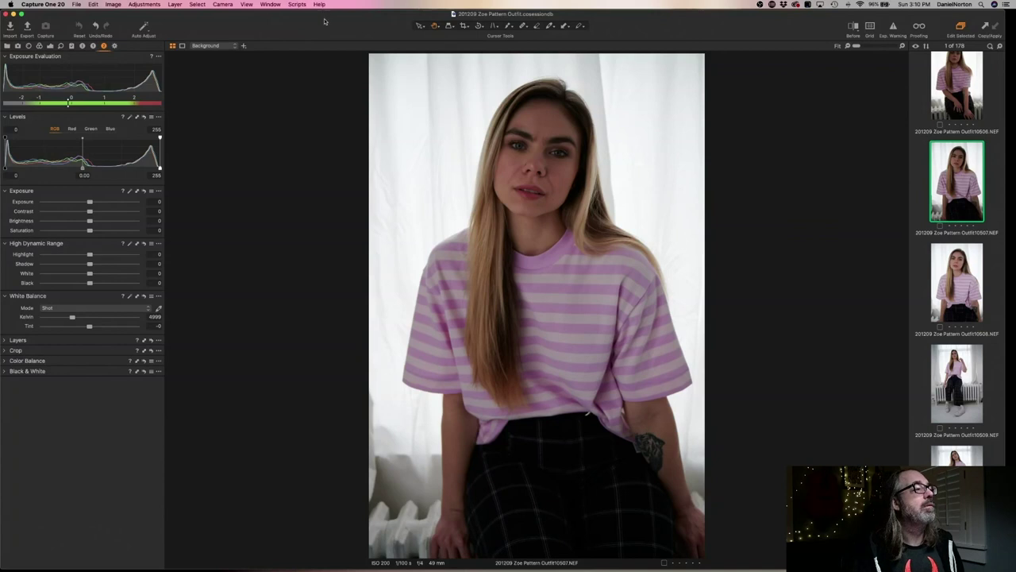
left_click(960, 98)
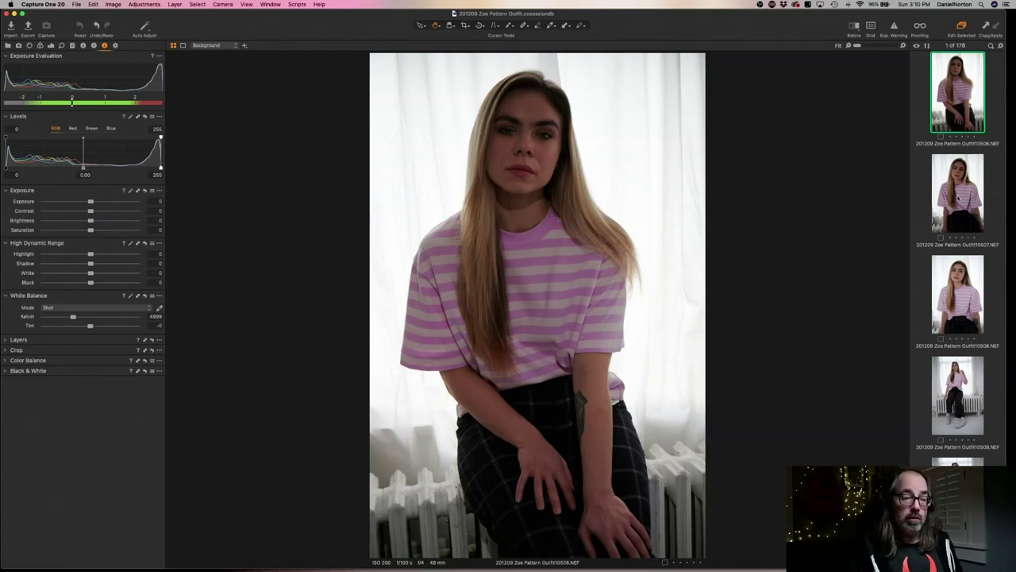
left_click(958, 198, "super")
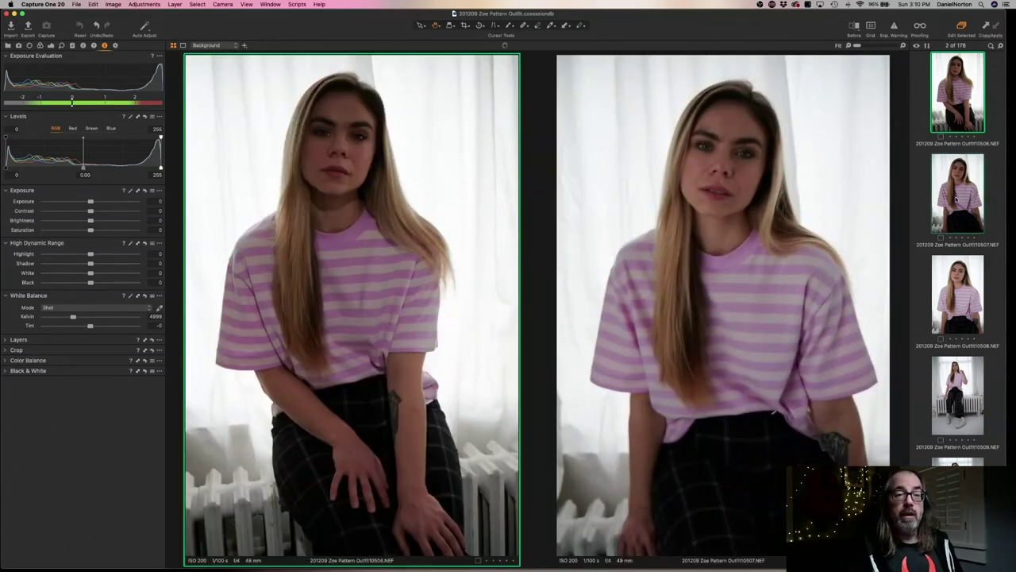
left_click(922, 82)
left_click(952, 104)
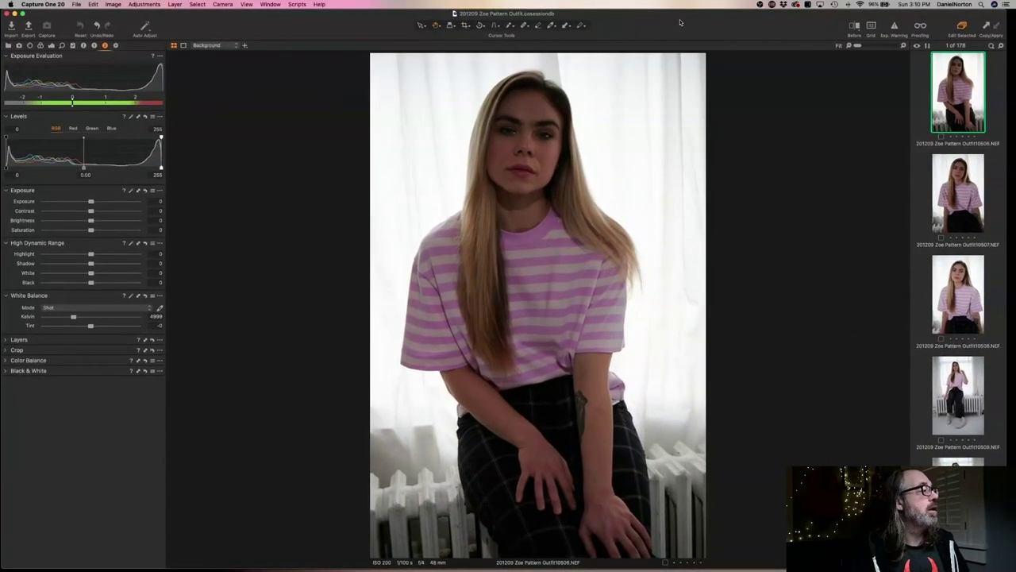
scroll(959, 302, "down", 5)
scroll(959, 300, "down", 15)
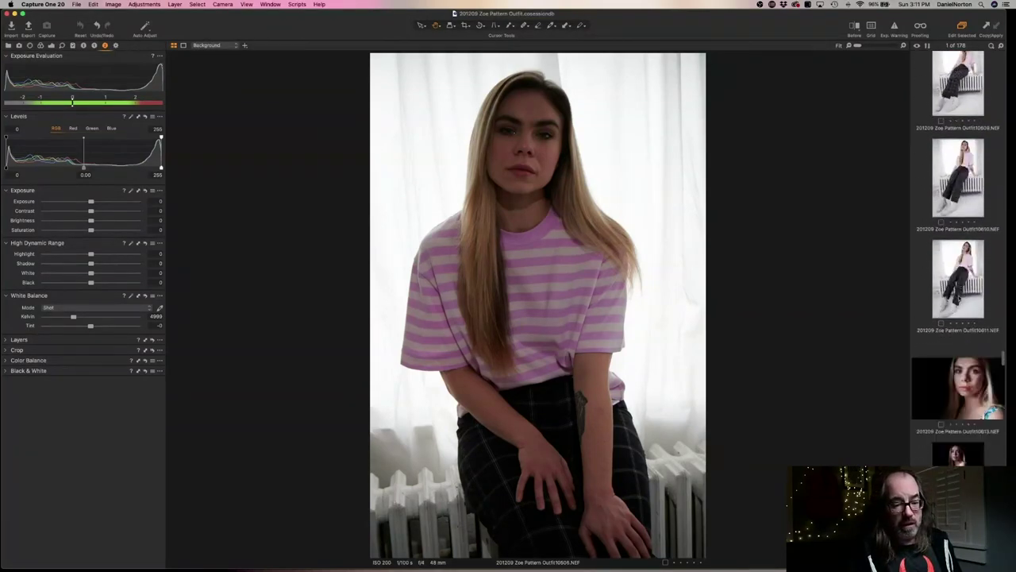
scroll(959, 295, "down", 20)
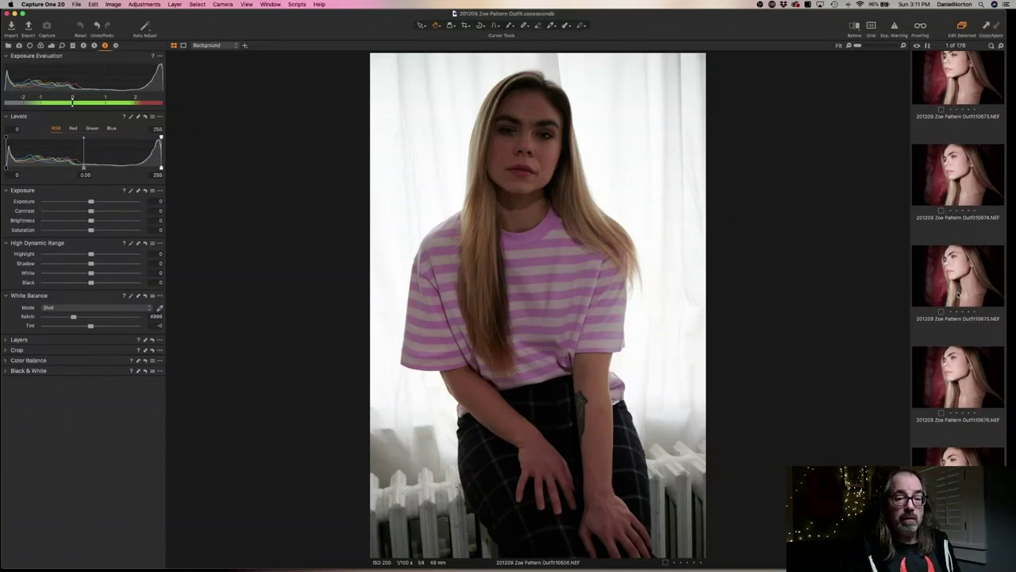
scroll(958, 294, "down", 6)
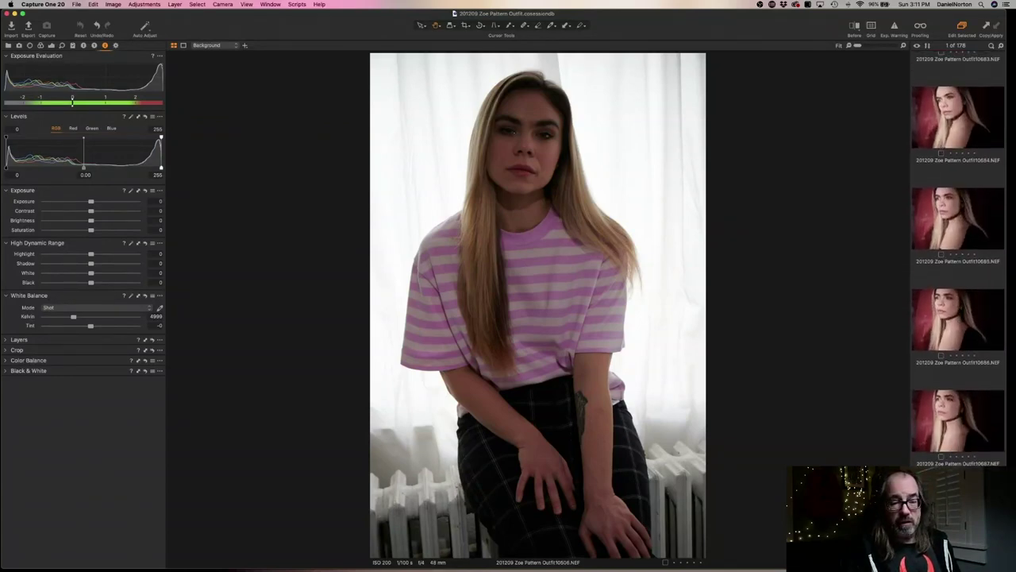
key("super+a")
scroll(957, 294, "up", 10)
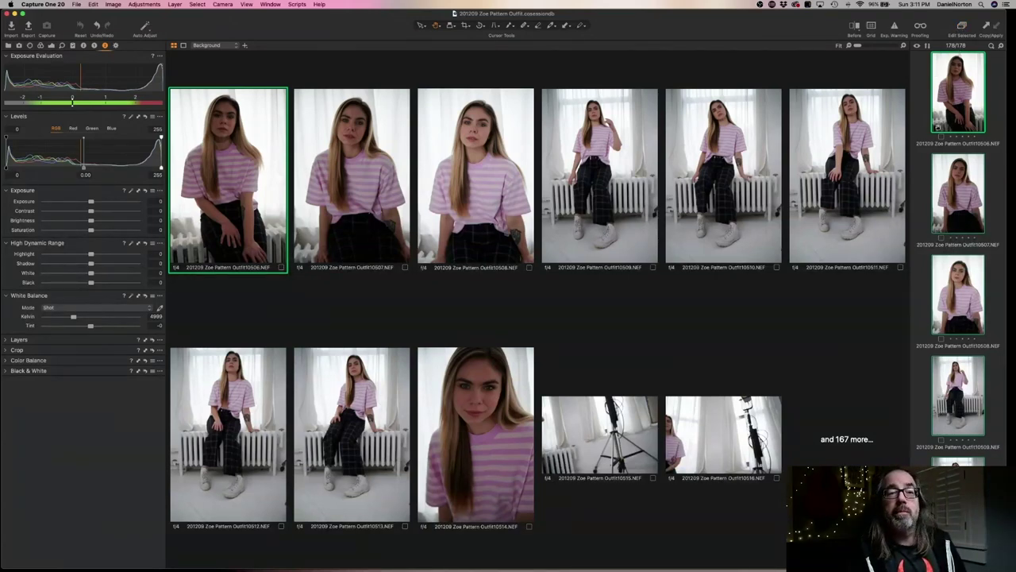
left_click(989, 127)
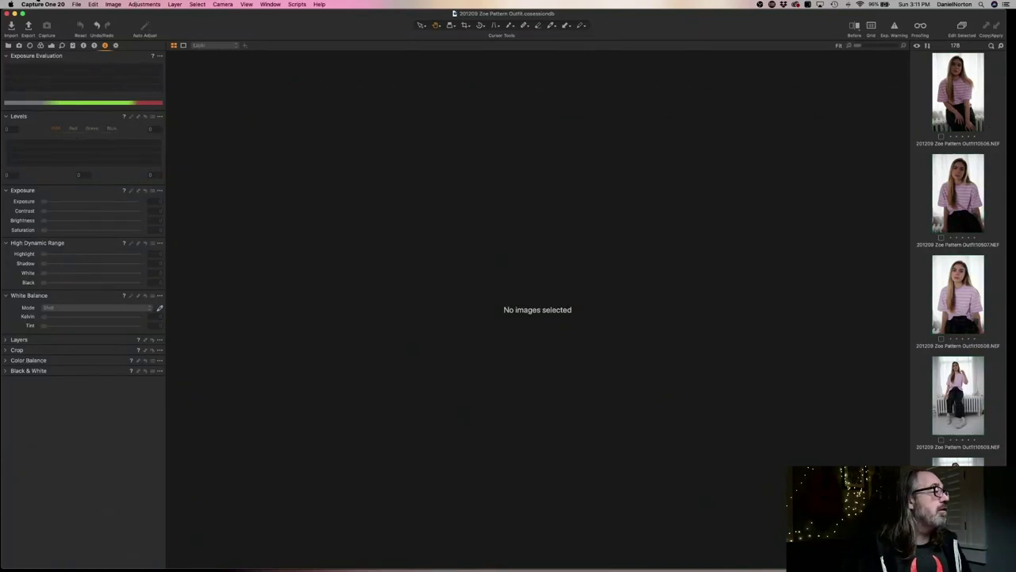
Quit Capture One and reopen the Pattern Outfit session file from Finder
left_click(43, 4)
key("Escape")
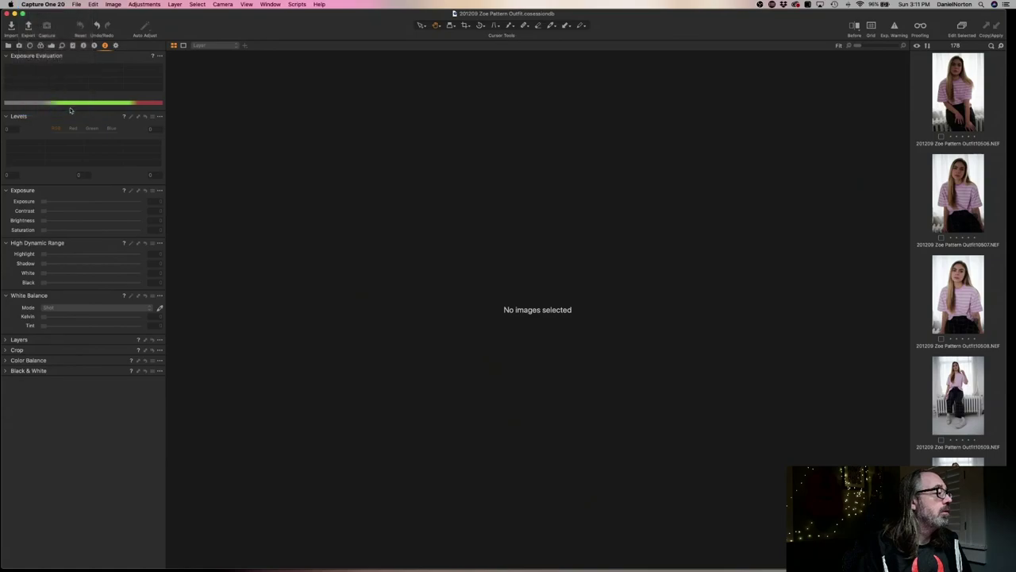
key("super+q")
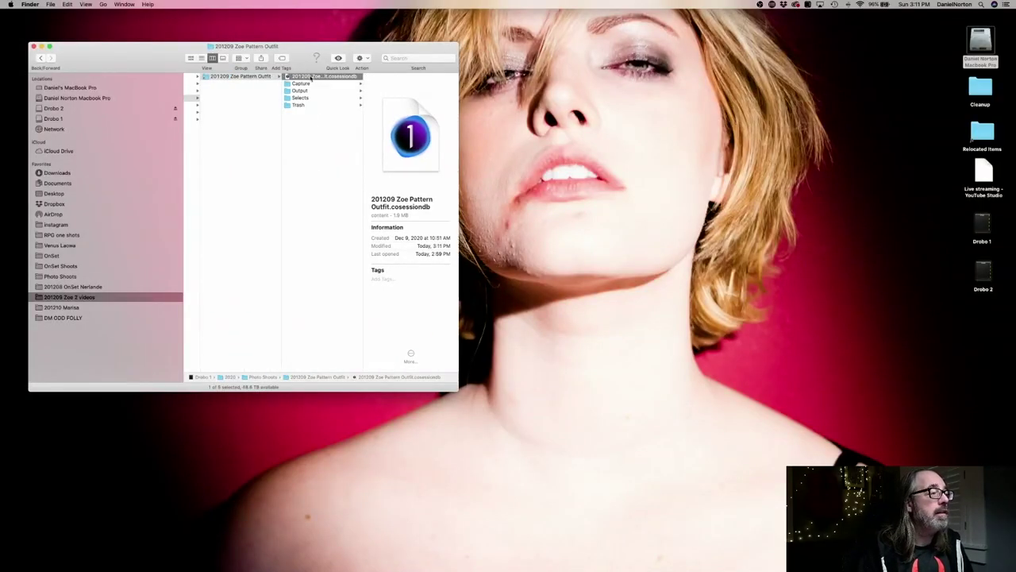
double_click(312, 77)
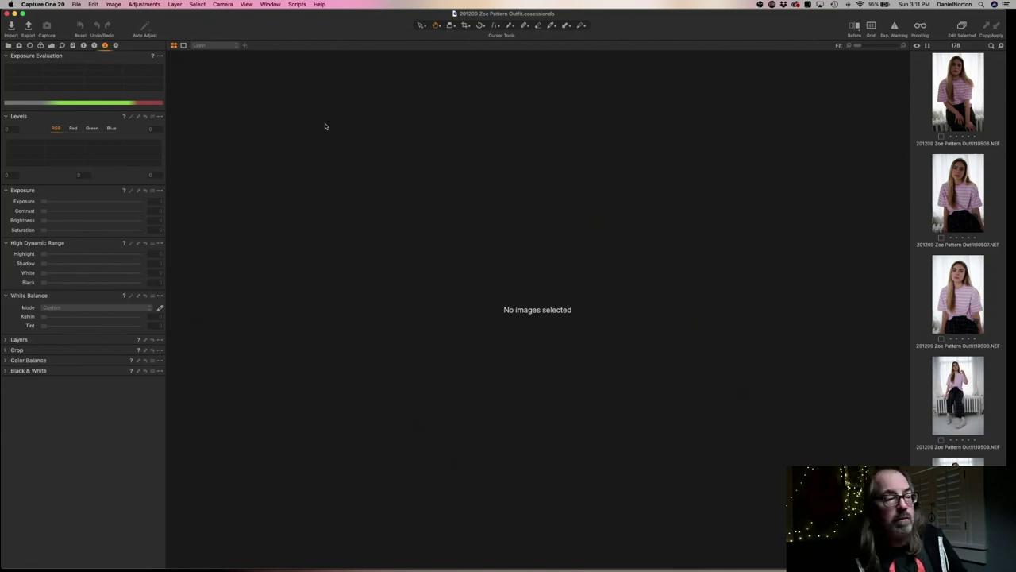
Select all images in the session, enable Edit Selected, and give them a three-star rating
left_click(965, 109)
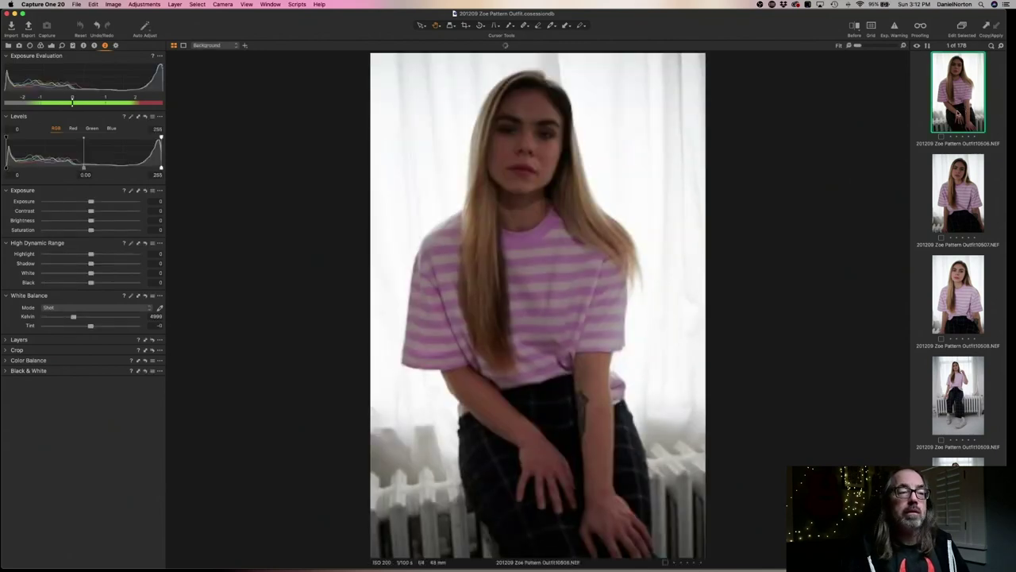
key("super+a")
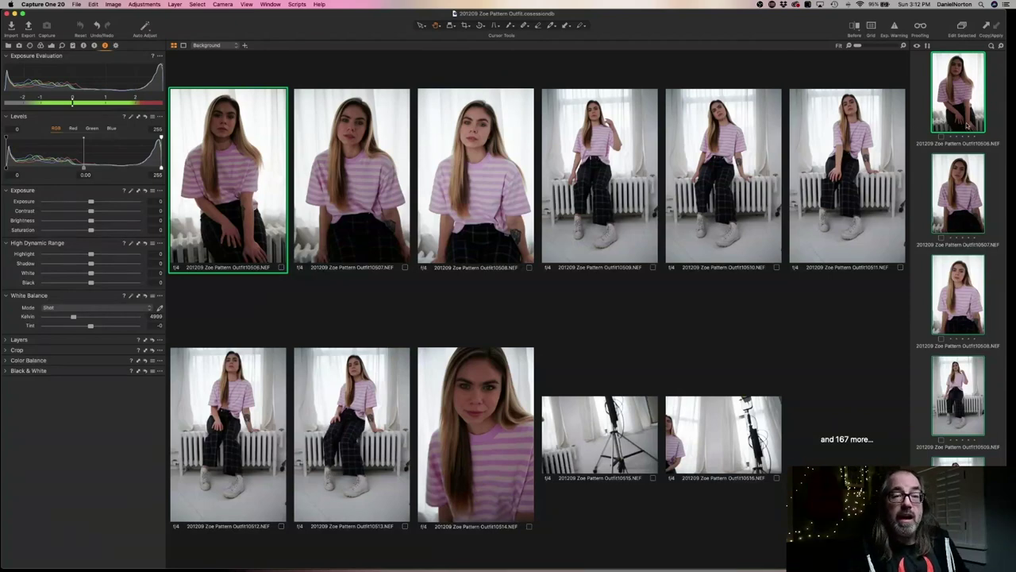
scroll(976, 64, "down", 1)
left_click(963, 25)
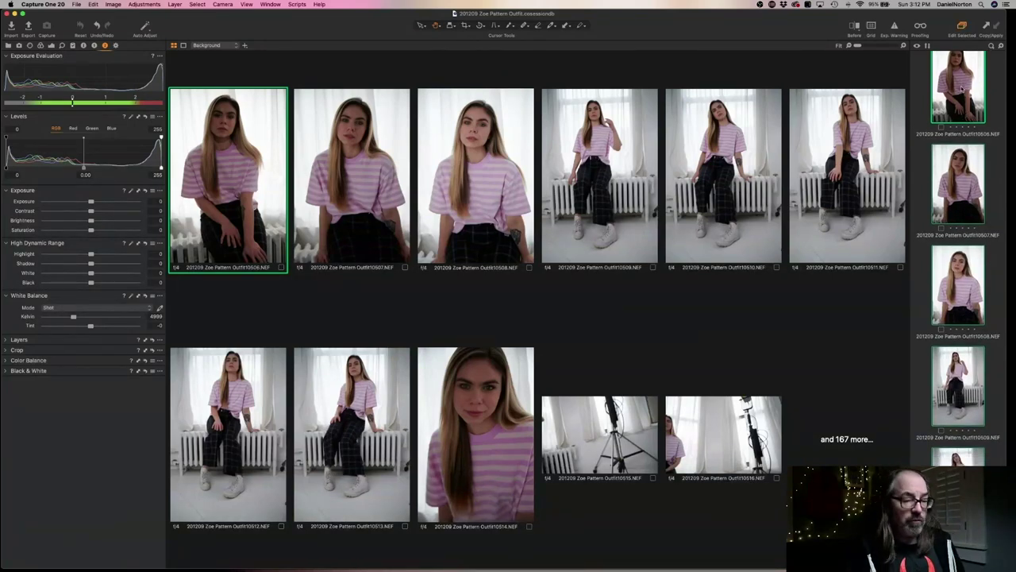
scroll(949, 117, "up", 1)
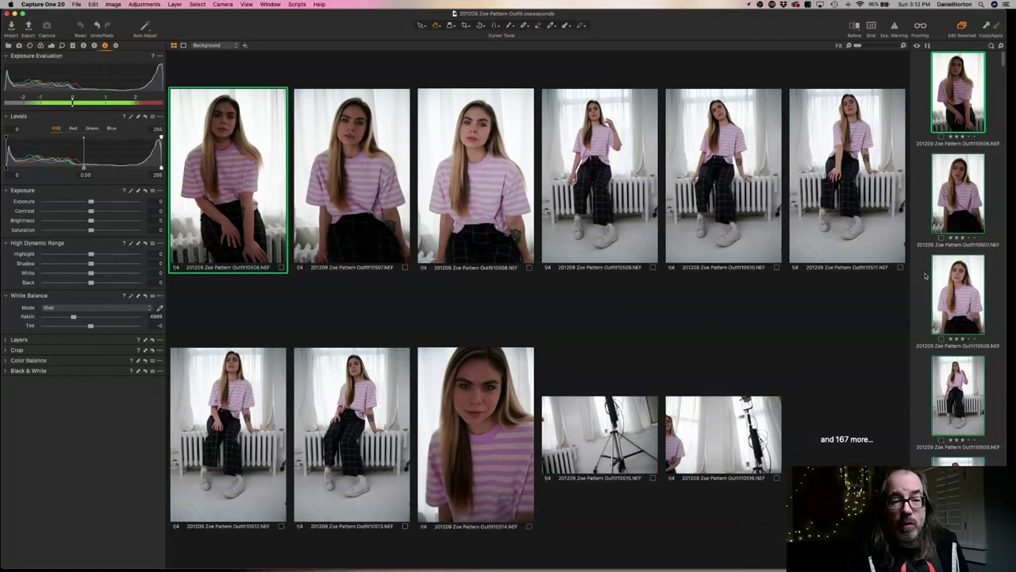
Deselect the images, step one by one through the first window portraits, and return to image 10506
left_click(981, 155)
left_click(966, 123)
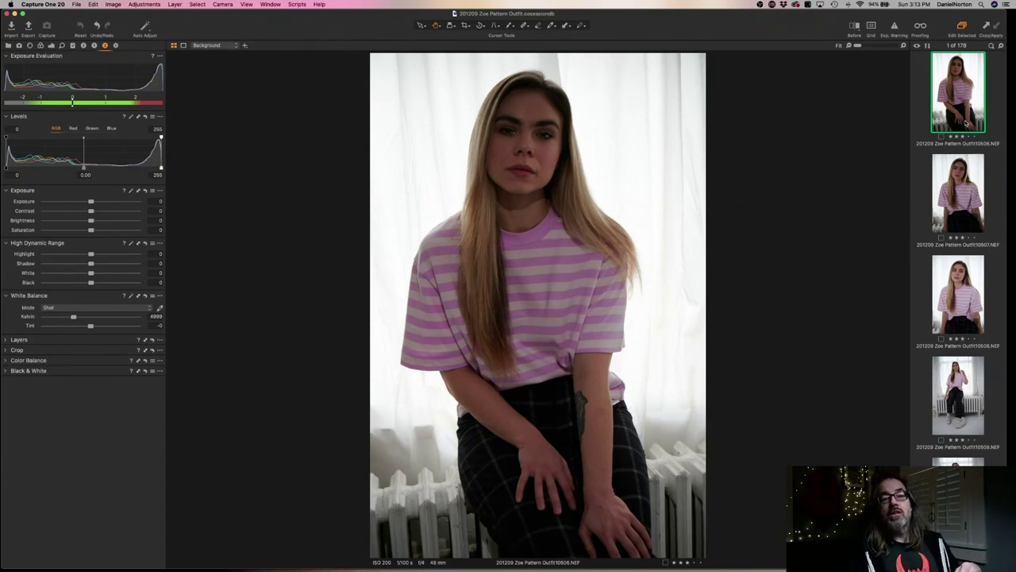
key("Down")
key("Down")
key("Down")
key("Down")
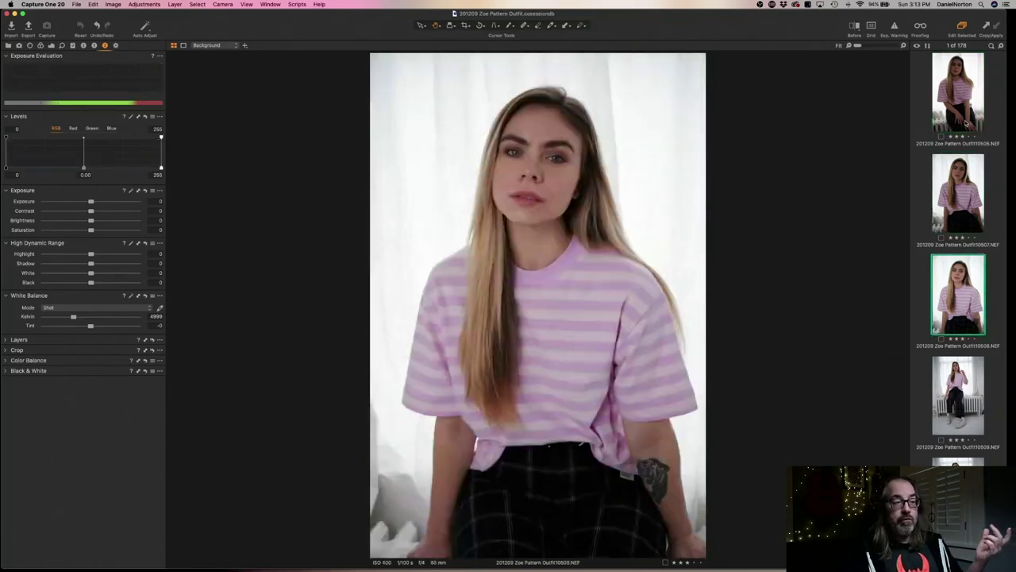
key("Down")
key("Down")
key("Down")
key("Down")
key("Down")
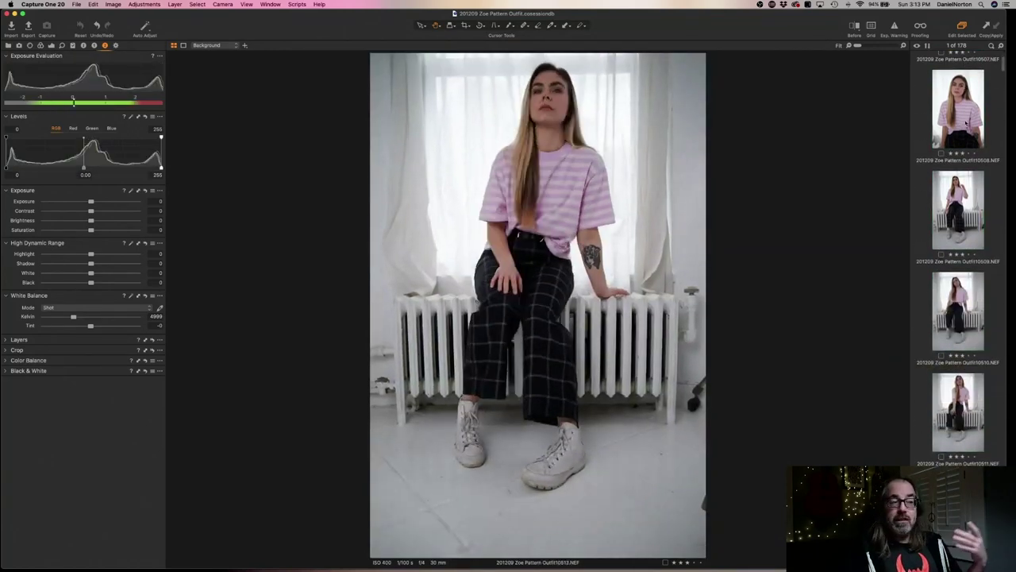
key("Up")
key("Up")
key("Up")
key("Up")
key("Up")
key("Up")
key("Up")
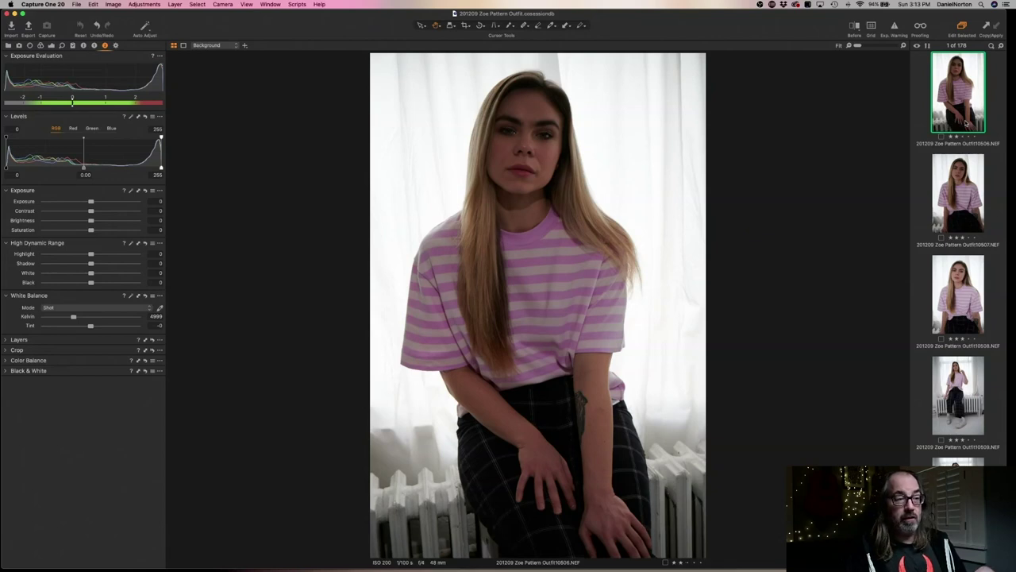
scroll(967, 122, "down", 2)
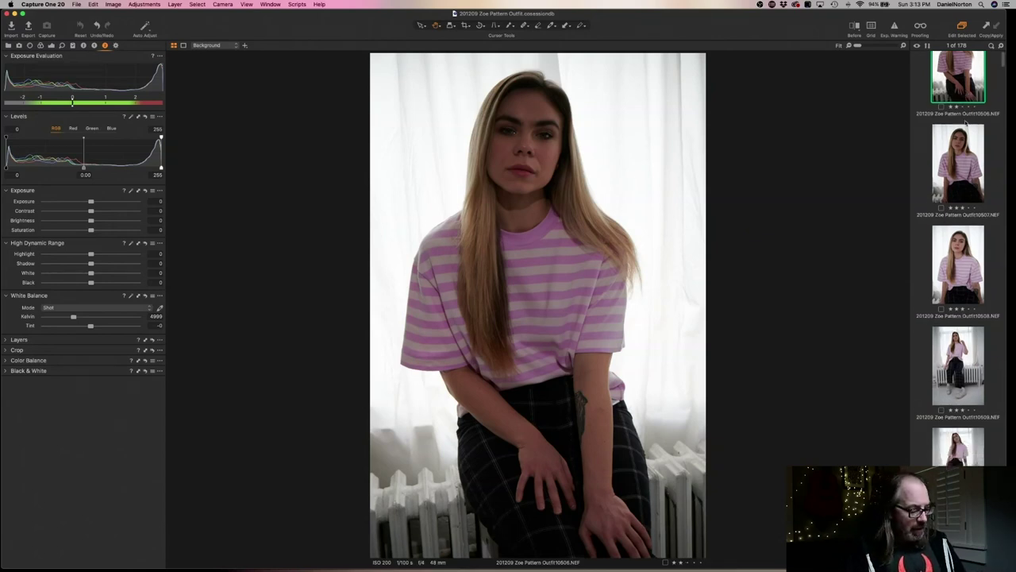
scroll(983, 222, "up", 2)
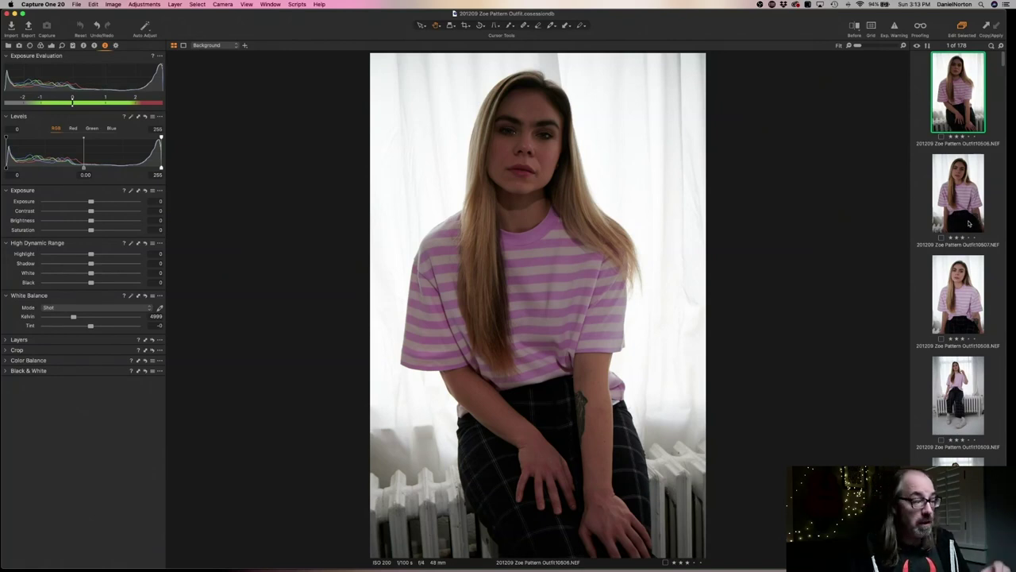
left_click(990, 46)
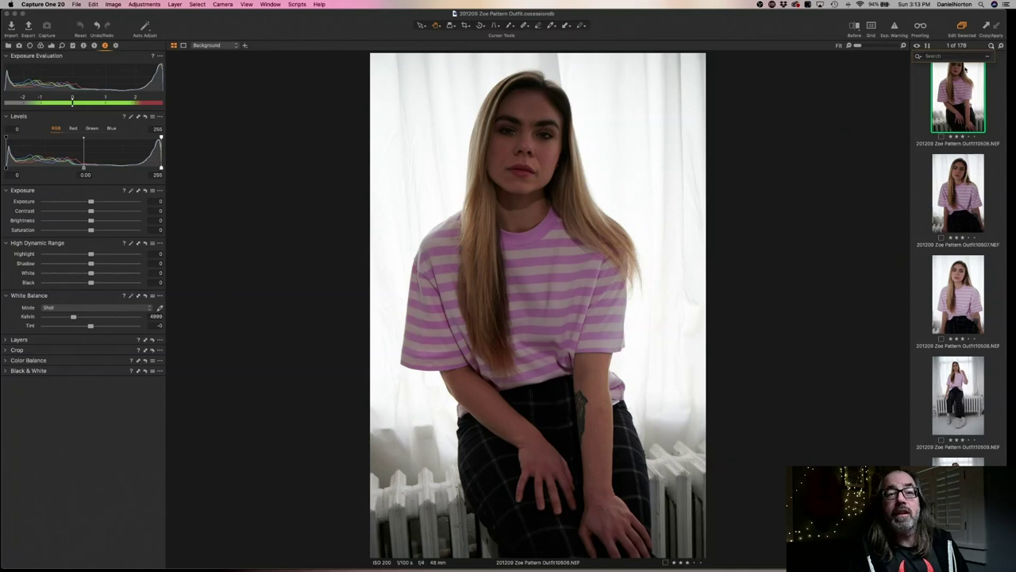
left_click(919, 57)
left_click(943, 93)
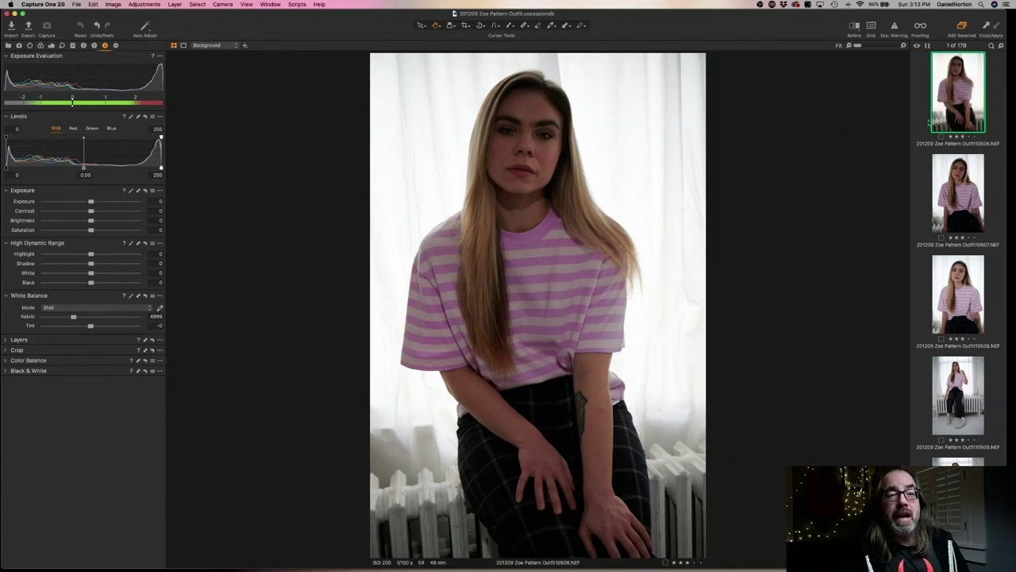
left_click(927, 196)
left_click(956, 114)
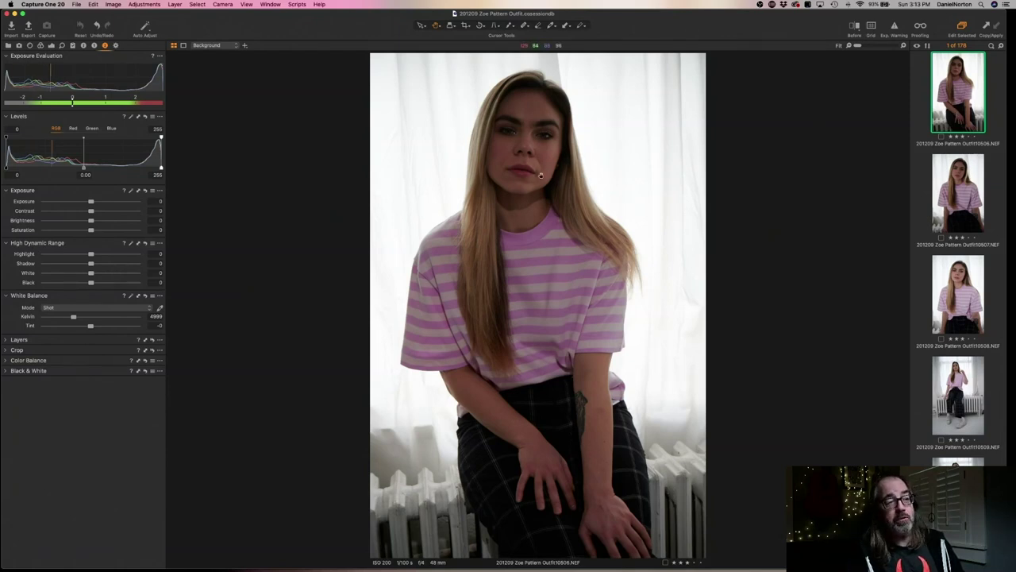
Check the face in image 10506 at 100% zoom, try a much lower exposure on it and reset the exposure to 0
double_click(529, 183)
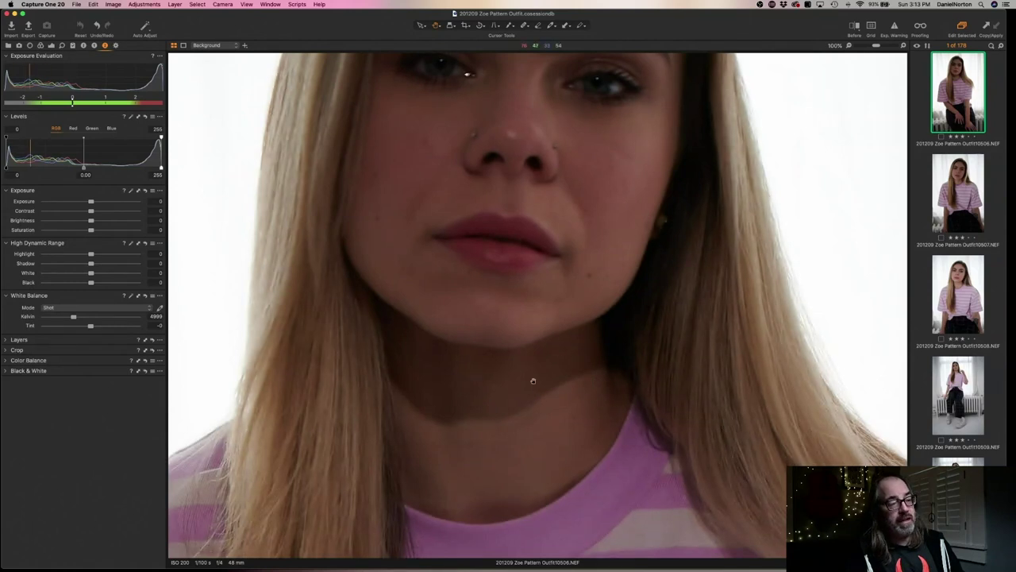
double_click(622, 253)
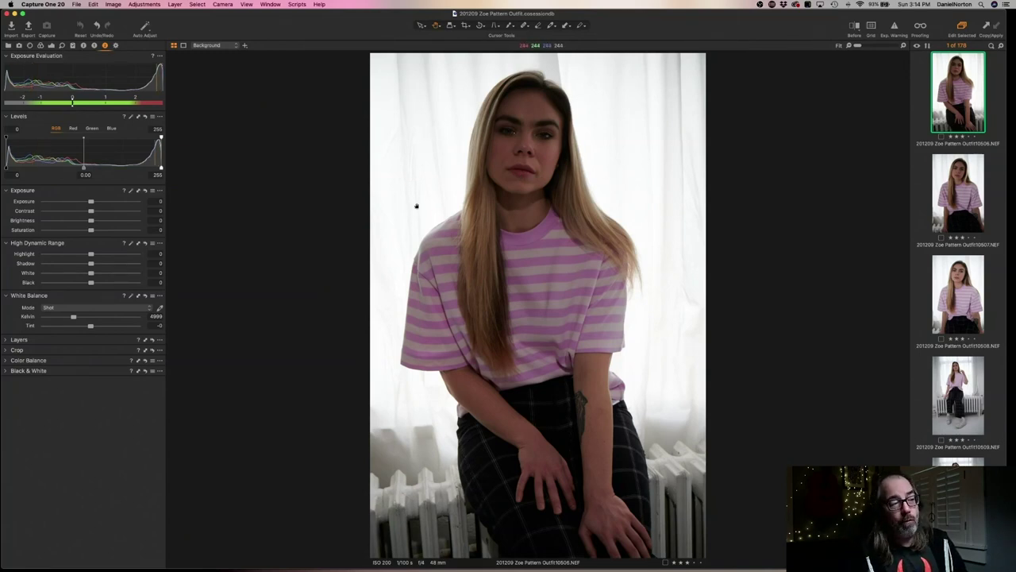
left_click_drag(89, 200, 68, 202)
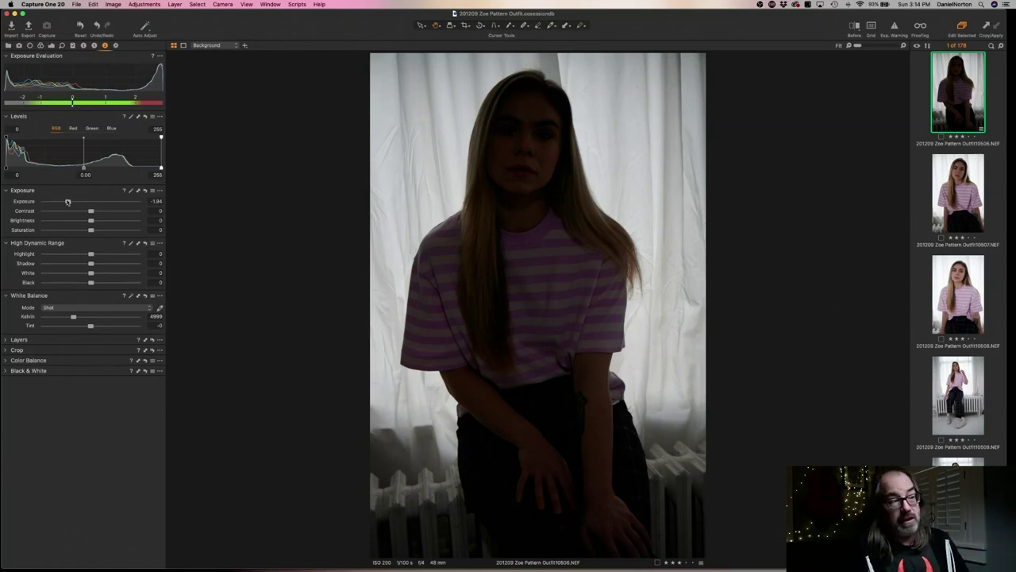
double_click(67, 200)
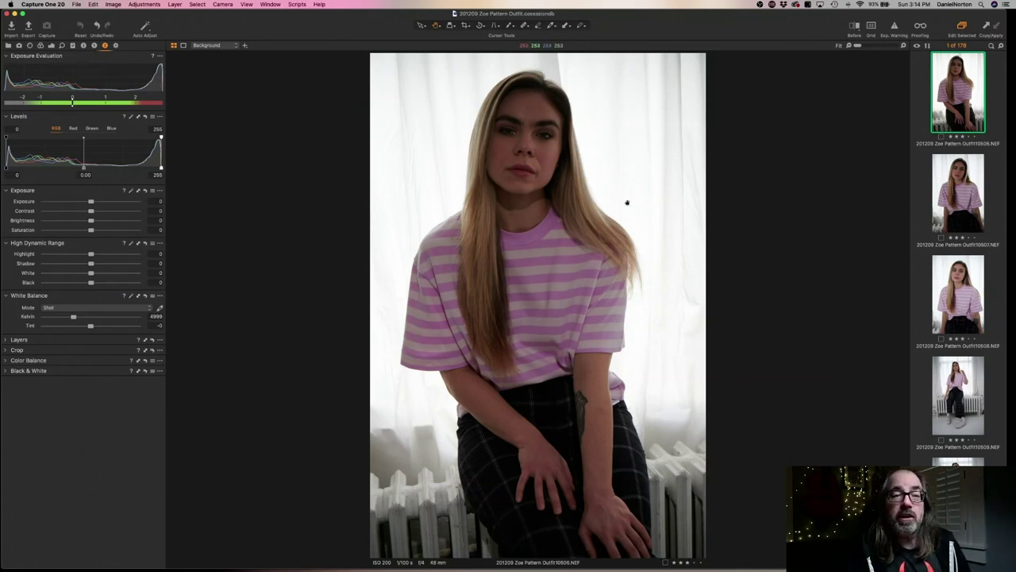
Check the focus on the eyes in images 10507 and 10508 at high magnification, returning each to the fitted view
key("Down")
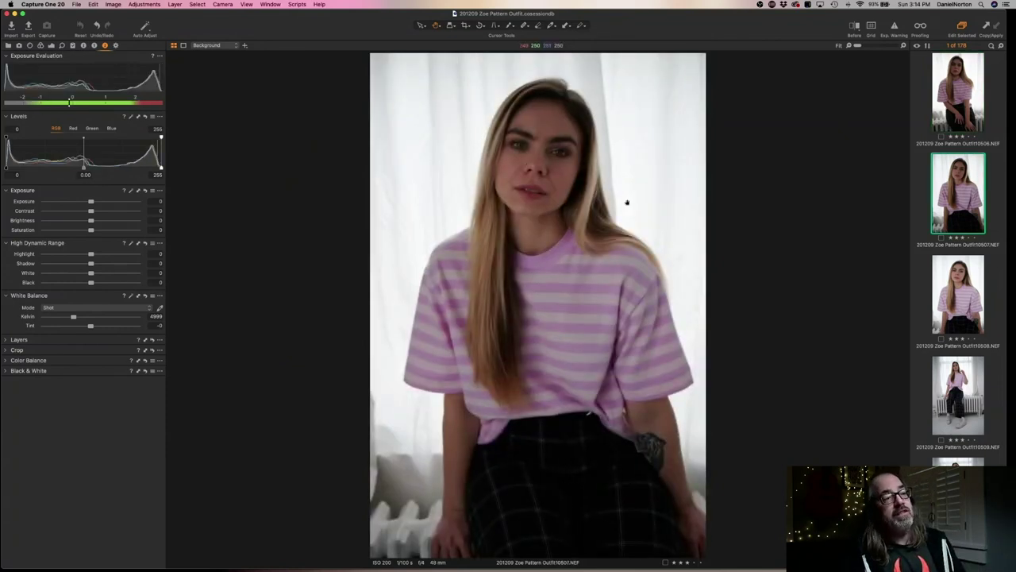
left_click(518, 142)
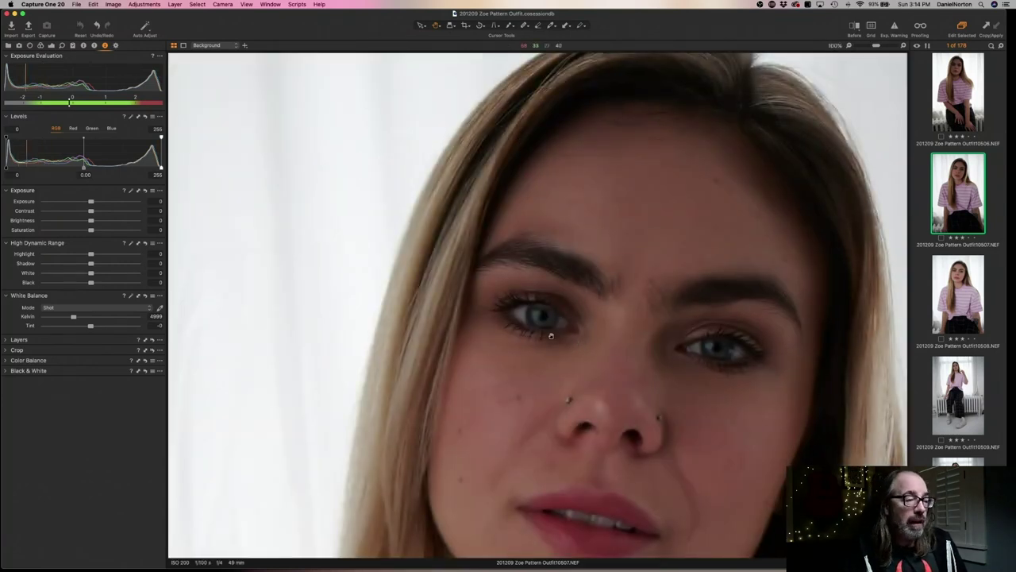
left_click(551, 336)
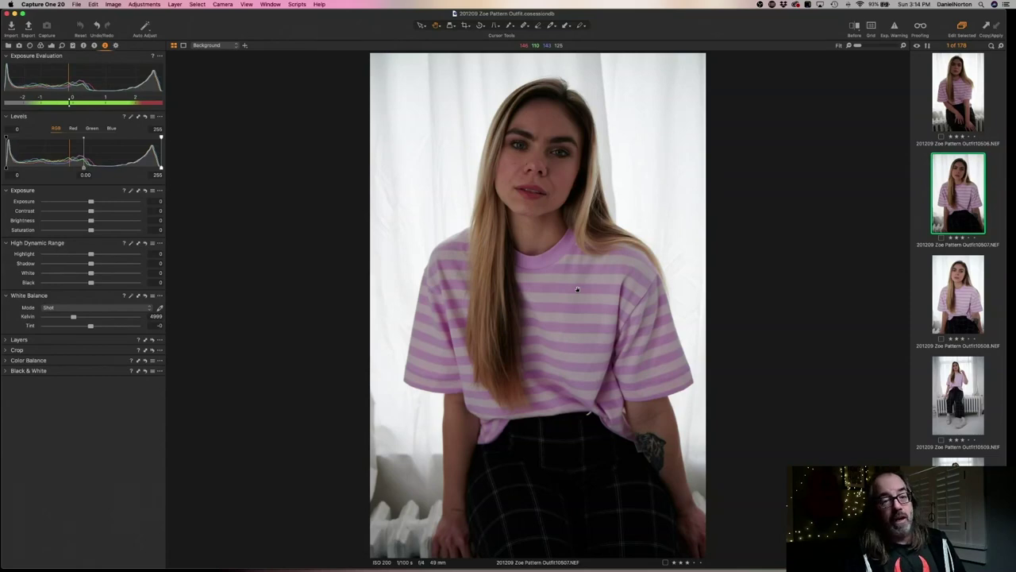
key("Right")
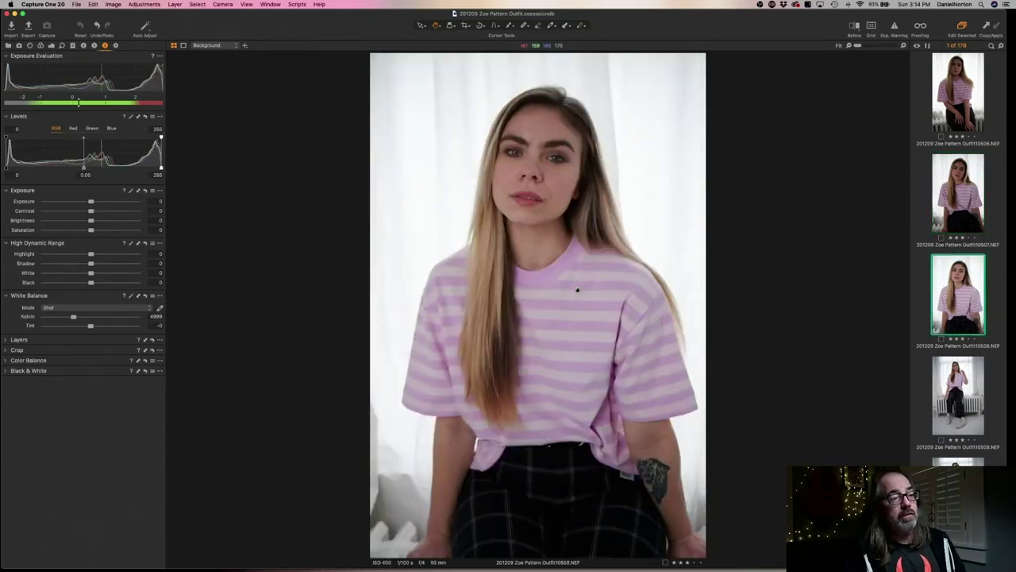
scroll(509, 148, "up", 5)
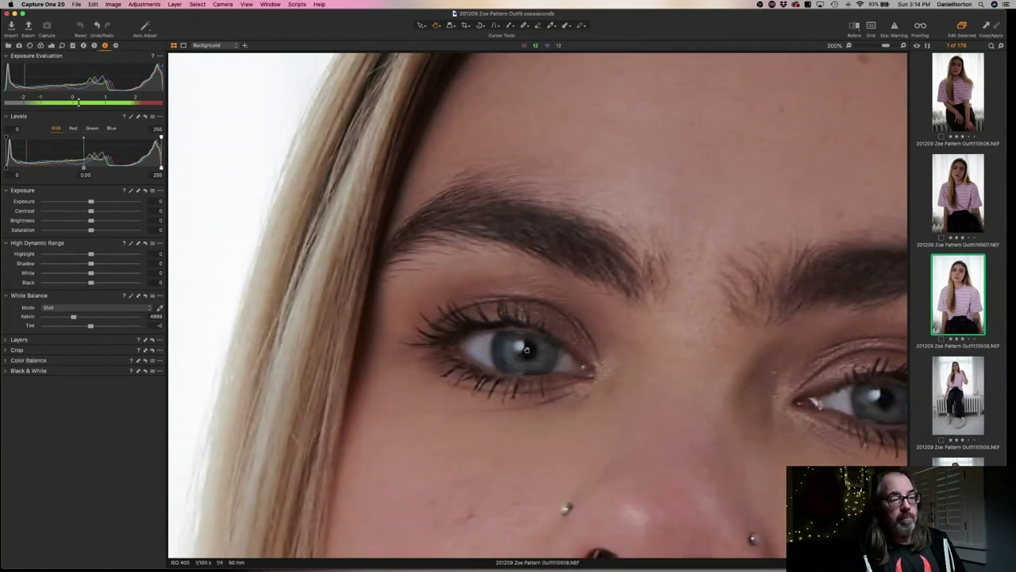
scroll(529, 353, "down", 5)
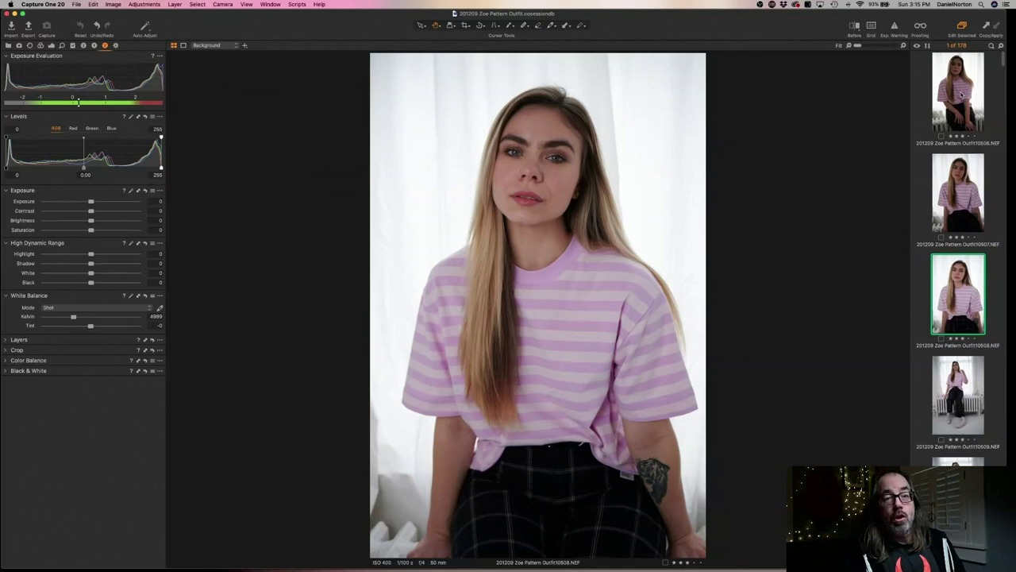
Compare image 10506 with 10507 and raise the exposure of 10507 to 0.73
left_click(961, 93)
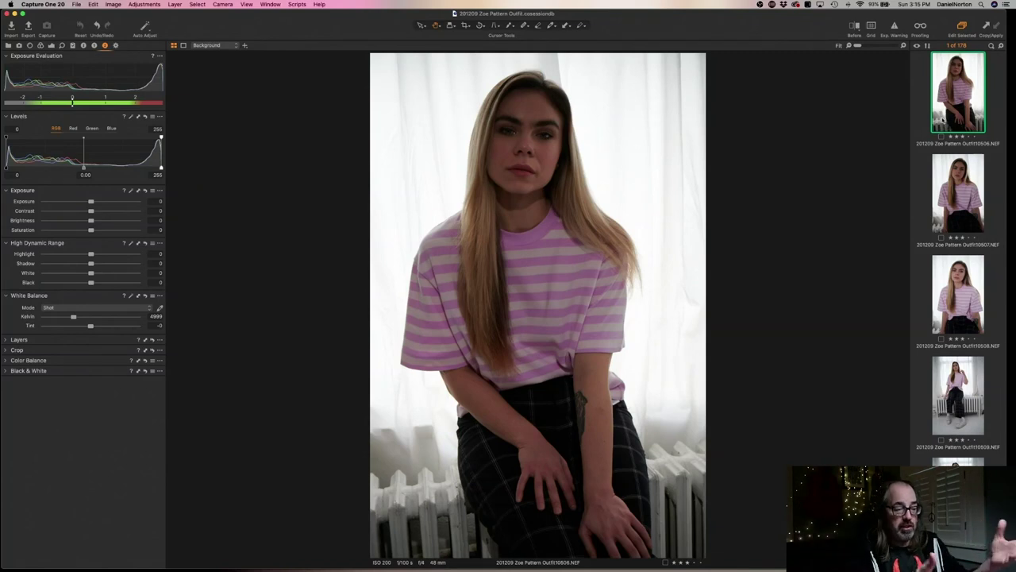
key("Down")
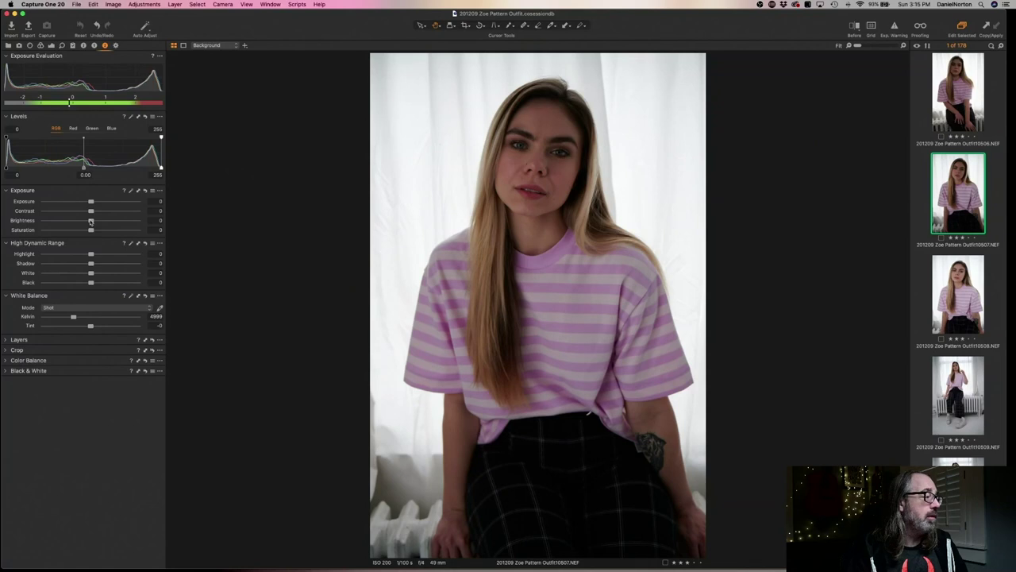
left_click_drag(92, 203, 97, 203)
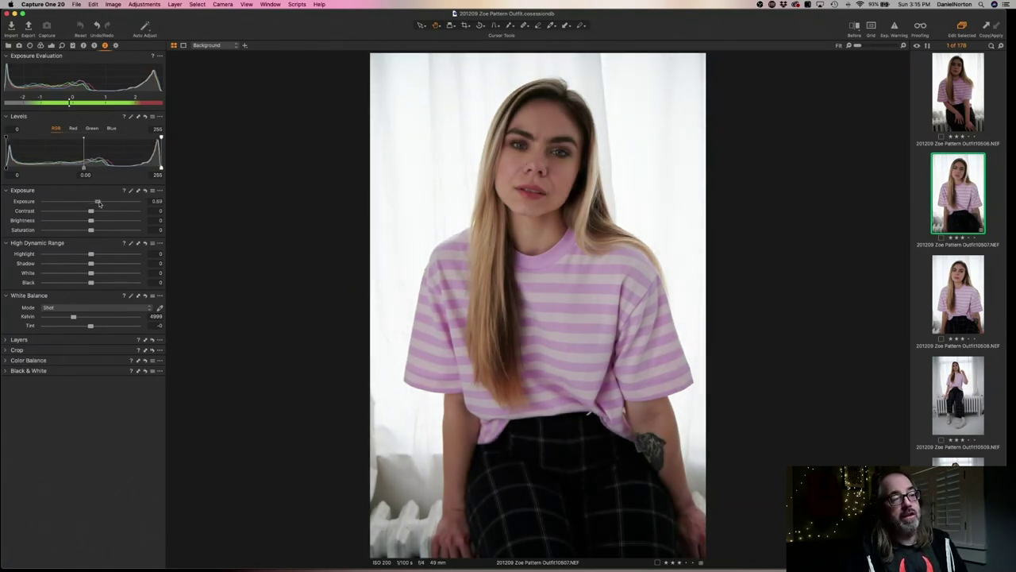
left_click_drag(98, 204, 100, 204)
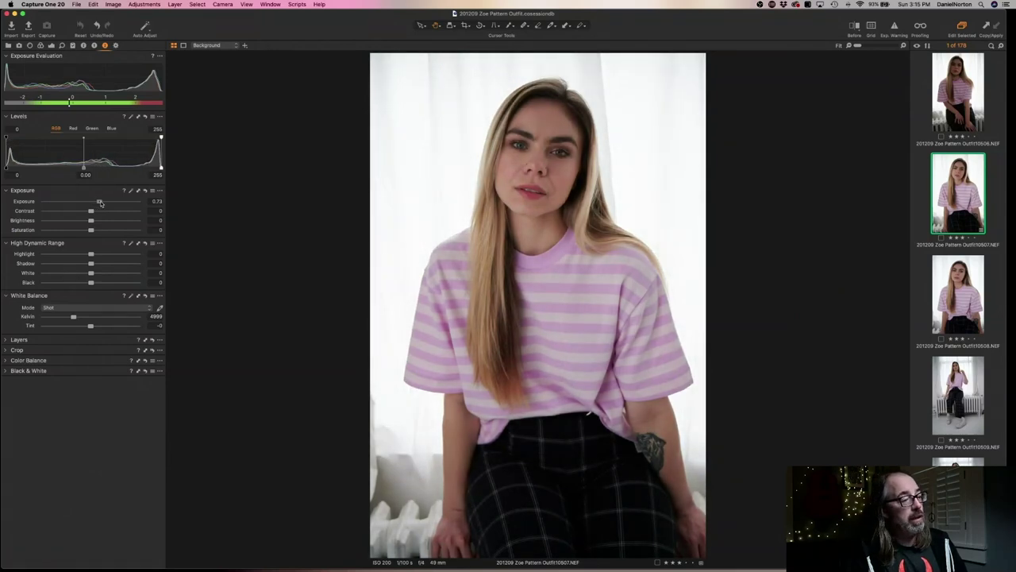
Delete image 10506 from the session
left_click(958, 118)
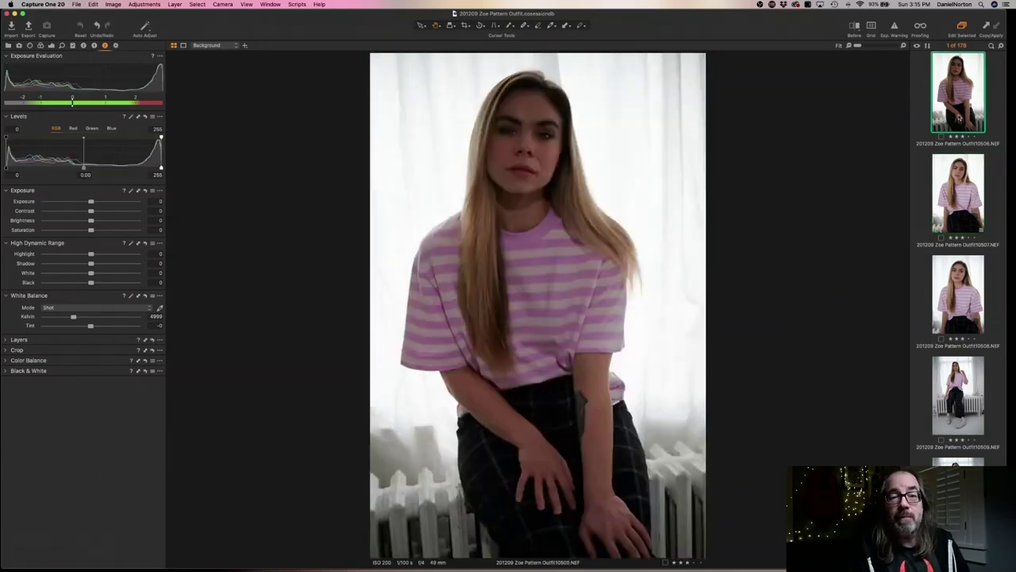
key("super+BackSpace")
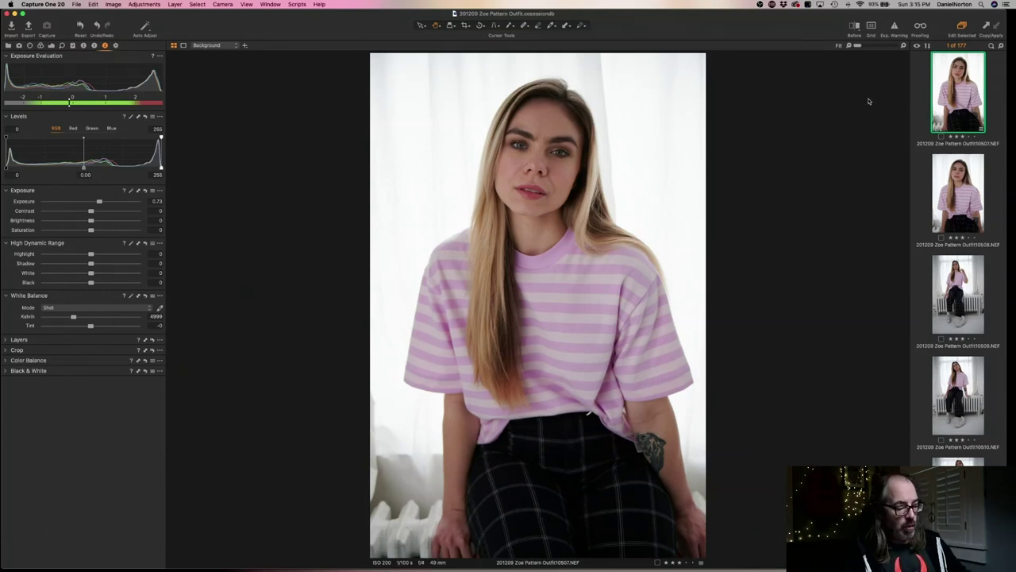
Examine the sharpness of the face, eyes and striped shirt in image 10507 at up to 100% zoom
key("super+equal")
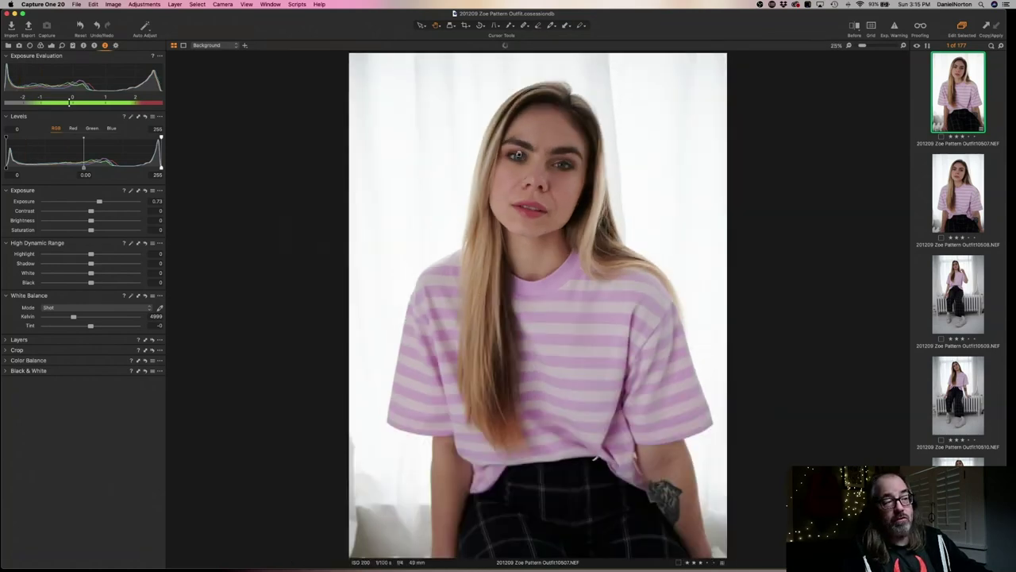
left_click(524, 158)
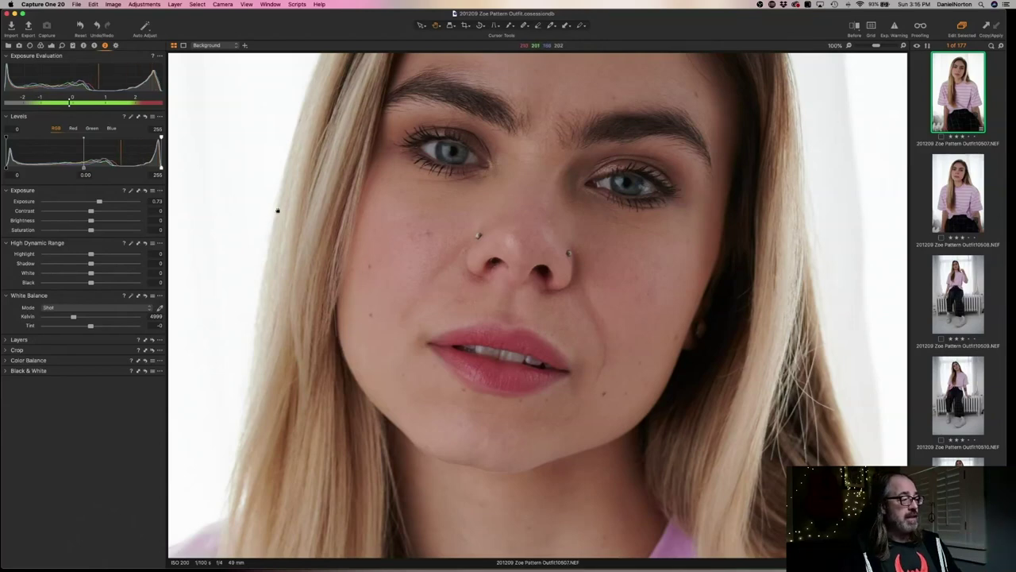
left_click(633, 274)
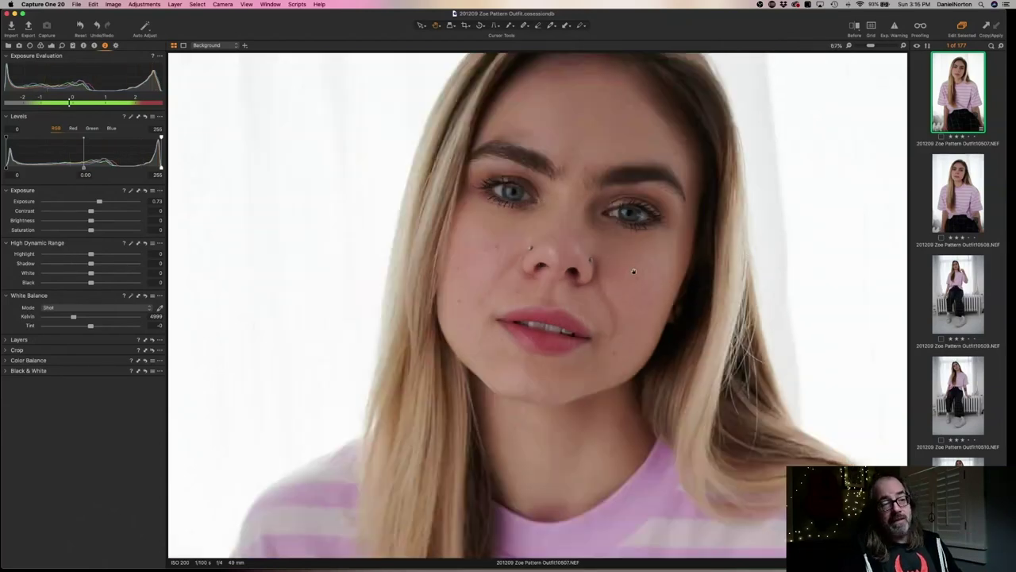
left_click(444, 310)
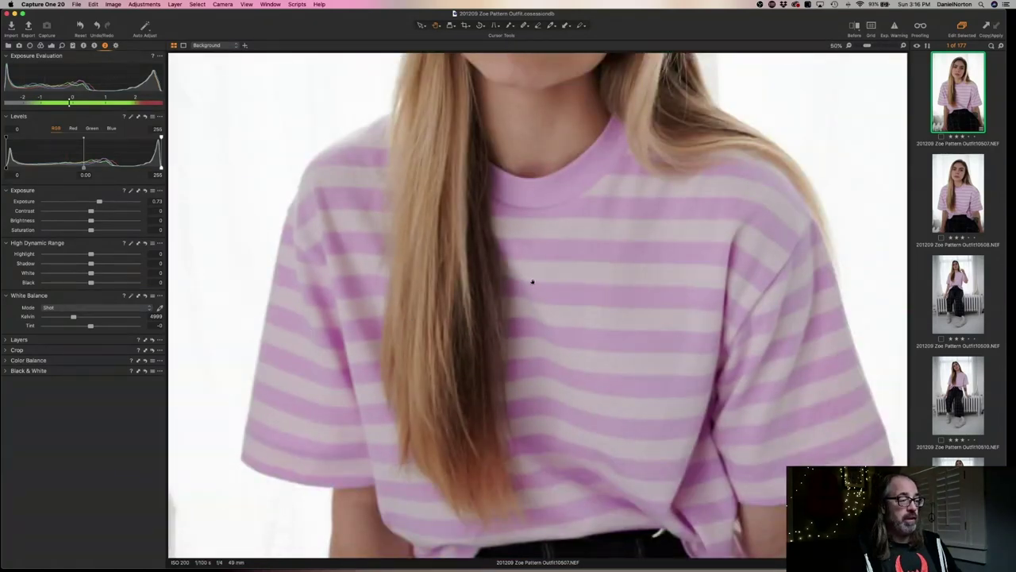
left_click(533, 276)
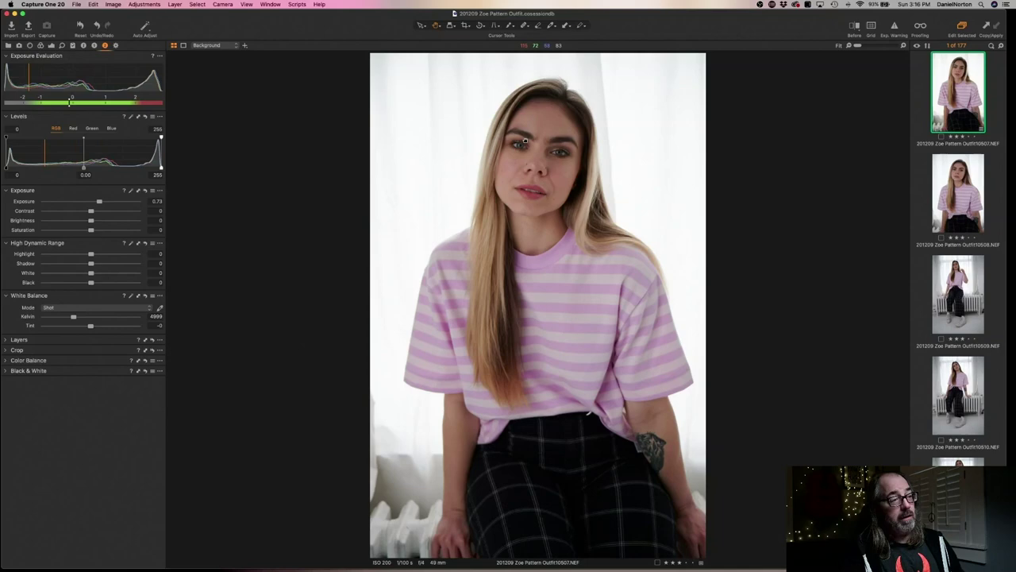
left_click(528, 147)
left_click(551, 341)
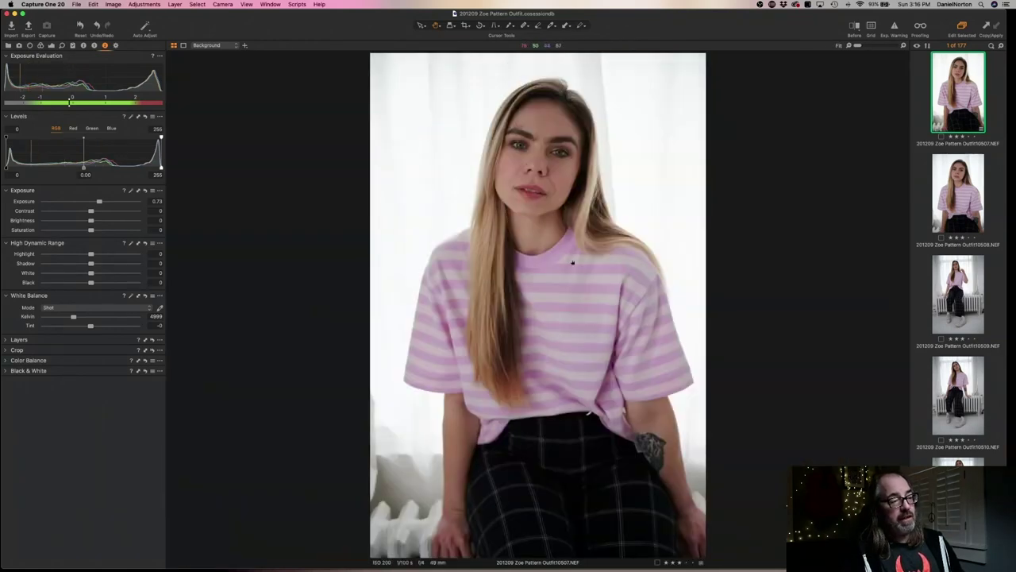
Examine image 10508 at 100% zoom, checking the sharpness of the eyes, face, hair and shirt
key("Down")
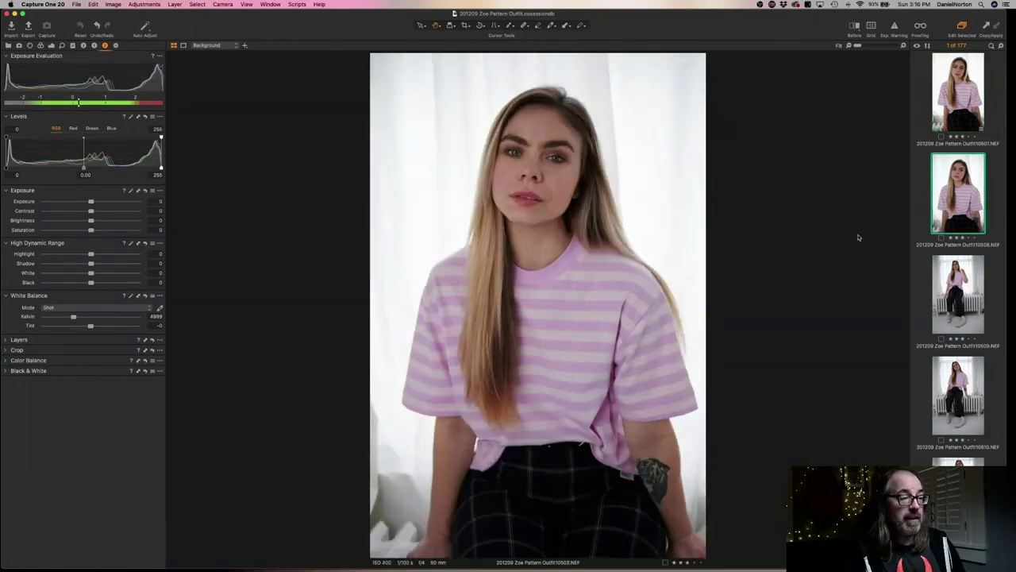
left_click(515, 162)
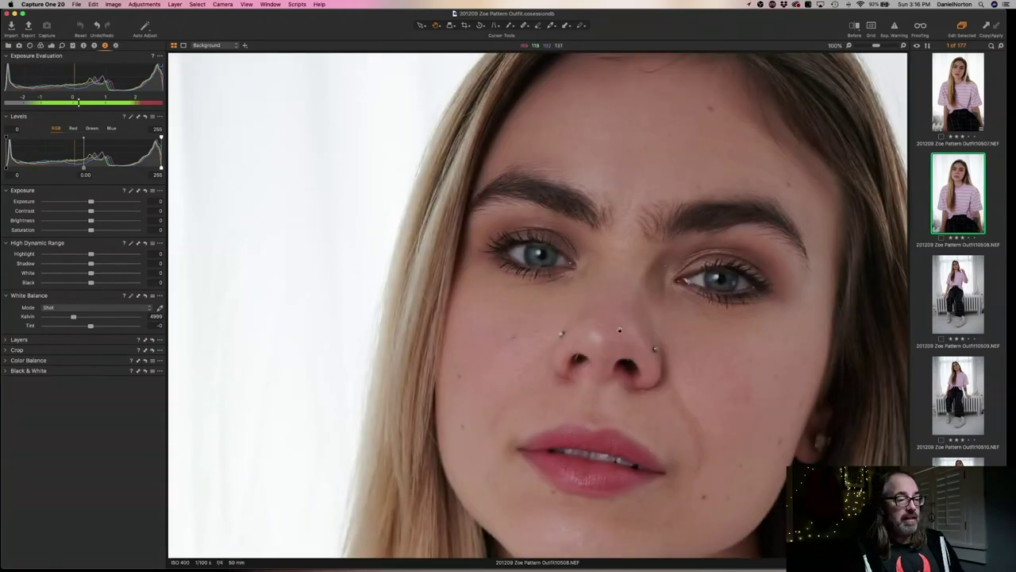
scroll(619, 329, "right", 10)
scroll(619, 329, "down", 6)
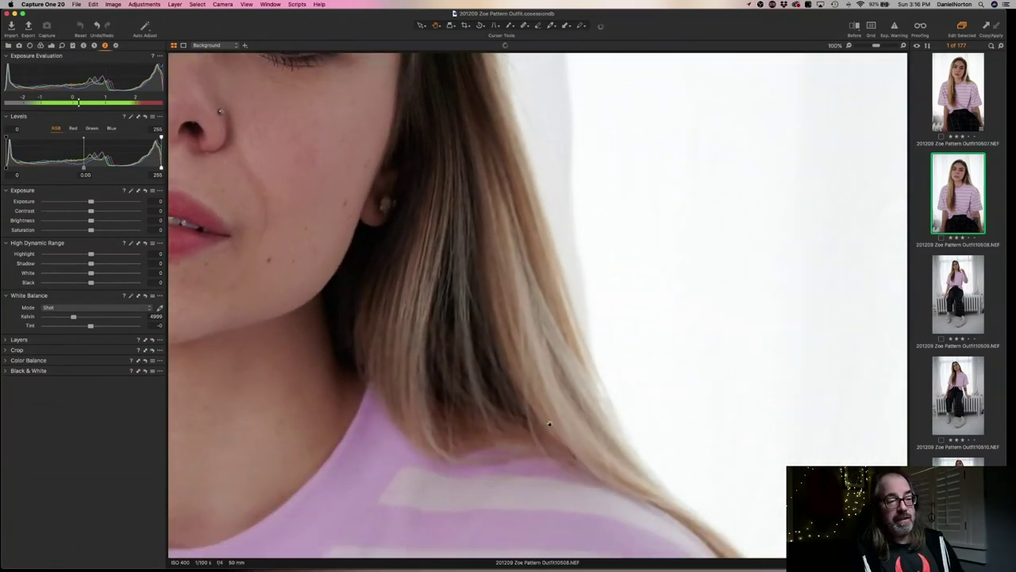
scroll(548, 424, "down", 10)
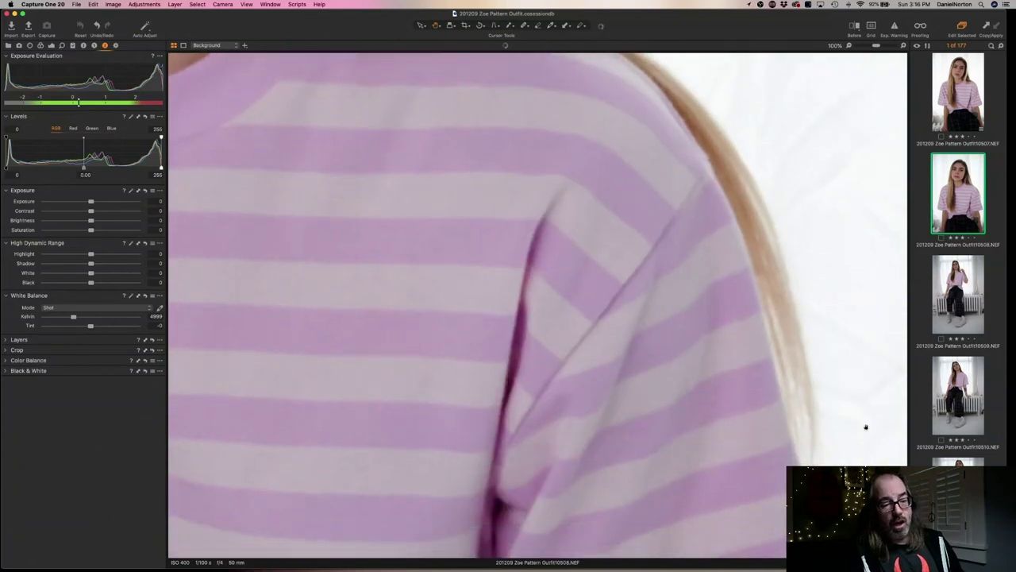
left_click(724, 468)
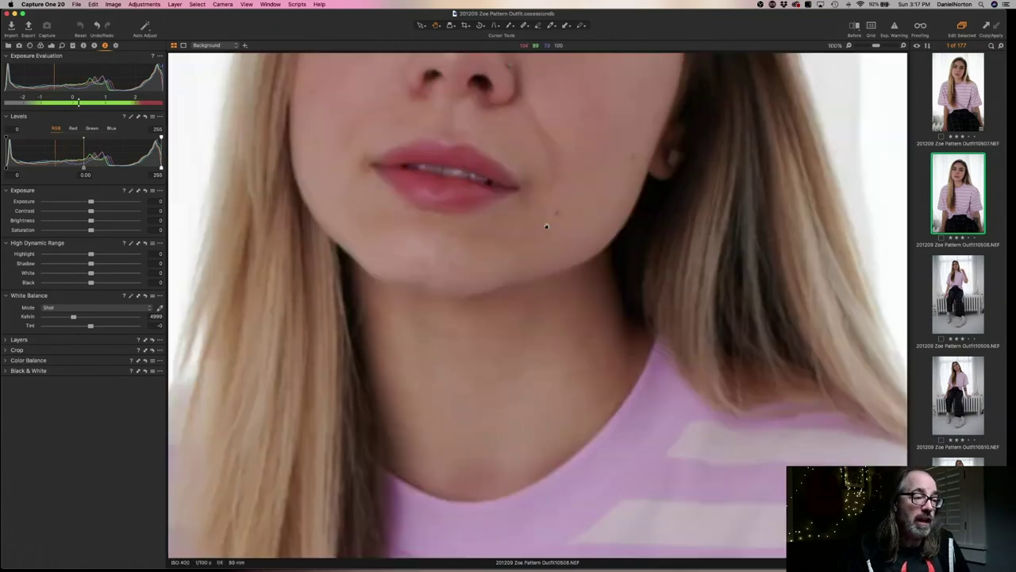
left_click(584, 298)
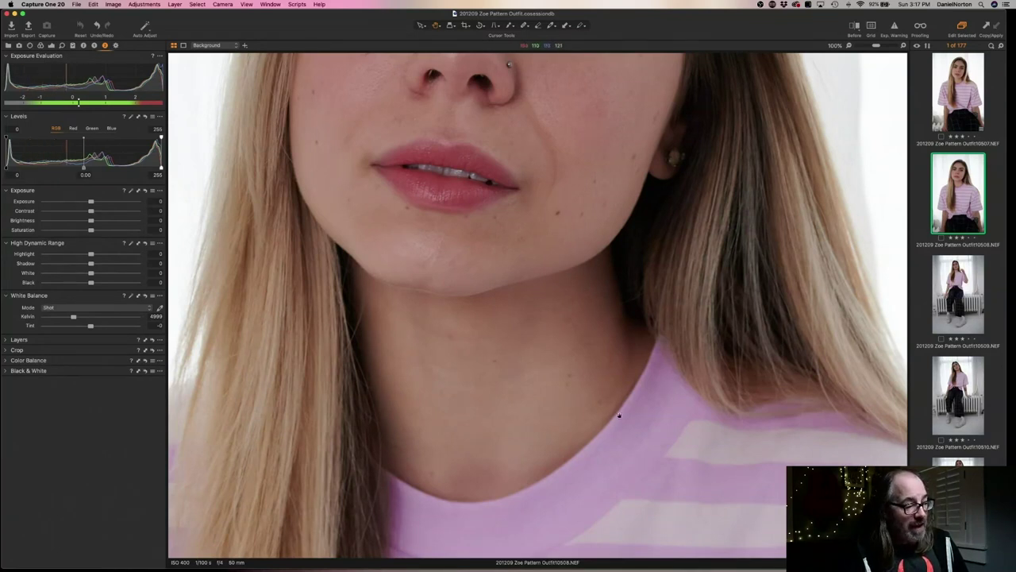
key("super+0")
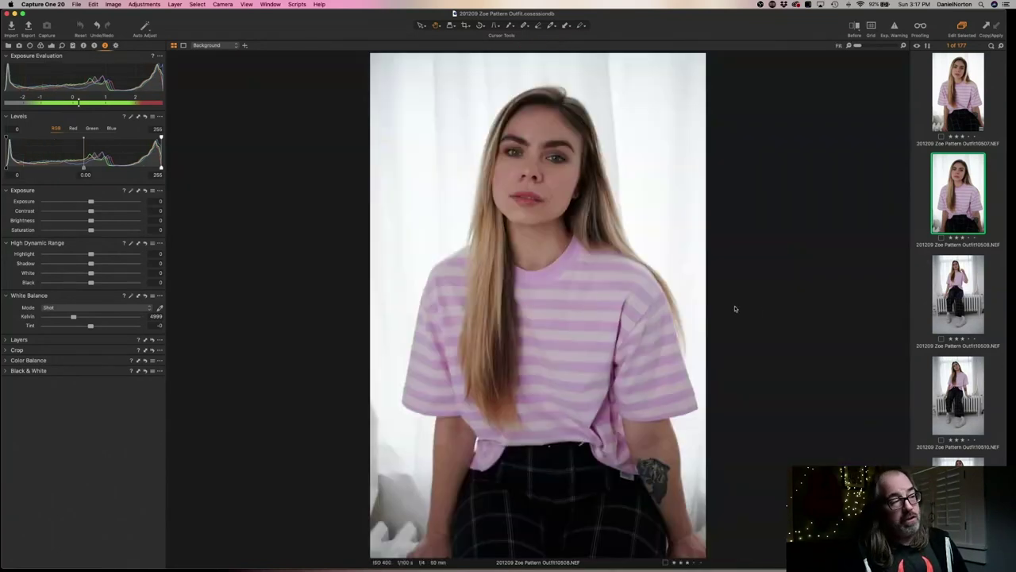
left_click(519, 157)
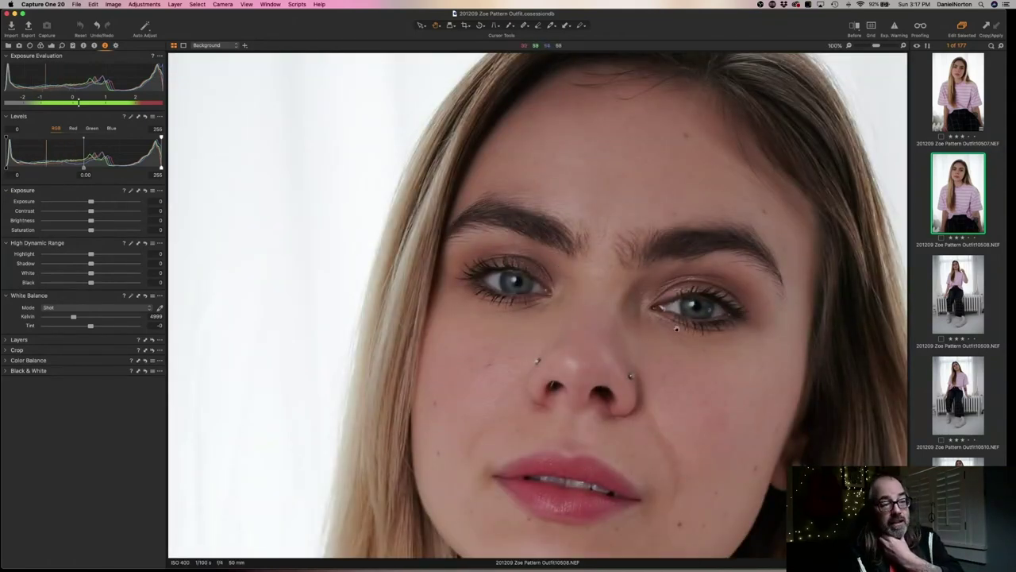
Compare images 10507 and 10508 side by side, checking the pose, expression and tonality of each
left_click(957, 101)
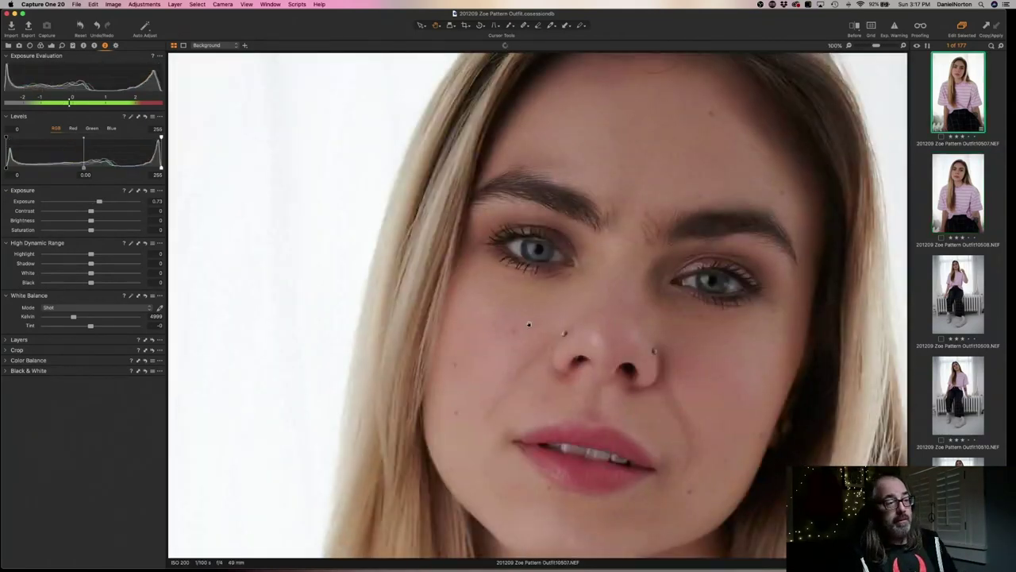
key("super+0")
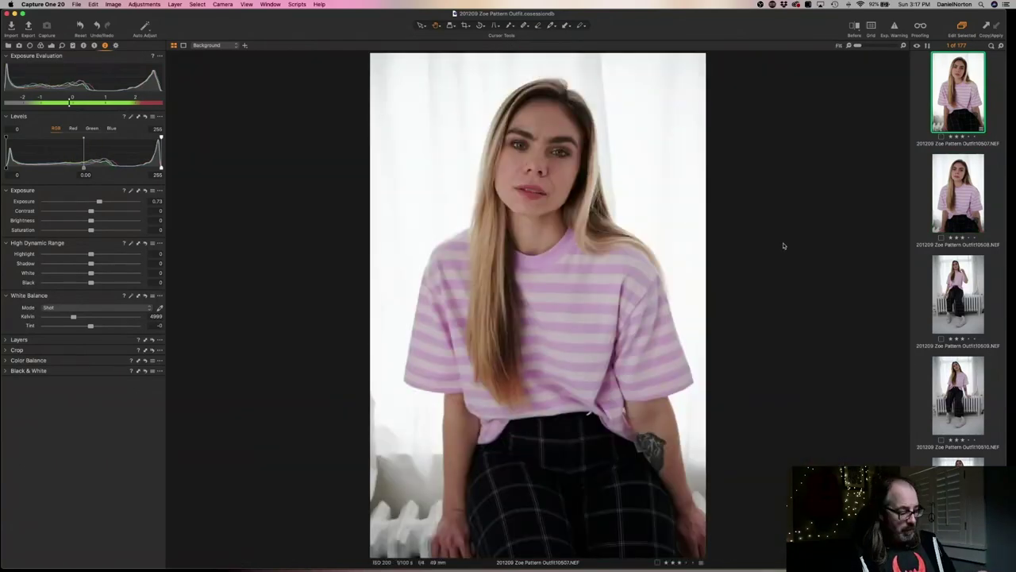
left_click(957, 192, "super")
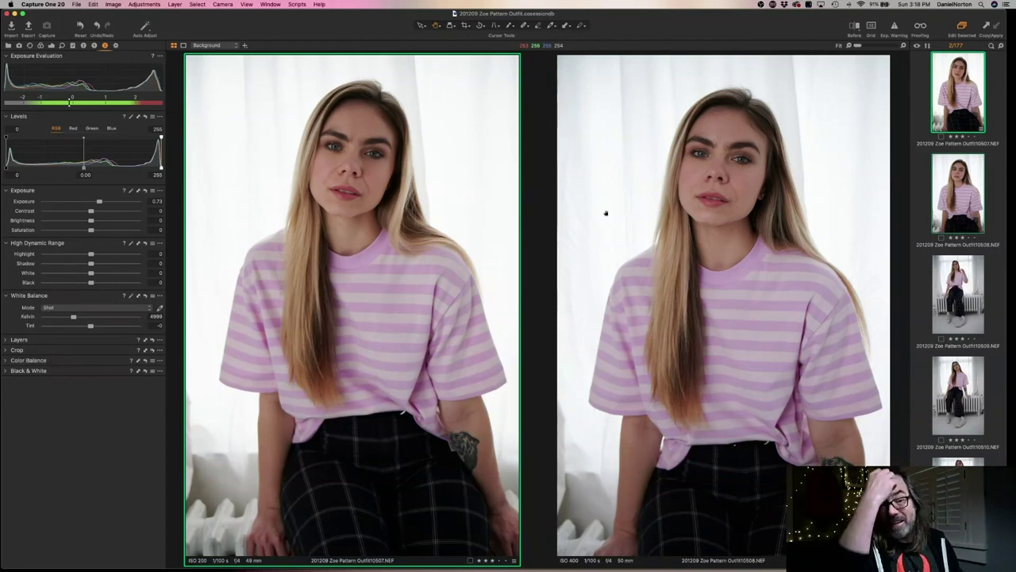
left_click(643, 148)
key("Left")
key("Right")
key("Left")
key("Right")
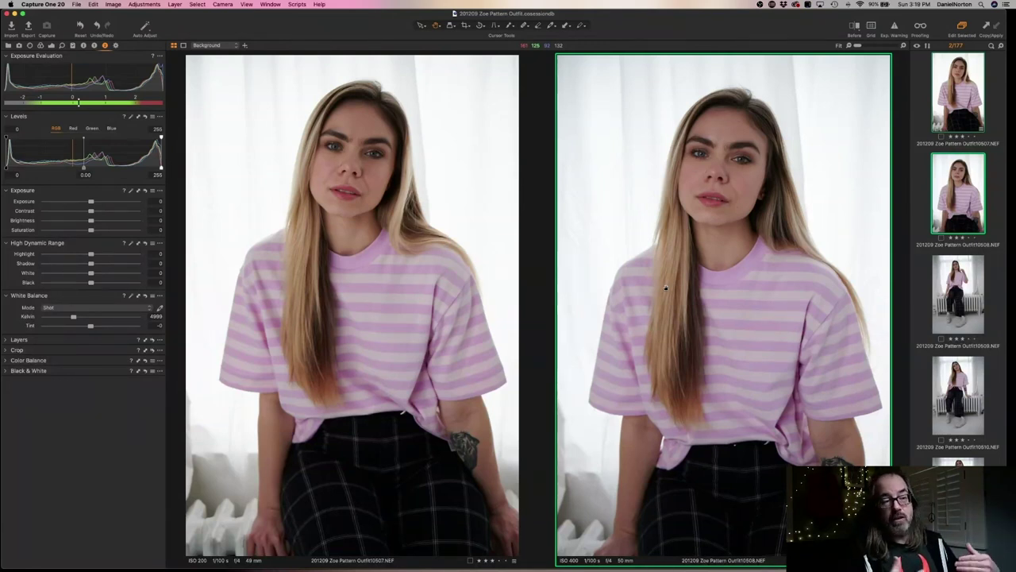
key("Left")
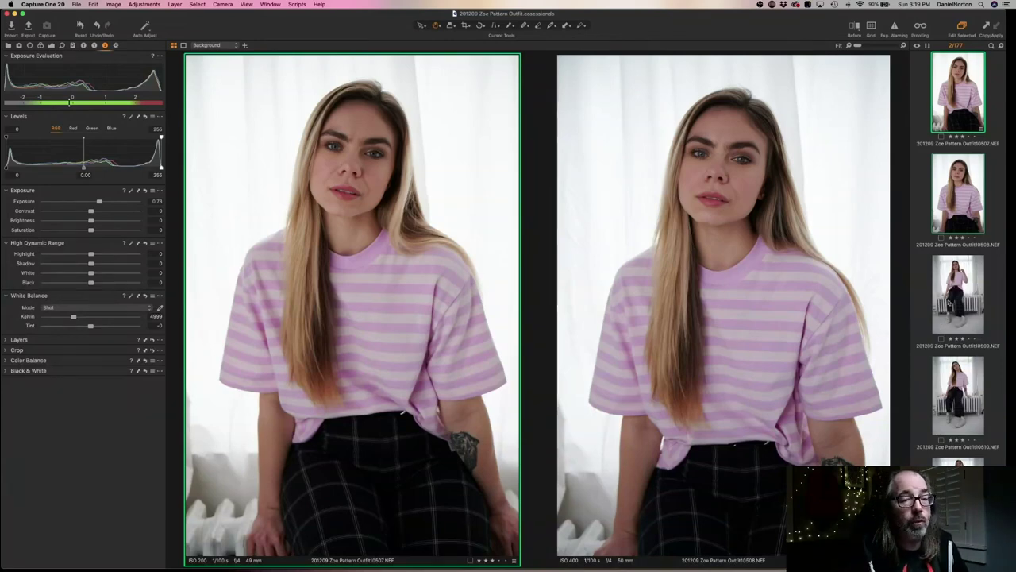
Examine image 10509 at 100% zoom, checking the sharpness of the plaid trousers, shoe, radiator and striped shirt
left_click(949, 302)
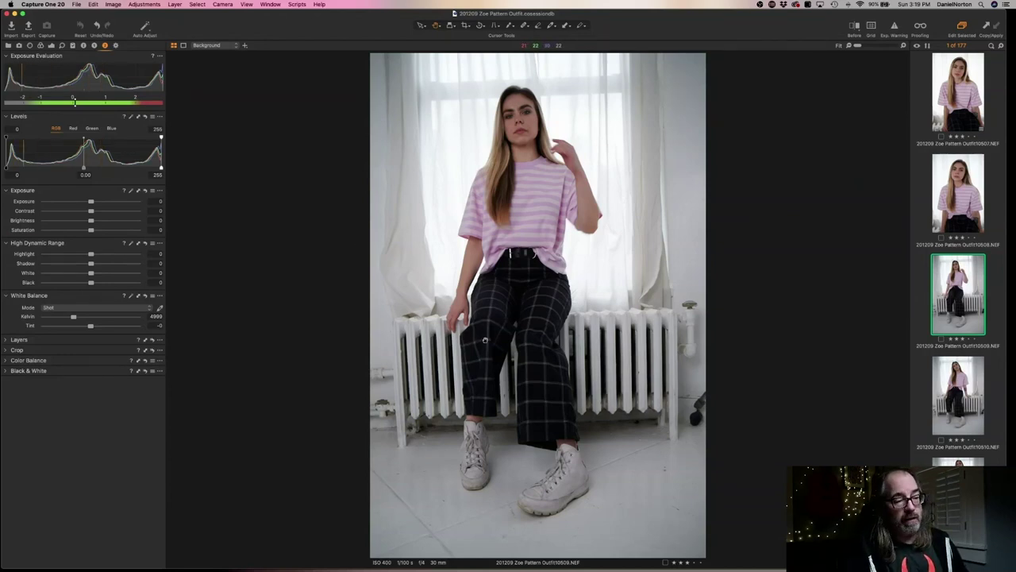
left_click(485, 340)
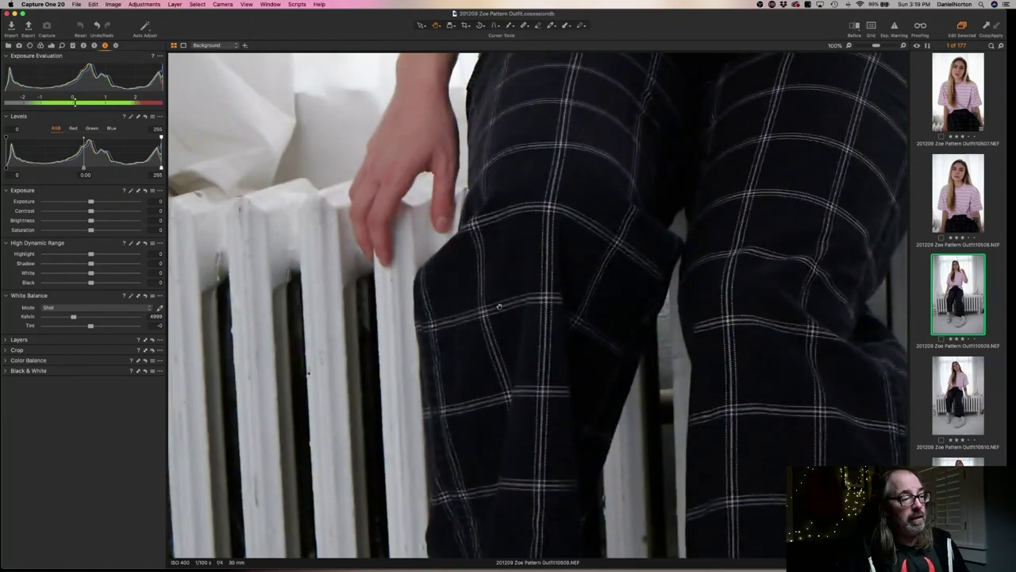
scroll(526, 295, "down", 5)
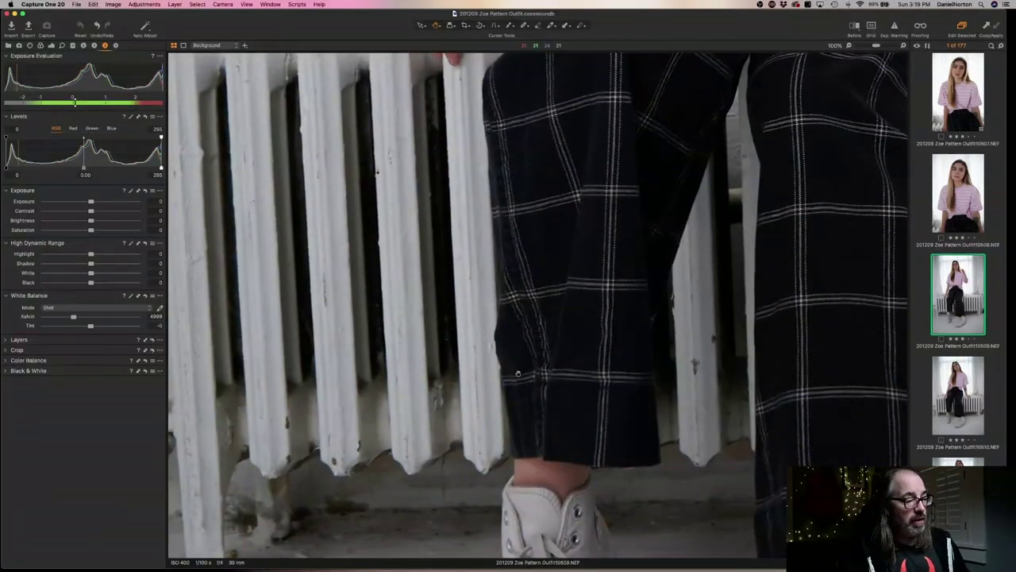
scroll(415, 359, "down", 8)
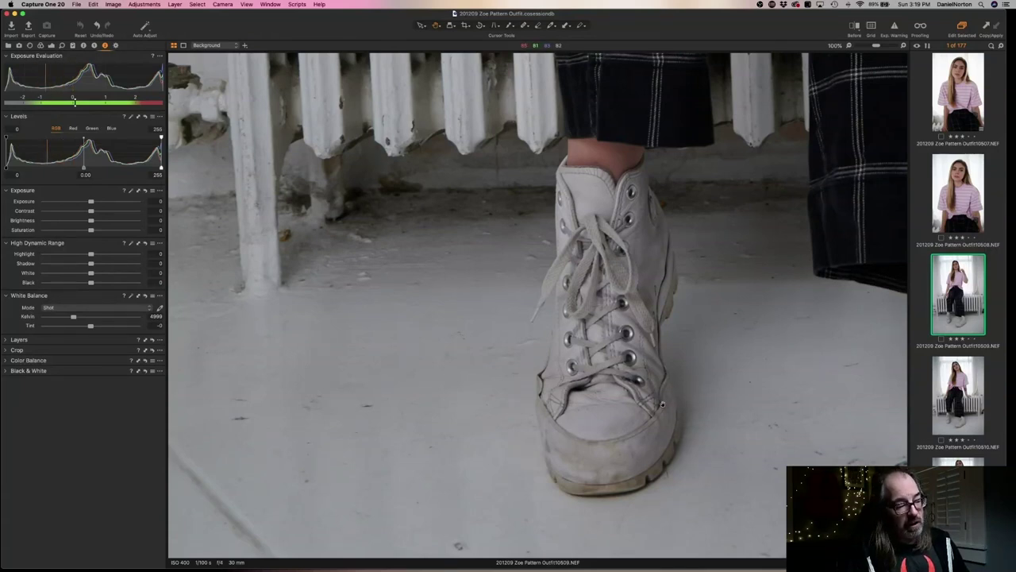
scroll(605, 374, "up", 7)
scroll(536, 407, "up", 10)
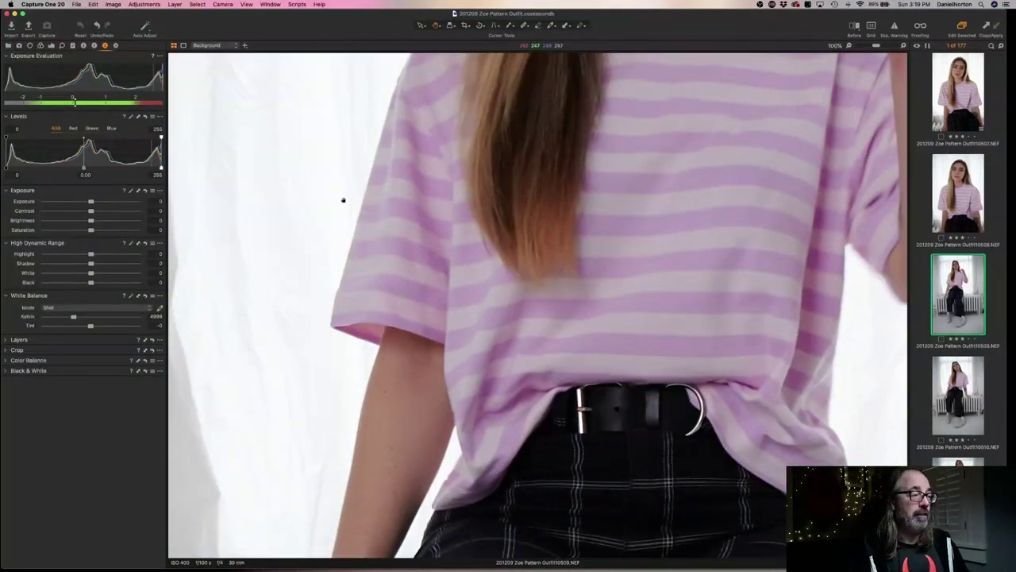
key("super+0")
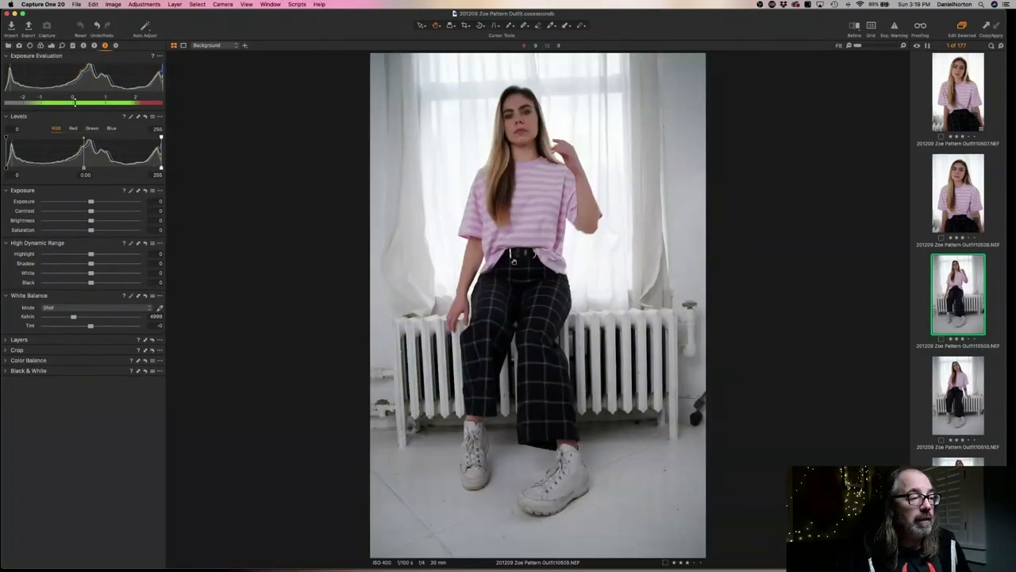
Recheck the belt area of image 10509 at 100% zoom and delete the image from the session
left_click(513, 261)
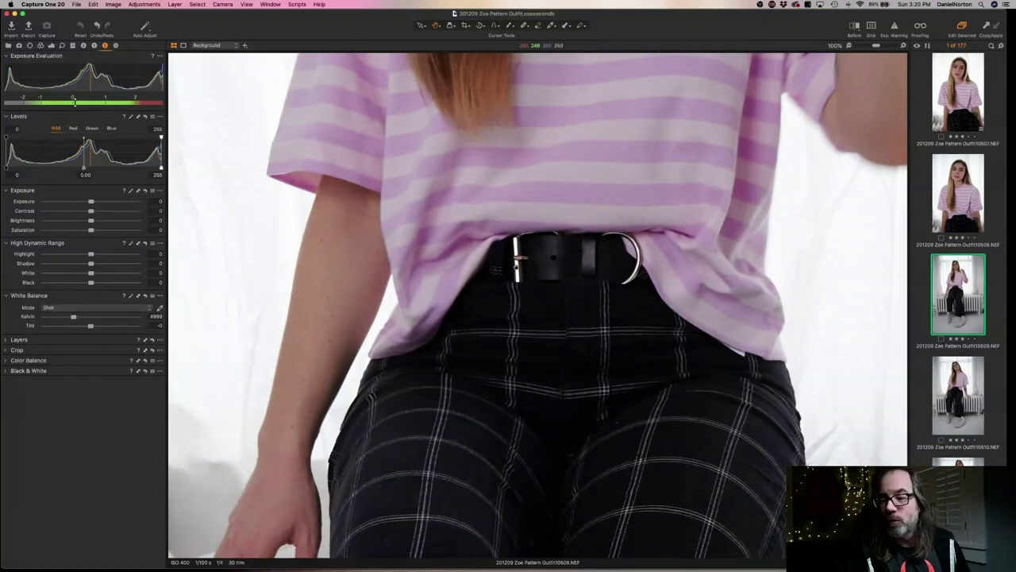
key("super+0")
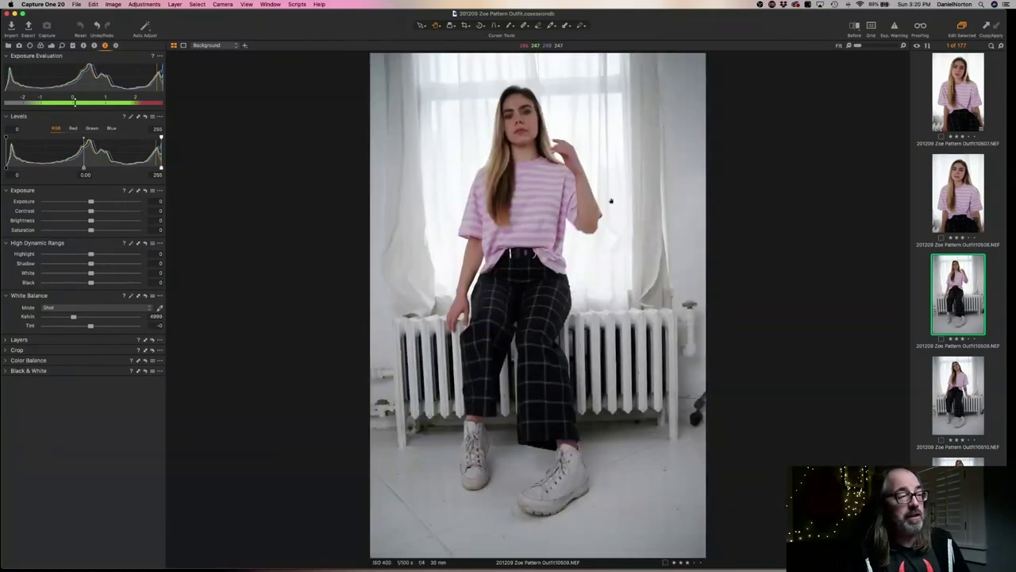
key("Right")
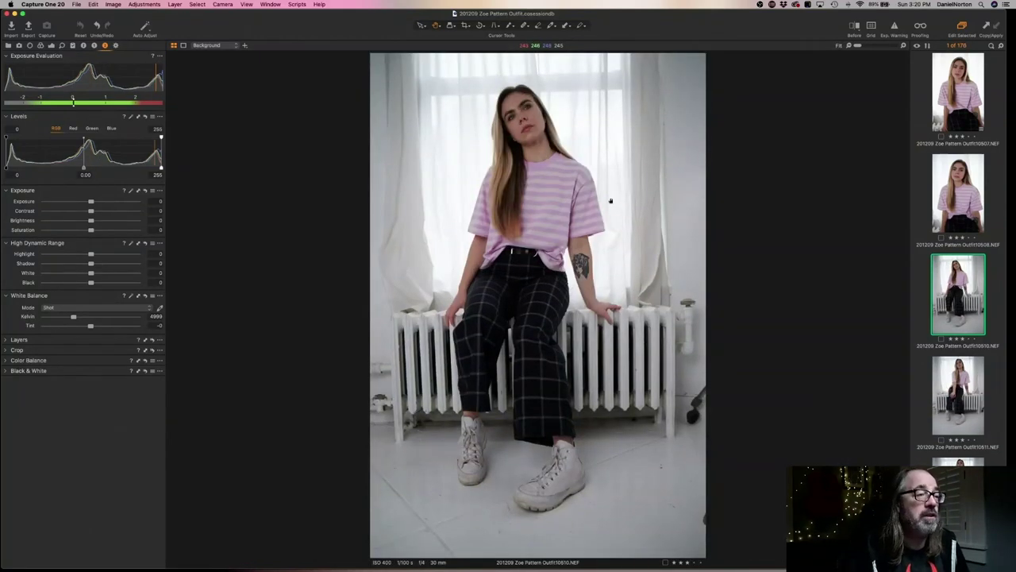
Examine the sharpness of the face and hair in image 10510 at 100% zoom
left_click(611, 201)
left_click(503, 147)
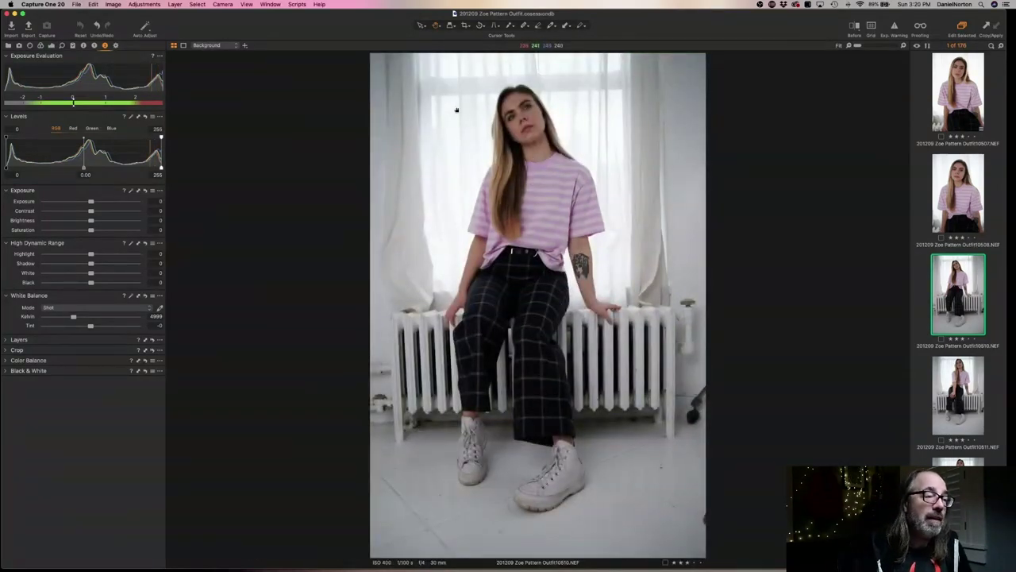
left_click(524, 130)
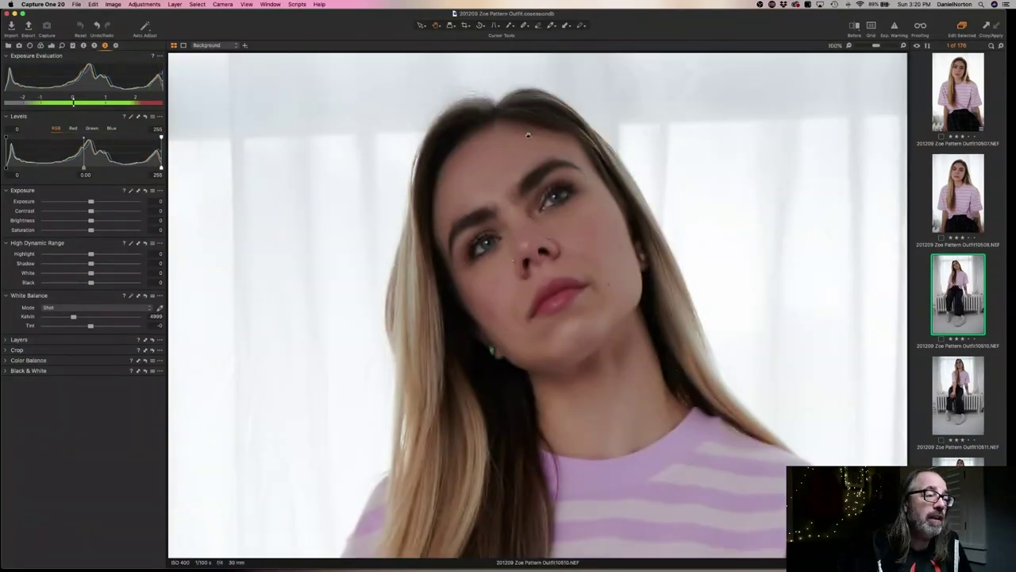
left_click(588, 245)
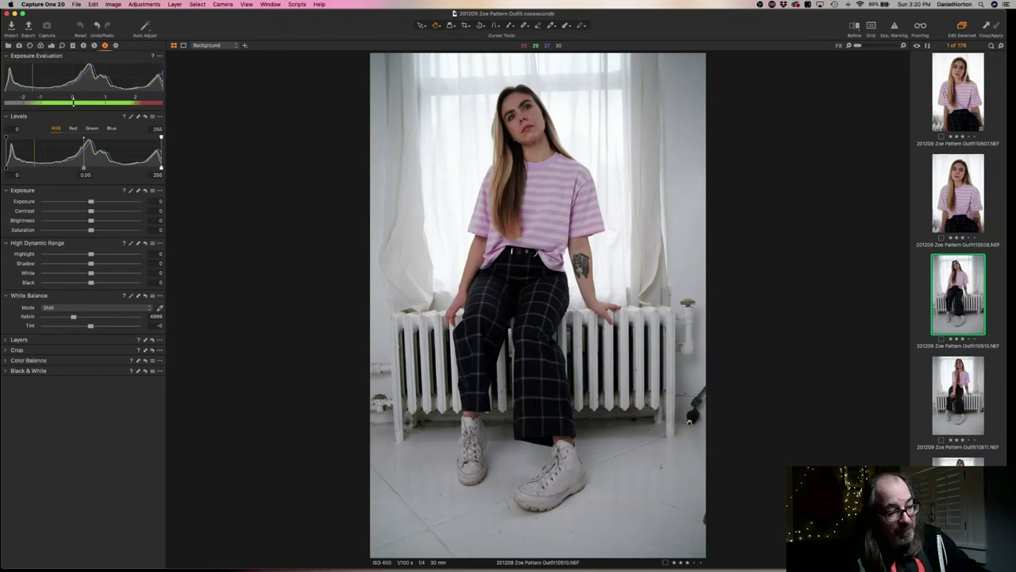
Compare image 10510 with the following shots up to 10514, checking the poses on the radiator and the exposure
key("Right")
key("Right")
key("Right")
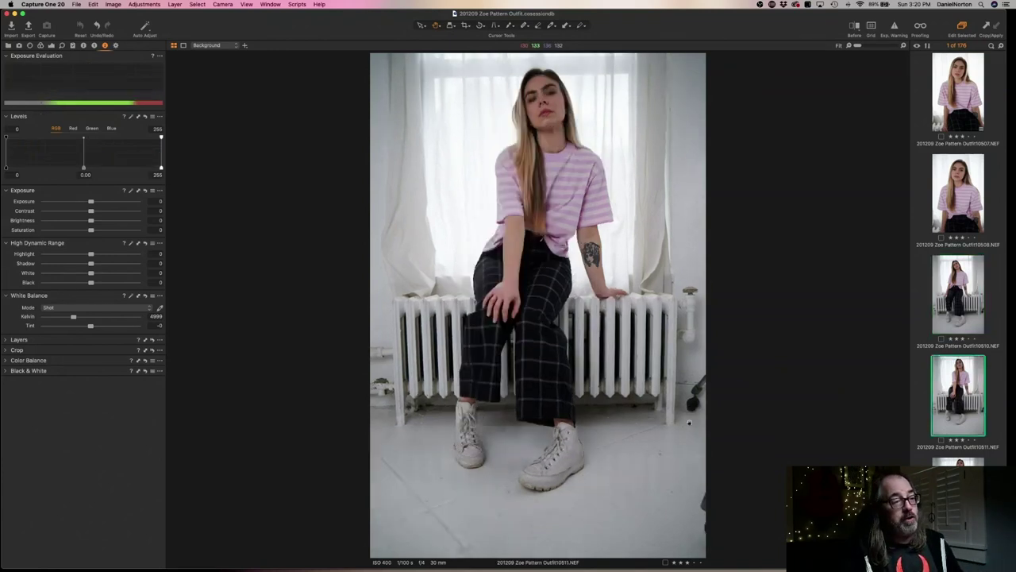
key("Left")
key("Left")
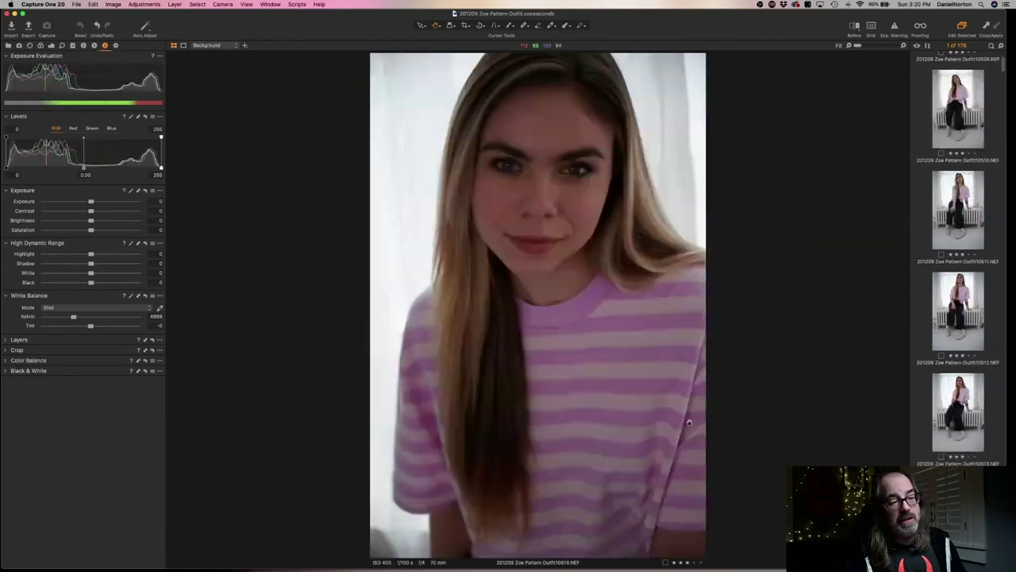
key("Left")
key("Left")
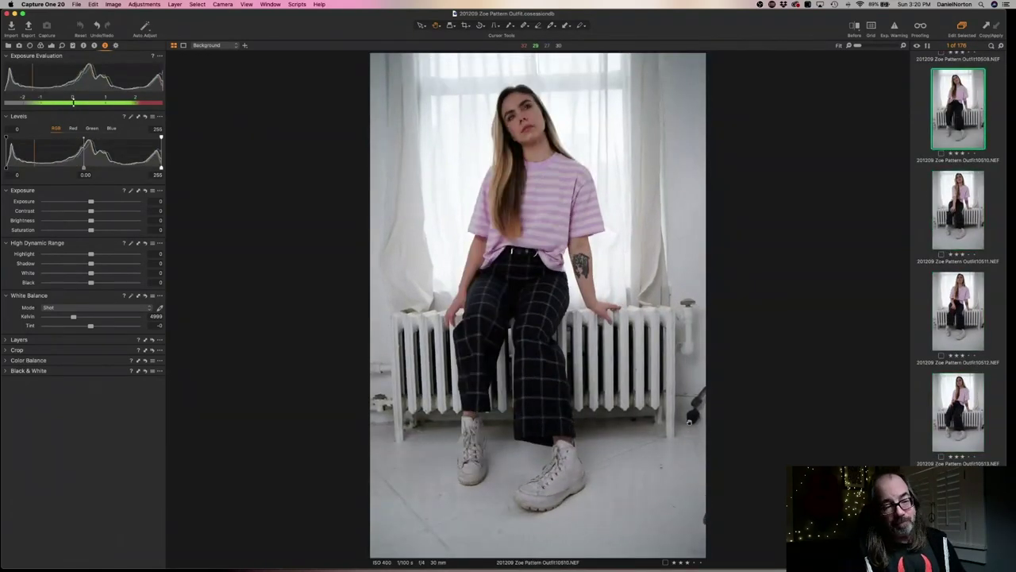
key("Right")
key("Right")
key("Right")
key("Right")
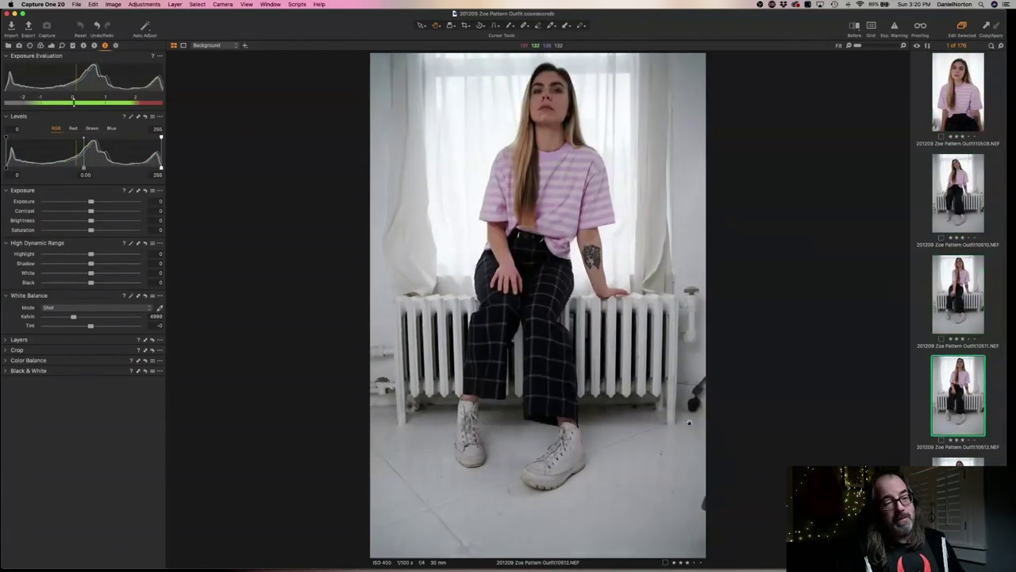
key("Left")
key("Left")
key("Left")
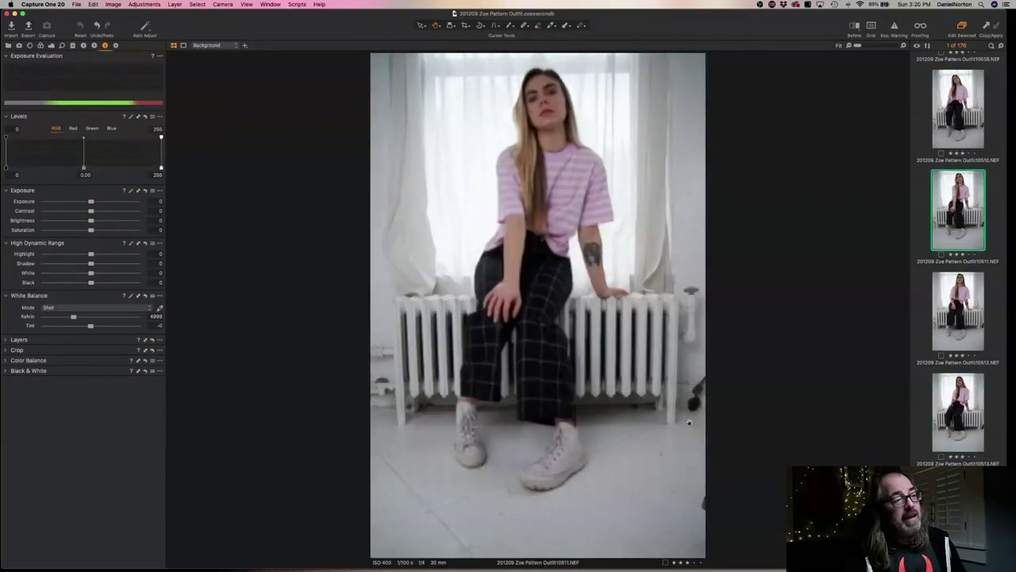
key("Right")
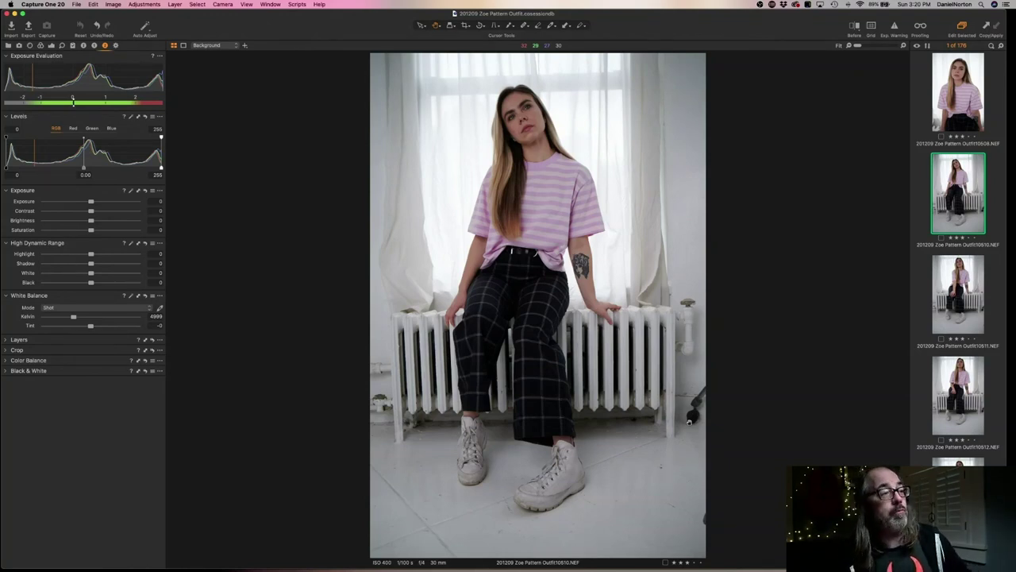
Look through the upcoming thumbnails and view test shot 10516 with the light stand
scroll(958, 258, "down", 10)
scroll(958, 258, "down", 2)
scroll(948, 357, "up", 5)
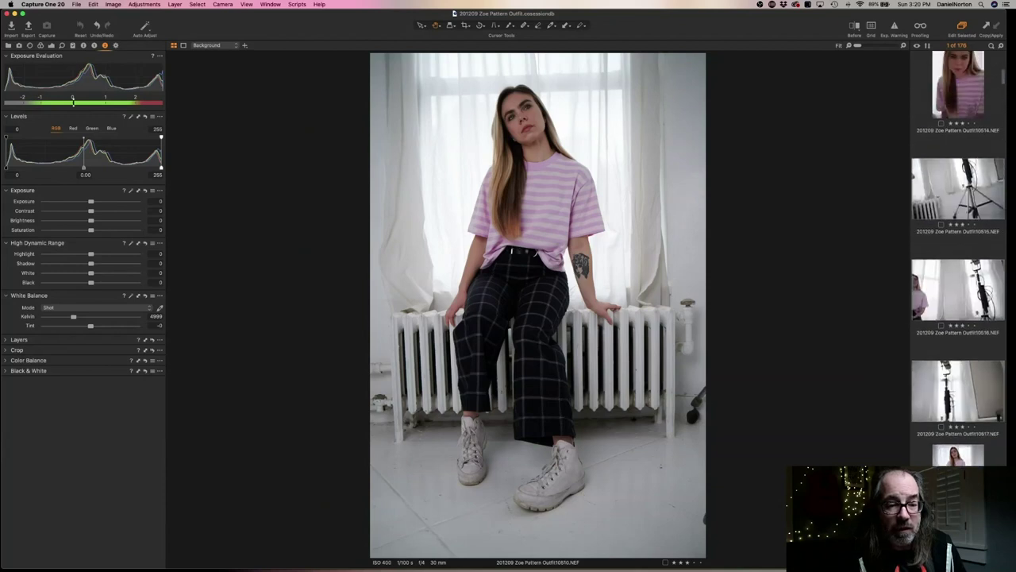
left_click(944, 385)
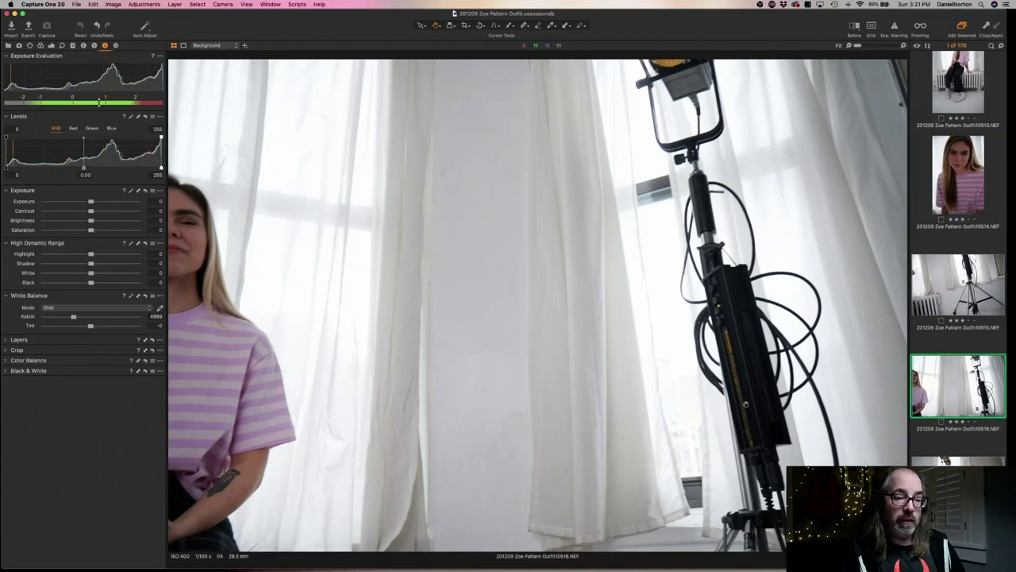
scroll(972, 453, "up", 3)
scroll(972, 453, "down", 10)
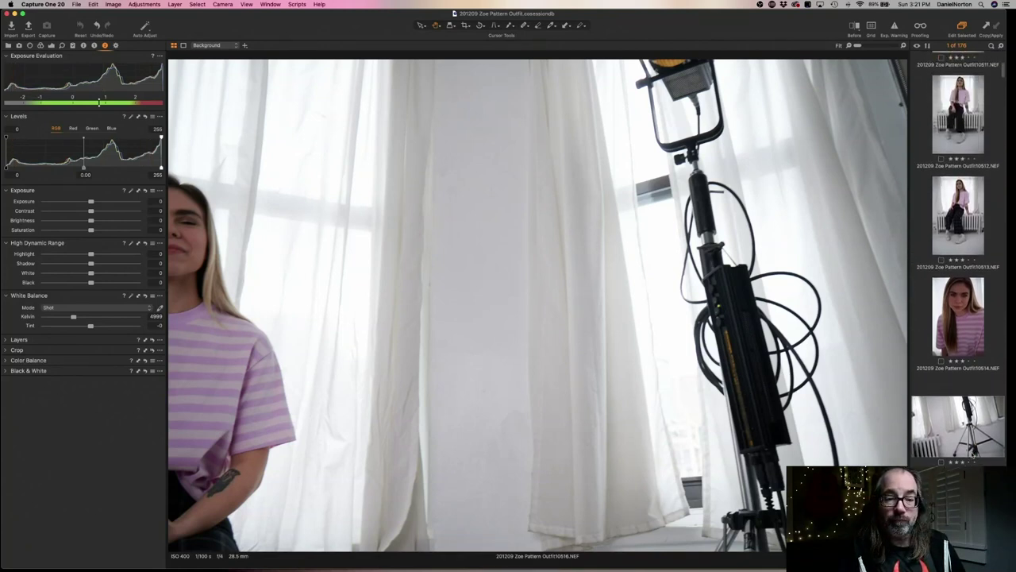
scroll(971, 453, "up", 10)
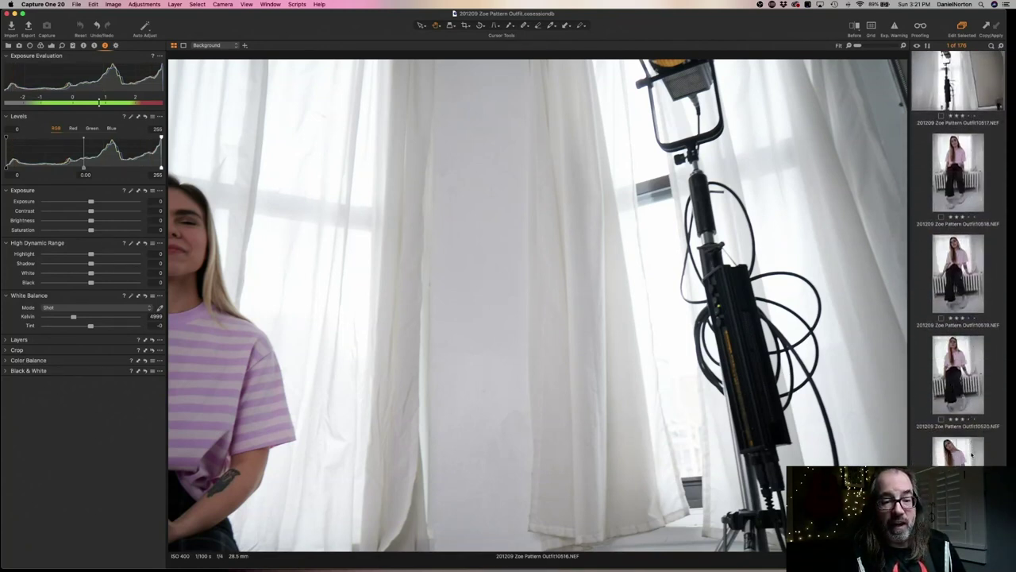
scroll(972, 454, "up", 7)
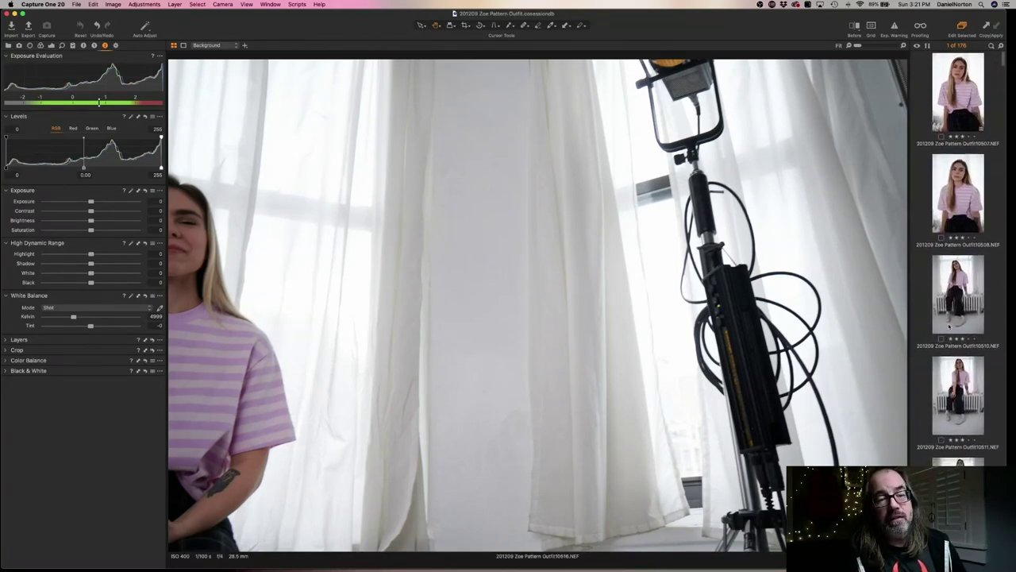
Set the RGB input levels of image 10510 to shadow 5, midtone 0.13 and highlight 243, and check the face at 100% zoom
left_click(949, 326)
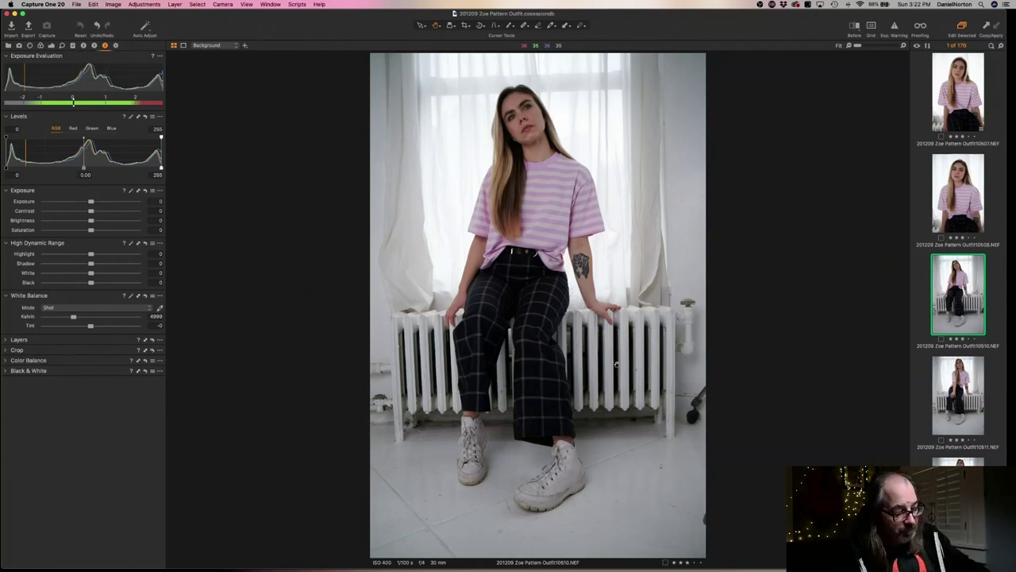
key("super+equal")
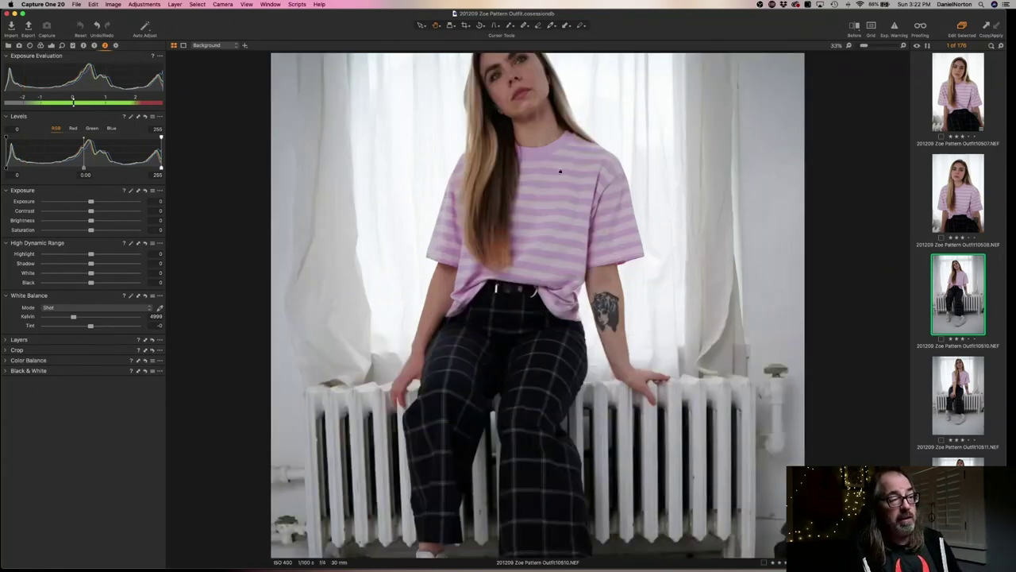
key("super+minus")
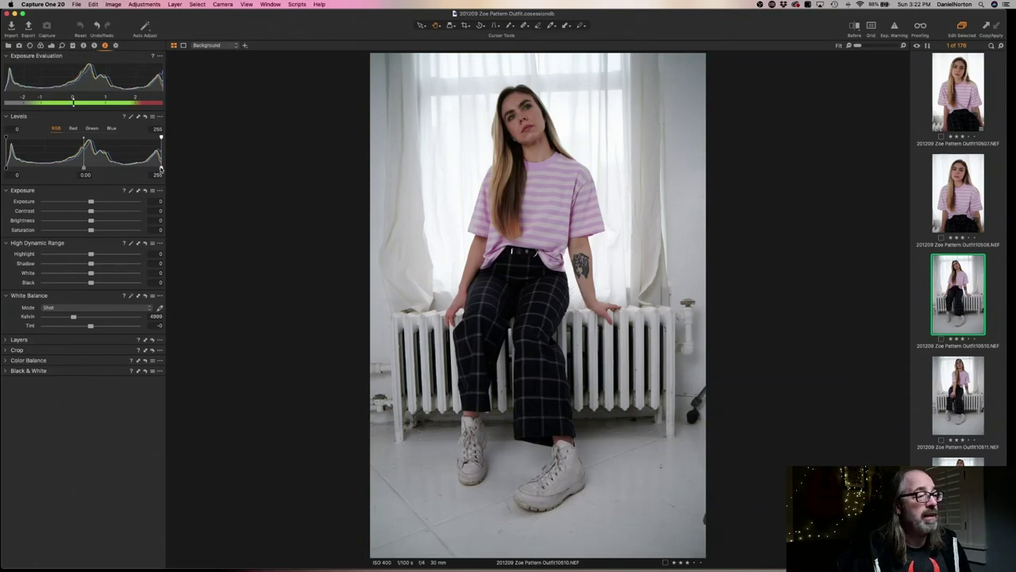
left_click_drag(160, 168, 154, 167)
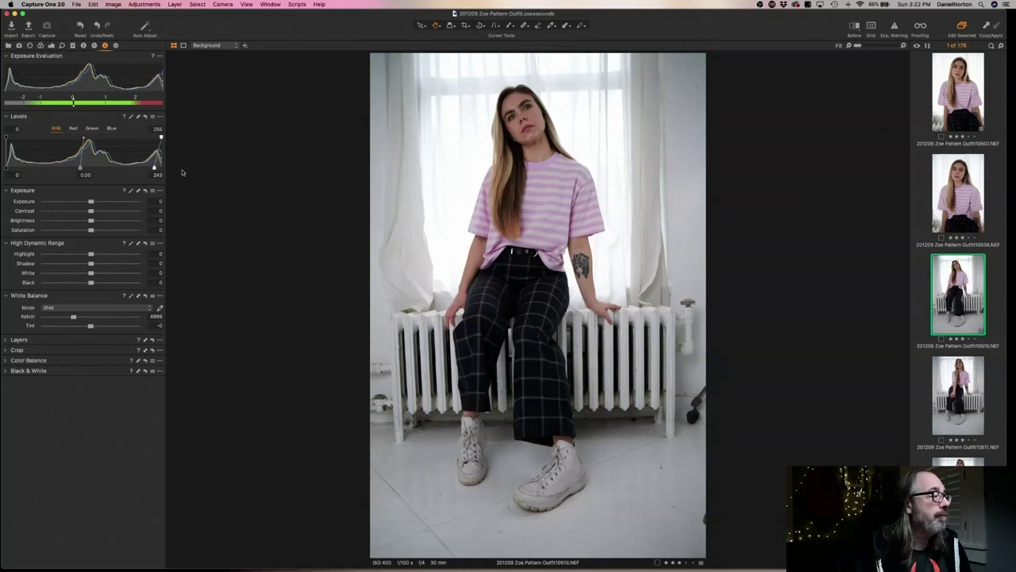
left_click_drag(80, 169, 69, 167)
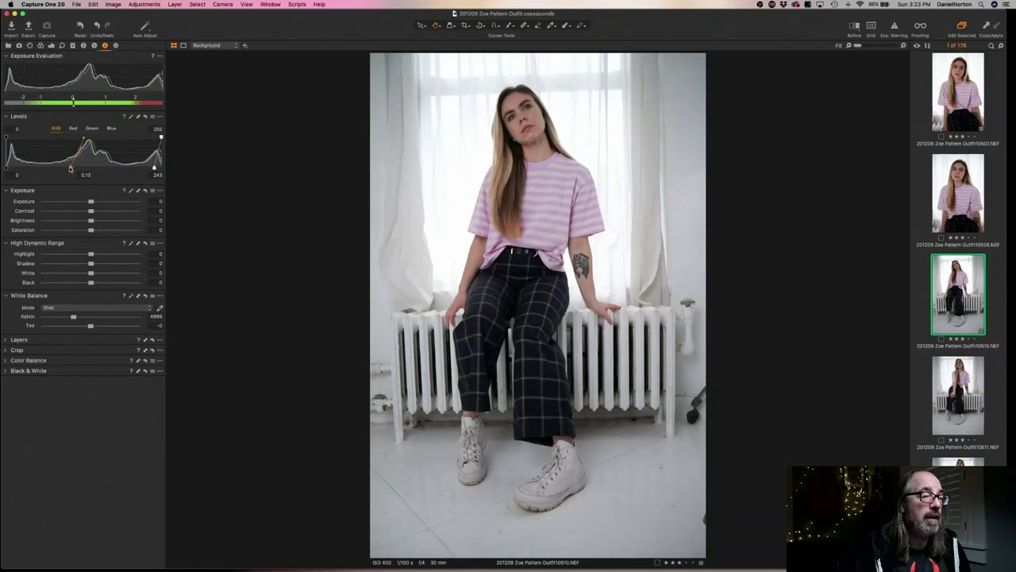
left_click_drag(7, 168, 9, 166)
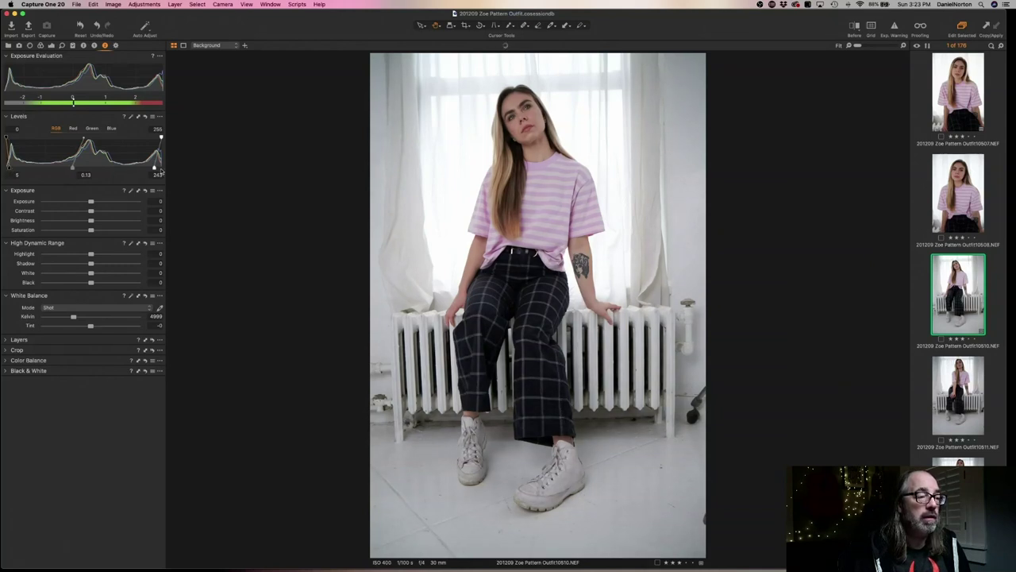
left_click(520, 124)
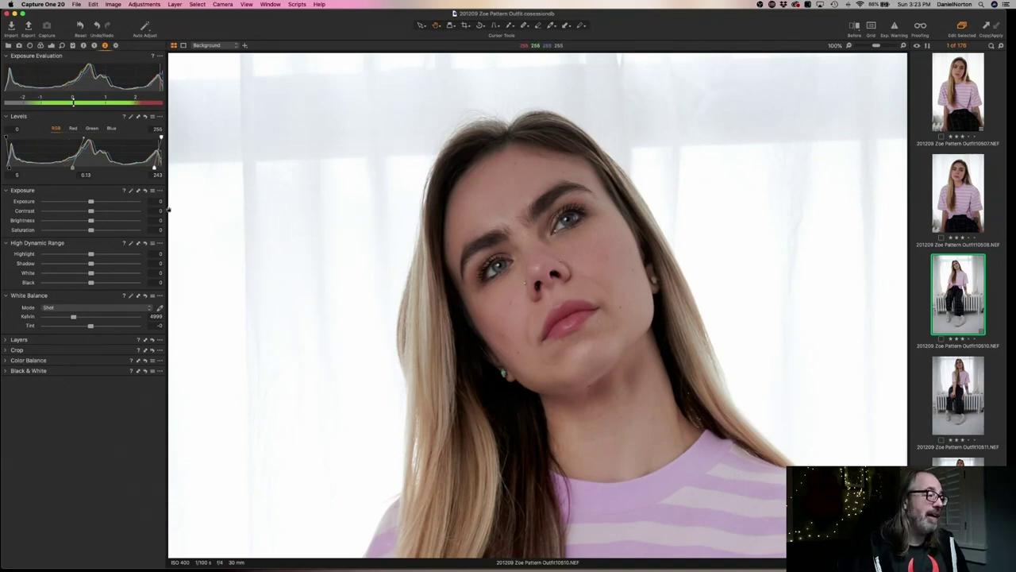
Set the RGB input levels of image 10510 to shadow 4 and highlight 231, and check the whole frame
mouse_move(154, 168)
left_mouse_down()
mouse_move(136, 166)
mouse_move(145, 167)
left_mouse_up()
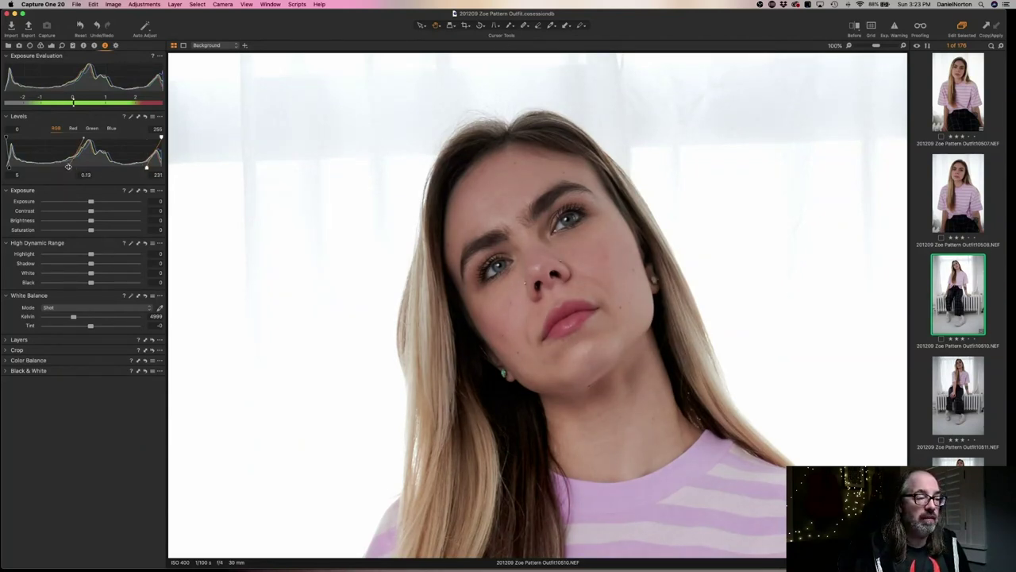
left_click_drag(10, 169, 8, 167)
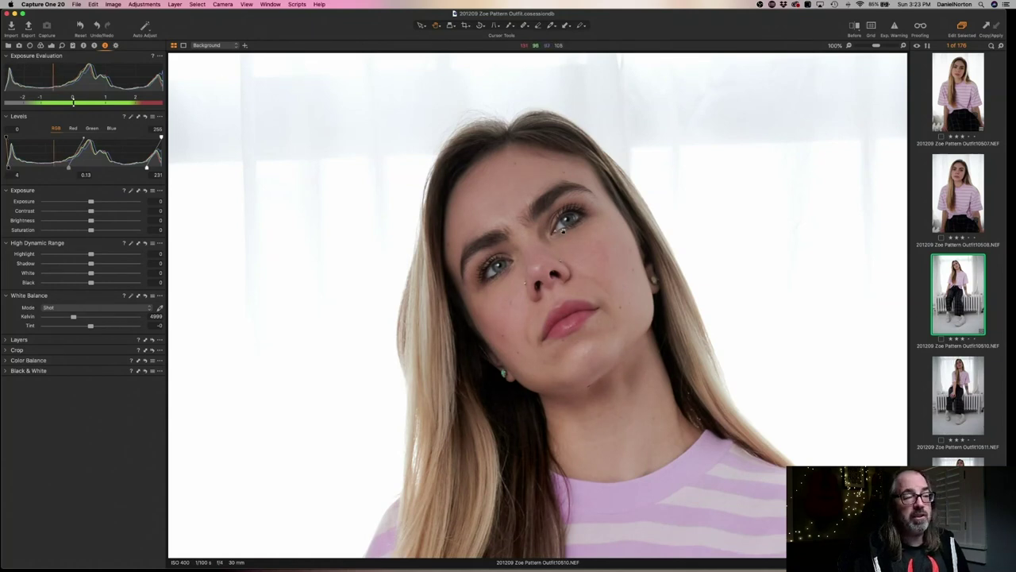
key("super+0")
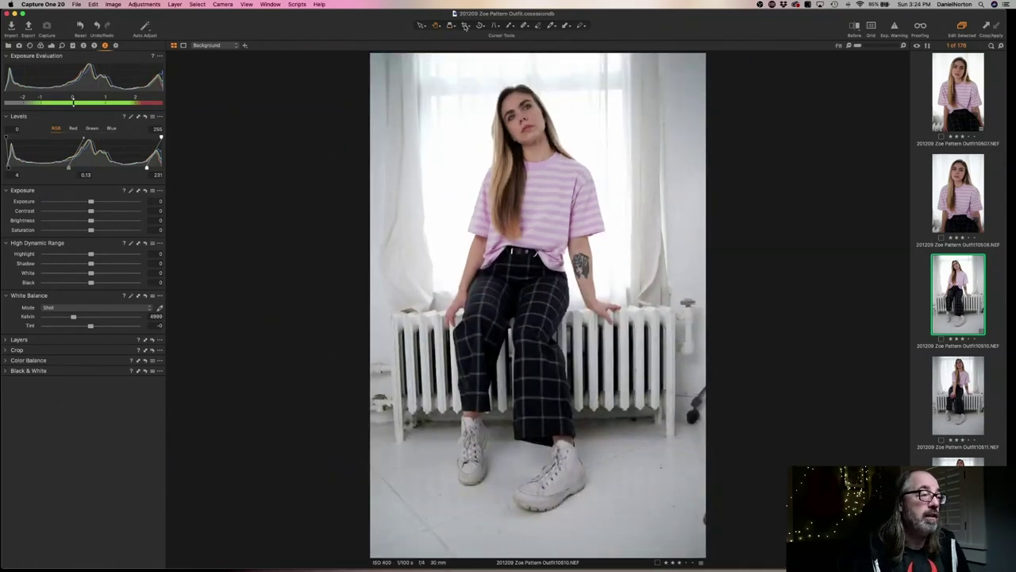
Crop image 10510 with an unconstrained aspect ratio, trimming the wall beside the radiator and part of the floor while keeping the headroom
left_click(467, 26)
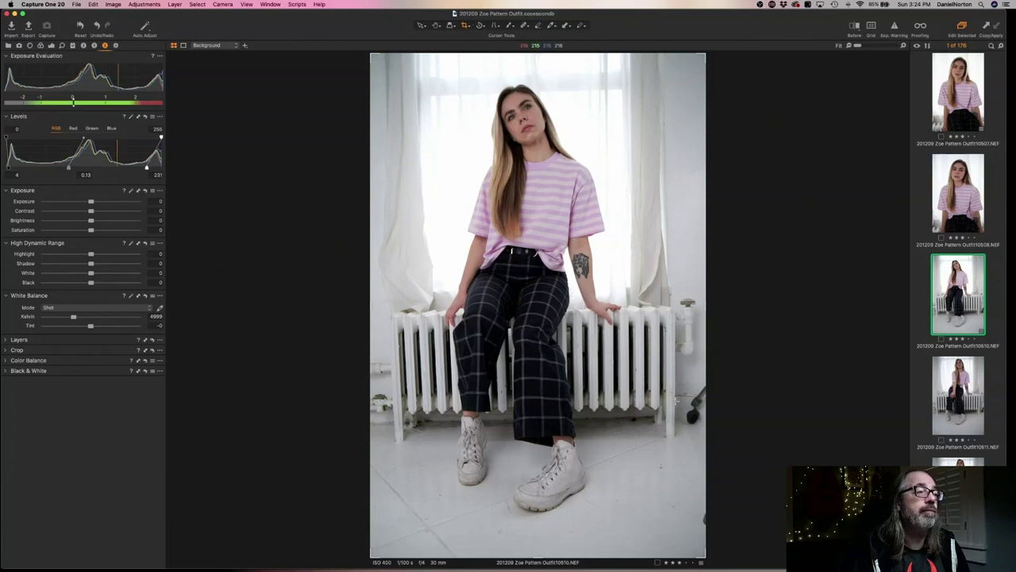
left_click(469, 27)
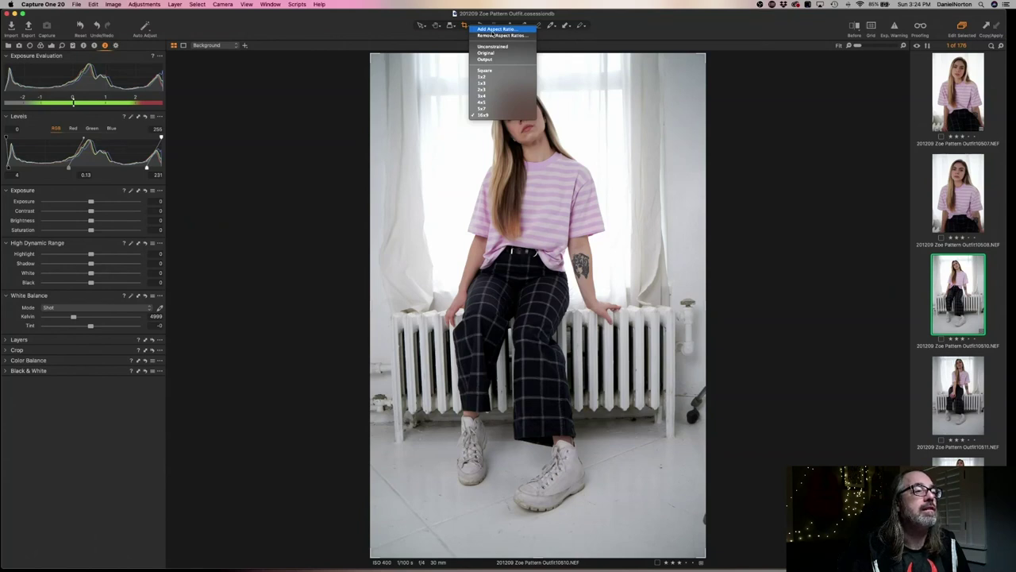
left_click(502, 47)
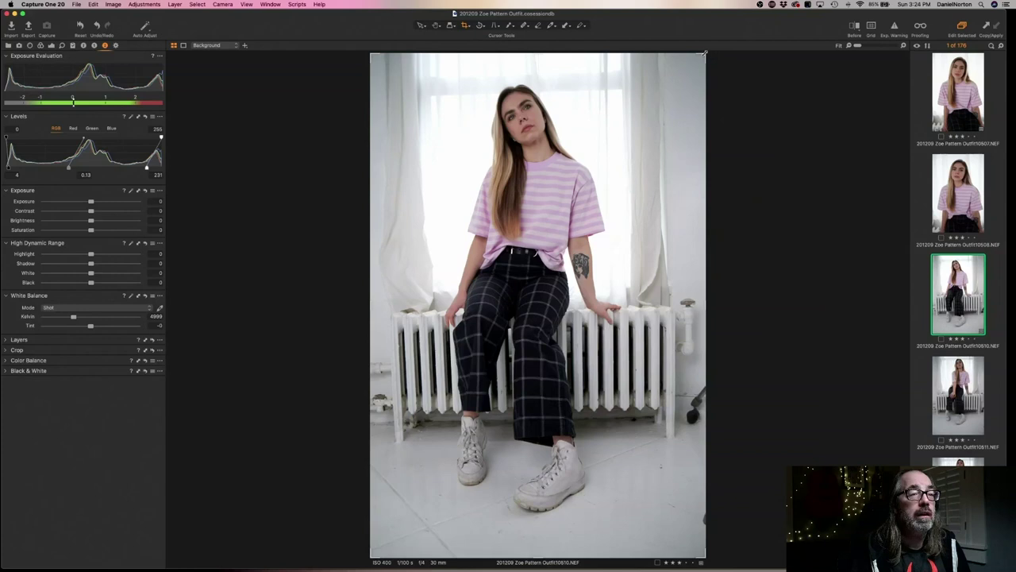
left_click_drag(694, 54, 681, 52)
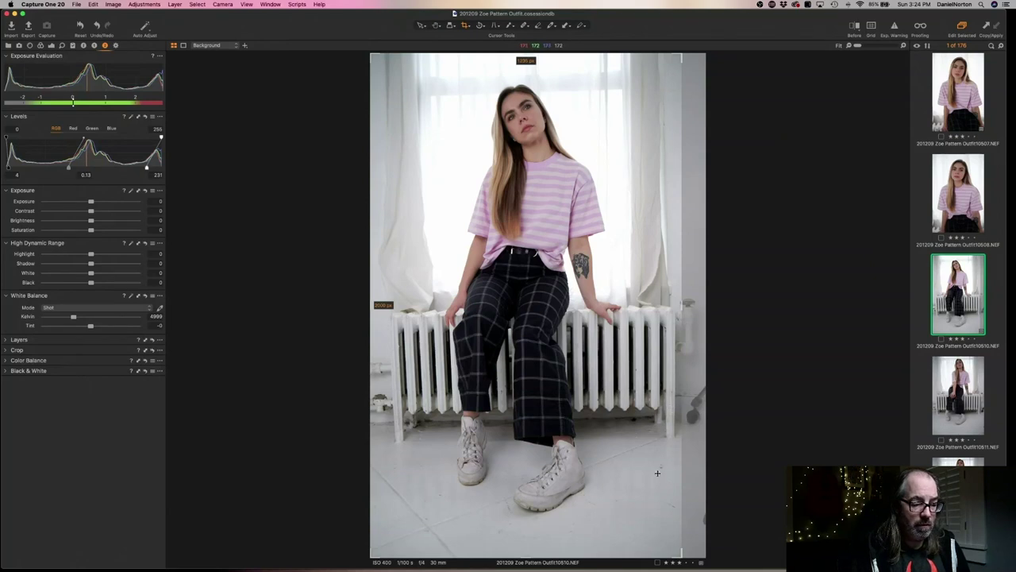
left_click_drag(680, 552, 673, 518)
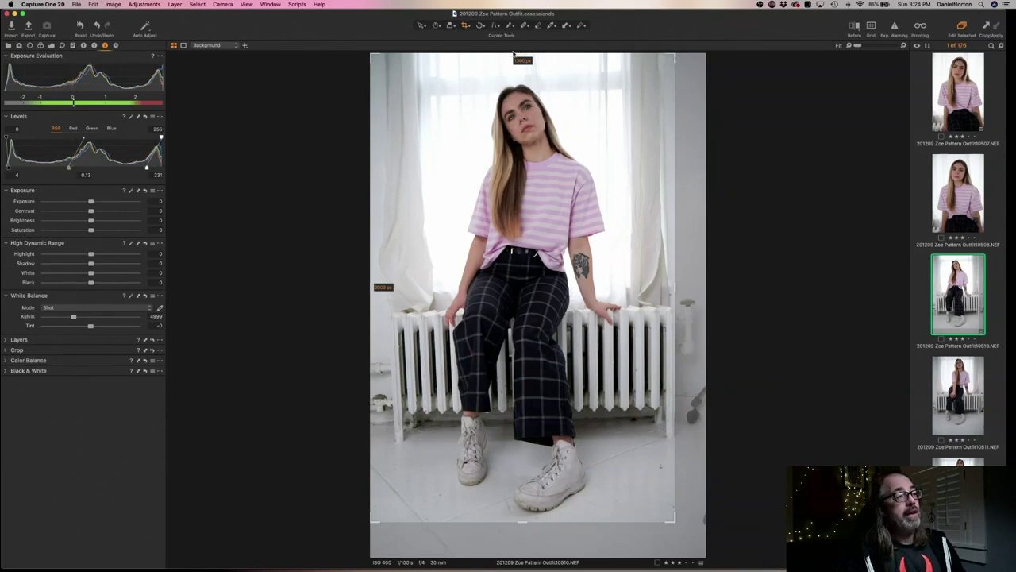
left_click_drag(514, 54, 515, 84)
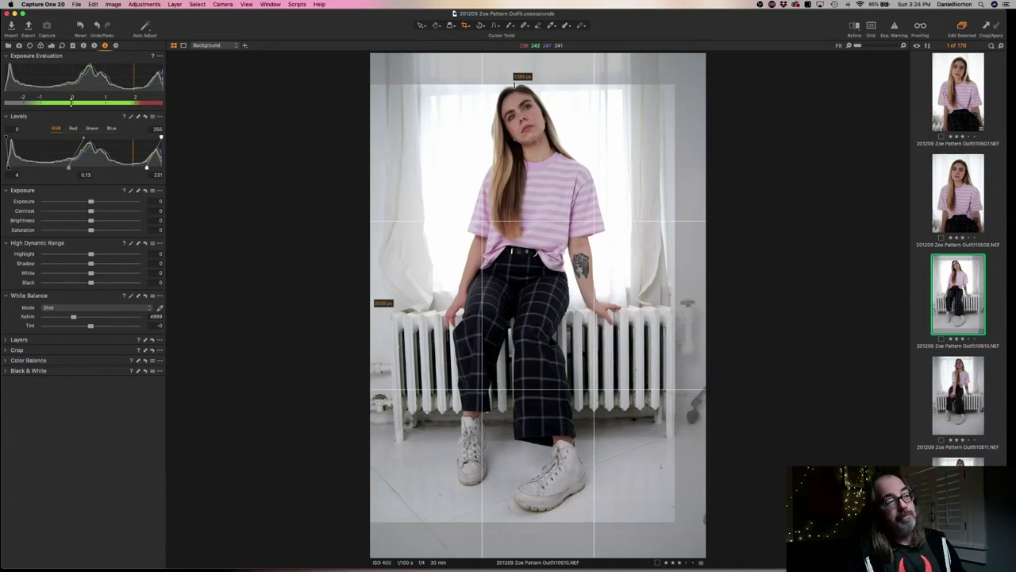
left_click_drag(514, 83, 524, 51)
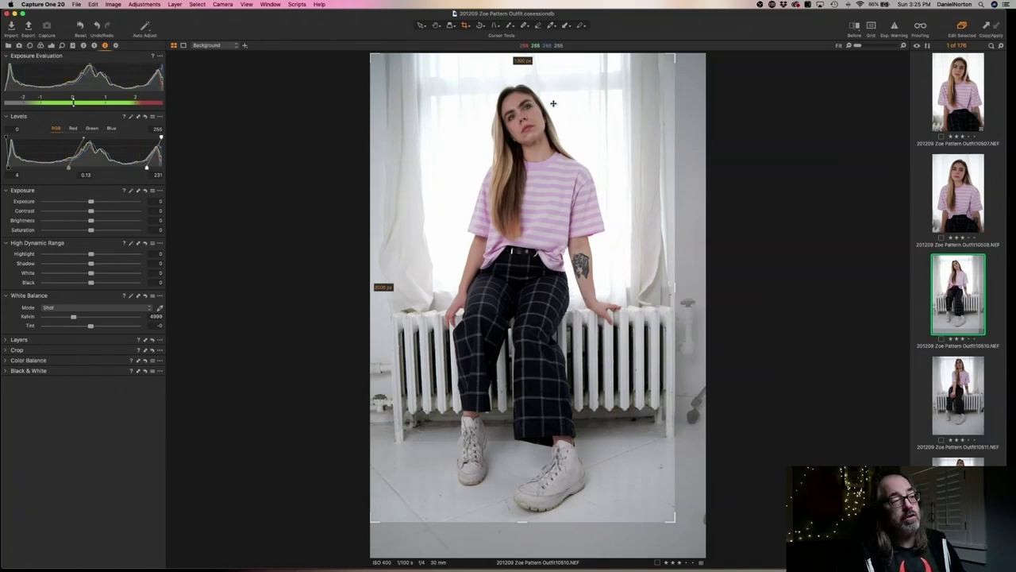
left_click(436, 25)
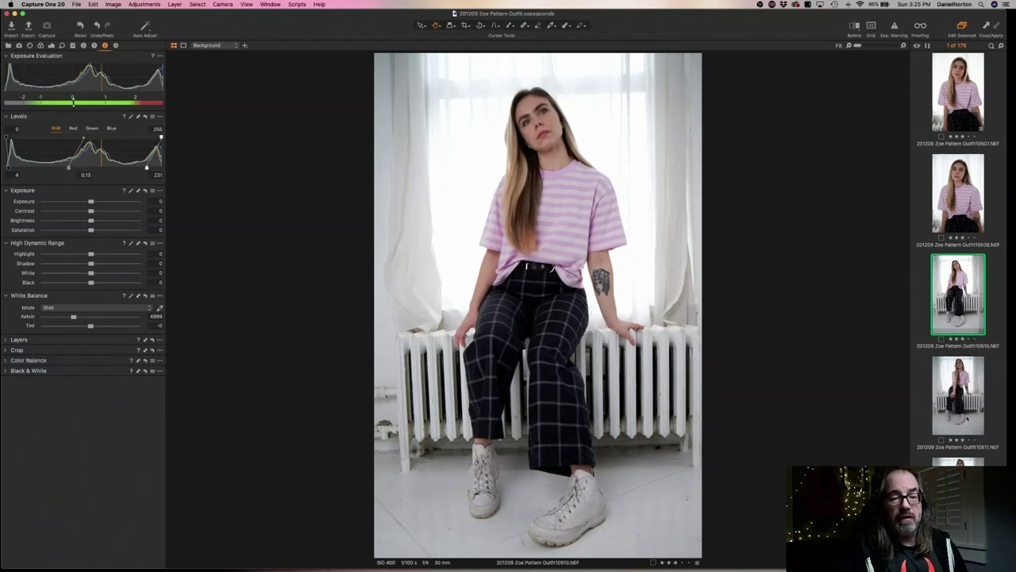
Copy the levels and crop adjustments from image 10510 and apply them to image 10511
left_click(962, 404)
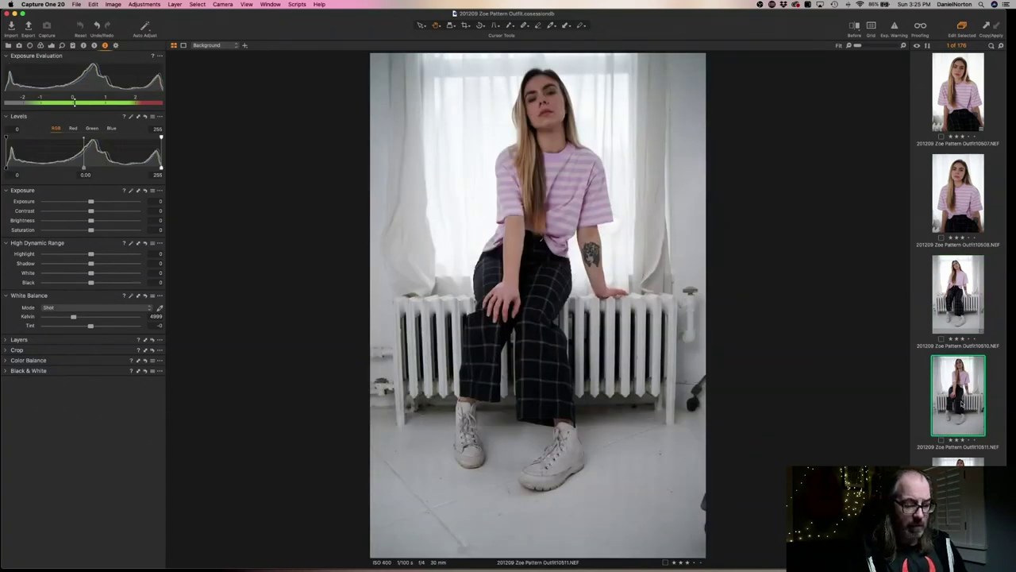
key("Up")
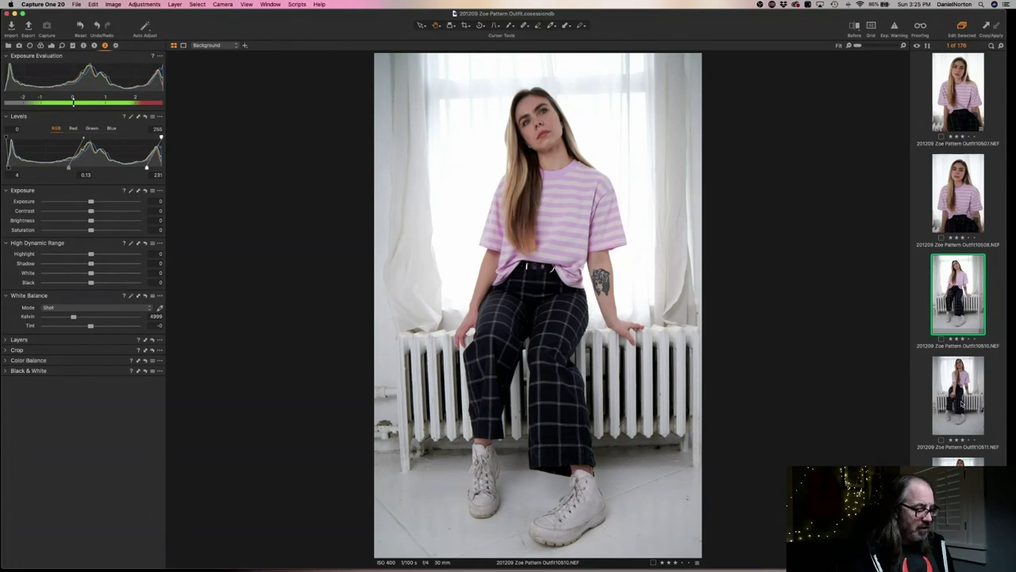
left_click(962, 404)
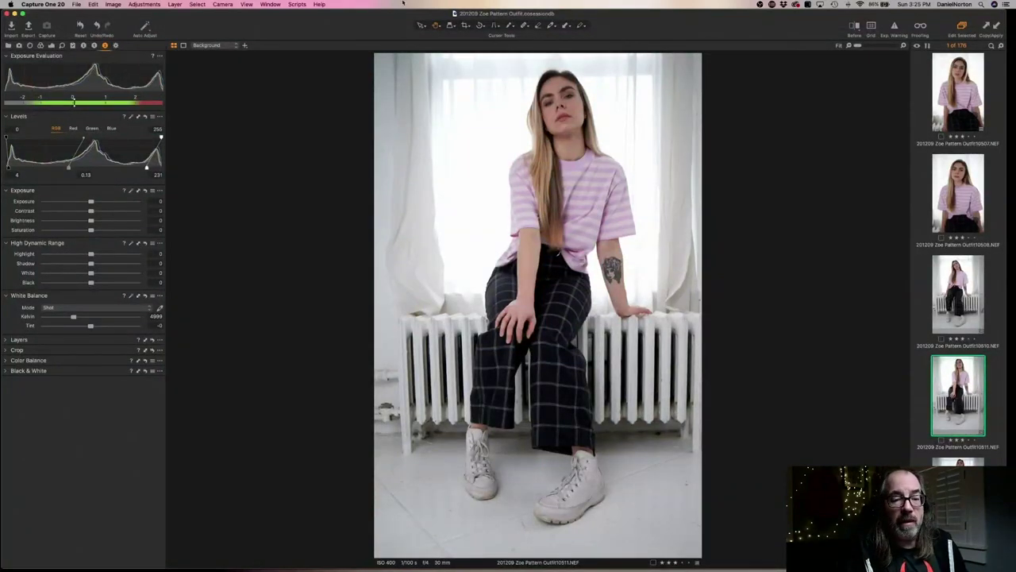
Refine the crop of image 10511 by trimming more floor below the shoes and slightly widening it on the radiator valve side
left_click(465, 25)
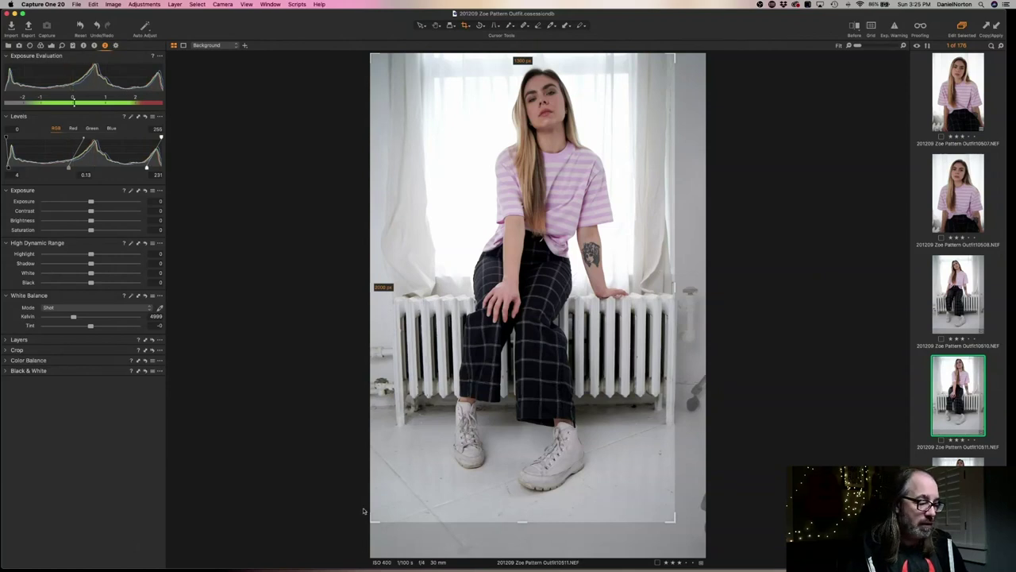
left_click_drag(371, 520, 375, 498)
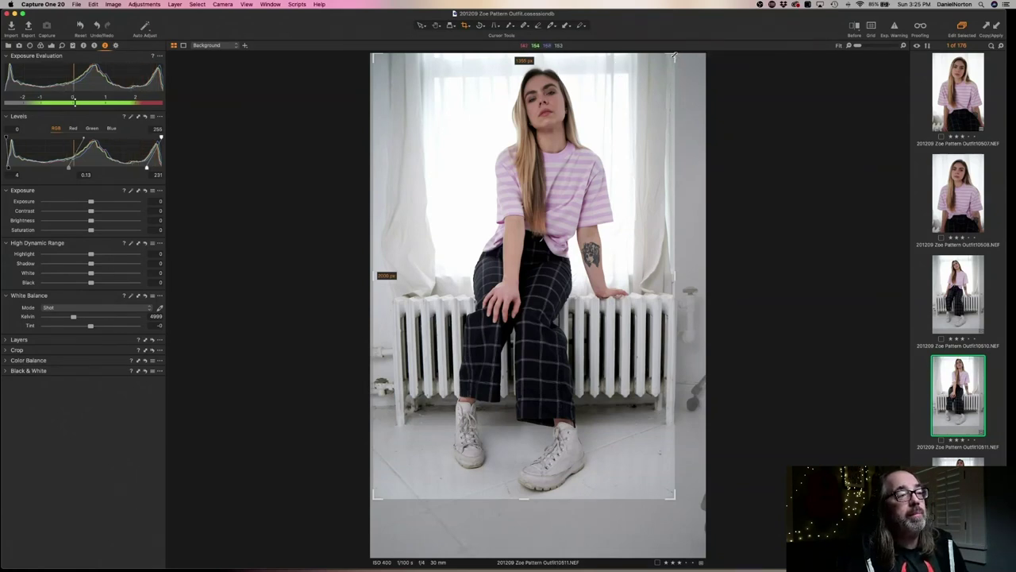
left_click_drag(674, 56, 679, 80)
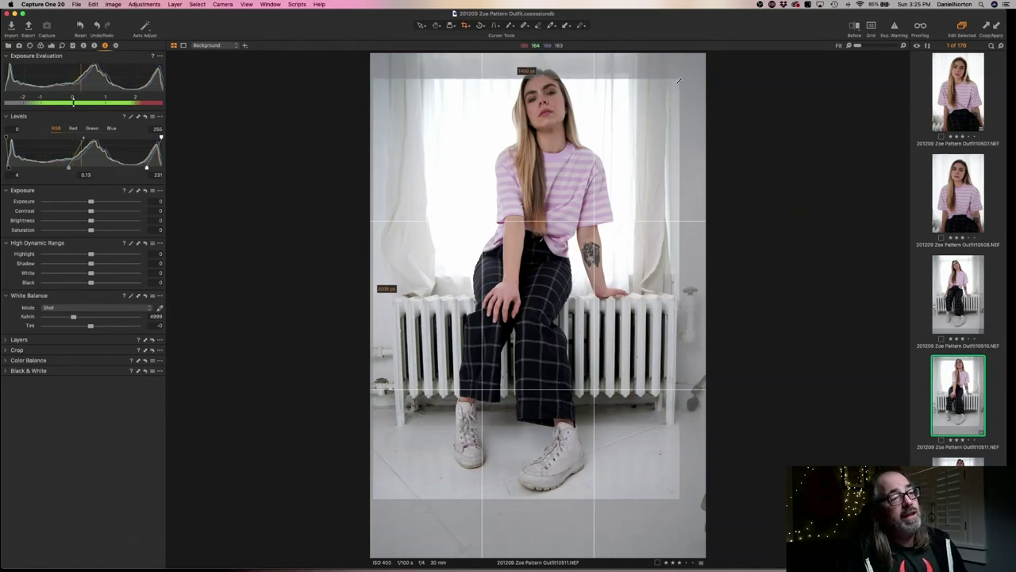
left_click_drag(679, 80, 689, 50)
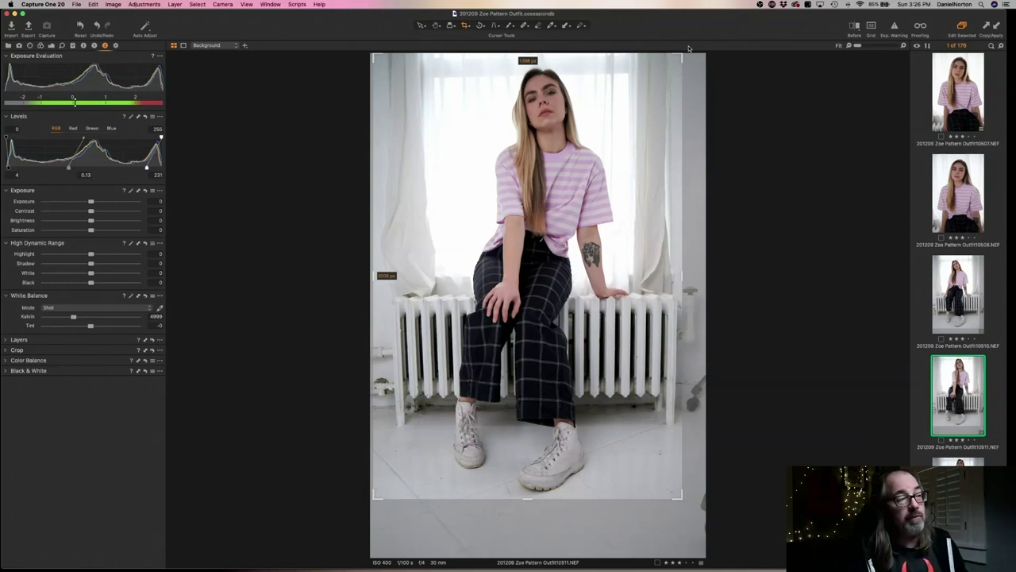
left_click(435, 26)
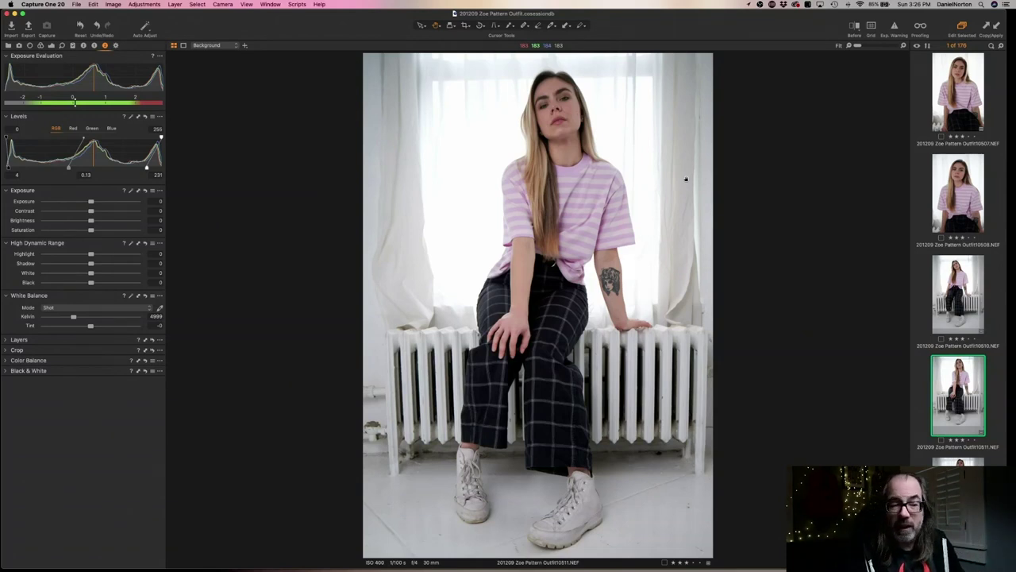
Raise the exposure of image 10511 slightly, checking the face at 100% zoom and in the full frame
left_click(559, 106)
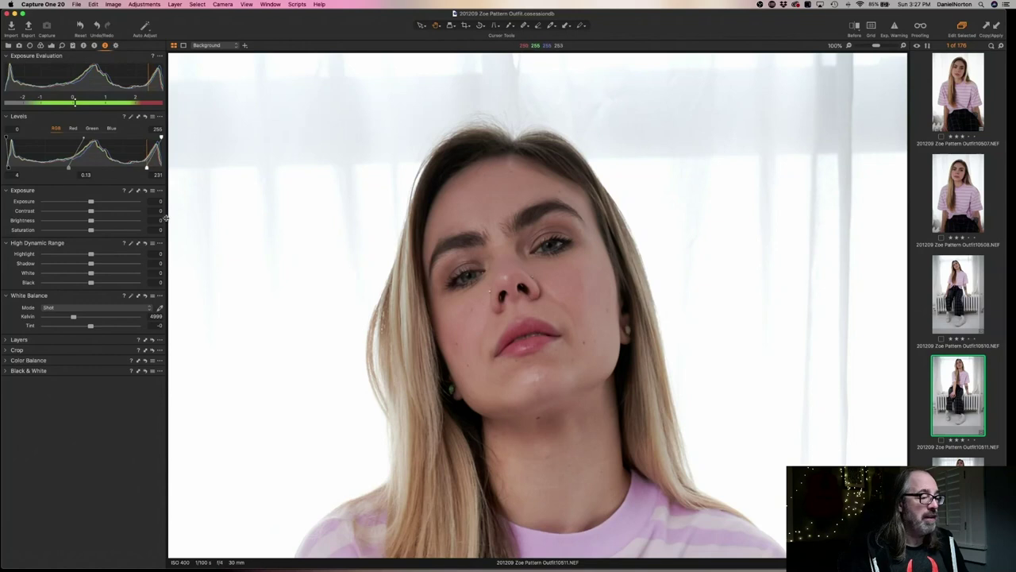
left_click_drag(90, 202, 93, 201)
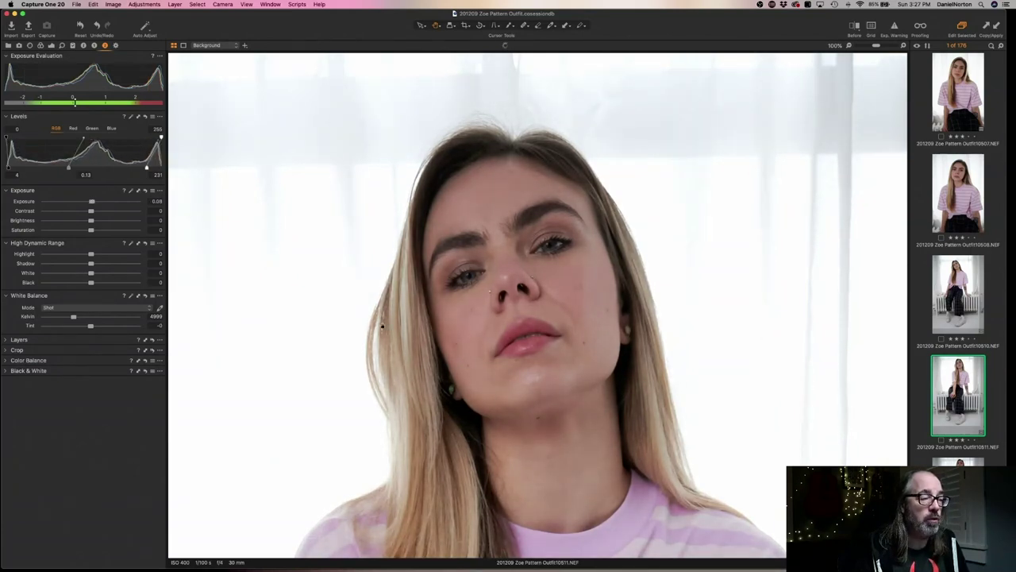
key("super+0")
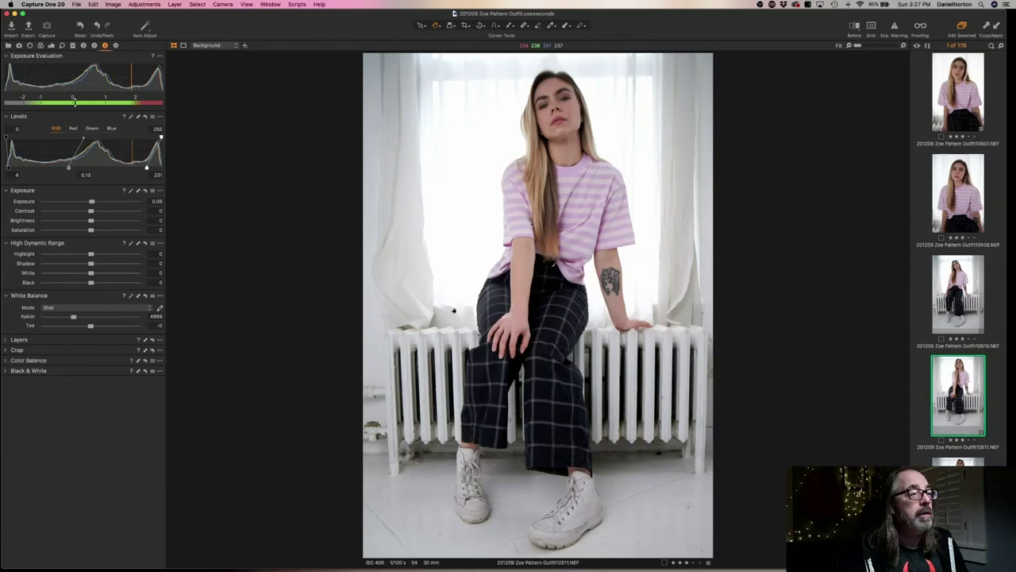
key("super+equal")
key("super+equal")
key("super+0")
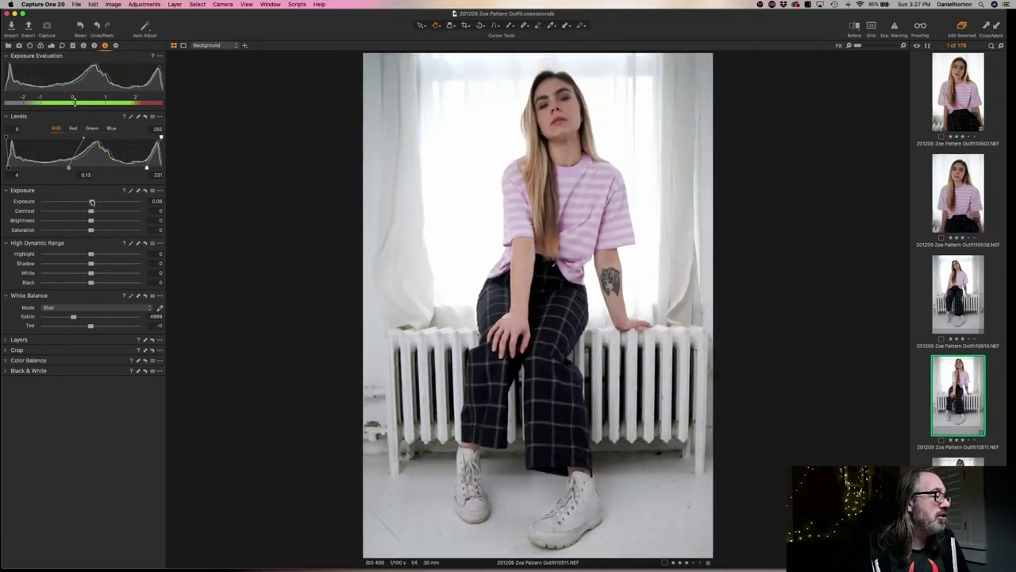
left_click_drag(92, 201, 93, 202)
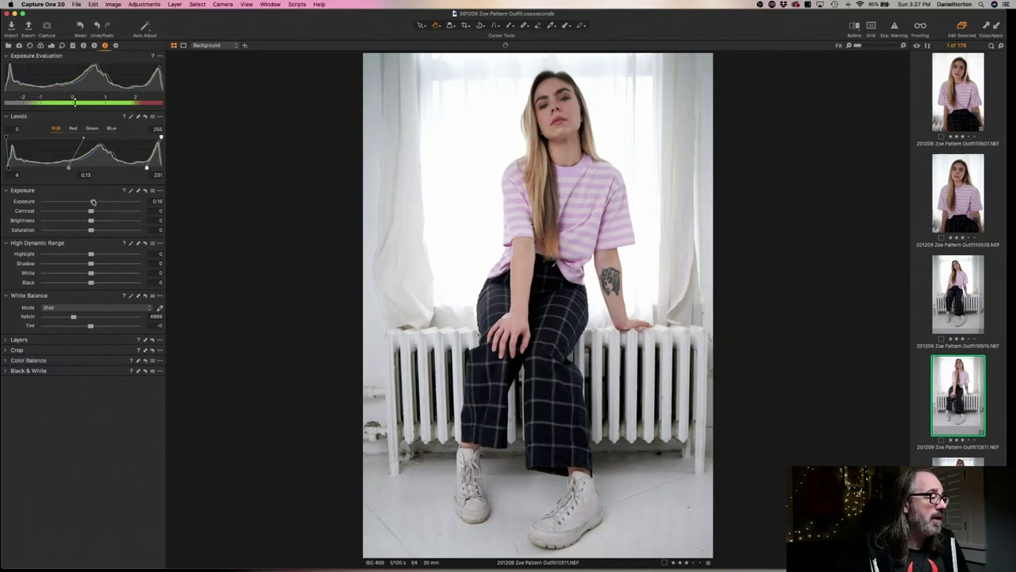
left_click(562, 106)
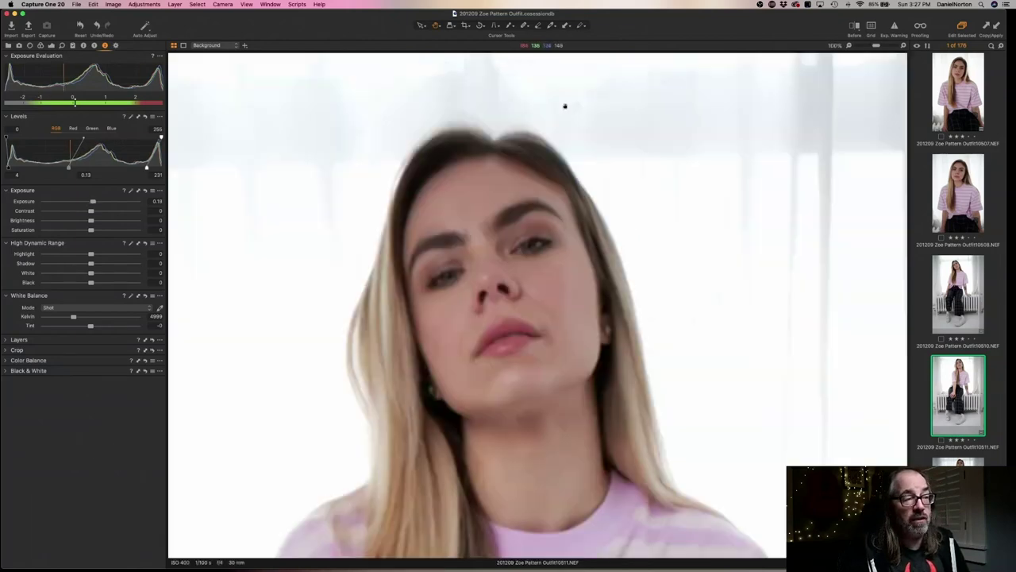
left_click(541, 284)
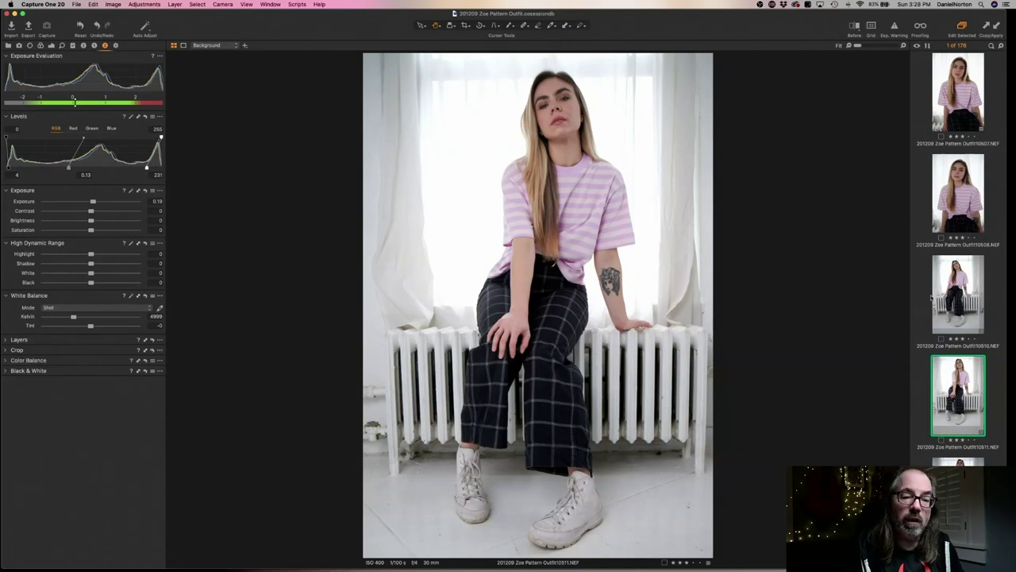
Compare the corrected images 10510 and 10511 for brightness, crop and pose
left_click(958, 304)
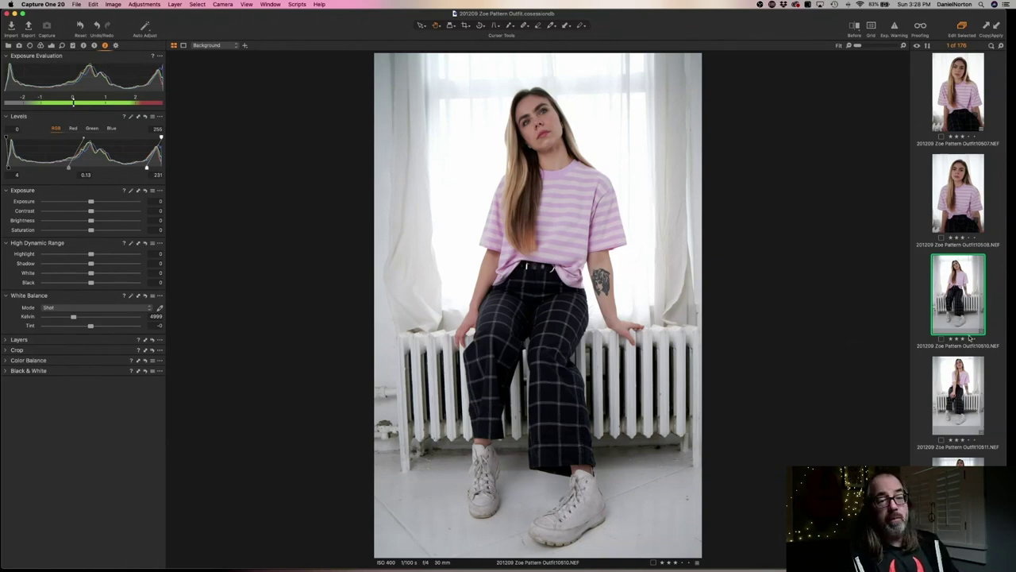
left_click(958, 394)
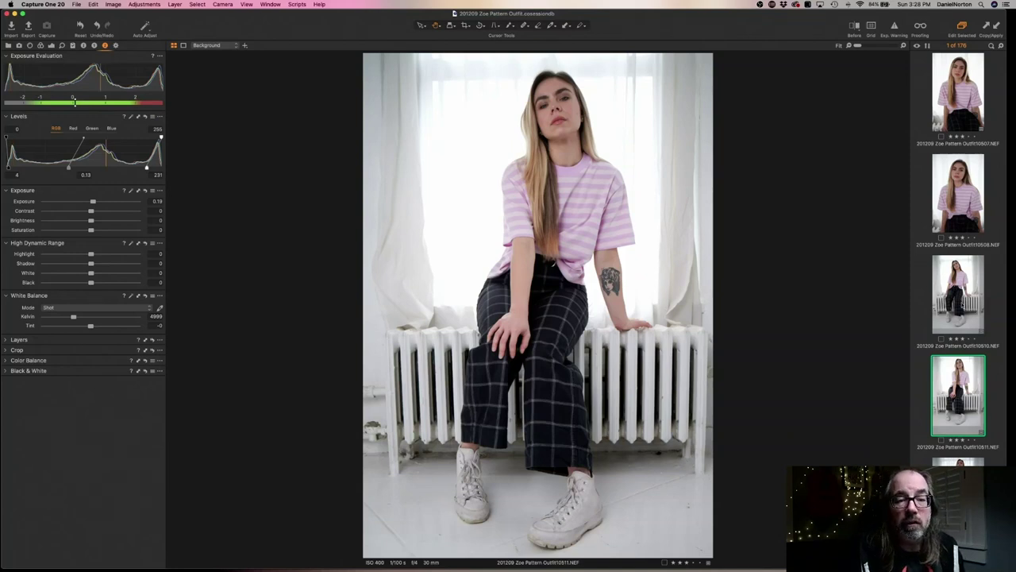
left_click(962, 306)
left_click(960, 372)
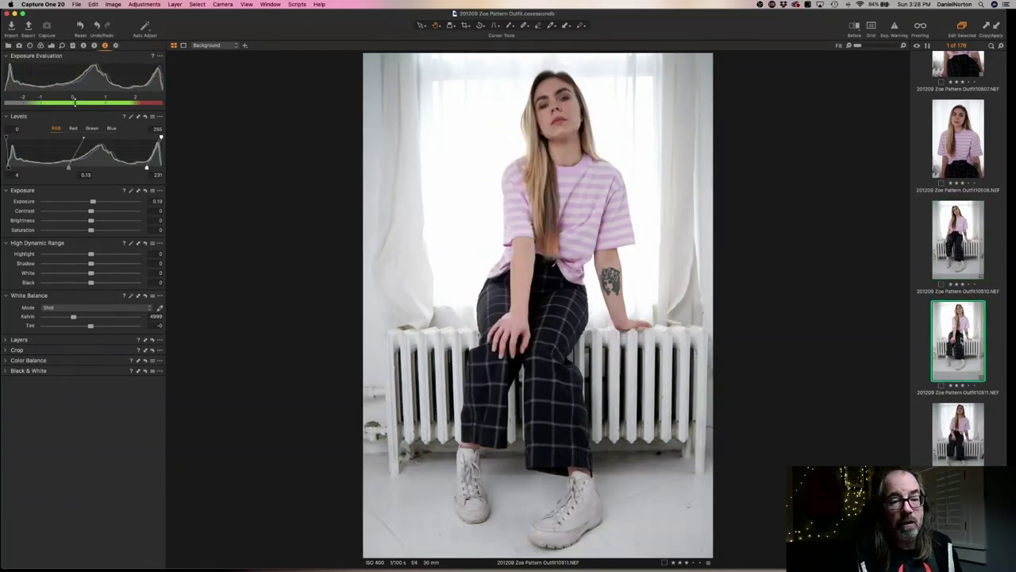
Apply the adjustments copied from image 10510 to image 10512, compare it with 10511 and check the face at 100% zoom
key("Right")
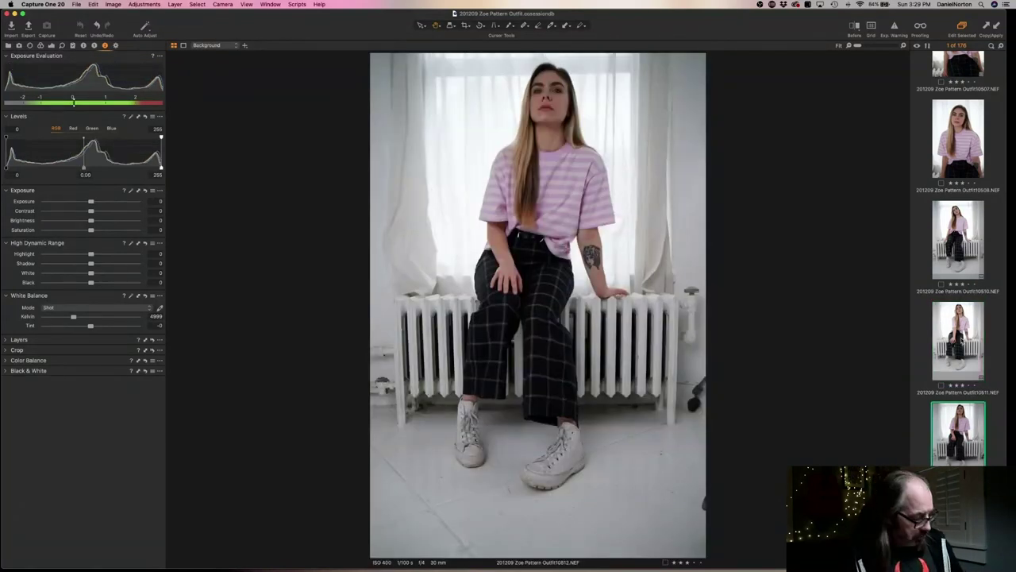
key("super+shift+a")
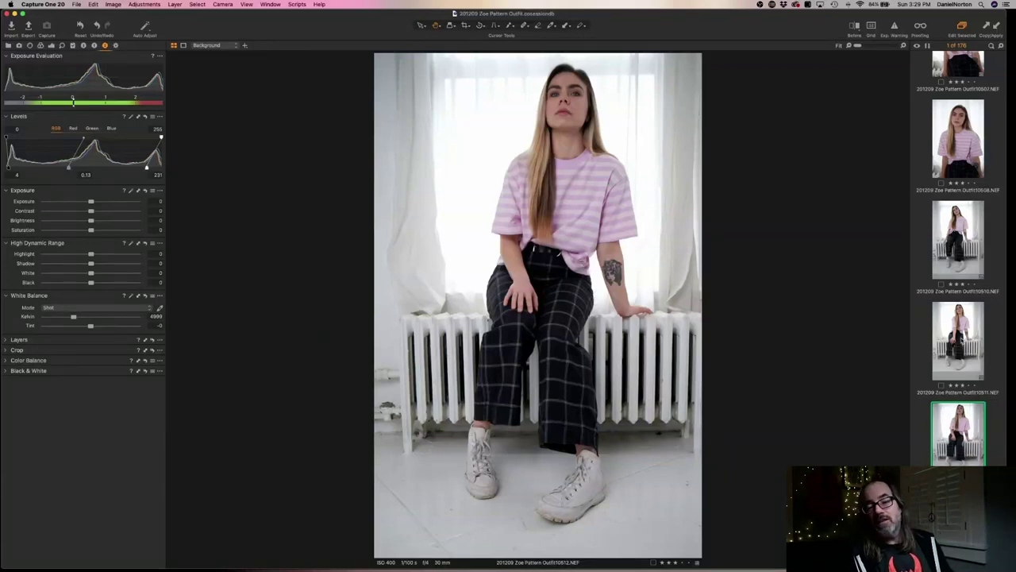
key("Right")
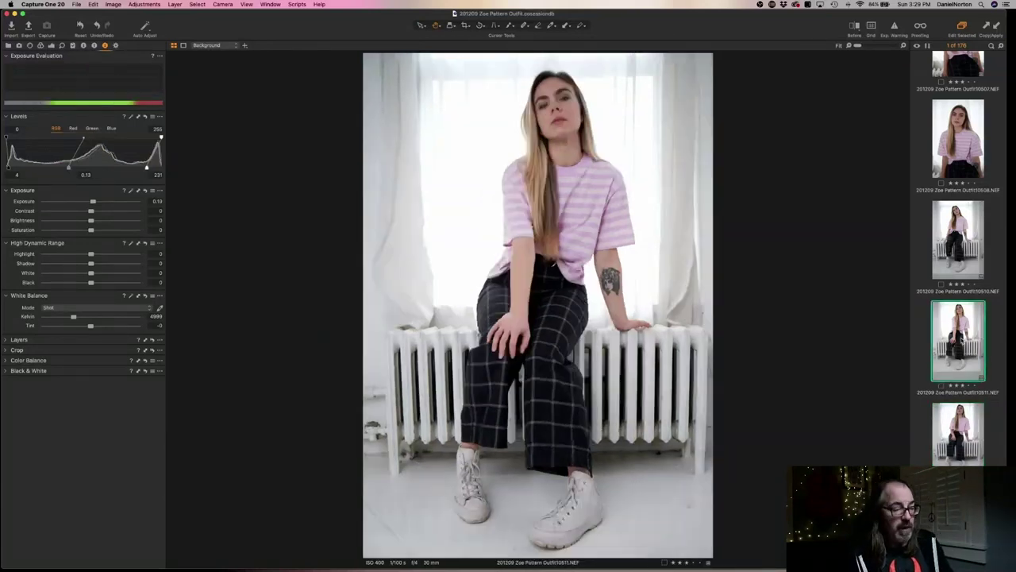
key("super+shift+v")
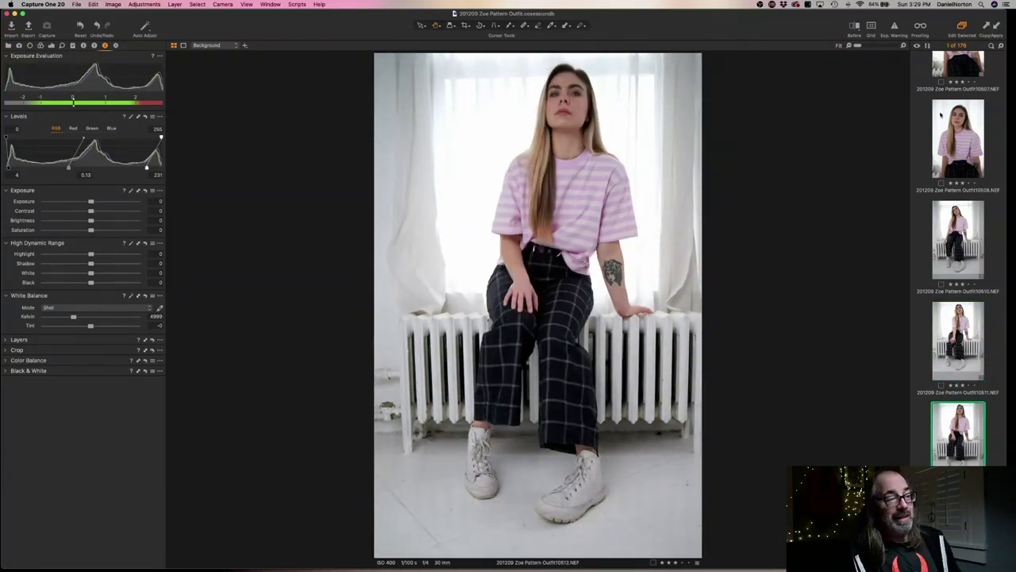
left_click(557, 98)
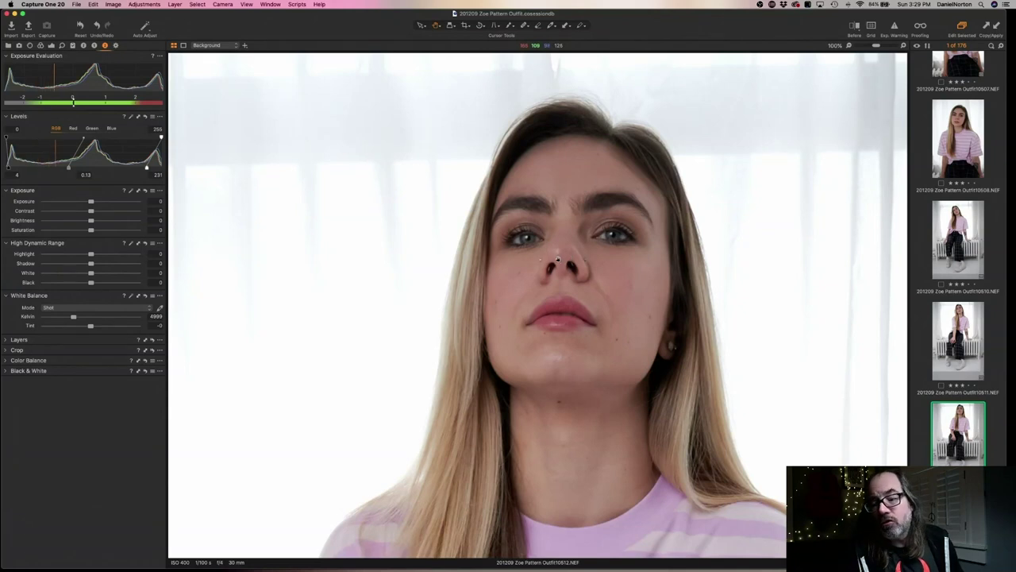
left_click(545, 259)
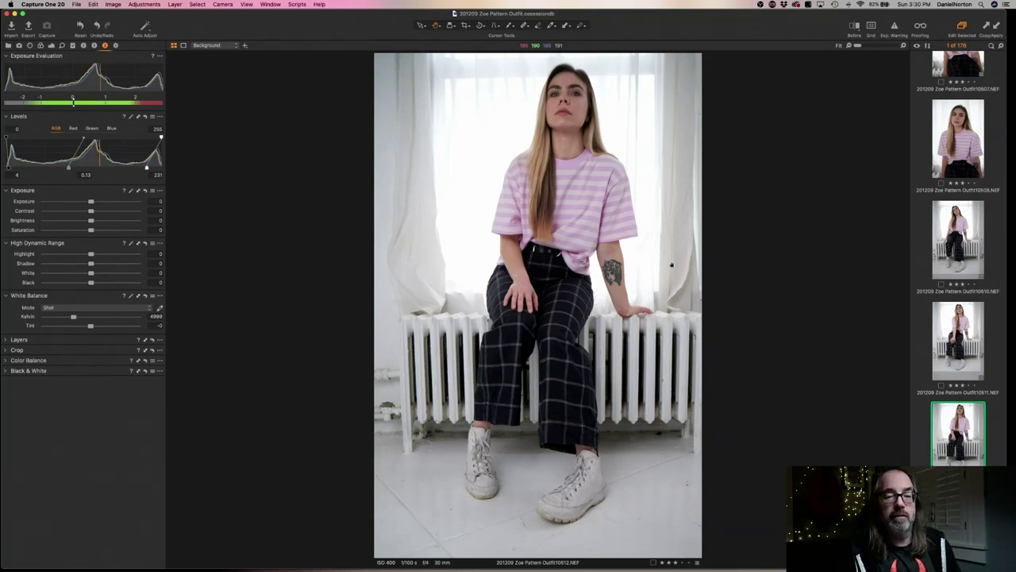
Compare image 10513 with 10512 and check the face in 10513 at 100% zoom
key("Right")
key("Left")
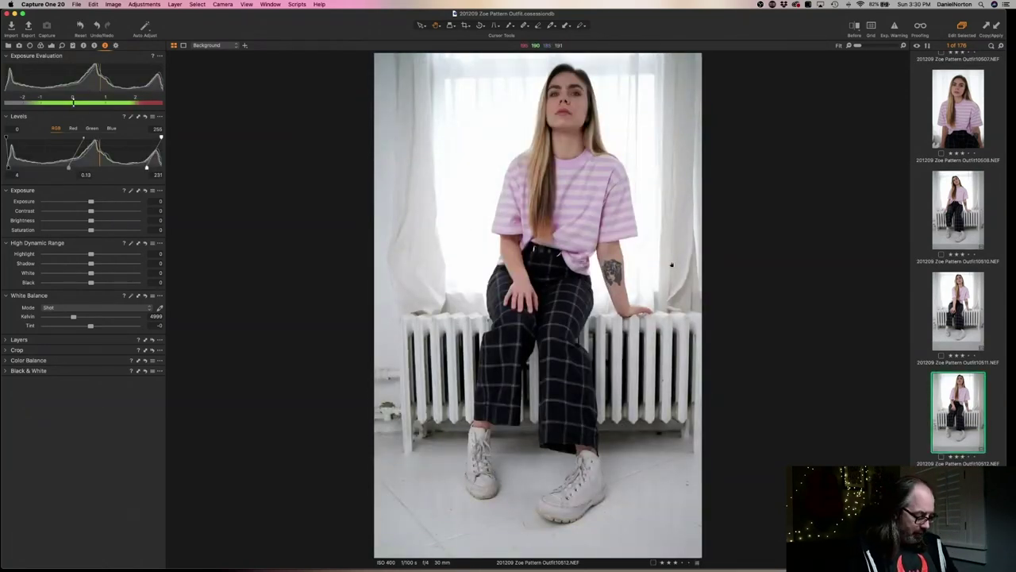
key("Right")
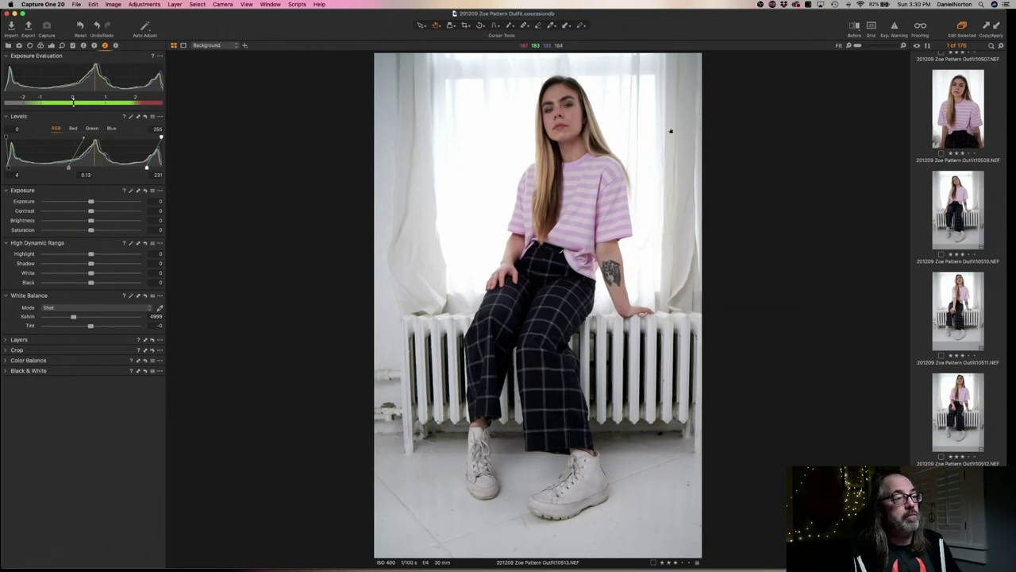
left_click(570, 102)
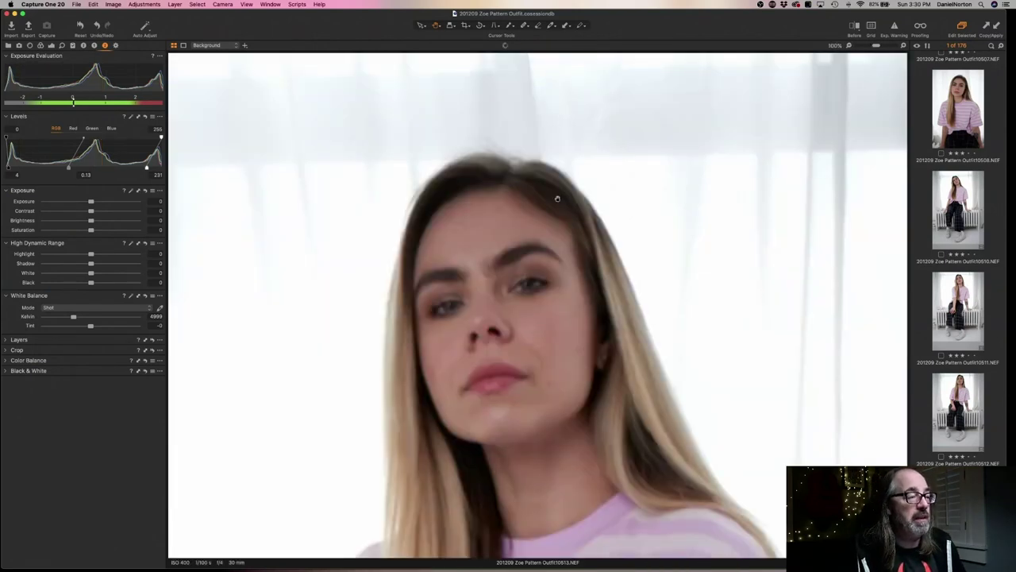
left_click(545, 307)
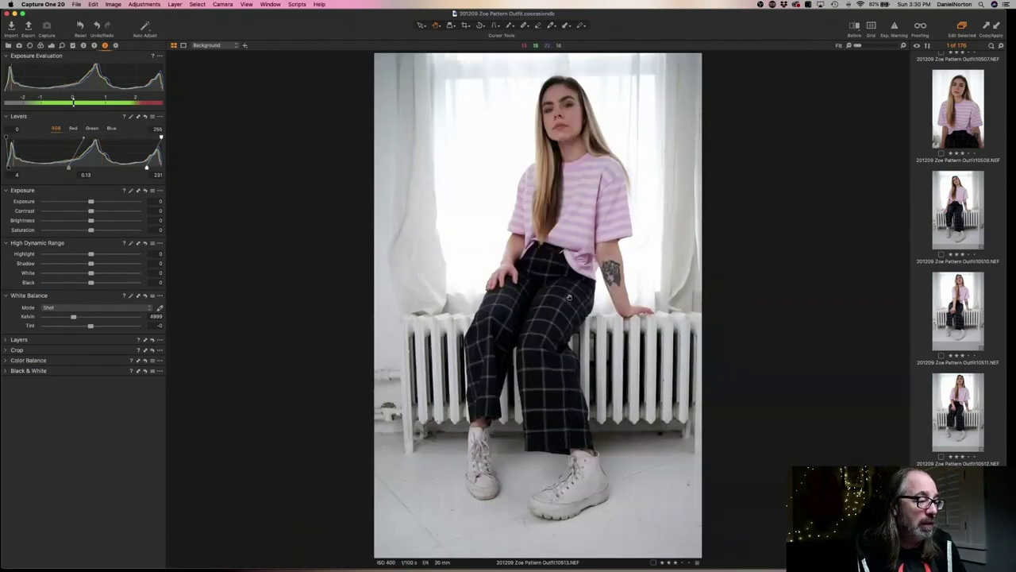
Recheck the face in image 10513 at 100% zoom and raise the photo's exposure to 0.32
left_click(572, 109)
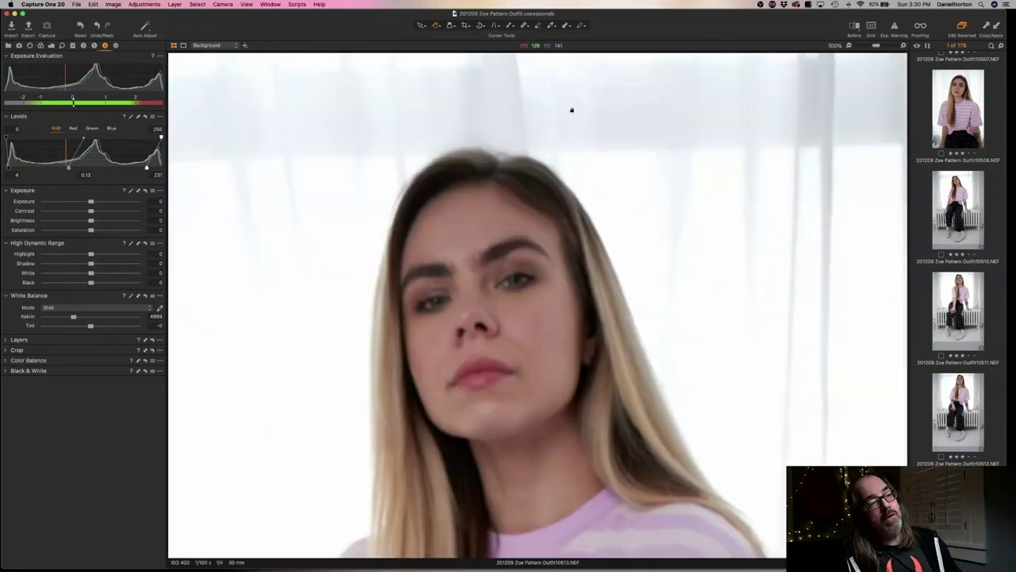
left_click(515, 292)
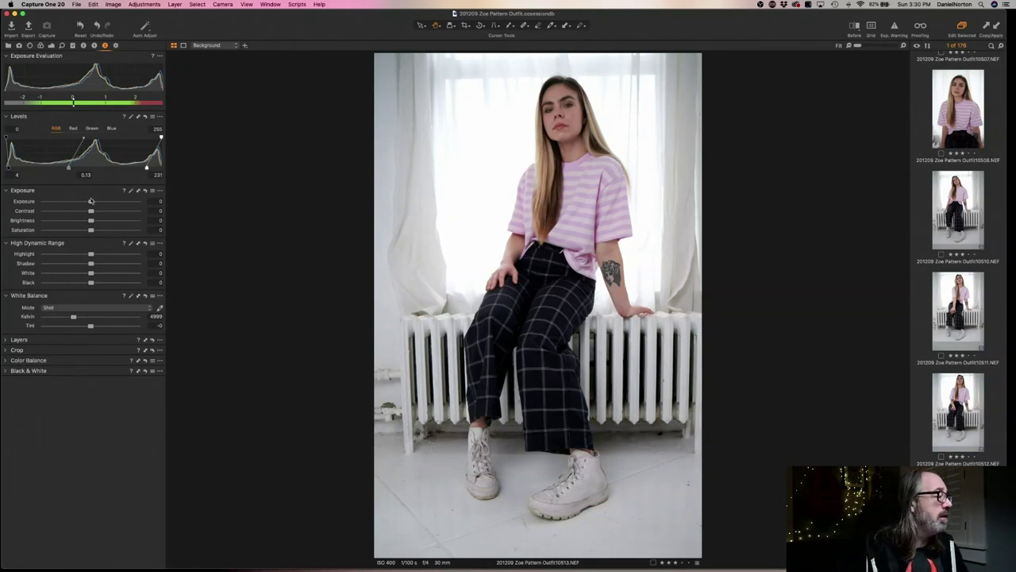
left_click_drag(90, 202, 94, 203)
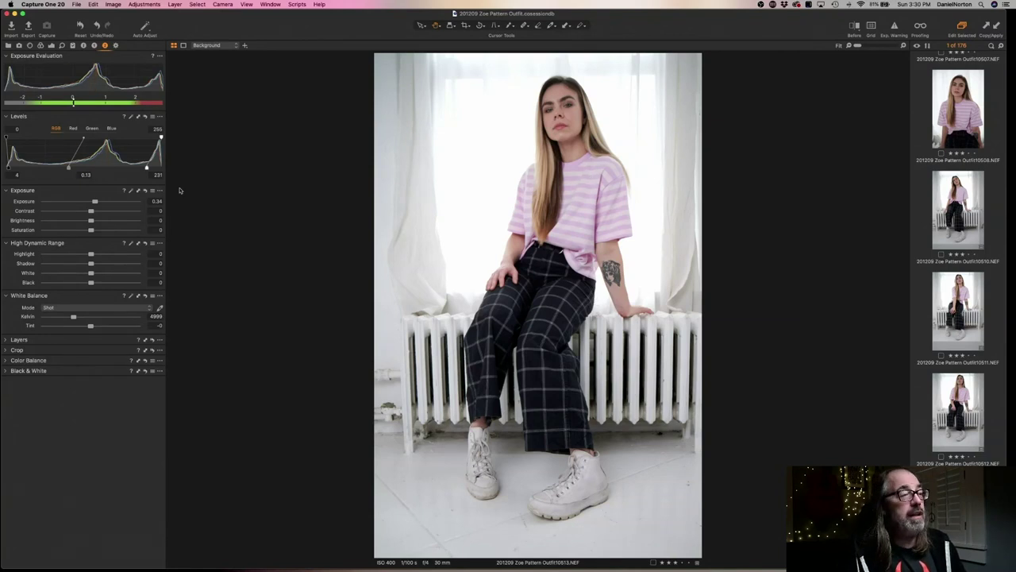
left_click_drag(95, 203, 94, 203)
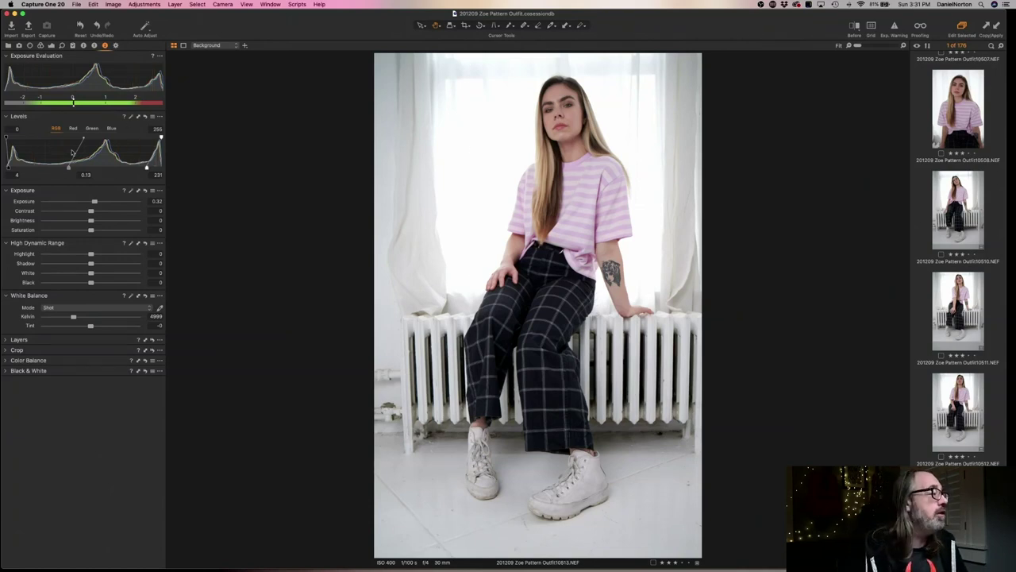
Add a new empty adjustment layer to image 10513
left_click(7, 340)
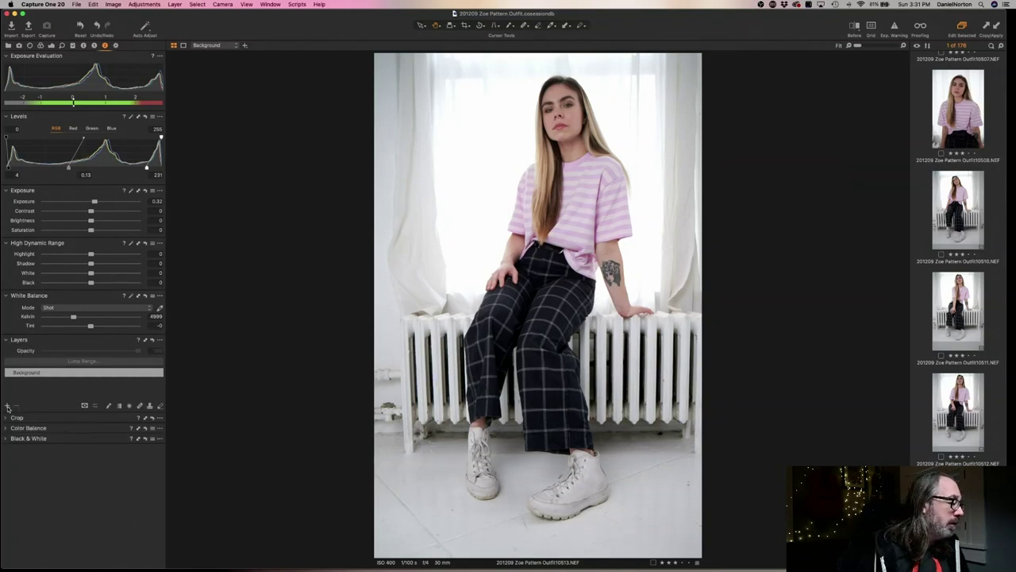
left_click(7, 407)
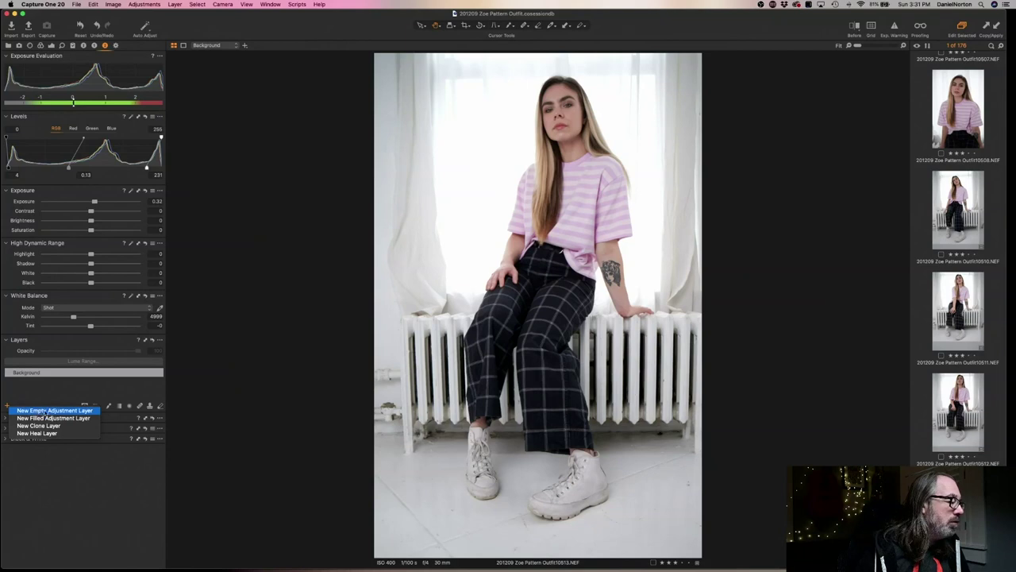
left_click(77, 411)
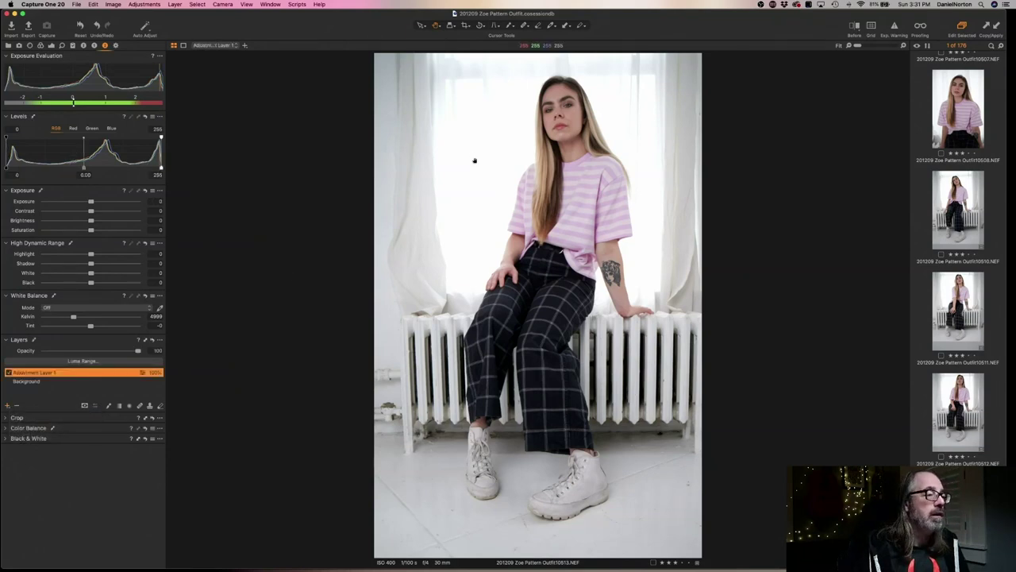
Brush the adjustment layer's mask over the bright window area around the model
key("super+plus")
left_click(552, 26)
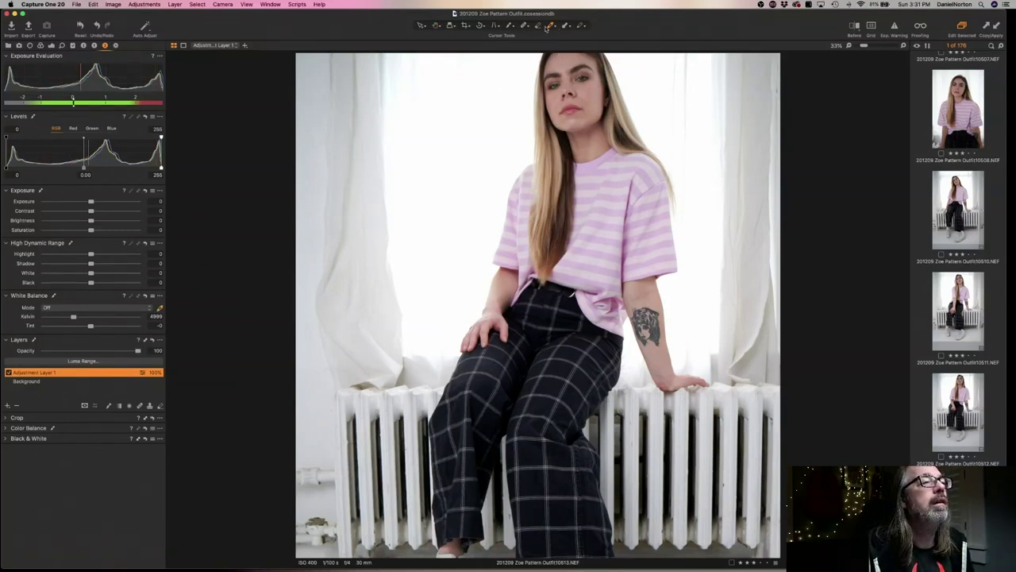
left_click(512, 27)
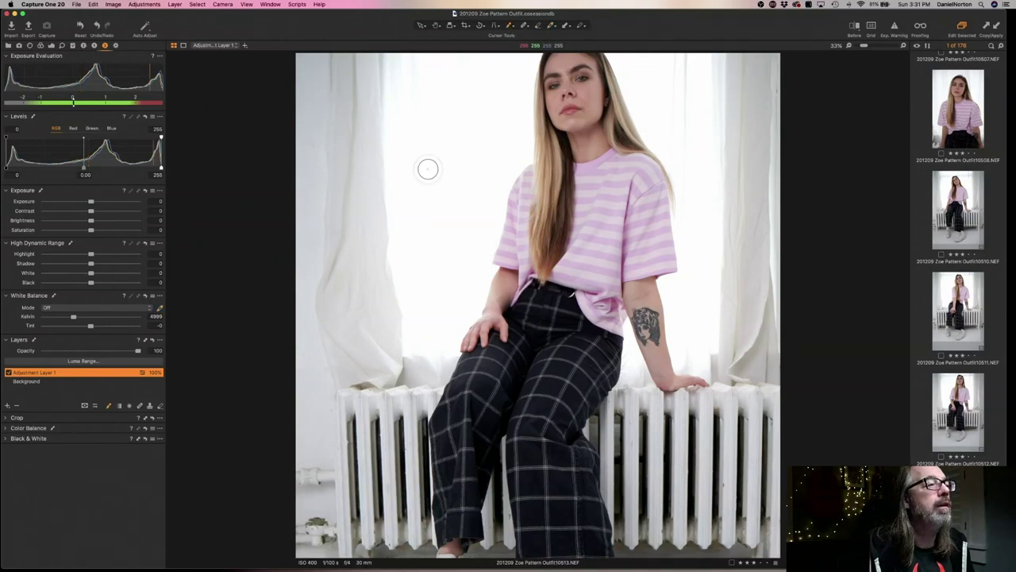
mouse_move(441, 151)
left_mouse_down()
mouse_move(404, 283)
mouse_move(403, 272)
mouse_move(403, 337)
mouse_move(425, 355)
mouse_move(446, 349)
mouse_move(470, 306)
mouse_move(500, 167)
mouse_move(524, 141)
mouse_move(431, 159)
mouse_move(467, 163)
mouse_move(456, 159)
left_mouse_up()
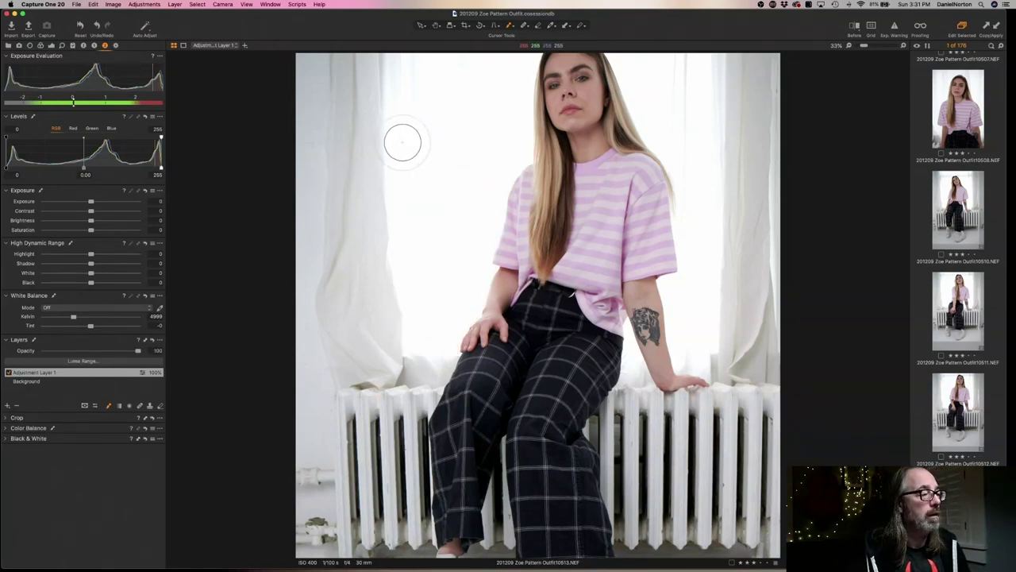
mouse_move(404, 122)
left_mouse_down()
mouse_move(408, 290)
mouse_move(418, 322)
mouse_move(435, 325)
mouse_move(478, 208)
mouse_move(474, 180)
mouse_move(441, 249)
mouse_move(446, 218)
mouse_move(429, 247)
mouse_move(483, 146)
mouse_move(472, 161)
mouse_move(500, 164)
mouse_move(505, 130)
mouse_move(495, 102)
mouse_move(446, 118)
mouse_move(429, 170)
mouse_move(402, 61)
mouse_move(406, 116)
mouse_move(448, 67)
mouse_move(469, 90)
mouse_move(504, 64)
mouse_move(506, 131)
mouse_move(516, 35)
left_mouse_up()
scroll(530, 206, "up", 5)
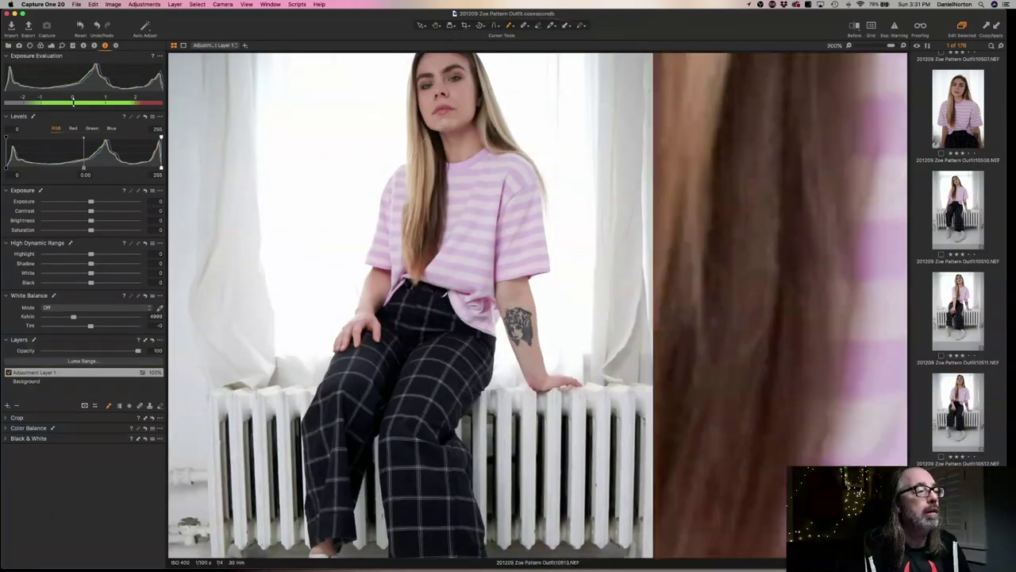
scroll(543, 203, "down", 6)
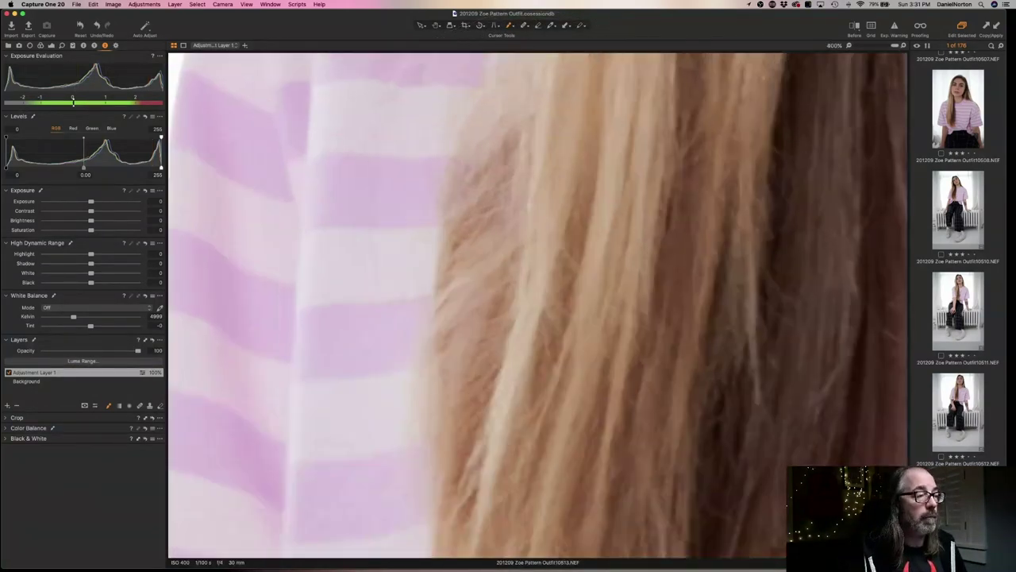
scroll(543, 204, "down", 3)
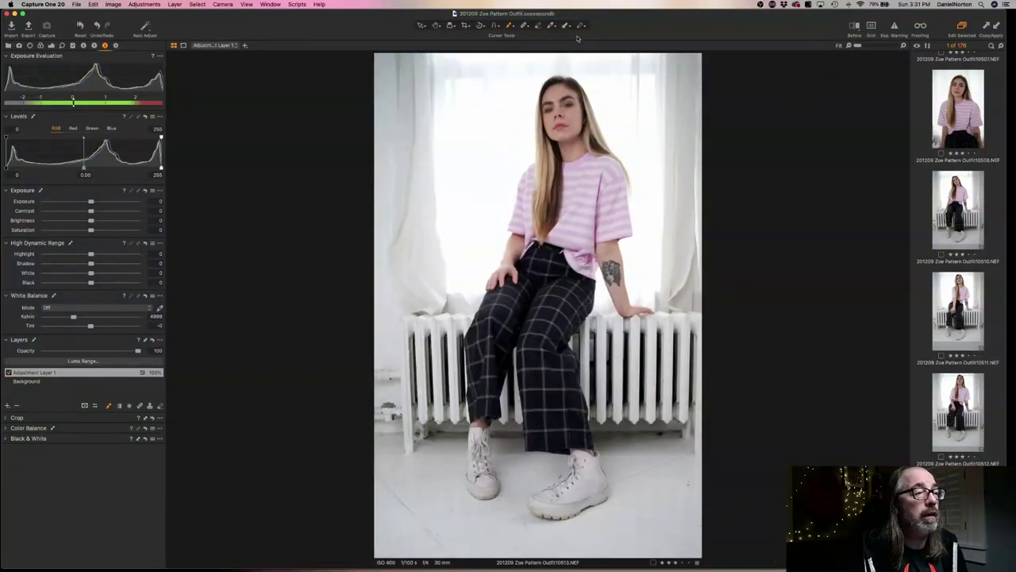
mouse_move(598, 78)
left_mouse_down()
mouse_move(631, 119)
mouse_move(643, 71)
mouse_move(617, 77)
mouse_move(657, 99)
mouse_move(645, 294)
mouse_move(633, 277)
mouse_move(643, 232)
mouse_move(628, 151)
mouse_move(587, 73)
mouse_move(536, 70)
mouse_move(508, 82)
mouse_move(540, 89)
mouse_move(437, 73)
mouse_move(451, 53)
mouse_move(639, 54)
mouse_move(660, 67)
mouse_move(662, 83)
left_mouse_up()
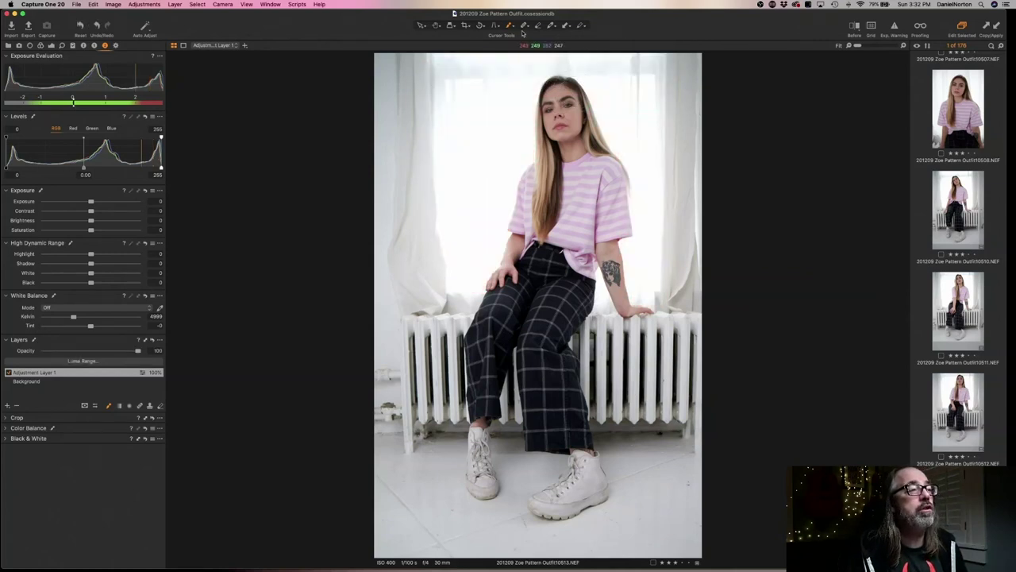
Erase the mask from the model's face and hair and set the adjustment layer's exposure to -1.38
left_click(538, 25)
mouse_move(556, 88)
left_mouse_down()
mouse_move(576, 90)
mouse_move(545, 88)
mouse_move(571, 84)
mouse_move(578, 94)
left_mouse_up()
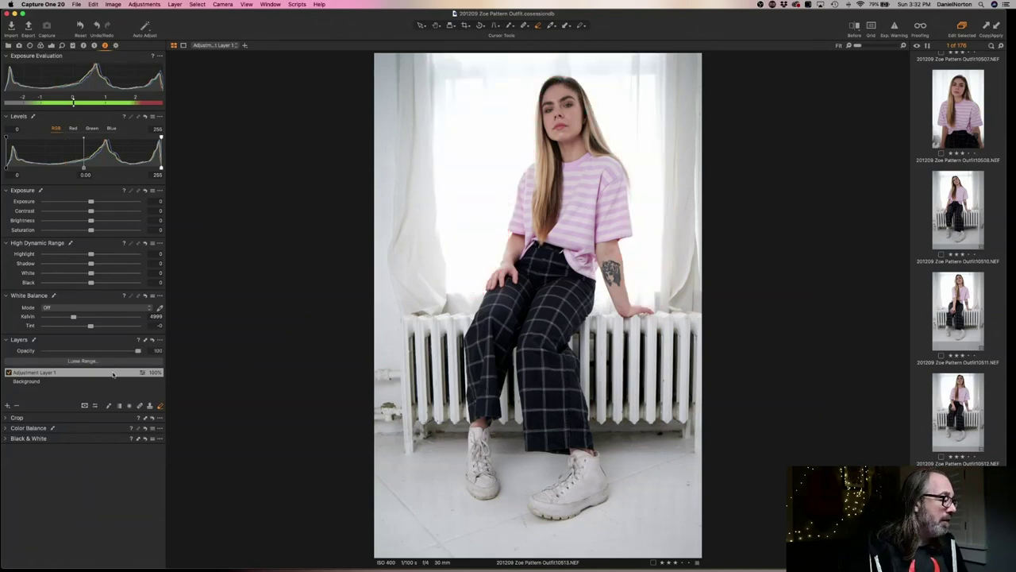
left_click_drag(90, 203, 75, 203)
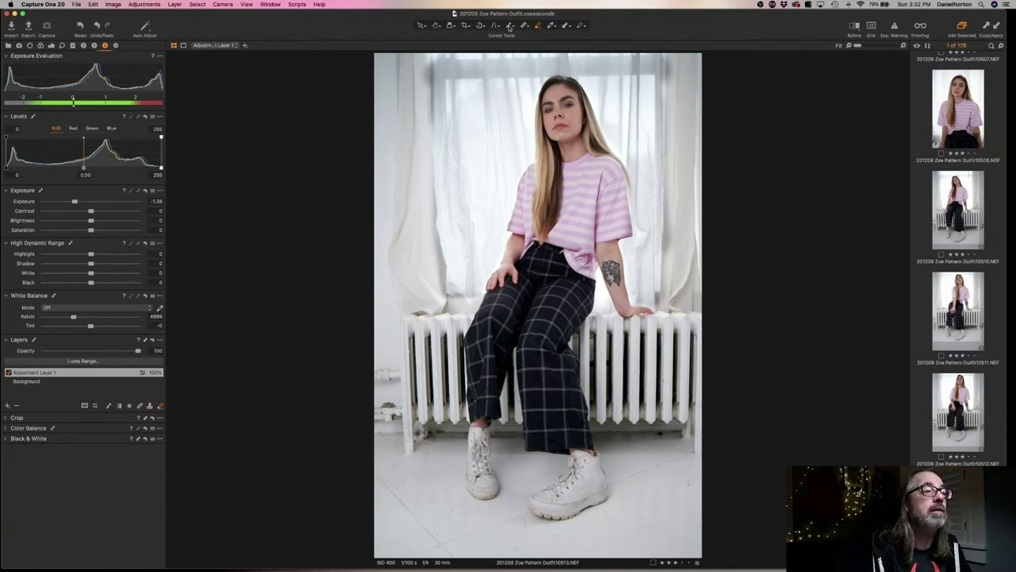
Paint the mask into the missed window areas beside the model's forearm and hand
left_click(513, 26)
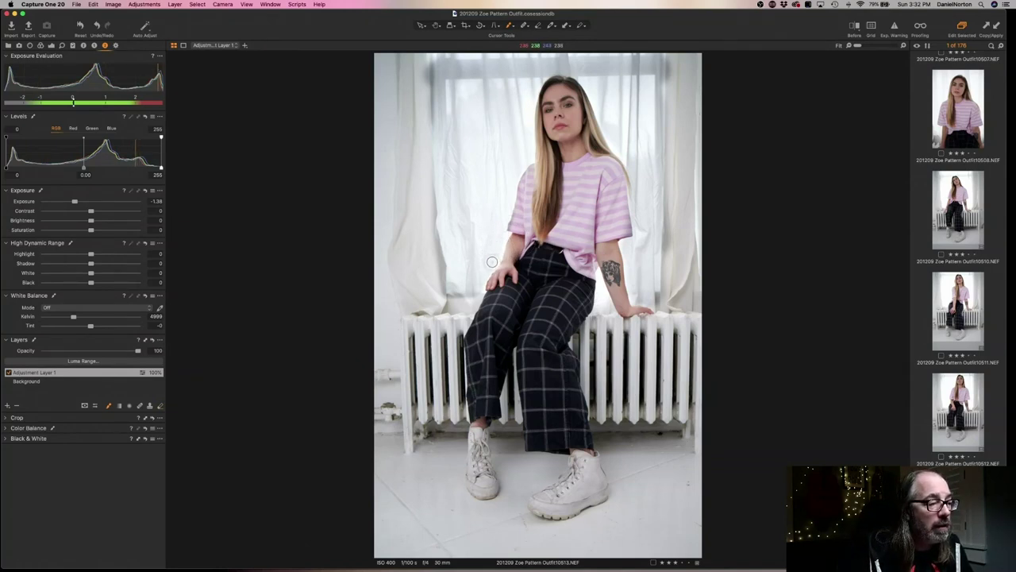
left_click_drag(493, 261, 497, 253)
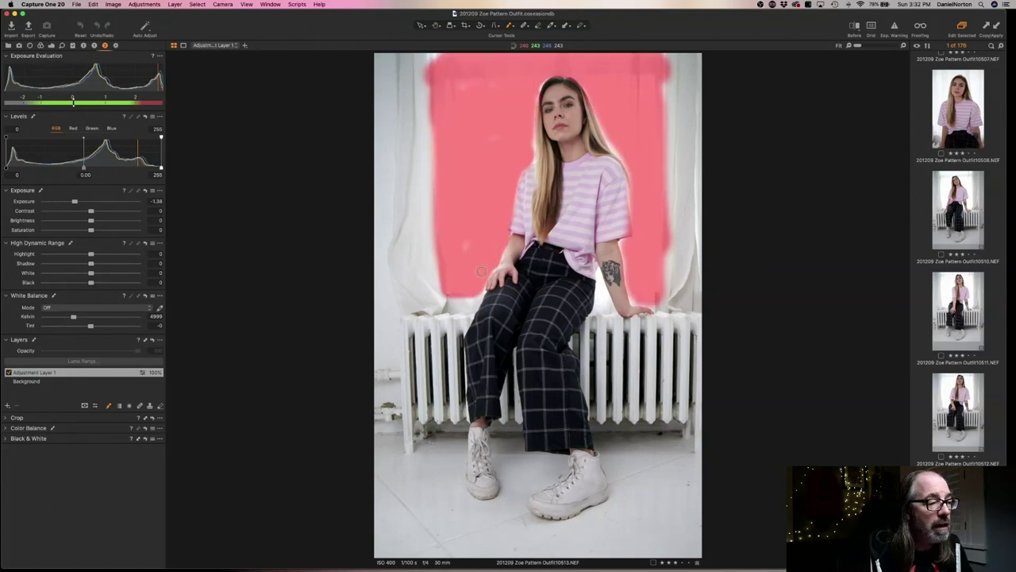
left_click_drag(479, 288, 483, 291)
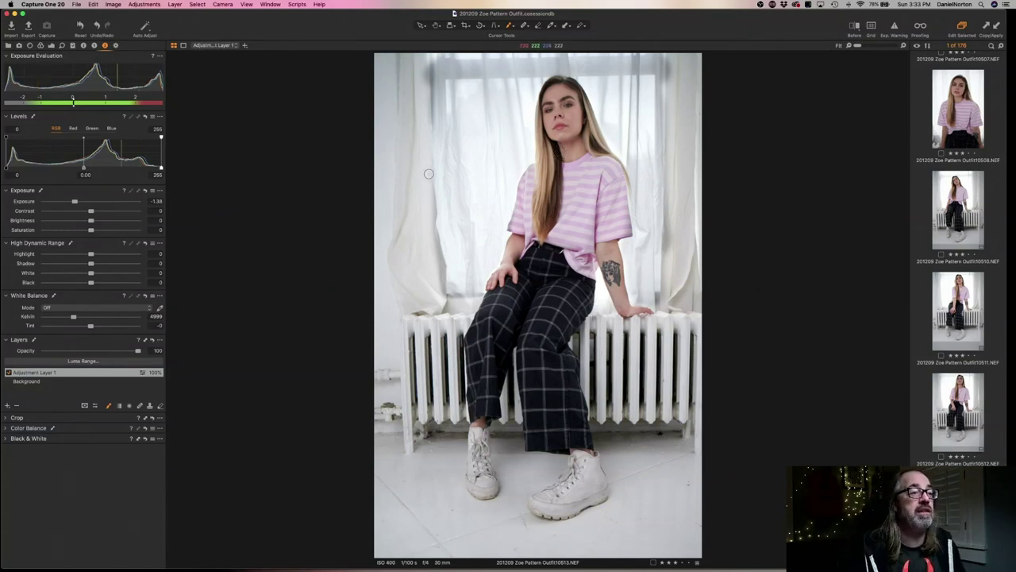
Inspect the darkened window in image 10513 and set the adjustment layer's exposure to -1.06
key("super+equal")
key("super+0")
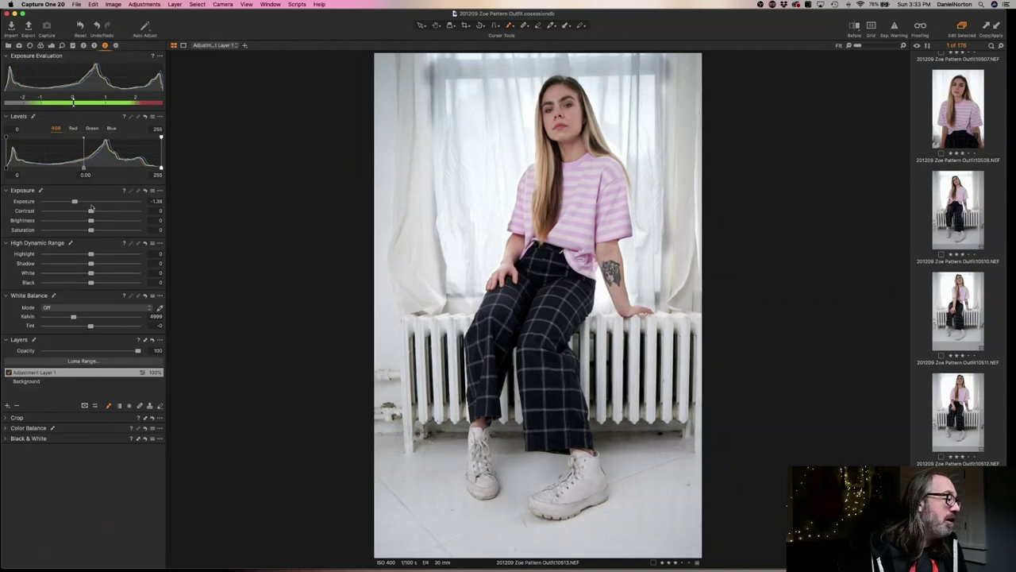
left_click_drag(74, 202, 78, 203)
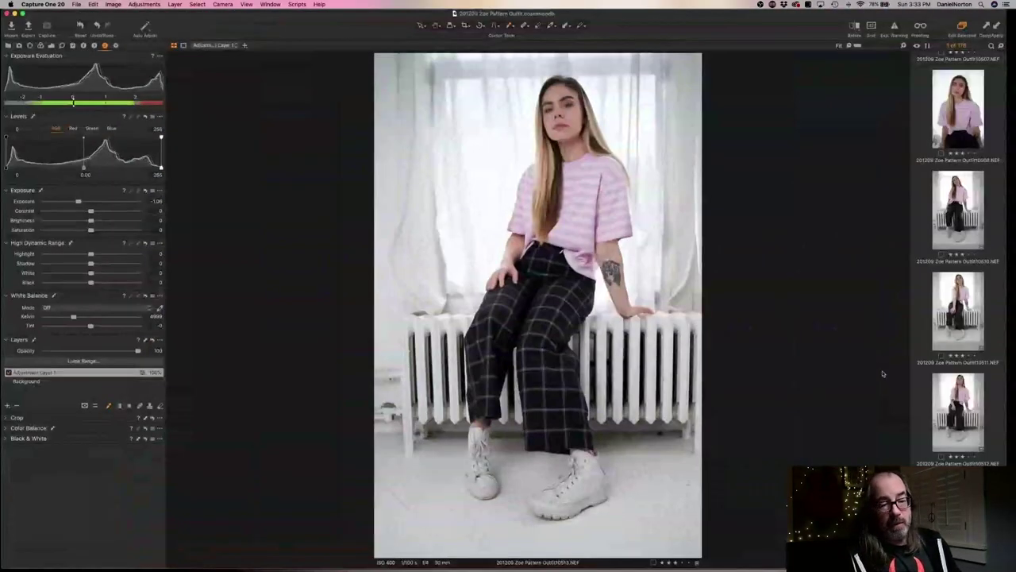
Review images 10512 back to 10507 and forward again, comparing their window brightness with image 10513
left_click(967, 431)
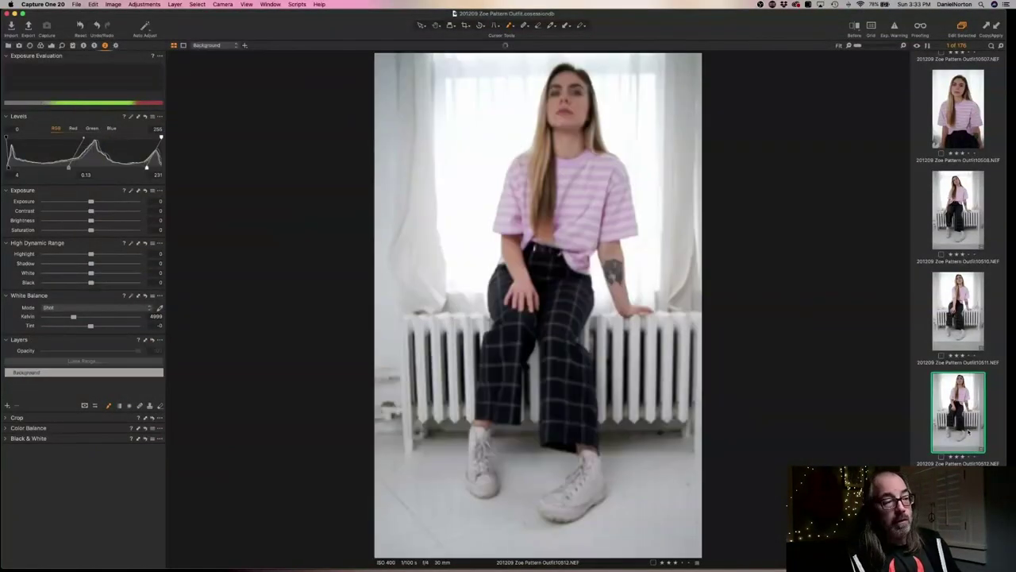
key("Left")
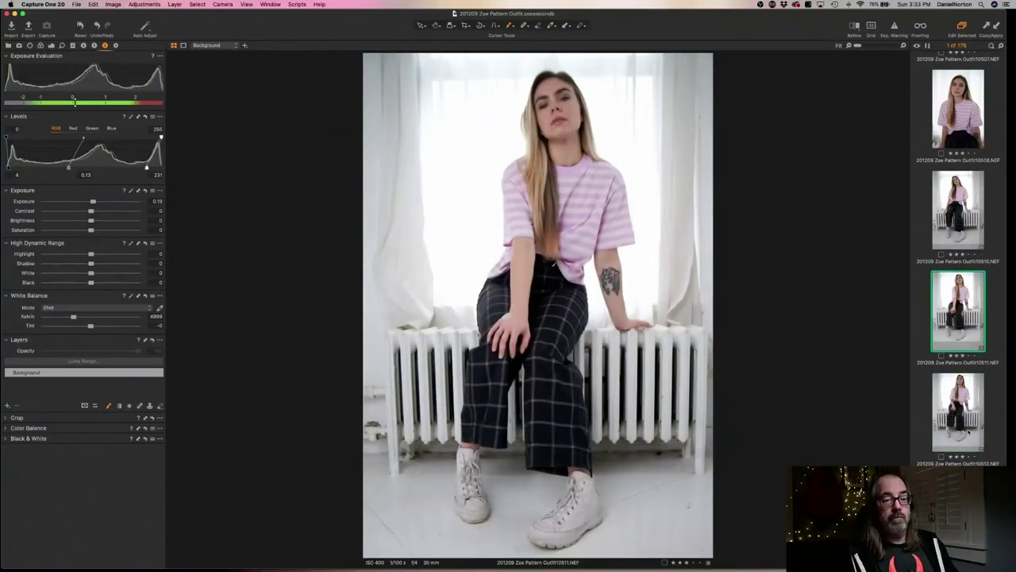
key("Left")
key("Left")
key("Left")
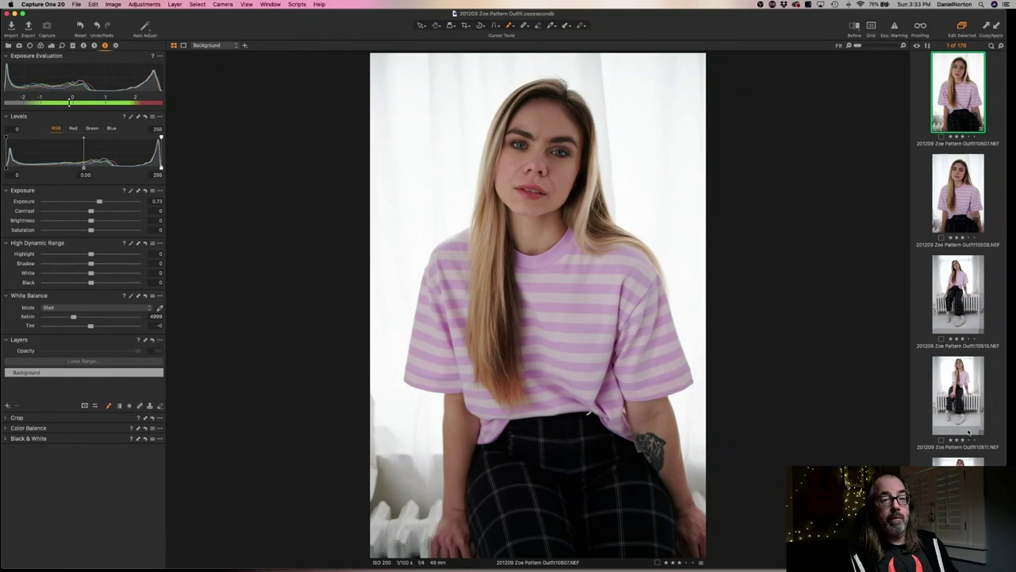
key("Right")
key("Right")
key("Right")
key("Right")
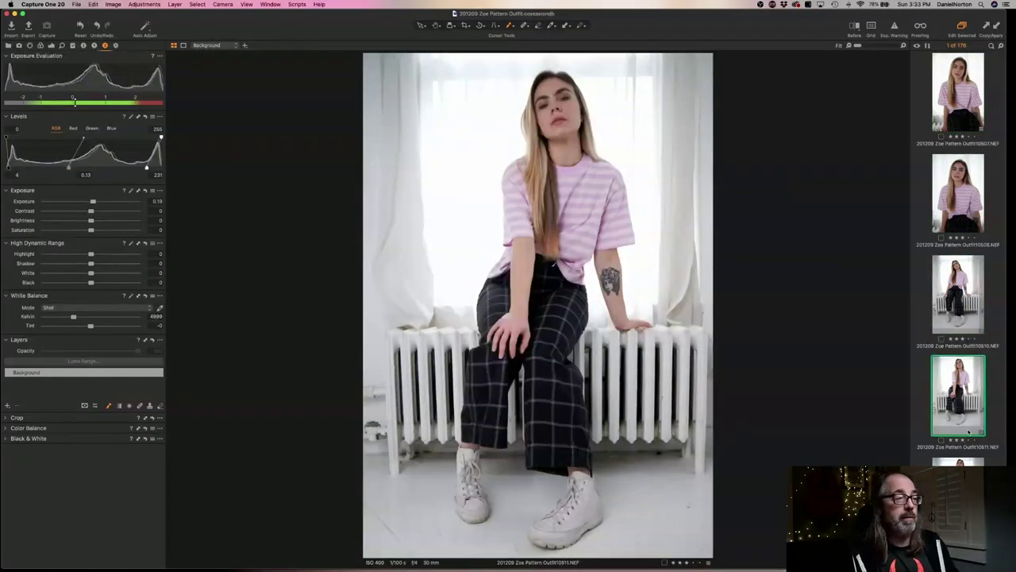
key("Right")
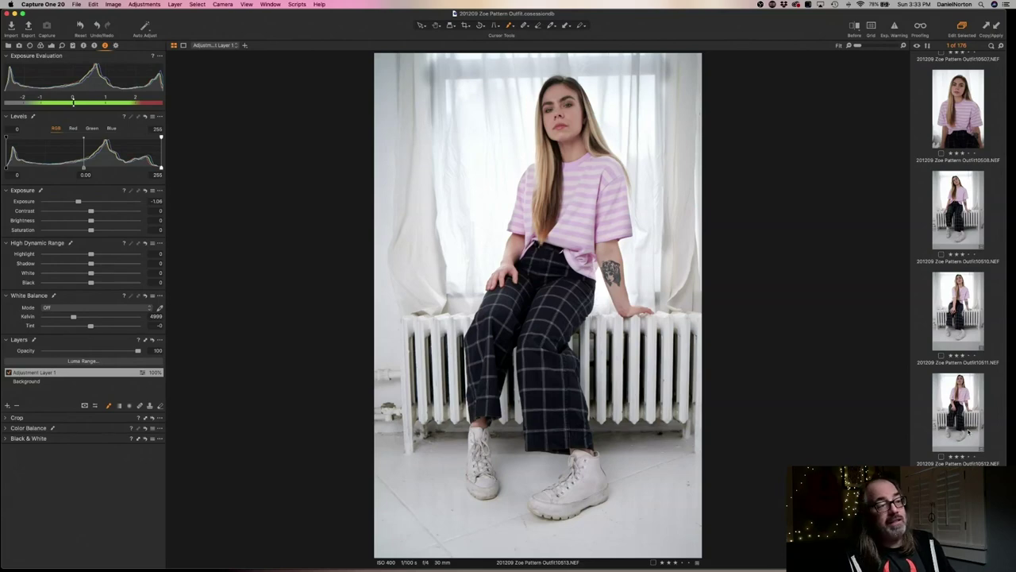
Compare image 10513 with 10512, first one after the other and then side by side
key("Right")
left_click(968, 431)
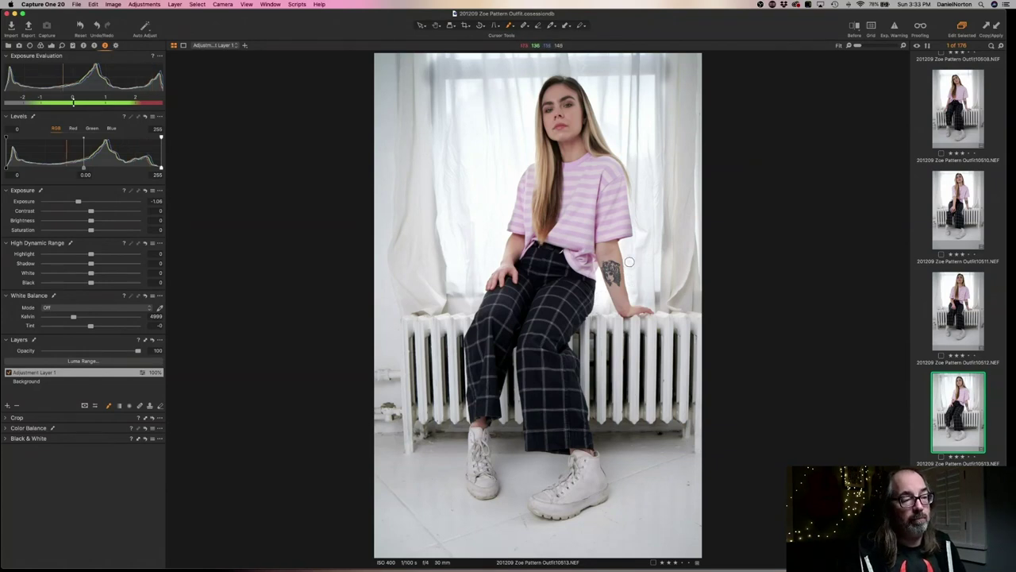
key("Left")
key("Right")
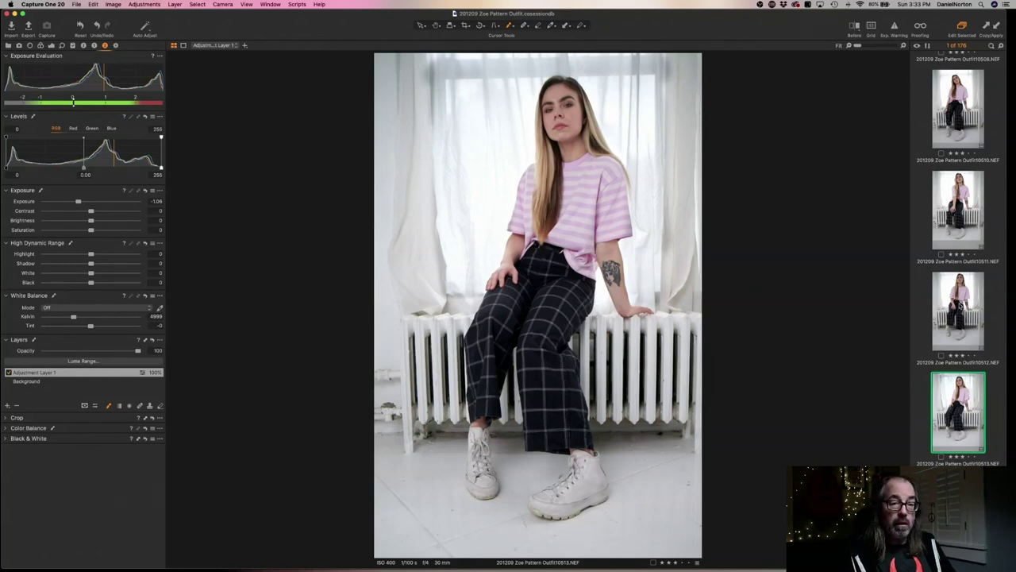
left_click(959, 305, "super")
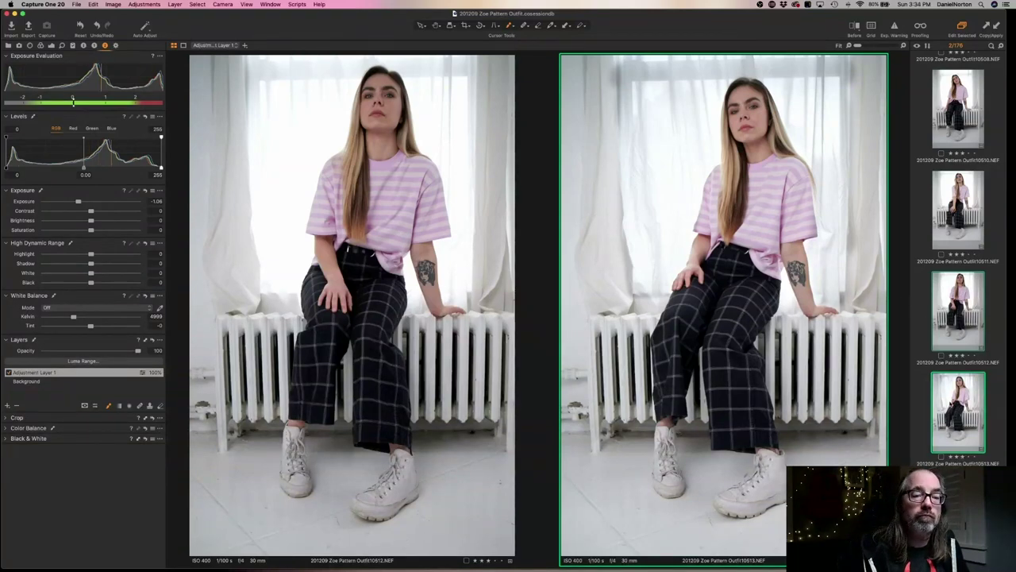
Display image 10513 on its own
left_click(923, 428)
left_click(948, 424)
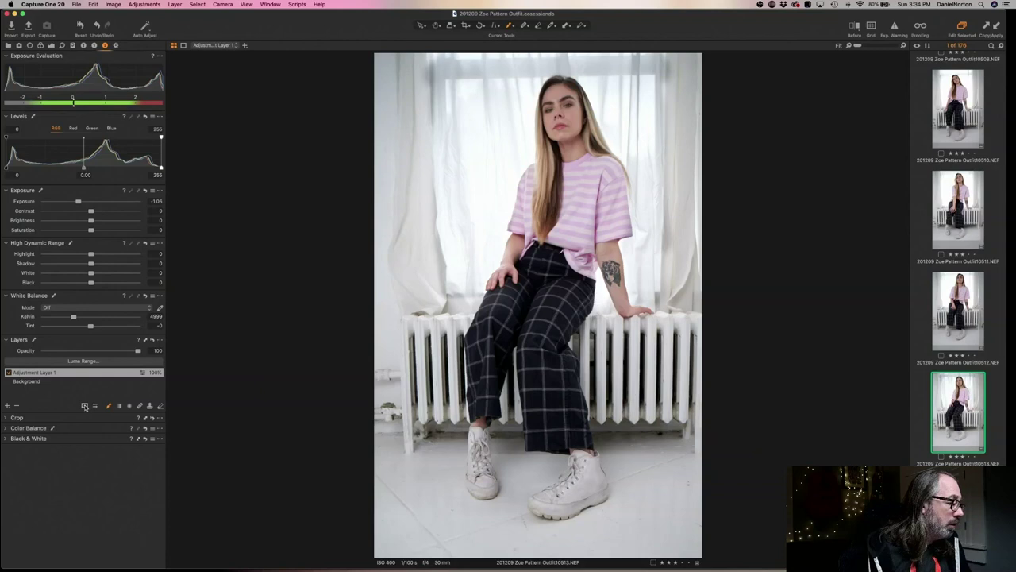
left_click(85, 407)
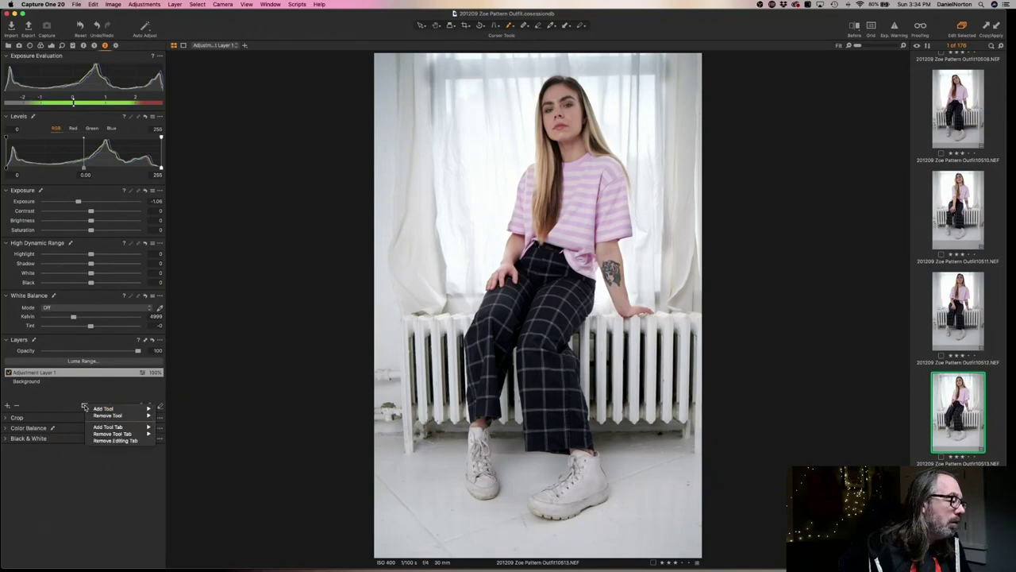
left_click(85, 407)
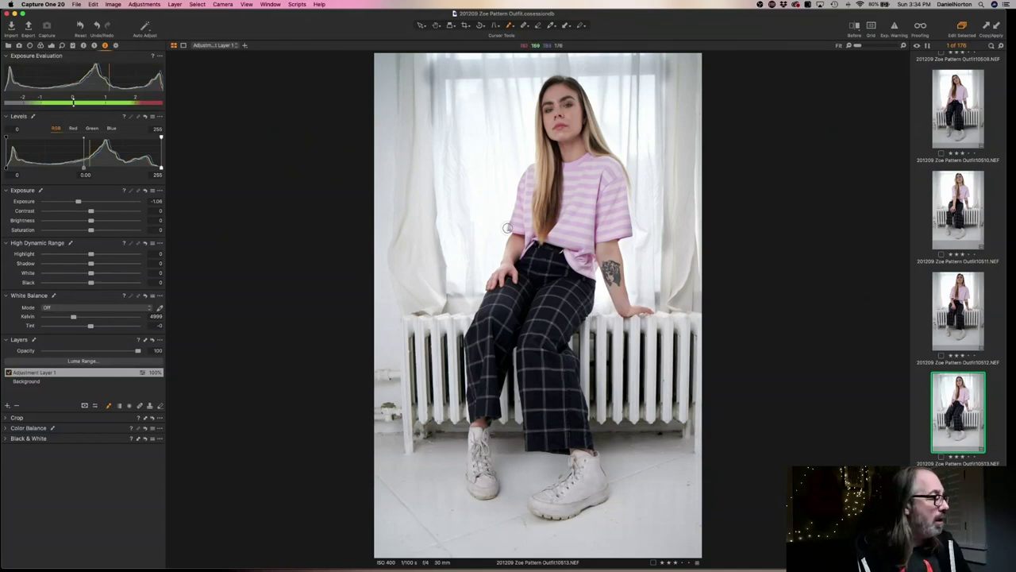
right_click(108, 406)
mouse_move(117, 408)
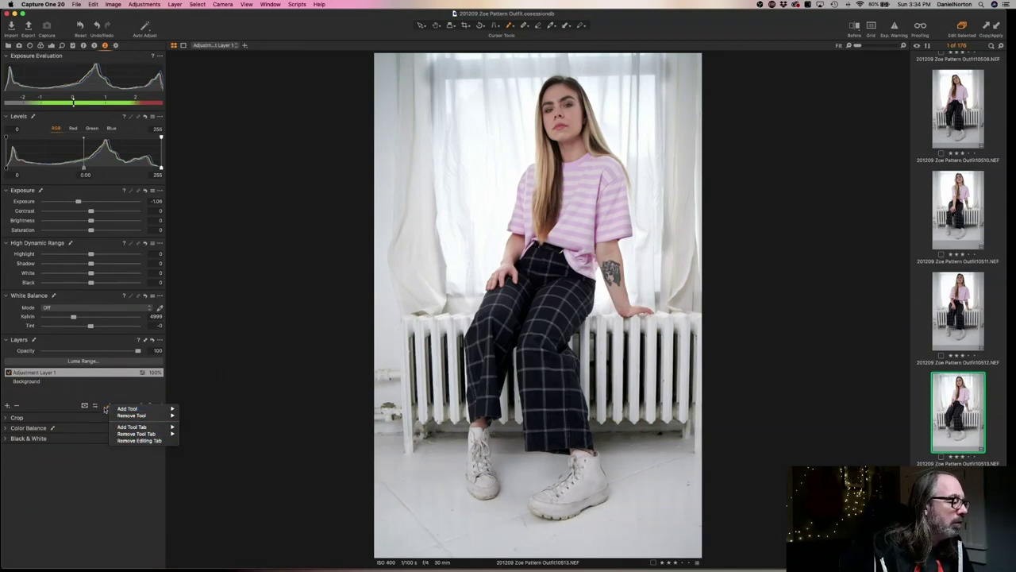
left_click(108, 408)
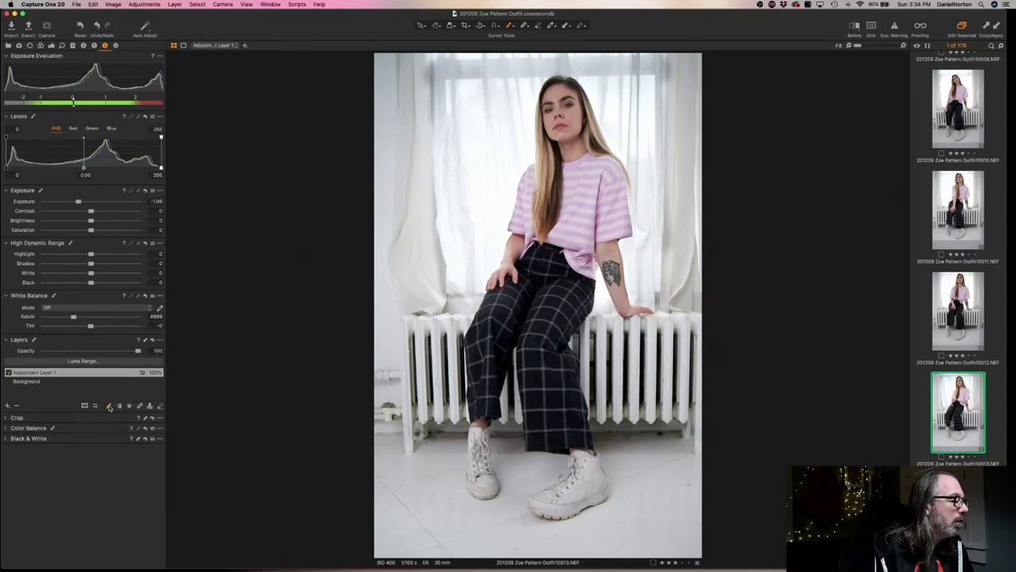
Try adjusting the falloff limits in the adjustment layer's Luma Range and discard the changes
right_click(128, 372)
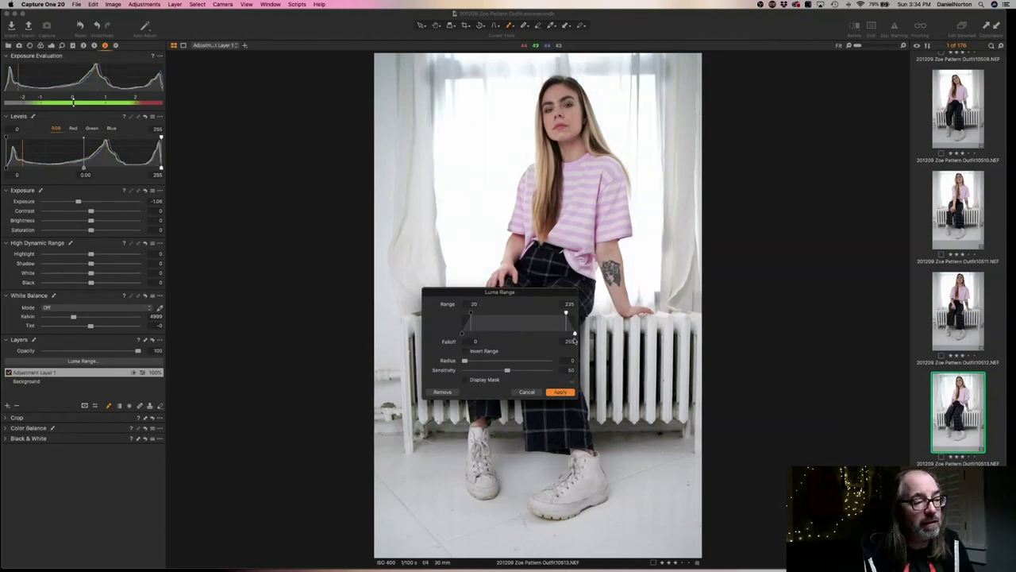
left_click_drag(568, 335, 565, 334)
mouse_move(463, 334)
left_mouse_down()
mouse_move(473, 335)
mouse_move(463, 333)
left_mouse_up()
left_click_drag(566, 334, 583, 330)
left_click(533, 391)
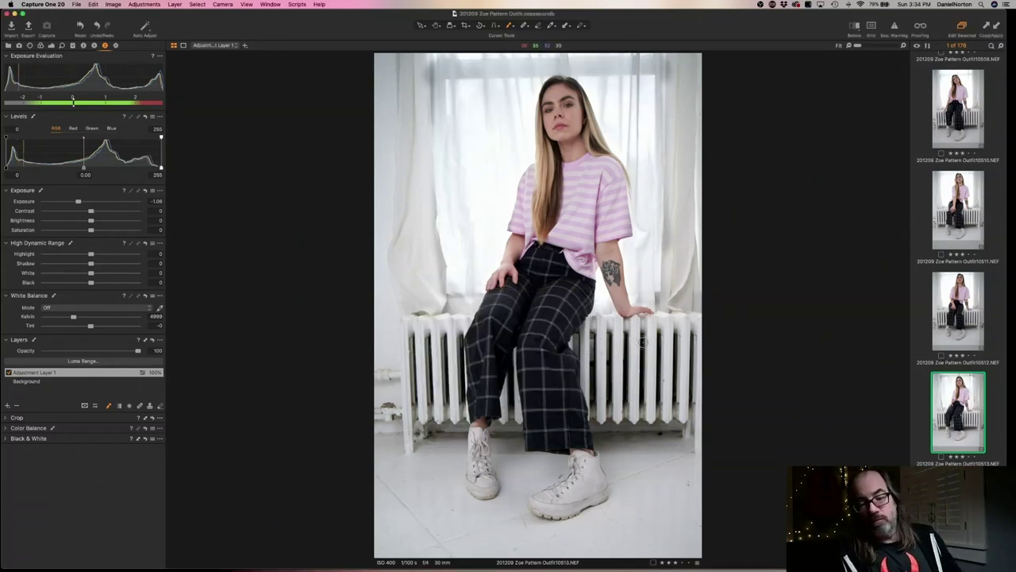
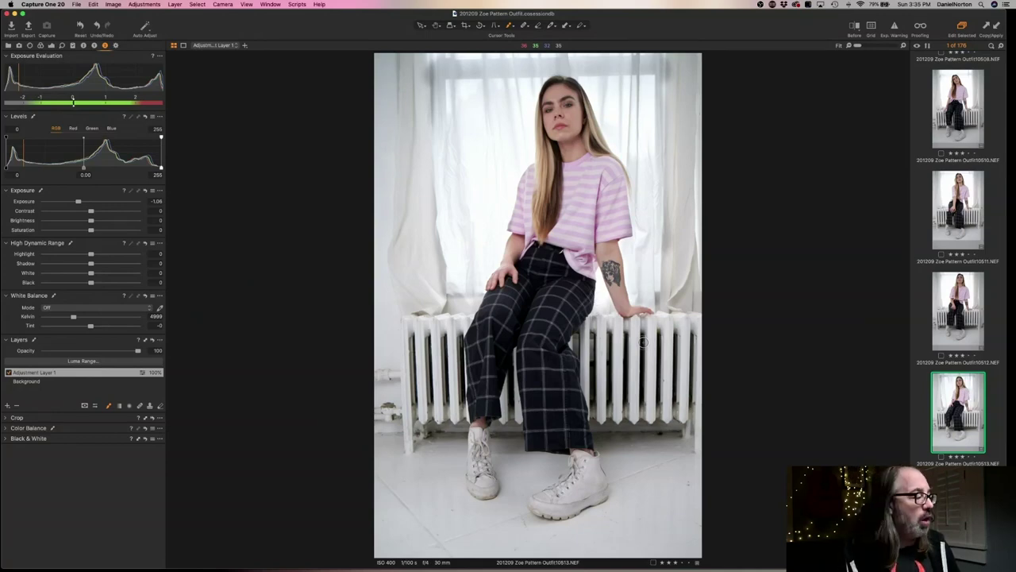
key("z")
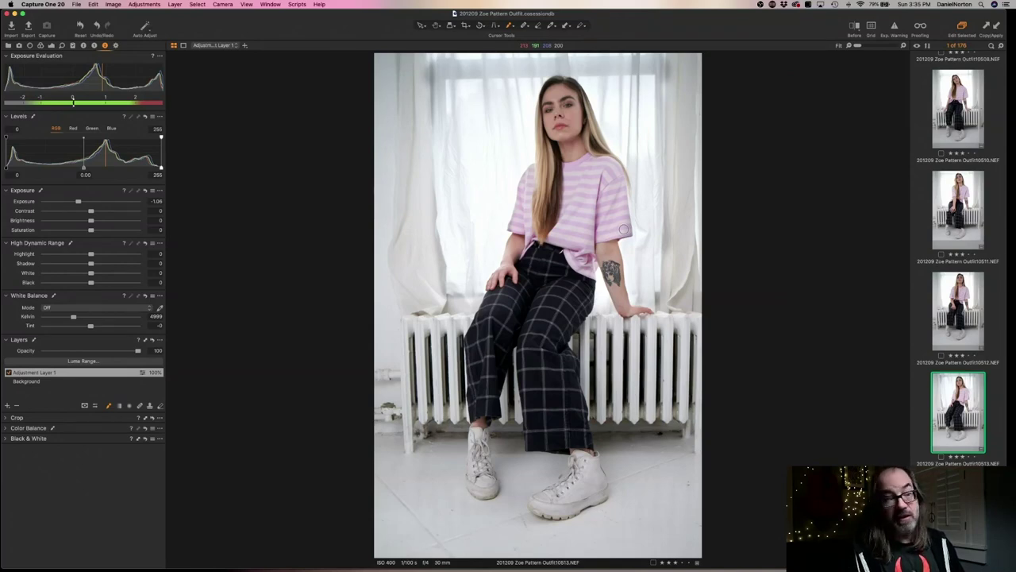
scroll(624, 230, "up", 5)
scroll(577, 310, "down", 5)
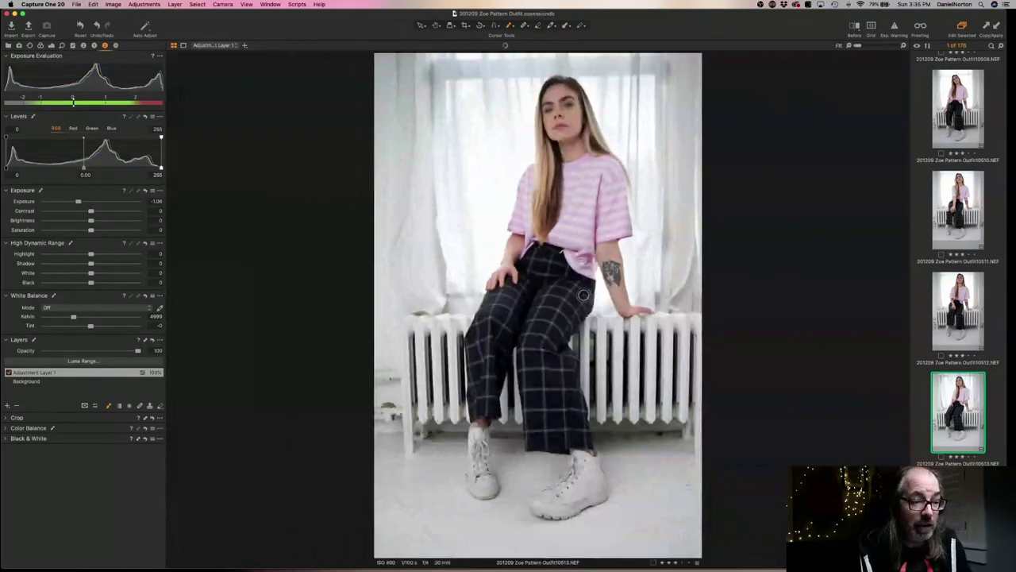
Apply the copied adjustments, with levels 4, 0.13 and 231 and the crop, to close-up image 10514
key("Right")
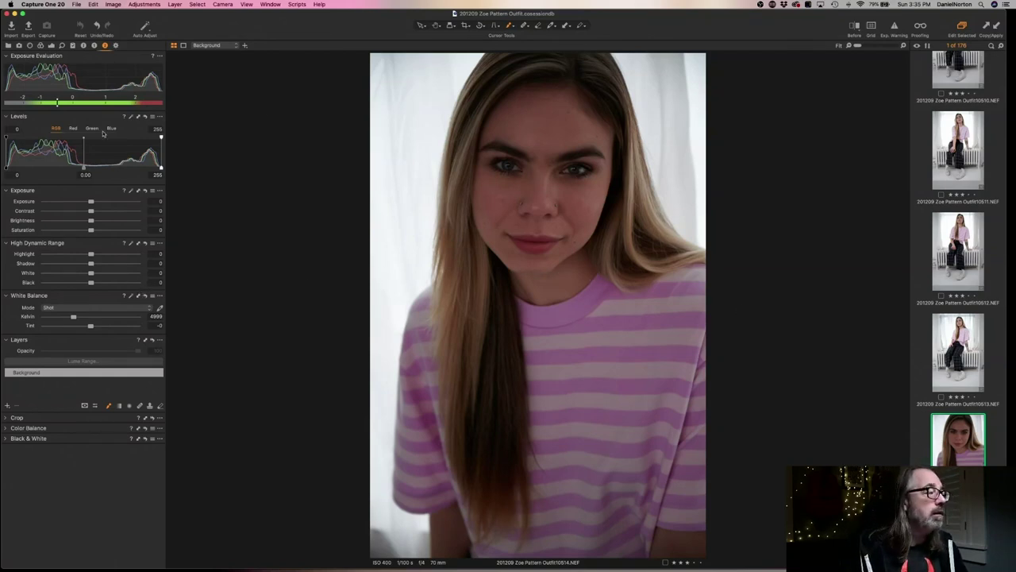
left_click(436, 24)
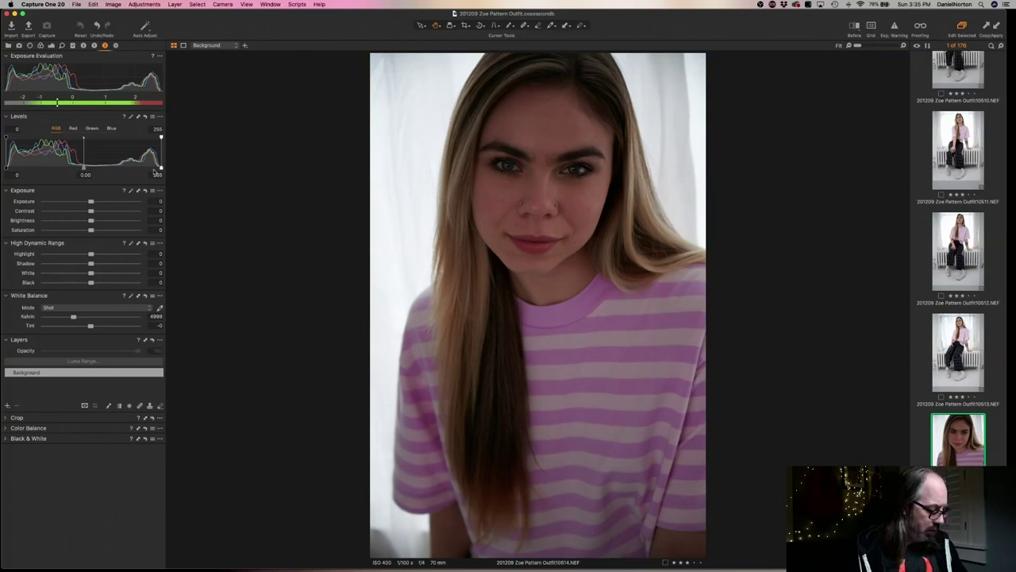
key("super+shift+l")
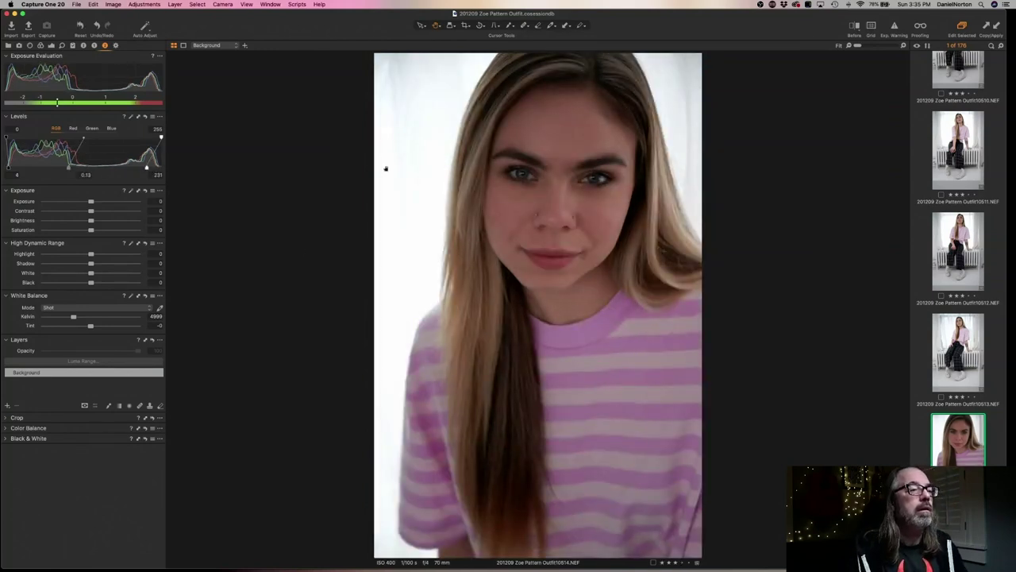
Extend the crop of image 10514 to the photo's right and bottom edges and compare it with image 10513
left_click(466, 26)
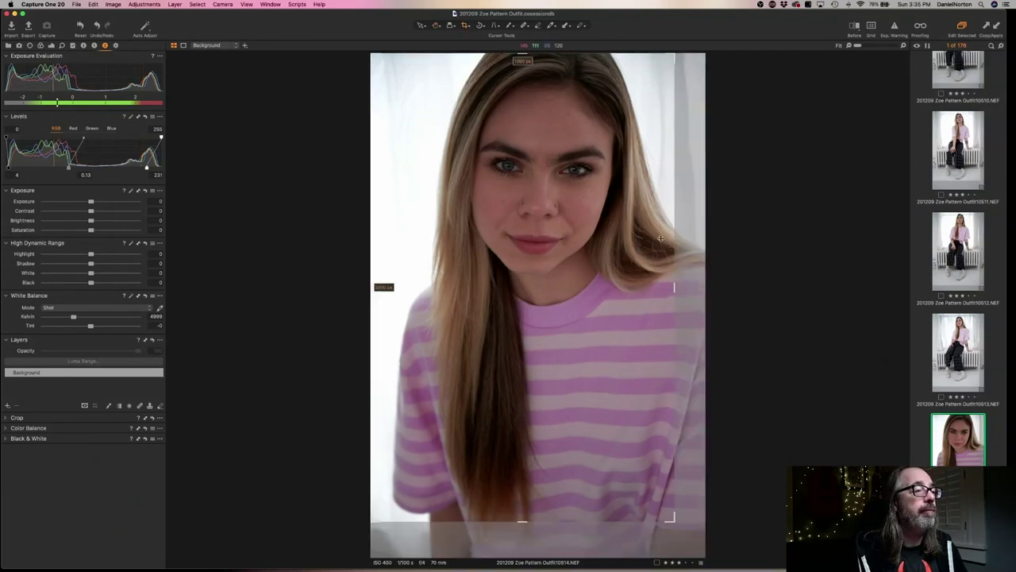
left_click_drag(675, 290, 723, 295)
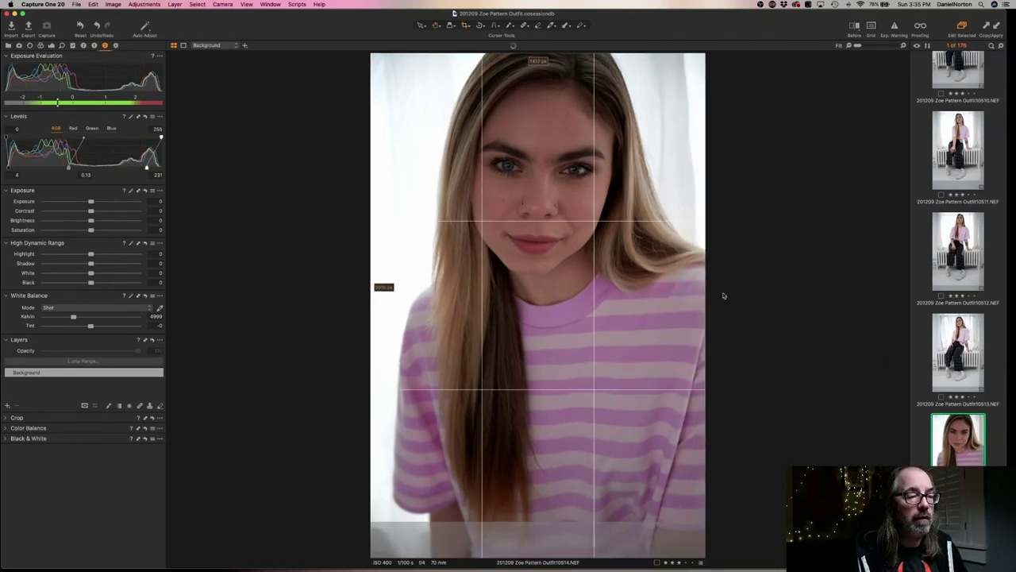
left_click_drag(538, 523, 537, 562)
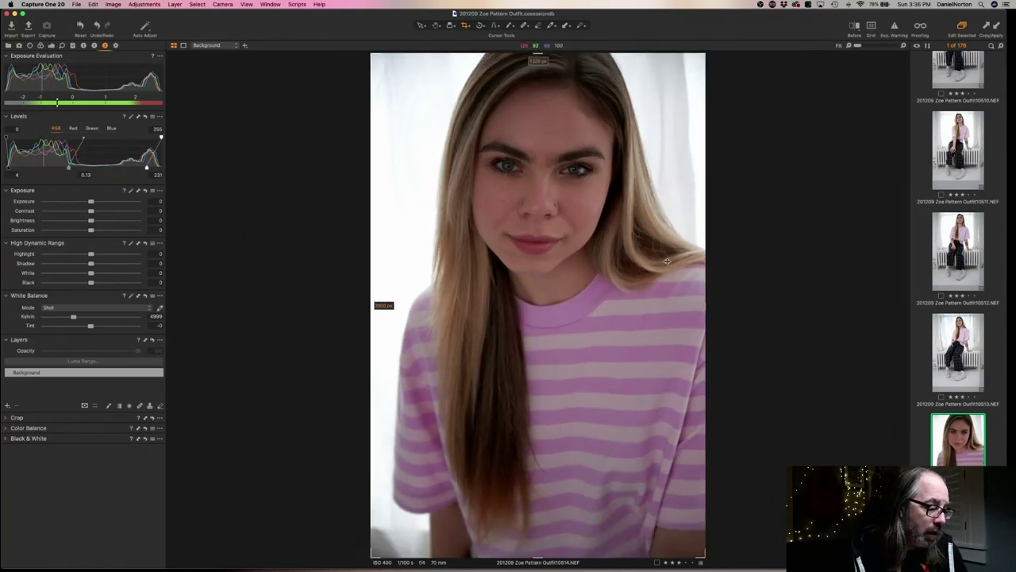
left_click(958, 363)
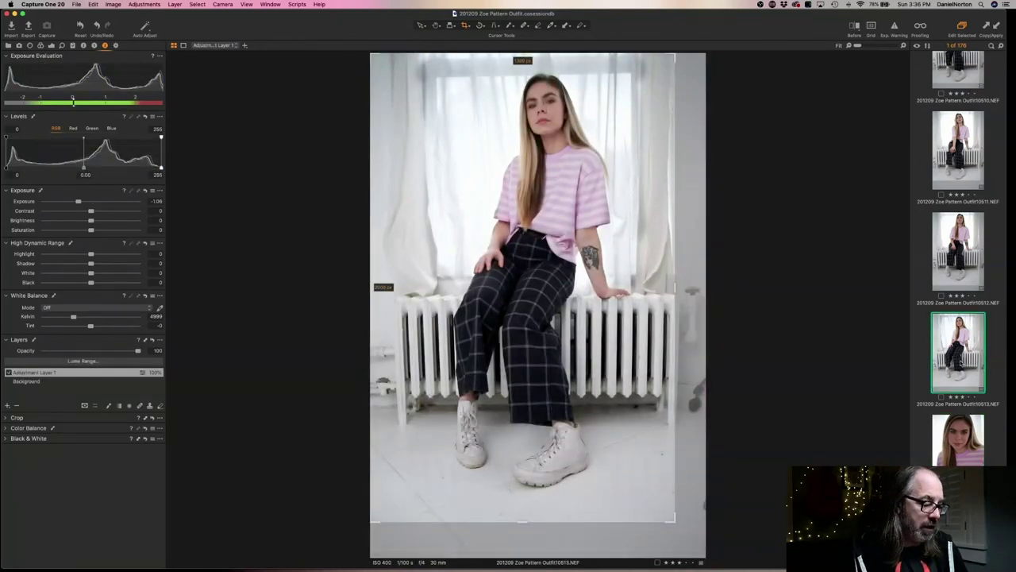
left_click(958, 439)
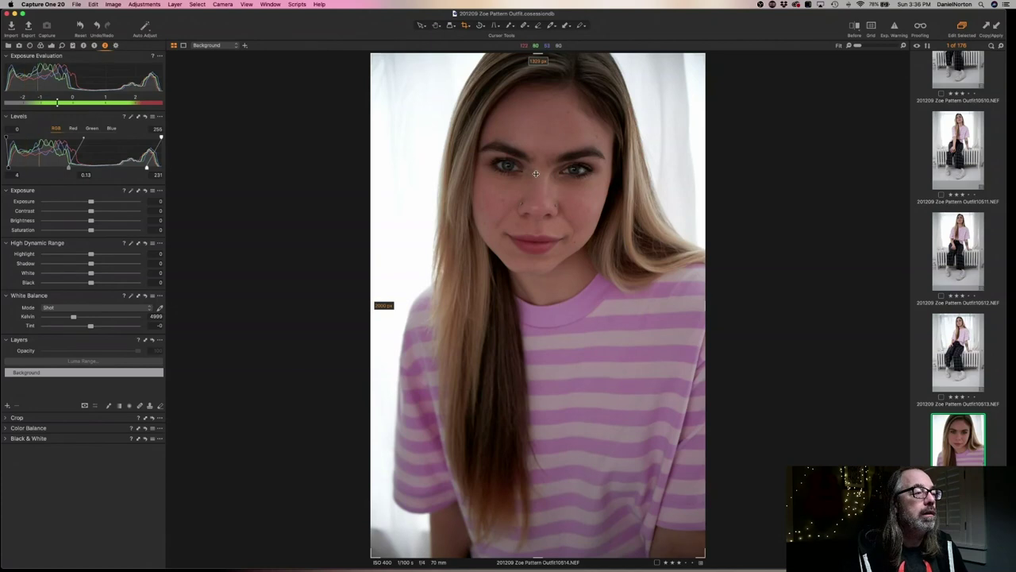
Inspect the eyes in image 10514 at 100% and raise the photo's exposure to 0.63
left_click(436, 25)
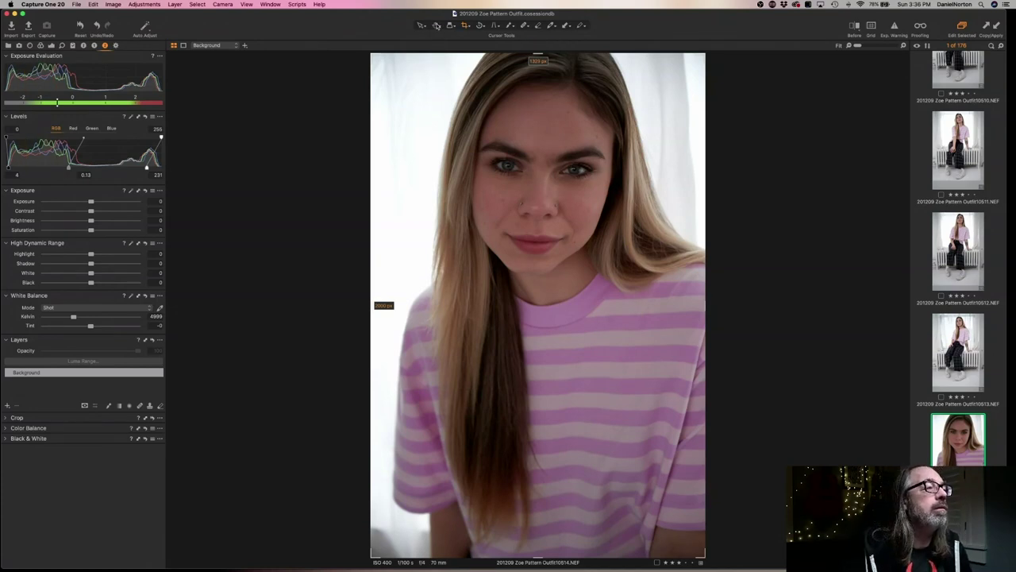
left_click(549, 174)
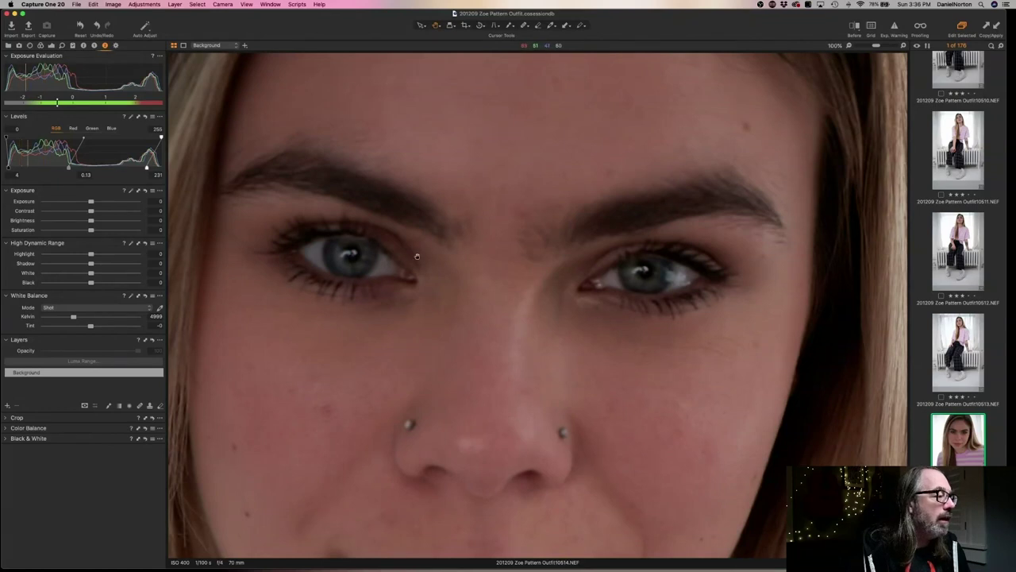
left_click(652, 281)
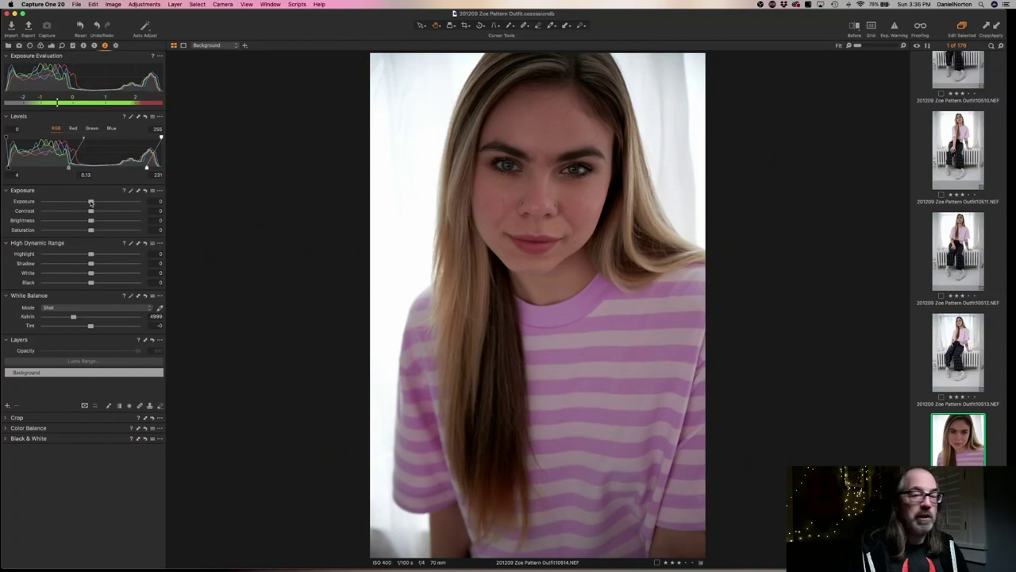
left_click_drag(90, 202, 98, 202)
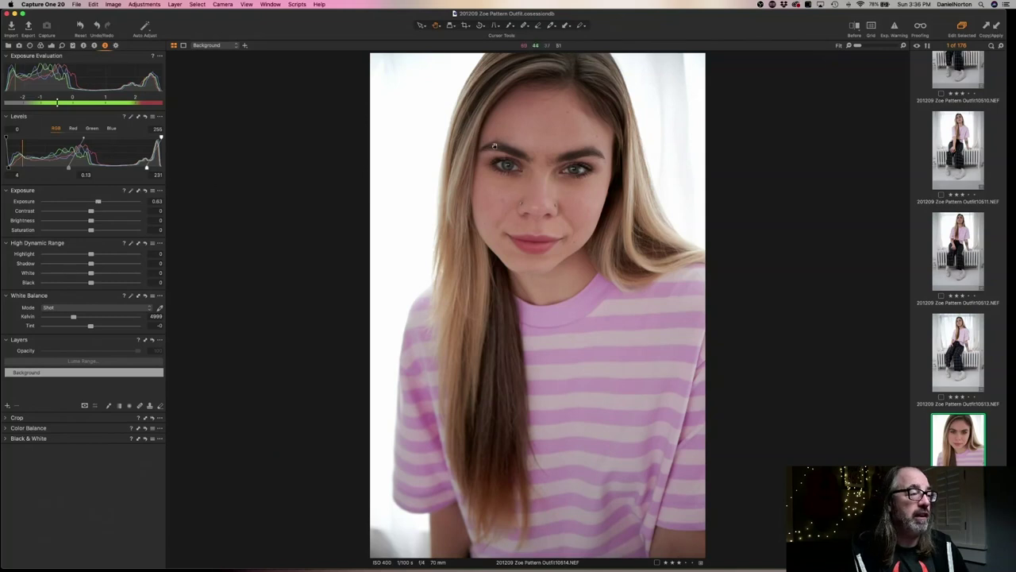
left_click(509, 166)
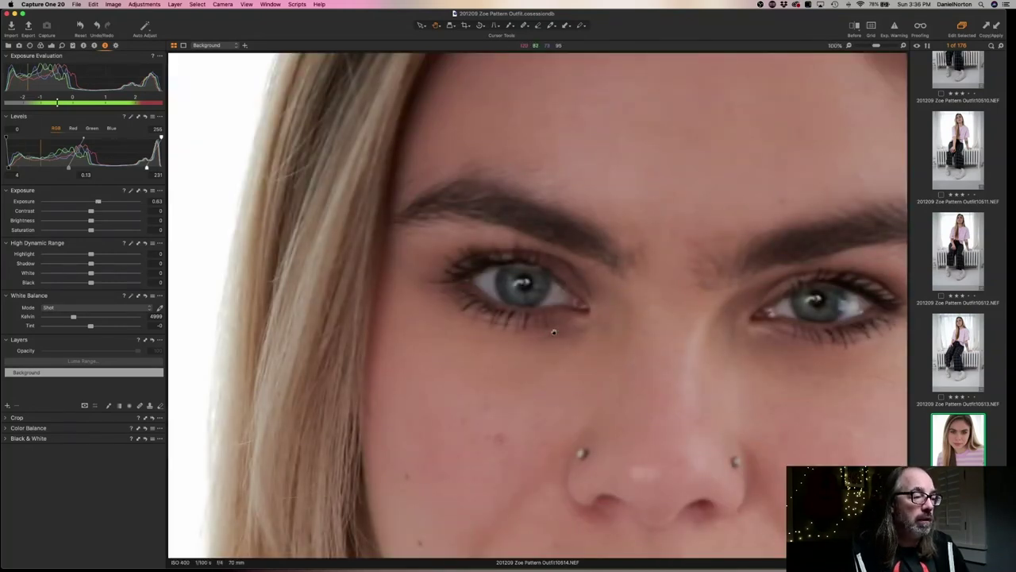
left_click(827, 345)
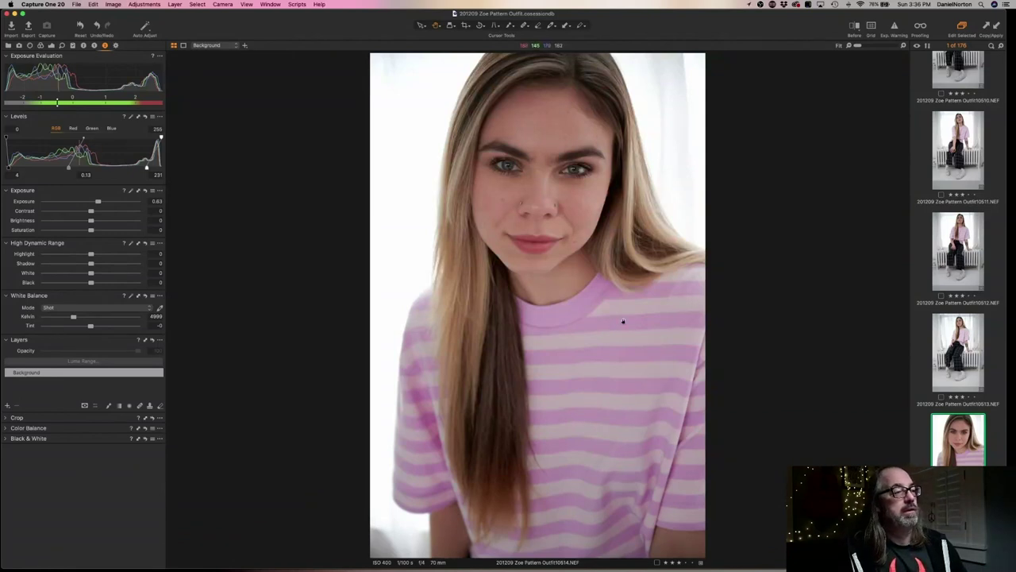
Cull images 10514 through 10517 from the session
scroll(925, 420, "down", 3)
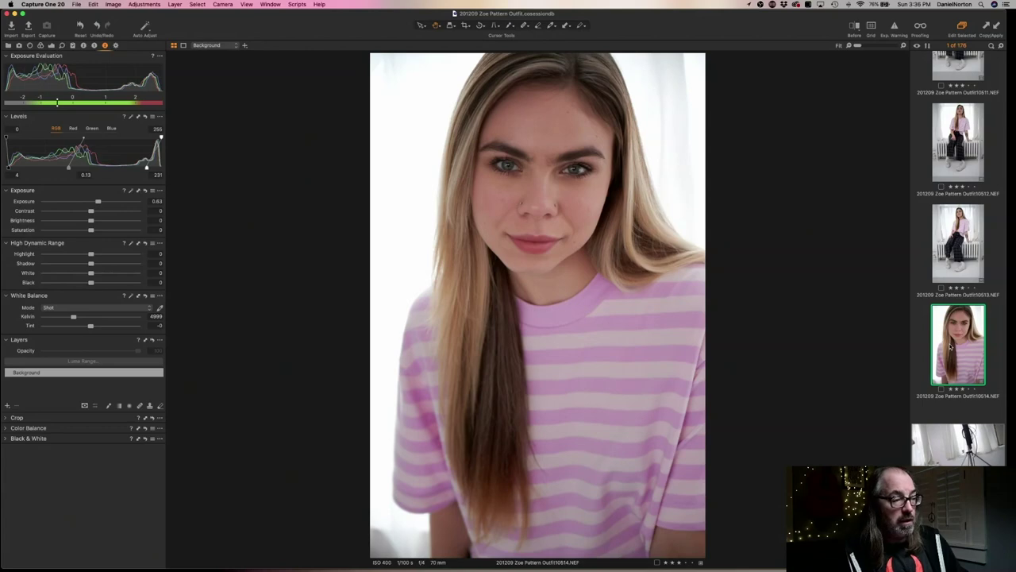
key("Down")
key("Down")
key("Down")
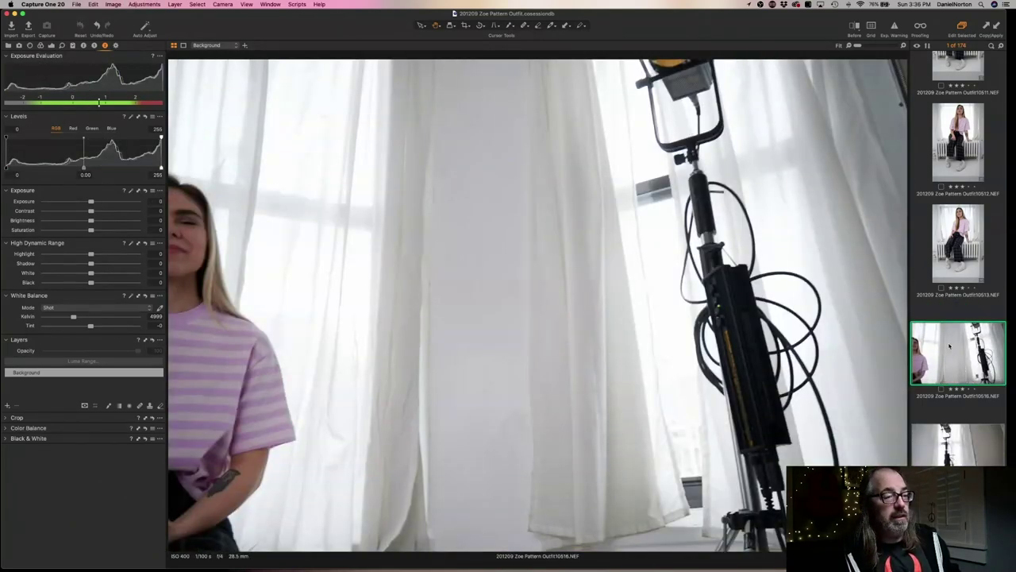
key("Delete")
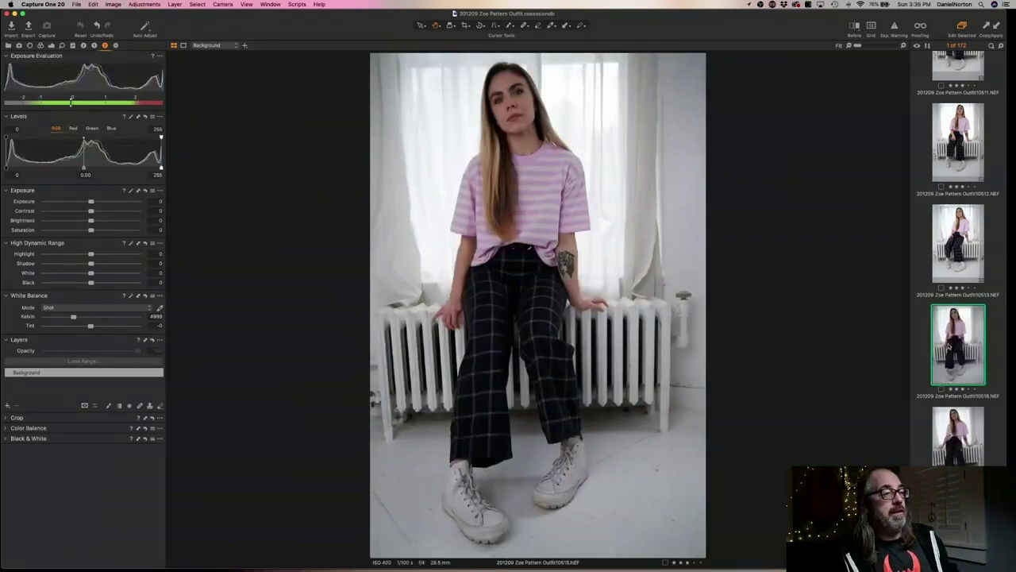
Inspect the model's face in image 10518 at 100% and apply the copied levels and crop adjustments to the photo
left_click(518, 95)
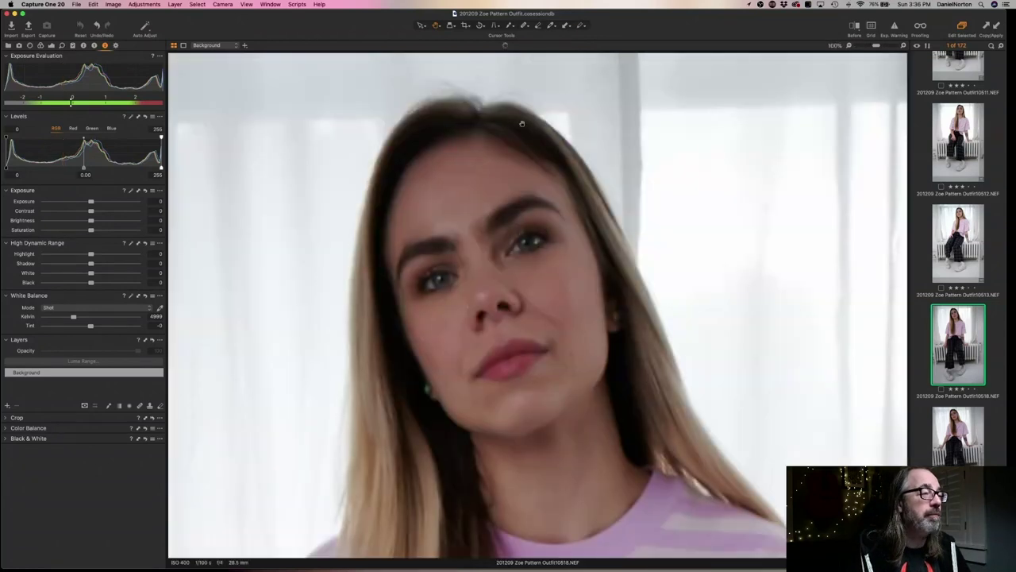
left_click(551, 299)
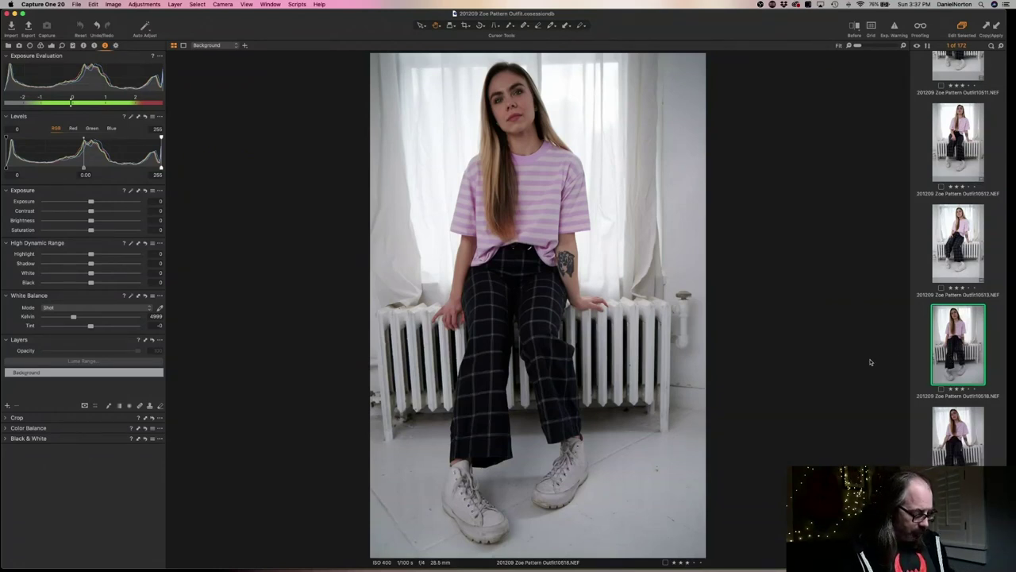
key("super+shift+v")
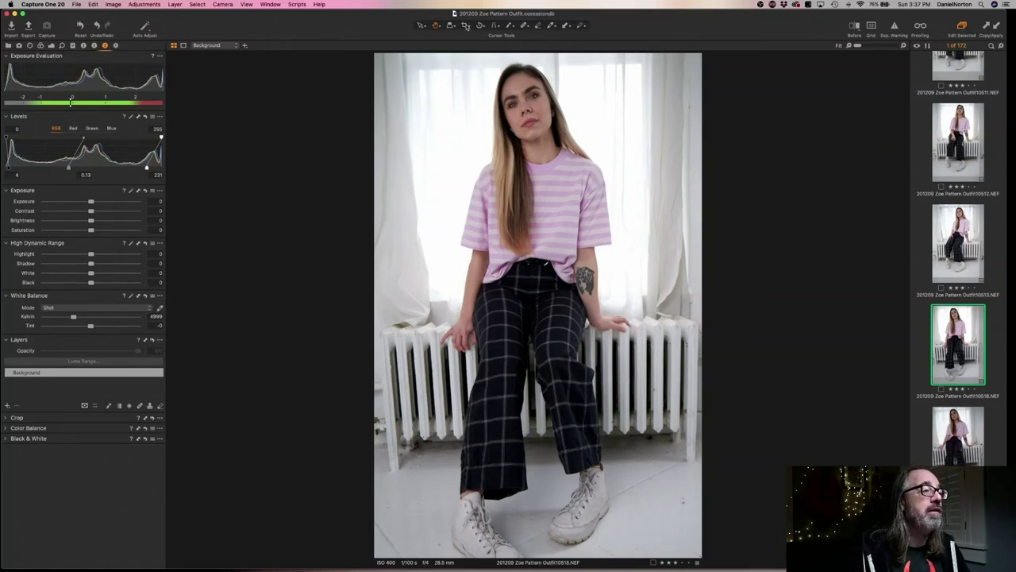
Extend the crop of image 10518 down to the photo's bottom edge
left_click(466, 25)
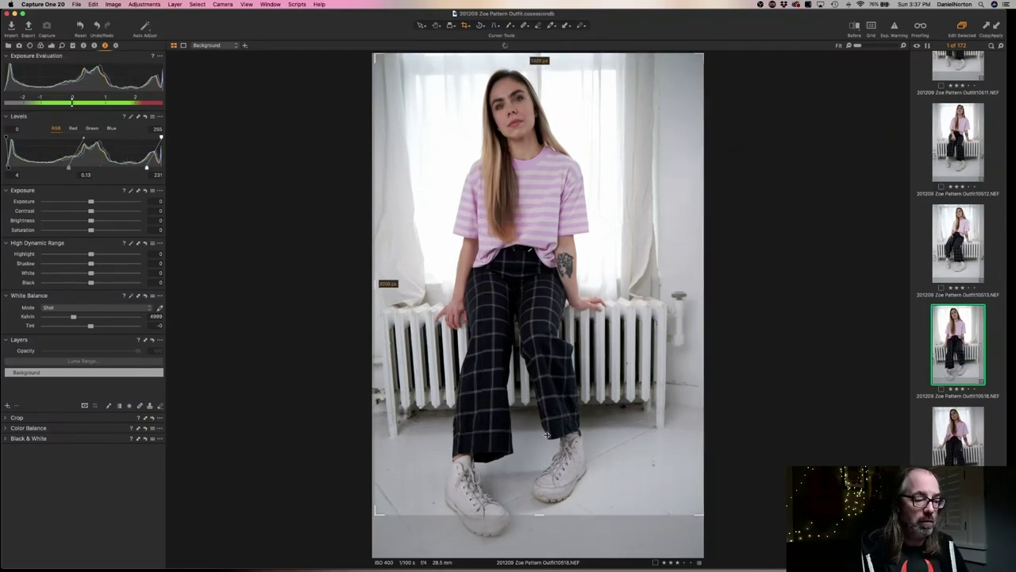
mouse_move(540, 556)
left_mouse_down()
mouse_move(539, 514)
mouse_move(539, 558)
left_mouse_up()
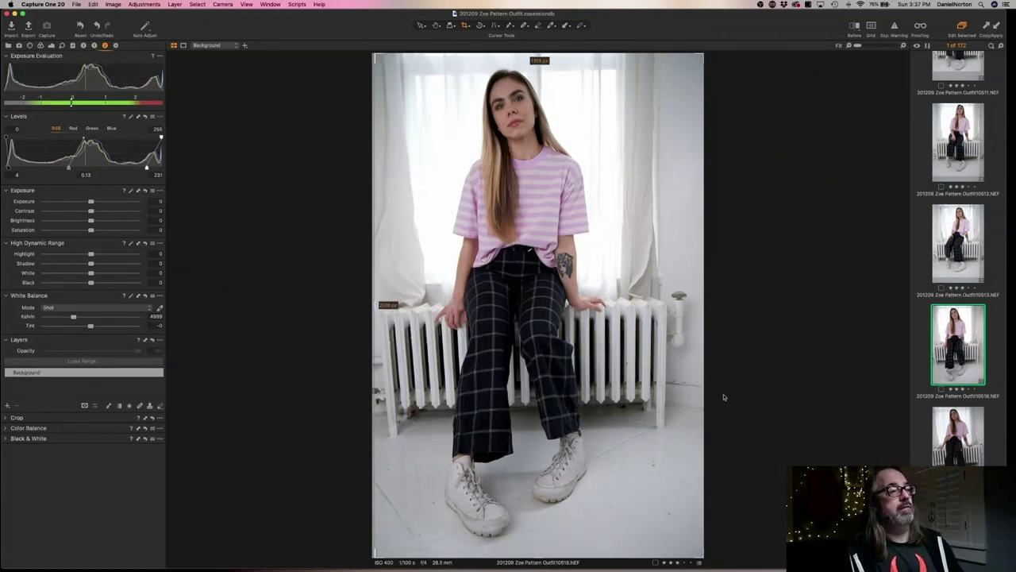
left_click(436, 26)
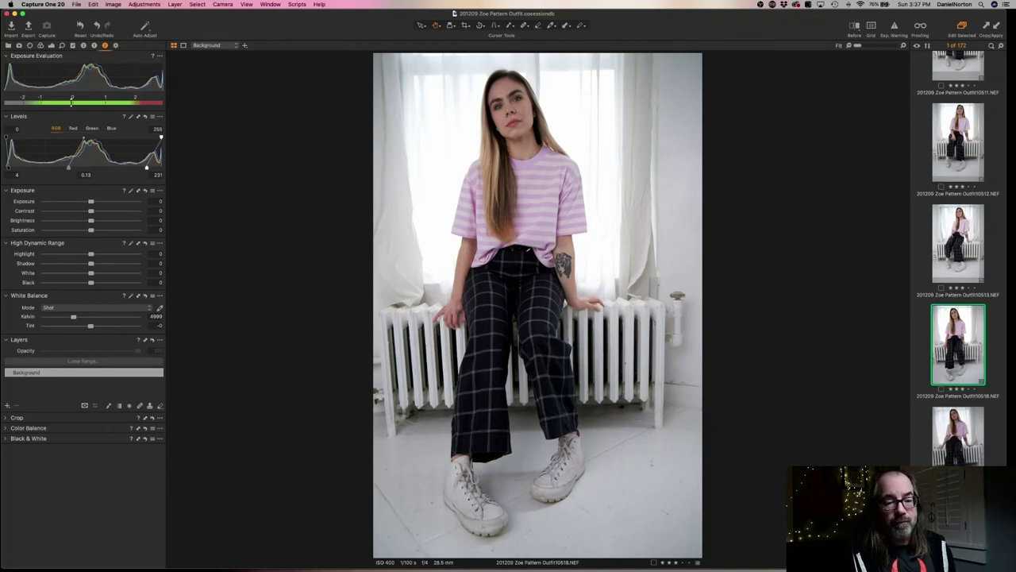
Apply the copied adjustments, with levels 4, 0.13 and 231, to the photo following image 10518
key("Right")
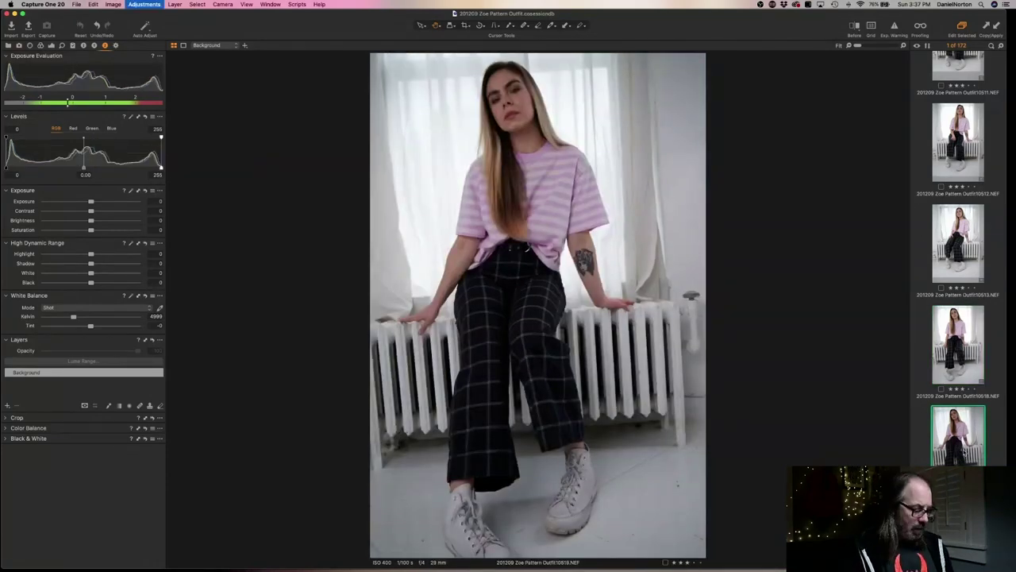
key("super+shift+v")
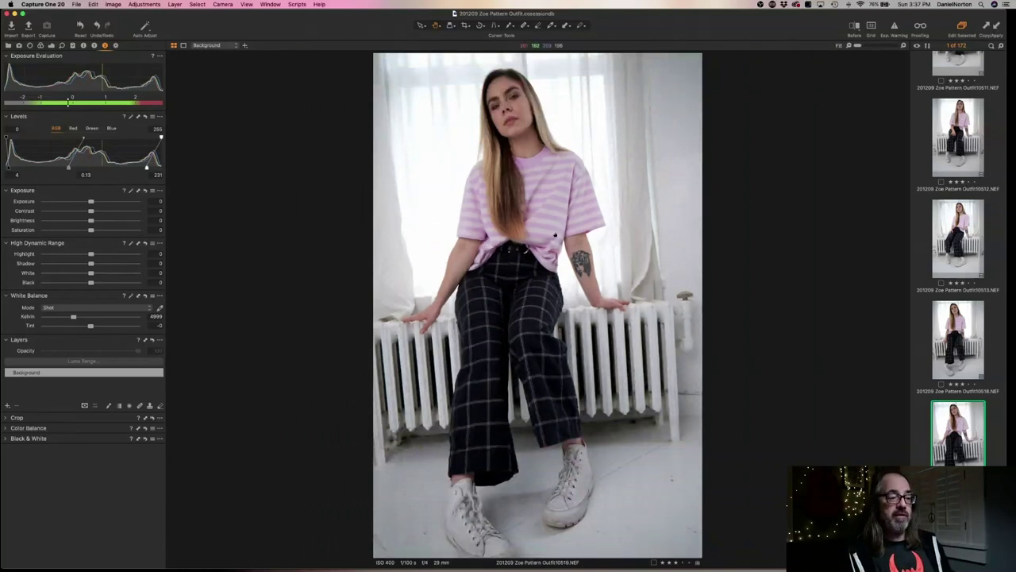
Inspect the model's face in image 10519 at 100%, and set the photo's exposure to 0.43 and brightness to 2
left_click(510, 109)
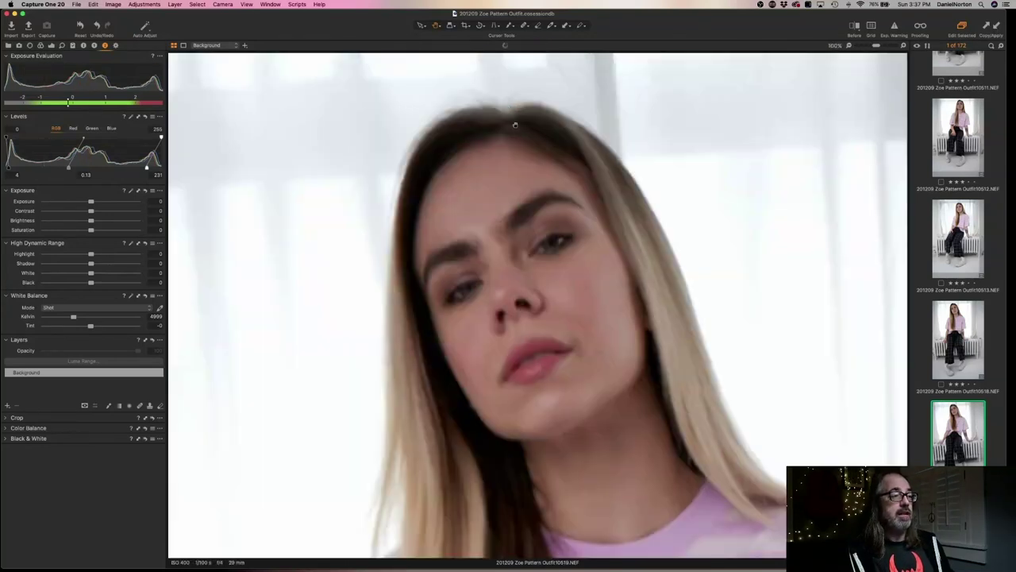
left_click(545, 281)
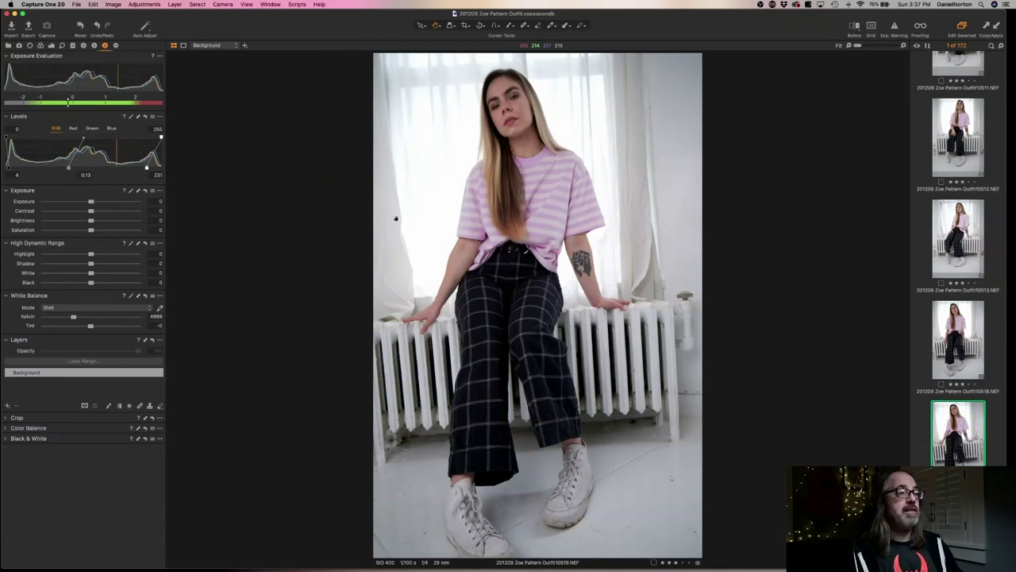
left_click_drag(92, 202, 96, 202)
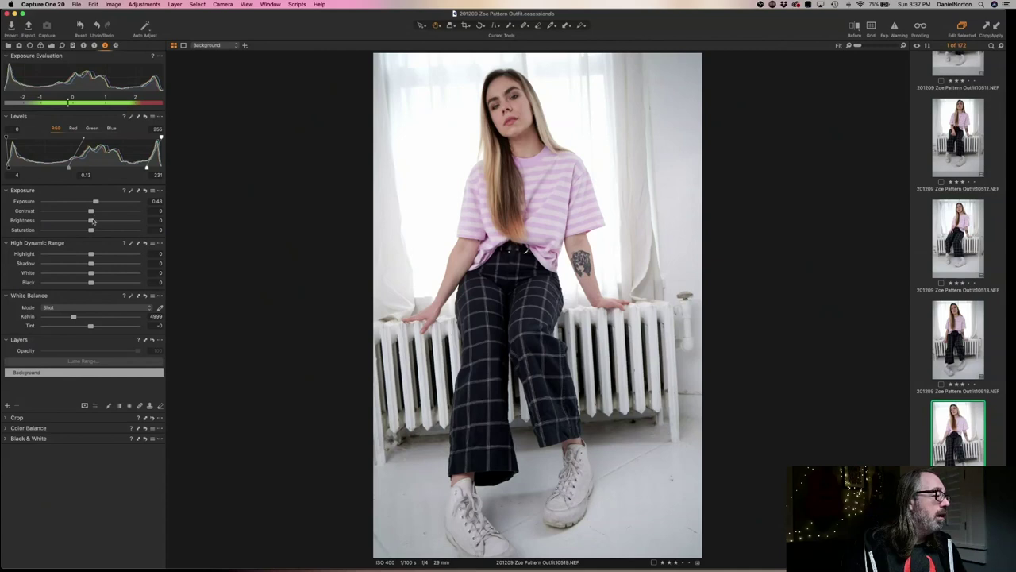
left_click_drag(92, 221, 94, 223)
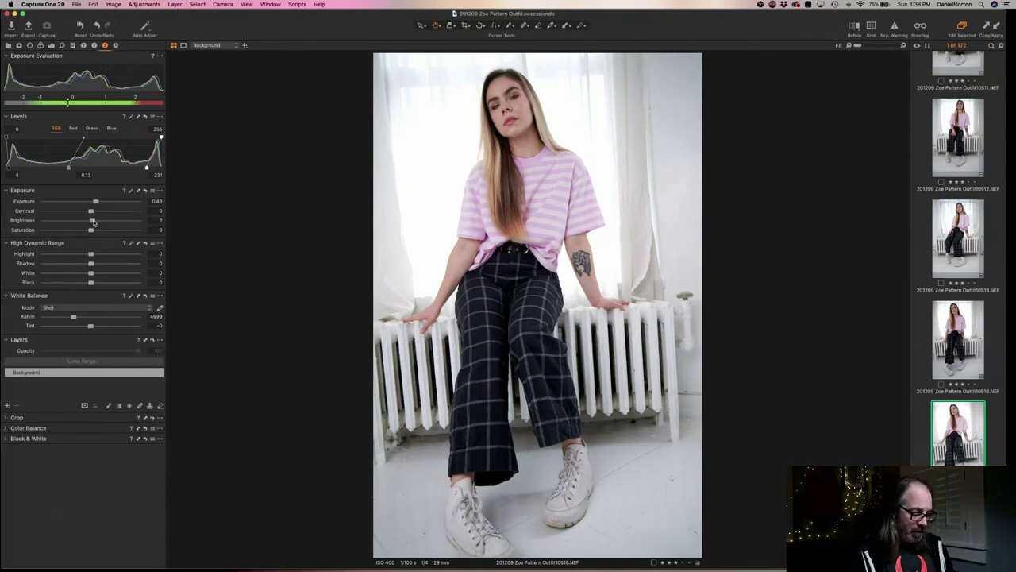
Apply the adjustments with exposure 0.43 and brightness 2 to image 10520, and inspect the model's face at 100%
key("Right")
key("super+shift+a")
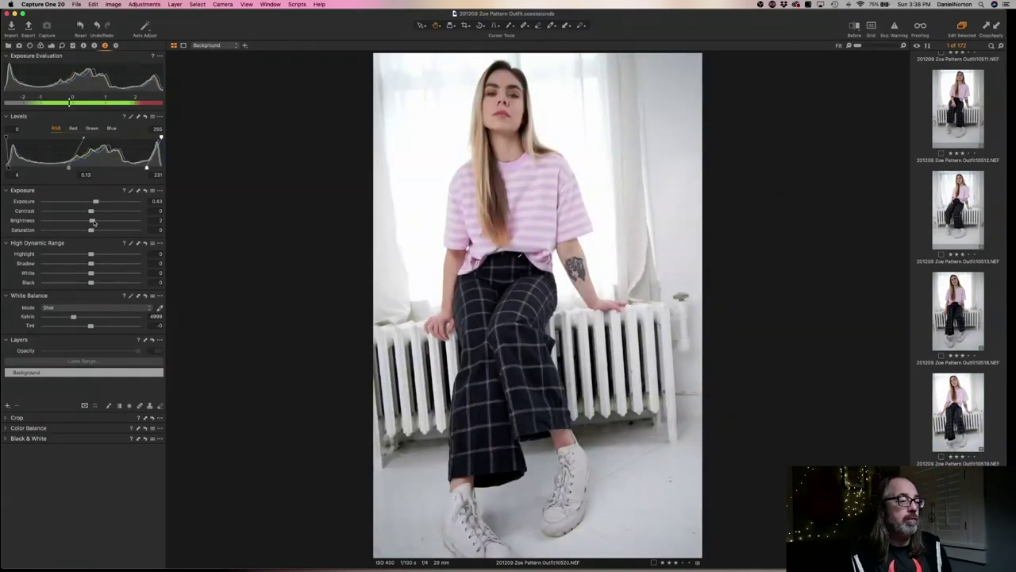
left_click(495, 97)
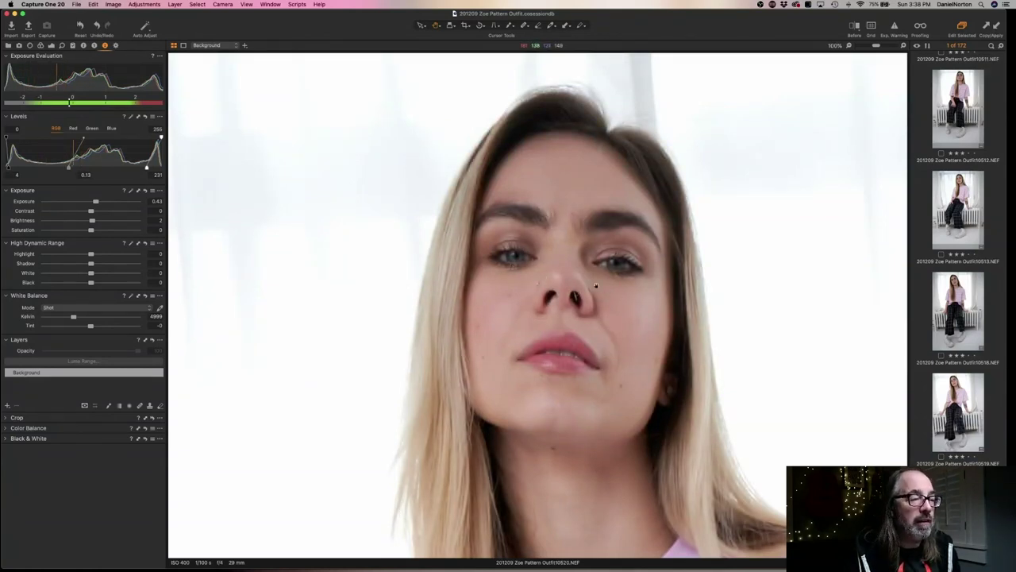
left_click(608, 302)
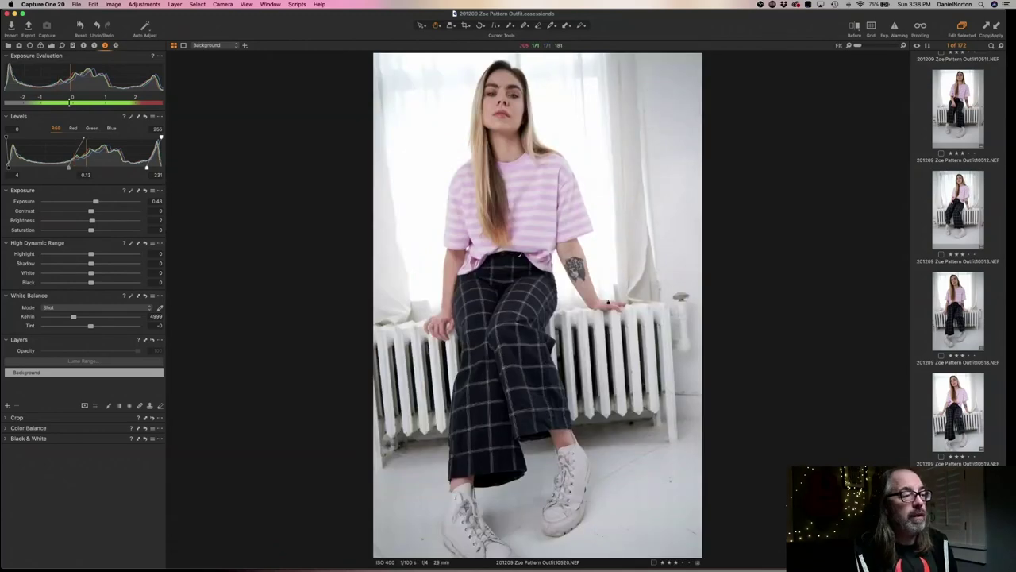
Apply the copied exposure, brightness and levels adjustments to images 10521 and 10522, and examine the face in 10522 at 100%
key("Right")
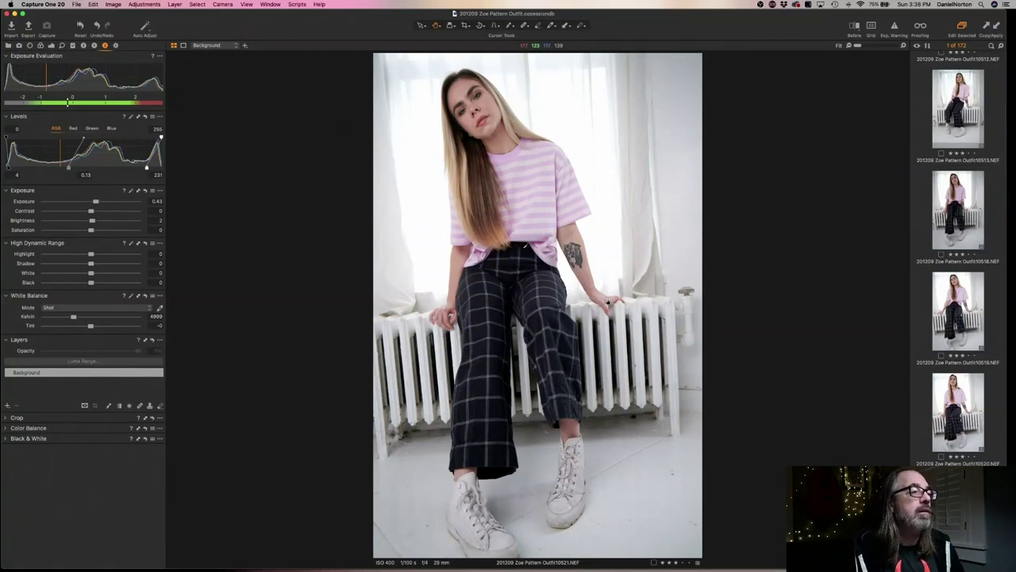
key("Right")
key("super+shift+a")
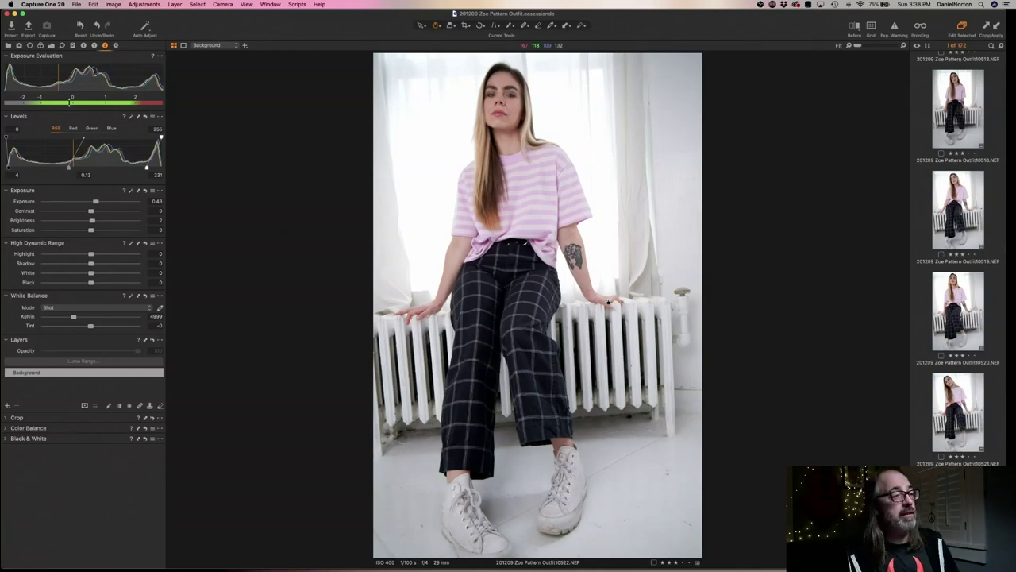
key("z")
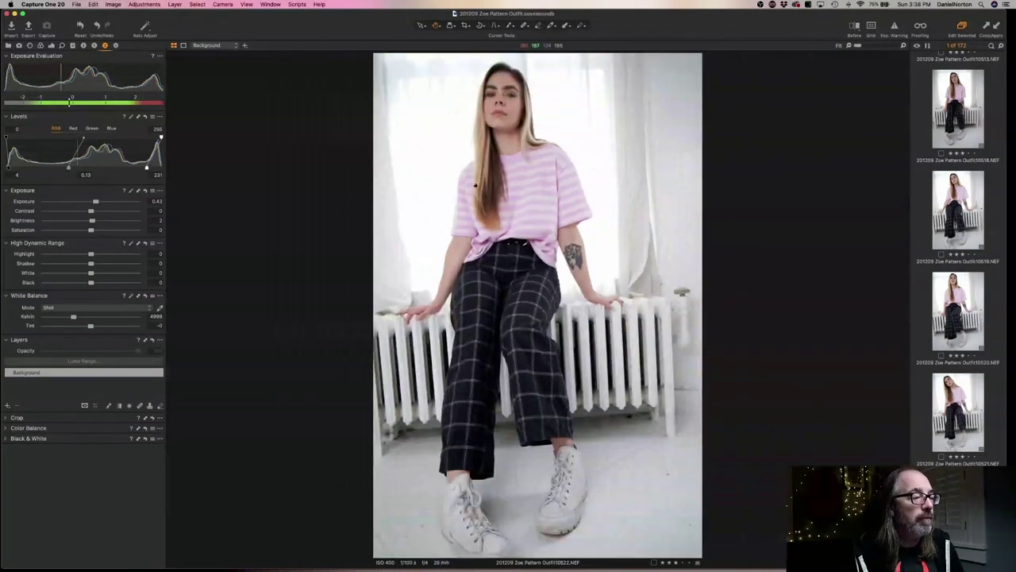
key("z")
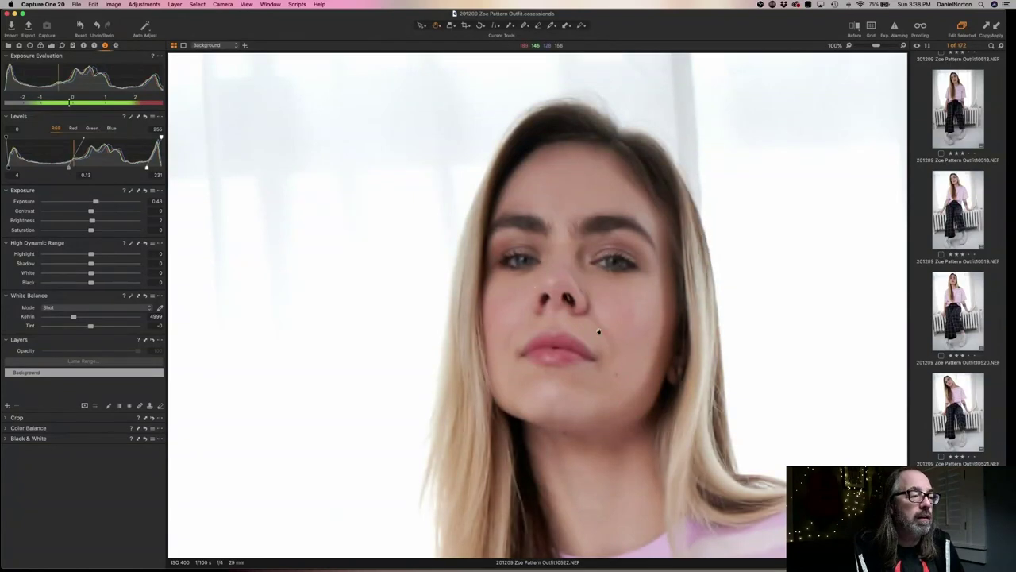
key("z")
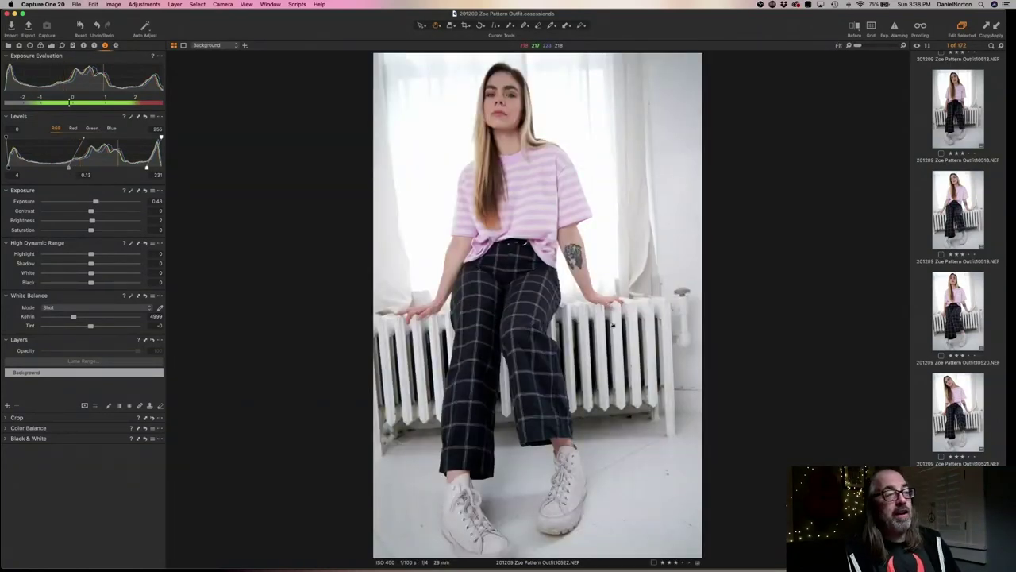
Apply the copied crop, levels, exposure 0.43 and brightness 2 adjustments to images 10523 through 10526
key("Down")
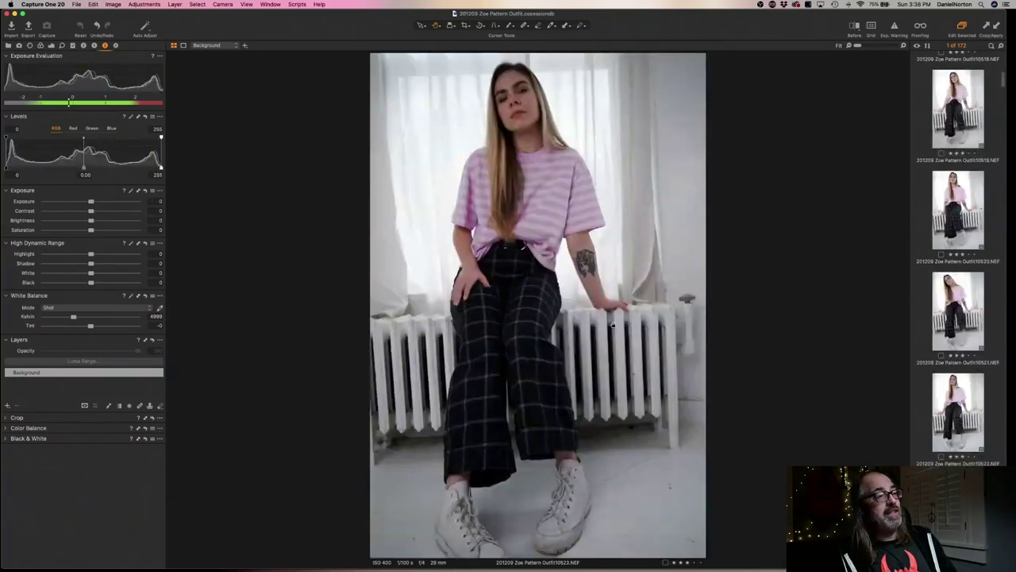
key("super+shift+a")
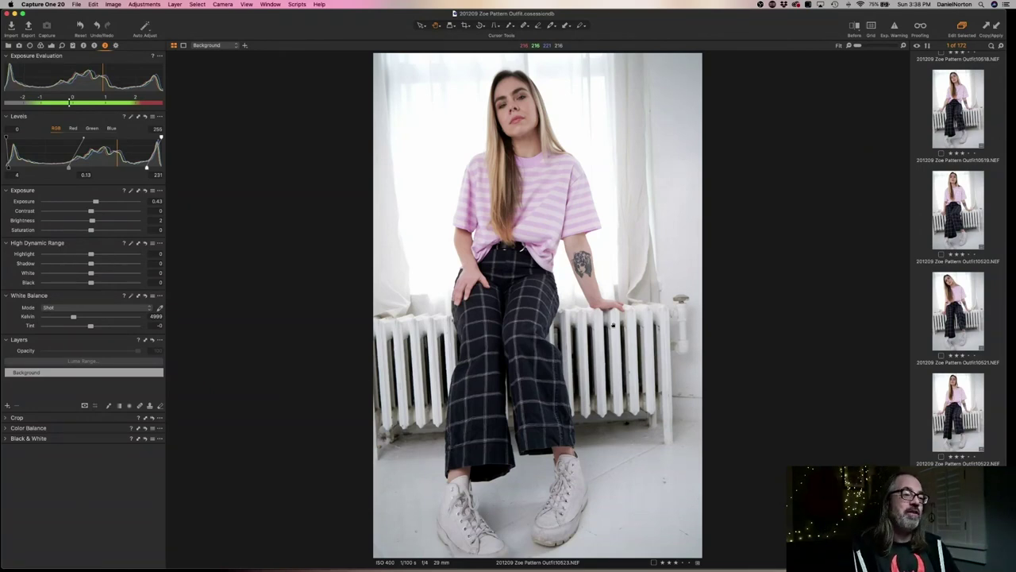
key("Right")
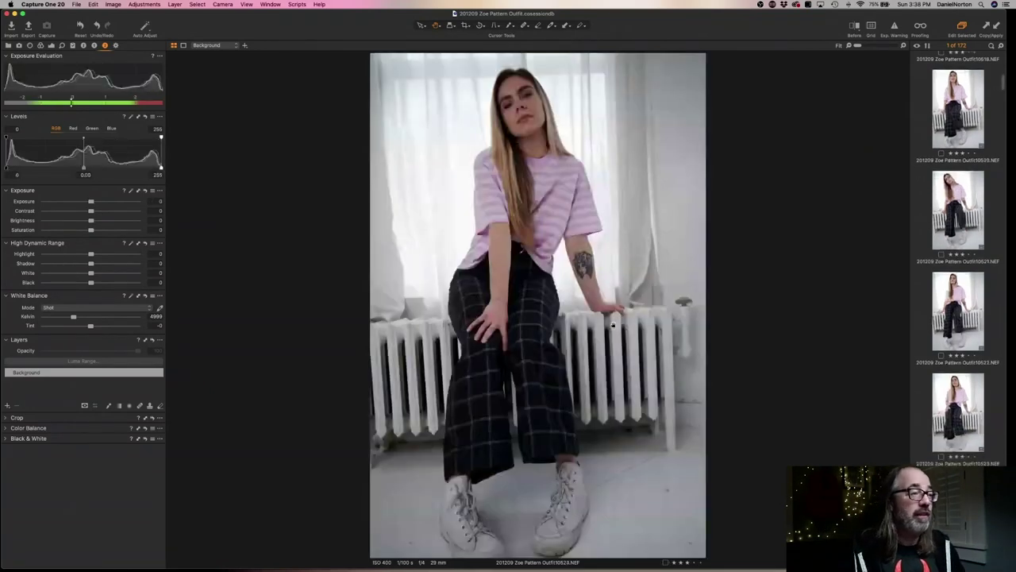
key("super+shift+a")
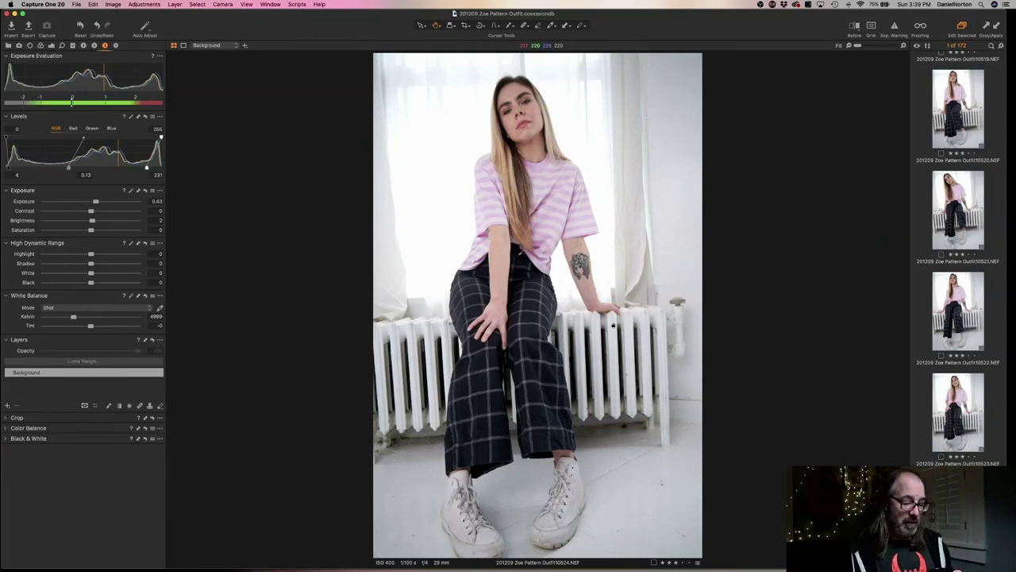
key("Down")
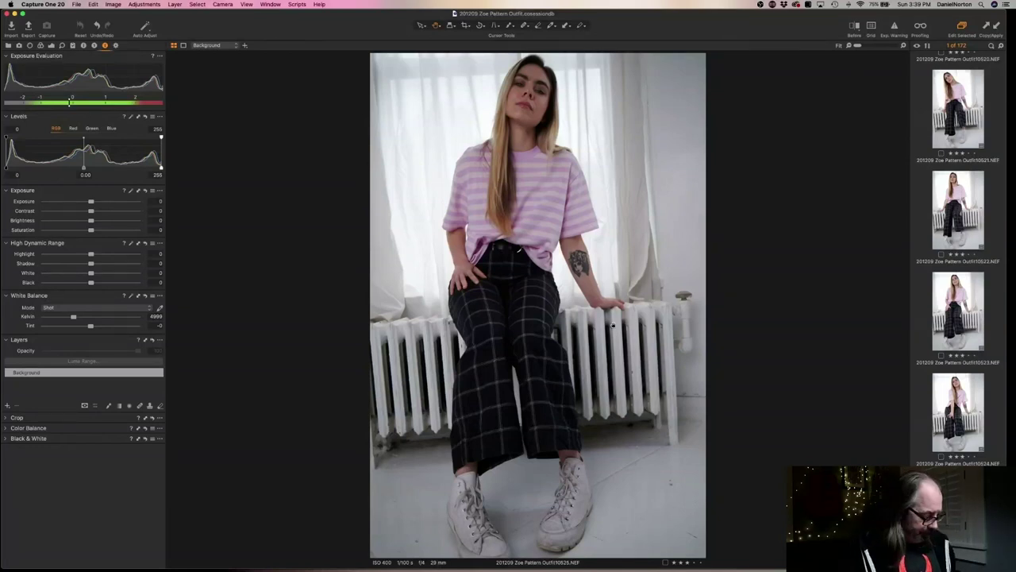
key("super+shift+a")
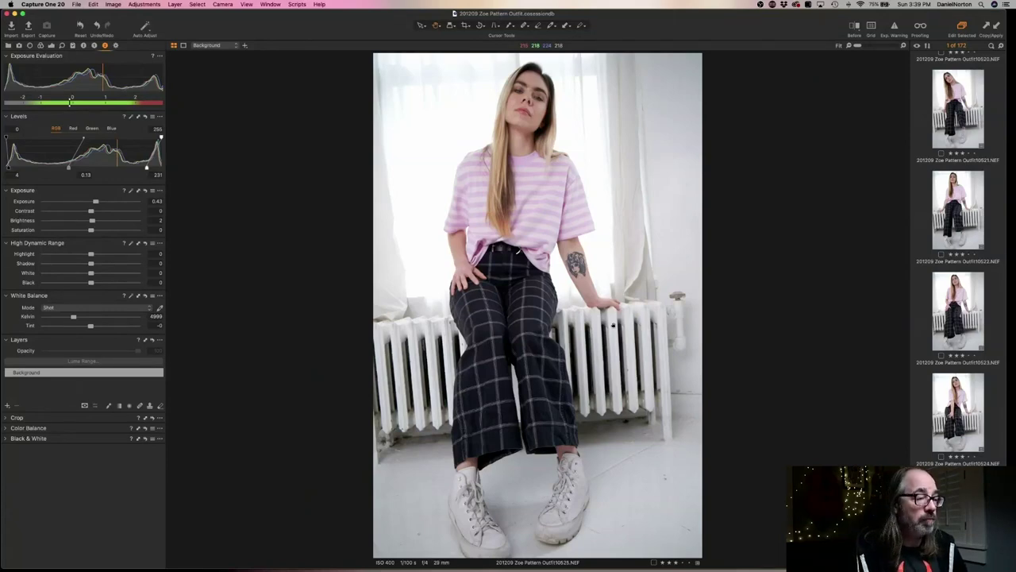
key("Right")
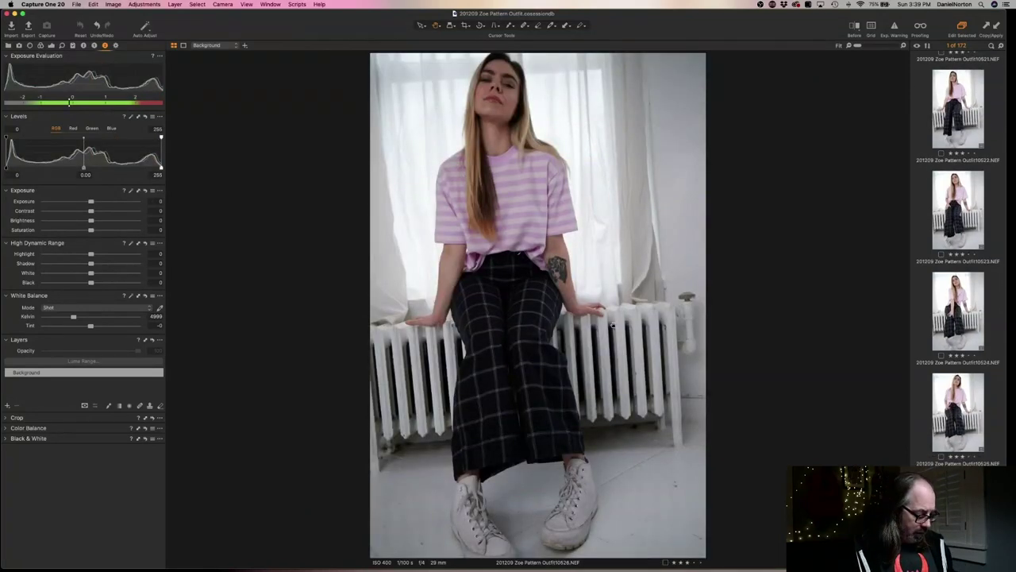
key("super+shift+a")
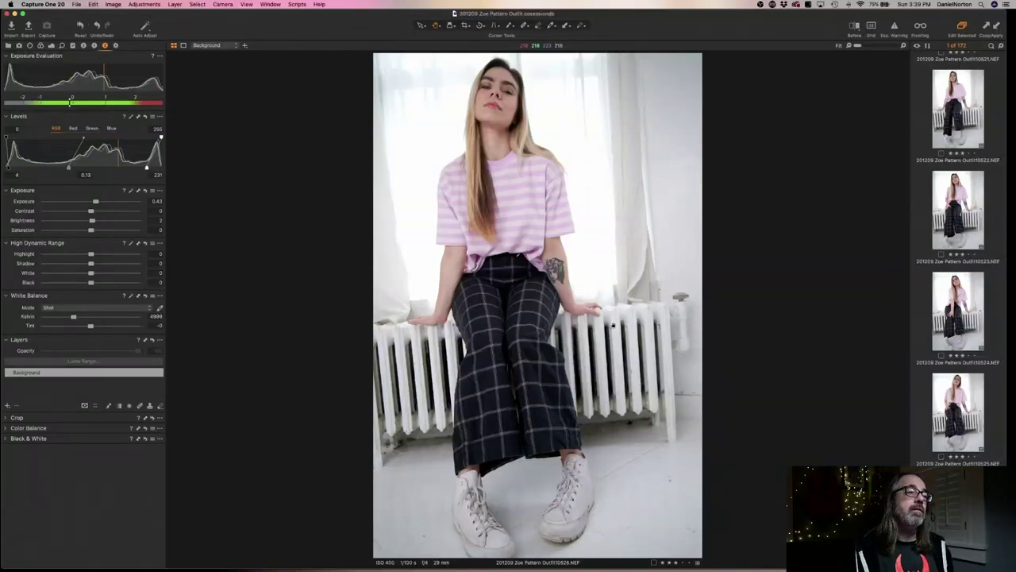
Cull images 10527 through 10530 from the session, trying the copied adjustments on 10527 and 10529 before judging them
key("Right")
key("super+shift+a")
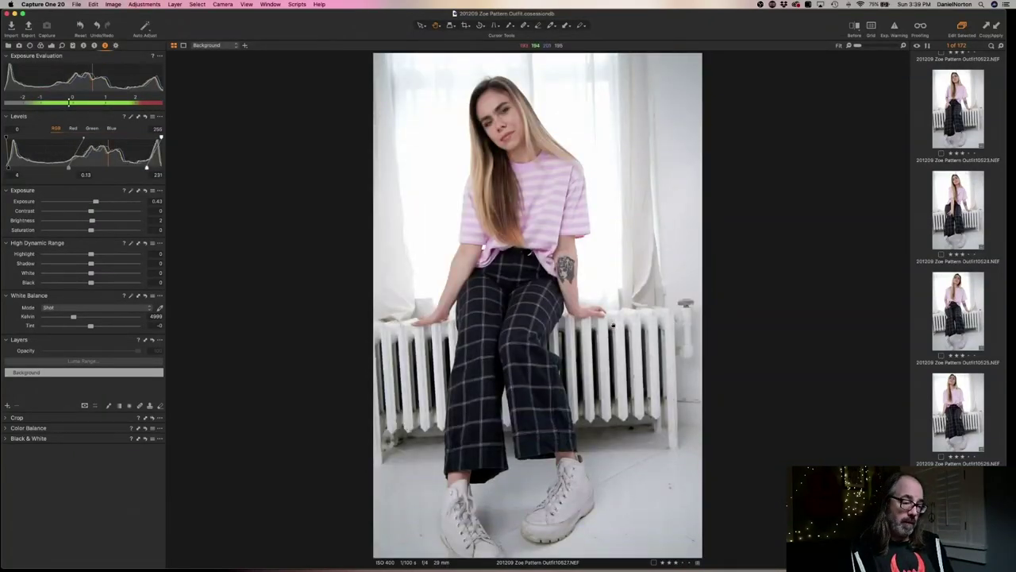
key("Right")
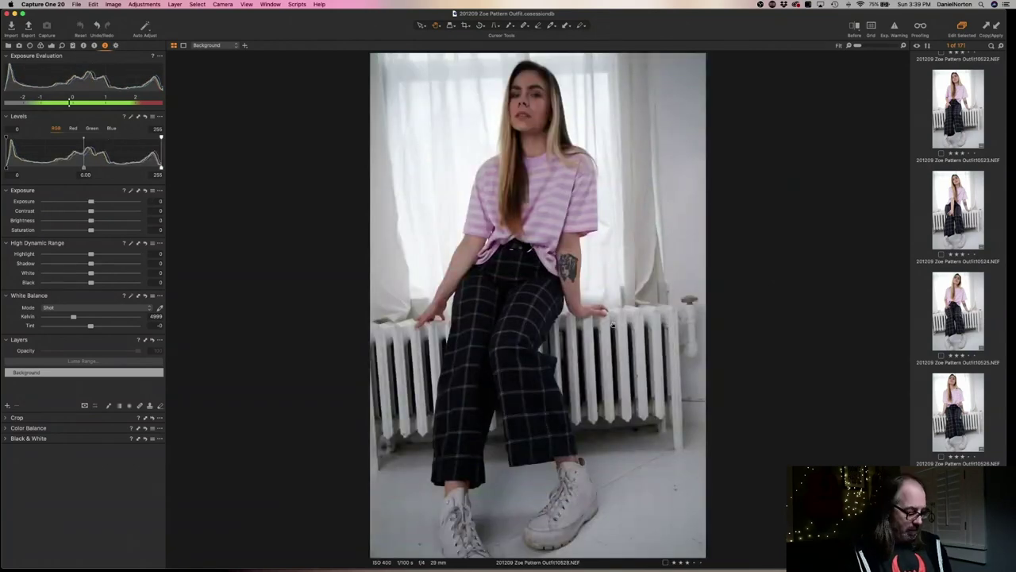
key("super+shift+a")
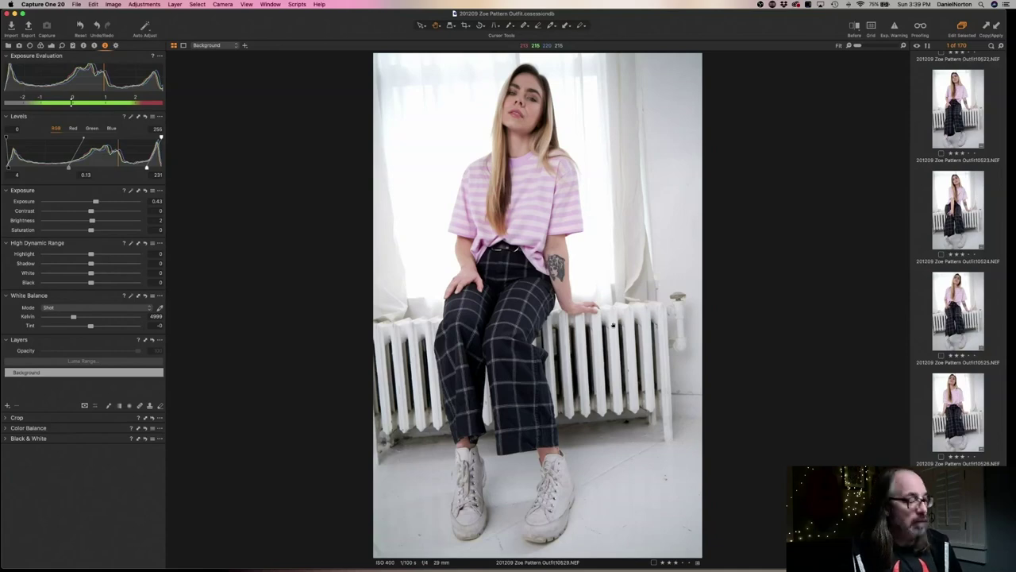
key("Right")
key("Right")
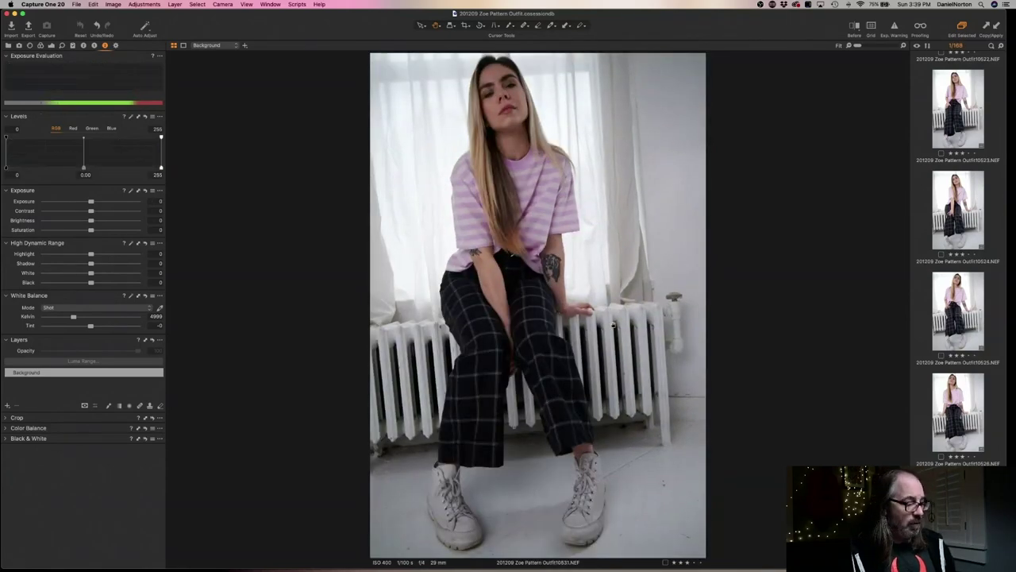
Apply the copied adjustments to image 10531 and inspect the model's face at 100%
key("super+shift+a")
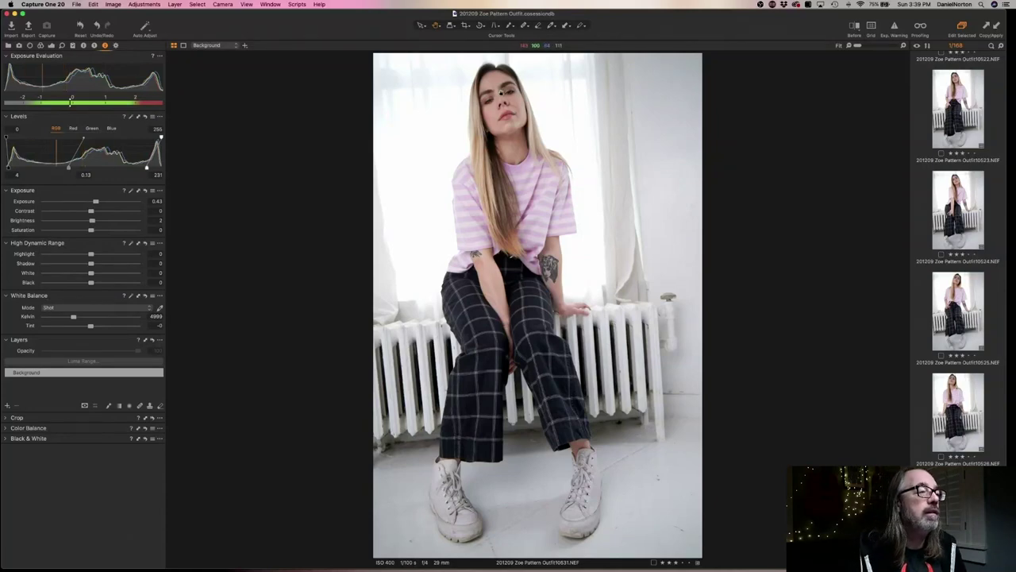
double_click(516, 113)
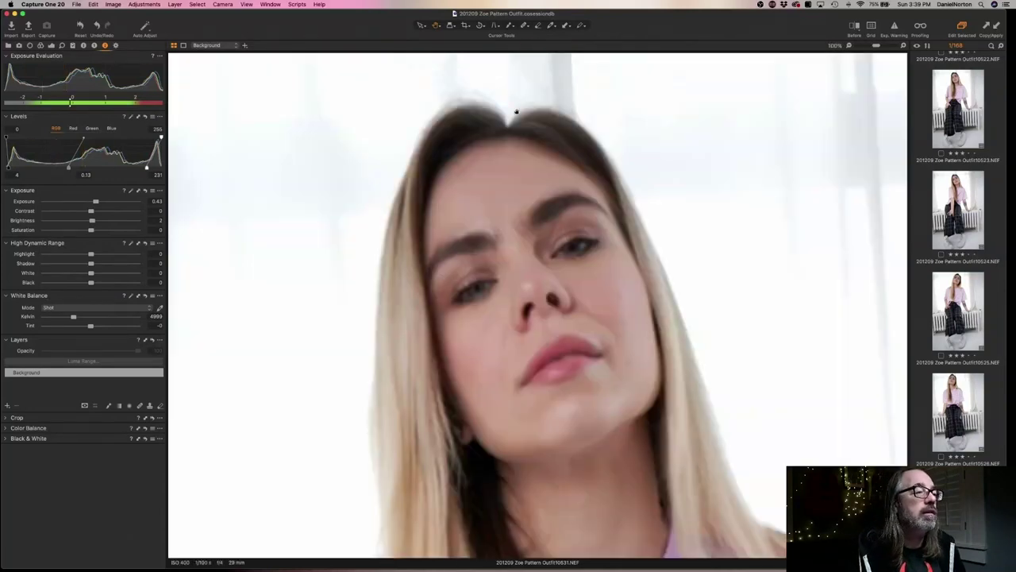
double_click(588, 267)
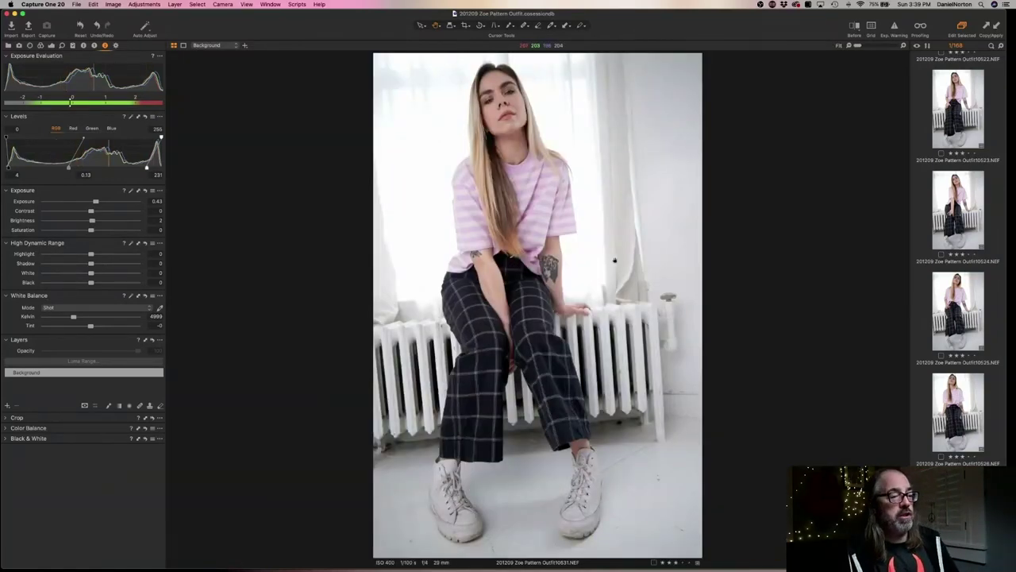
Apply the copied adjustments to images 10532 and 10533, and check the face in 10533 at 100%
key("Right")
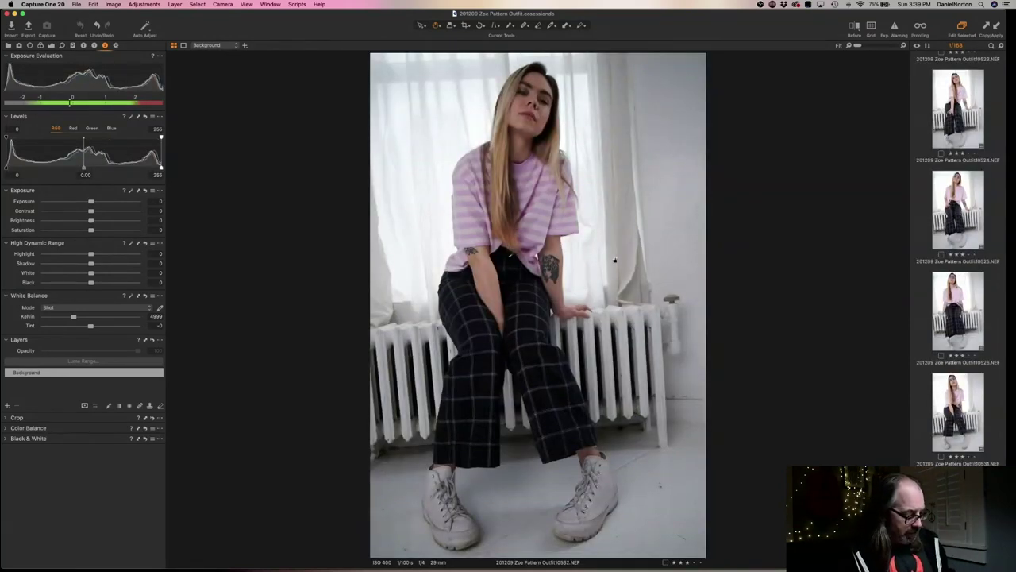
key("super+shift+a")
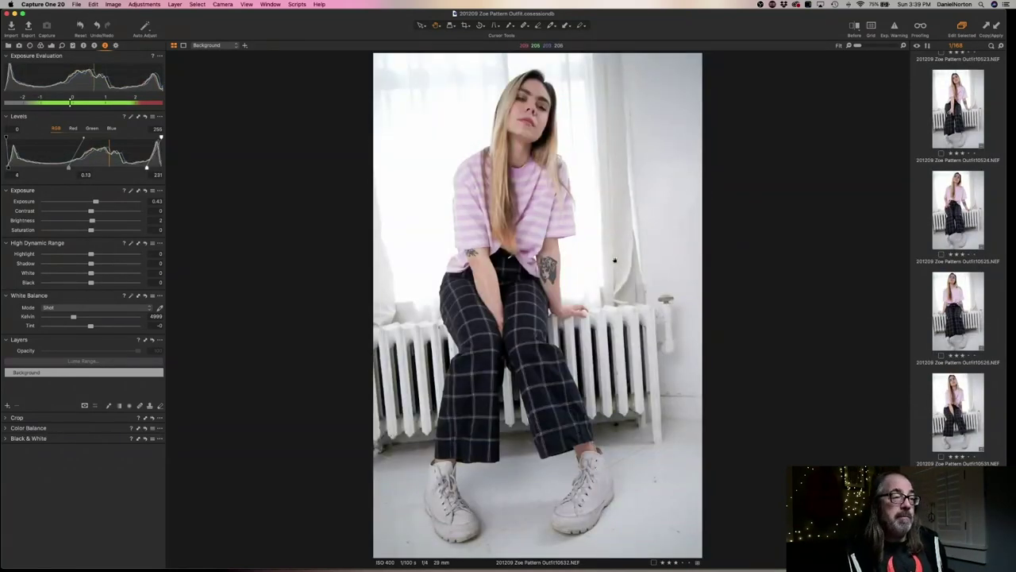
key("Right")
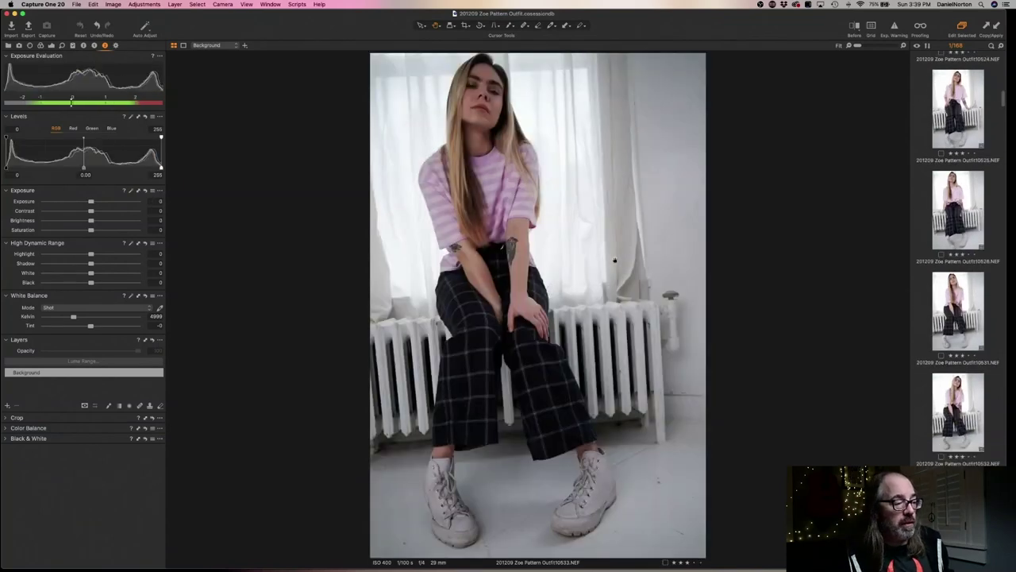
key("super+shift+a")
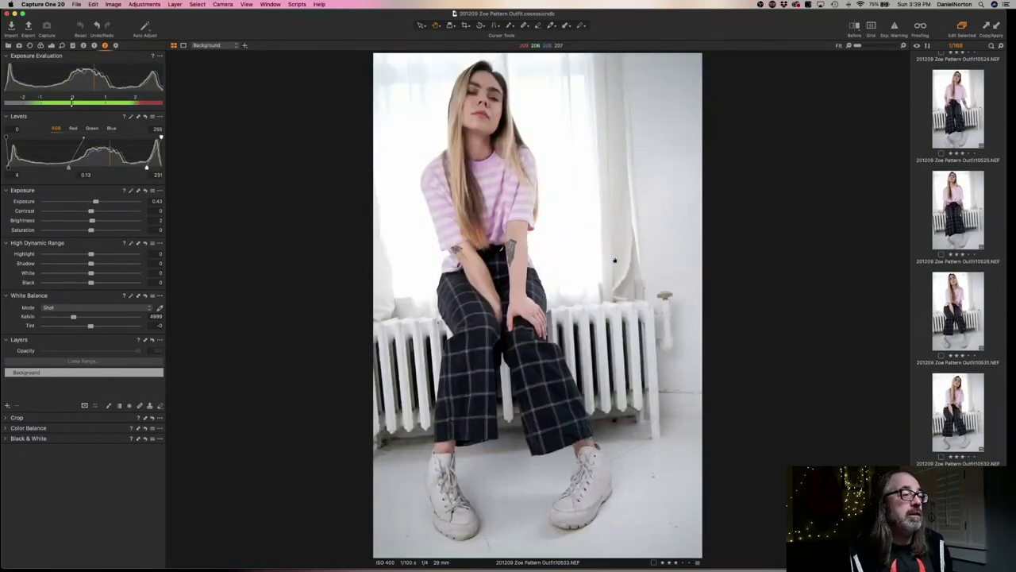
left_click(474, 100)
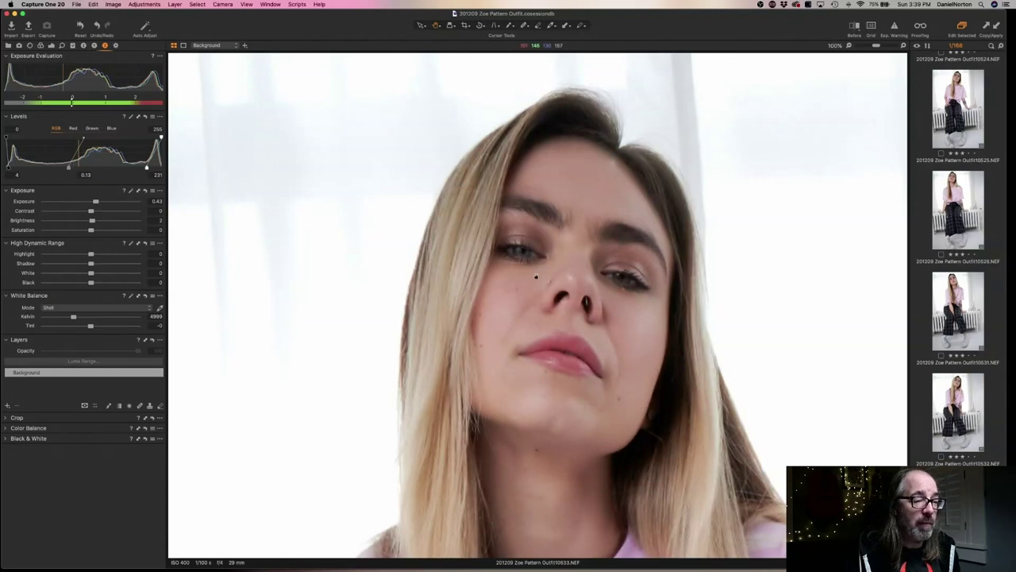
left_click(536, 276)
Apply the copied adjustments to image 10534 and examine the model's face at 100%
key("Right")
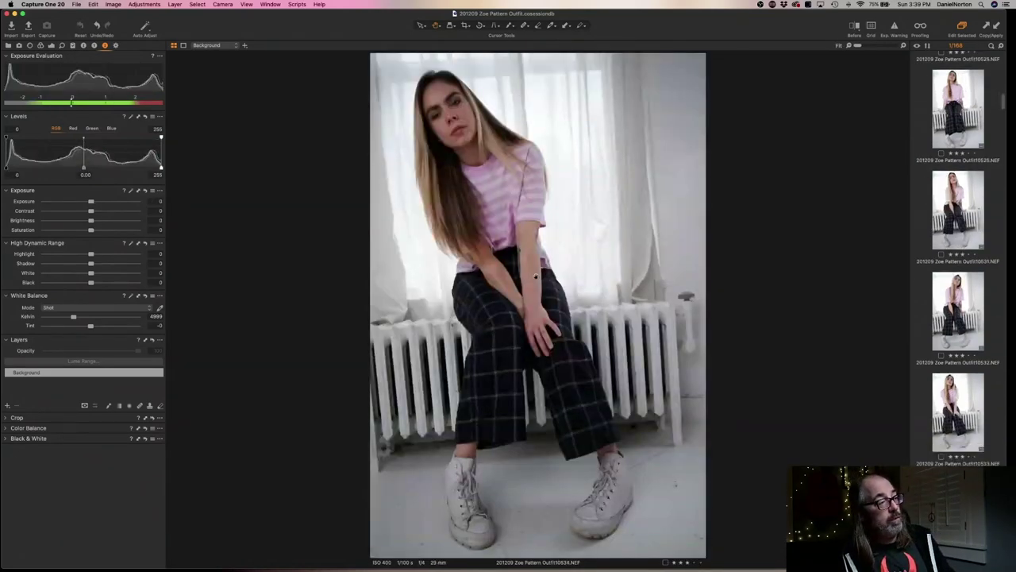
key("super+shift+a")
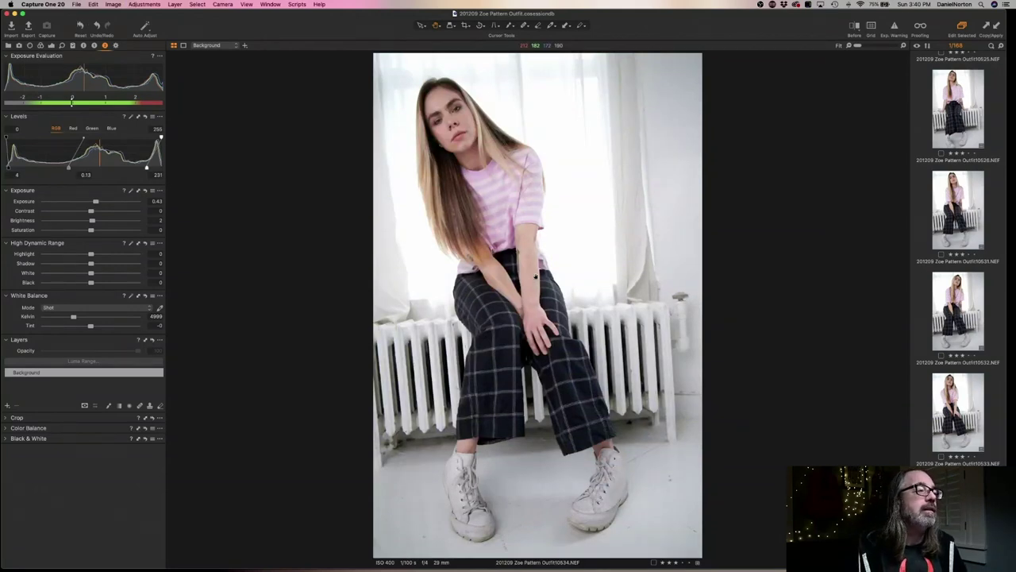
left_click(442, 125)
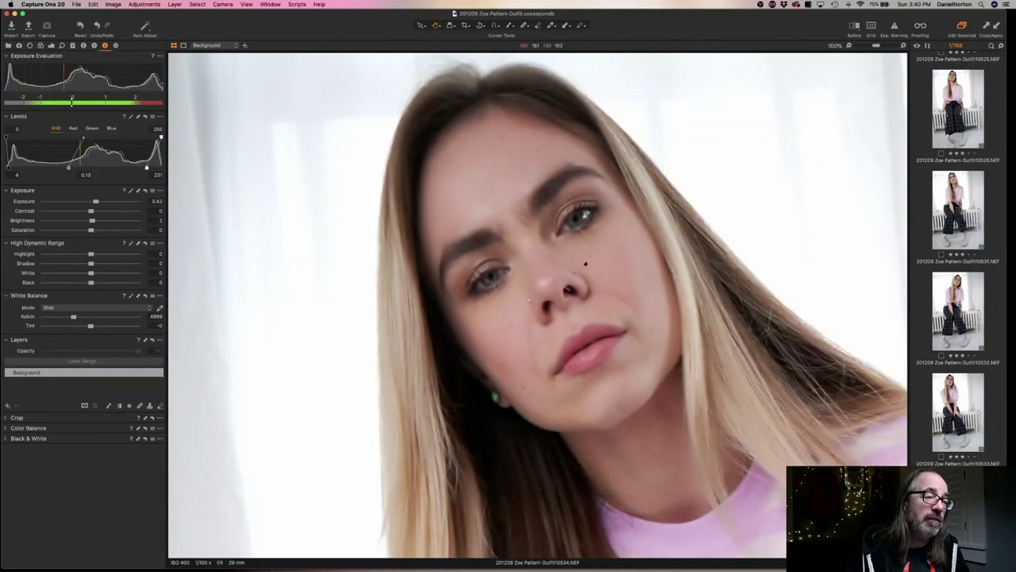
Apply the copied adjustments to image 10535
left_click(606, 264)
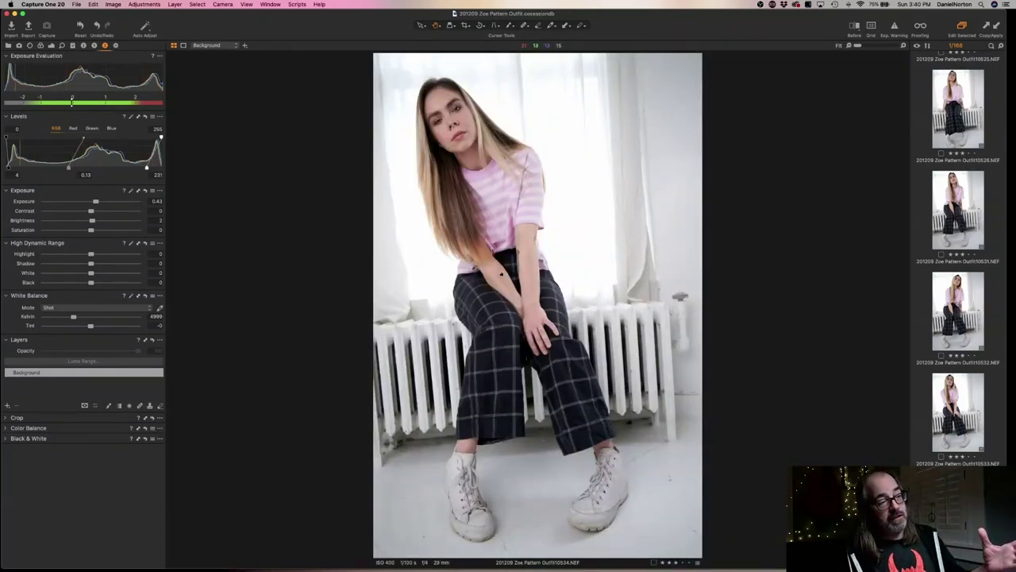
key("Right")
key("super+shift+a")
Cull images 10536 through 10538 from the session, trying the copied adjustments on 10536 before judging it
key("Right")
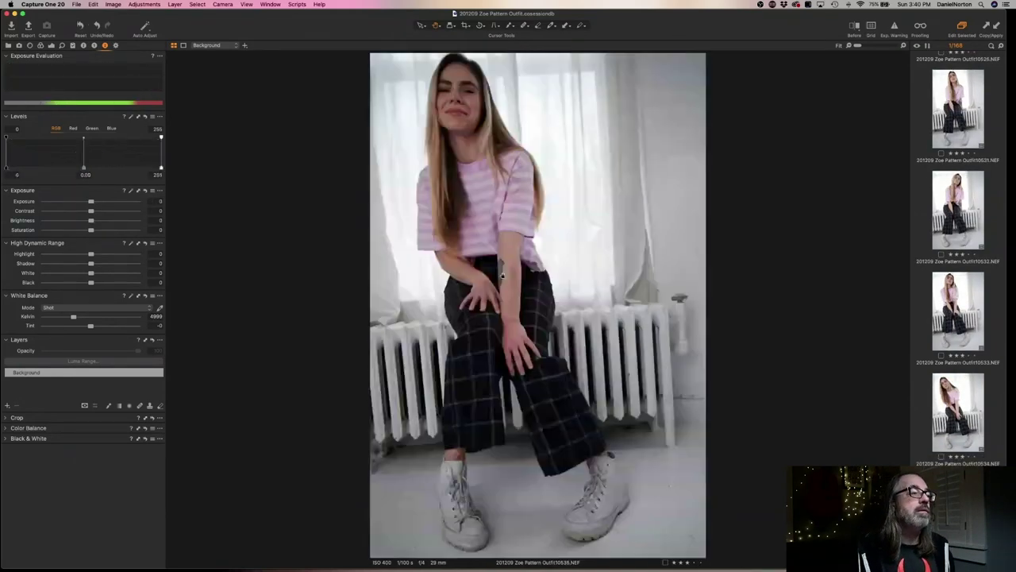
key("super+shift+a")
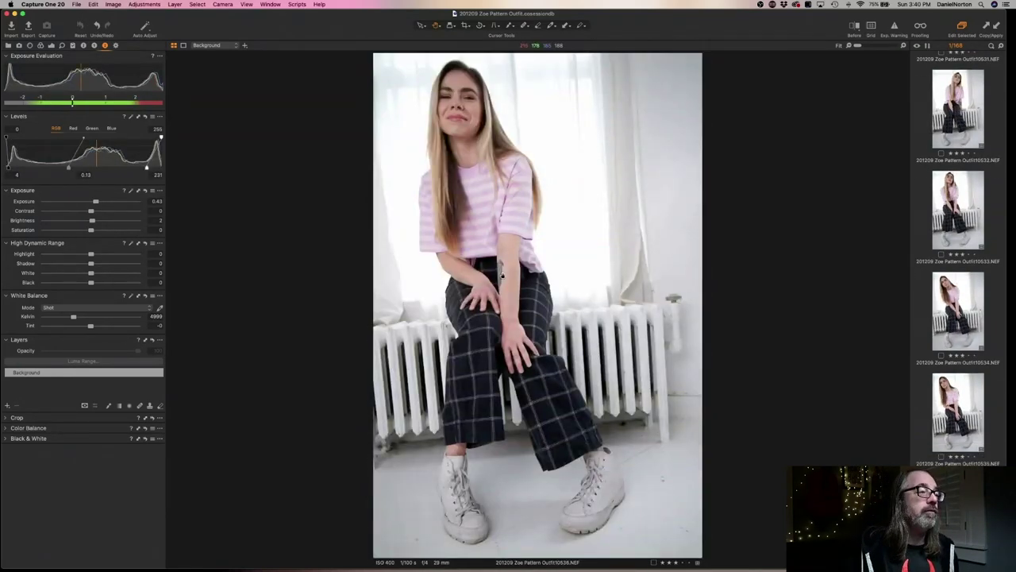
key("Right")
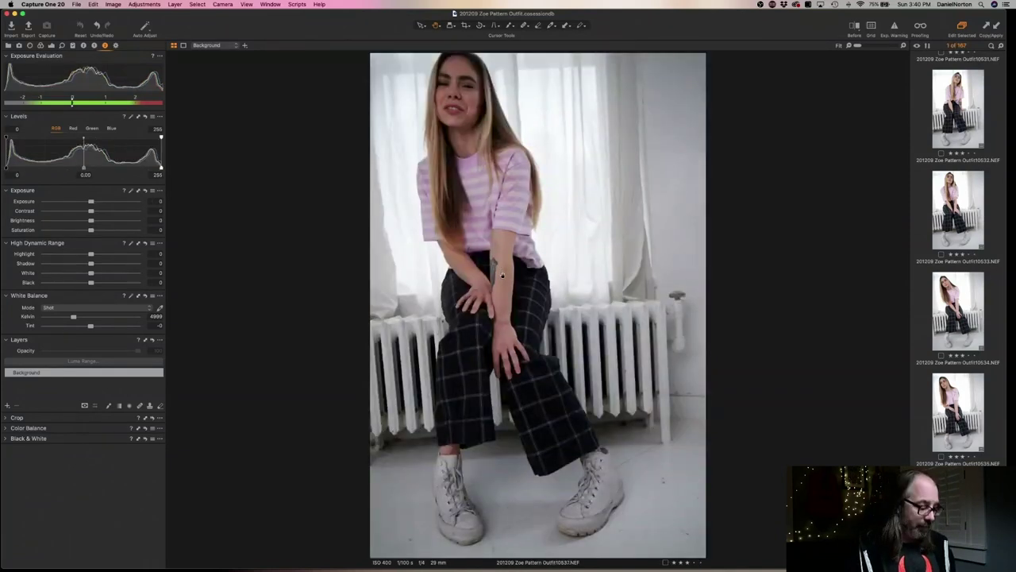
key("Right")
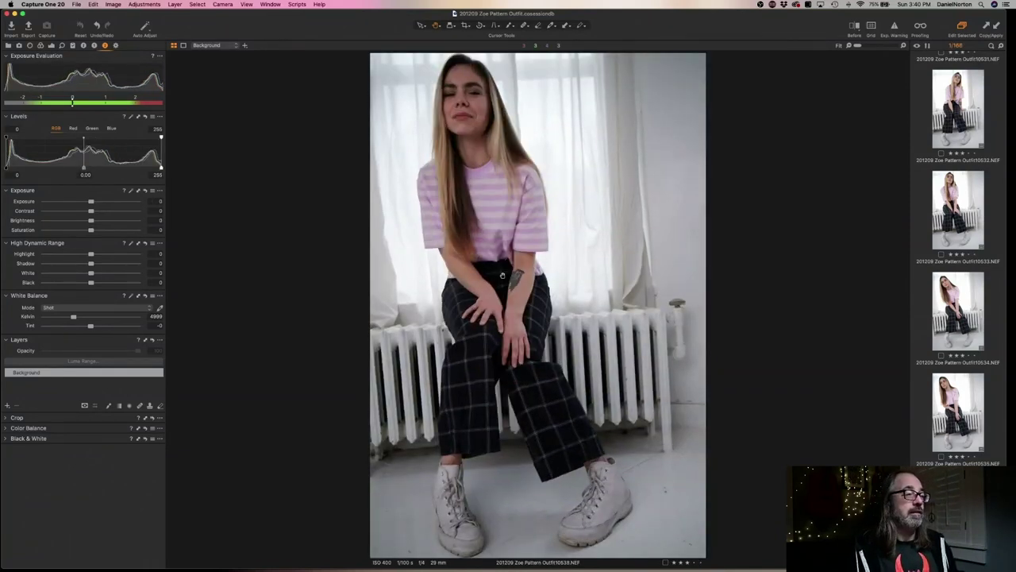
key("Right")
Try the copied adjustments on image 10539, check the model's face at 100%, and cull the photo
key("super+shift+a")
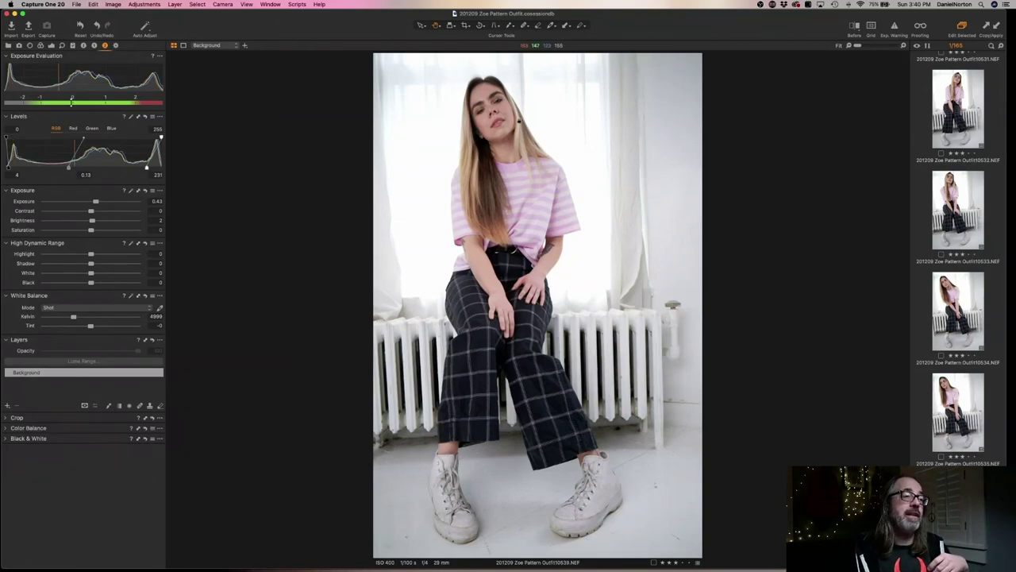
double_click(484, 114)
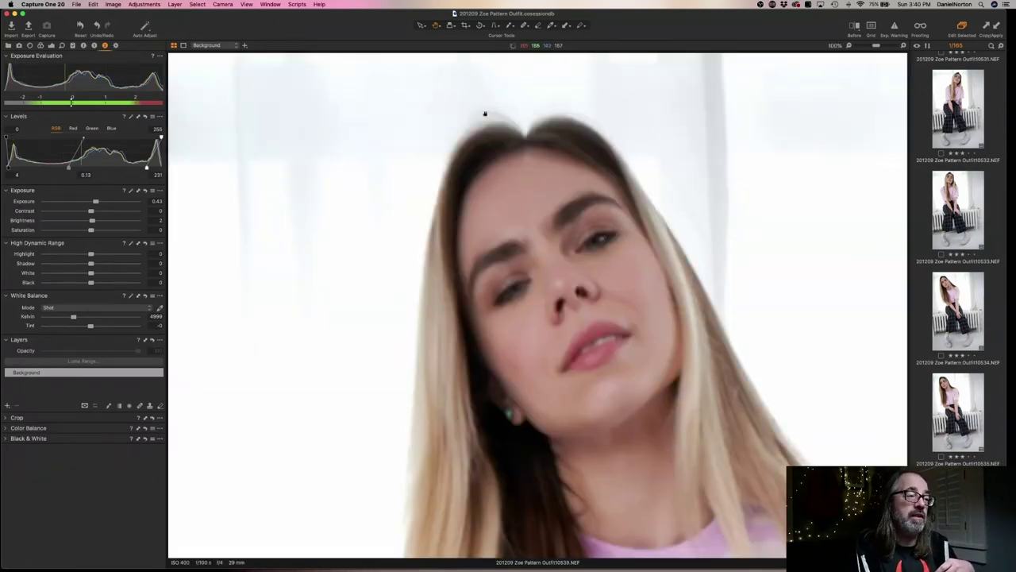
double_click(609, 276)
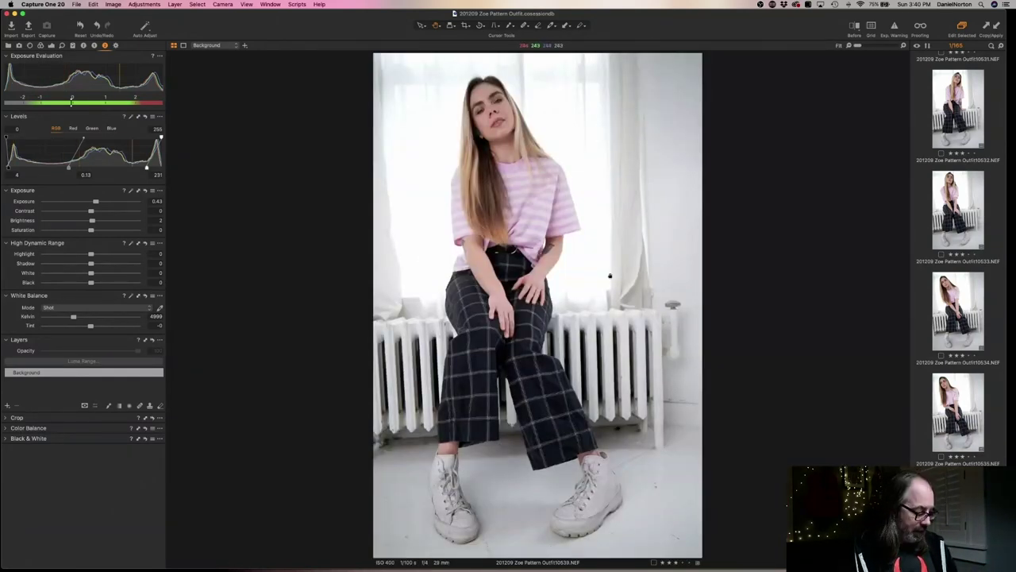
key("Delete")
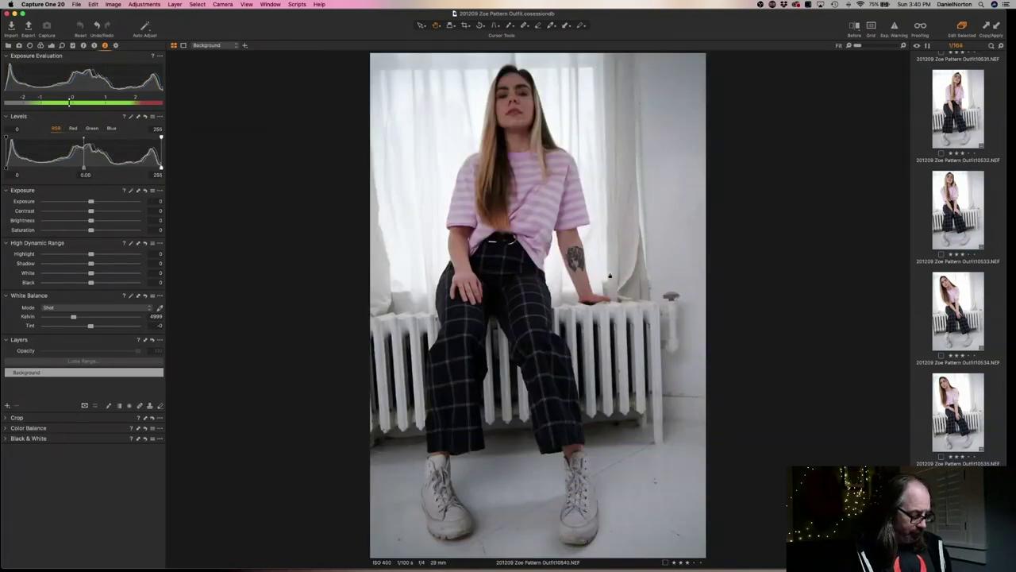
Try the copied adjustments on image 10540, examine the face at 100%, and cull it from the session
key("super+shift+a")
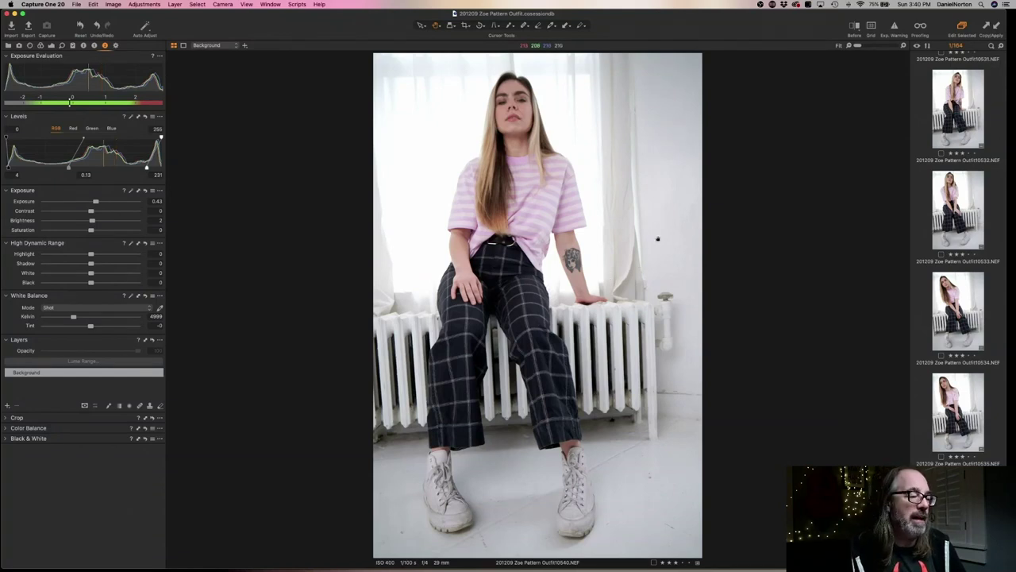
double_click(524, 104)
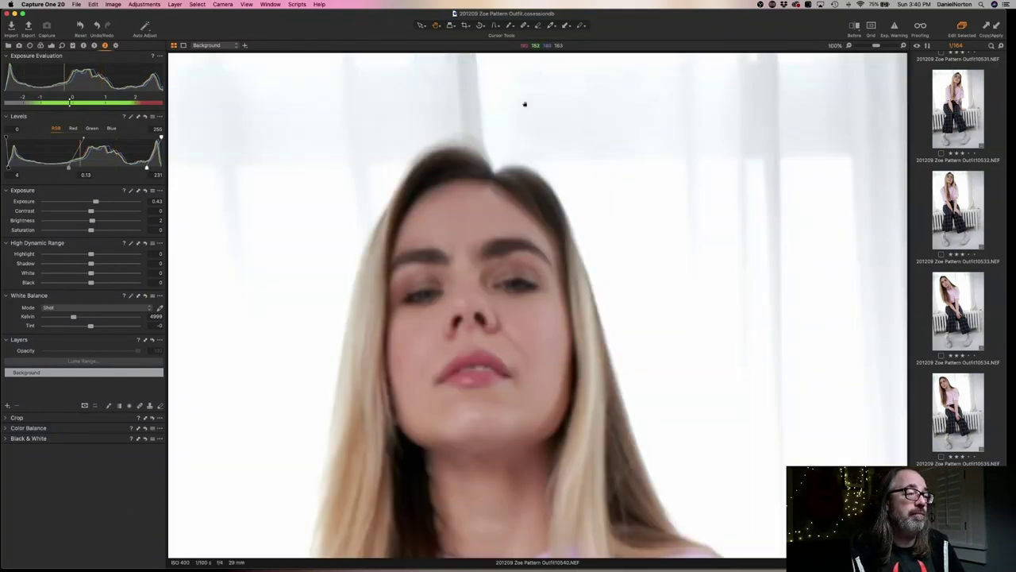
double_click(518, 315)
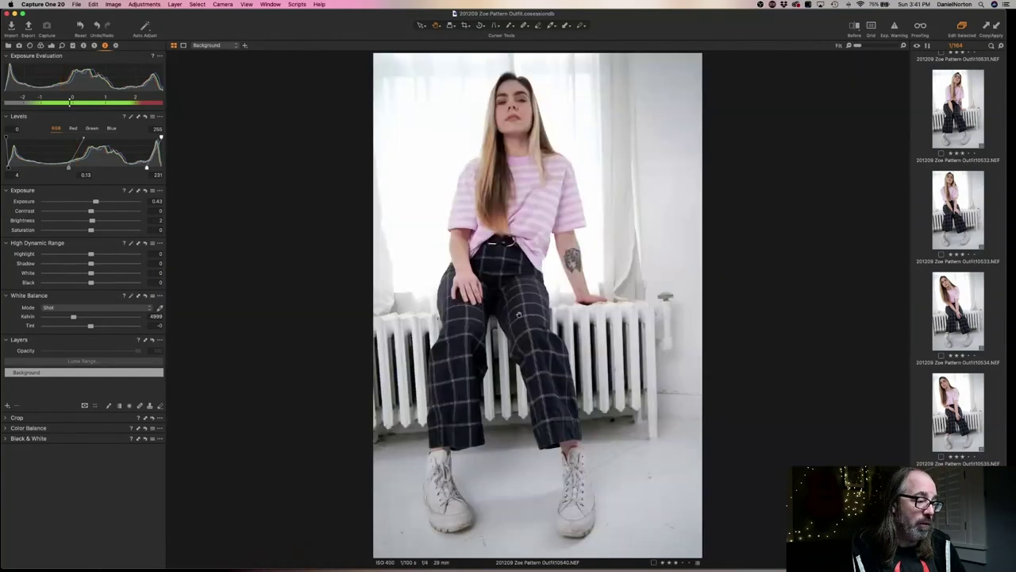
key("Right")
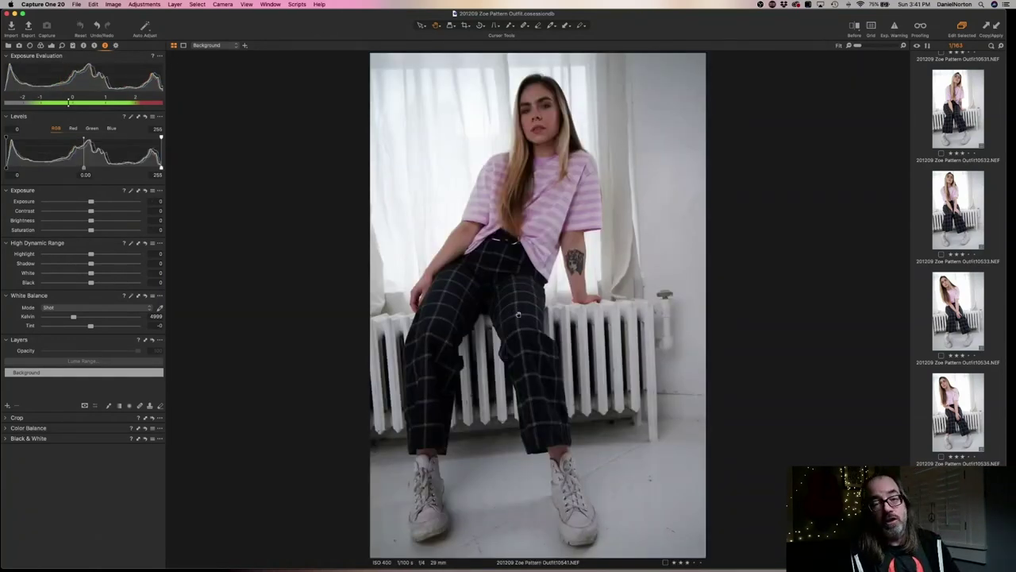
Apply the copied adjustments to image 10541 and inspect the model's face at 100%
key("super+shift+a")
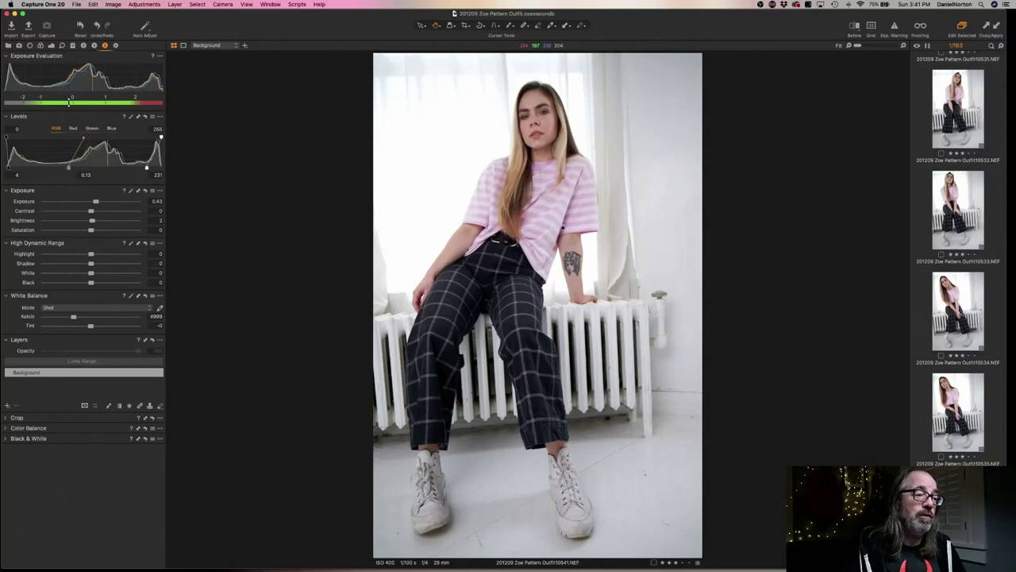
left_click(540, 114)
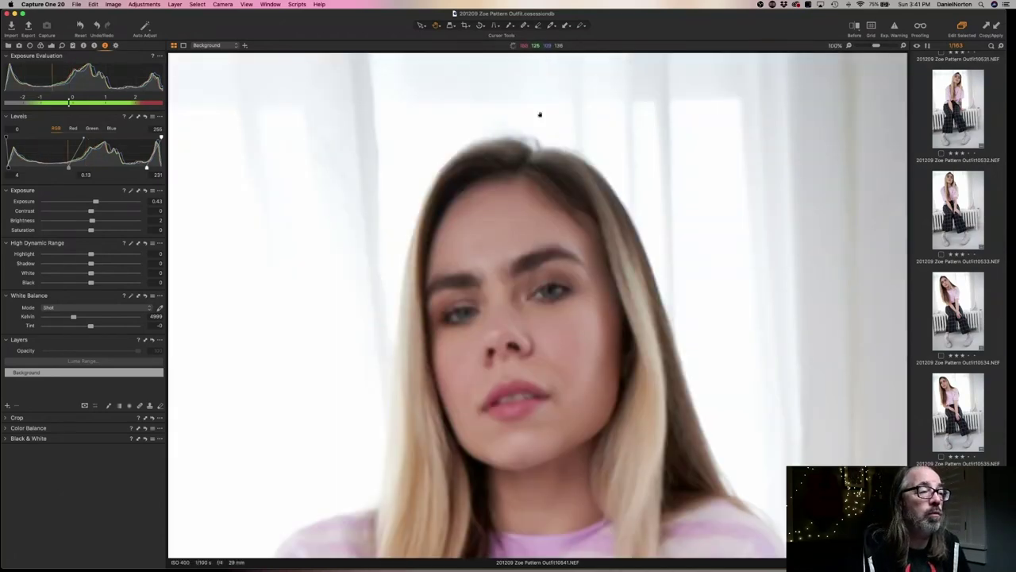
left_click(555, 343)
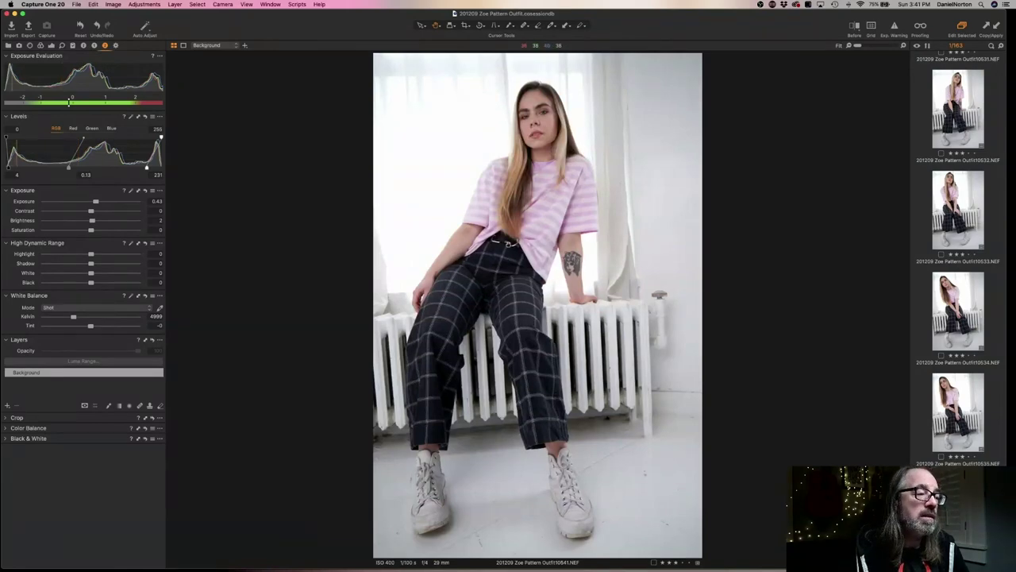
left_click(509, 245)
left_click(547, 316)
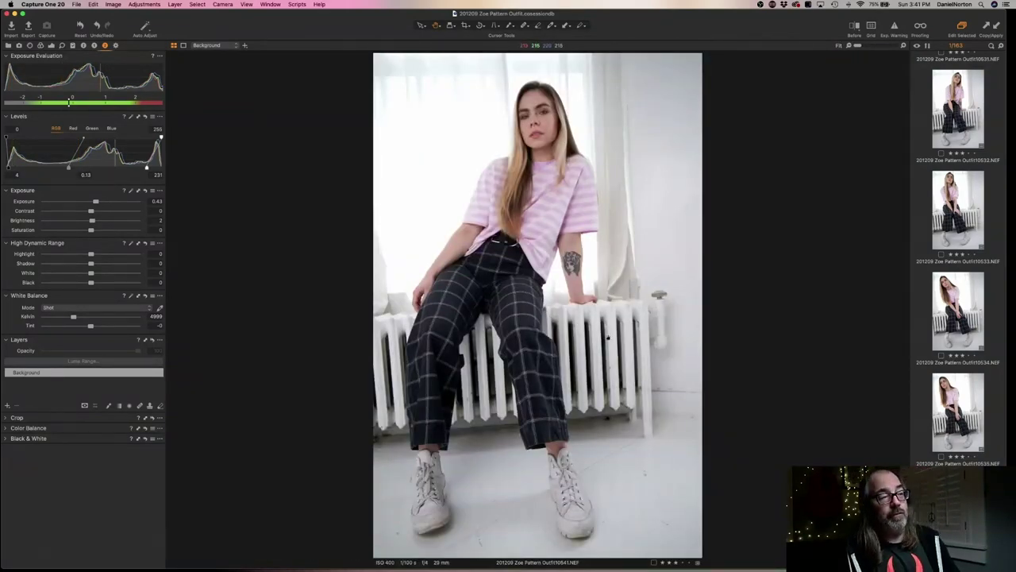
Apply the copied adjustments to images 10542 through 10545
key("Right")
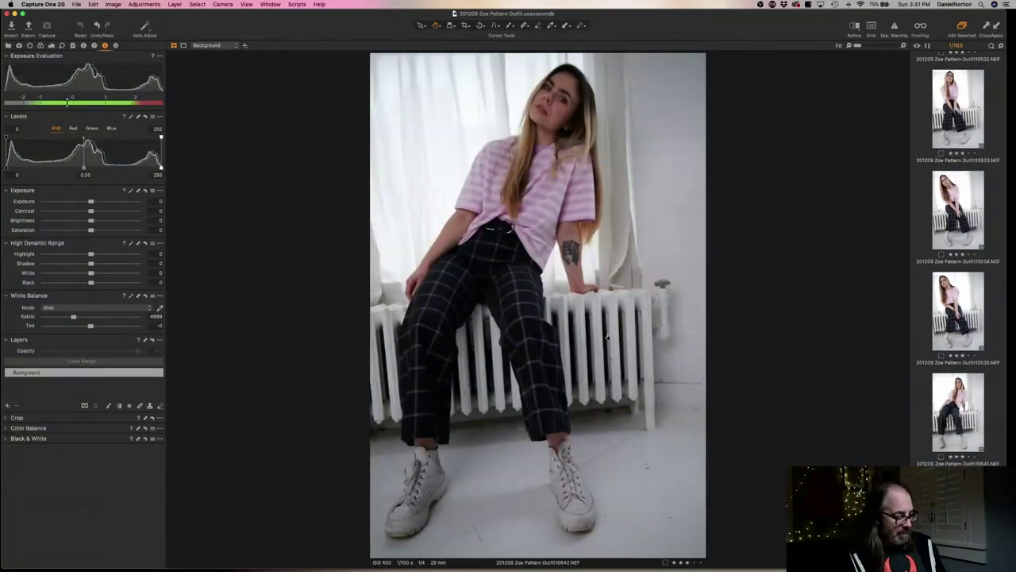
key("super+shift+a")
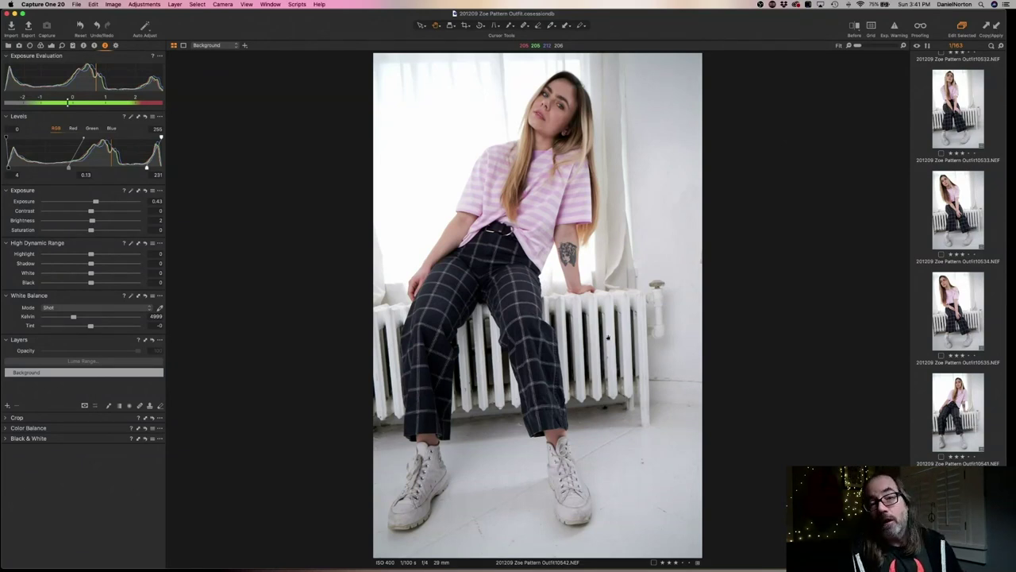
key("Right")
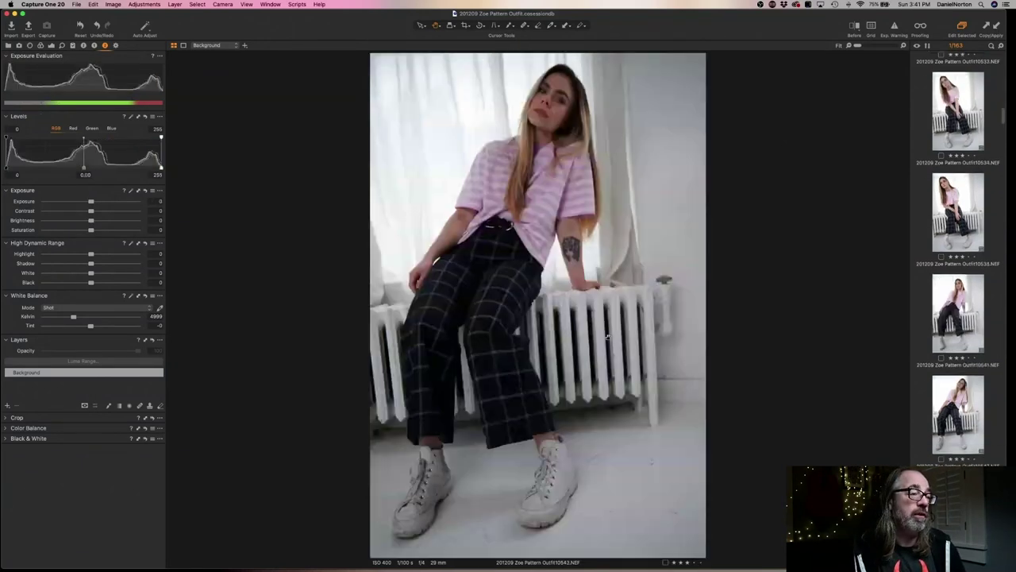
key("super+shift+a")
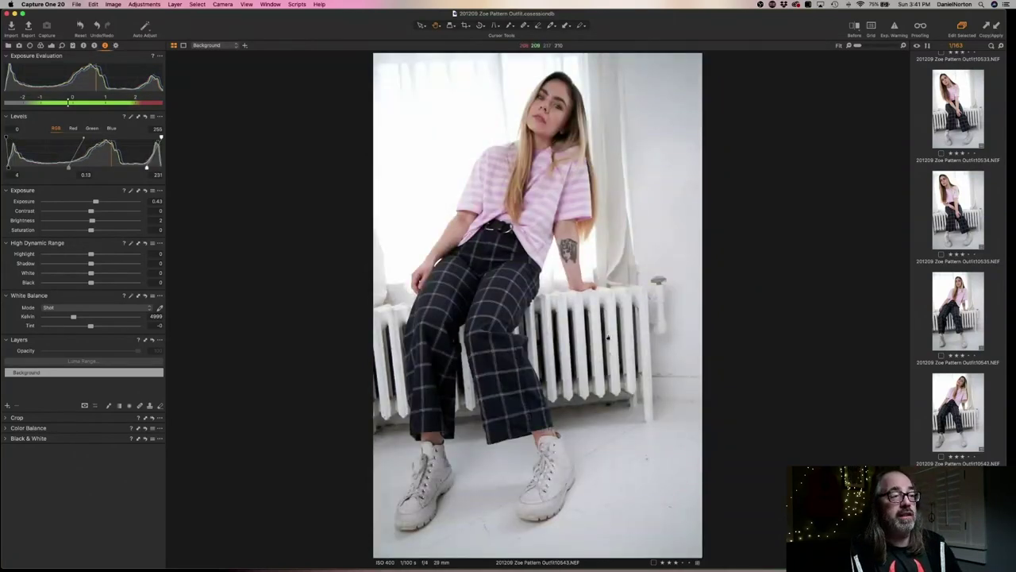
key("Right")
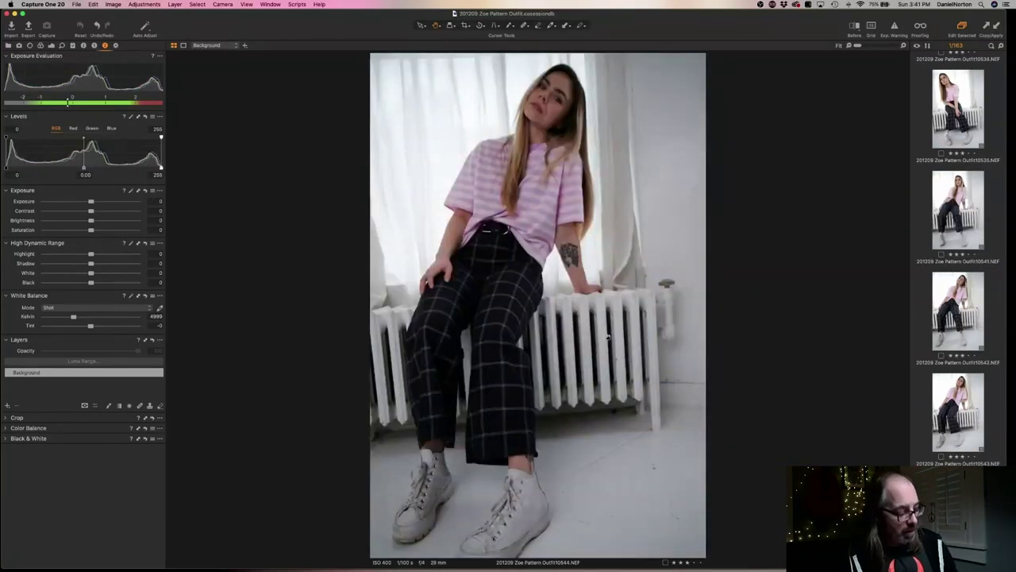
key("super+shift+a")
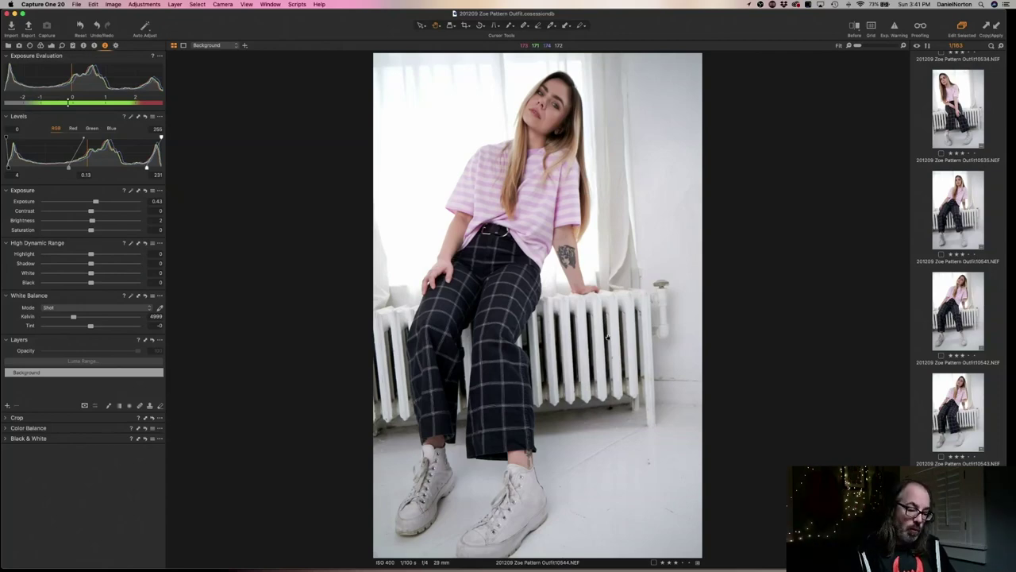
key("Right")
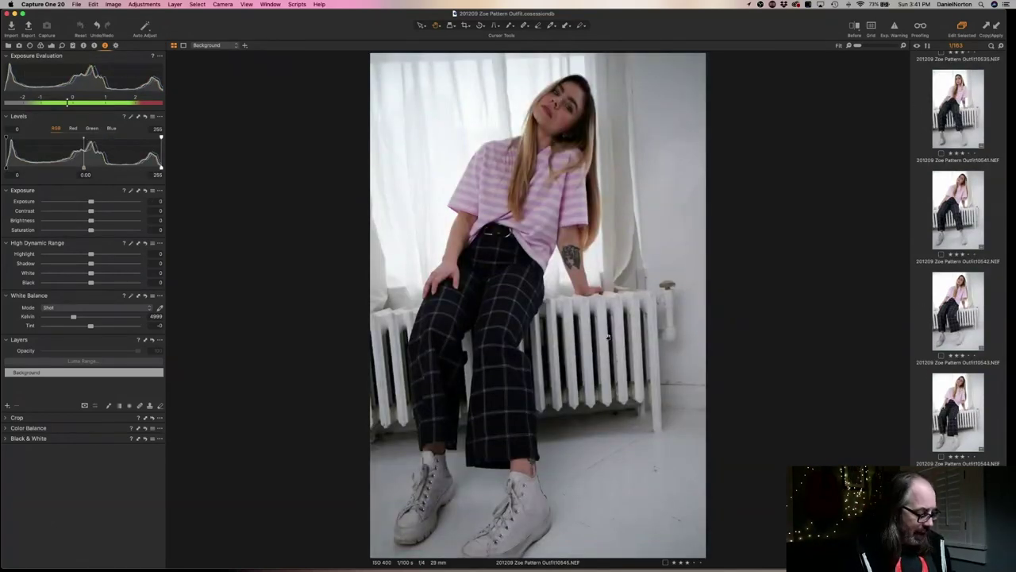
key("super+shift+a")
Compare the model's face in images 10544 and 10545 at 100%, and cull image 10544
key("Right")
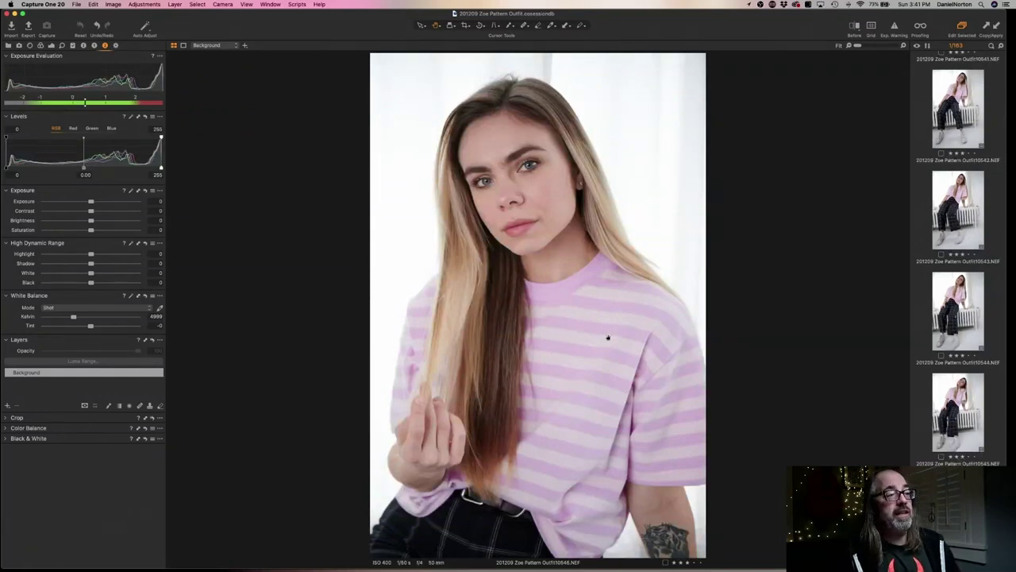
key("Left")
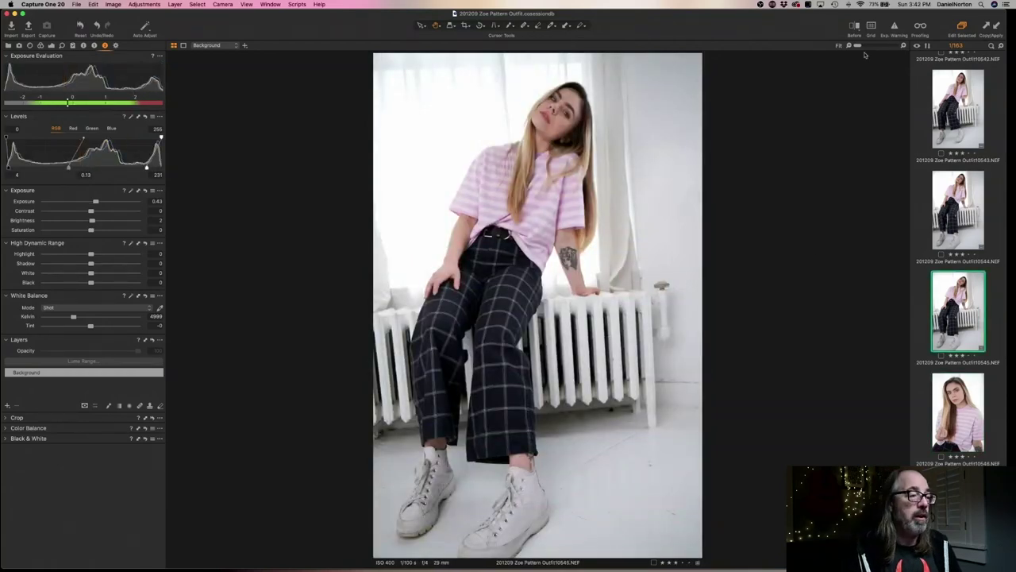
left_click(560, 129)
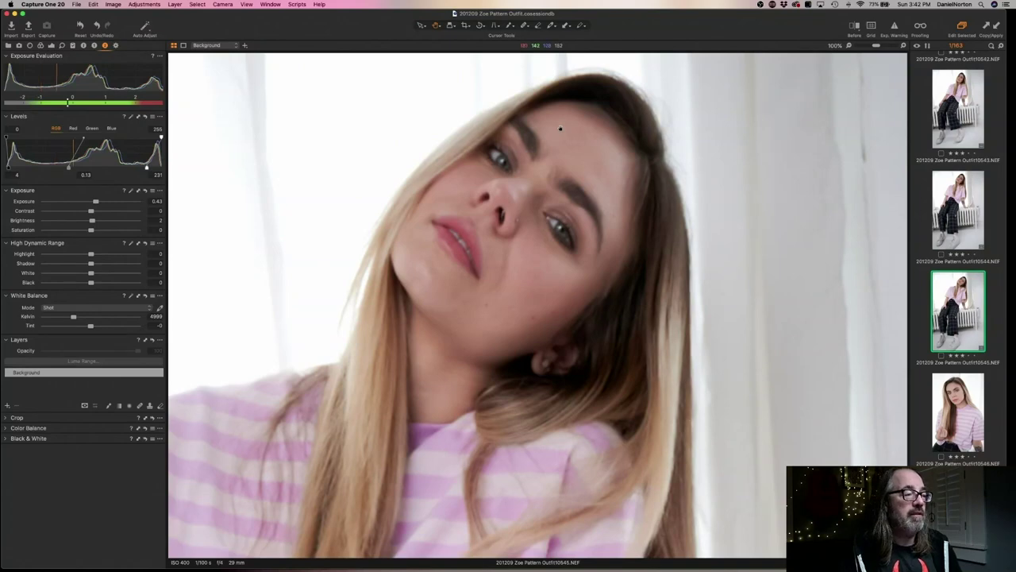
key("Left")
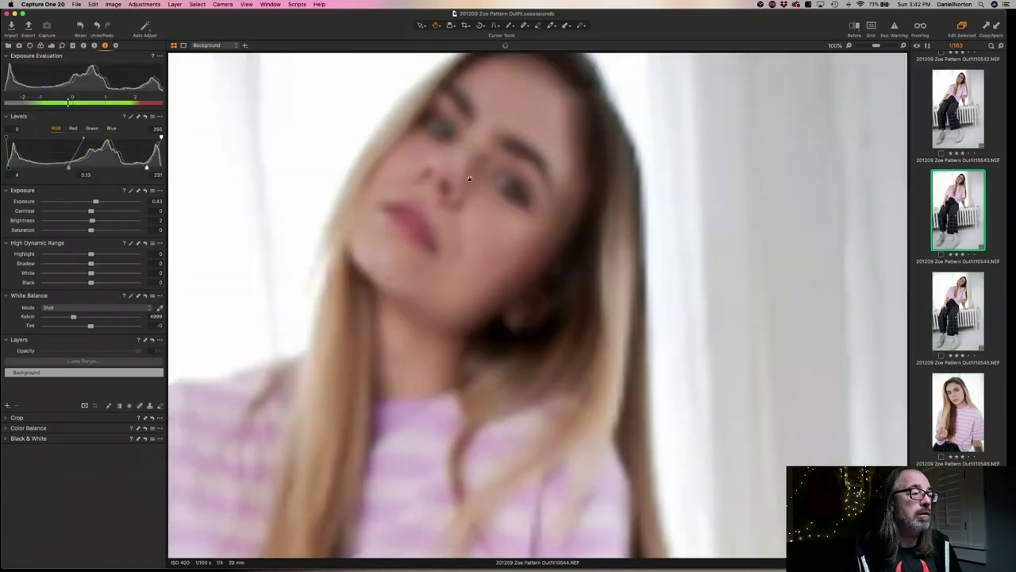
left_click_drag(487, 211, 567, 222)
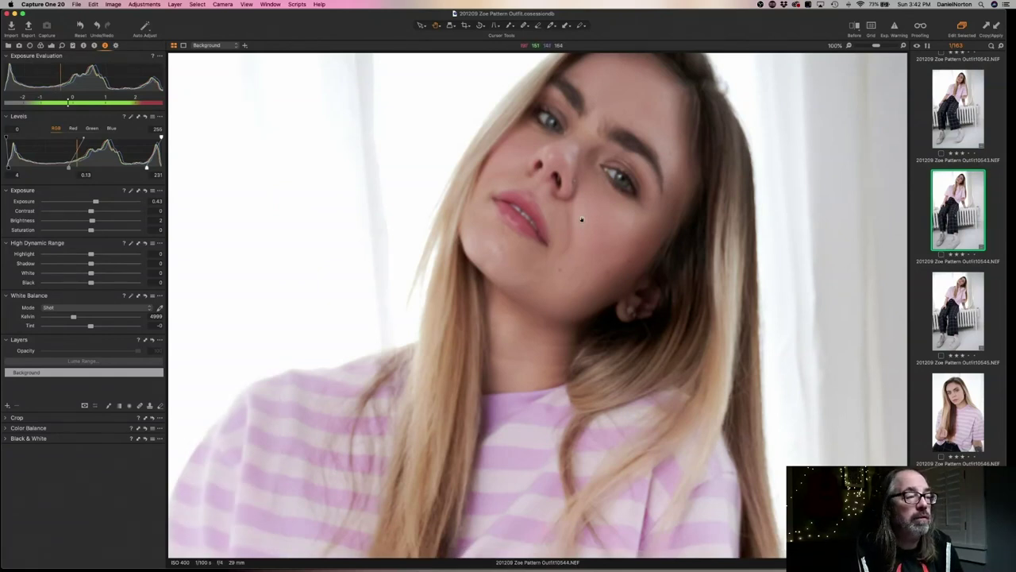
key("Right")
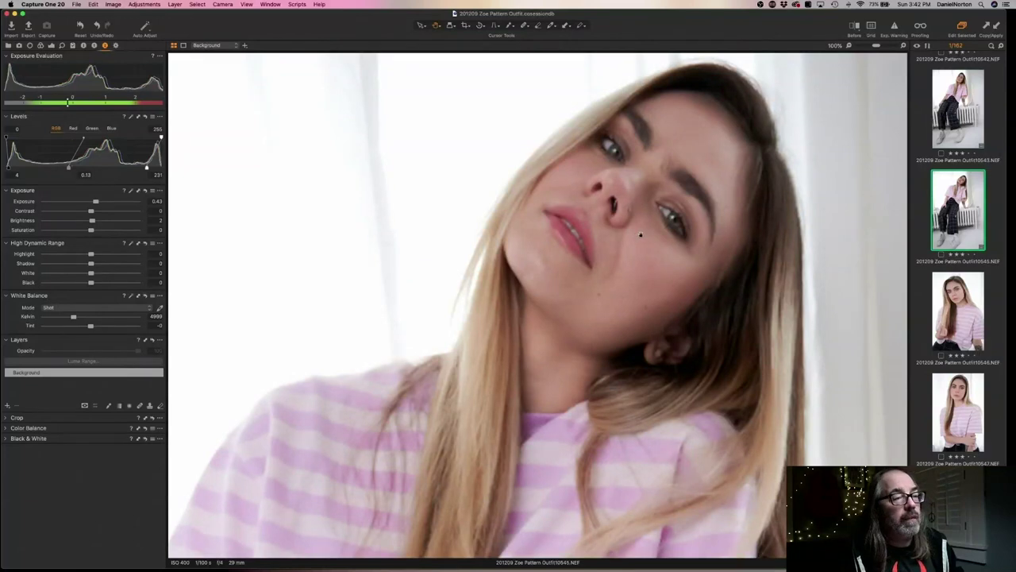
left_click(640, 234)
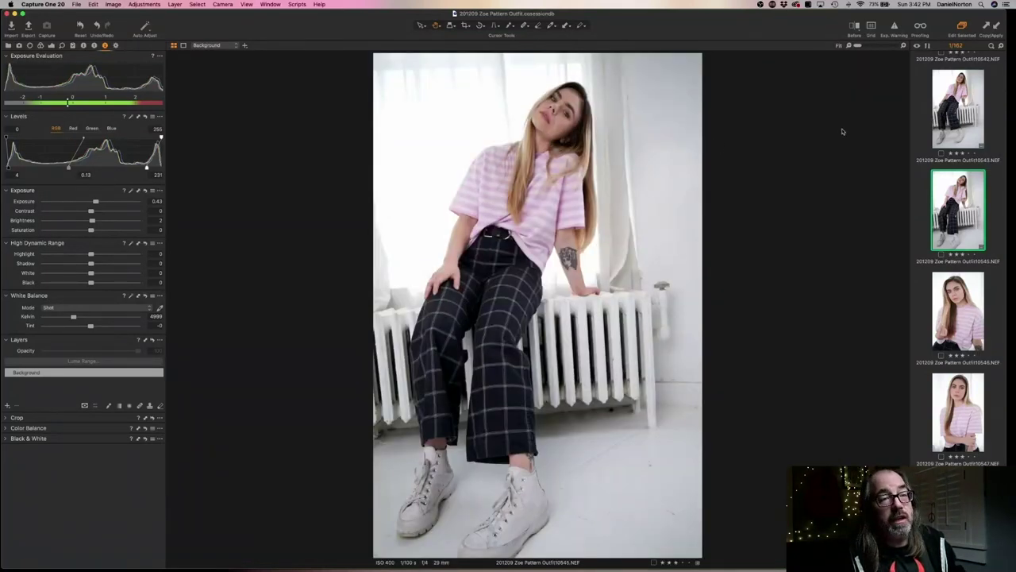
Review the unadjusted close-up portraits from image 10546 through 10552
left_click(956, 320)
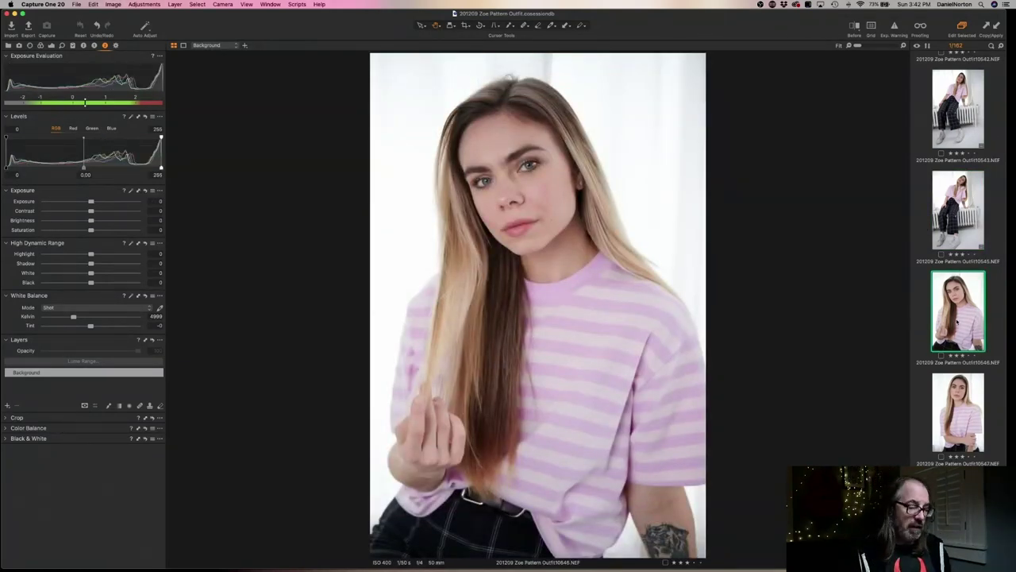
key("Down")
key("Down")
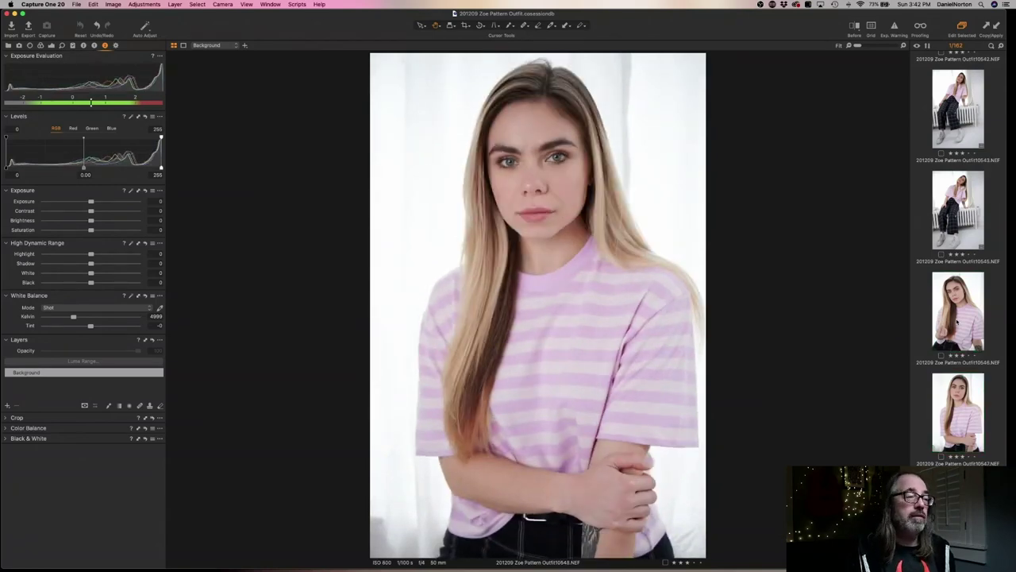
key("Down")
key("Down")
key("Down")
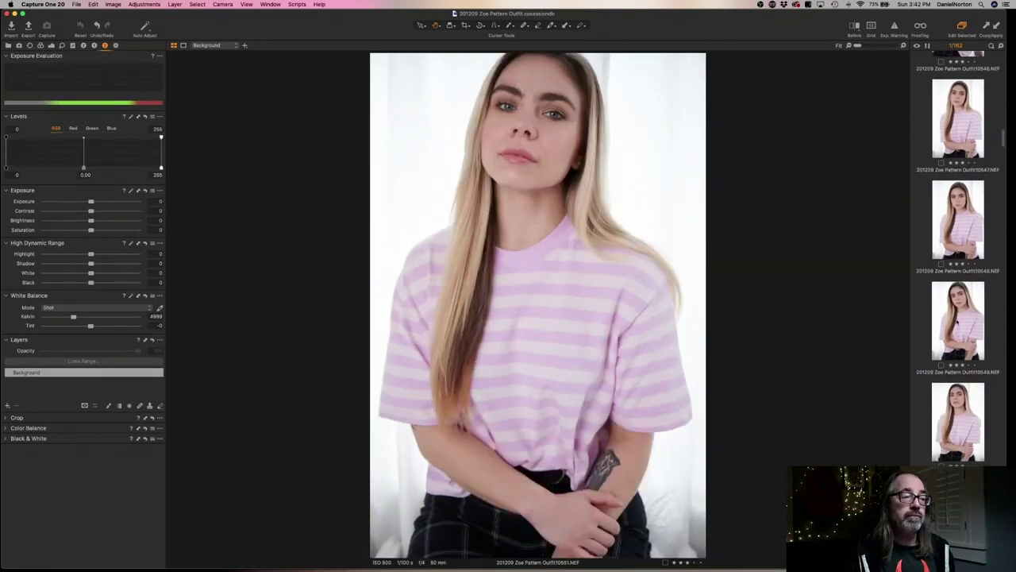
key("Down")
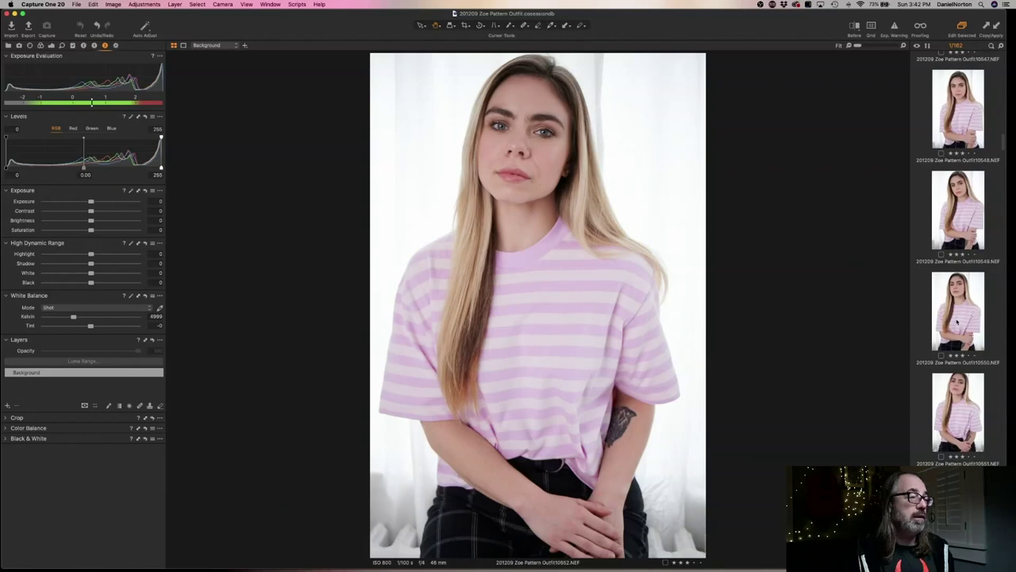
Compare close-up portraits 10549 through 10552, and review the remaining ones up to the full-length image 10561
key("Up")
key("Up")
key("Up")
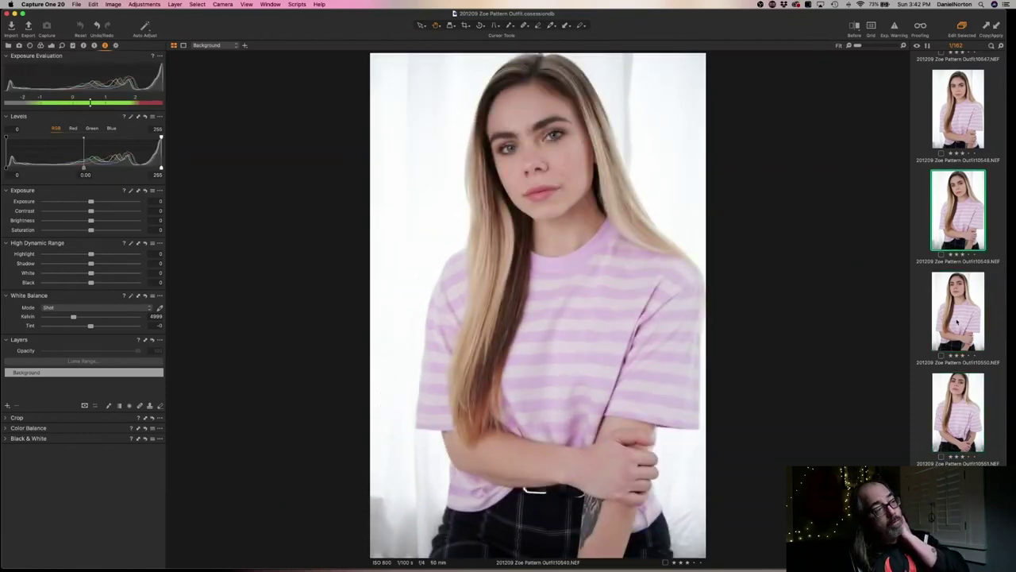
key("Down")
key("Down")
key("Down")
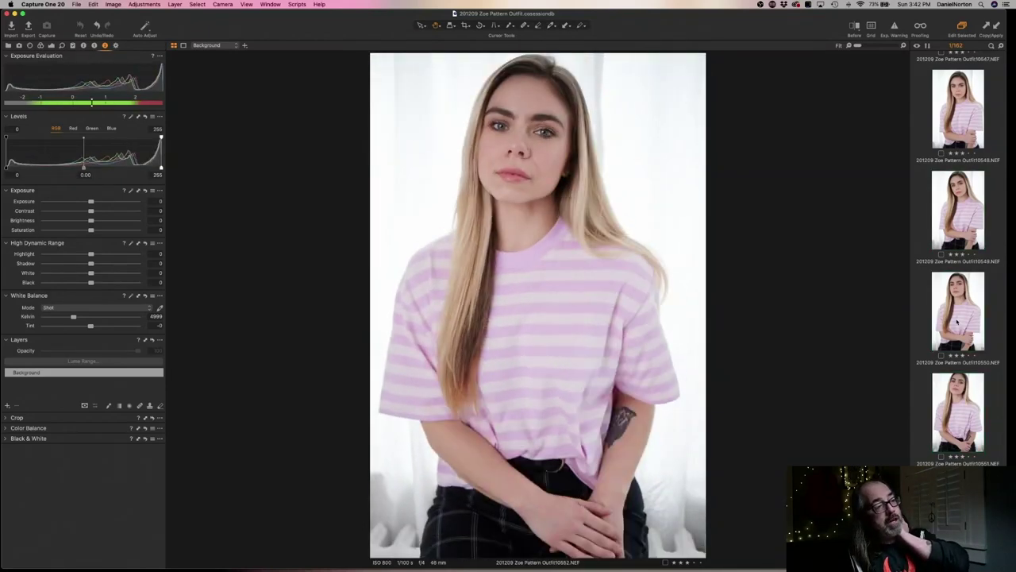
key("Down")
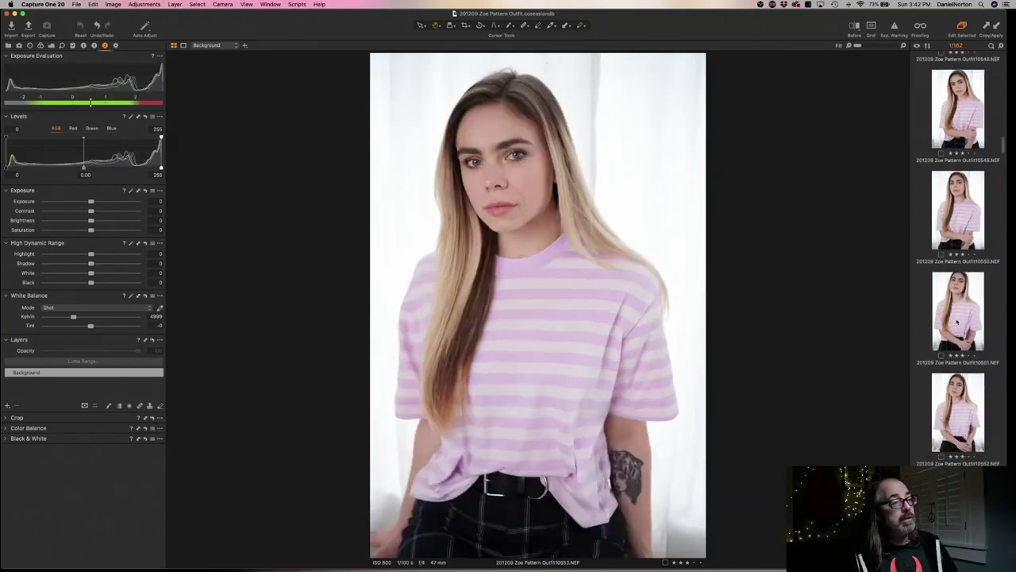
key("Down")
key("Down")
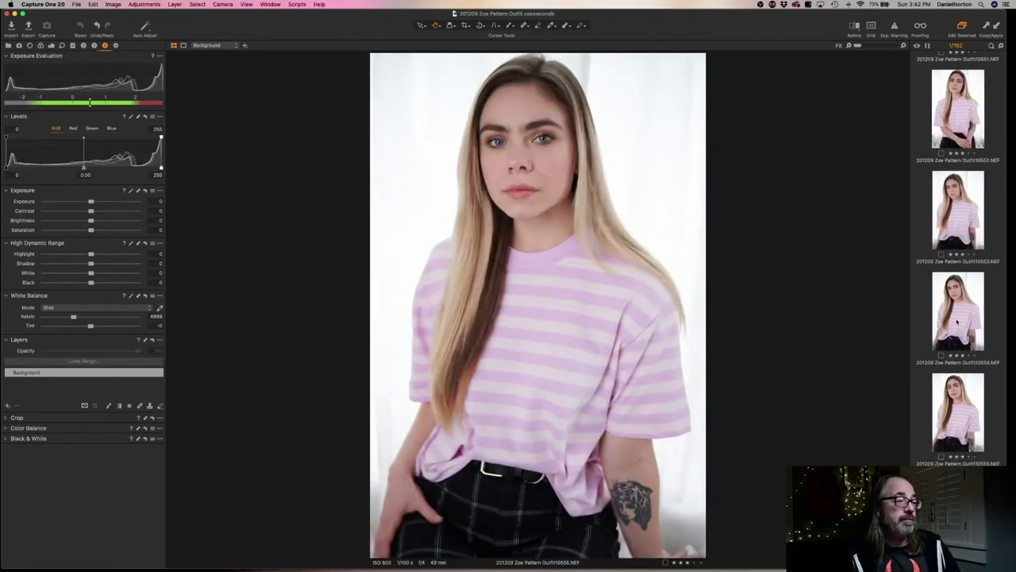
key("Down")
key("Down")
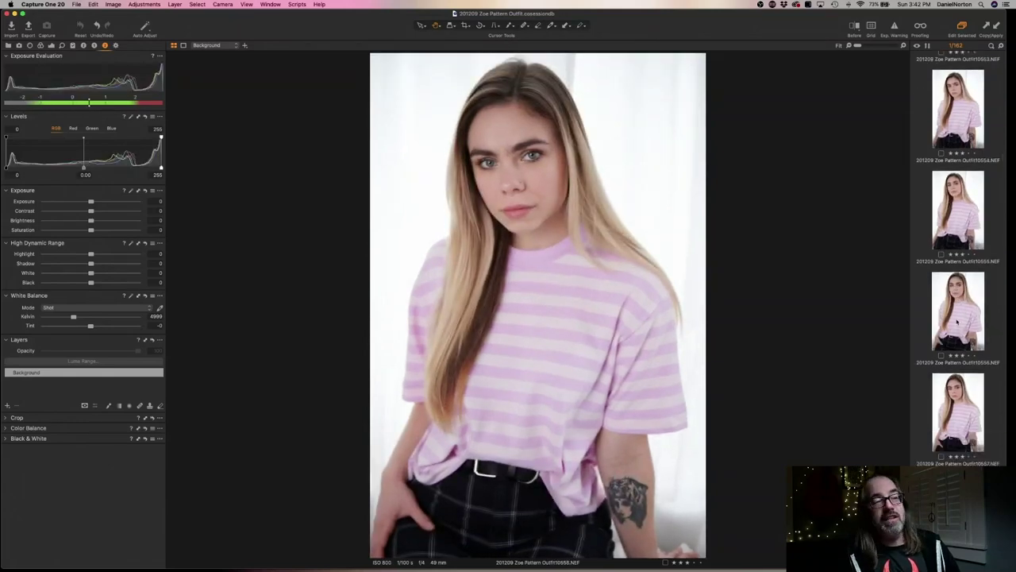
key("Down")
key("Down")
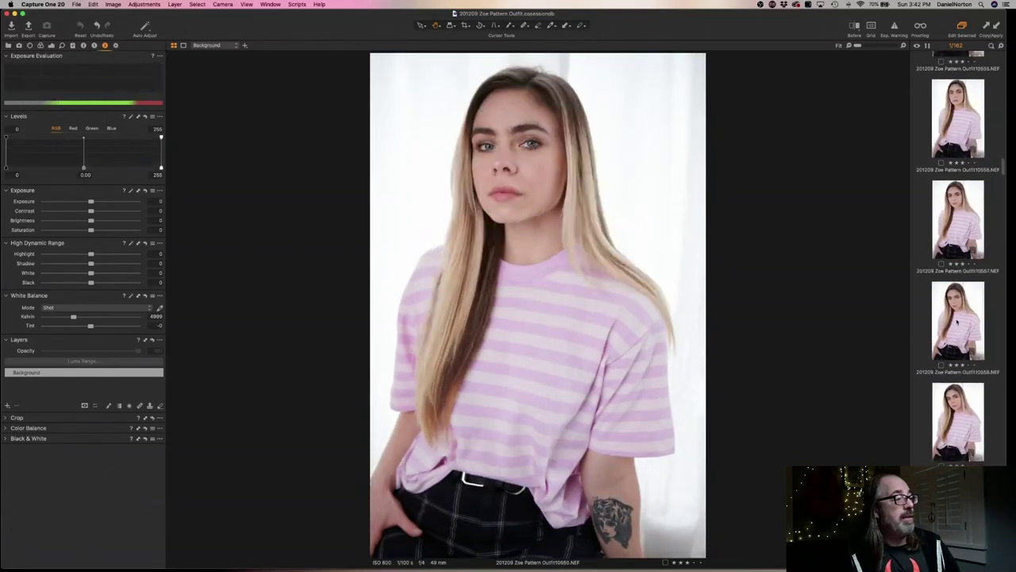
key("Down")
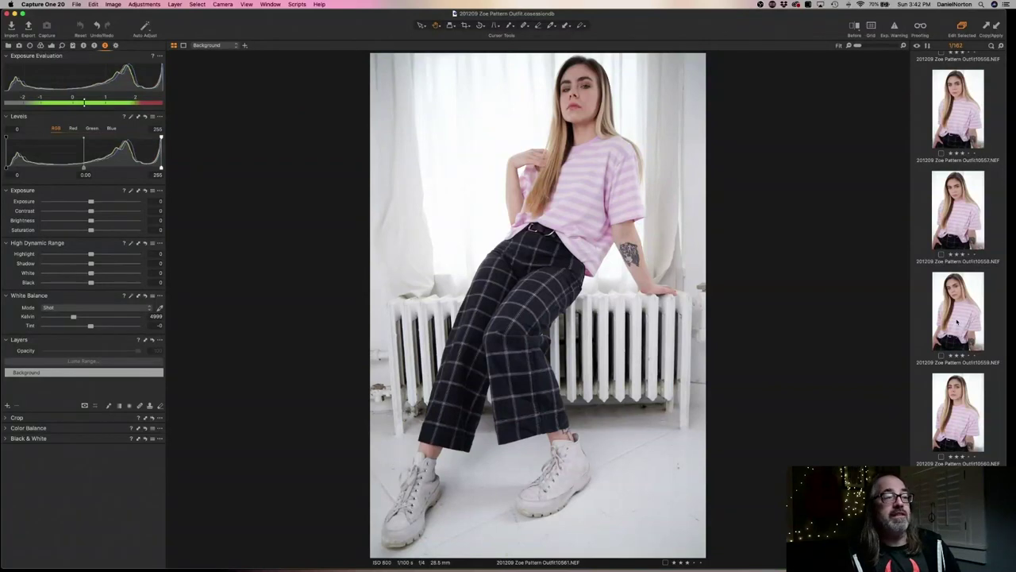
Compare close-up image 10560 with full-length image 10561 side by side, inspecting the model in 10561 at 50%
key("super+shift+a")
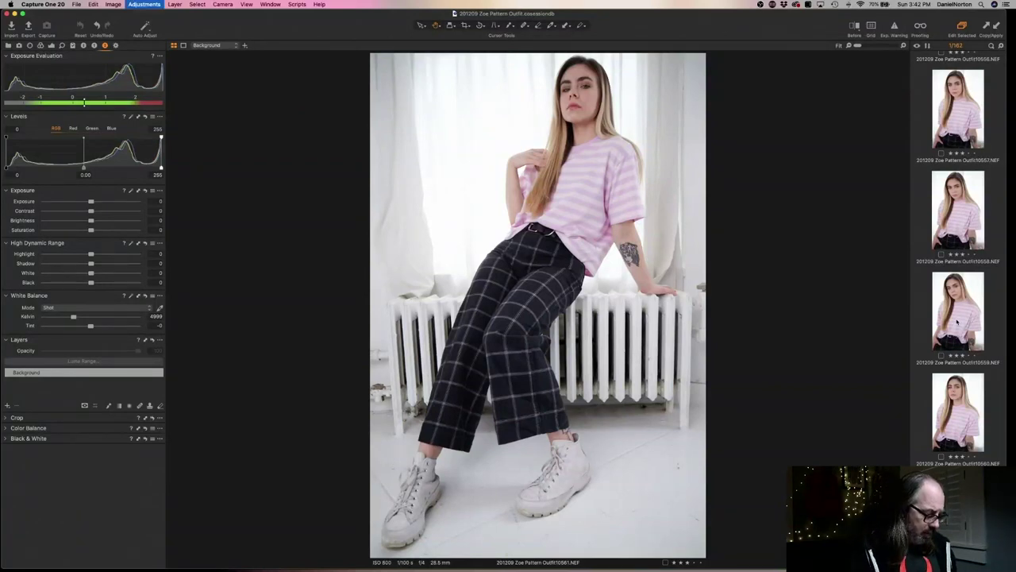
key("super+z")
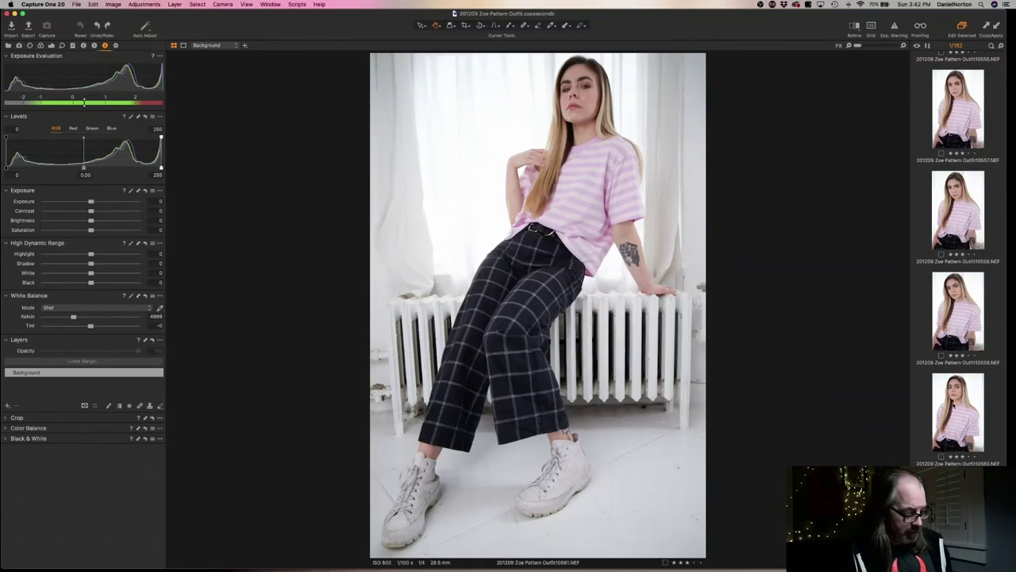
left_click(953, 403, "super")
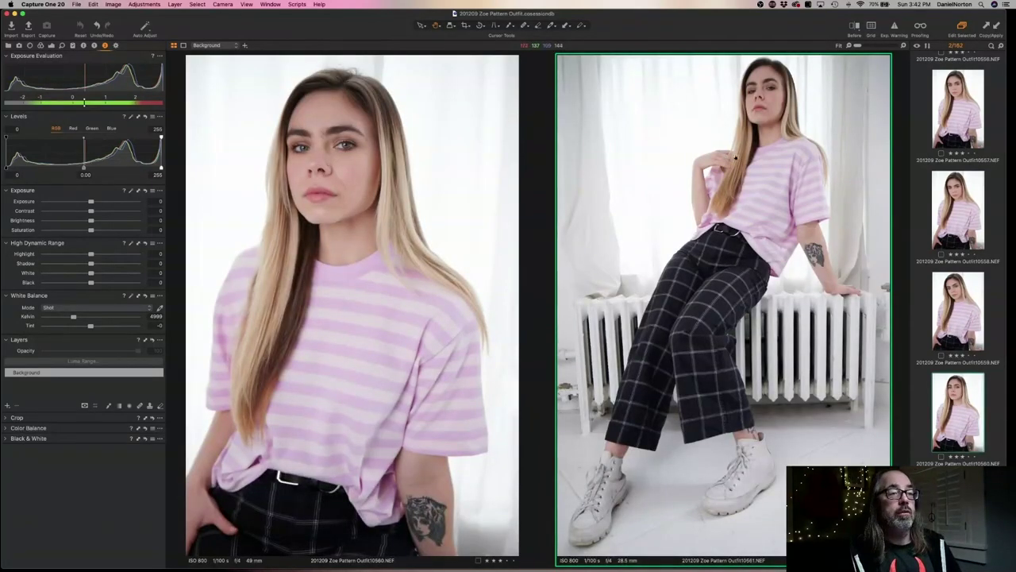
scroll(735, 155, "up", 5)
scroll(728, 277, "up", 3)
scroll(738, 279, "down", 5)
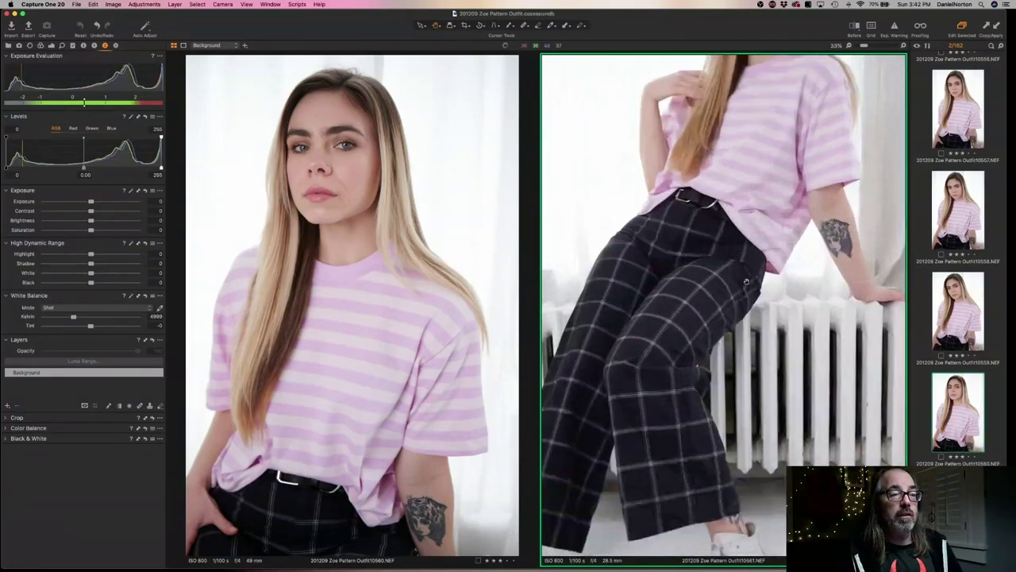
scroll(746, 281, "down", 3)
scroll(751, 274, "up", 2)
scroll(754, 268, "up", 2)
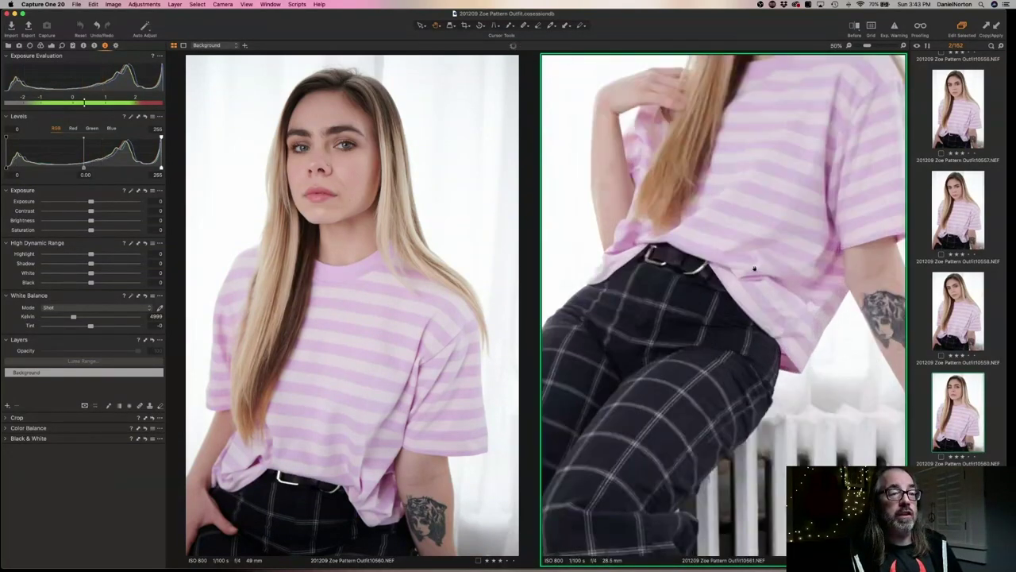
scroll(754, 268, "down", 3)
scroll(762, 368, "up", 2)
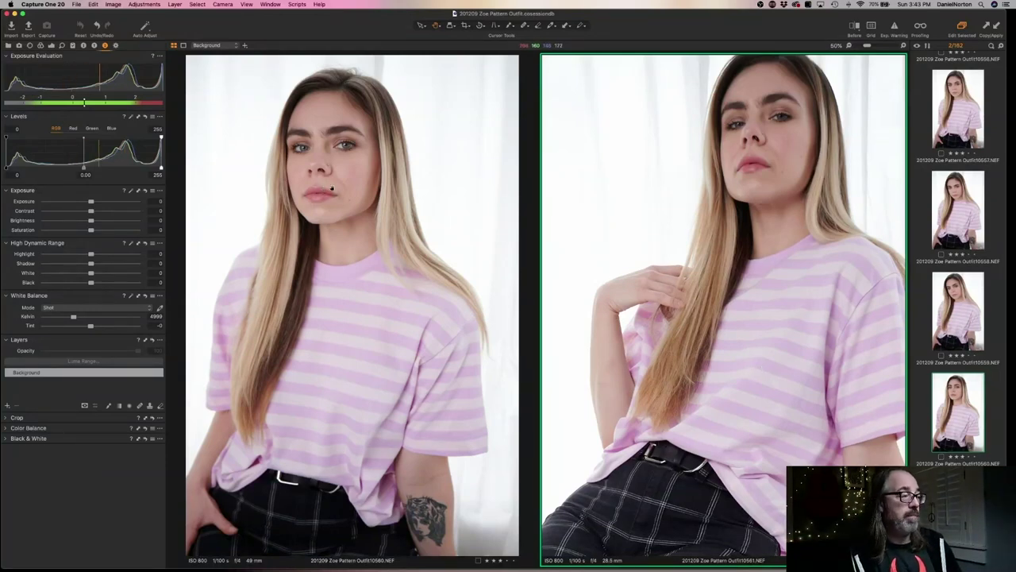
scroll(781, 211, "down", 3)
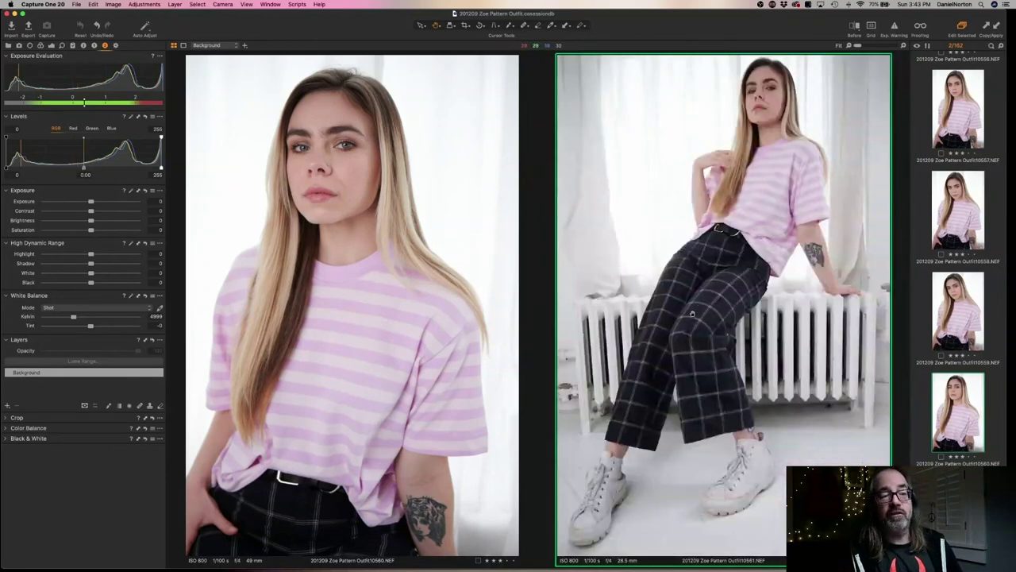
left_click(343, 393)
left_click_drag(344, 394, 385, 392)
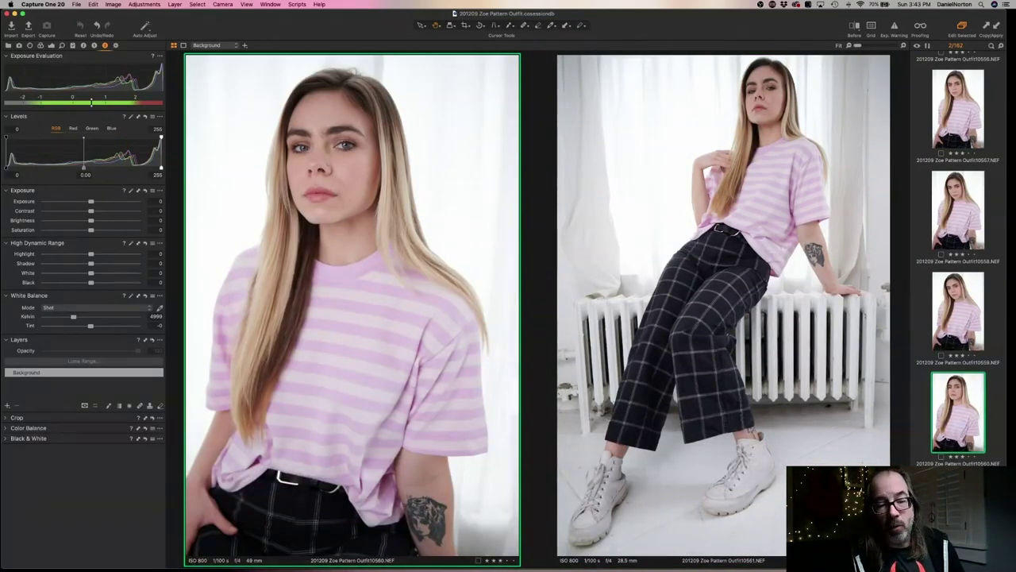
left_click(763, 417)
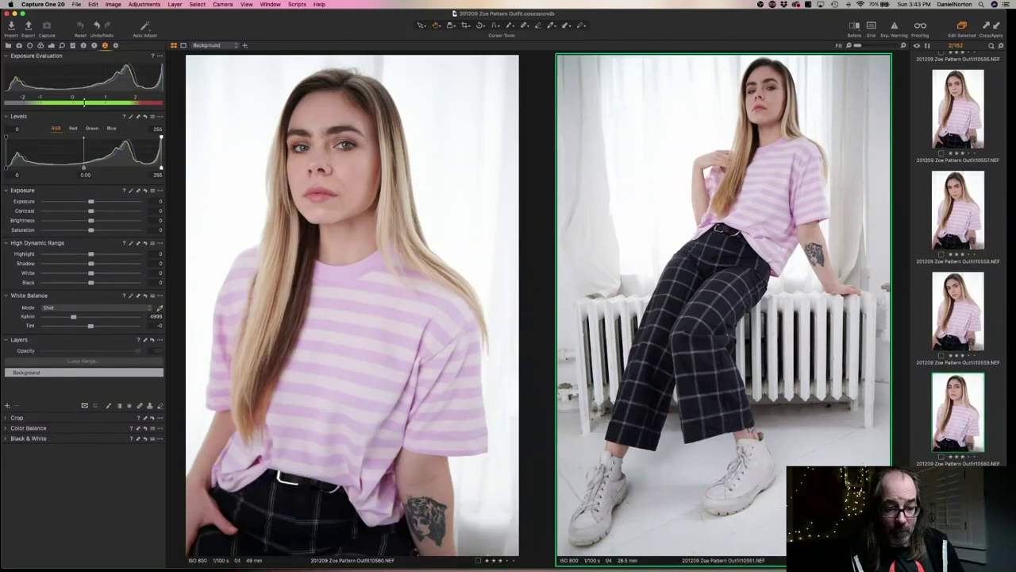
Set the RGB levels of full-length image 10561 to shadow 16, midtone 0.03 and highlight 242
key("Right")
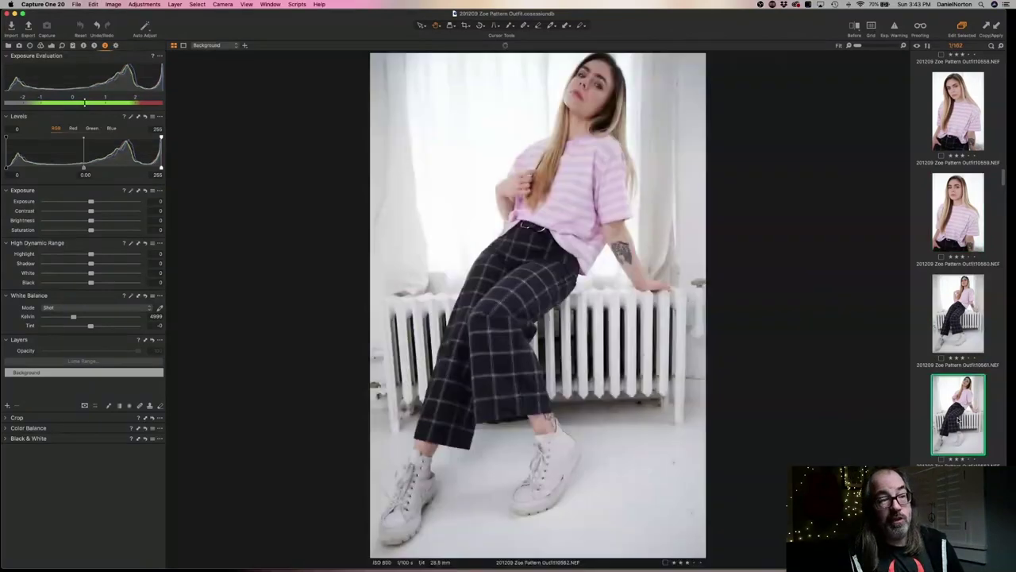
key("Left")
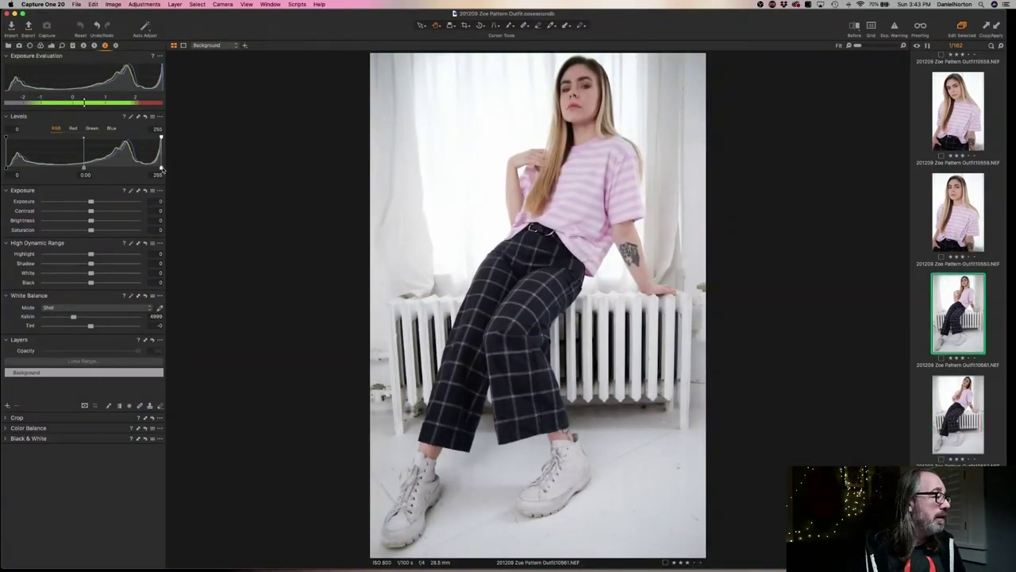
left_click_drag(161, 169, 152, 168)
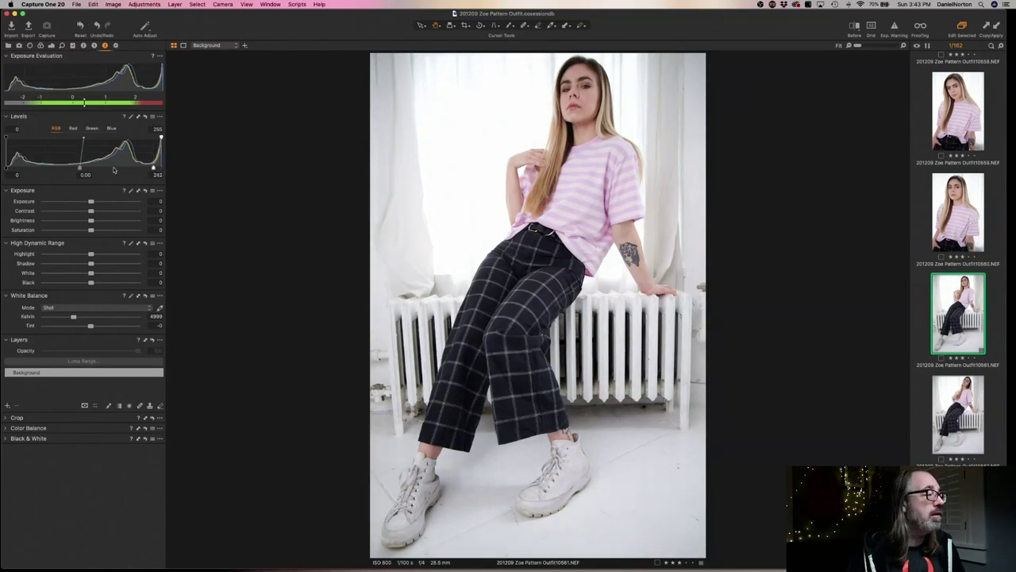
left_click_drag(79, 167, 77, 166)
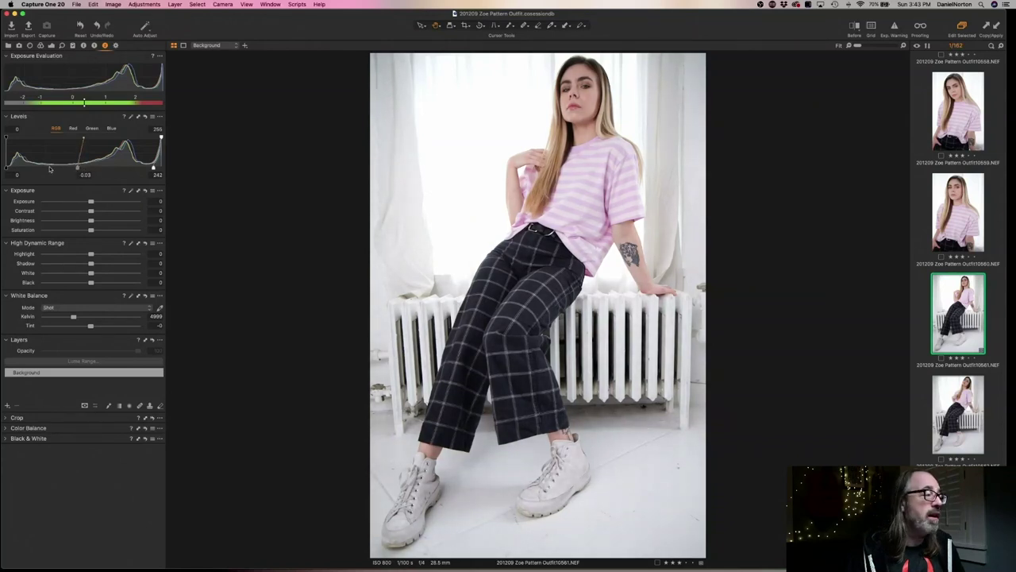
left_click_drag(5, 166, 15, 166)
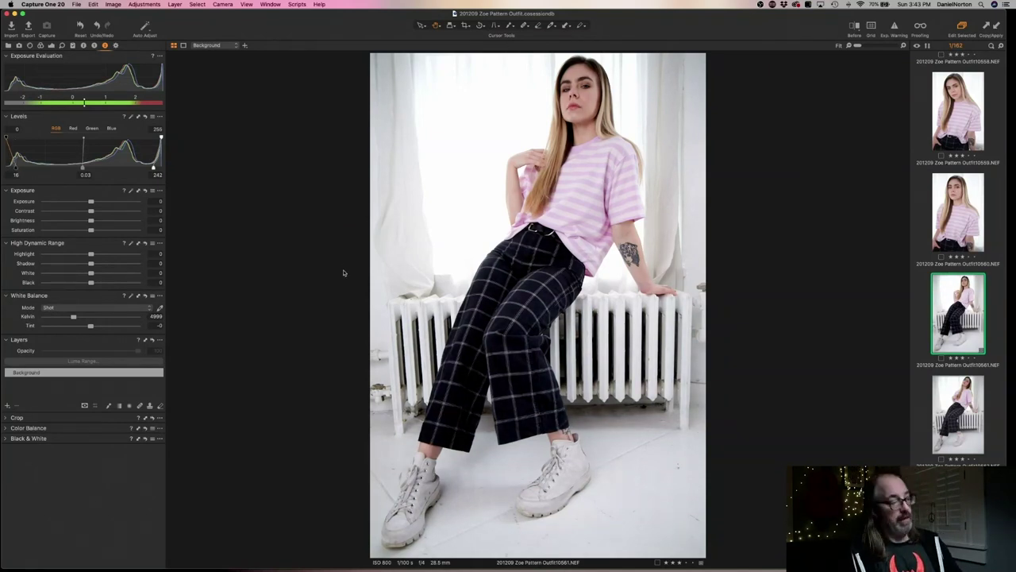
Copy the levels adjustment from image 10561 and apply it to images 10562 through 10565
key("Right")
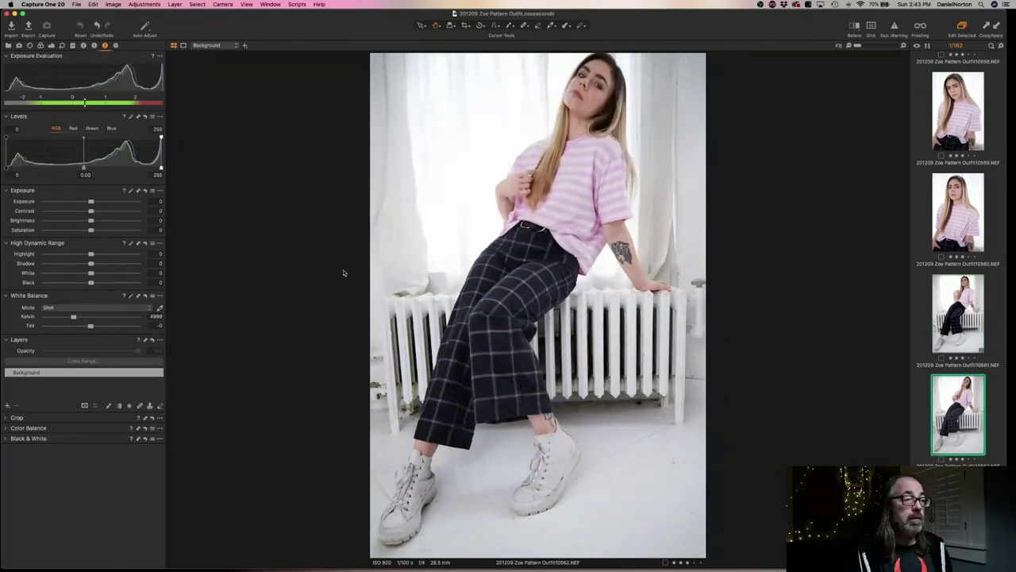
key("Right")
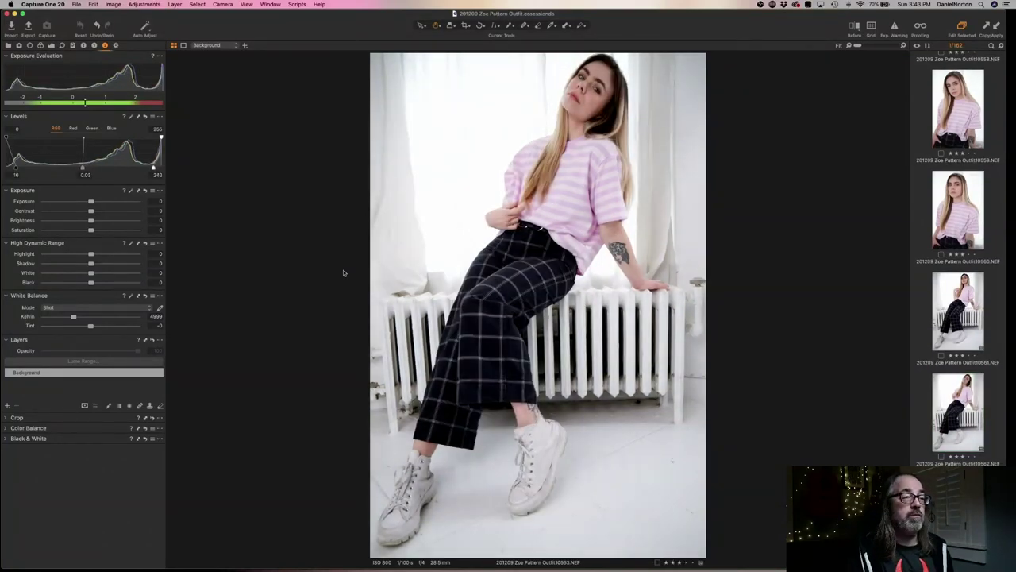
key("Right")
key("super+shift+l")
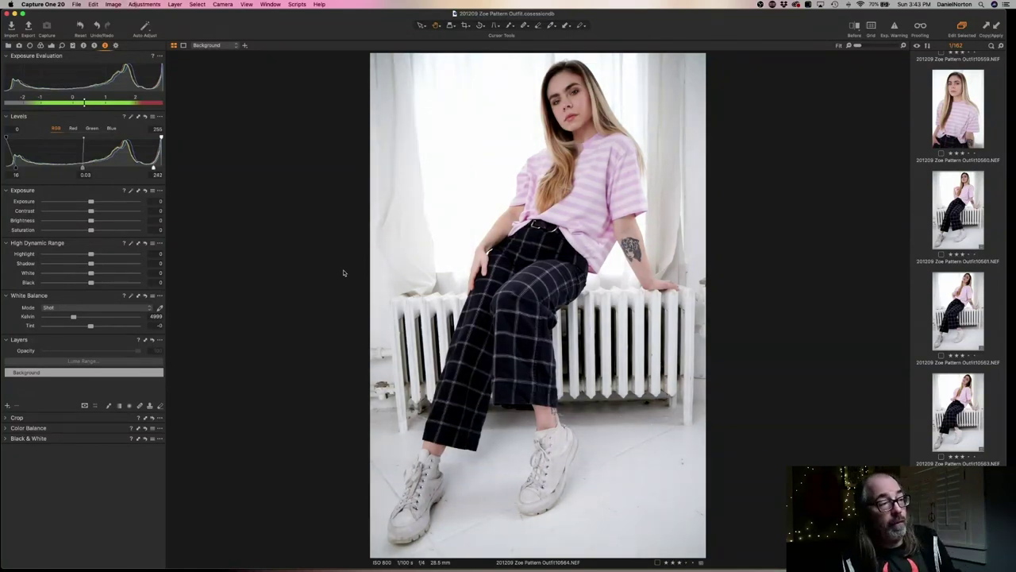
key("Right")
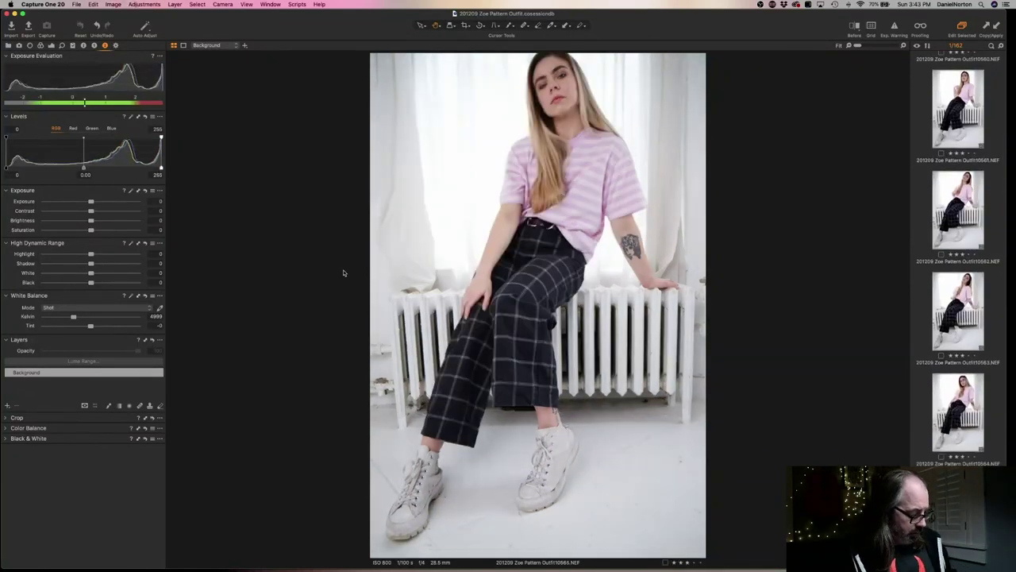
key("super+shift+l")
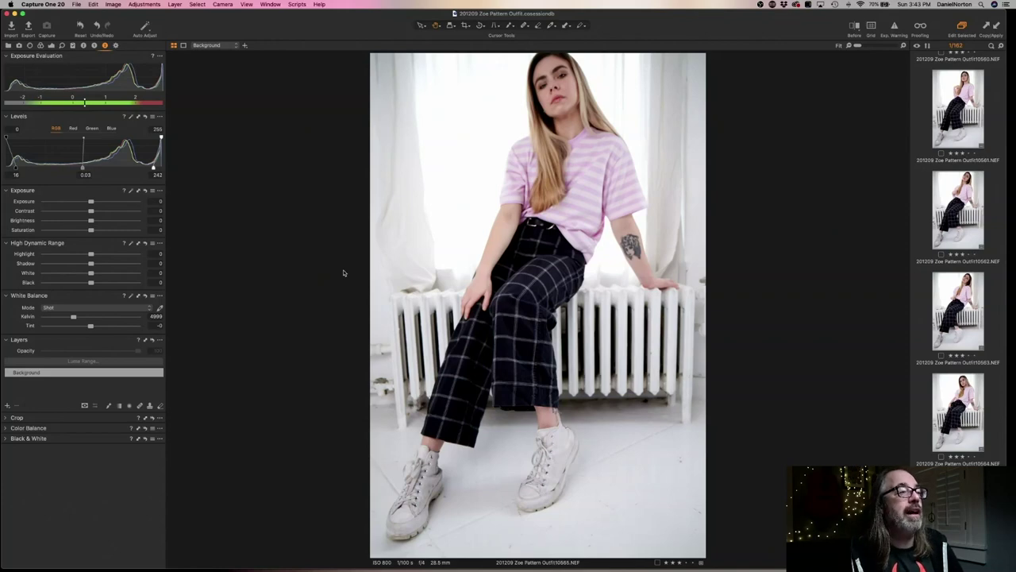
Cull images 10565 and 10566 from the three-star set
key("Right")
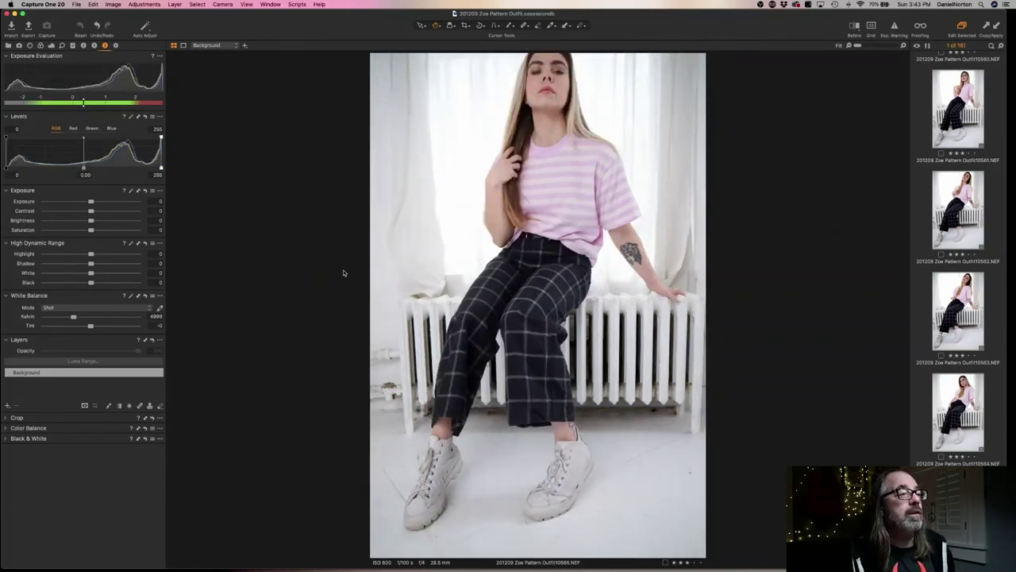
key("super+shift+l")
key("Right")
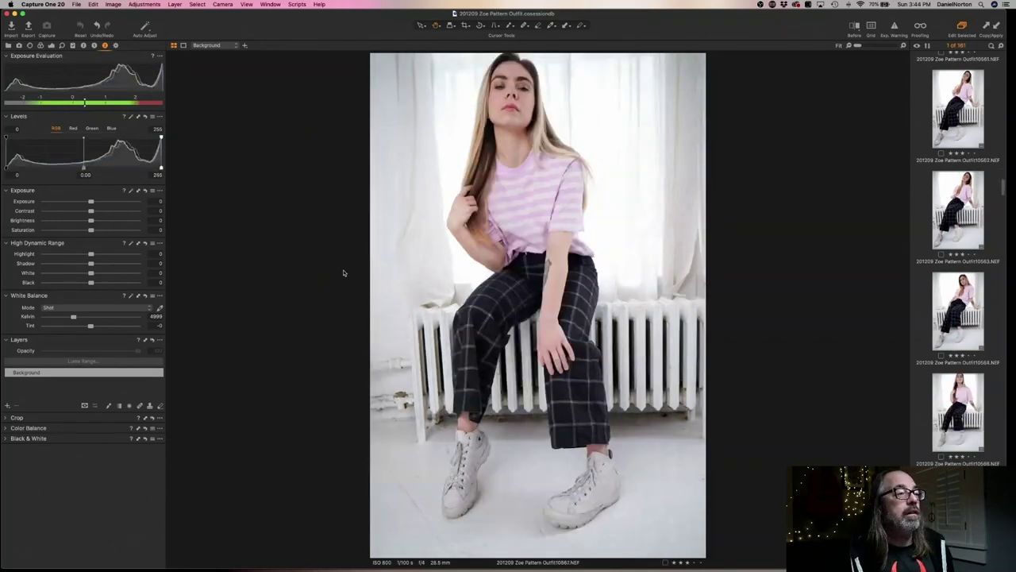
Compare full-length images 10567 and 10568, and return to the thumbnails of the close-up portraits
key("Left")
key("Right")
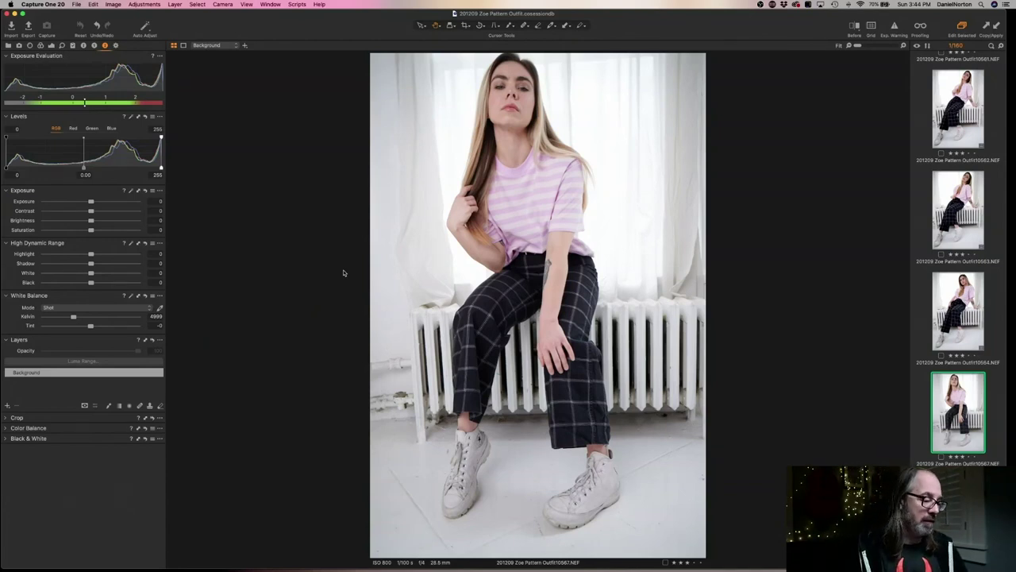
key("Right")
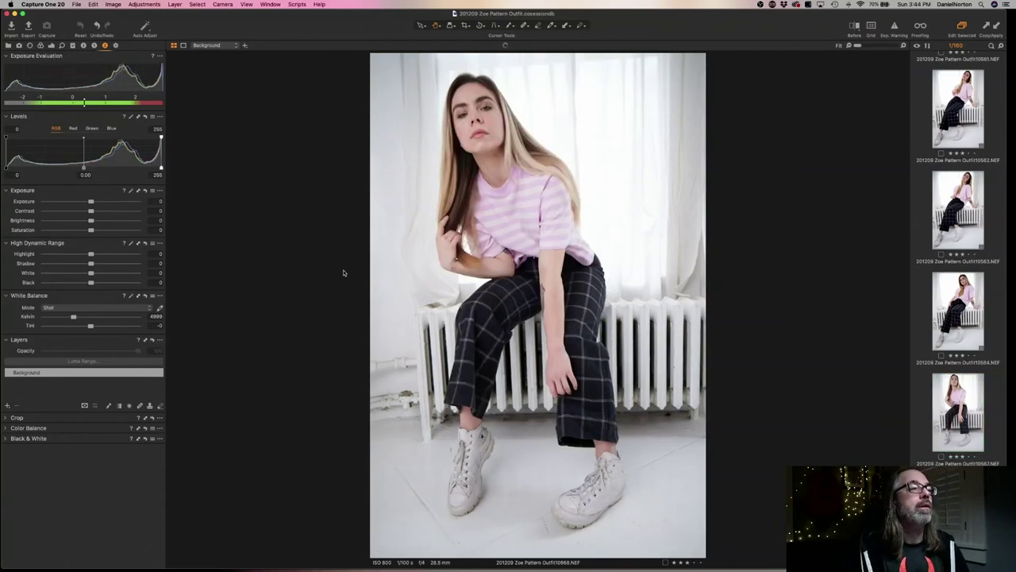
key("Left")
key("Right")
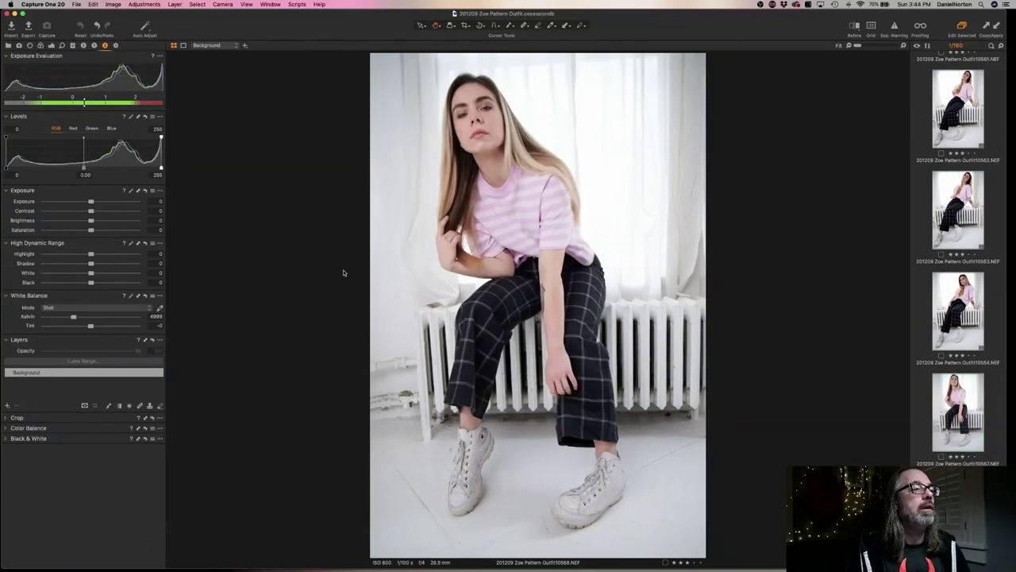
key("Left")
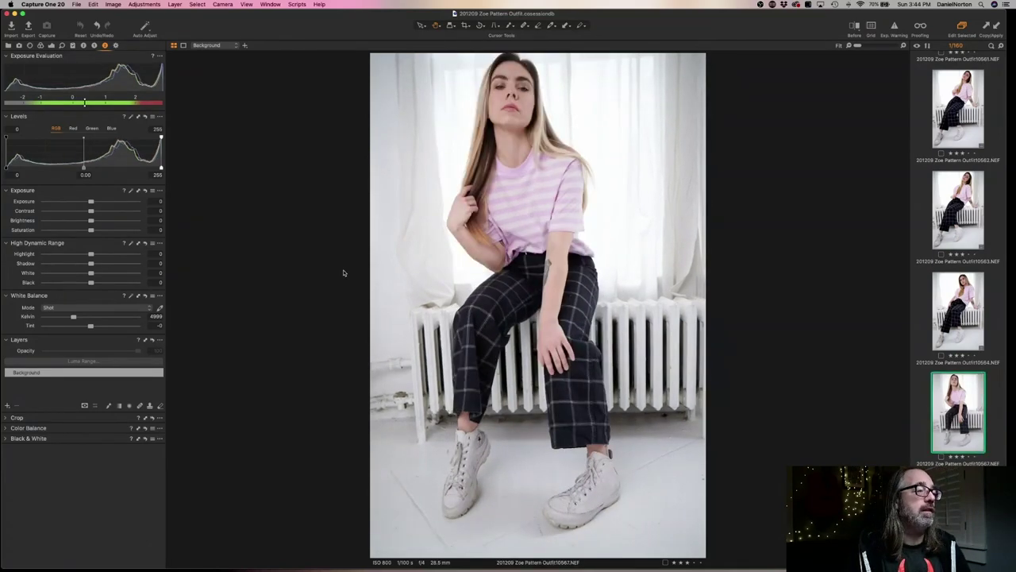
key("Right")
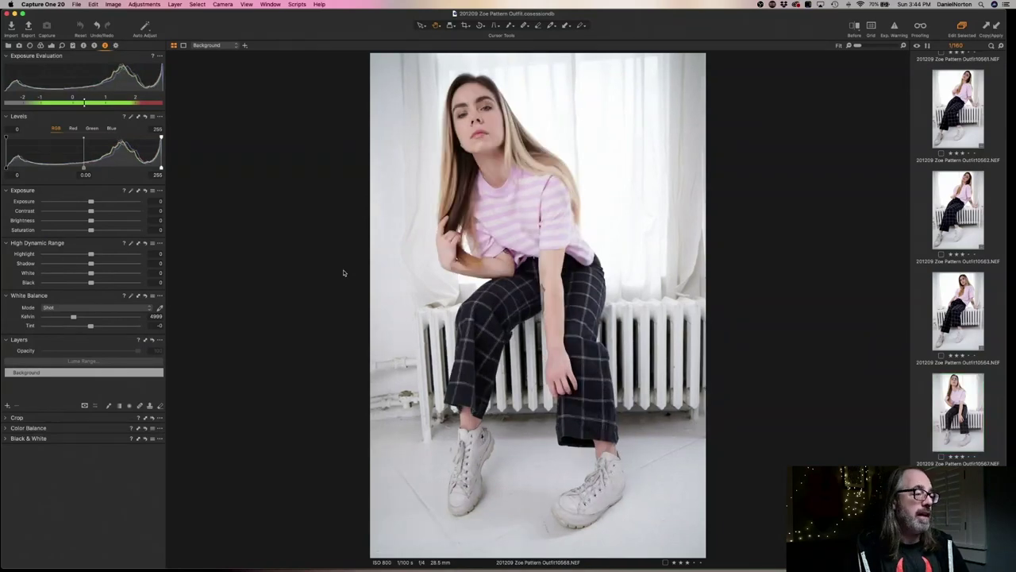
key("Left")
key("Left")
key("Right")
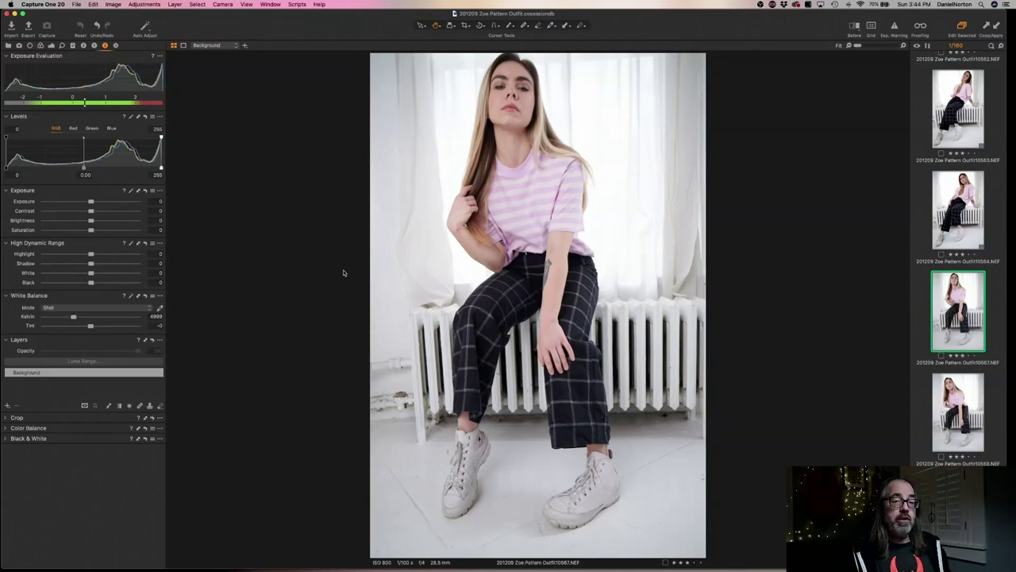
scroll(930, 348, "up", 2)
scroll(932, 348, "down", 10)
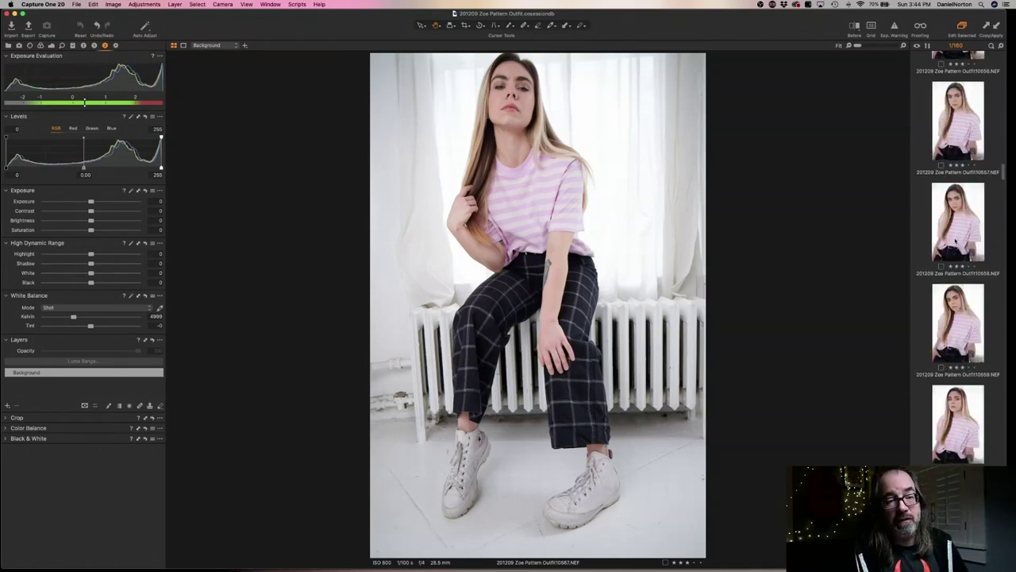
Review the photos from close-up portrait 10558 through full-length image 10567
left_click(955, 241)
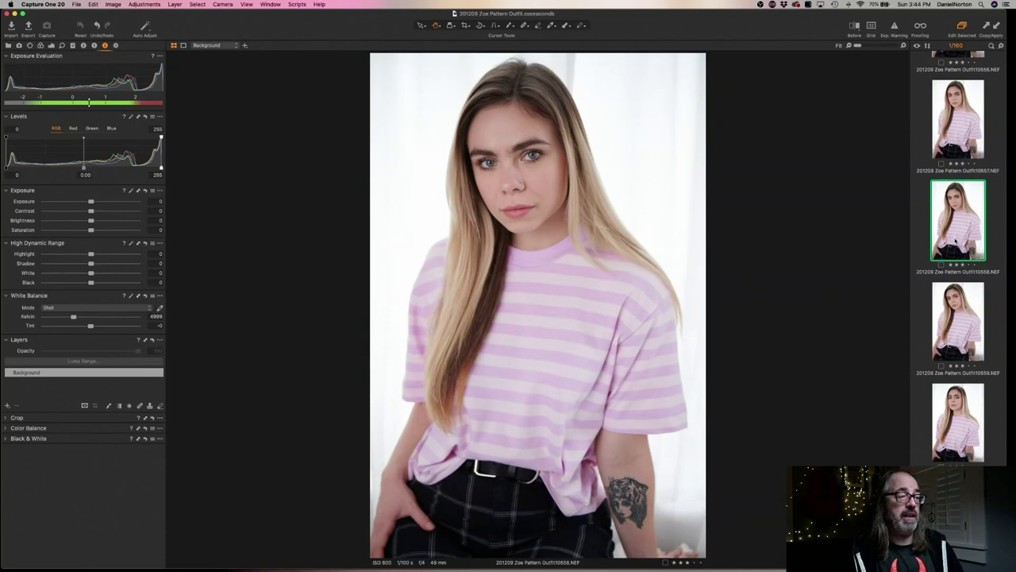
key("Right")
key("Right")
key("Right")
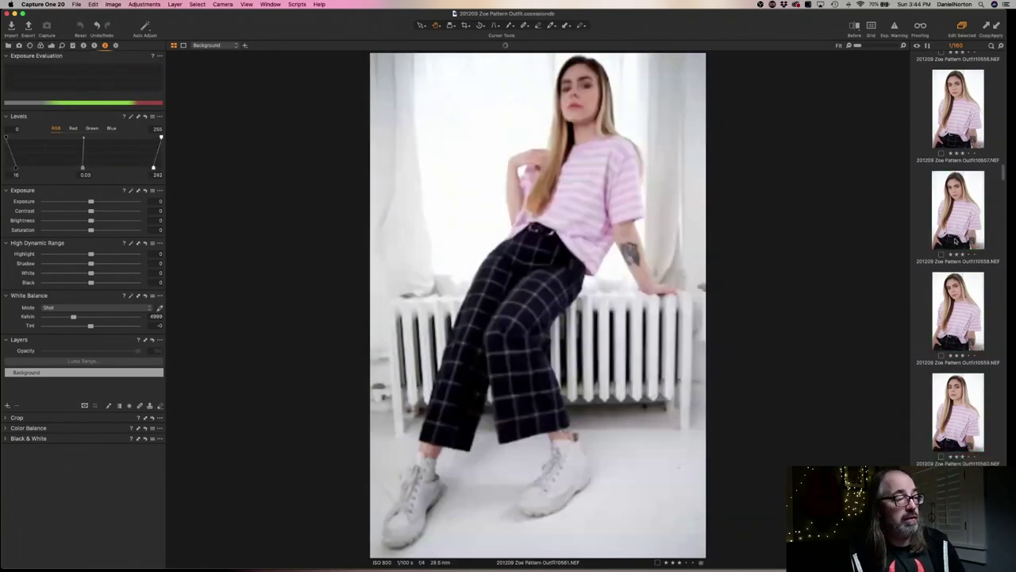
key("Right")
key("Right")
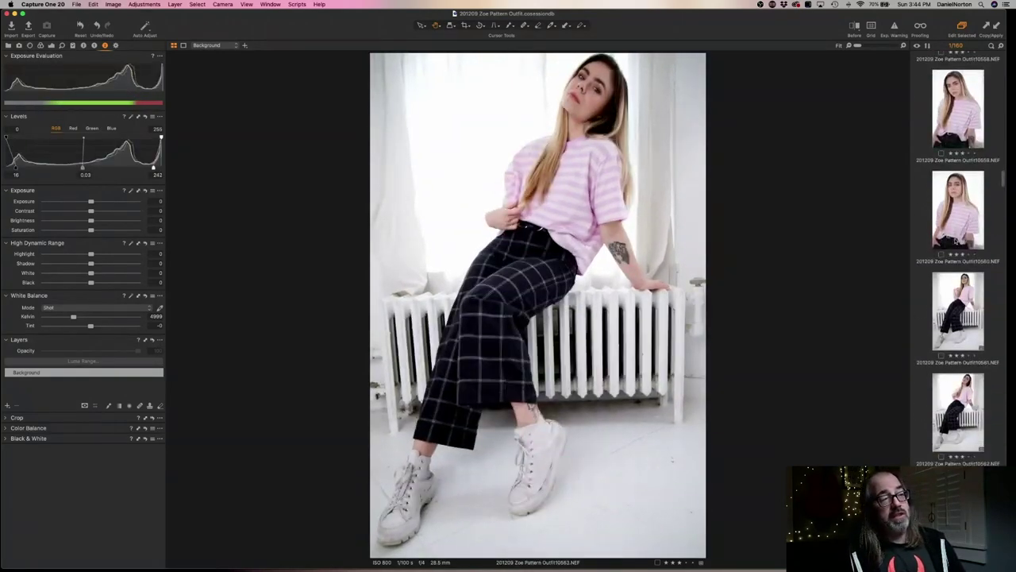
key("Right")
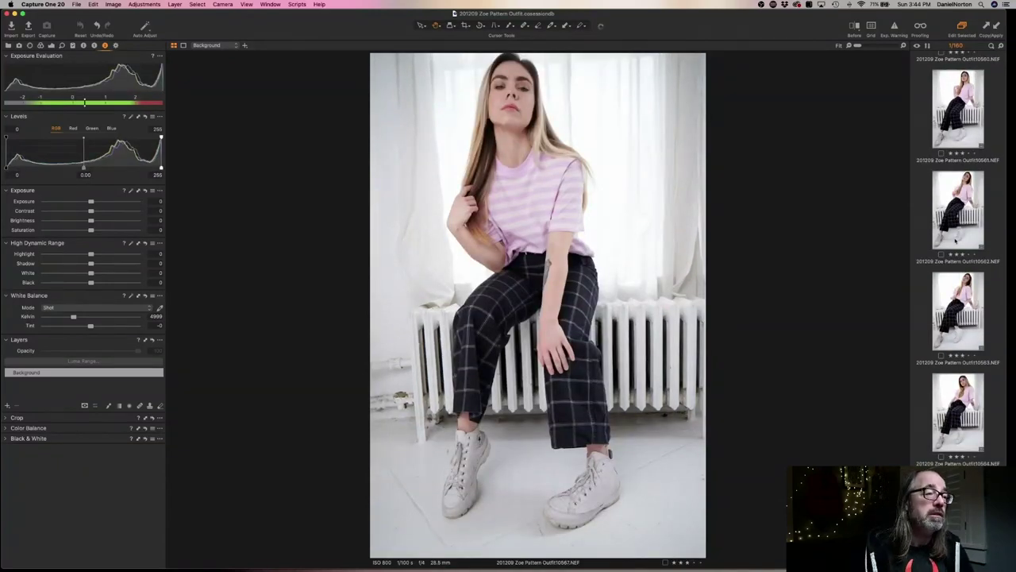
Apply the copied levels to full-length image 10568 and check the face's sharpness at 100%
key("Down")
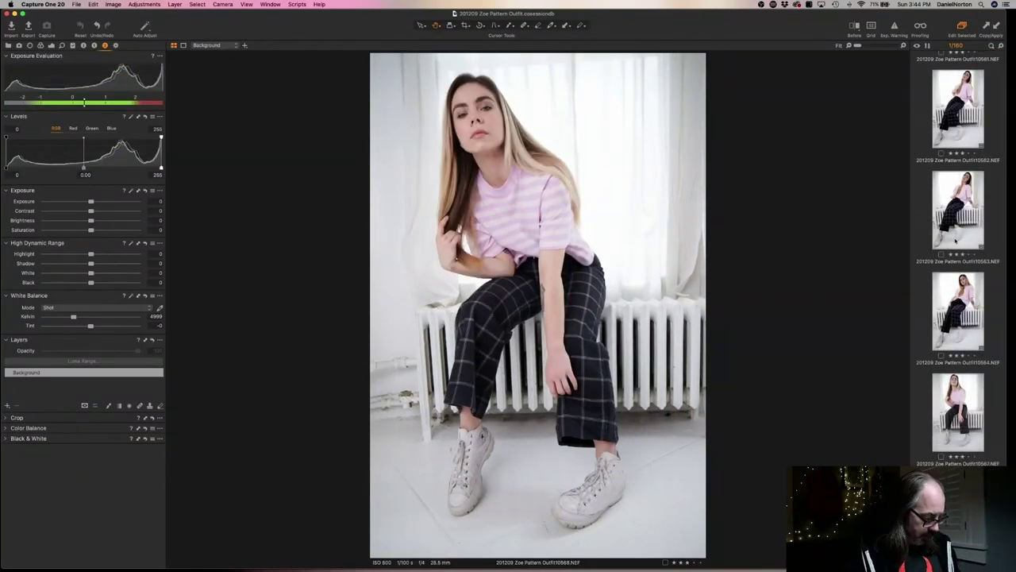
key("super+shift+l")
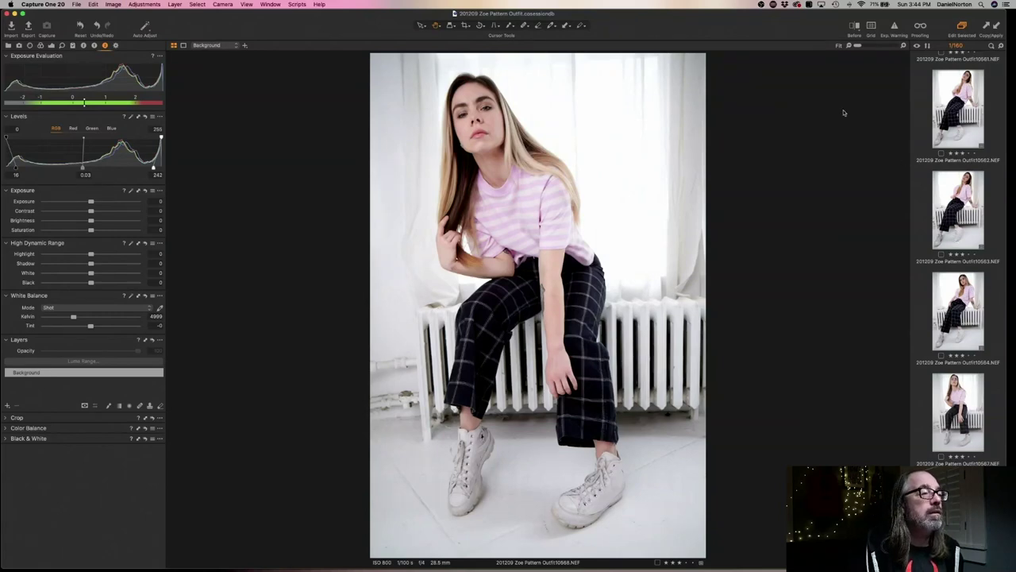
left_click(489, 123)
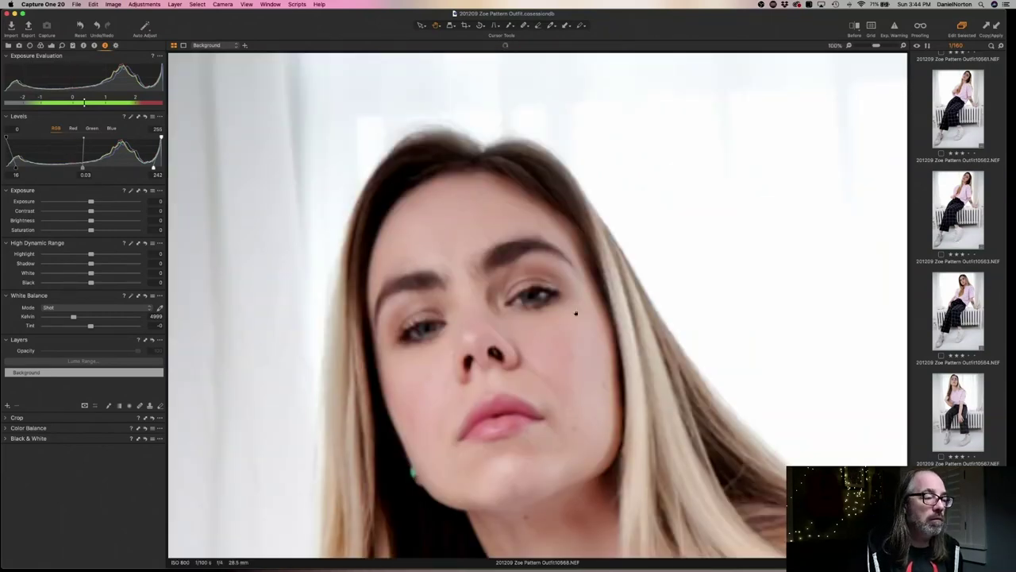
left_click(547, 331)
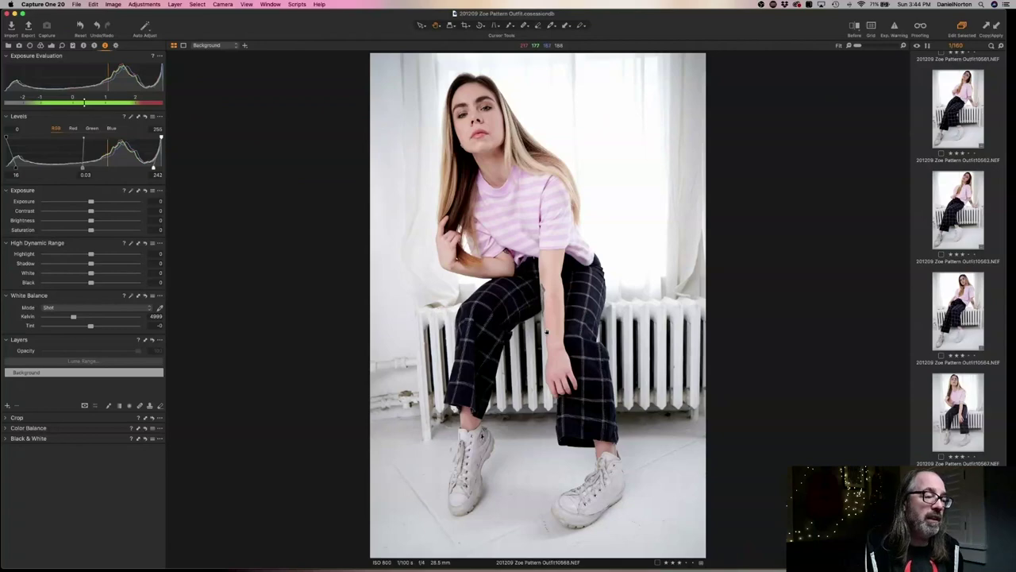
Apply the copied levels to full-length images 10569 and 10570
key("Right")
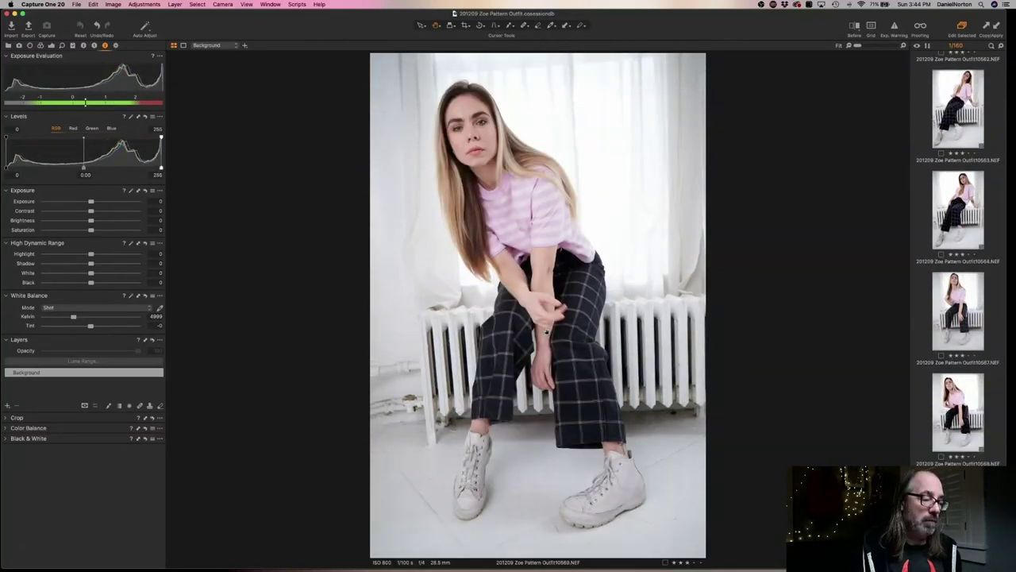
key("Right")
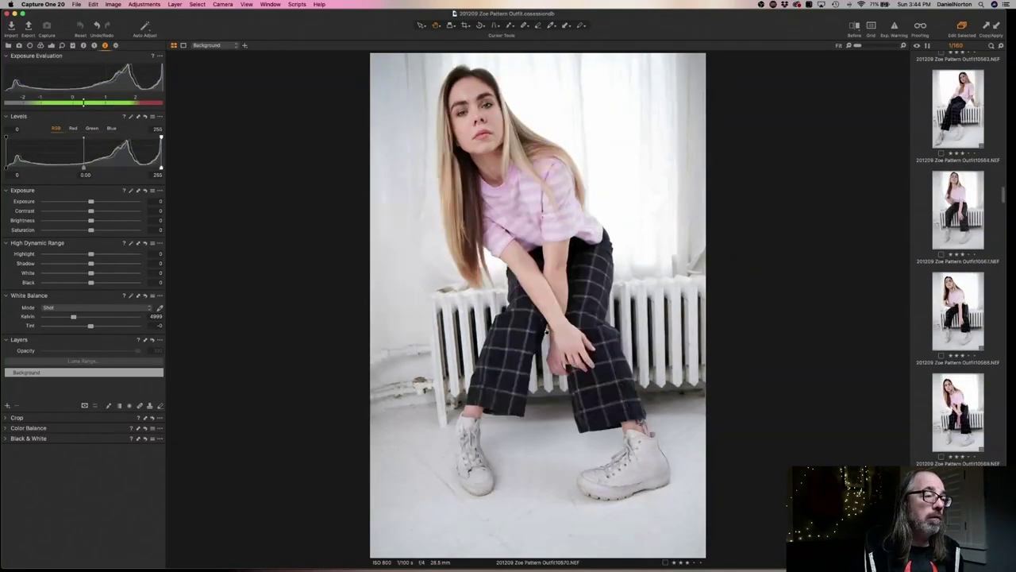
key("Right")
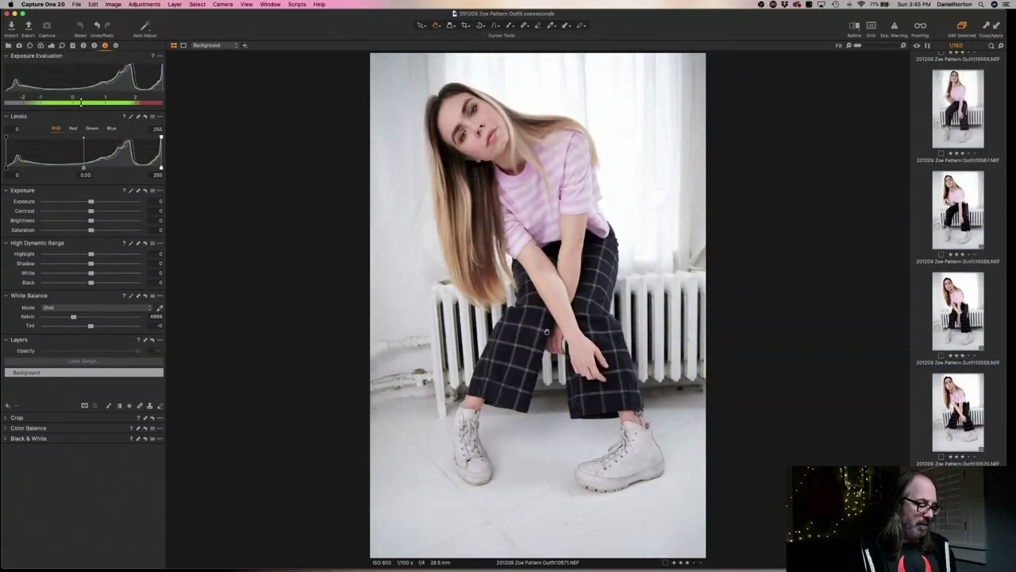
Cull images 10571 through 10573 from the three-star set and apply the copied levels to image 10574
key("Right")
key("Right")
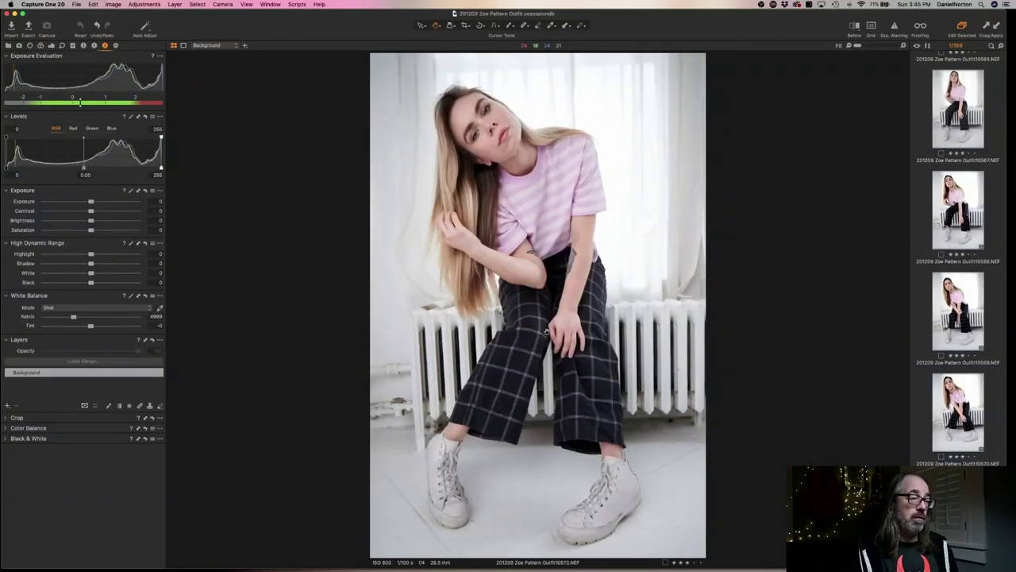
key("Right")
key("super+shift+l")
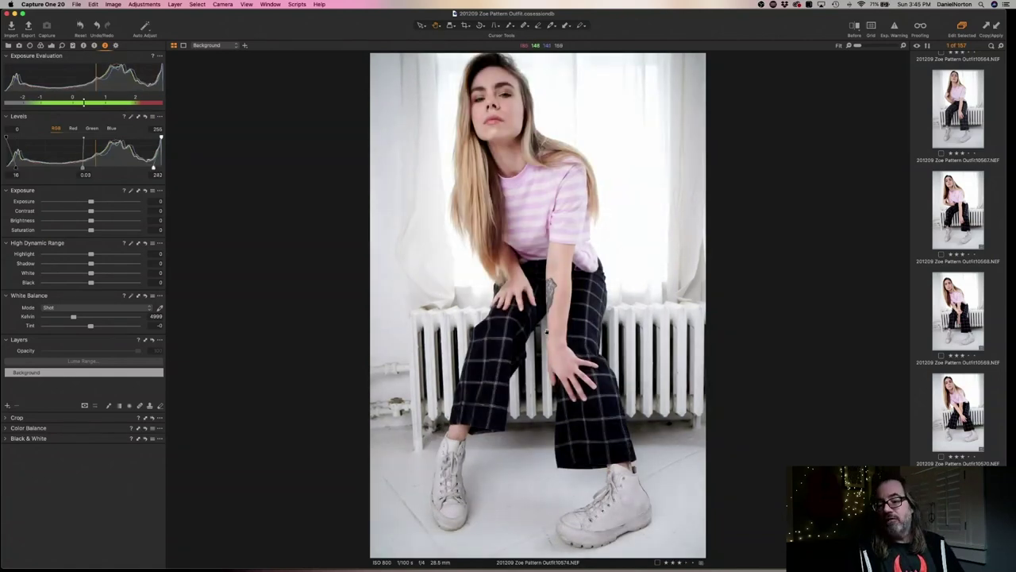
Apply the copied levels to the seated full-length images 10575 through 10580
key("Right")
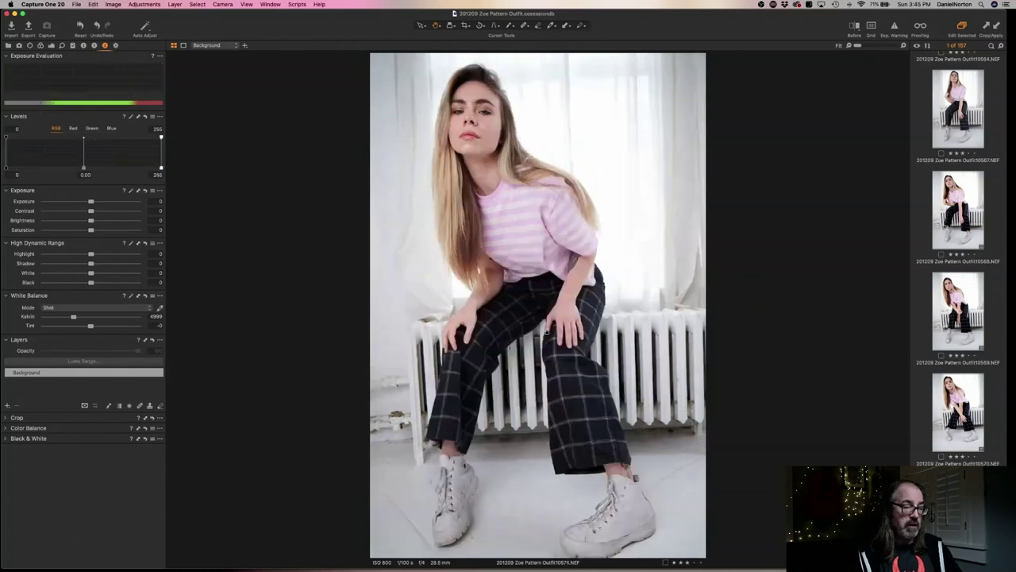
key("super+shift+l")
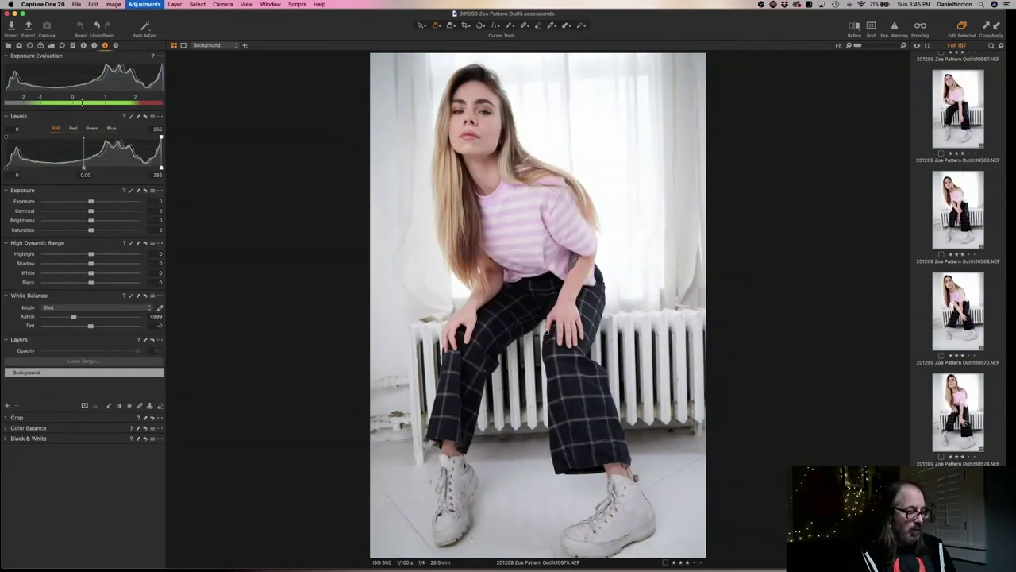
key("Right")
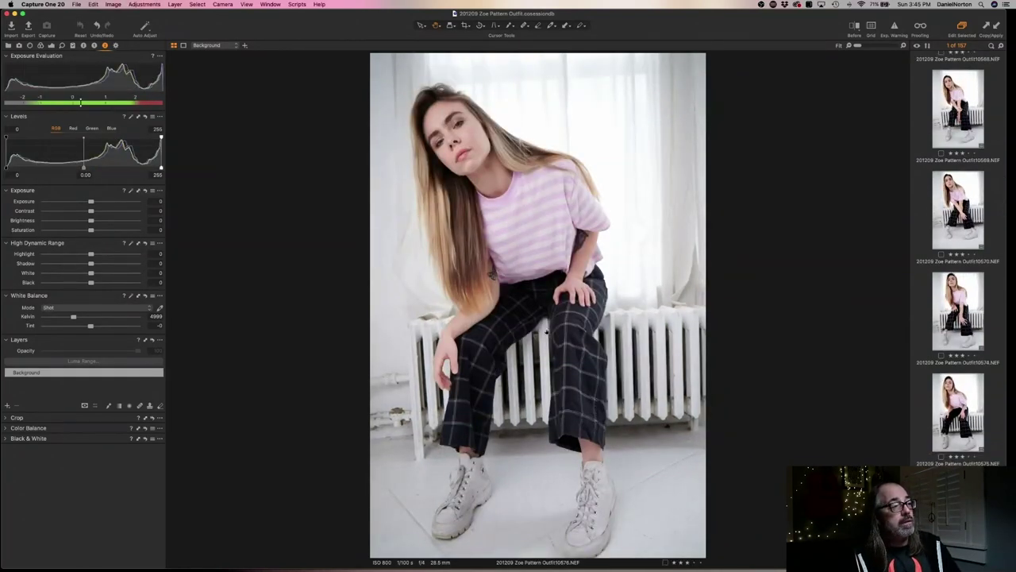
key("super+shift+l")
key("Right")
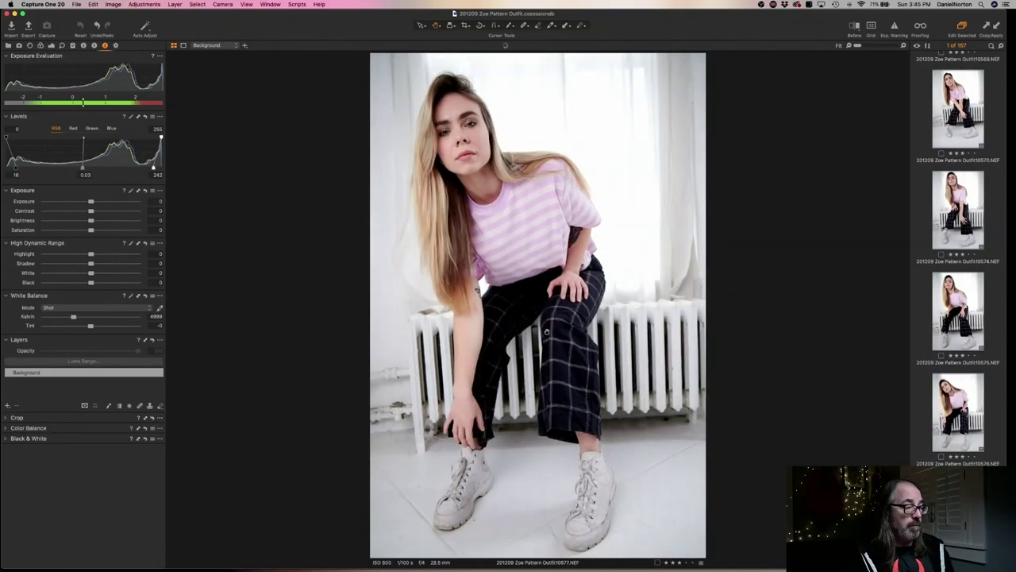
key("super+shift+l")
key("Right")
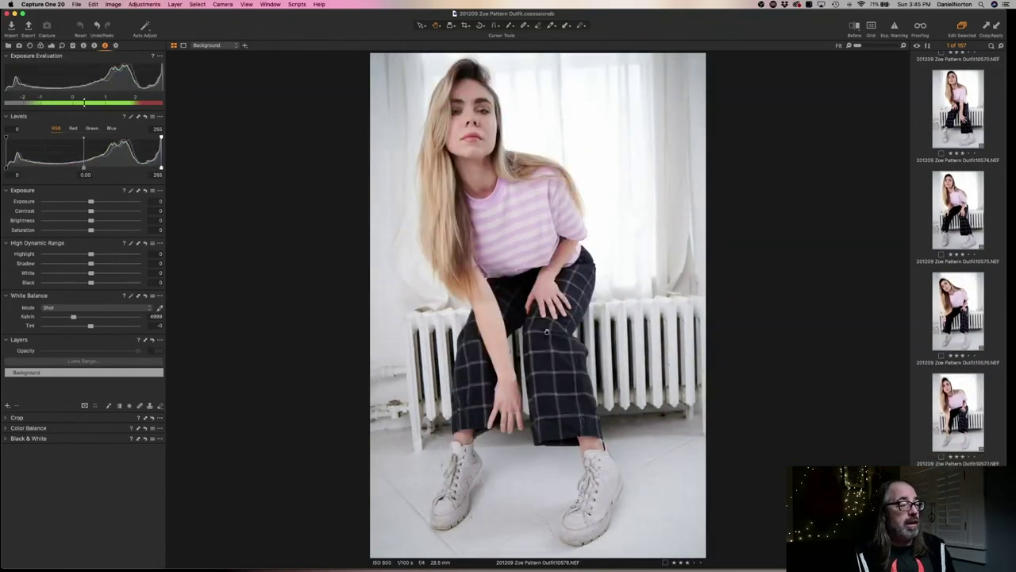
key("super+shift+l")
key("Right")
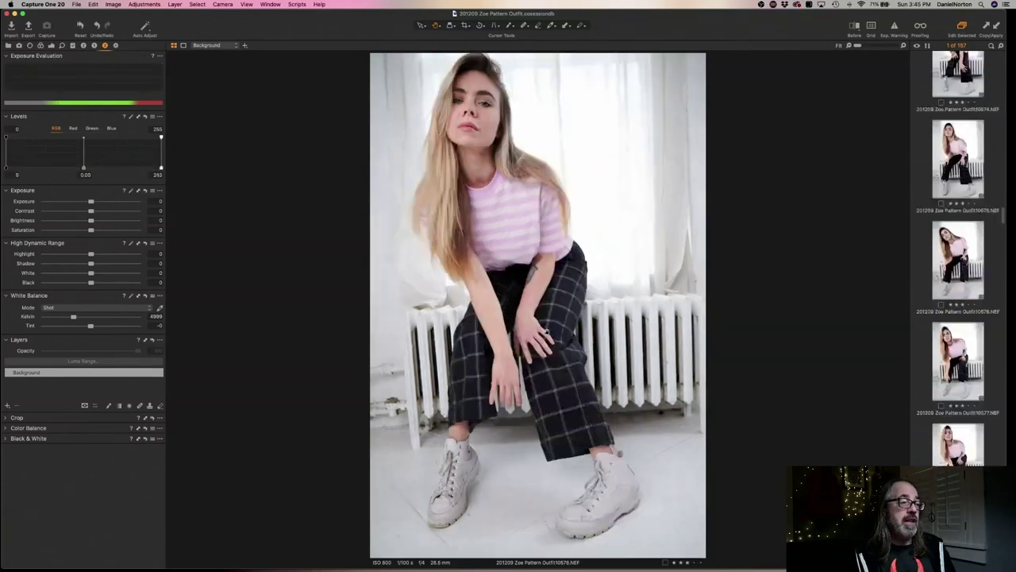
key("super+shift+l")
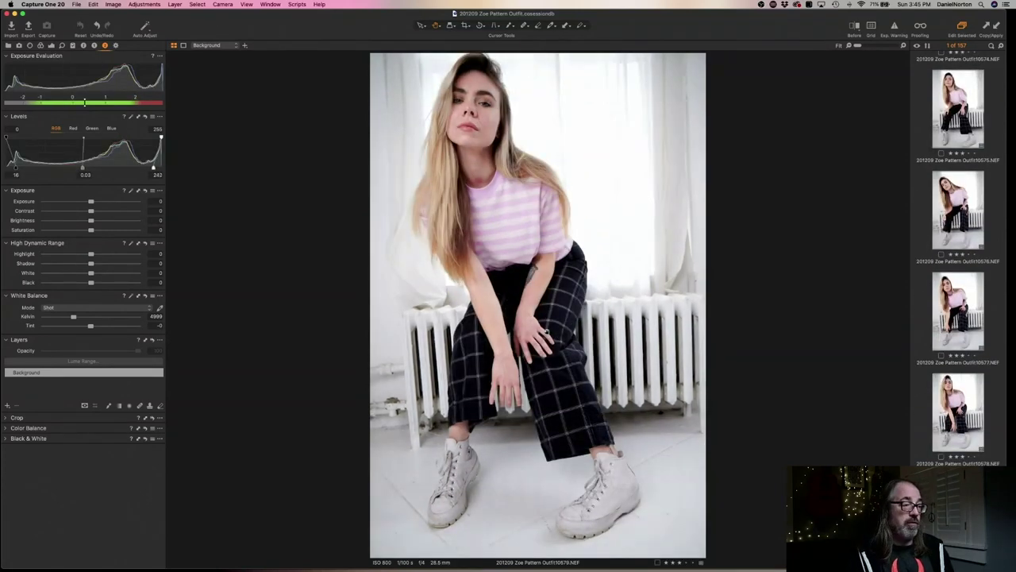
key("Right")
key("super+shift+l")
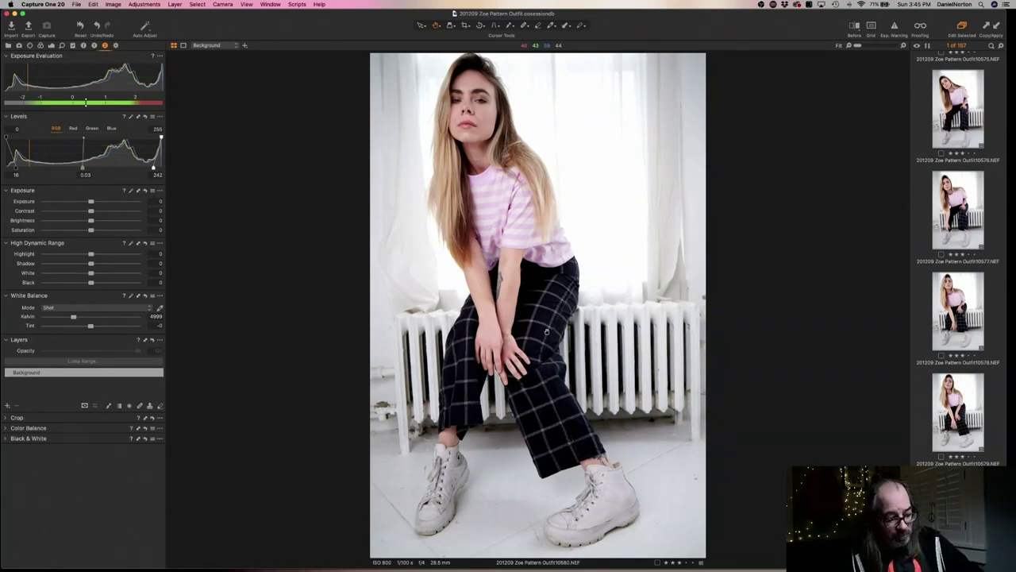
Apply the copied levels to images 10581 through 10587, where the model leans back against the radiator
key("Right")
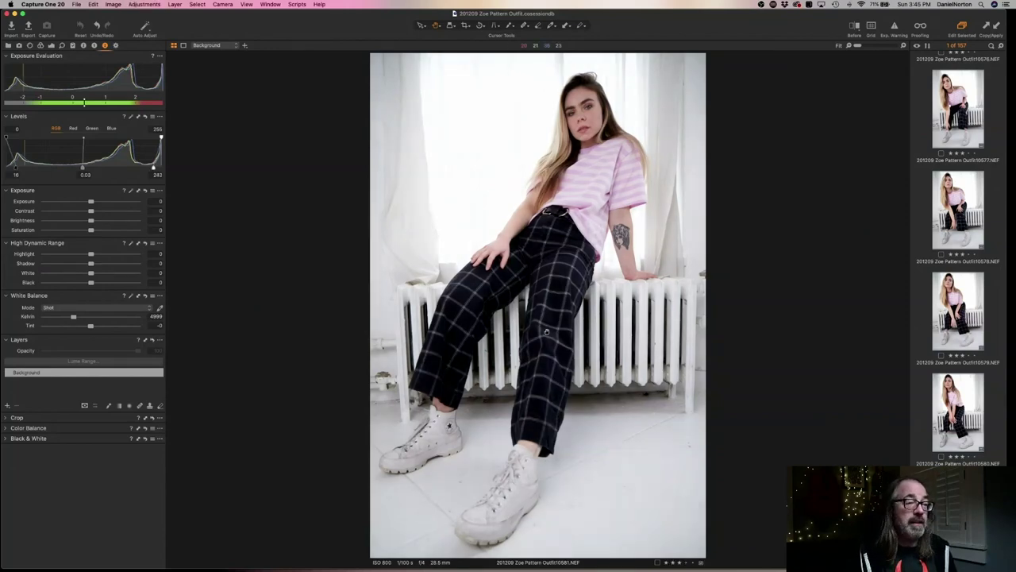
key("Right")
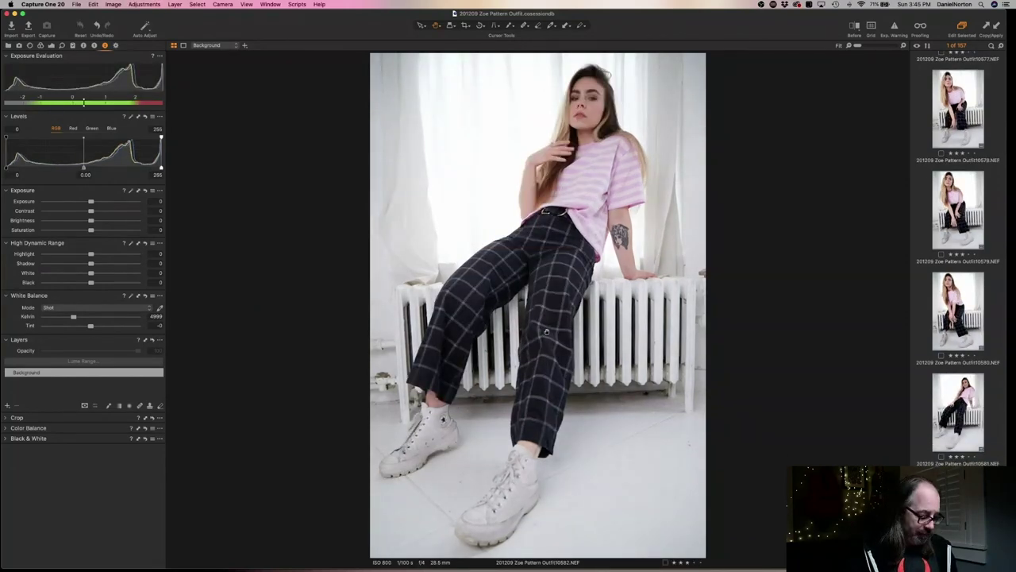
key("super+shift+l")
key("Right")
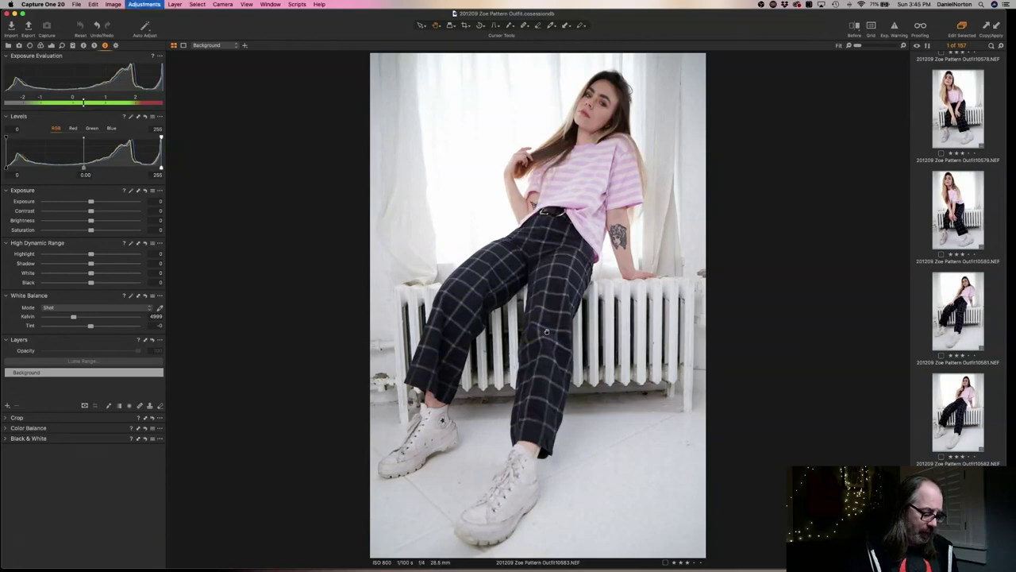
key("Right")
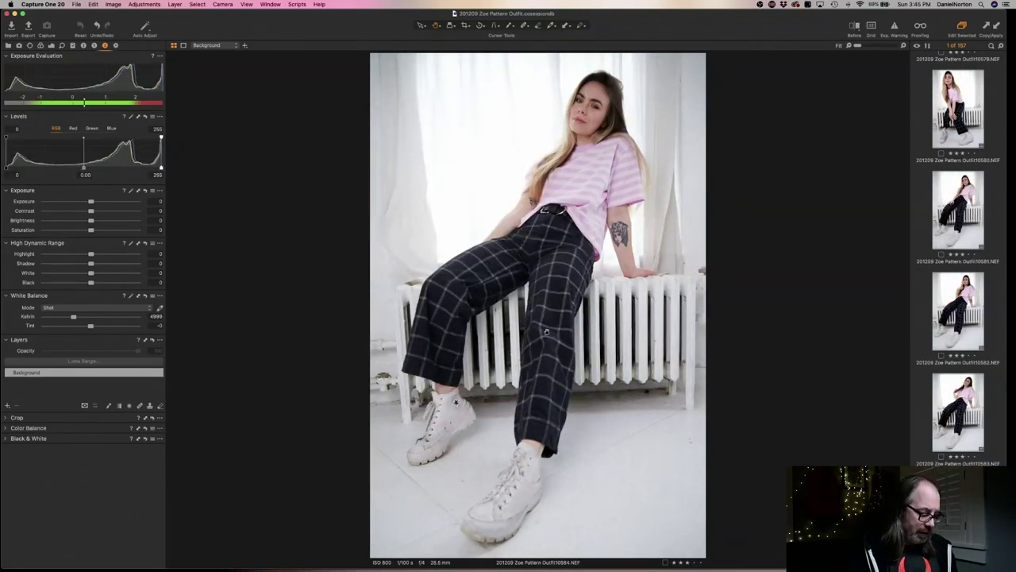
key("super+shift+l")
key("Right")
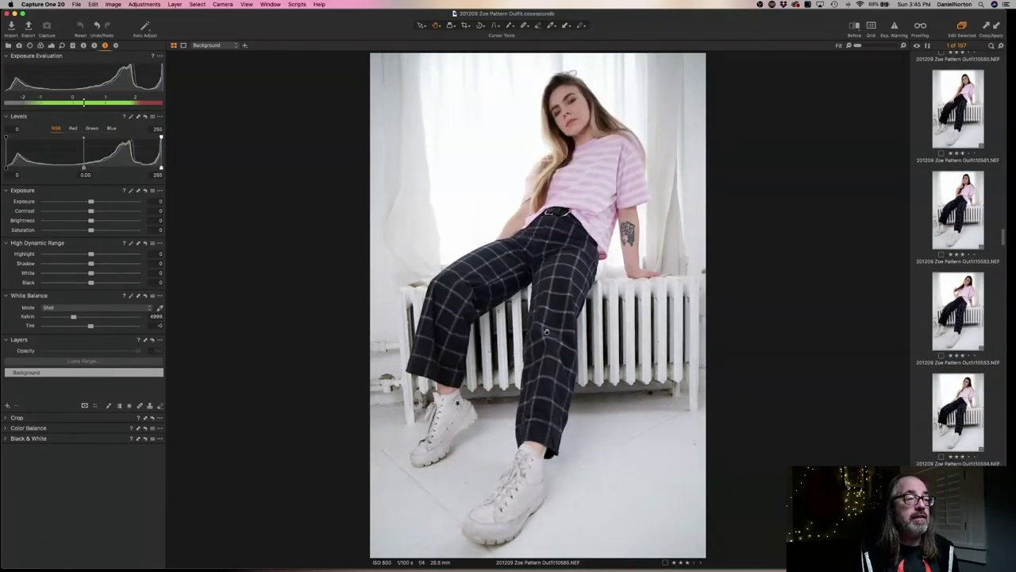
key("super+shift+l")
key("Right")
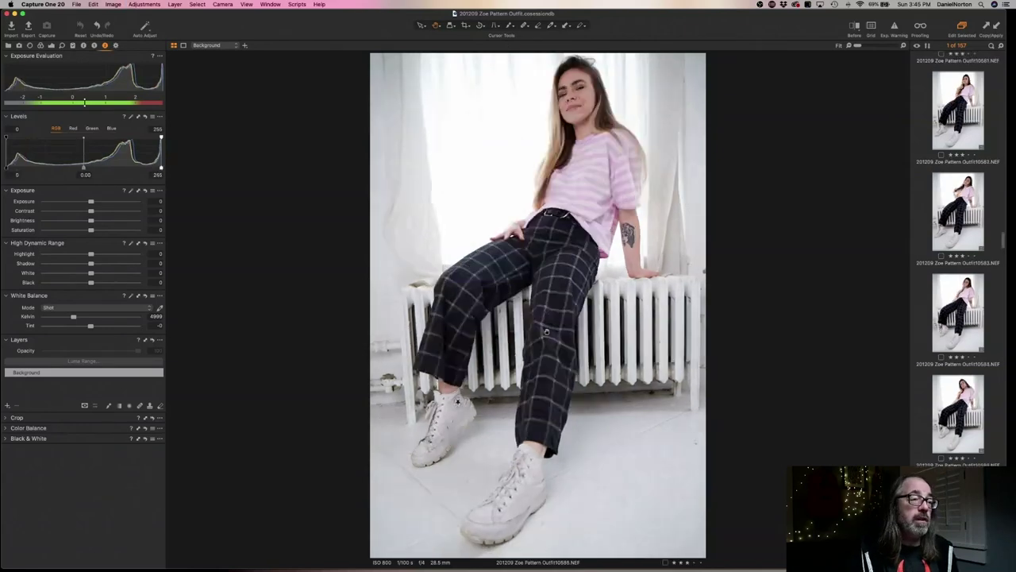
key("super+shift+l")
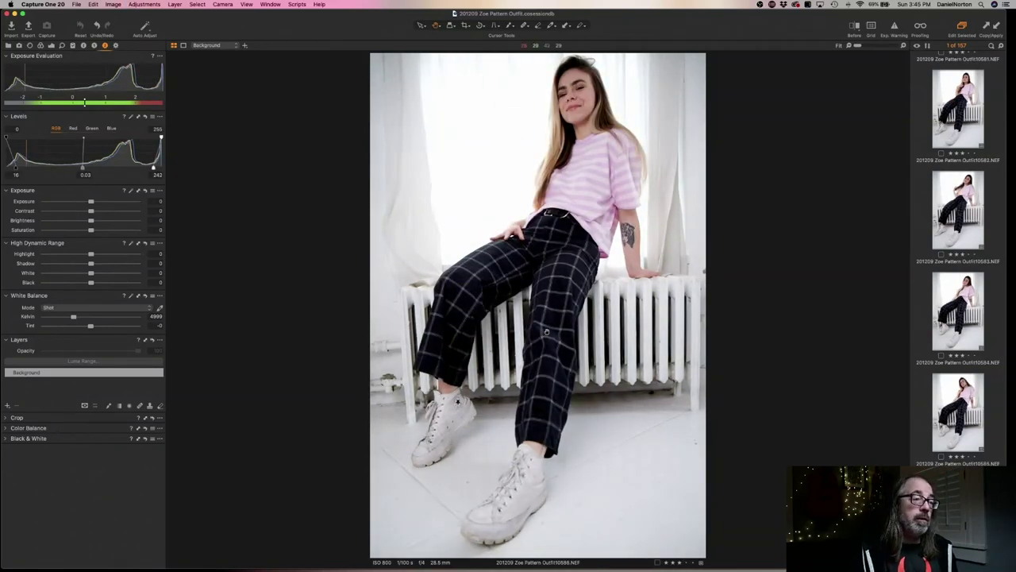
key("Right")
key("super+shift+l")
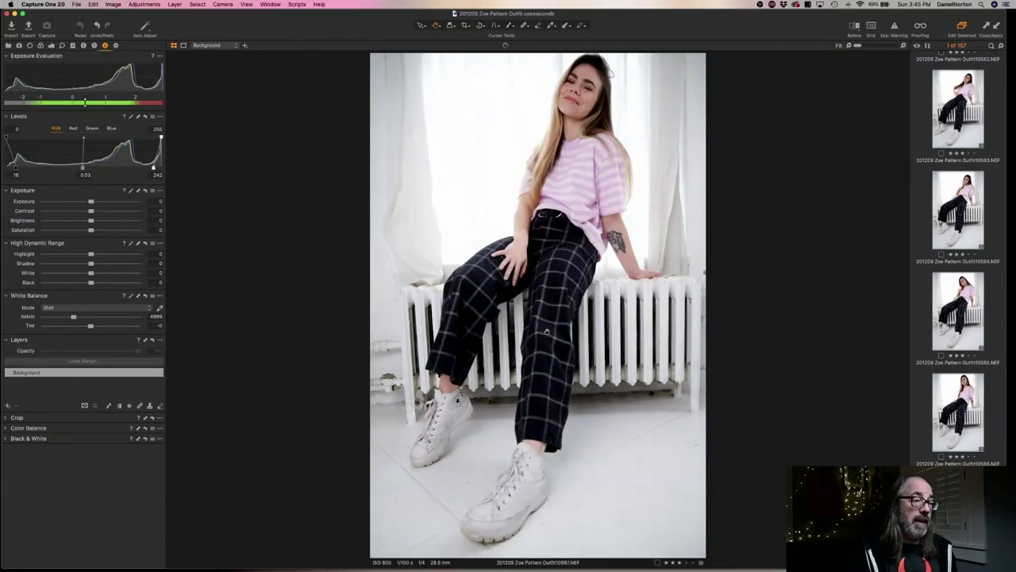
Apply the copied levels to images 10588 through 10592 and go back to image 10591
key("Right")
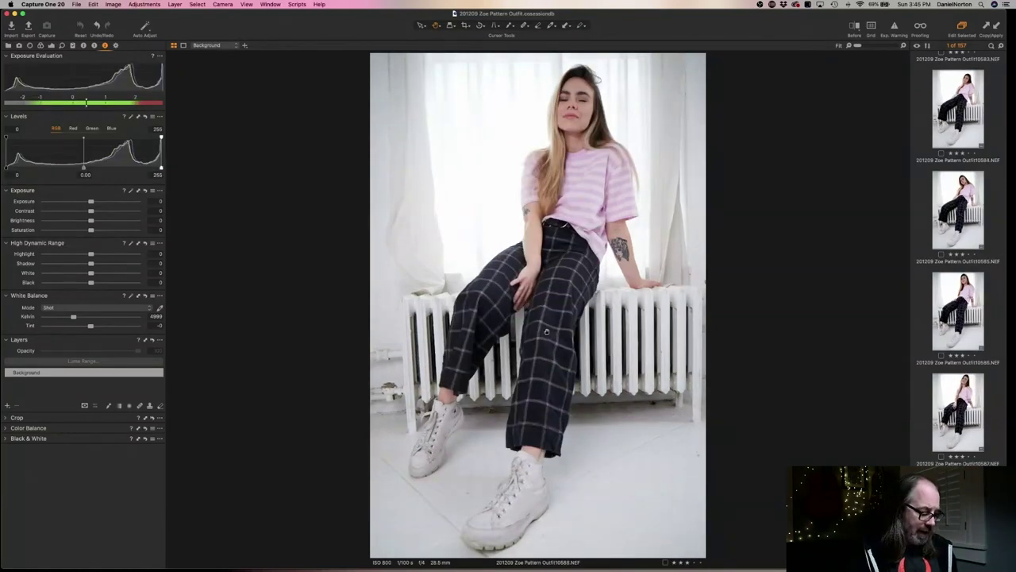
key("super+shift+l")
key("Right")
key("super+shift+l")
key("Right")
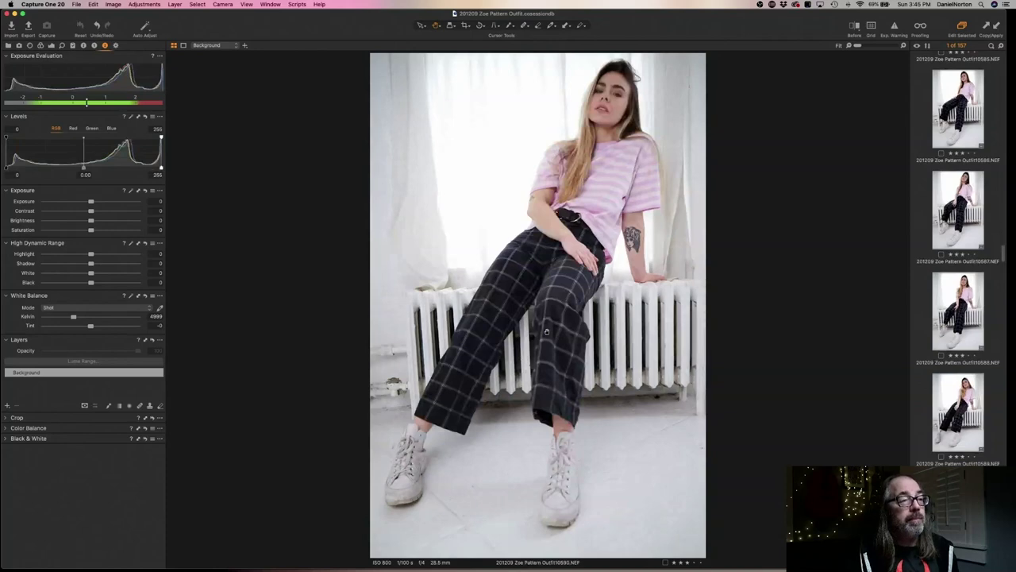
key("super+shift+l")
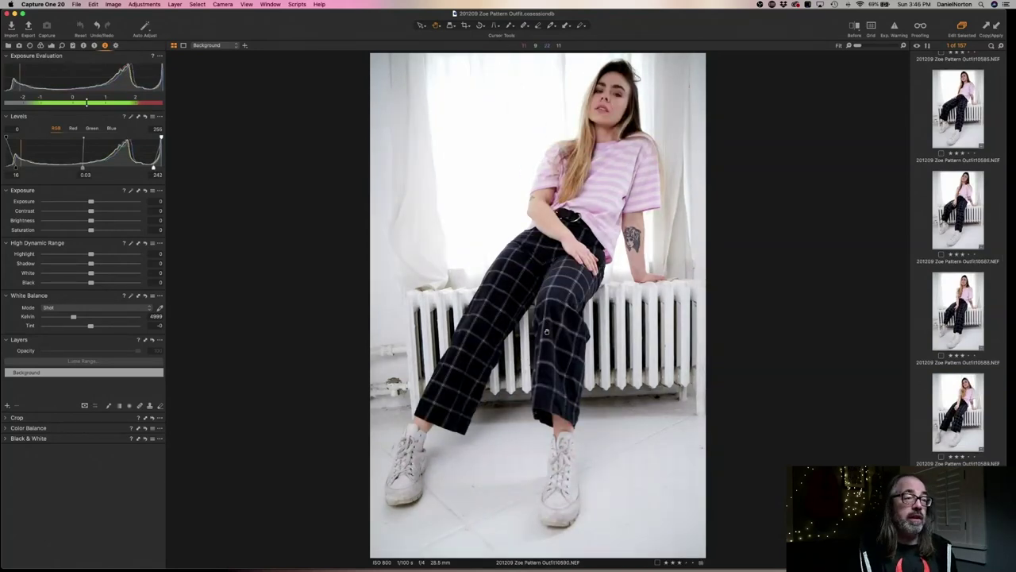
key("Right")
key("super+shift+l")
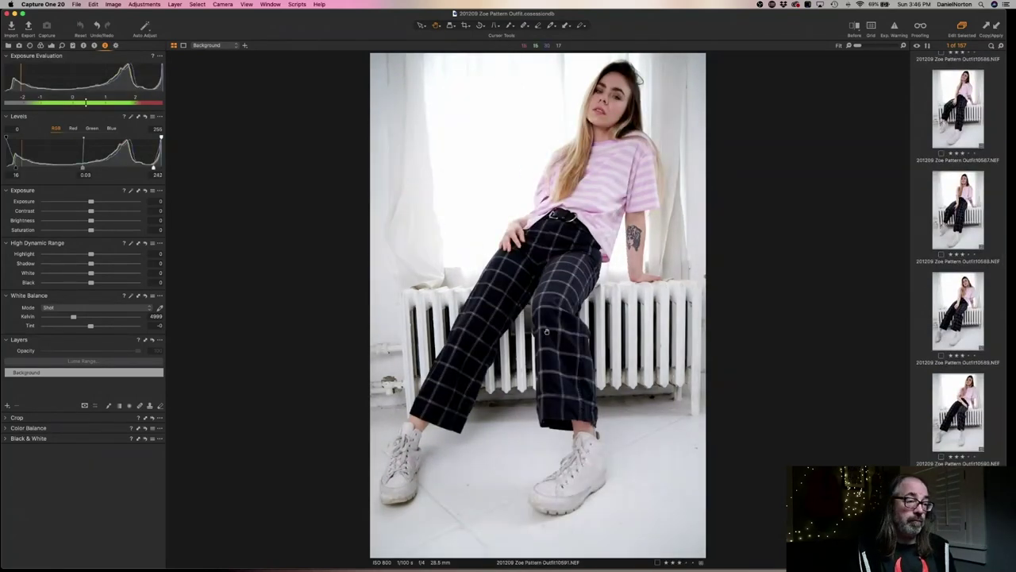
key("Right")
key("super+shift+l")
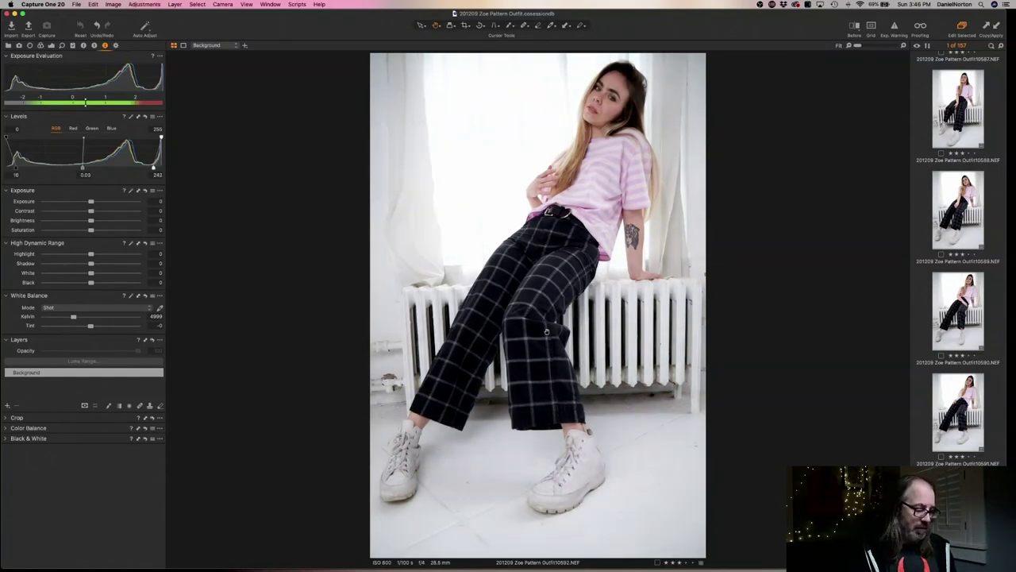
key("Left")
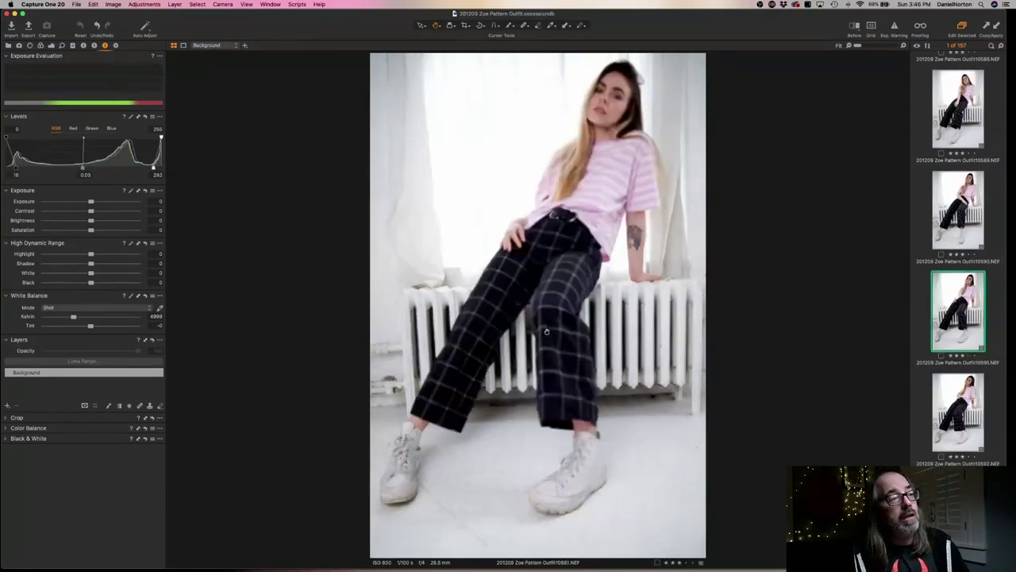
Apply the copied levels to images 10593 and 10595, and cull images 10592 and 10594 from the three-star set
key("Right")
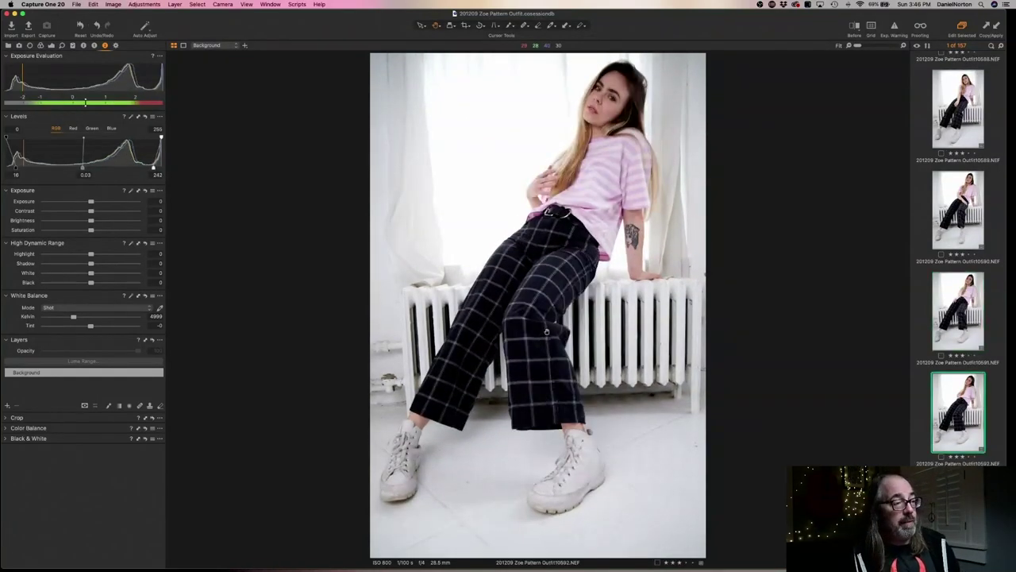
key("Right")
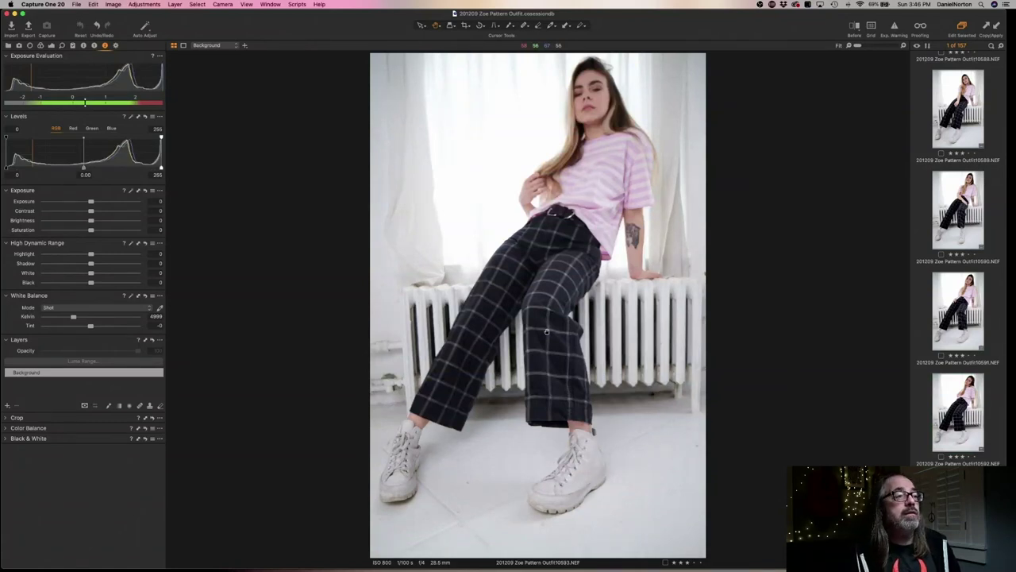
key("Left")
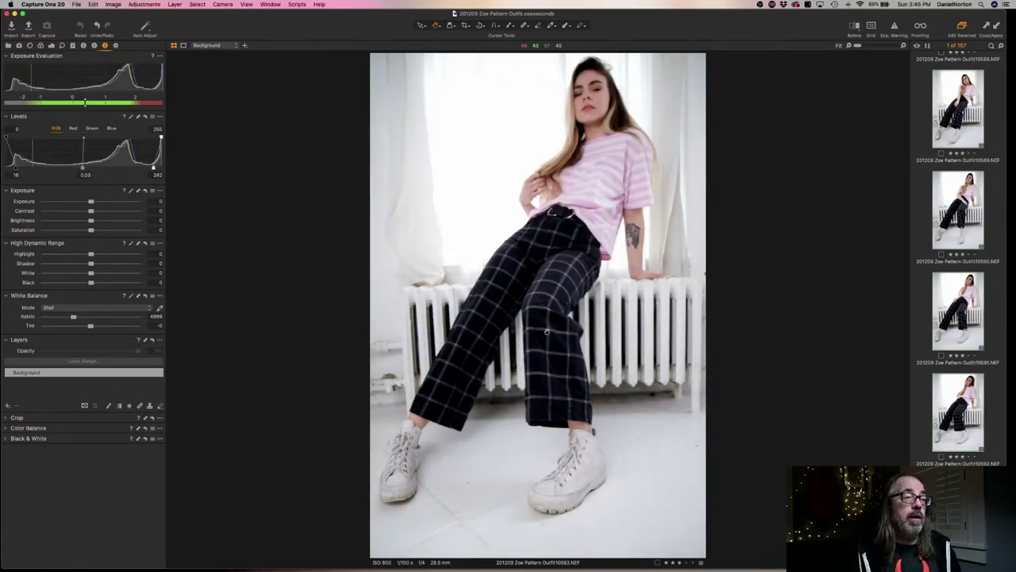
key("Right")
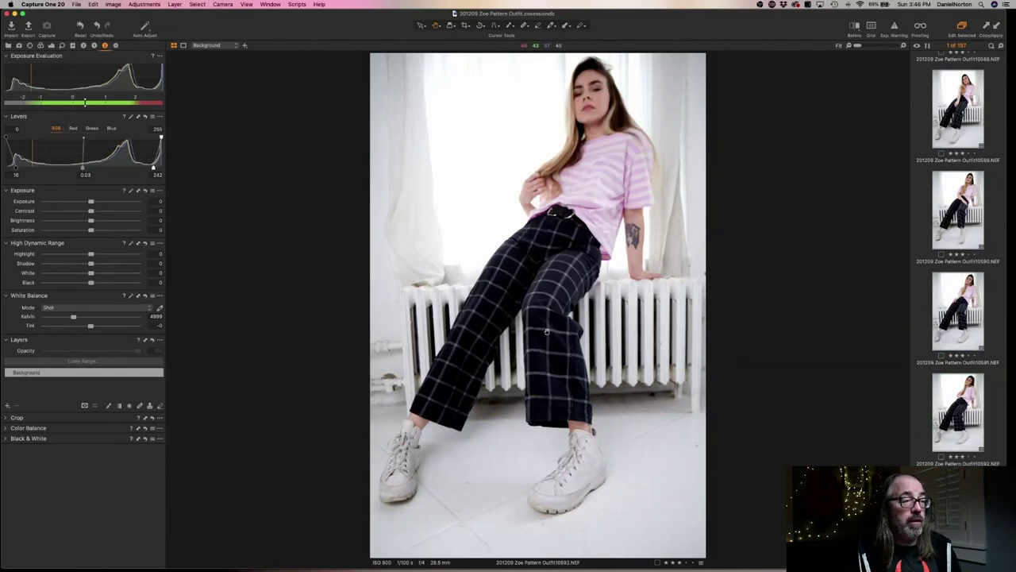
key("Right")
key("Right")
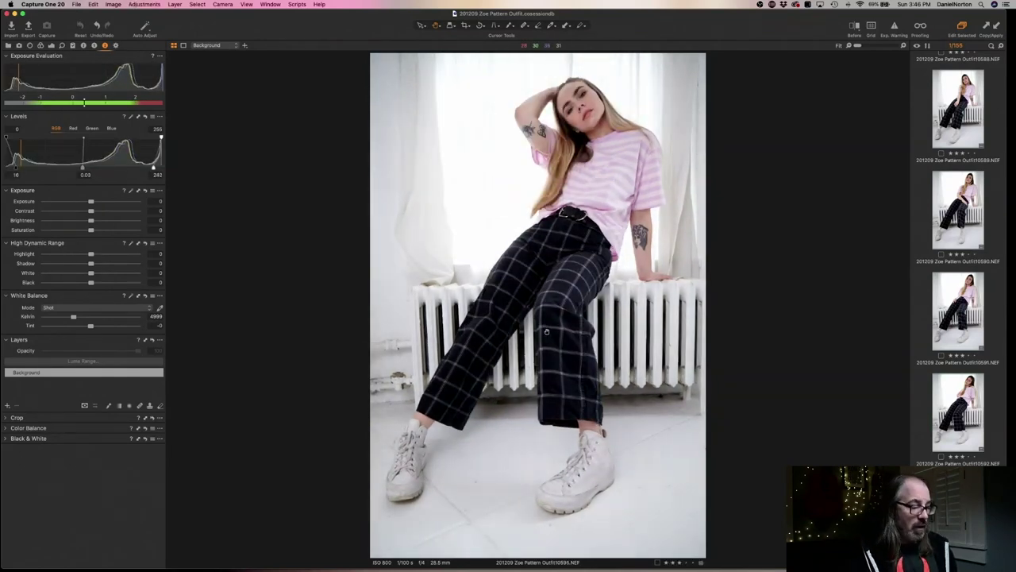
Apply the copied levels to images 10596 and 10599, and cull images 10597 and 10598 from the three-star set
key("Right")
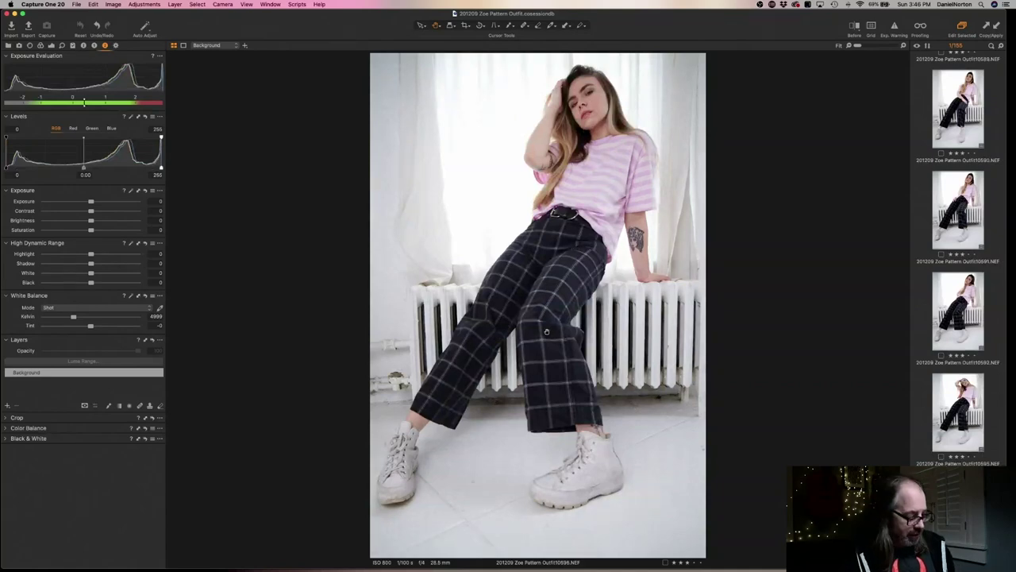
key("Right")
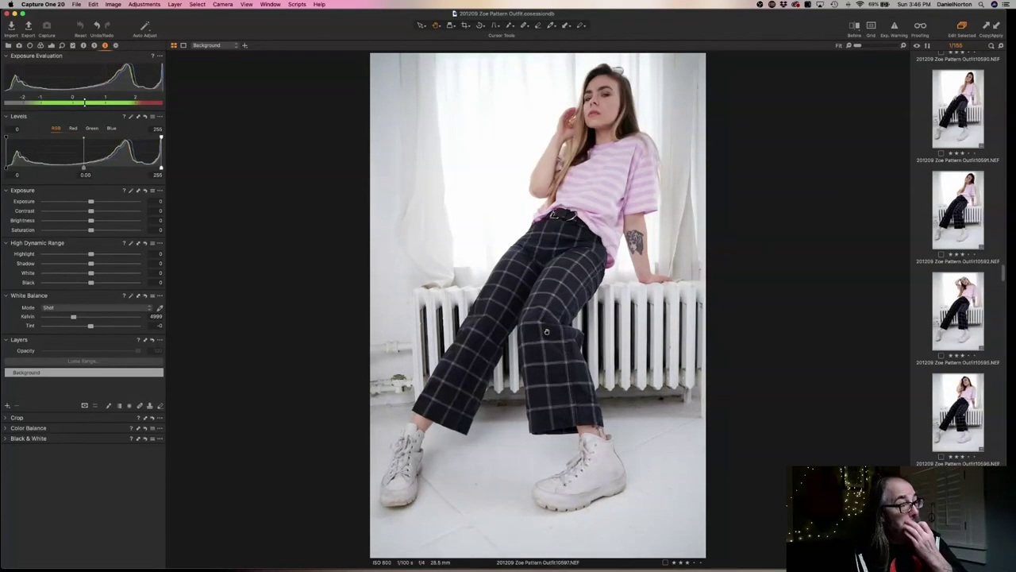
key("Right")
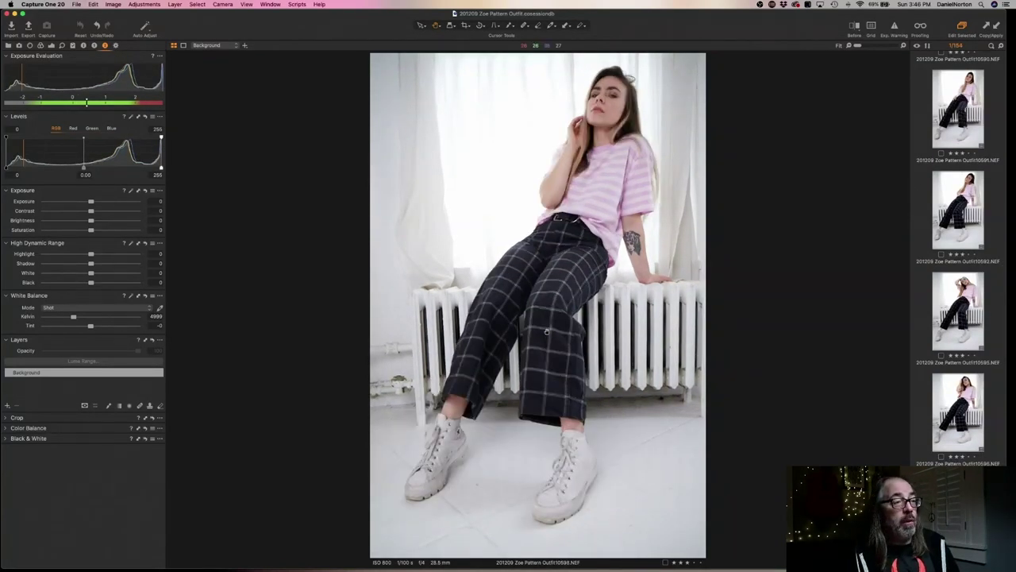
key("Right")
key("super+shift+l")
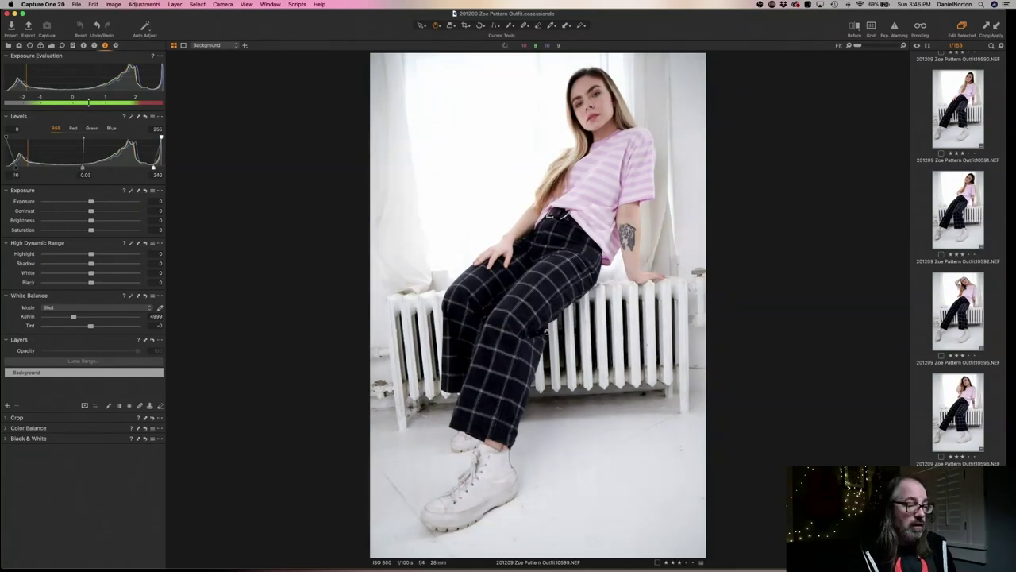
Apply the copied levels to images 10600, 10602 and 10603, and cull image 10601 after comparing it with its neighbours
key("Right")
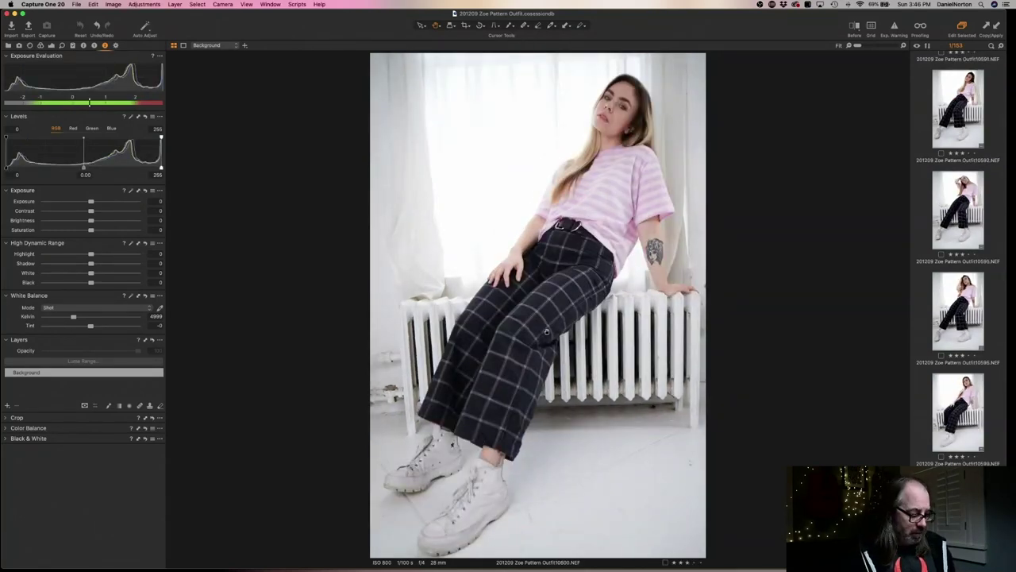
key("Right")
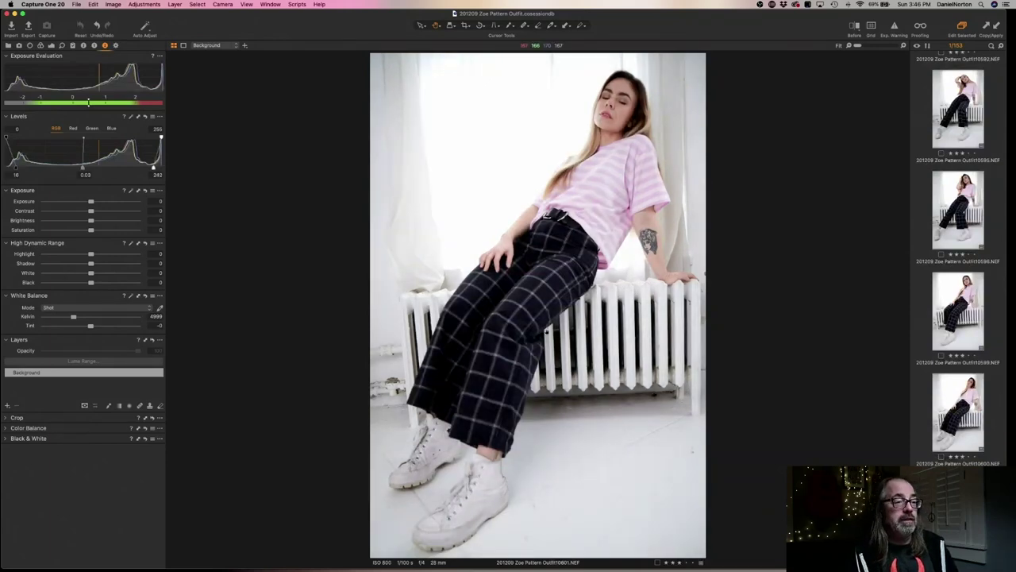
key("Right")
key("Left")
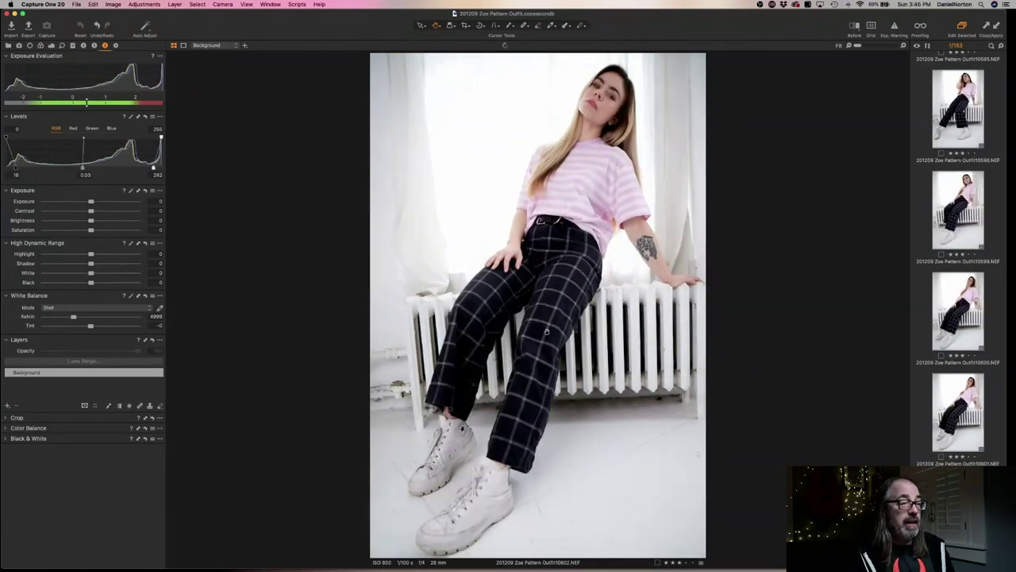
key("Left")
key("Right")
key("Right")
key("Right")
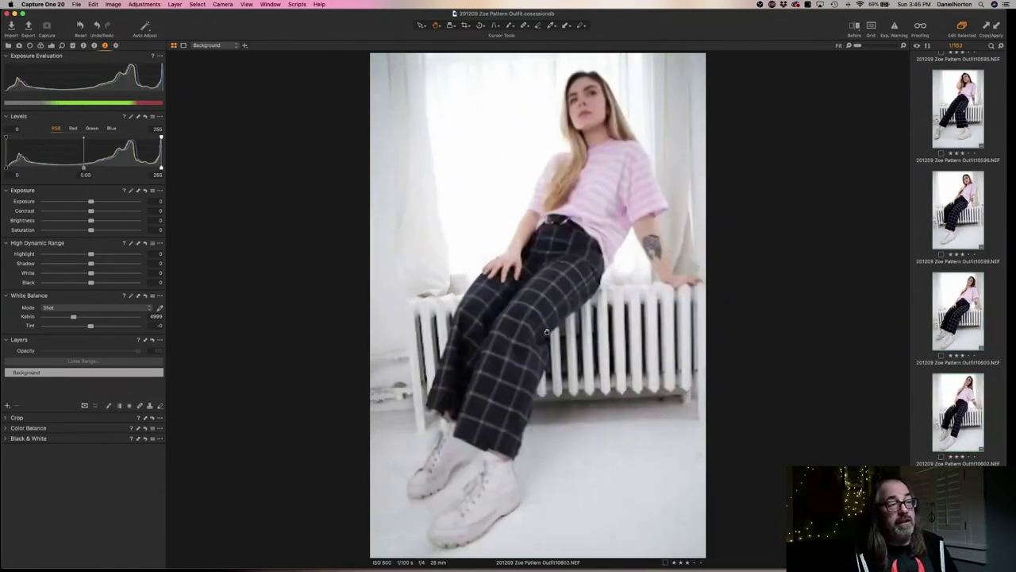
key("super+shift+l")
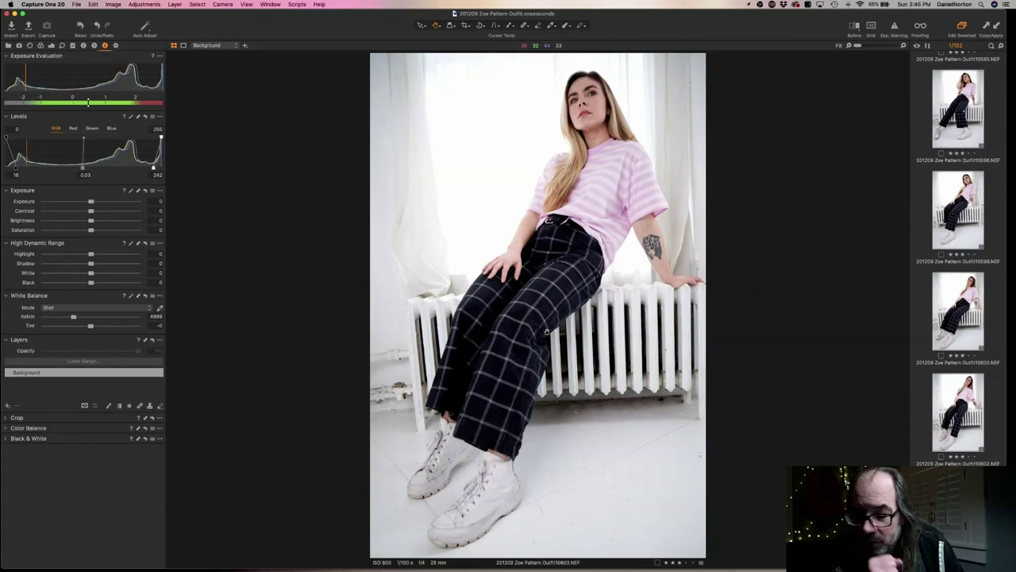
Apply the copied levels to images 10604 through 10608, where the model leans against the radiator with her legs together
key("Right")
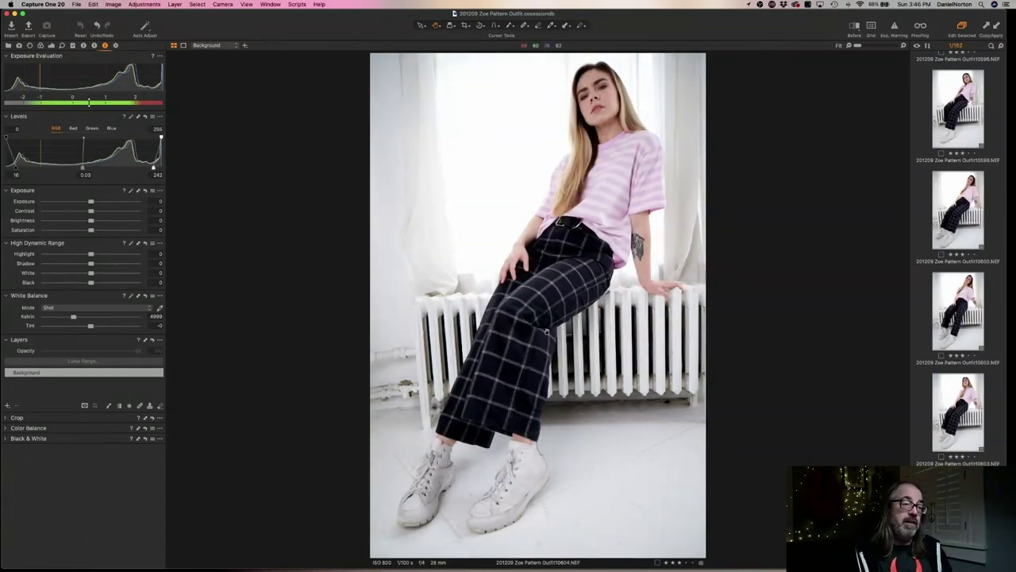
key("Right")
key("Right")
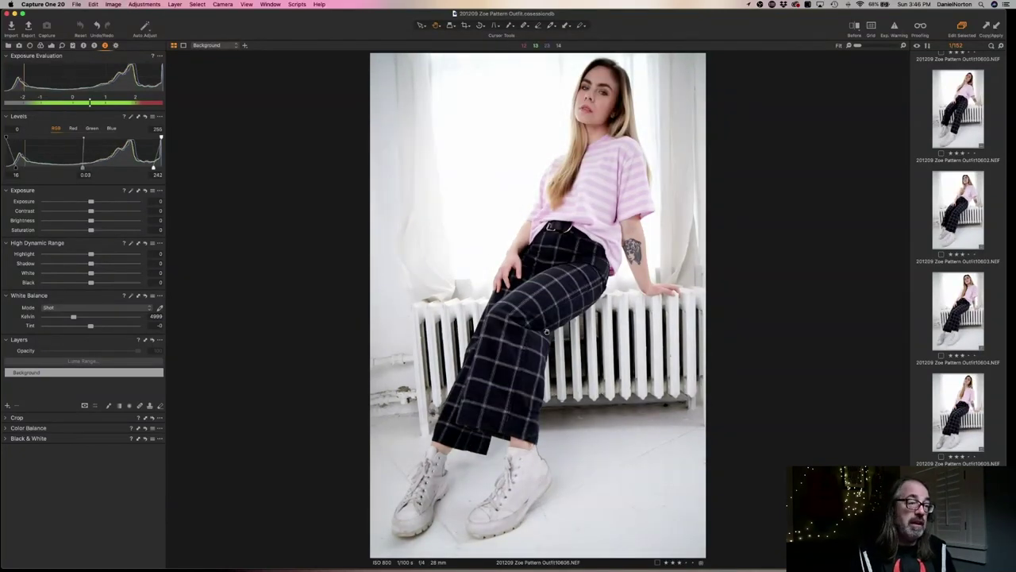
key("Right")
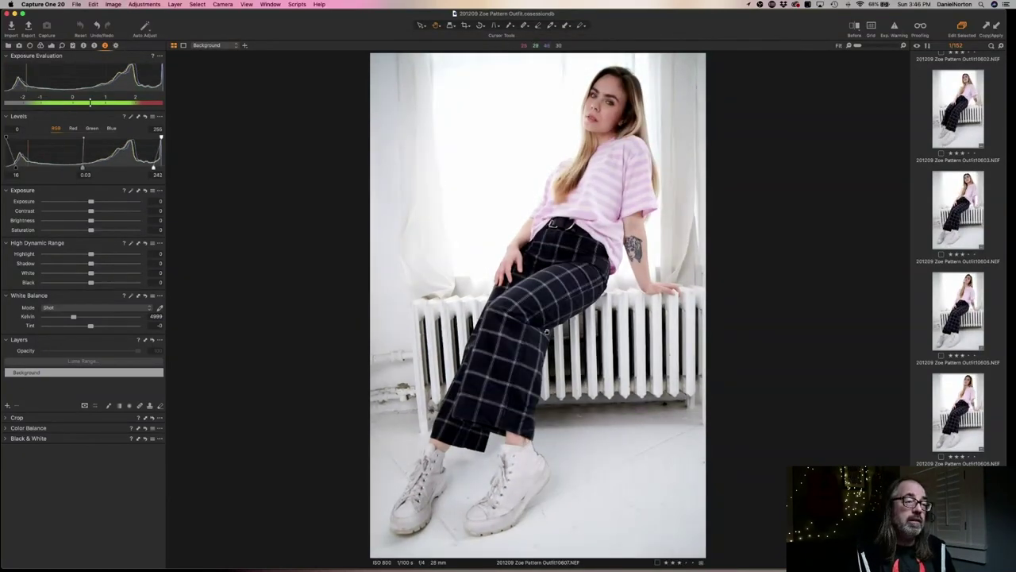
key("Right")
key("super+shift+l")
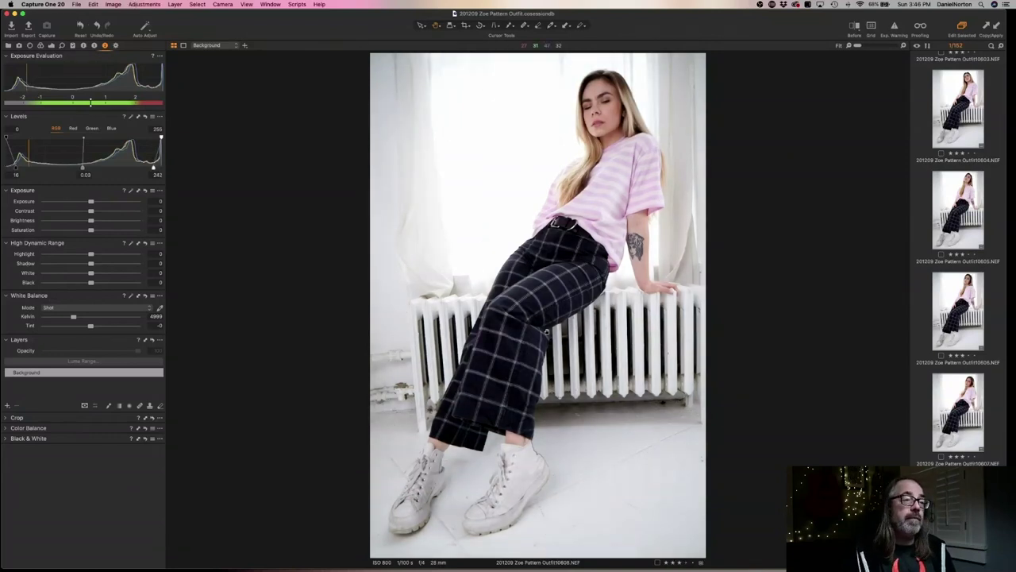
Apply the copied levels to images 10609 and 10611, and cull image 10610 from the three-star set
key("Right")
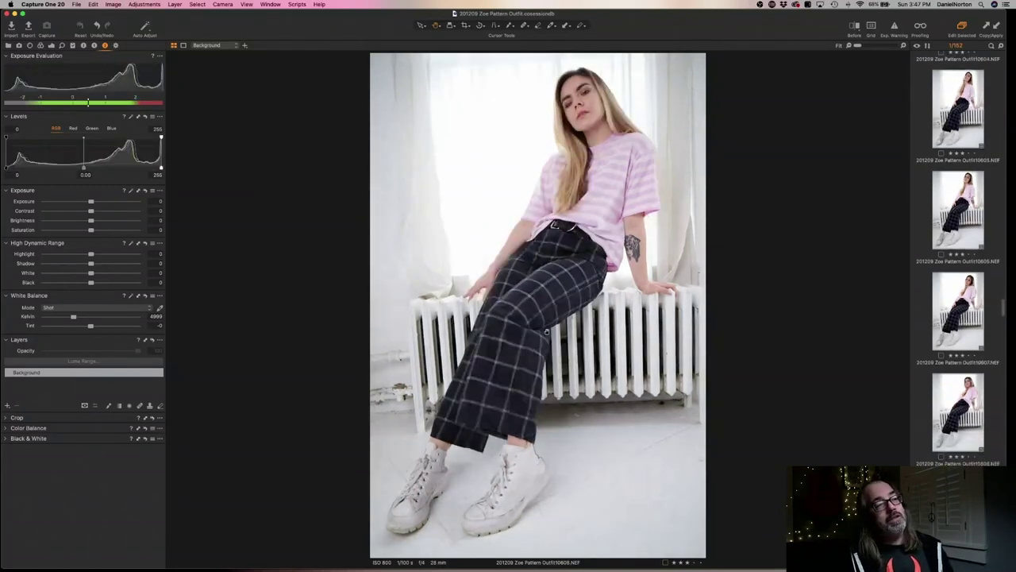
key("super+shift+l")
key("Right")
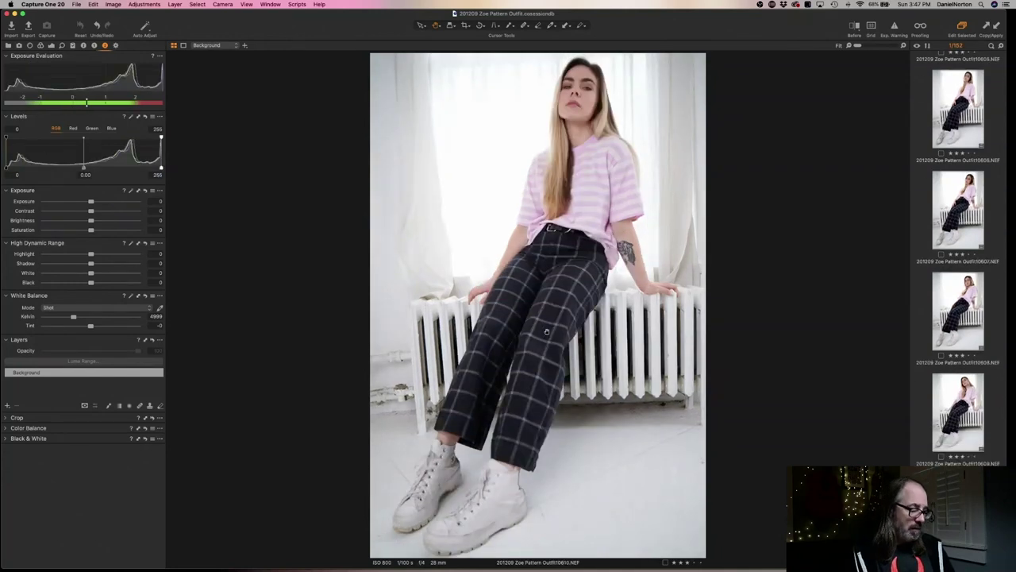
key("Right")
key("super+shift+l")
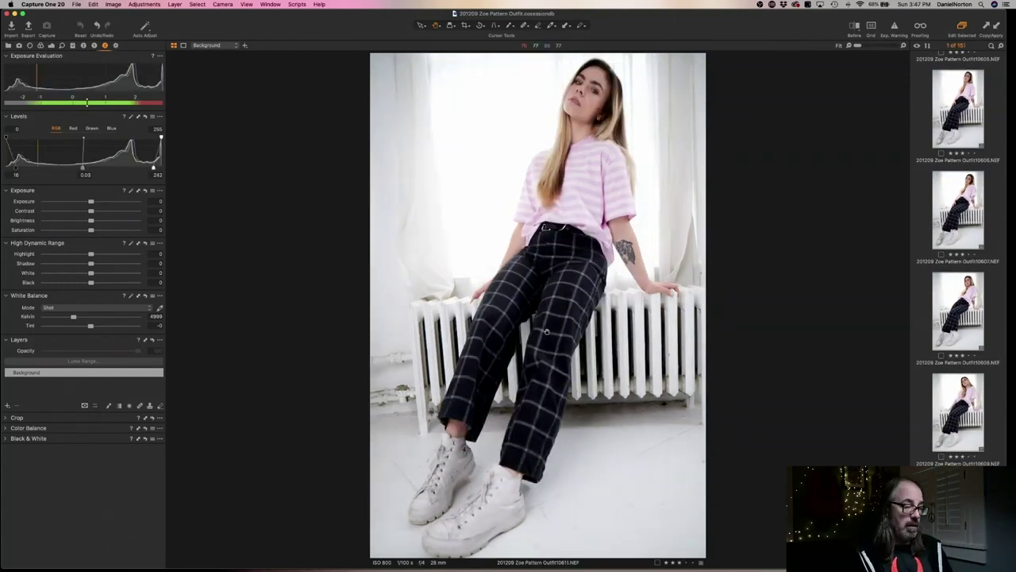
Check where the radiator series ends, and review the remaining three-star images backward from 10611 to 10526
key("Right")
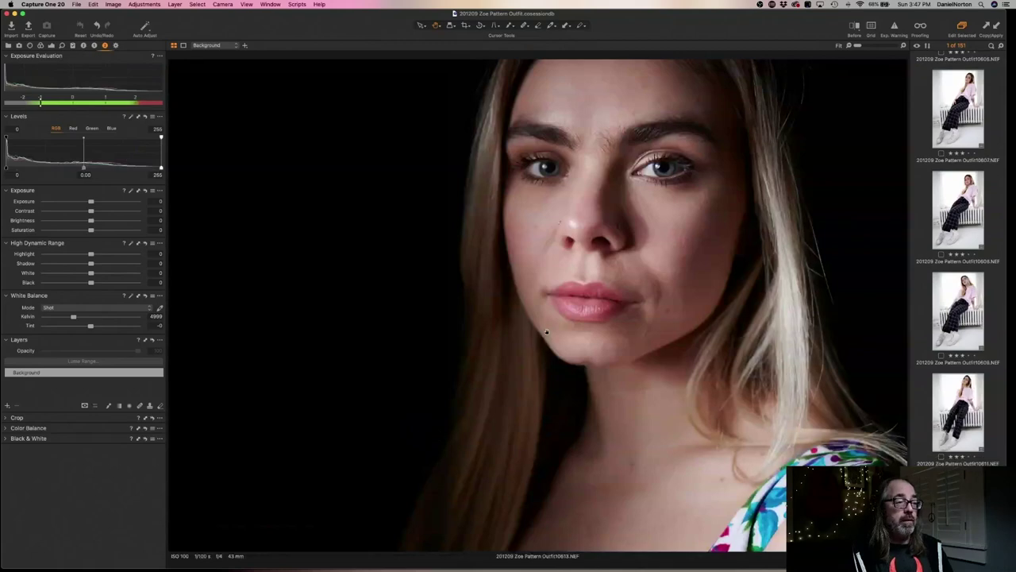
key("Left")
key("Left")
key("Left")
key("Left")
key("Left")
key("Left")
key("Left")
key("Left")
key("Left")
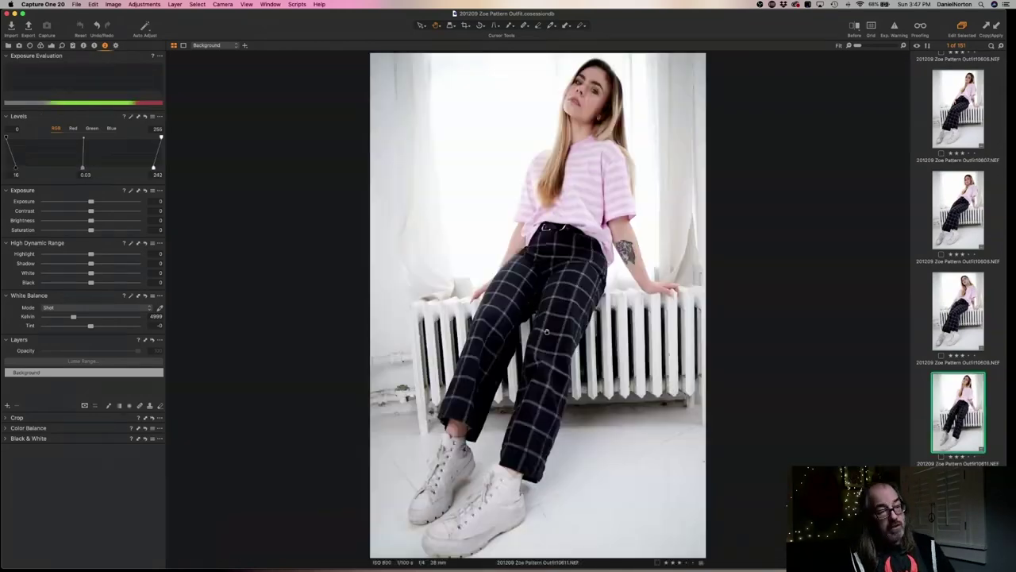
key("Left")
key("Left")
key("Left")
key("Left")
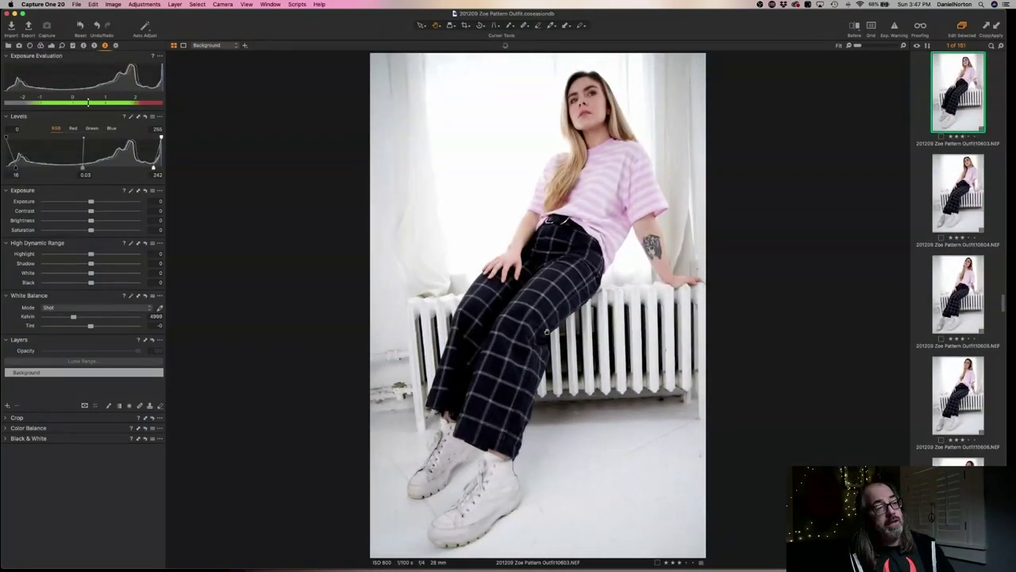
key("Left")
key("Left")
key("Left")
key("Left")
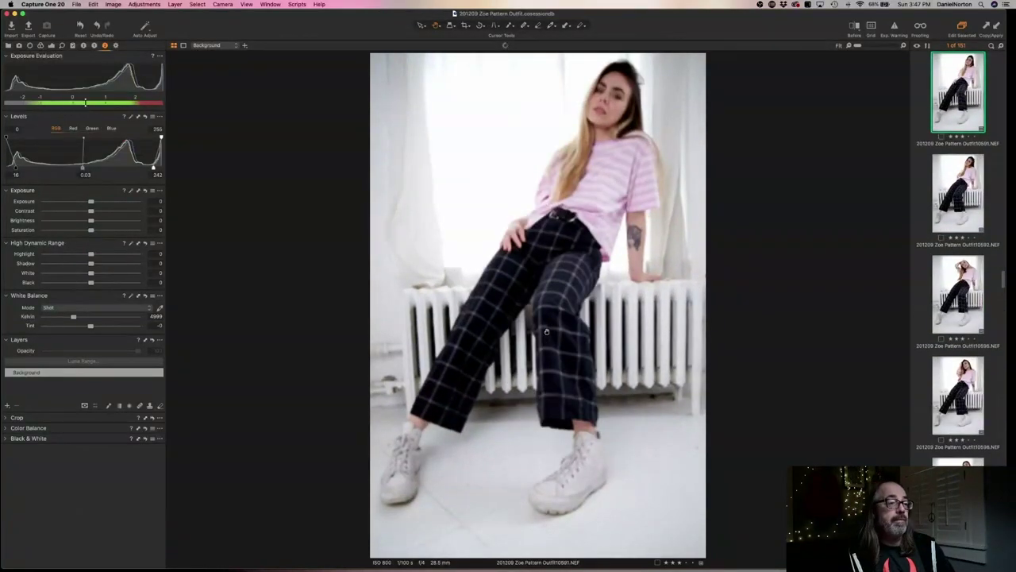
key("Left")
key("Left")
key("Left")
key("Left")
key("Left")
key("Left")
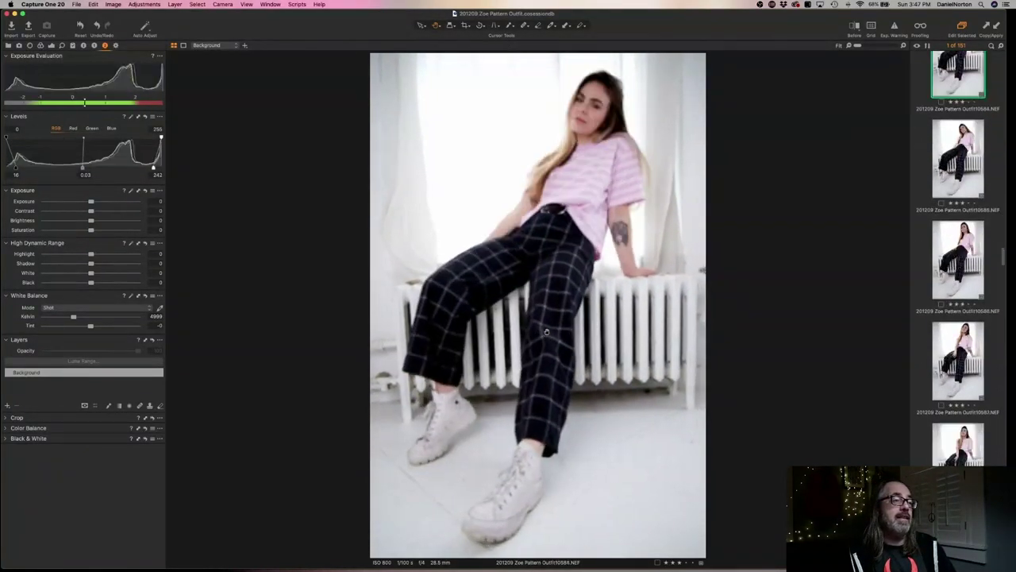
key("Left")
key("Left")
key("Left")
key("Left")
key("Left")
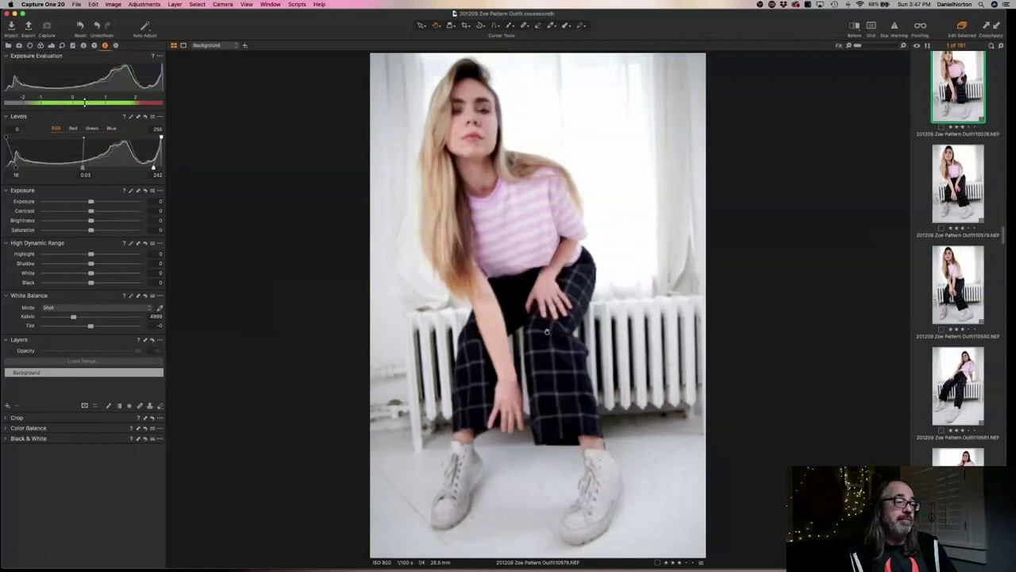
key("Left")
key("Left")
key("Left")
key("Left")
key("Left")
key("Left")
key("Left")
key("Left")
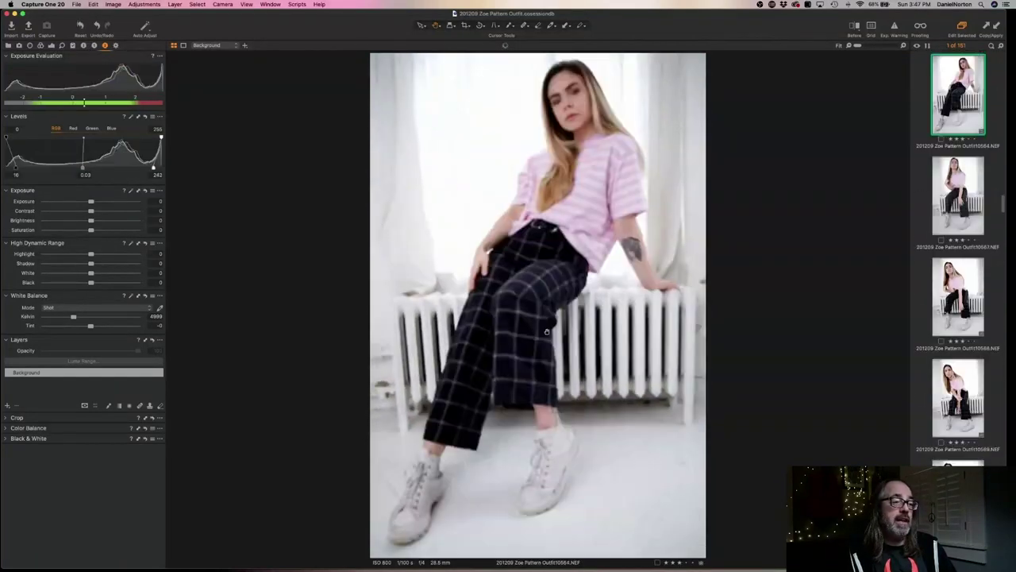
key("Left")
key("Left")
key("Left")
key("Left")
key("Left")
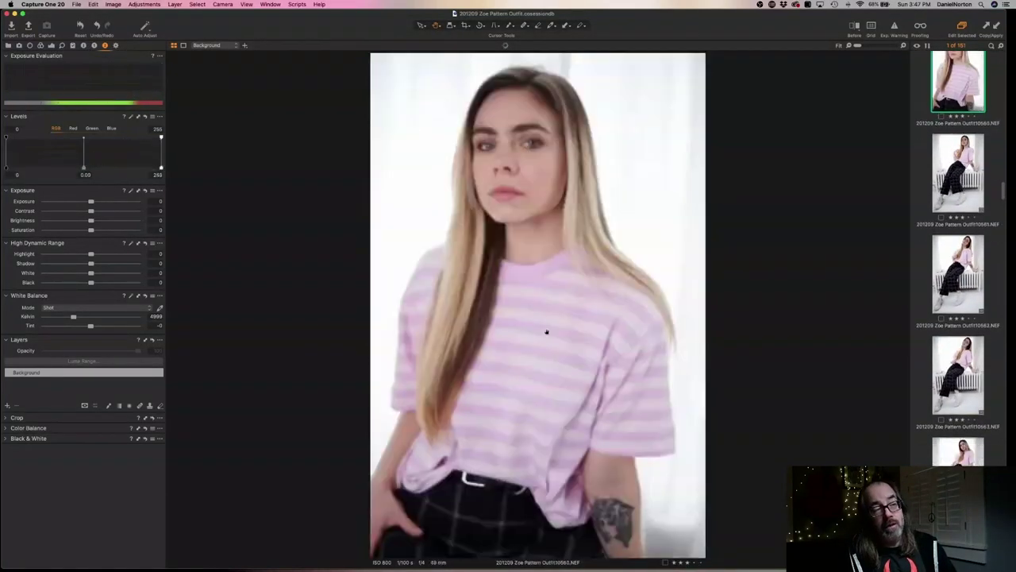
key("Left")
key("Left")
key("Left")
key("Left")
key("Left")
key("Left")
key("Left")
key("Left")
key("Left")
key("Left")
key("Left")
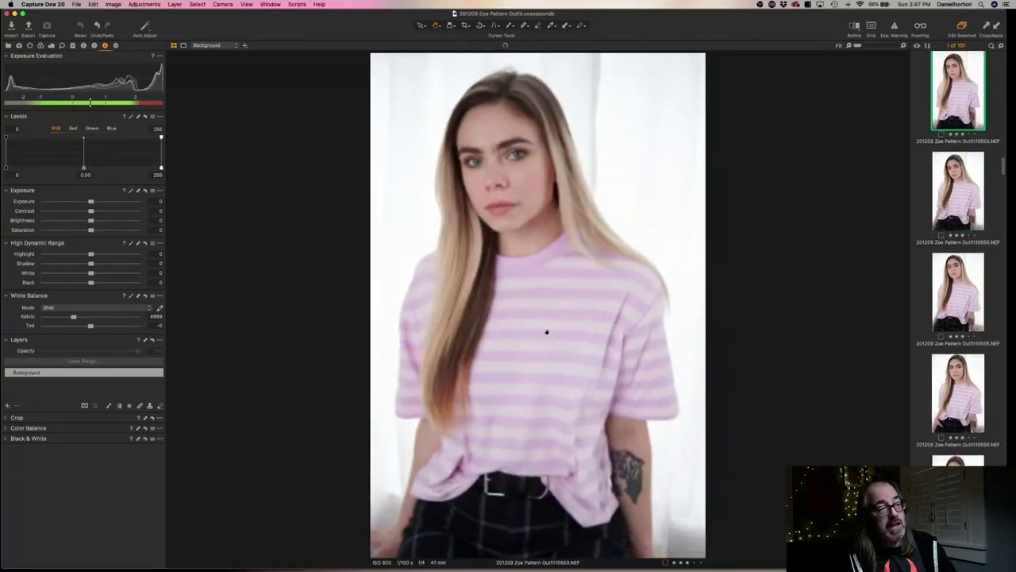
key("Left")
key("Left")
key("Left")
key("Left")
key("Left")
key("Left")
key("Left")
key("Left")
key("Left")
key("Left")
key("Left")
key("Left")
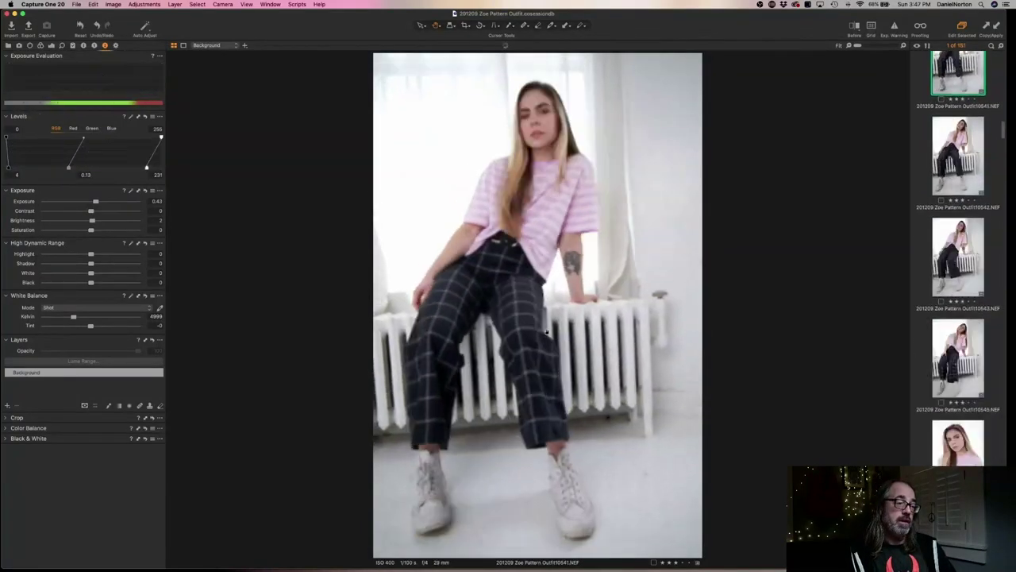
key("Left")
key("Left")
key("Left")
key("Left")
key("Left")
key("Left")
key("Left")
key("Left")
key("Left")
key("Left")
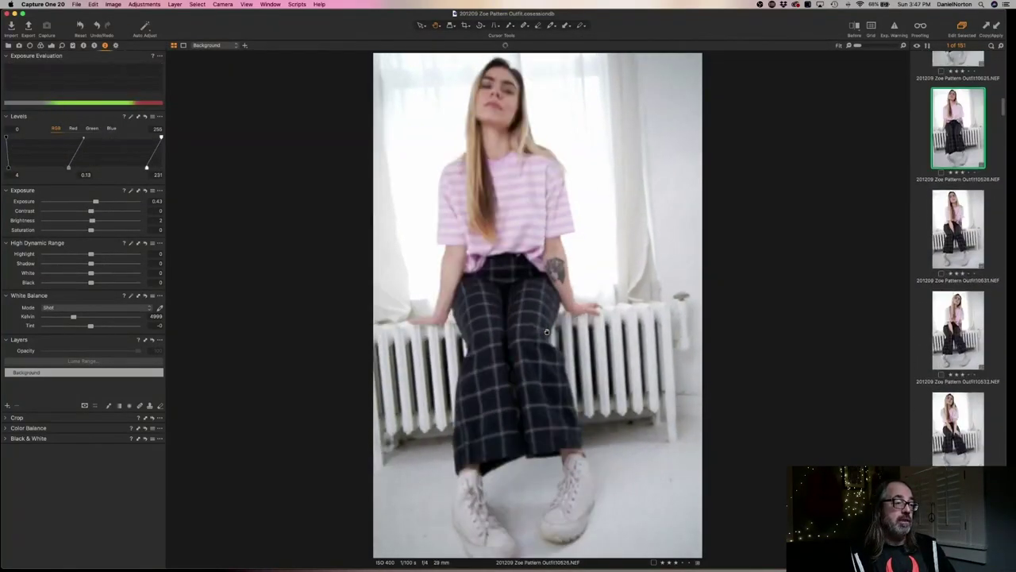
Review the first radiator series forward from image 10526 through 10545, checking the seated and leaning full-length poses
key("Right")
key("Right")
key("Right")
key("Right")
key("Right")
key("Right")
key("Right")
key("Right")
key("Right")
key("Right")
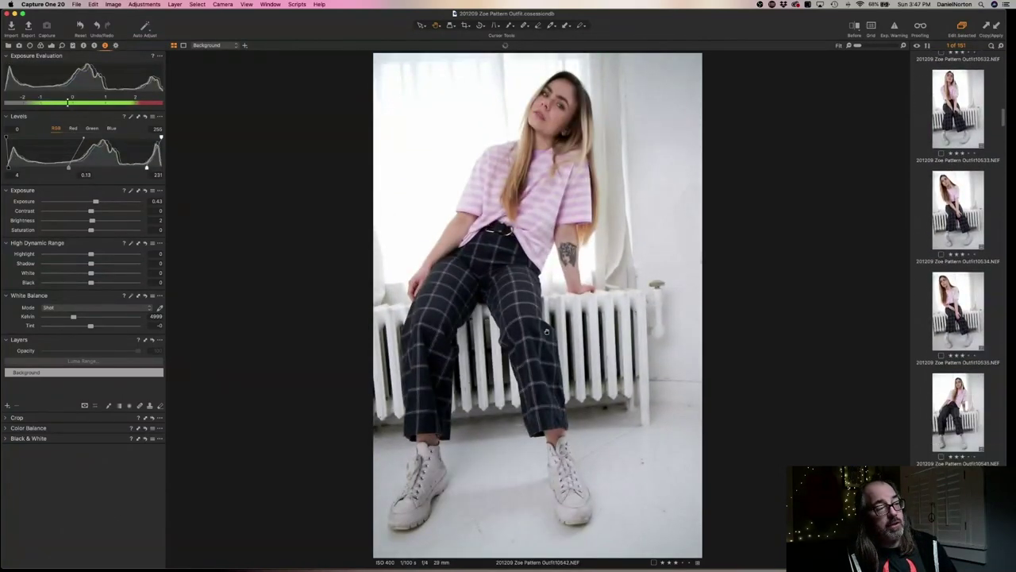
key("Right")
key("Right")
Review the close portraits against the white curtains, from image 10546 through 10560
key("Right")
key("Right")
key("Right")
key("Right")
key("Right")
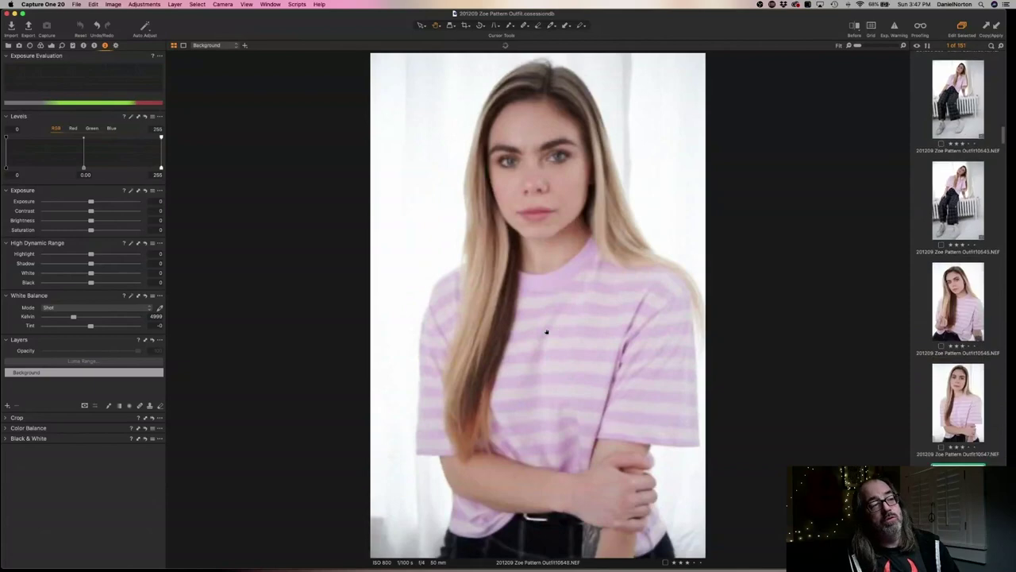
key("Right")
key("Right")
key("Right")
key("Right")
key("Right")
key("Right")
key("Right")
key("Right")
key("Right")
key("Right")
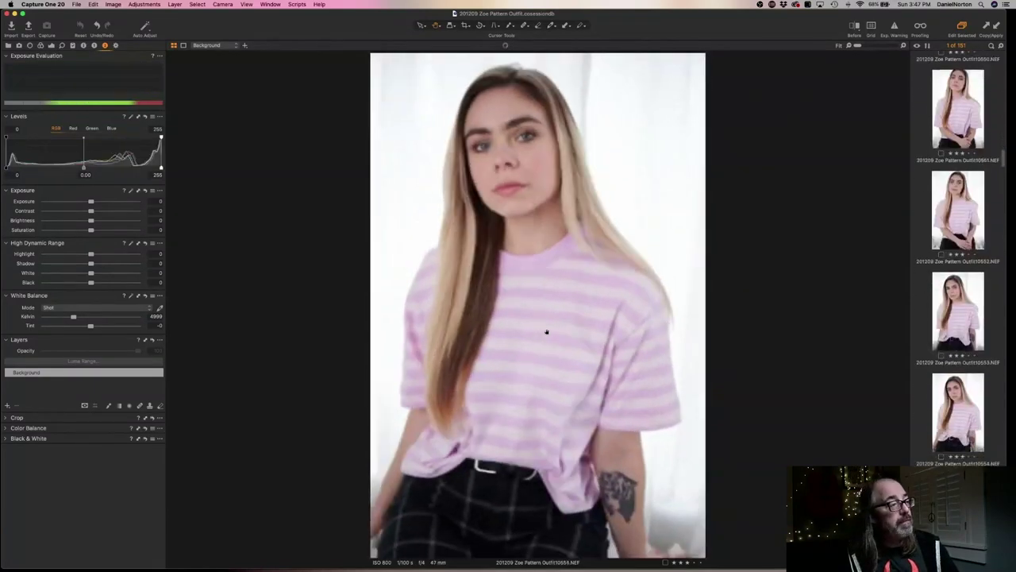
key("Right")
key("Right")
key("Right")
key("Right")
Review the second radiator series forward from image 10561, check its boundary with the dark portrait 10613, and return to 10611
key("Right")
key("Right")
key("Right")
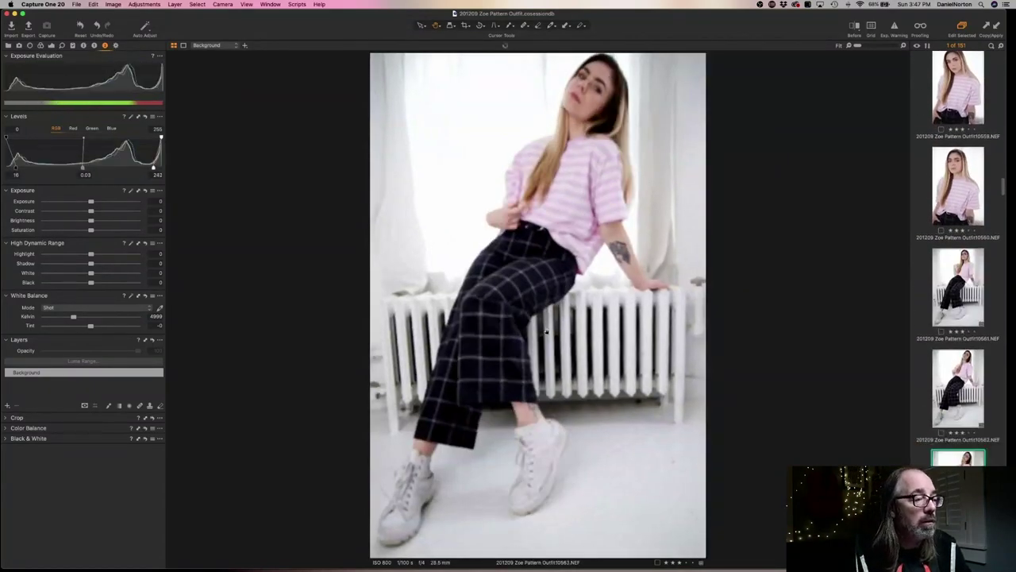
key("Right")
key("Right")
key("Right")
key("Right")
key("Right")
key("Right")
key("Right")
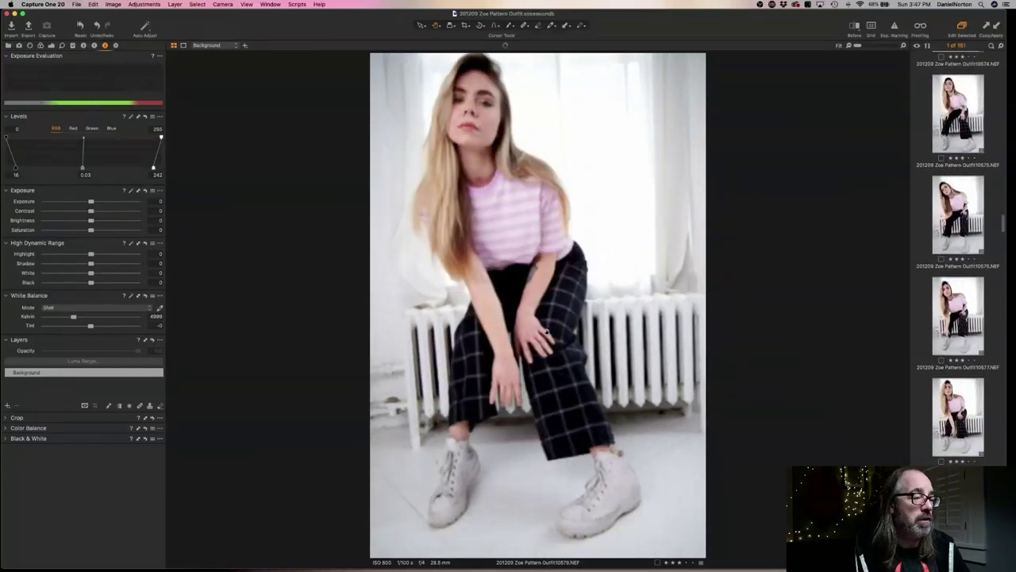
key("Right")
key("Right")
key("Right")
key("Right")
key("Right")
key("Right")
key("Right")
key("Right")
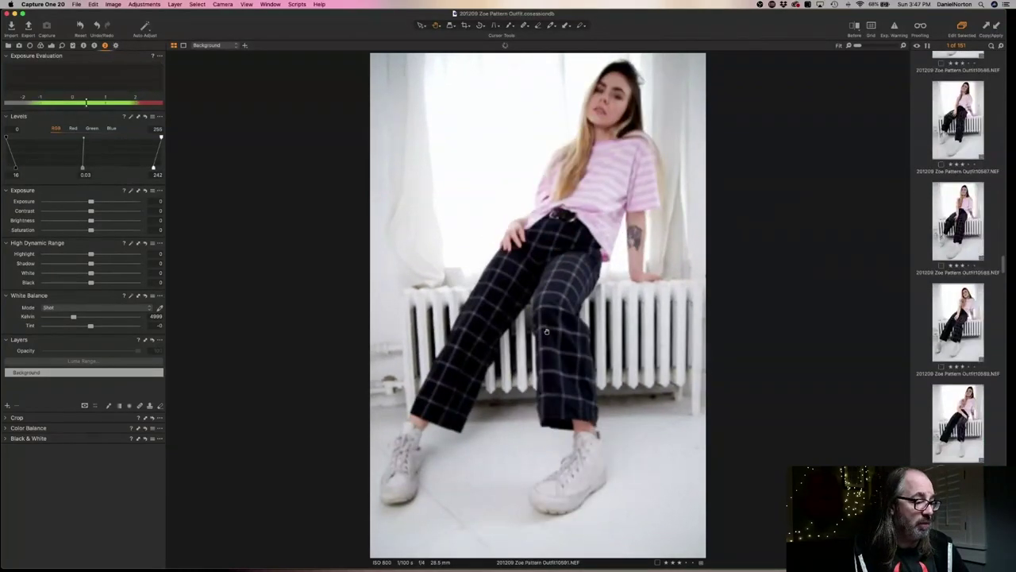
key("Right")
key("Right")
key("Right")
key("Right")
key("Right")
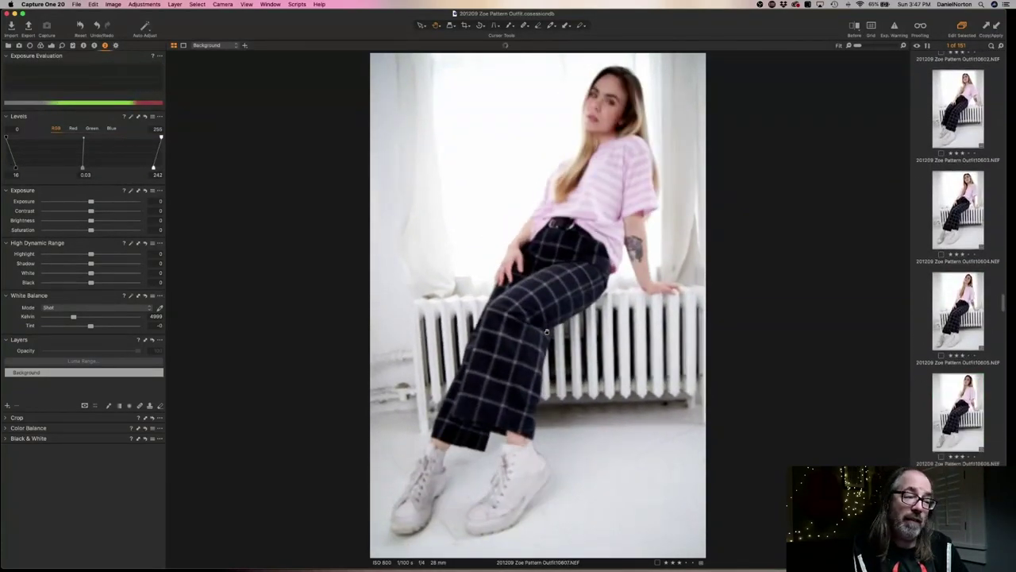
key("Left")
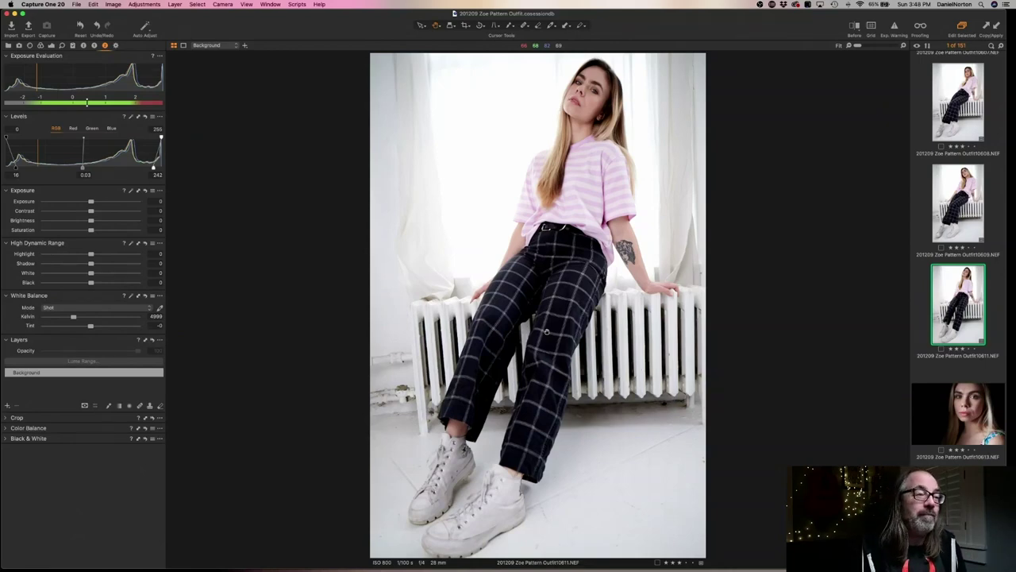
key("Right")
key("Left")
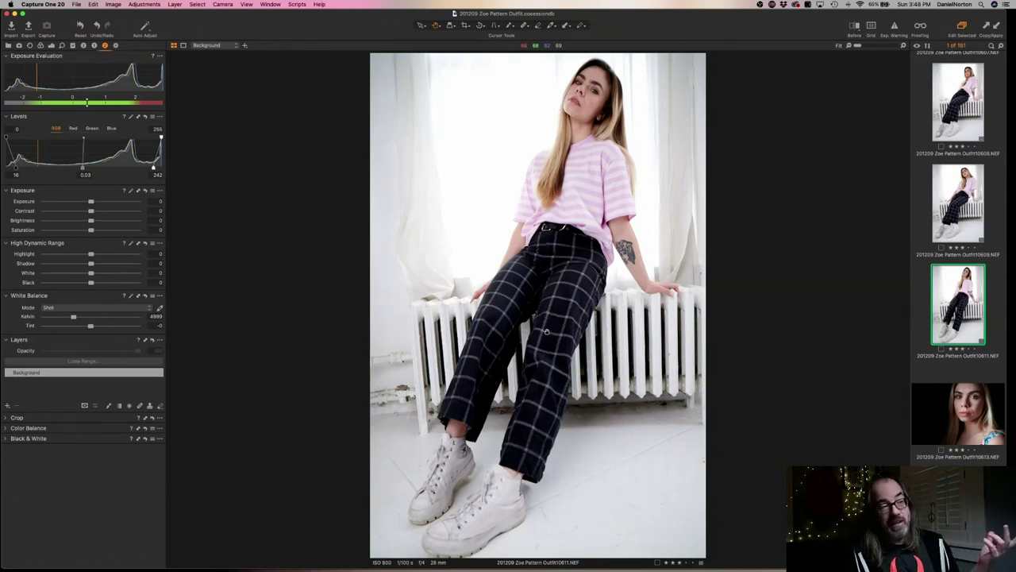
Go to dark portrait 10614 of the woman in the floral dress and inspect her face at 100%
key("Down")
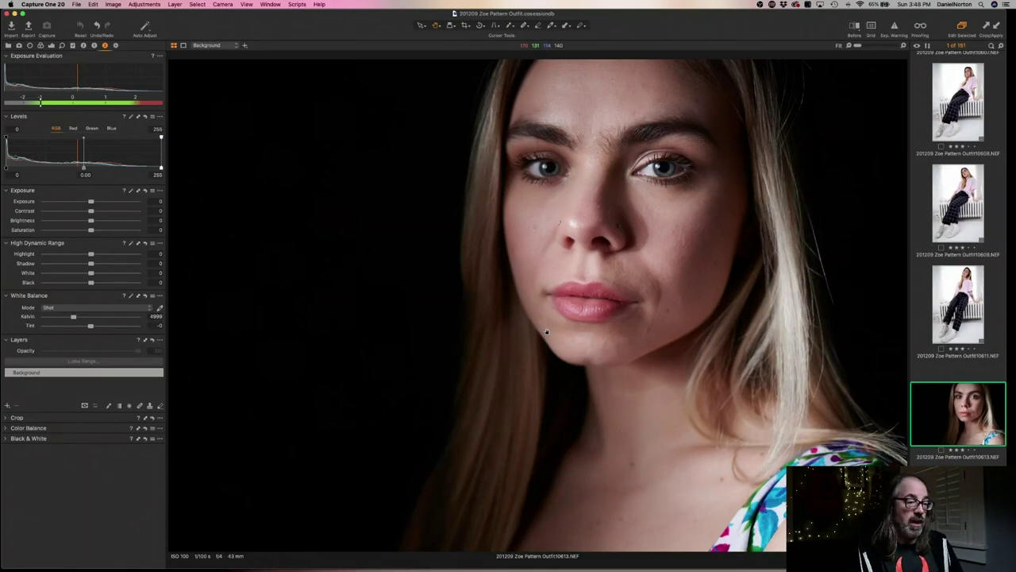
key("Down")
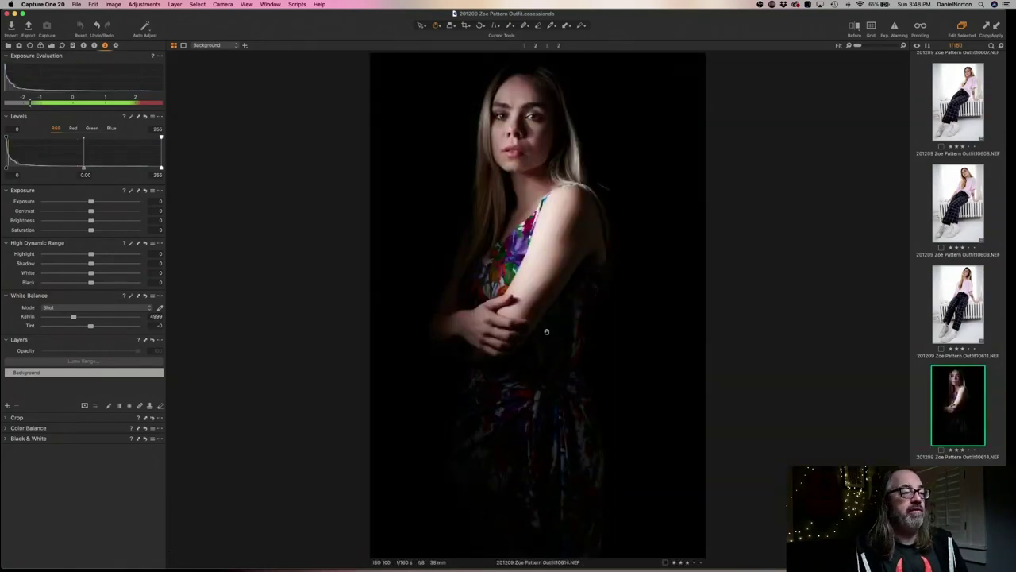
key("Up")
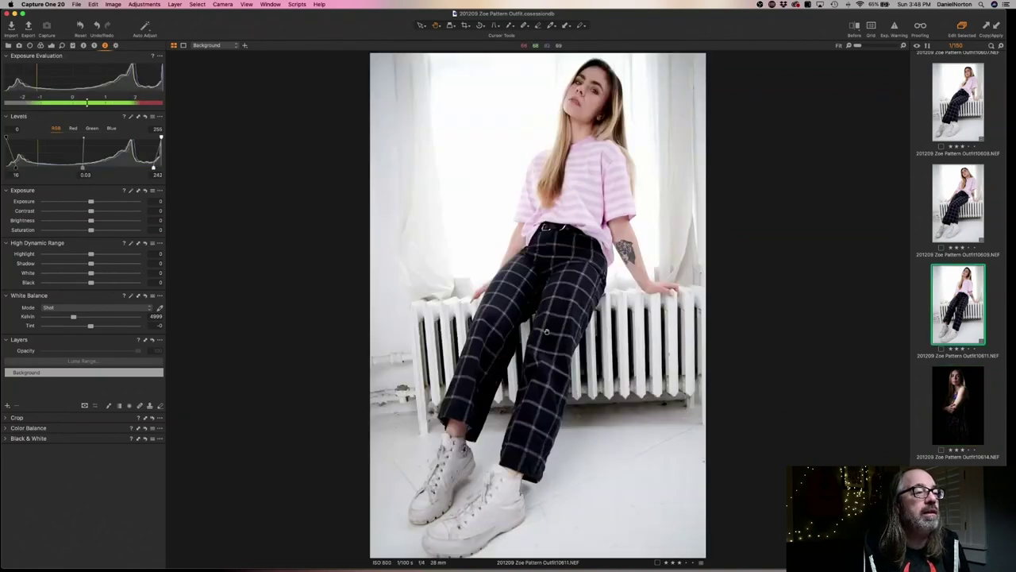
key("Down")
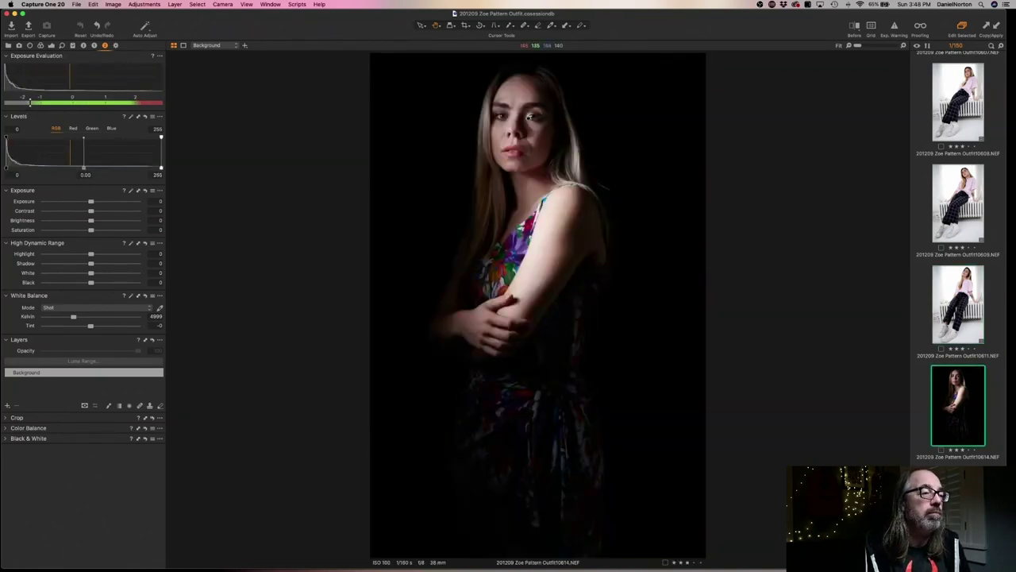
left_click(526, 118)
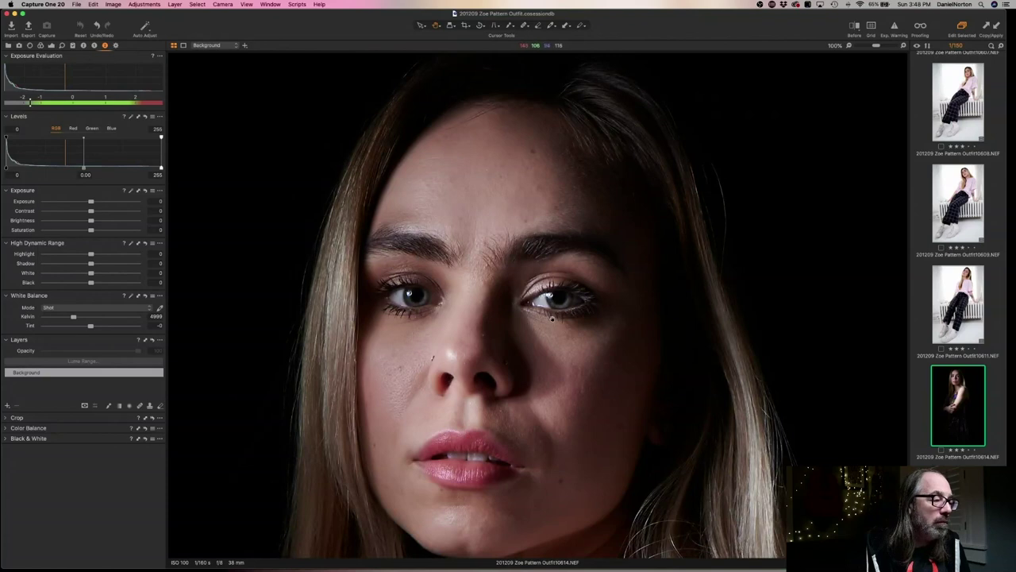
left_click(568, 312)
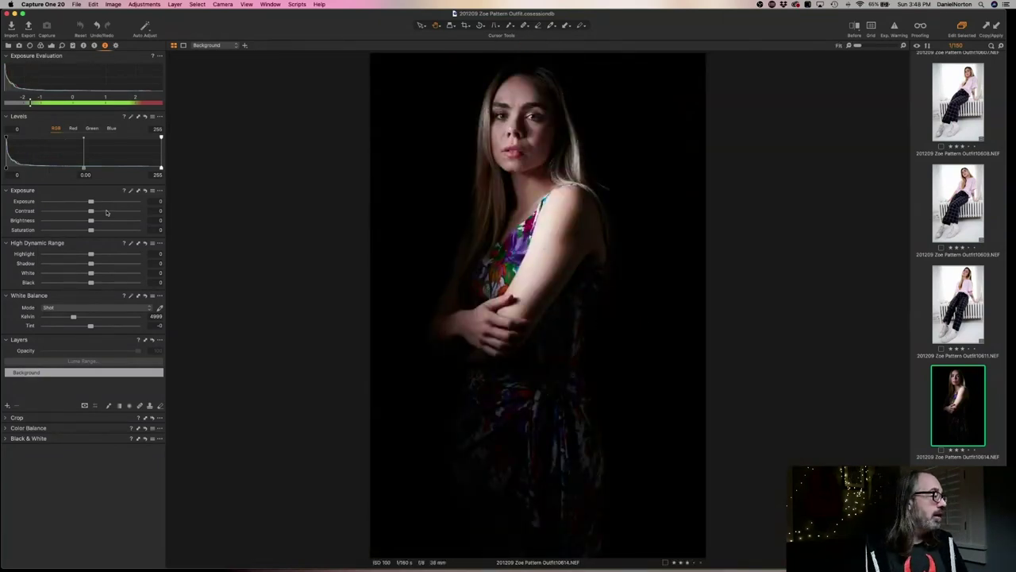
Try a slight exposure reduction and a black-and-white conversion on the portrait, reverting both
left_click_drag(91, 202, 91, 203)
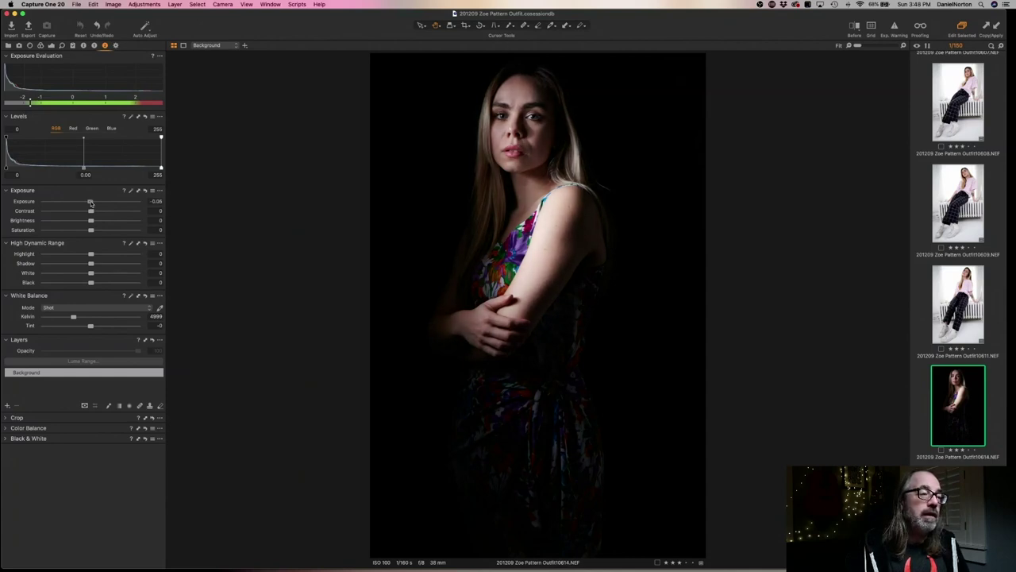
double_click(90, 202)
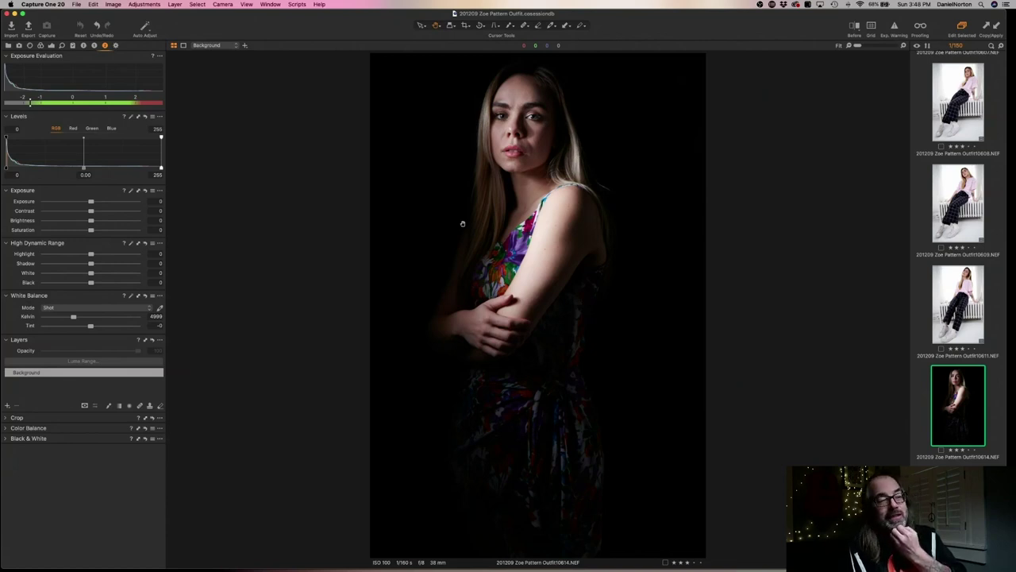
left_click(8, 440)
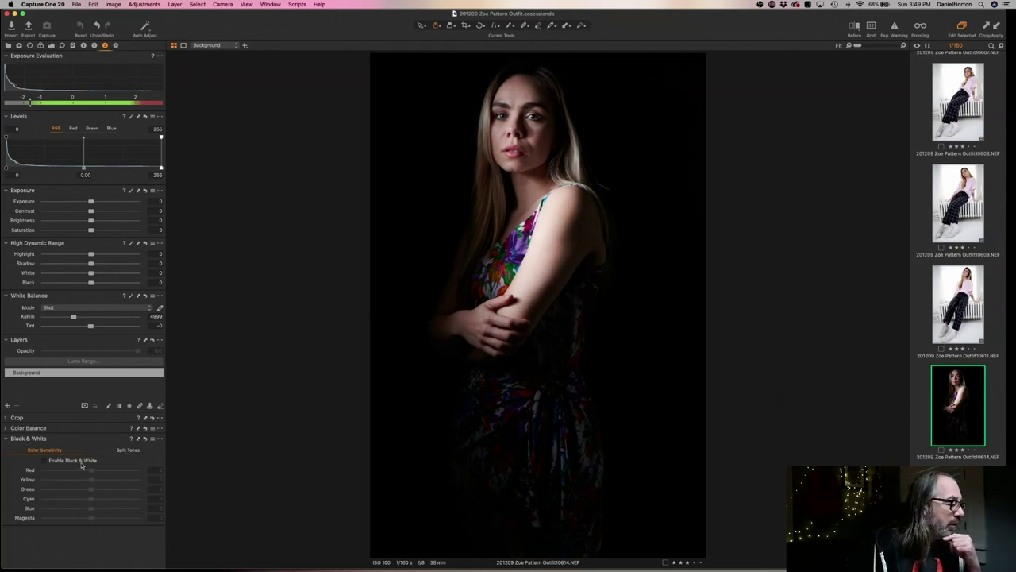
left_click(45, 461)
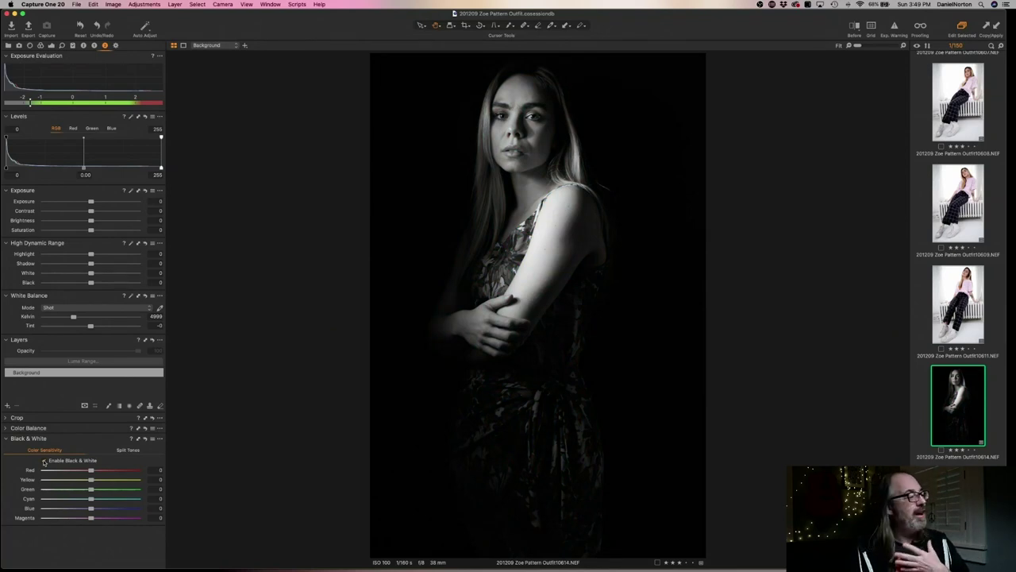
left_click(44, 461)
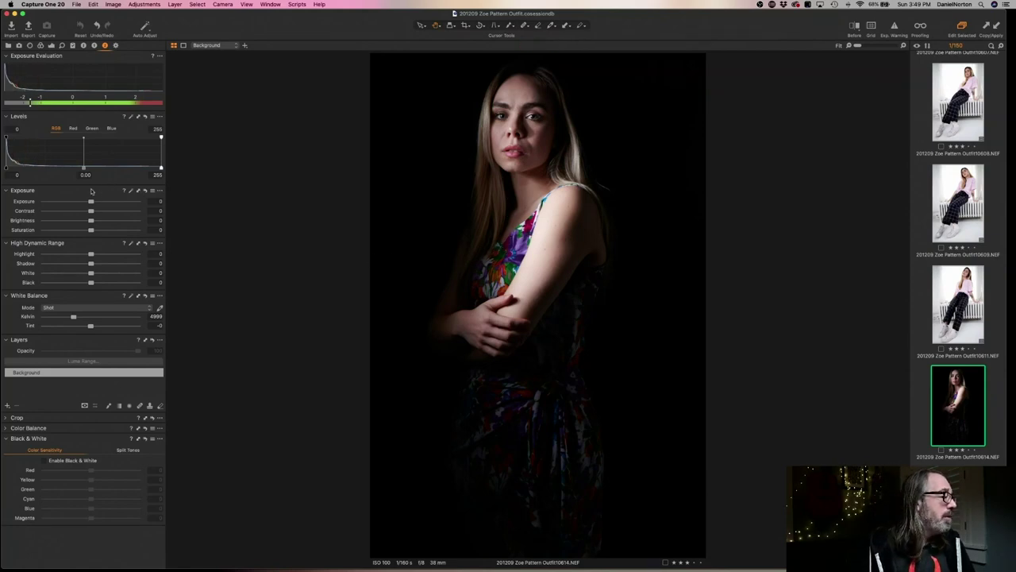
Try brightening the portrait's Levels midtones to 0.14 and return them to 0.00
left_click_drag(83, 168, 73, 169)
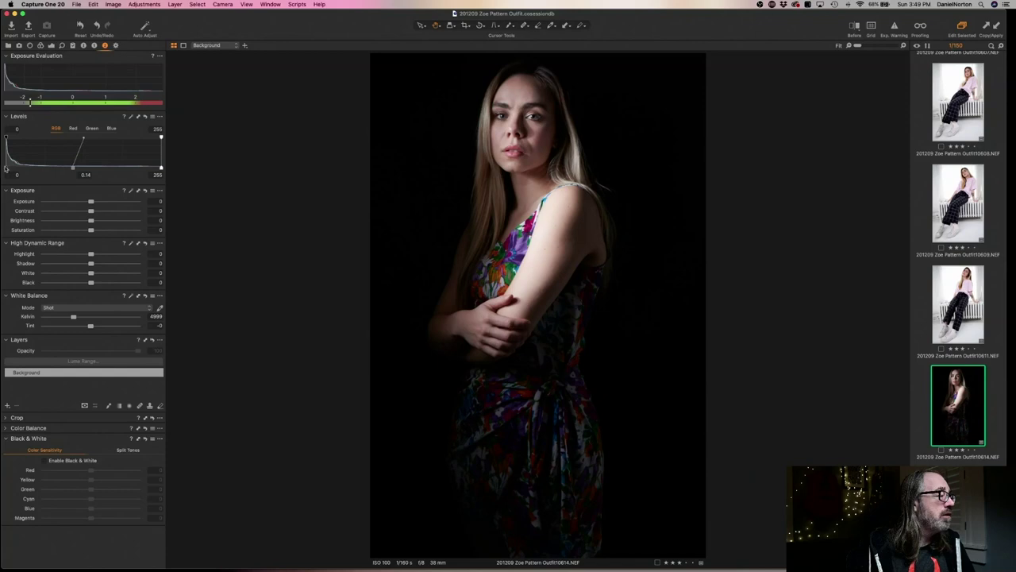
left_click_drag(10, 167, 2, 165)
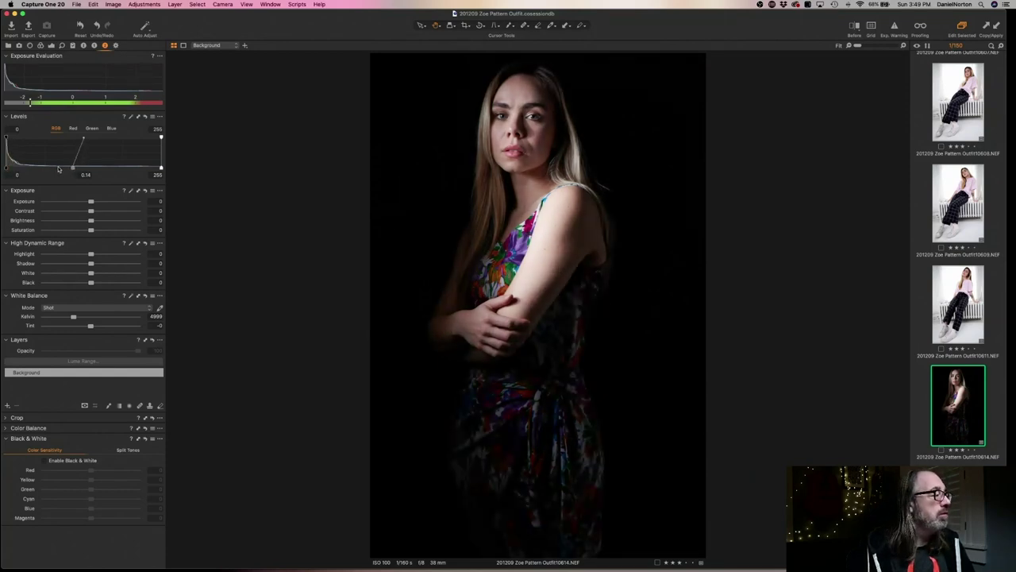
left_click_drag(73, 170, 82, 170)
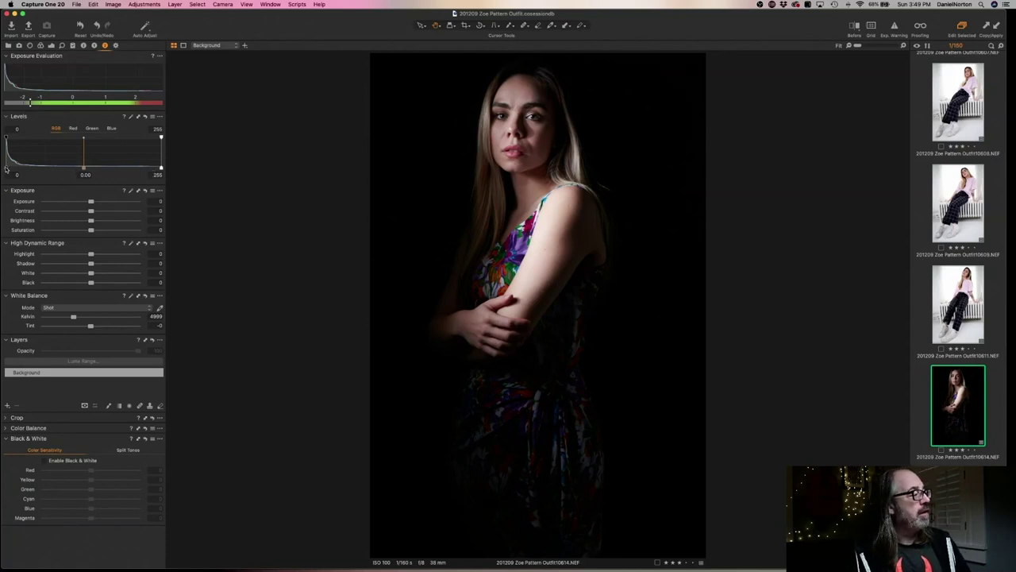
Set the portrait's RGB Levels shadow point to 14 and midtones to 0.17, checking the dress detail at 100%
left_click_drag(5, 167, 17, 166)
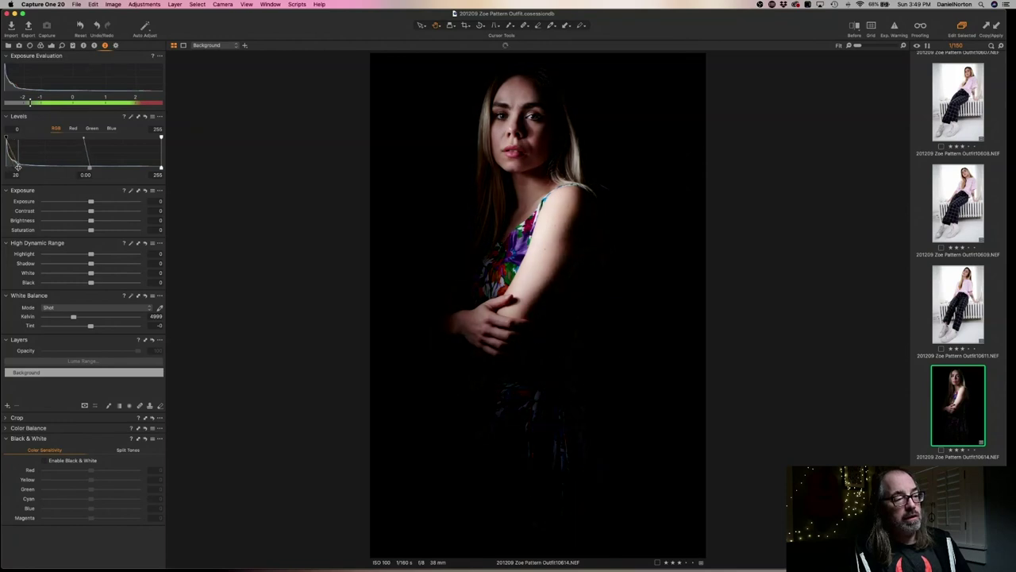
left_click_drag(17, 166, 23, 169)
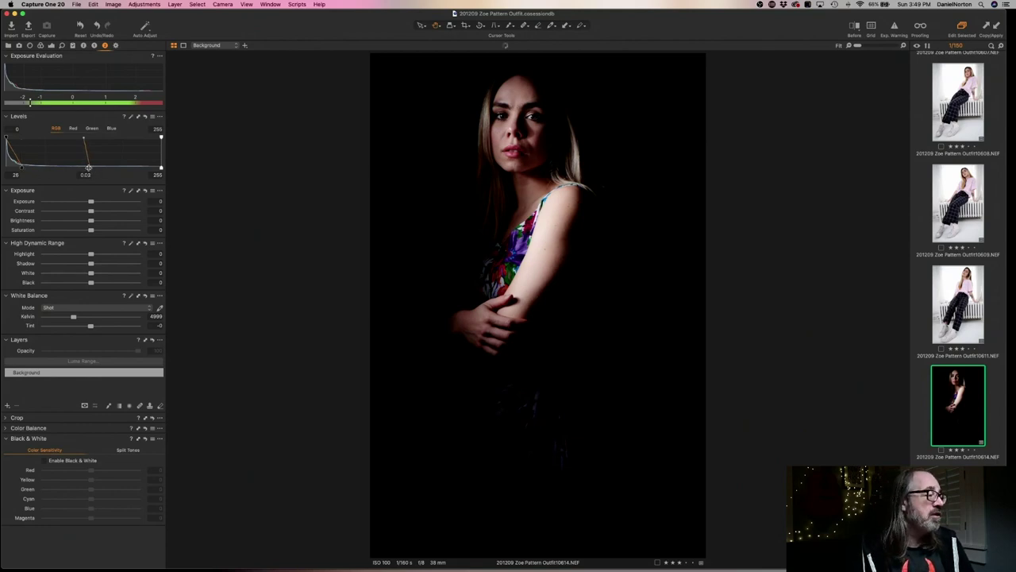
left_click_drag(76, 168, 76, 168)
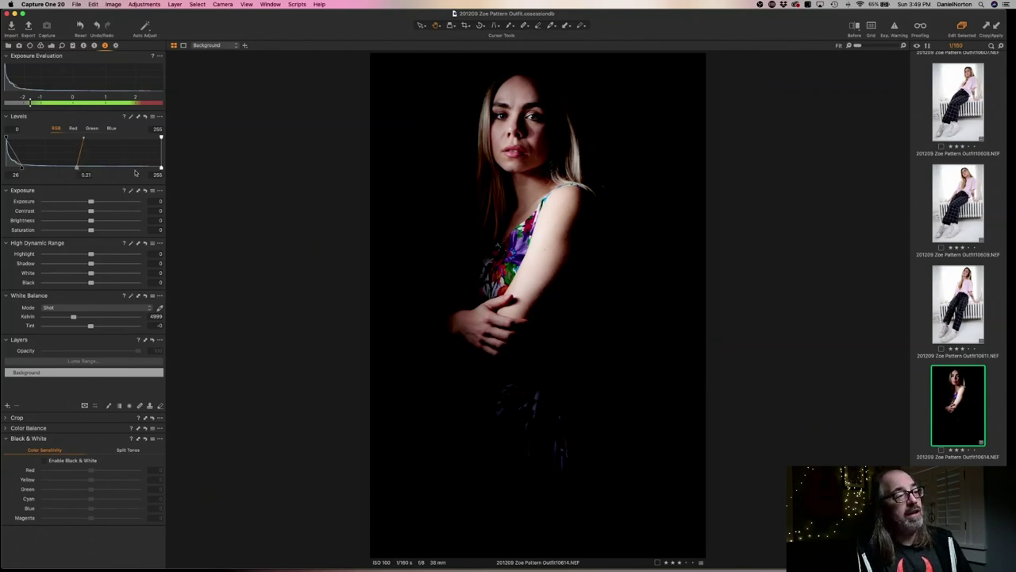
left_click_drag(21, 167, 76, 168)
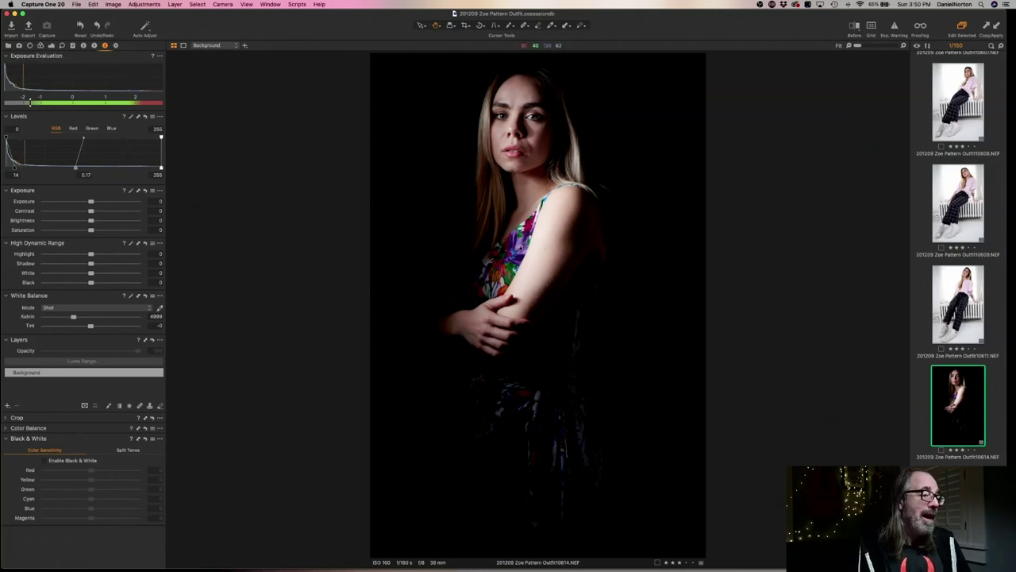
left_click(512, 267)
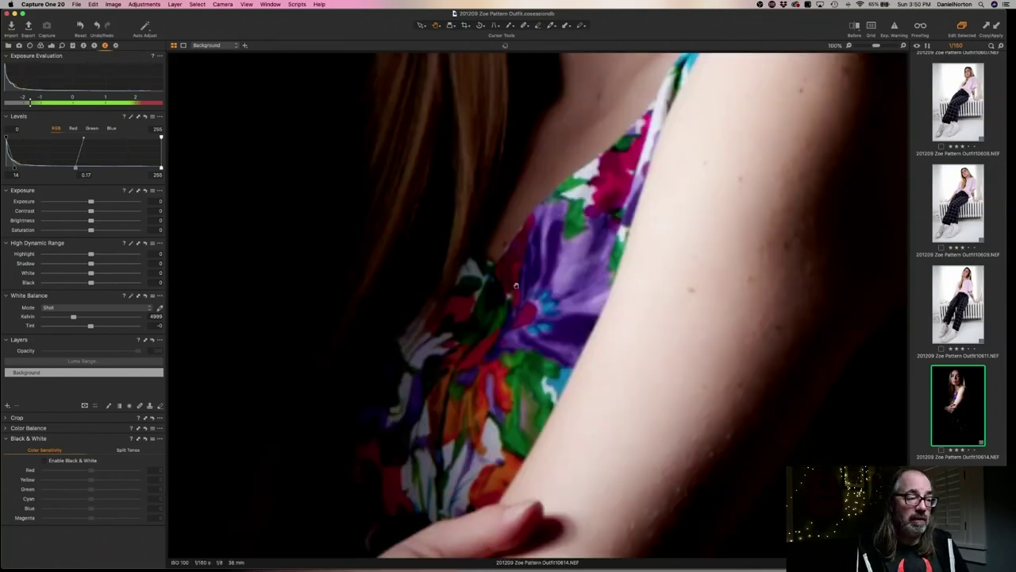
left_click(527, 297)
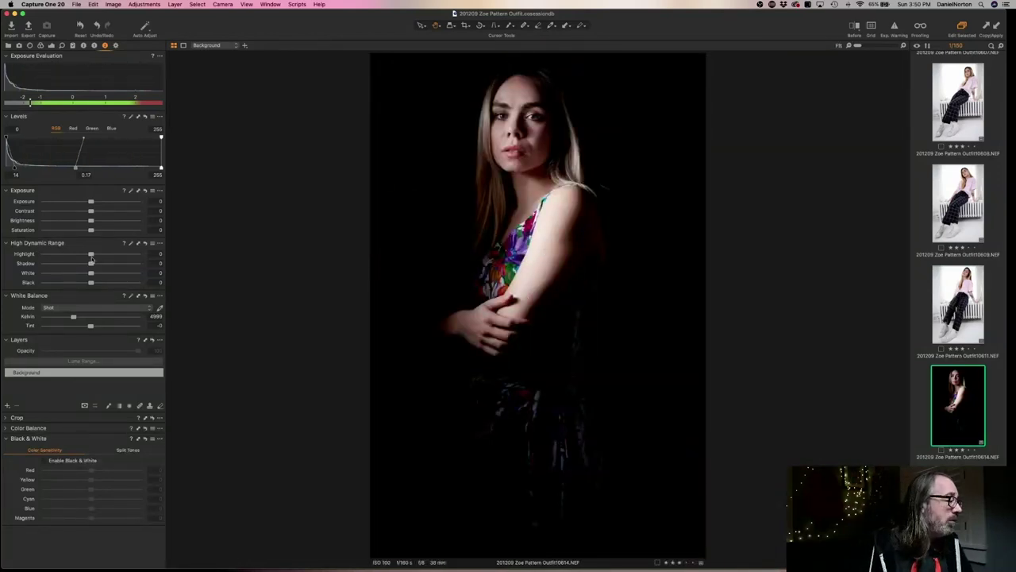
Lower the portrait's Highlight to -32 and set the Levels white point to 253, checking the face at 100%
mouse_move(91, 254)
left_mouse_down()
mouse_move(81, 254)
mouse_move(103, 254)
mouse_move(65, 254)
mouse_move(76, 254)
left_mouse_up()
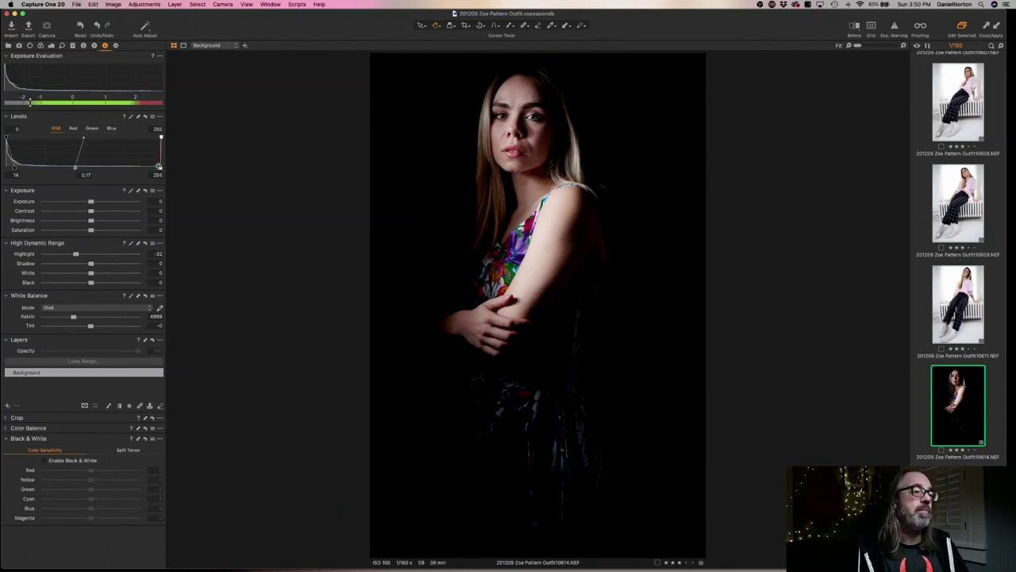
left_click_drag(161, 169, 162, 169)
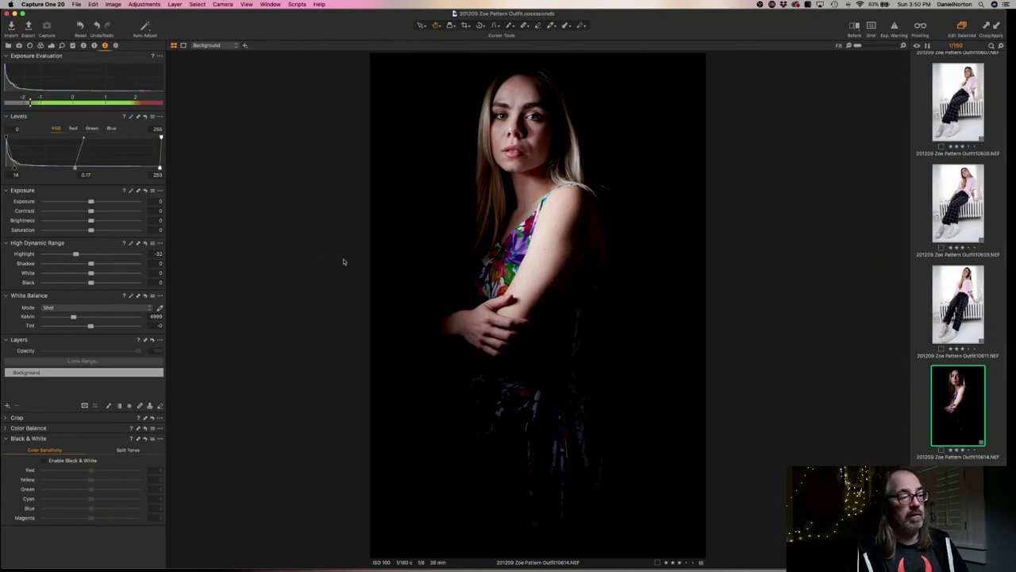
left_click(505, 117)
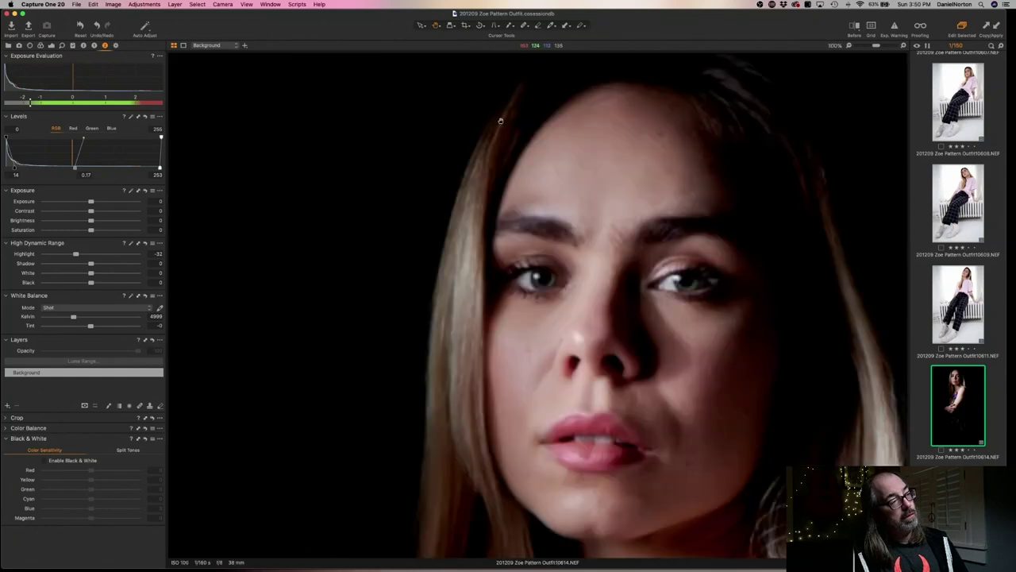
left_click(566, 278)
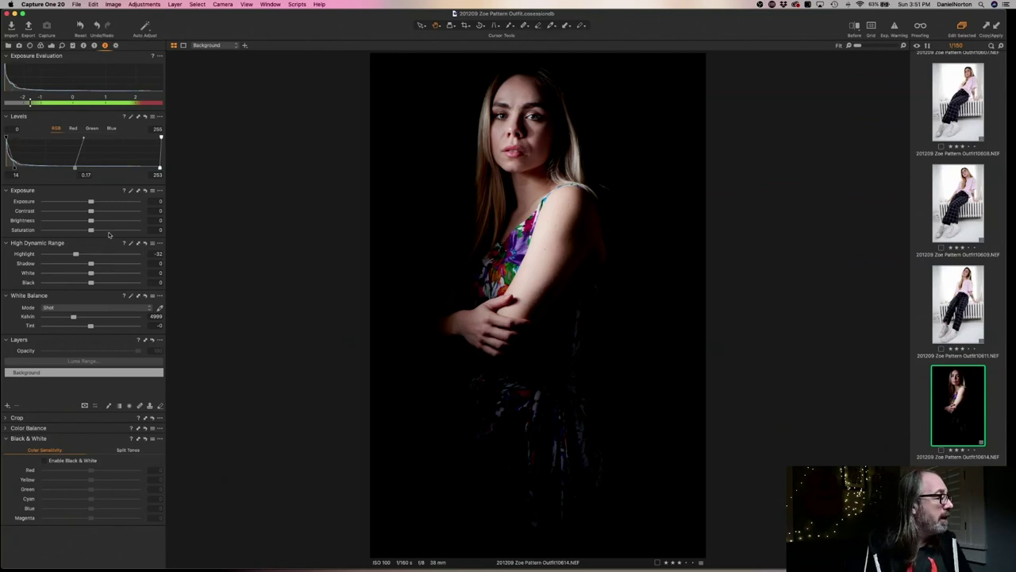
Raise the portrait's Saturation to 12 and lower Brightness to -2, checking the face at 100%
left_click_drag(91, 230, 93, 231)
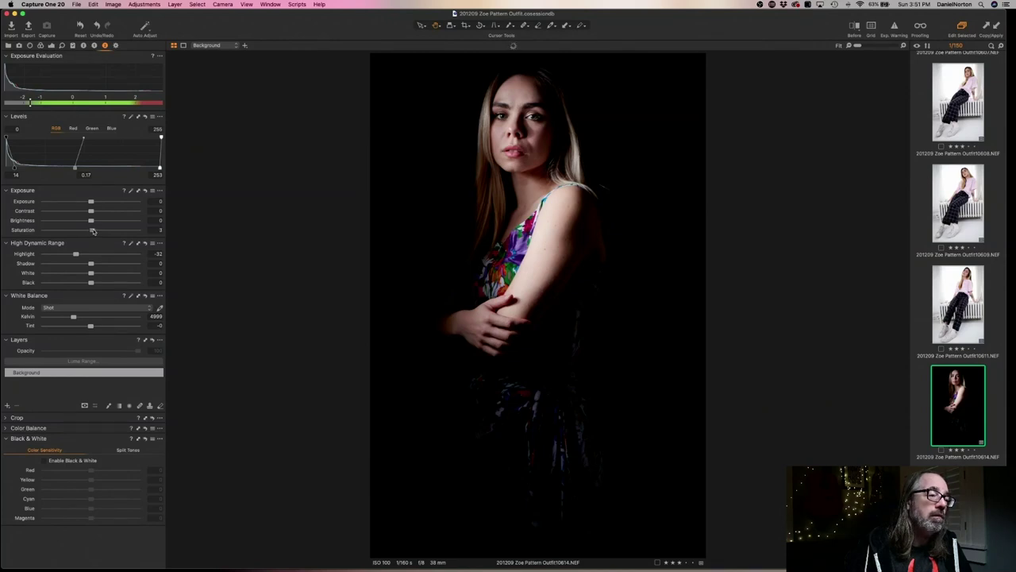
left_click_drag(93, 230, 96, 230)
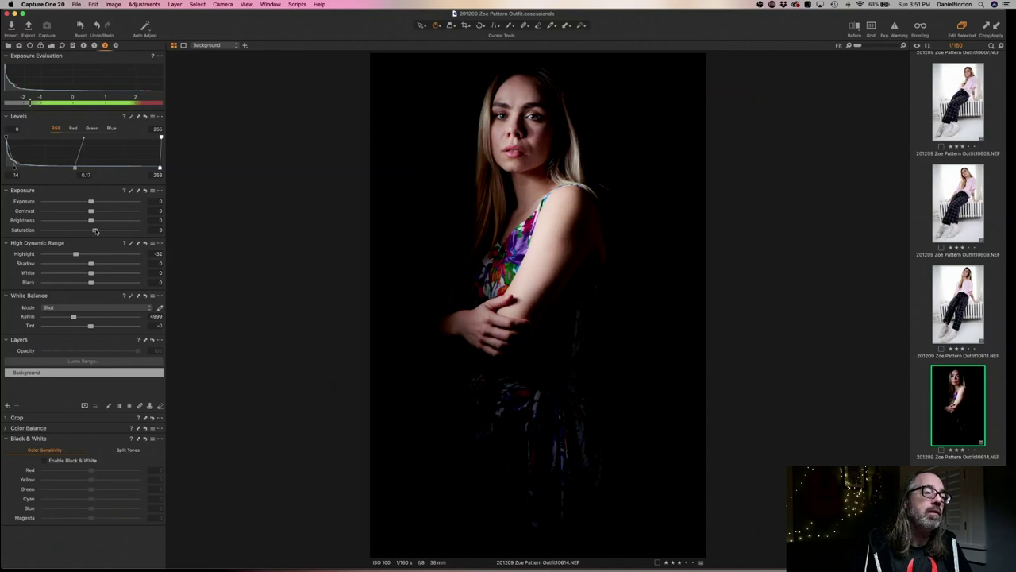
left_click_drag(92, 222, 97, 233)
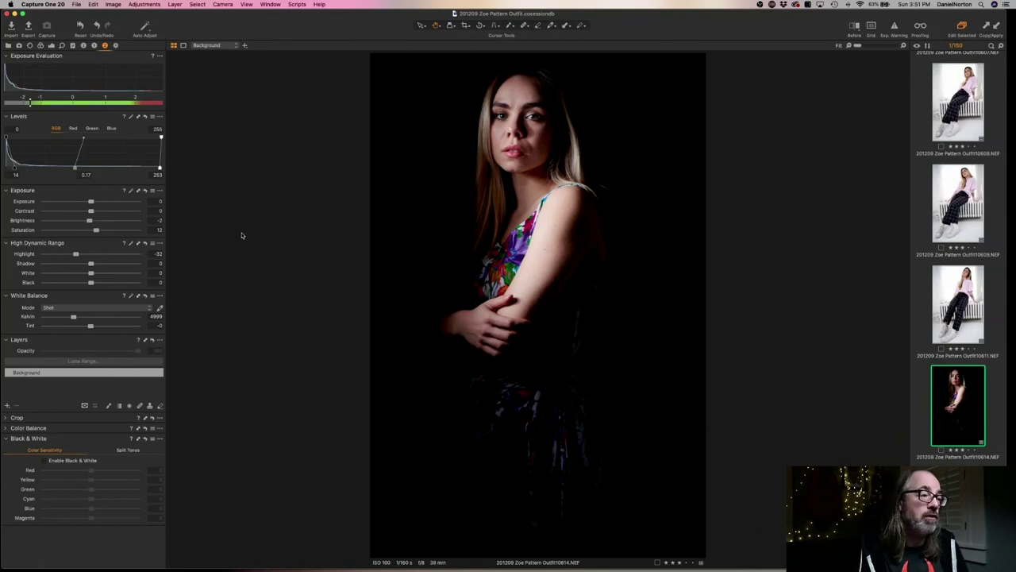
left_click(509, 139)
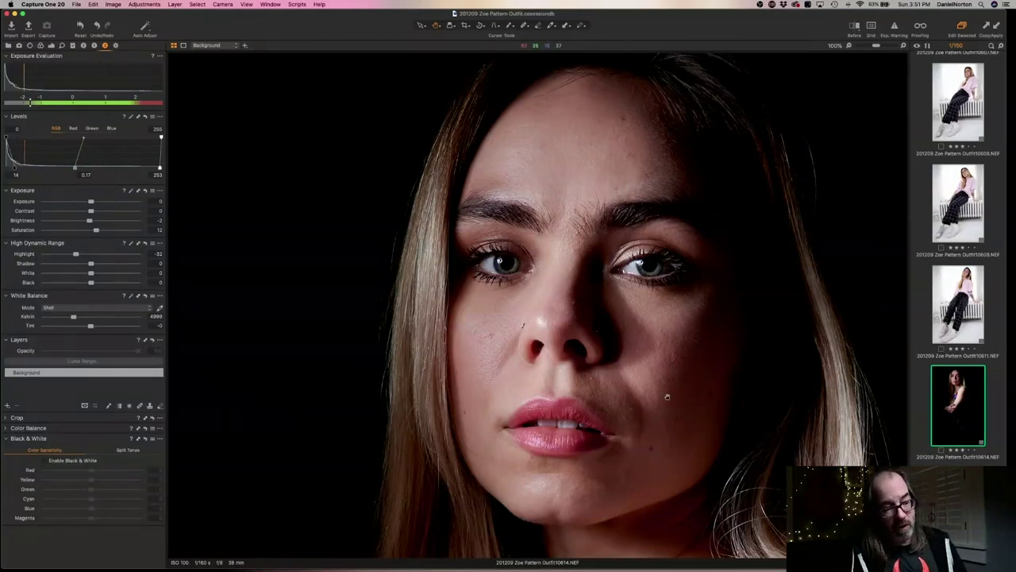
left_click(665, 357)
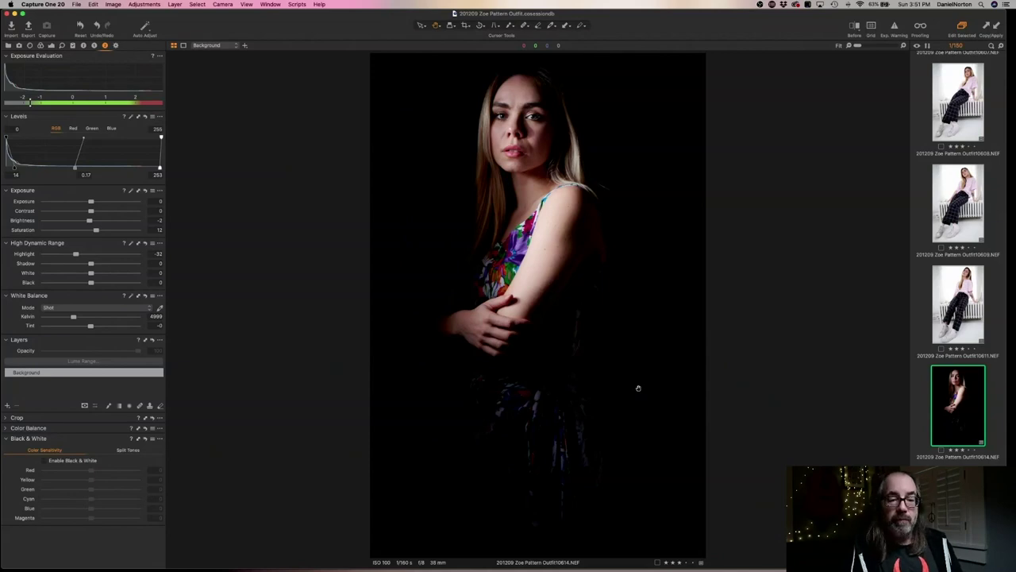
Browse the following floral-dress portraits up to the close-up against the dark red backdrop
key("Right")
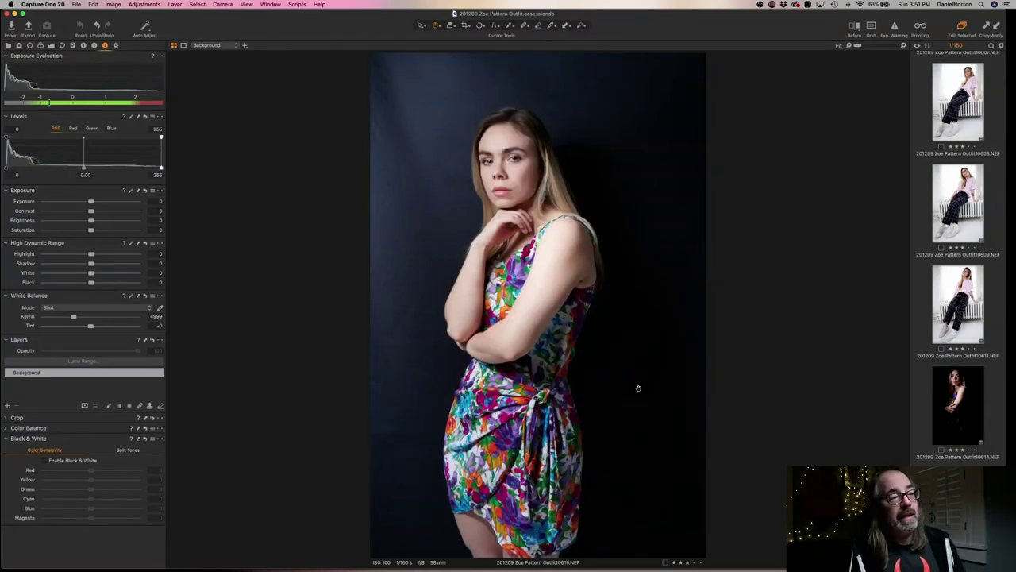
key("Left")
key("Right")
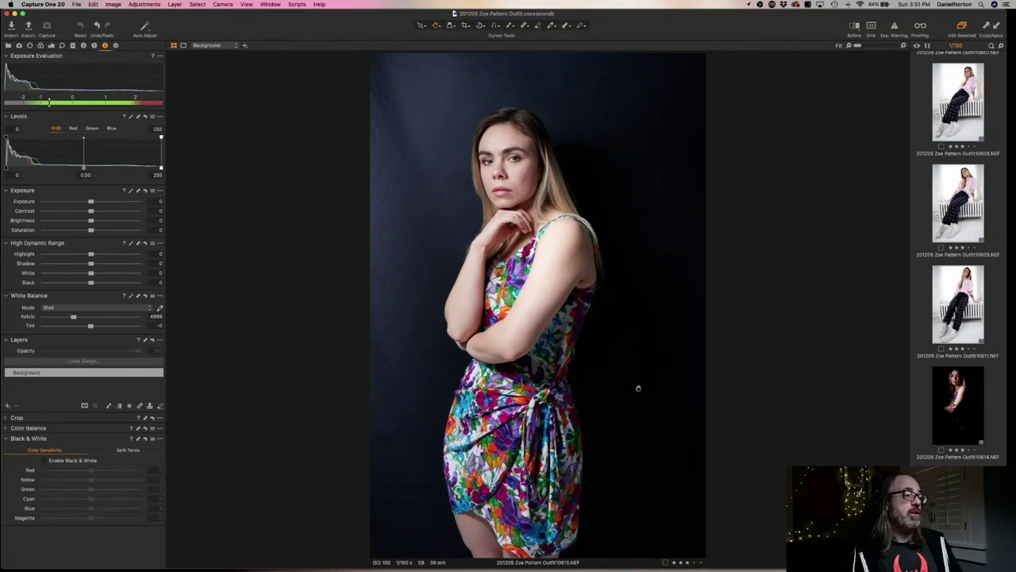
key("Right")
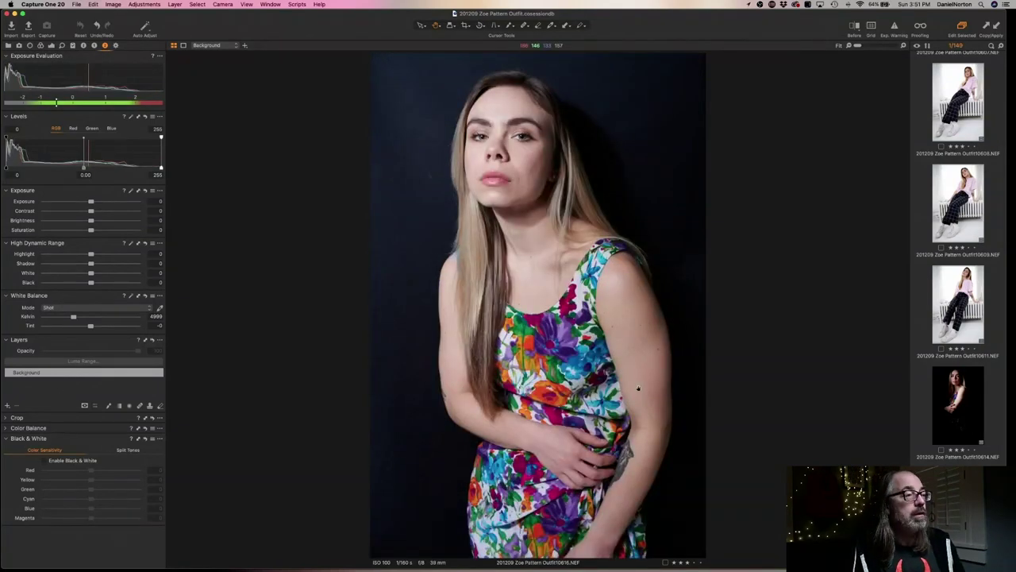
key("Right")
key("Right")
key("Right")
key("Right")
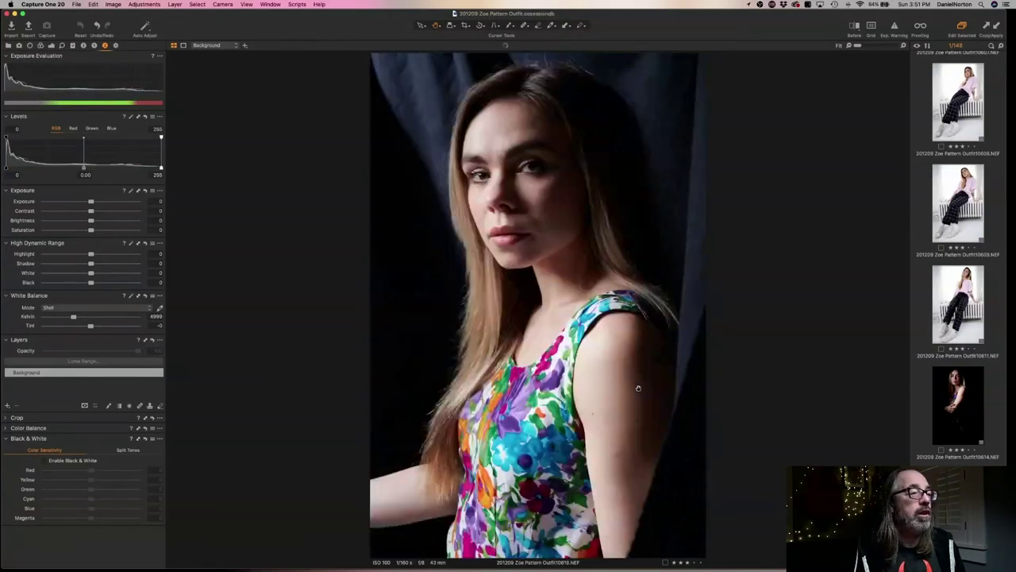
key("Right")
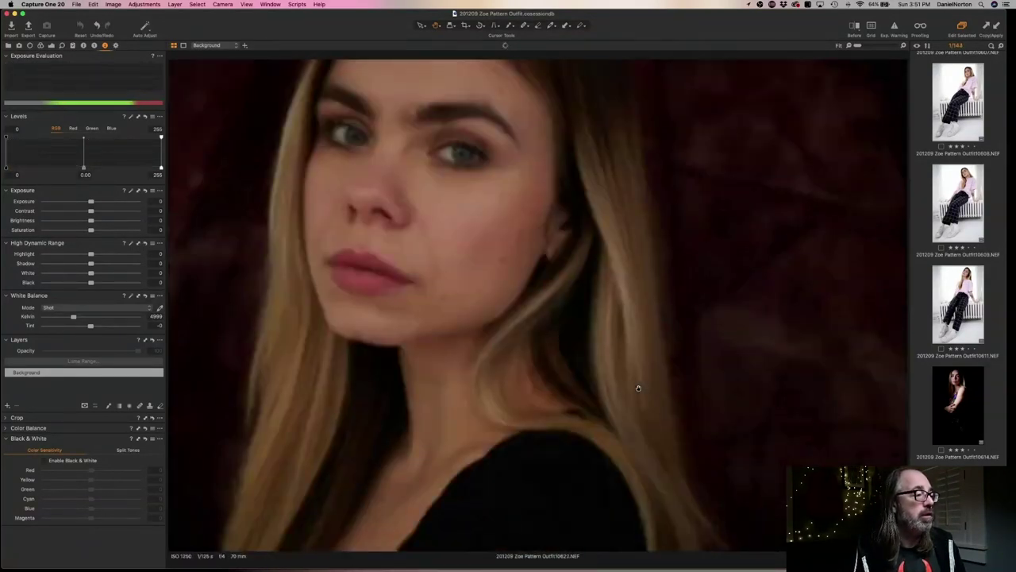
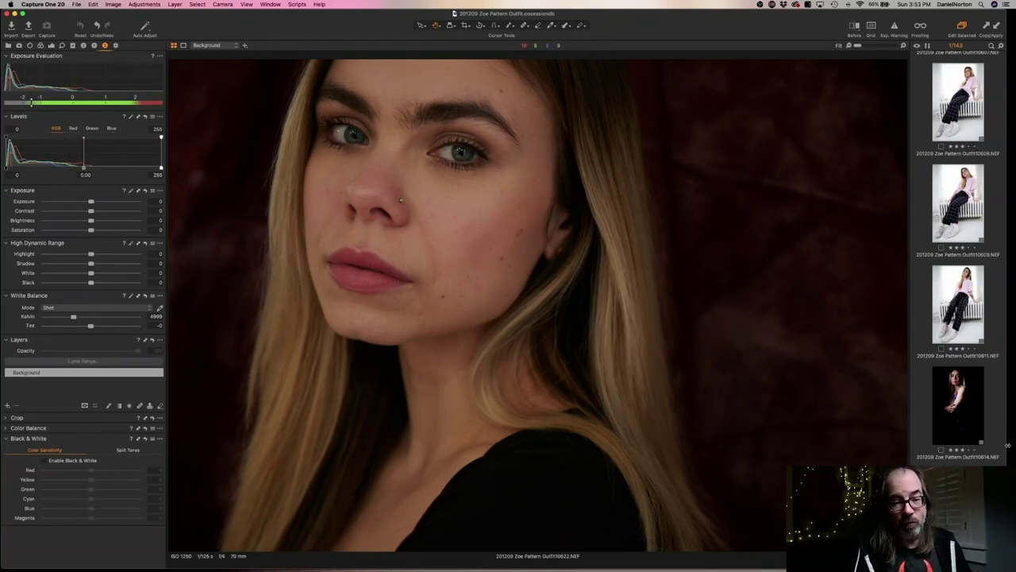
Raise the close-up portrait's Exposure to 0.7 and set the RGB Levels white point to 232 and midtones to 0.12
left_click(960, 413)
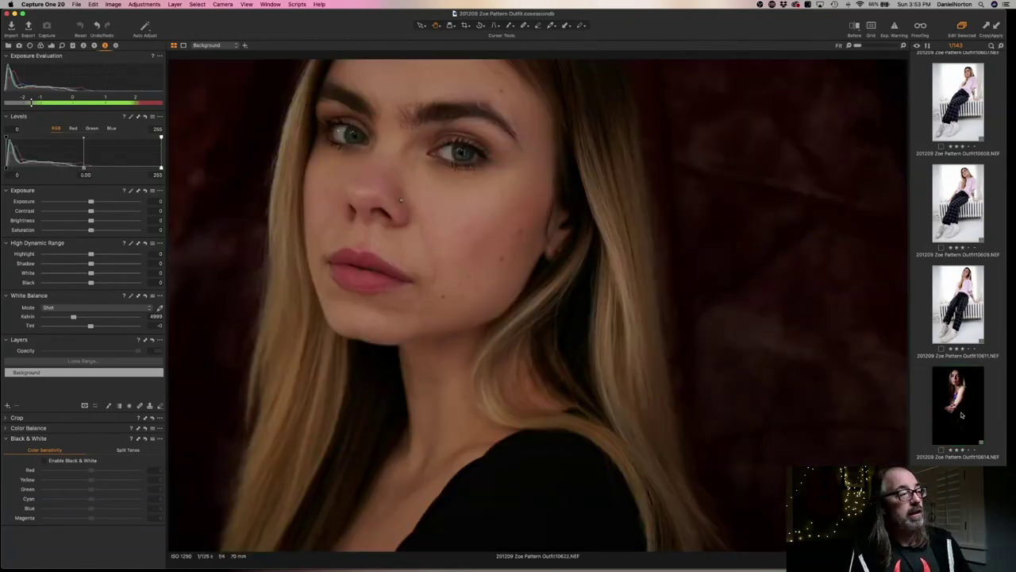
scroll(960, 413, "down", 1)
scroll(357, 215, "up", 2)
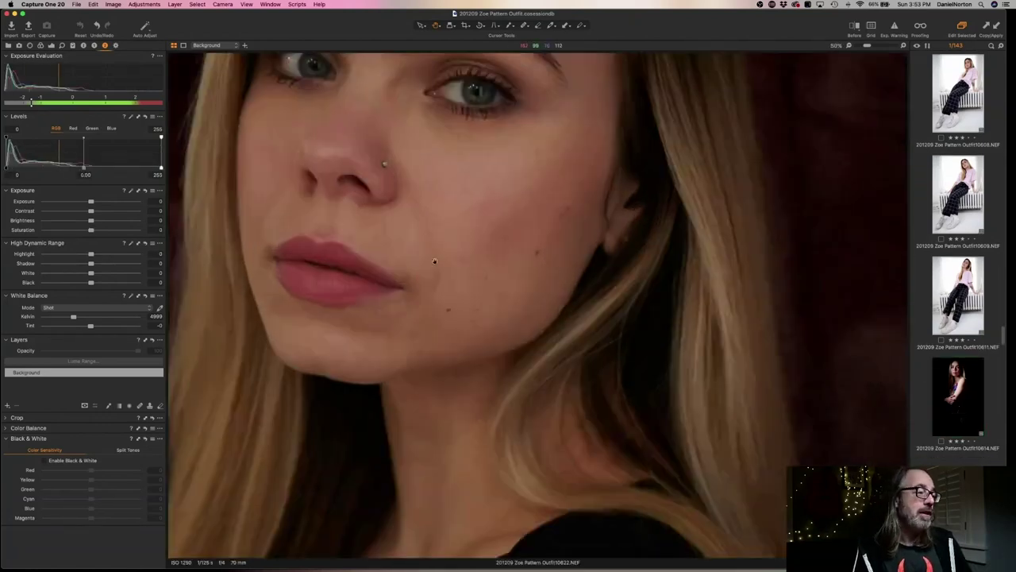
scroll(357, 214, "down", 2)
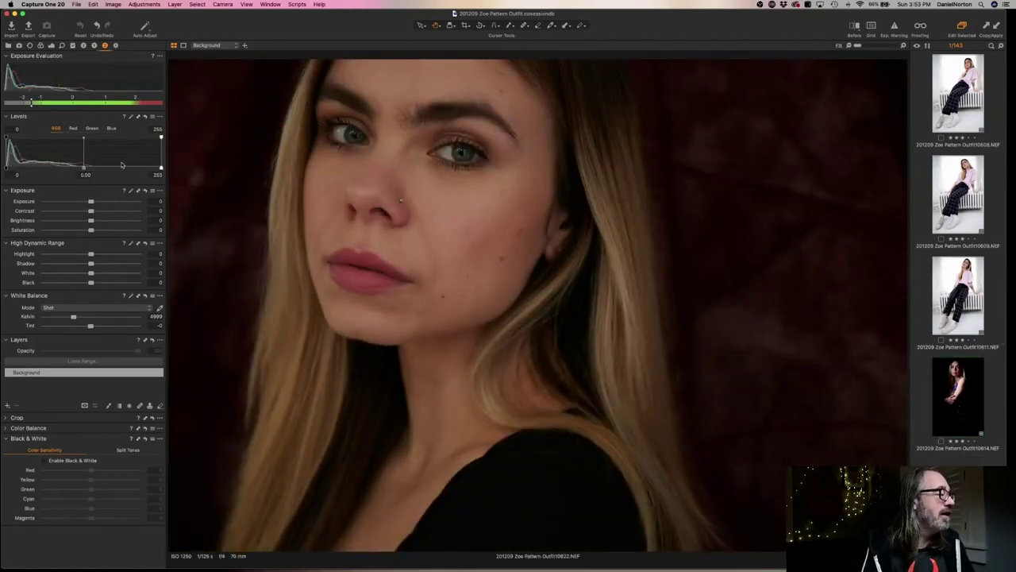
left_click_drag(93, 201, 100, 201)
left_click_drag(161, 169, 147, 168)
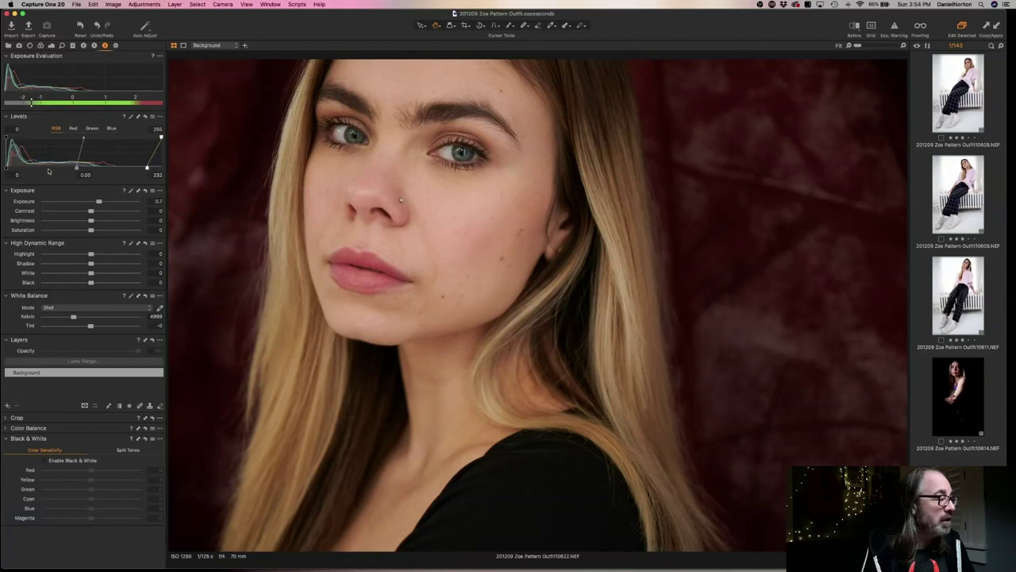
left_click_drag(78, 169, 69, 167)
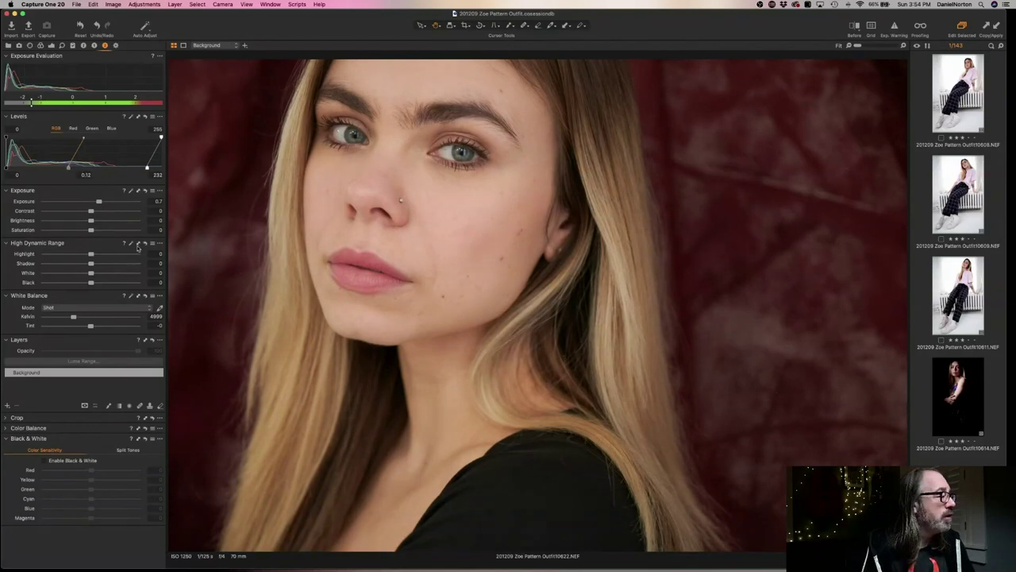
Try sampling the white balance from the white of the eye, and restore Kelvin to 4999
left_click_drag(76, 318, 73, 319)
scroll(464, 284, "up", 1)
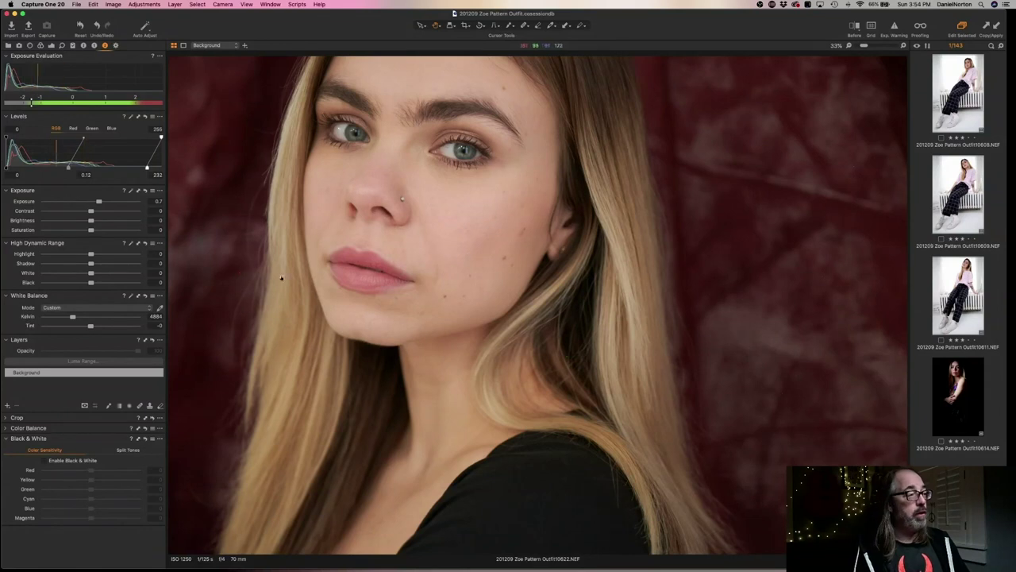
left_click(159, 308)
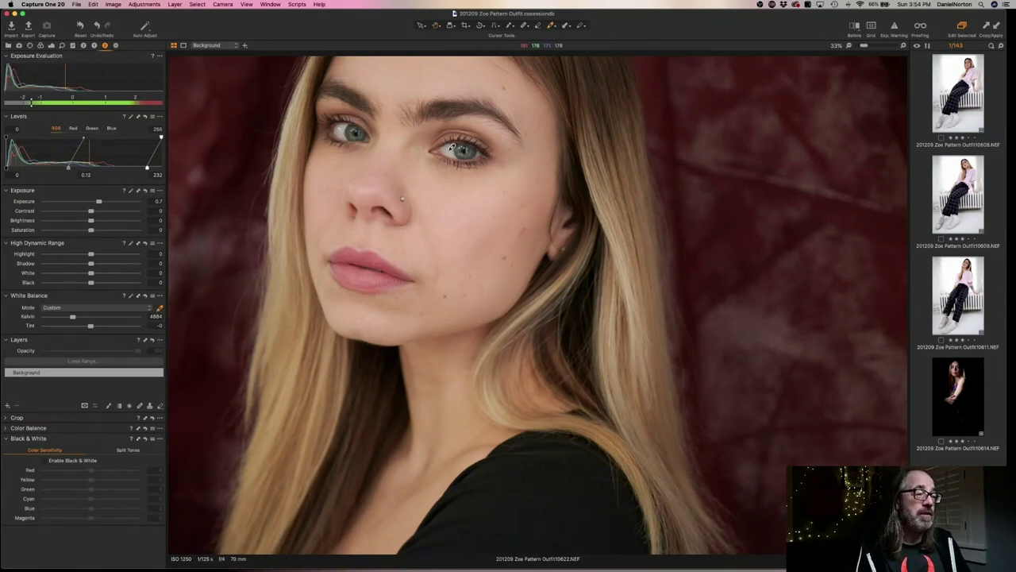
left_click(451, 147)
scroll(451, 148, "up", 2)
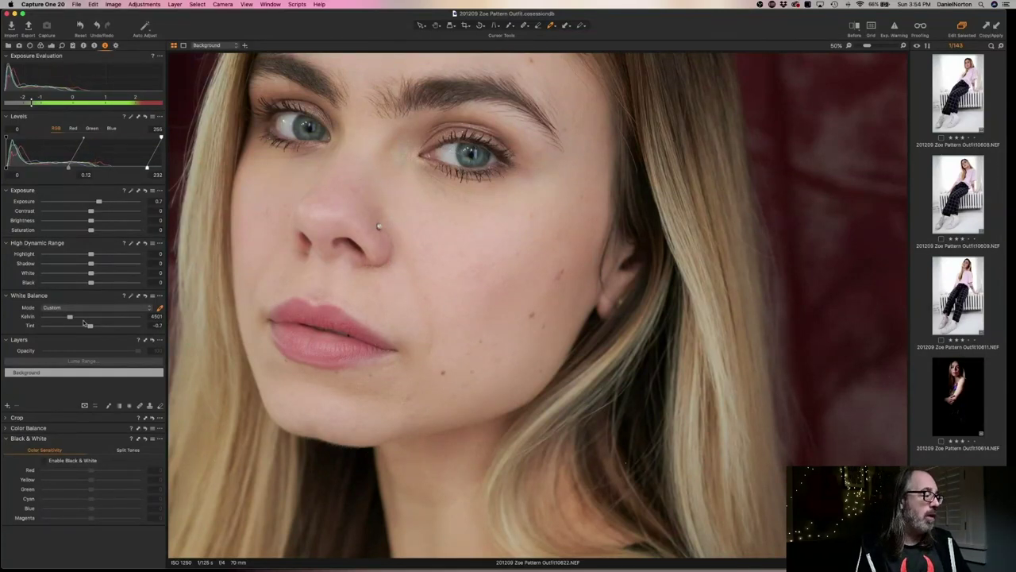
left_click_drag(70, 317, 73, 317)
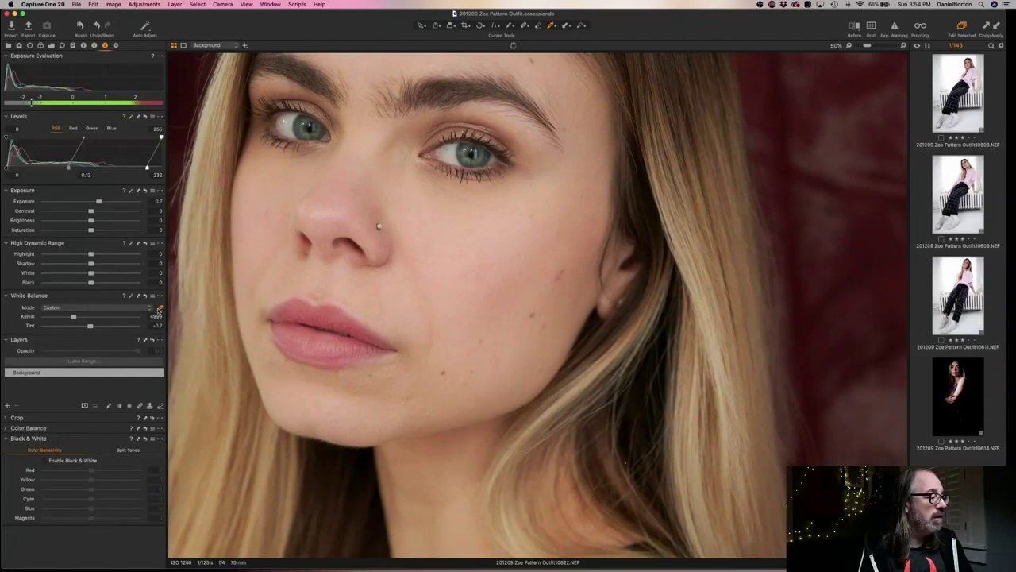
Sample the close-up's white balance from the white of the eye again and check the eyes at 100%
left_click(451, 149)
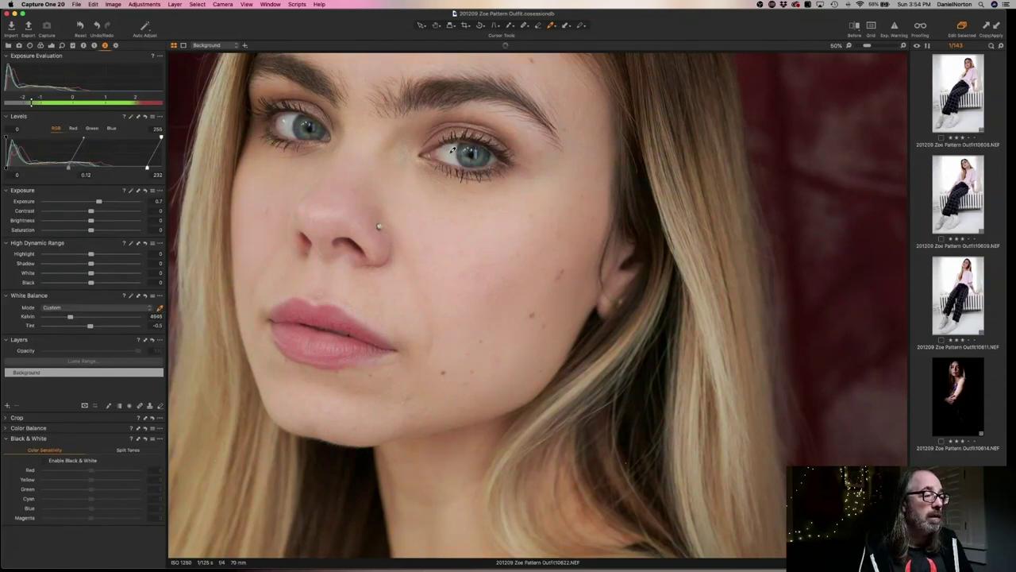
left_click(436, 25)
left_click(440, 194)
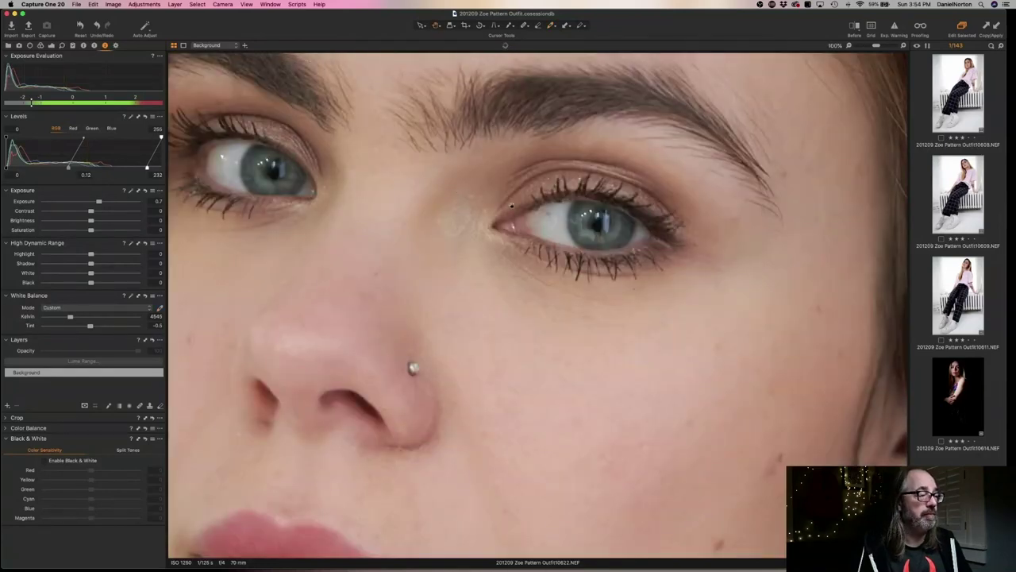
left_click(496, 206)
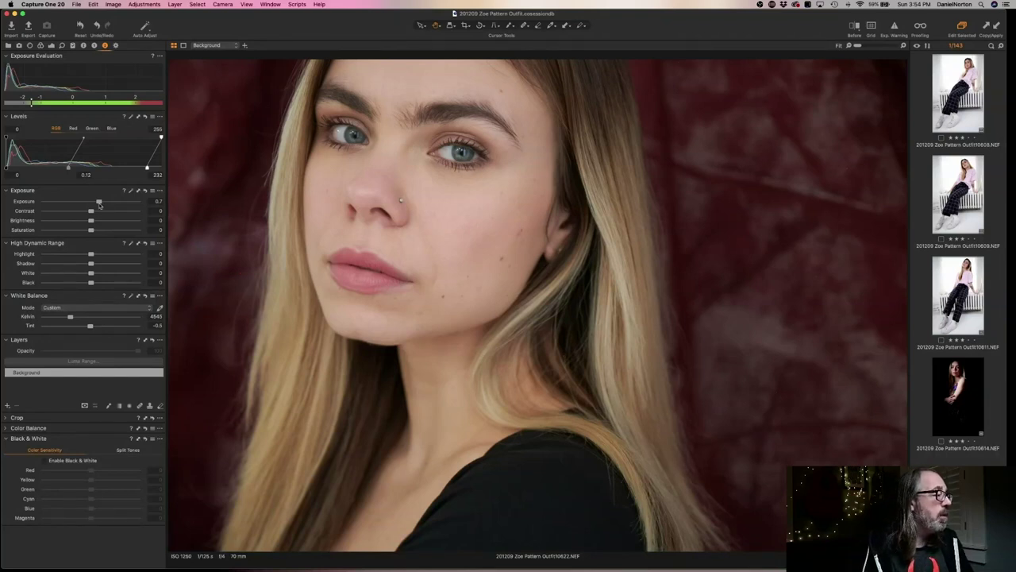
Set the RGB Levels shadow point to 8 and shift the Color Balance midtones slightly toward blue
left_click_drag(7, 169, 11, 168)
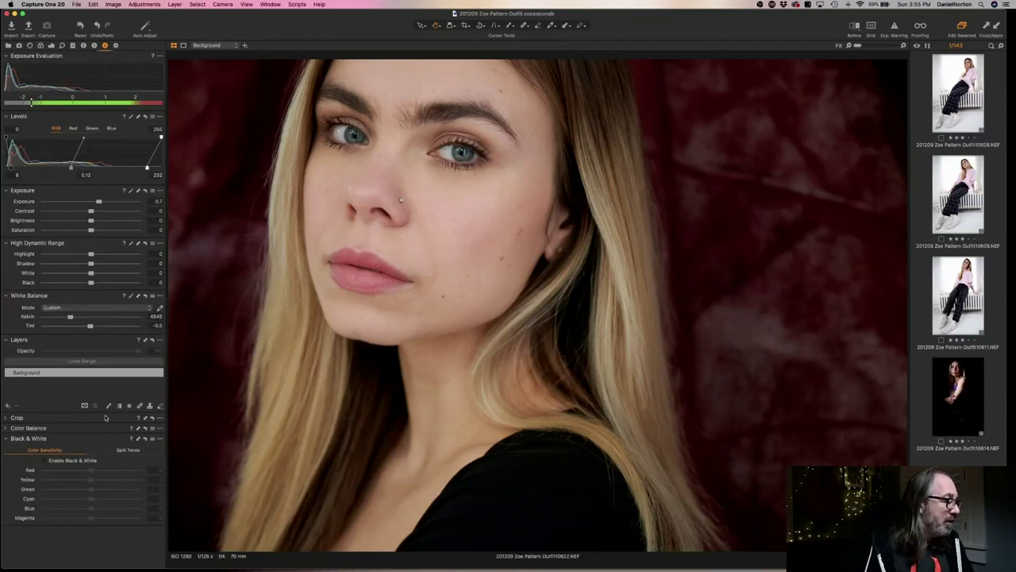
left_click(7, 428)
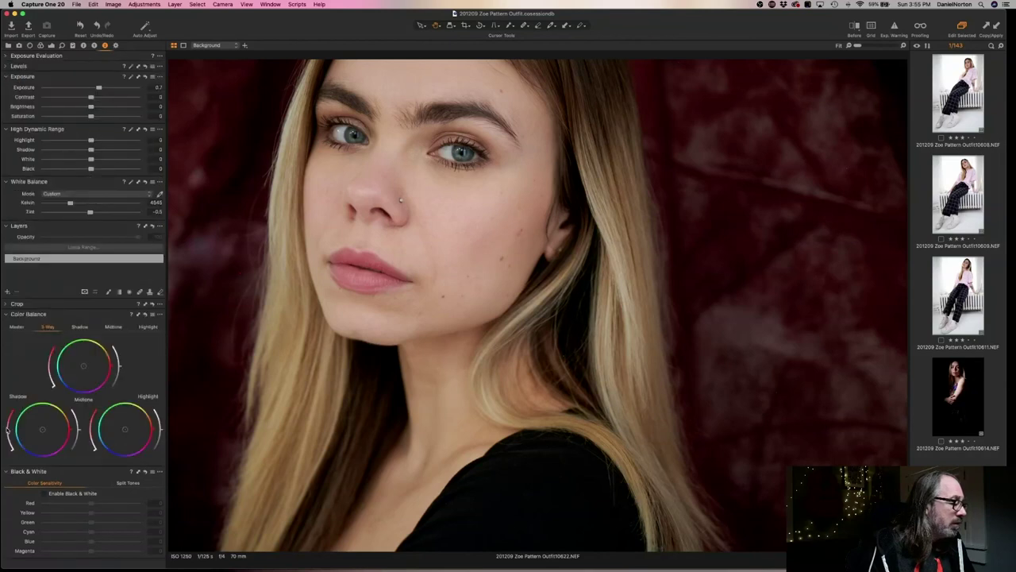
left_click(83, 327)
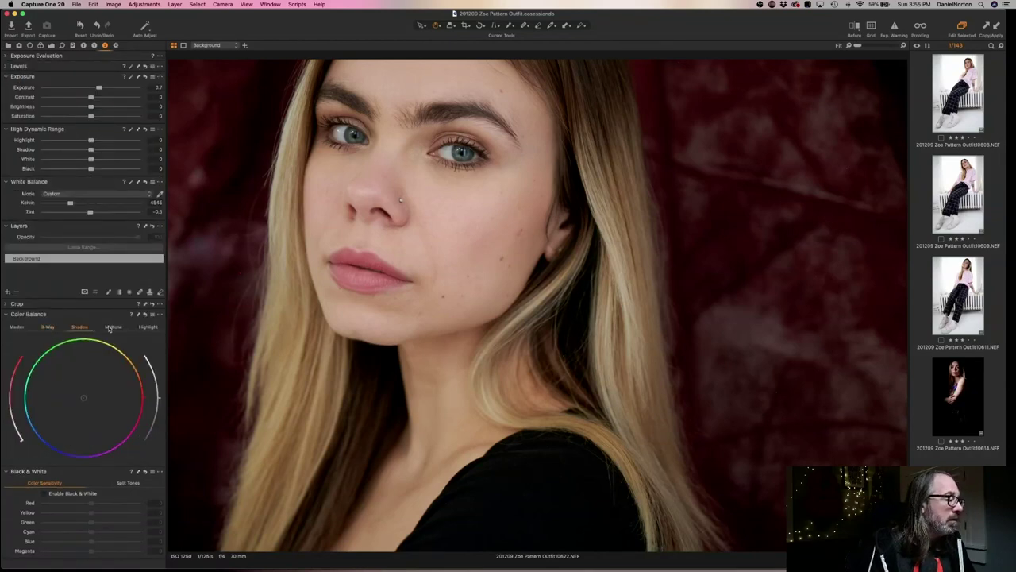
left_click(113, 327)
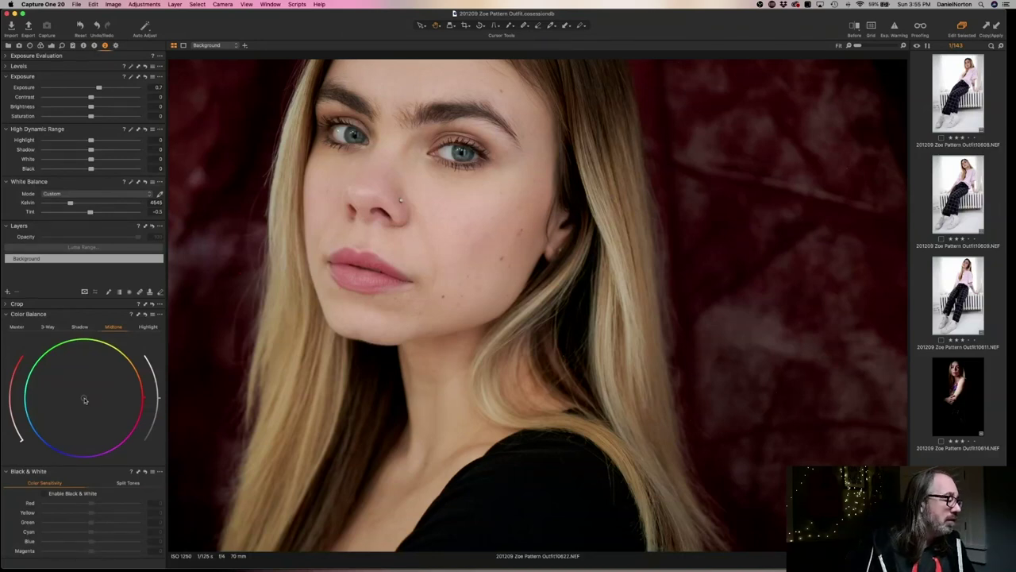
left_click_drag(85, 400, 80, 401)
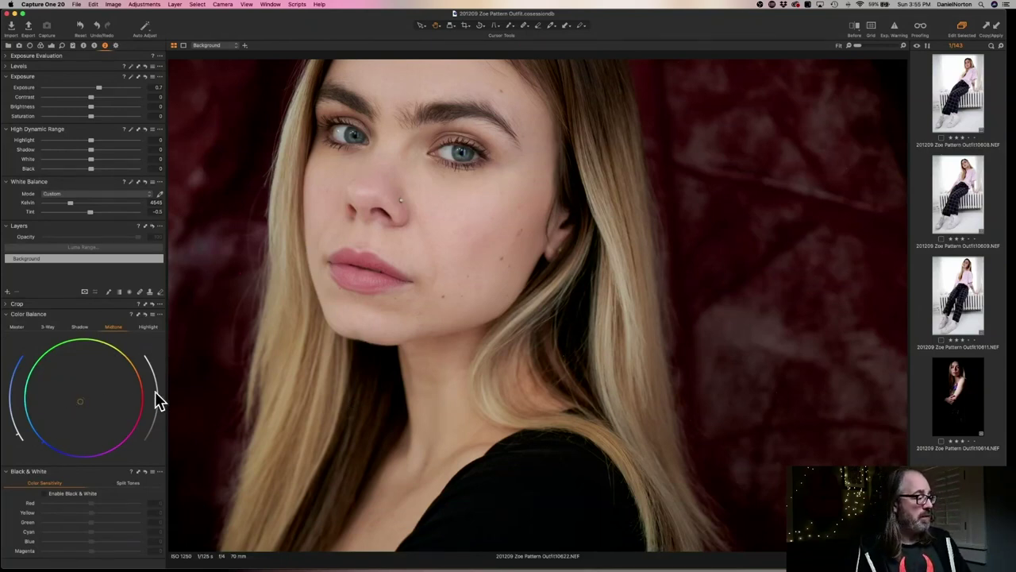
Shift the close-up's Color Balance shadows moderately toward blue
left_click(150, 326)
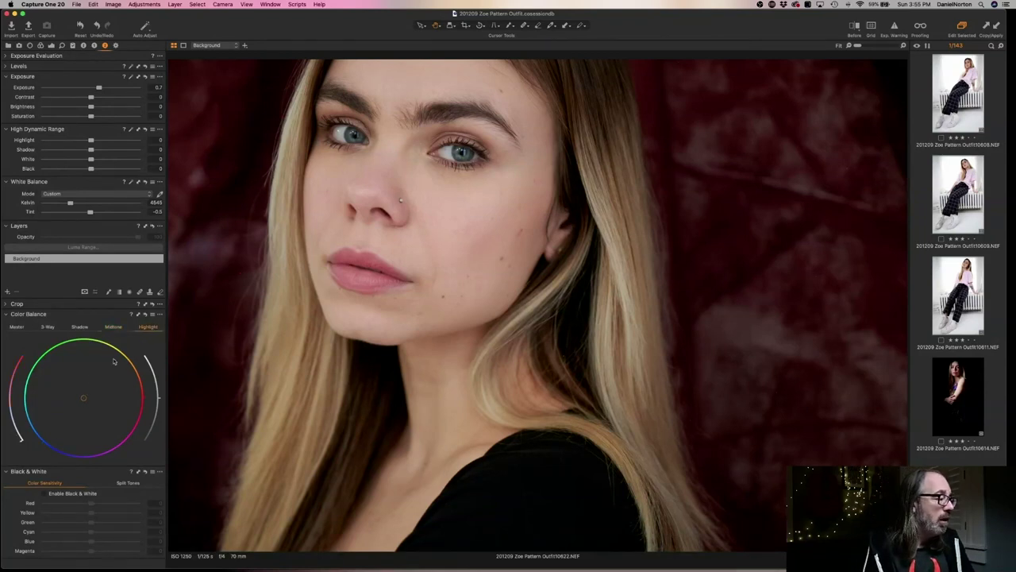
left_click(81, 326)
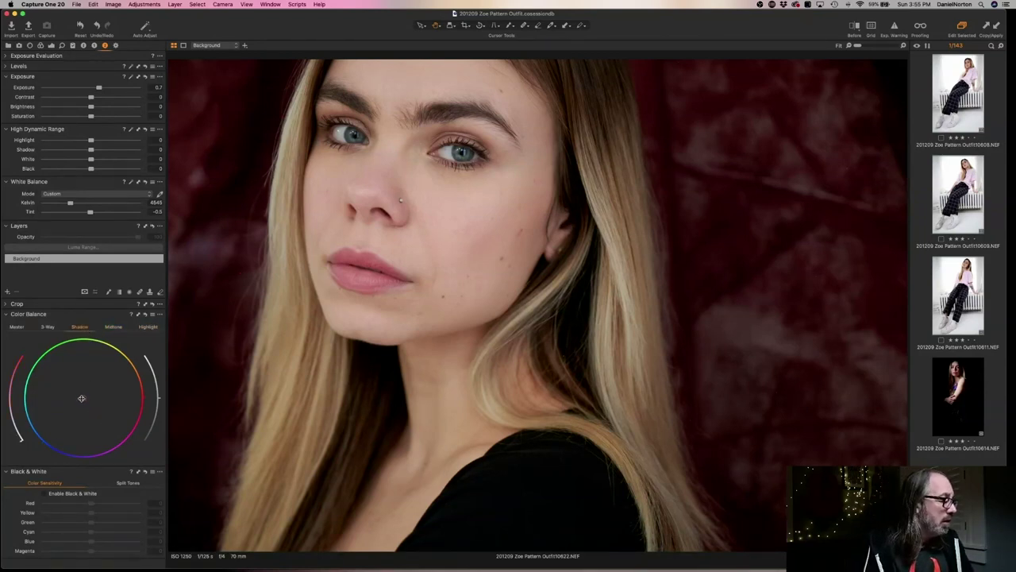
left_click_drag(79, 398, 71, 407)
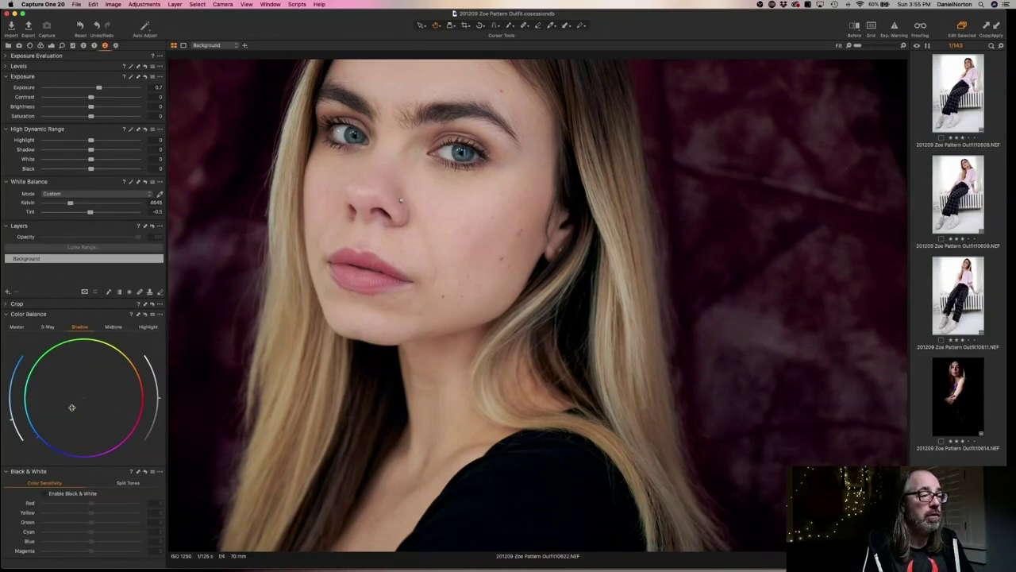
Warm the Color Balance highlights slightly toward orange, review the three-way wheels, and check the face at 100%
left_click(149, 327)
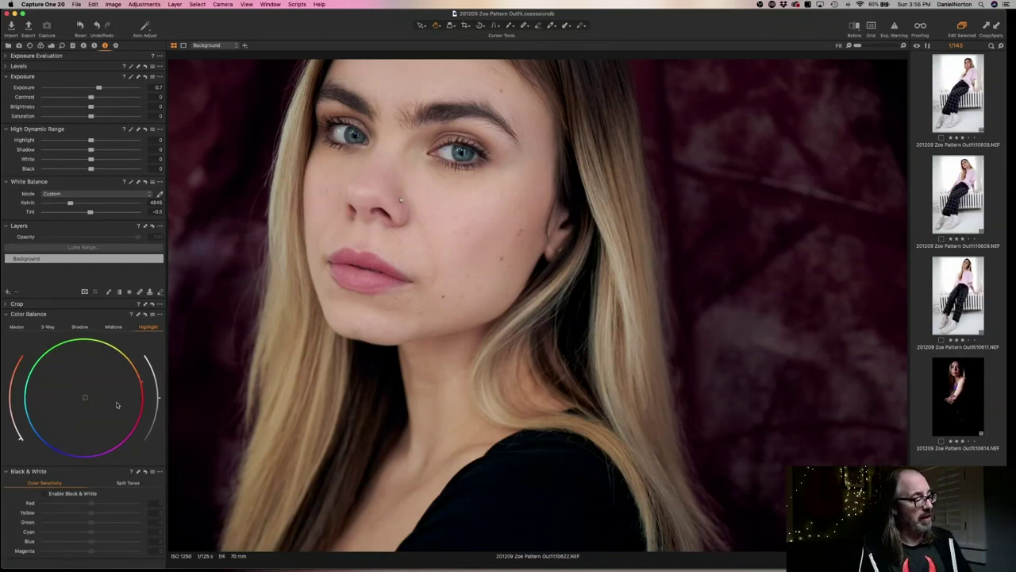
left_click_drag(86, 395, 87, 395)
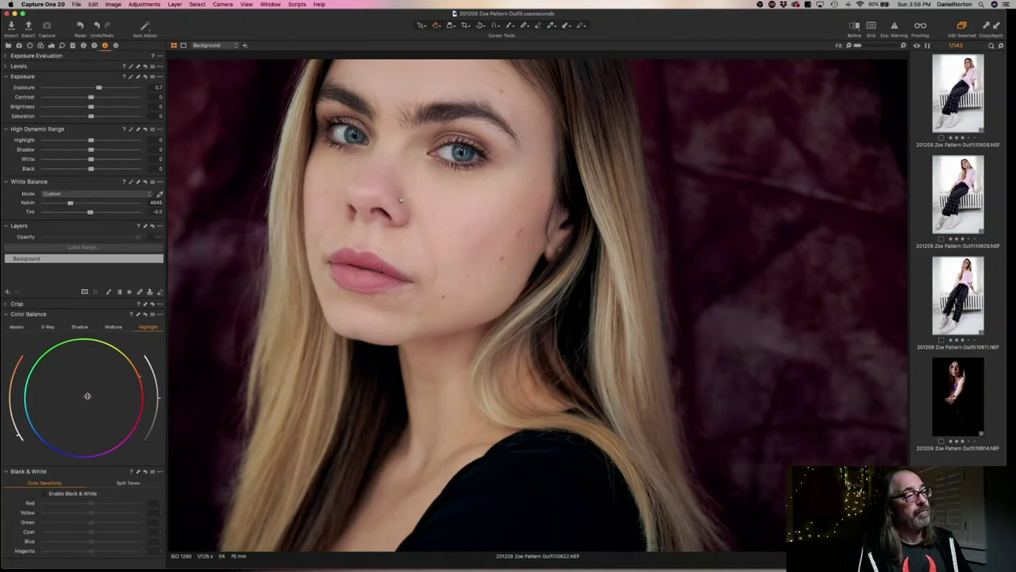
left_click(49, 327)
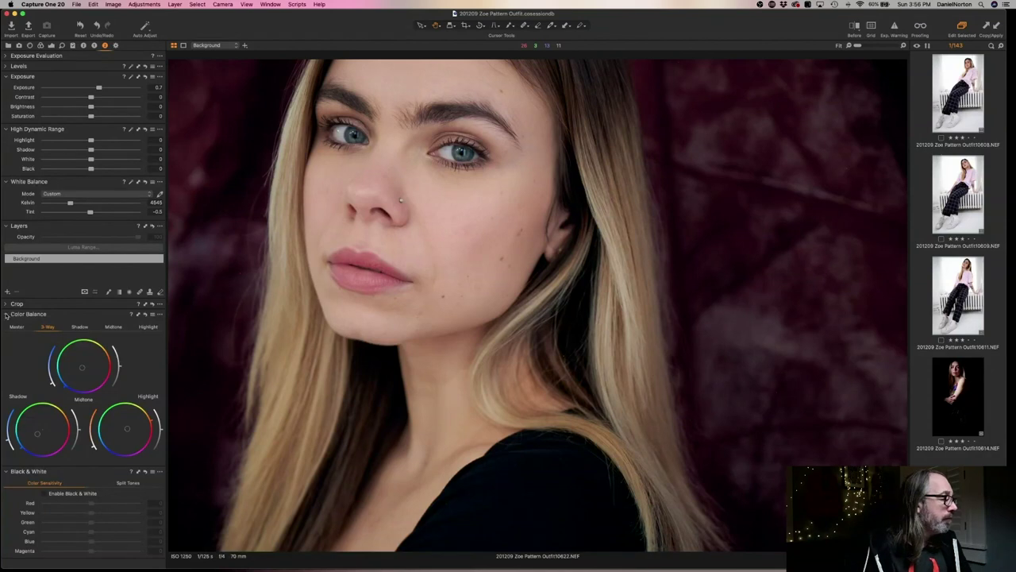
left_click(7, 315)
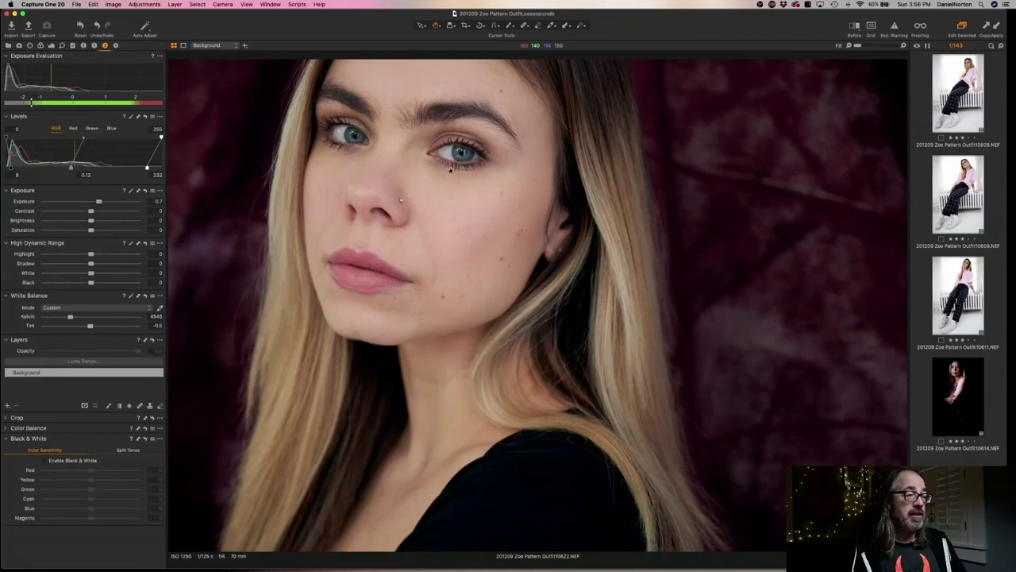
left_click(450, 169)
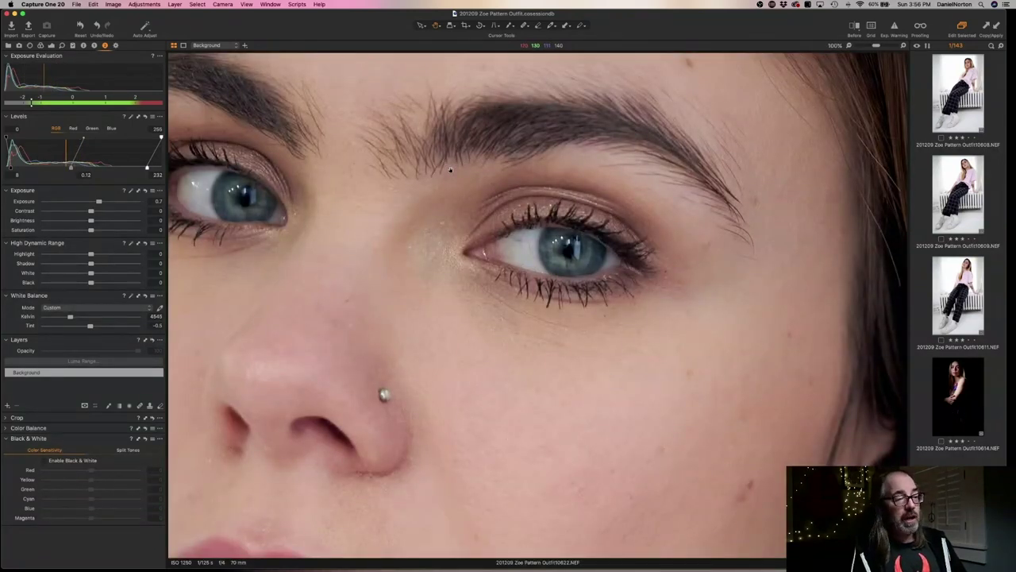
left_click(450, 169)
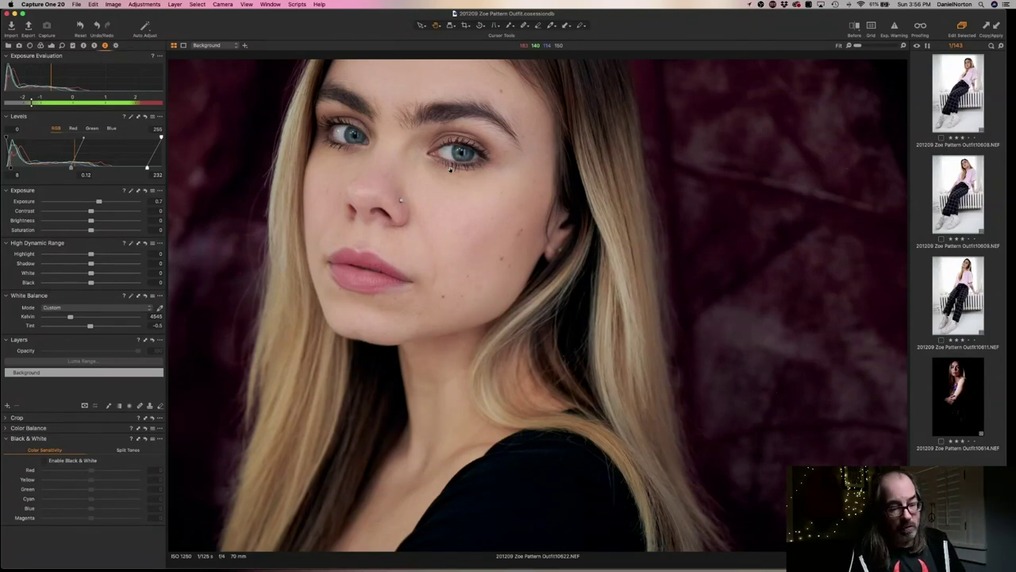
left_click(450, 167)
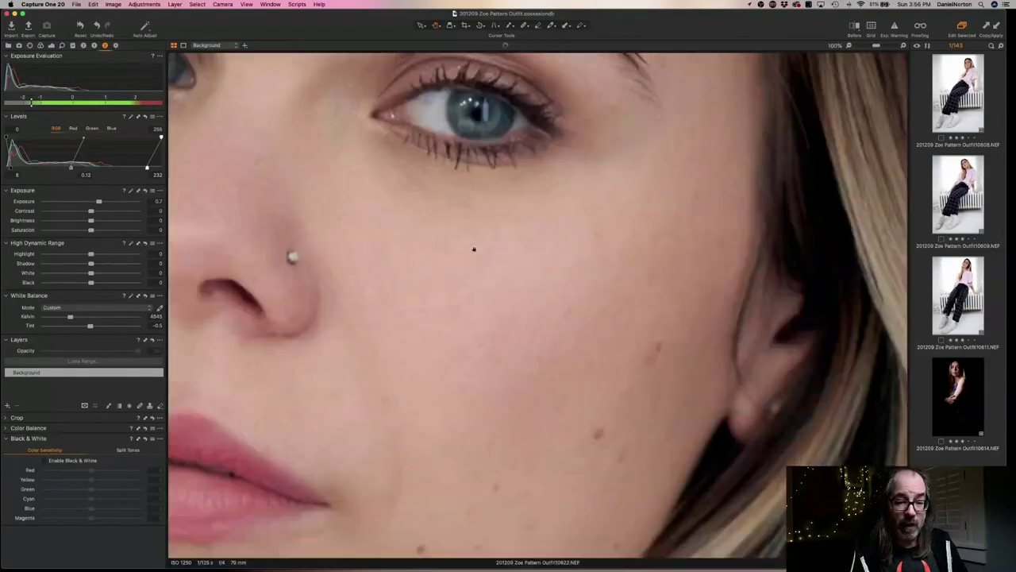
left_click(373, 248)
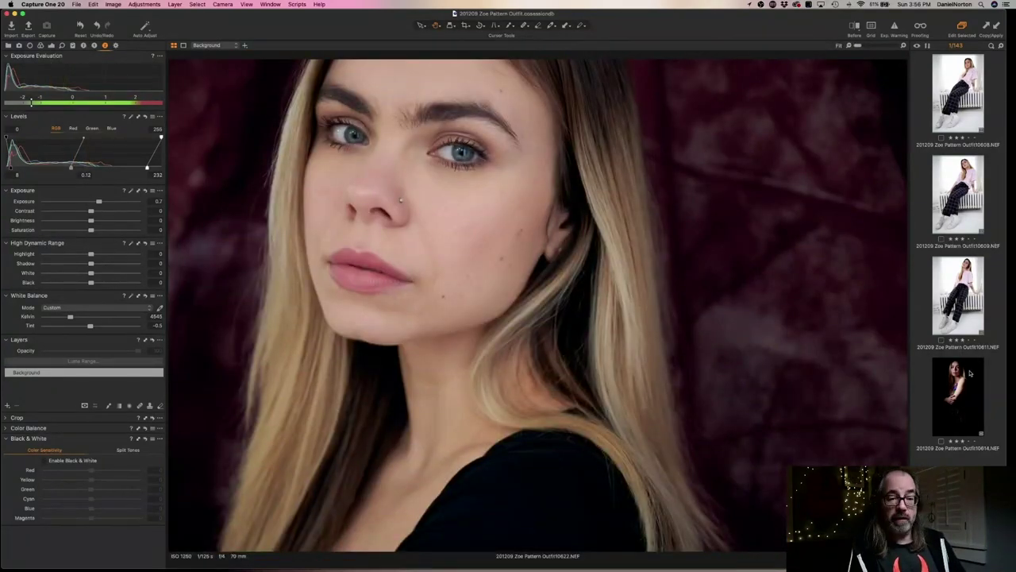
Compare the adjusted close-up with unadjusted portrait 10623, checking its eyes at 100%, and remove 10623 from the filtered selection
scroll(956, 398, "down", 5)
left_click(947, 412)
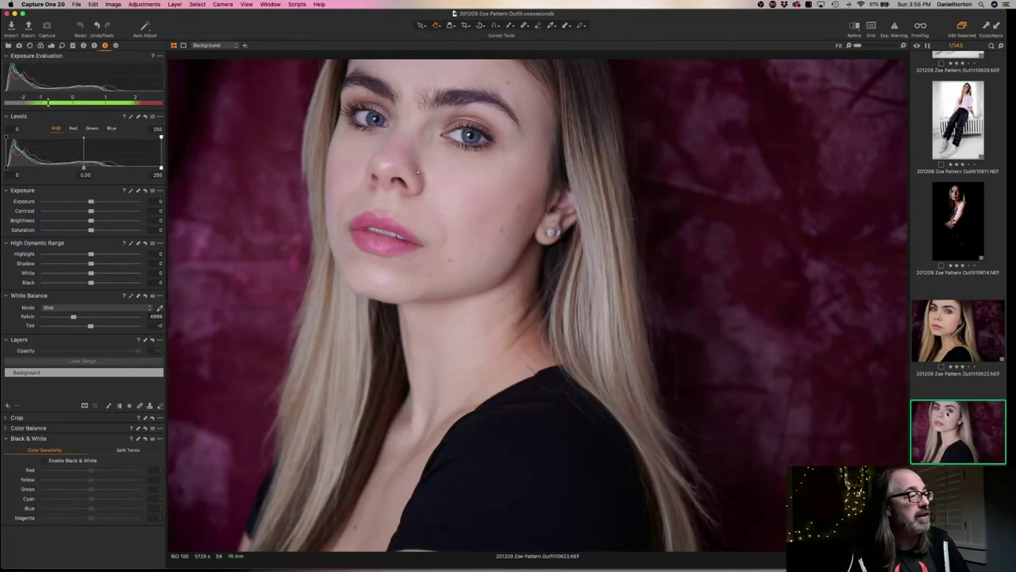
left_click(476, 146)
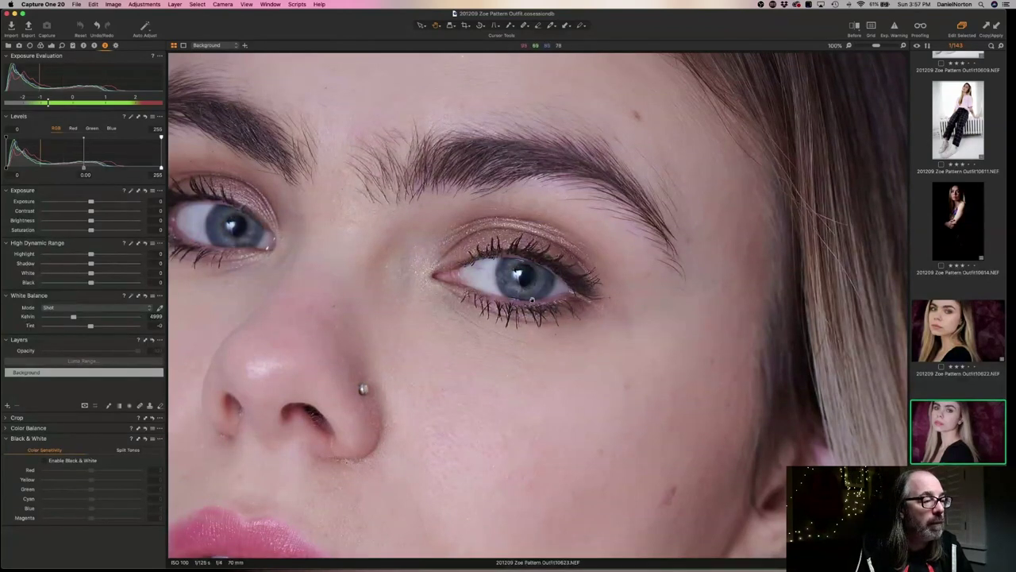
left_click(544, 303)
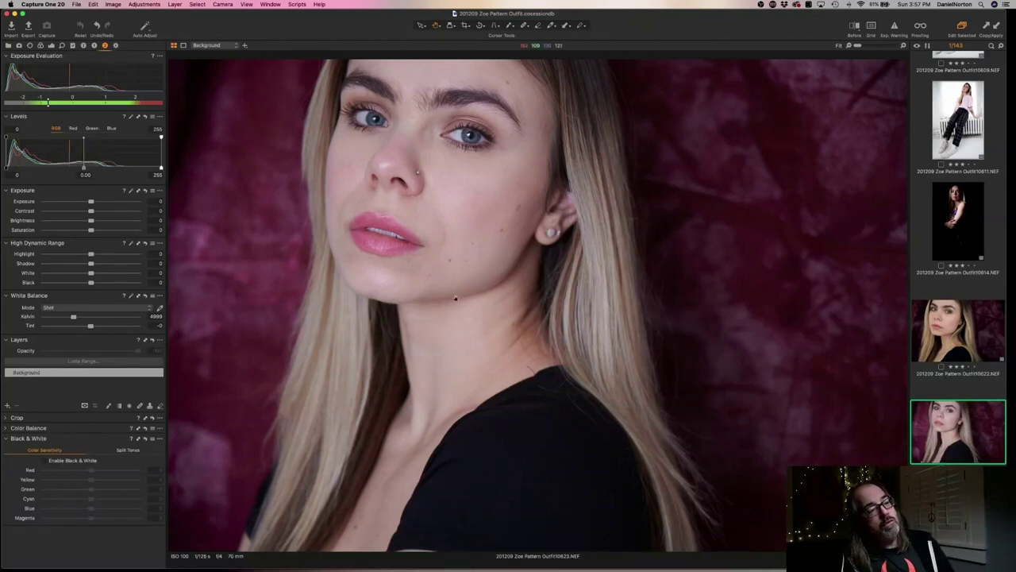
scroll(455, 296, "up", 1)
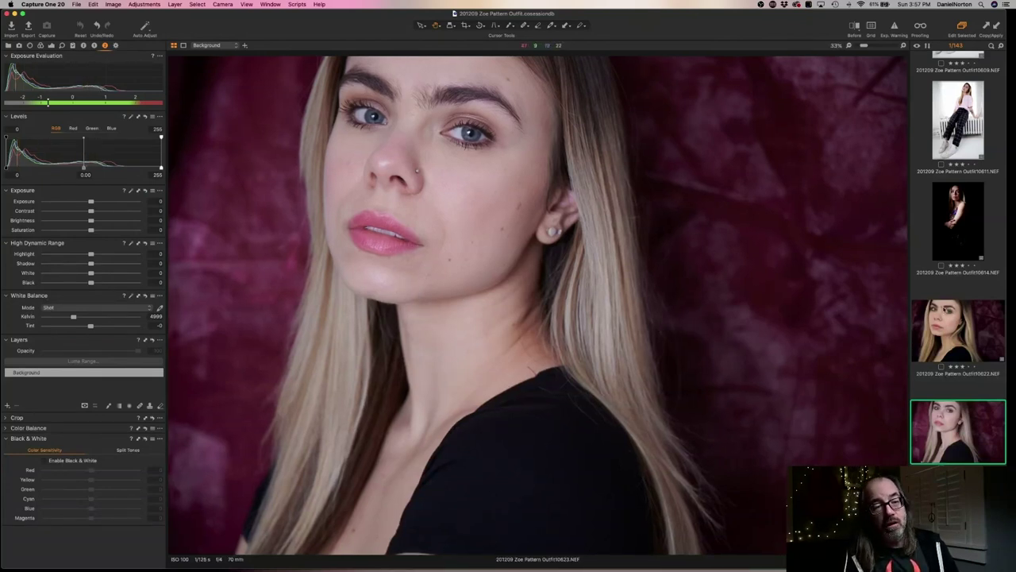
left_click(946, 306)
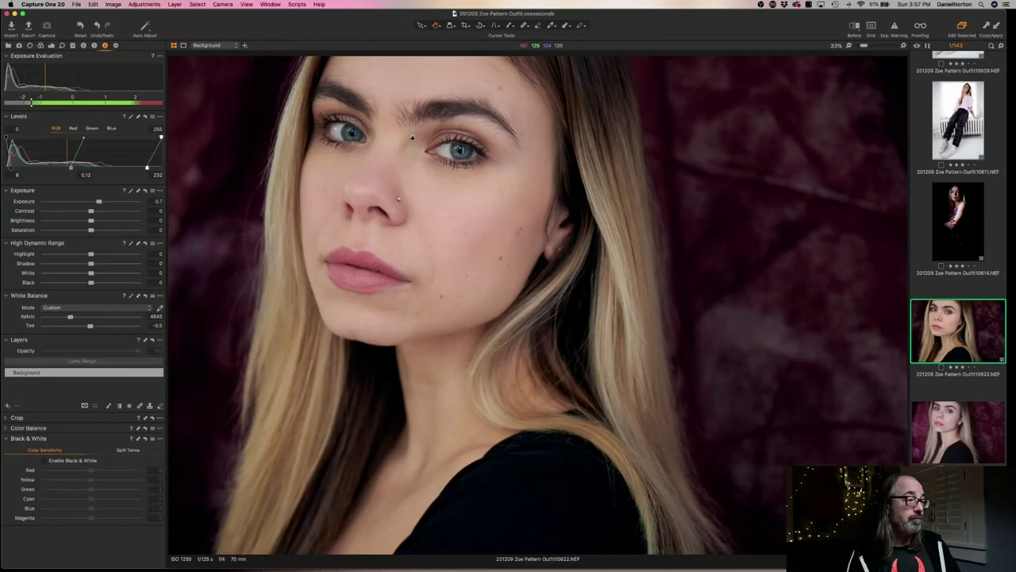
left_click(957, 436)
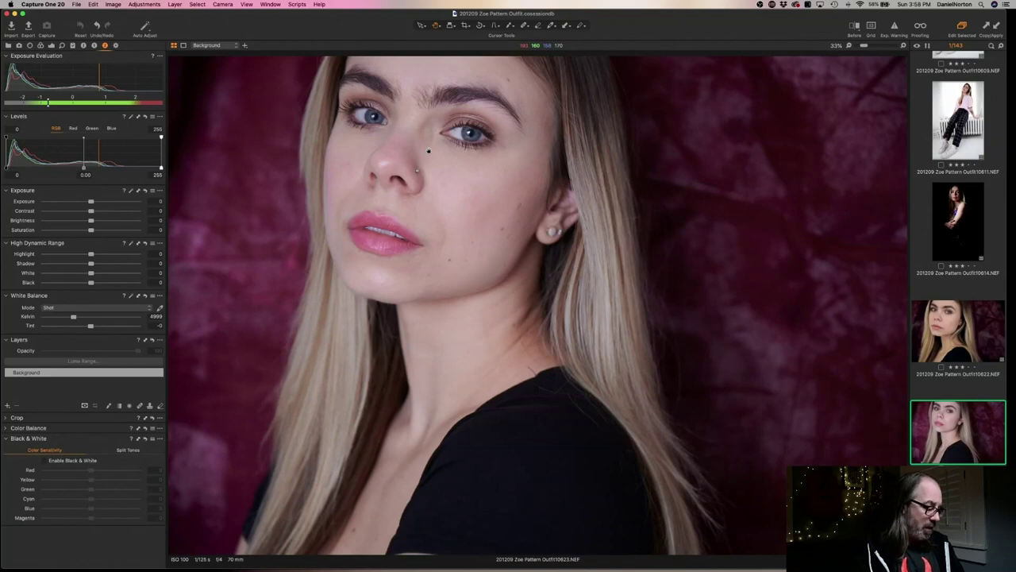
key("Right")
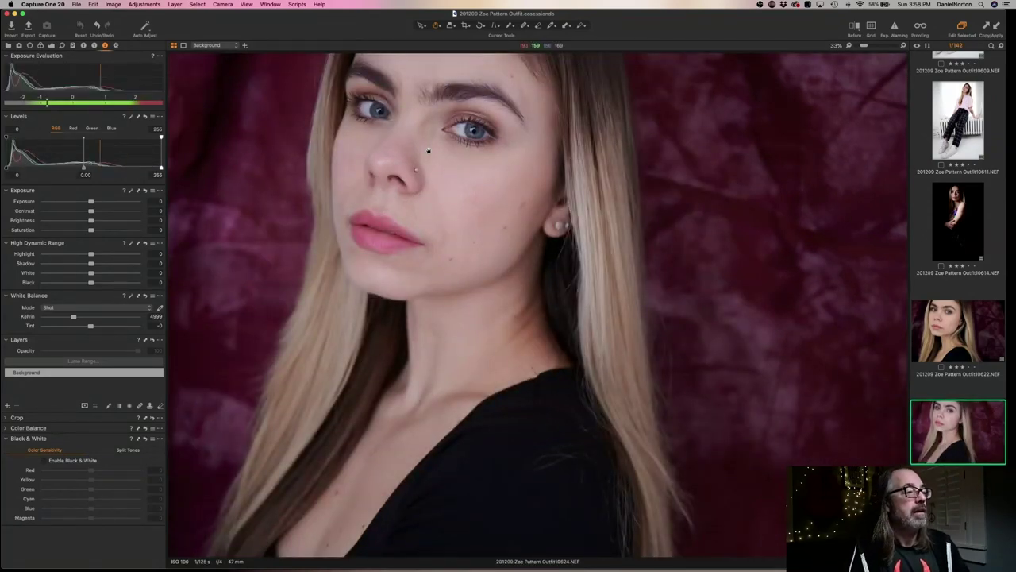
Check portrait 10624's eyes at 100%, and set its RGB Levels highlight point to 240 and midtone to 0.08
left_click(482, 129)
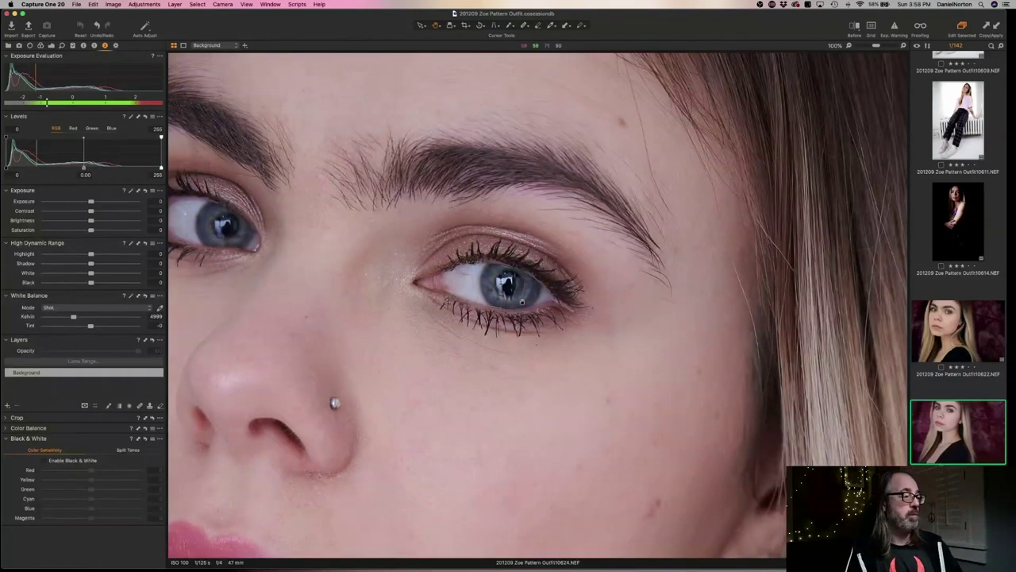
left_click(520, 307)
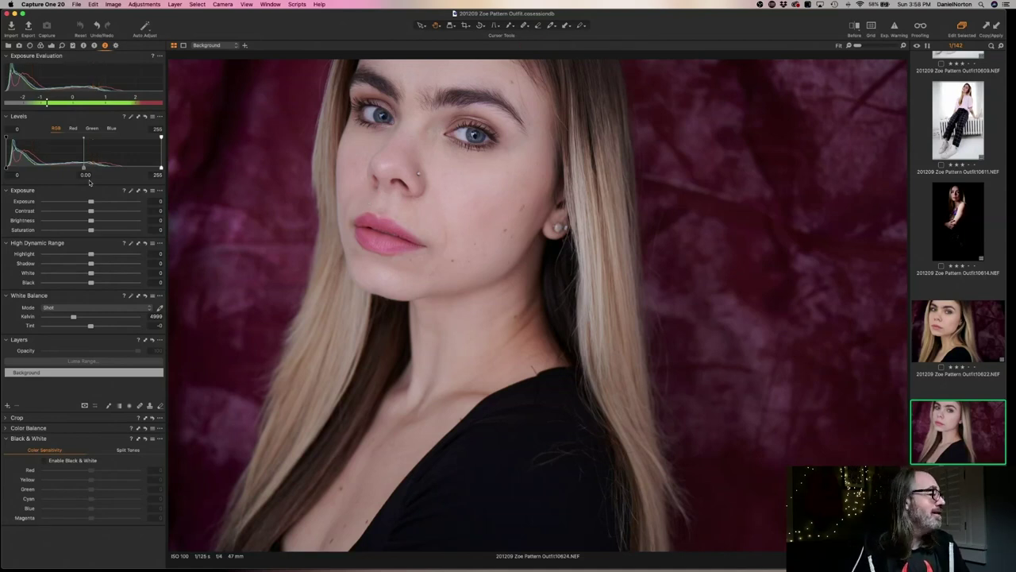
left_click_drag(161, 168, 154, 168)
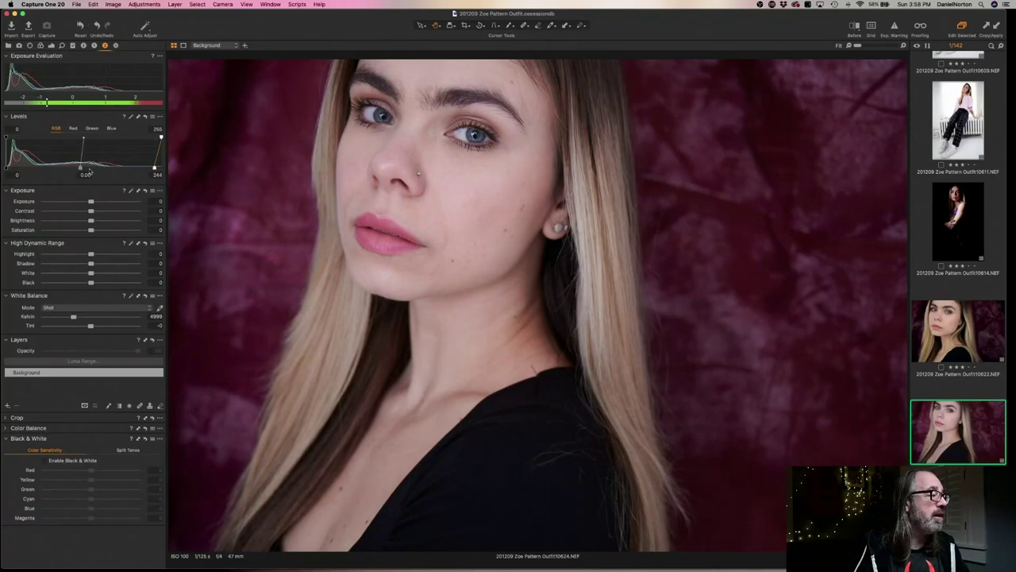
left_click_drag(79, 167, 73, 167)
left_click_drag(152, 167, 152, 168)
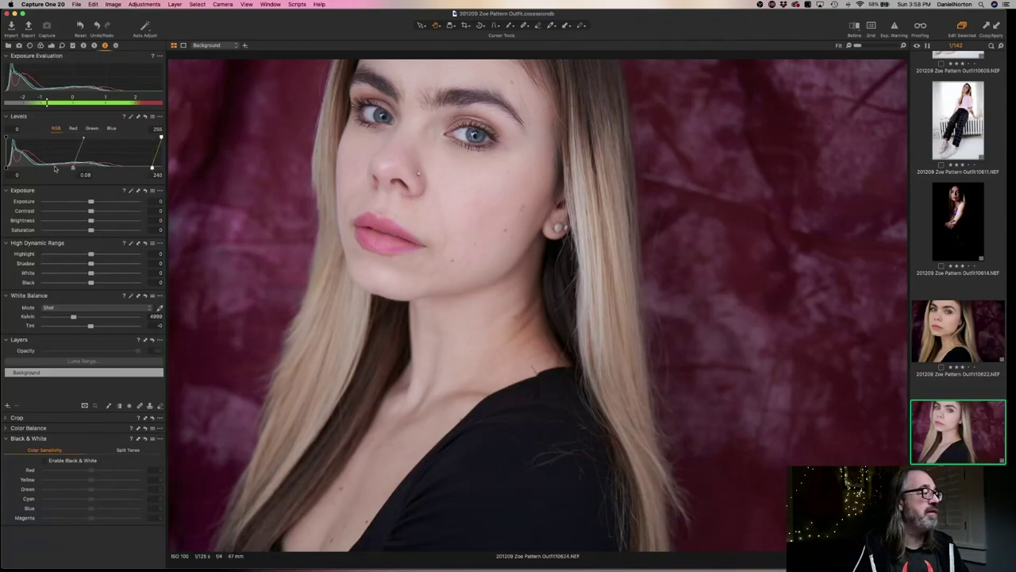
Deepen portrait 10624's blacks with an RGB Levels shadow point of 21, and warm its white balance to 5488 K
left_click_drag(5, 167, 13, 171)
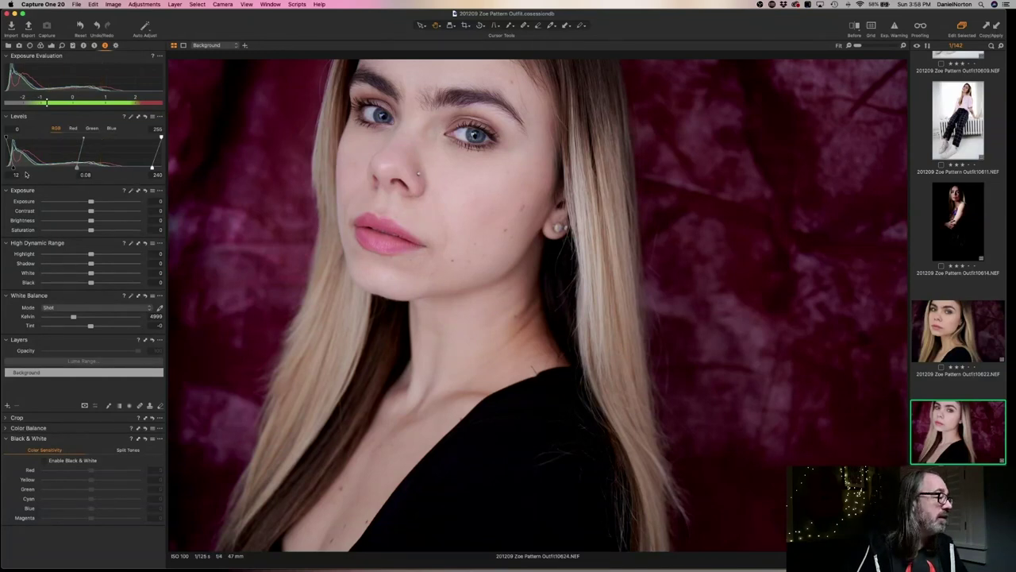
left_click_drag(12, 166, 18, 166)
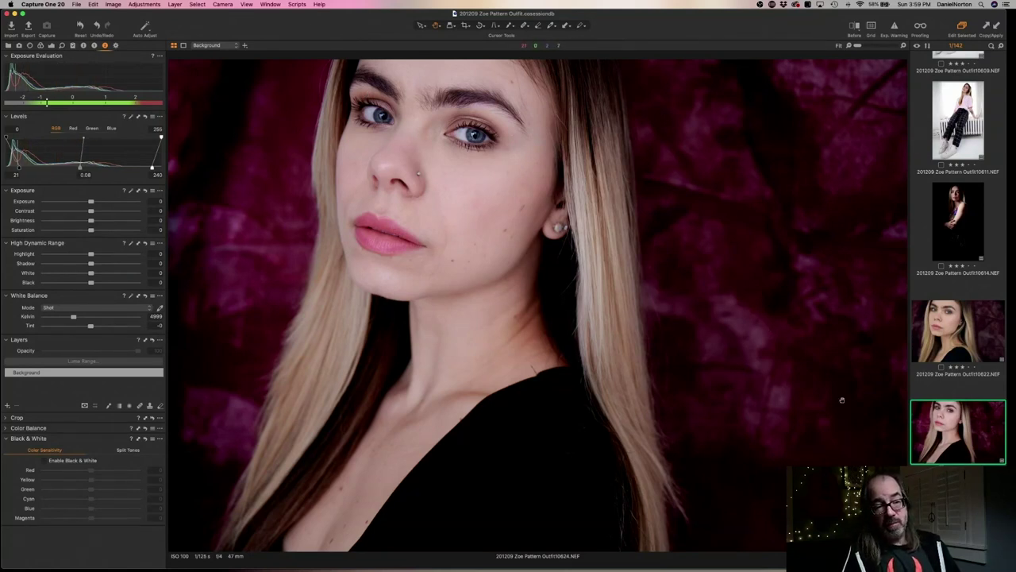
left_click_drag(22, 175, 10, 169)
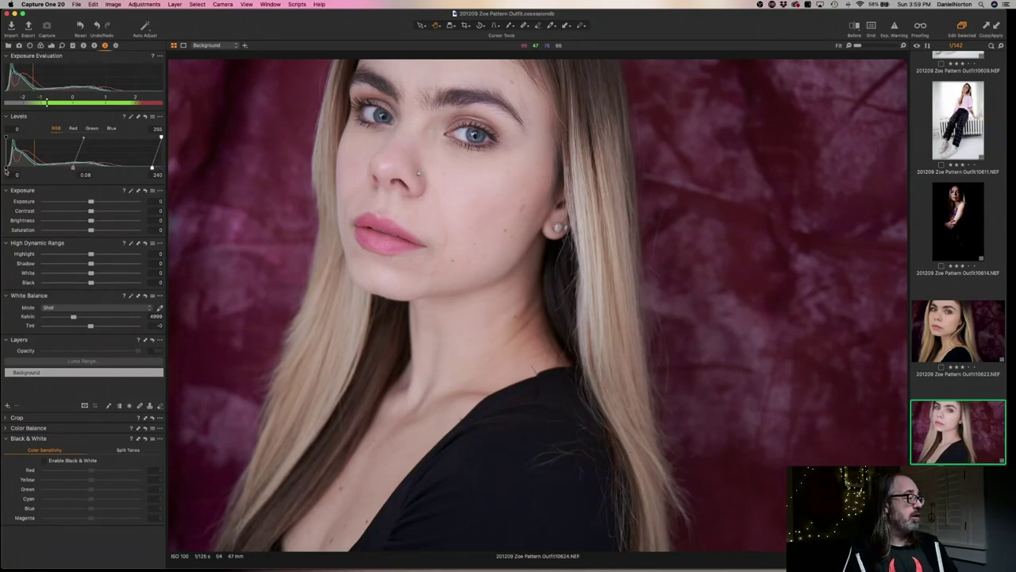
left_click_drag(6, 168, 18, 171)
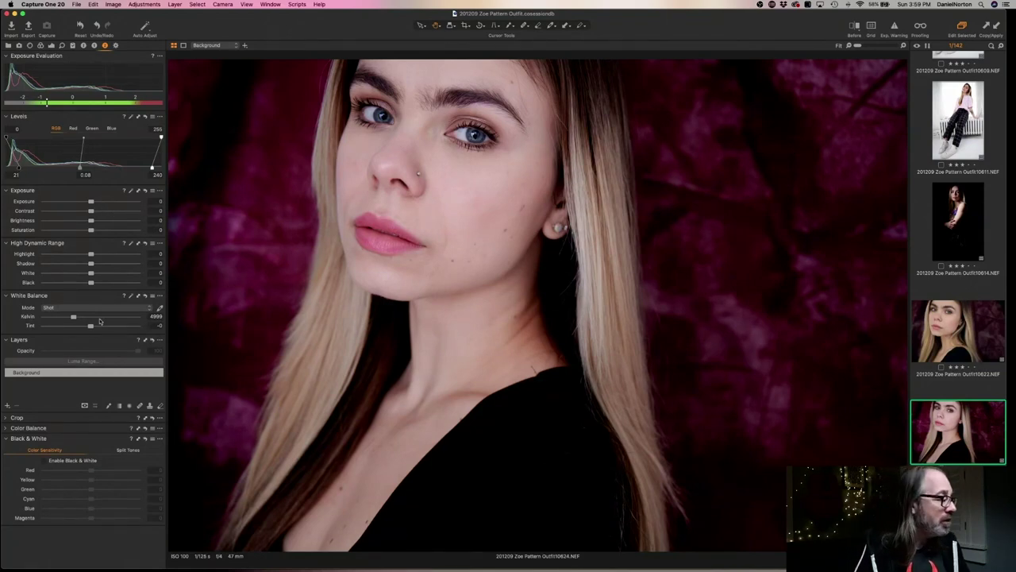
left_click_drag(74, 318, 77, 318)
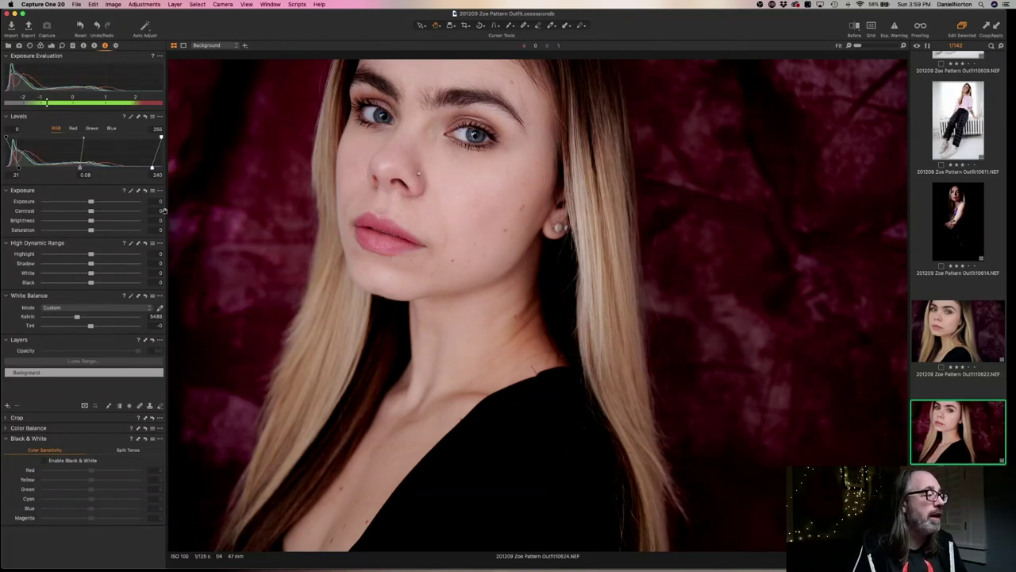
Try setting the white balance by sampling the white of the eye, and undo it
left_click(160, 307)
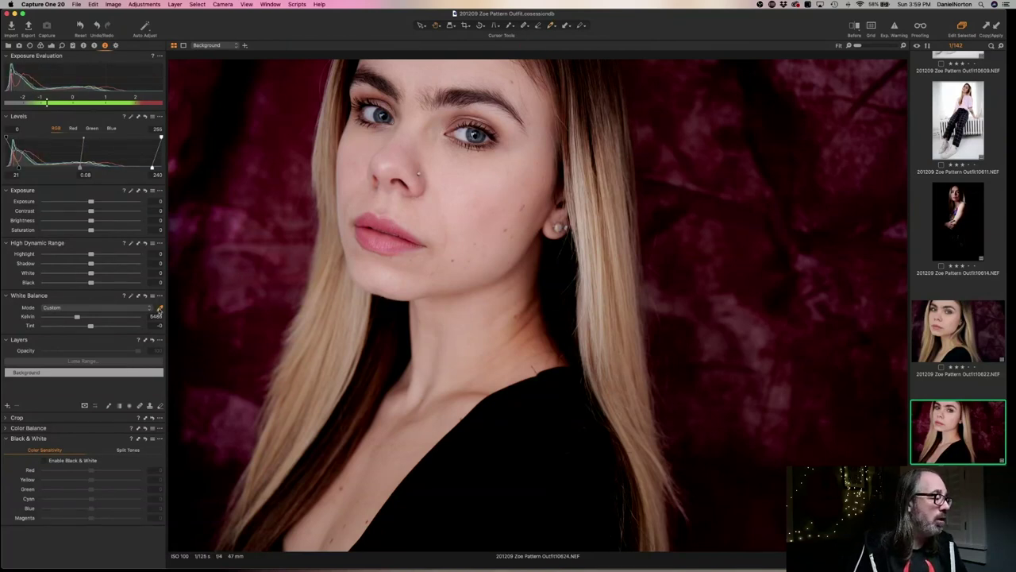
left_click(465, 132)
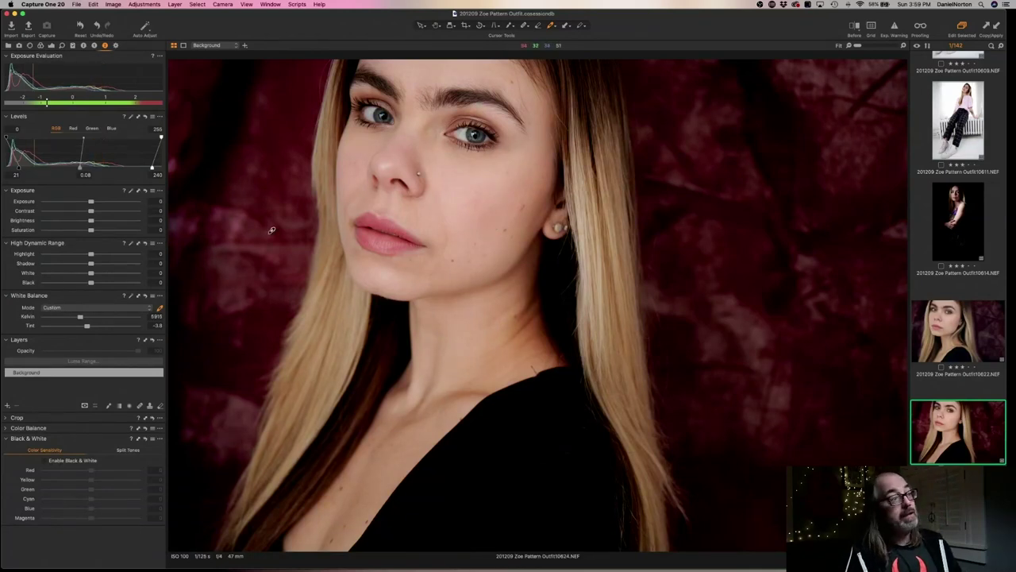
key("super+z")
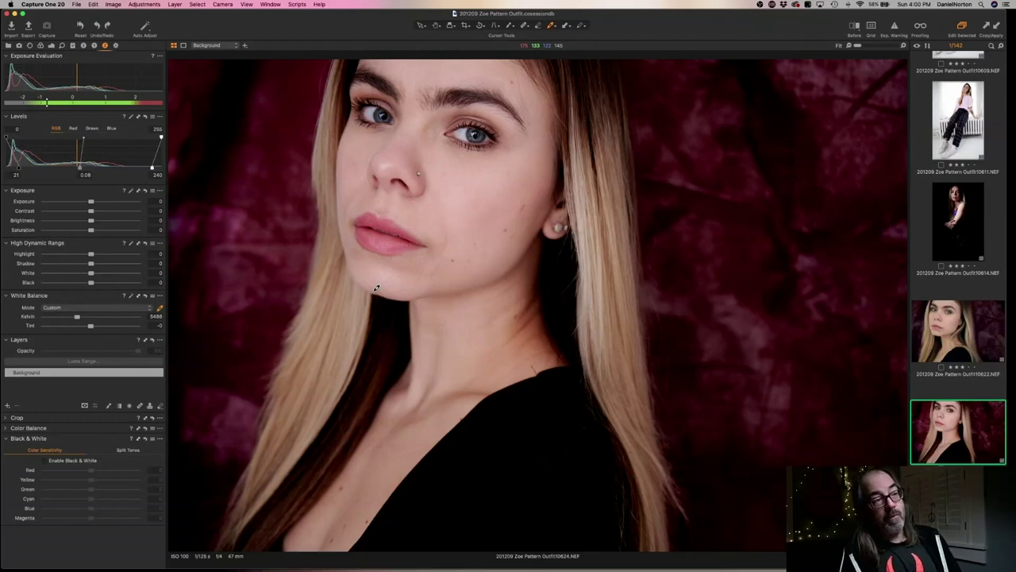
Set portrait 10624's white balance to 5689 K, and copy its adjustments to portrait 10625
left_click_drag(77, 318, 77, 317)
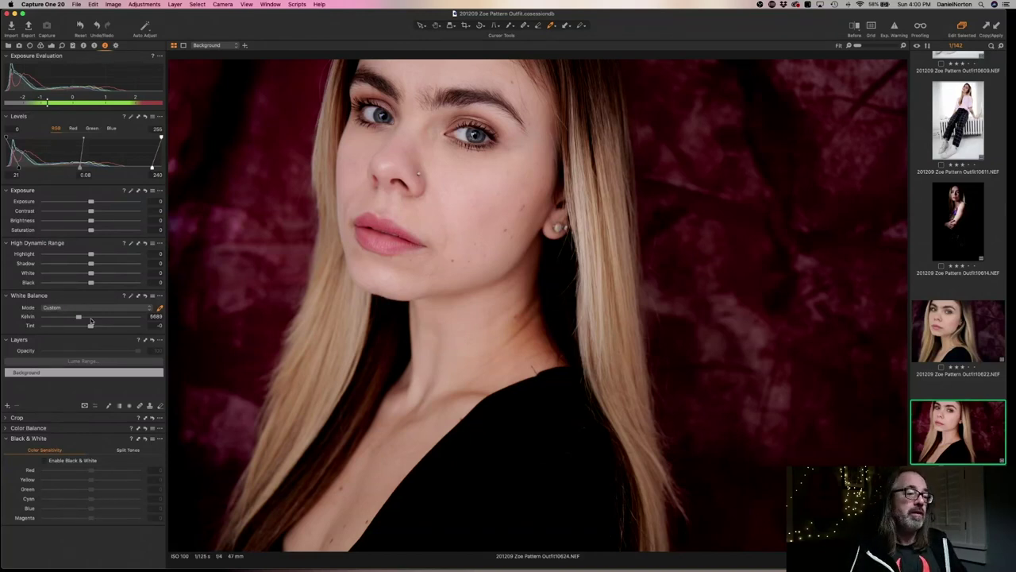
key("super+shift+c")
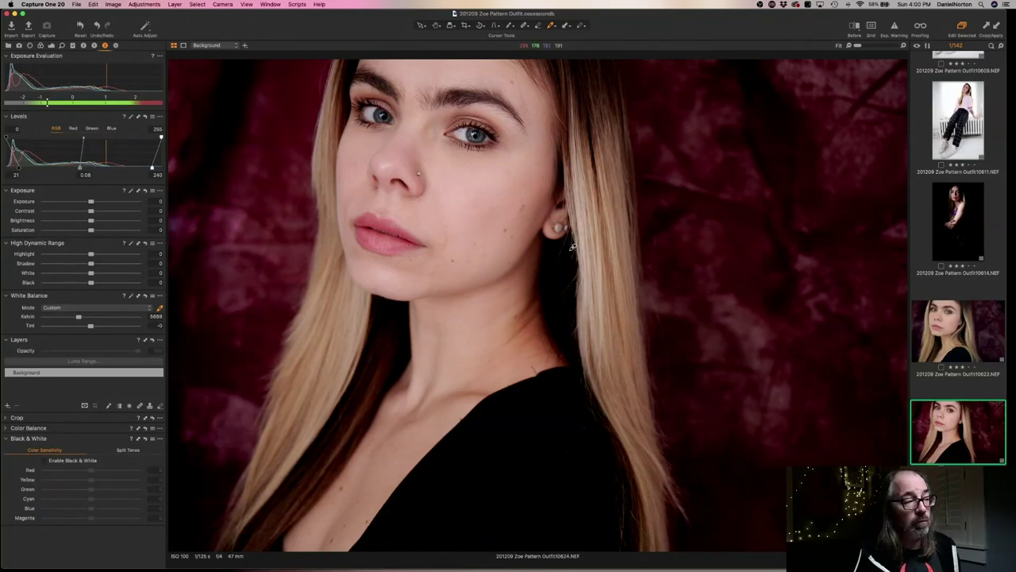
scroll(957, 318, "down", 3)
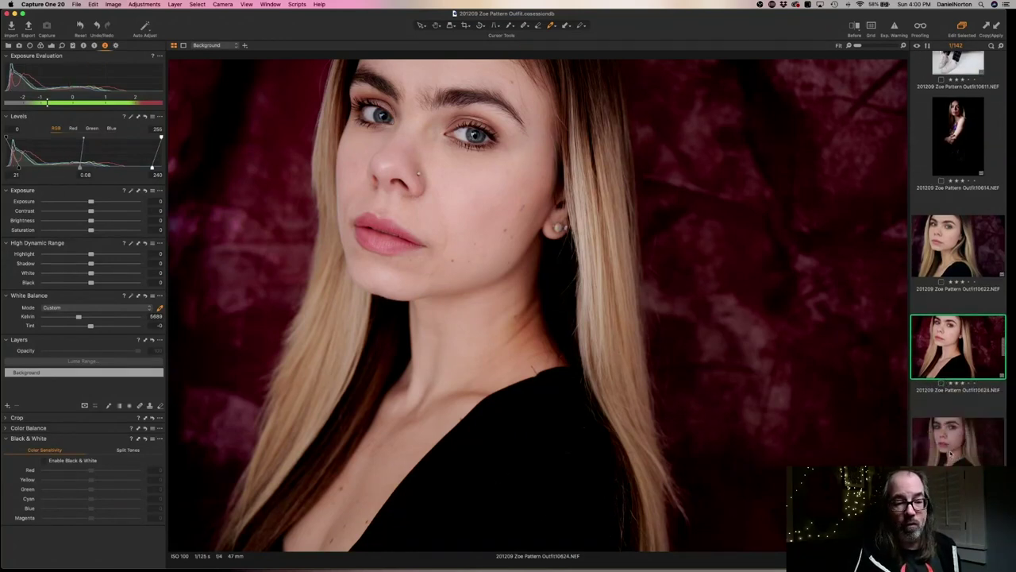
left_click(950, 445)
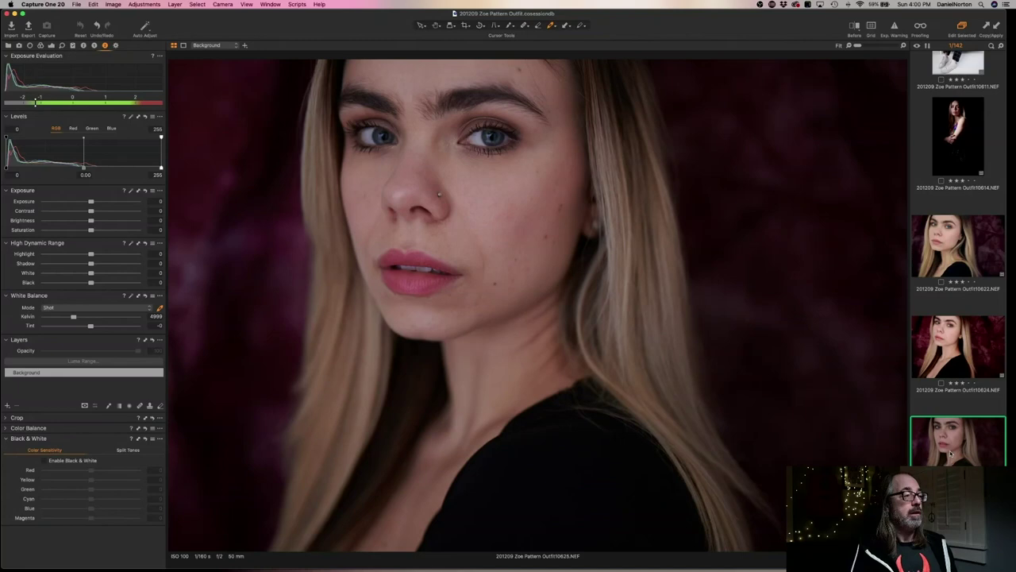
key("super+shift+v")
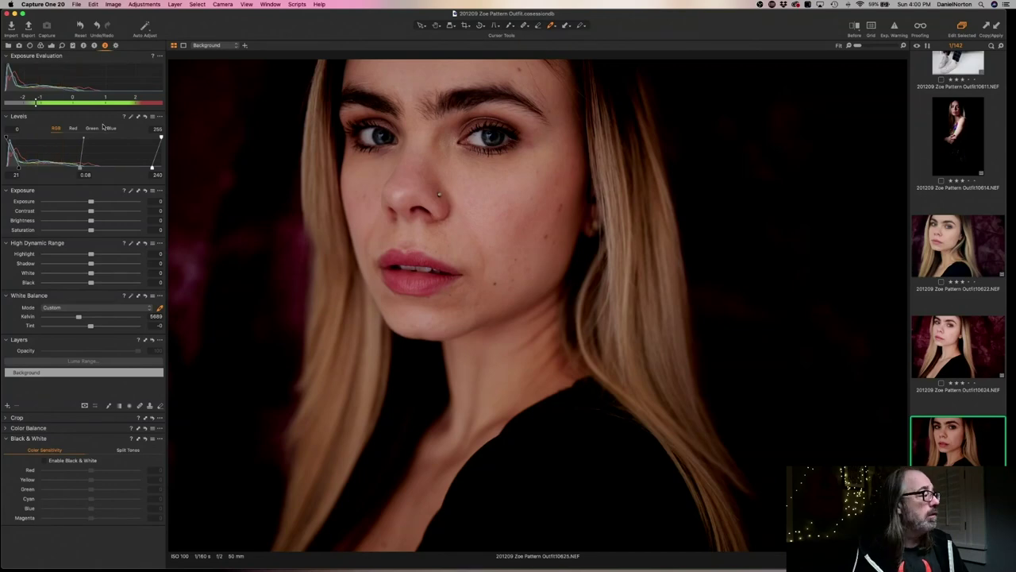
Brighten portrait 10625 to an Exposure of 0.71, checking the eye's sharpness at 100%
scroll(284, 102, "up", 3)
scroll(485, 198, "down", 3)
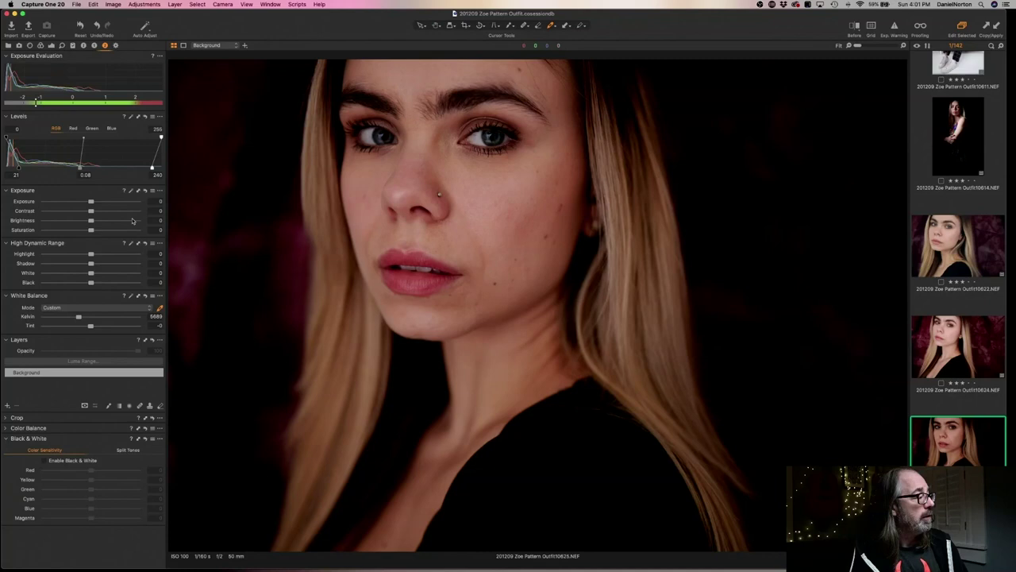
left_click_drag(90, 202, 97, 201)
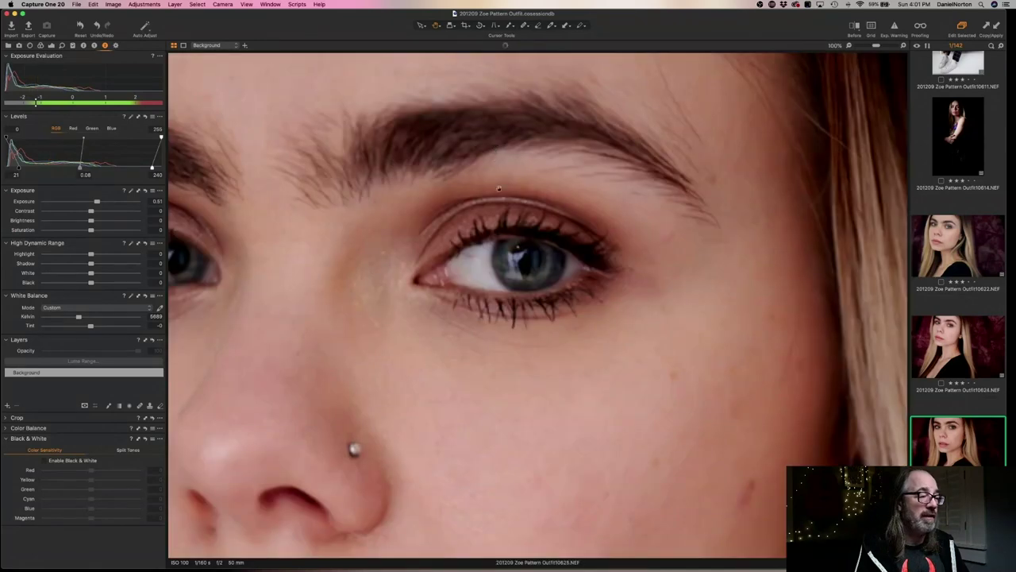
left_click(508, 185)
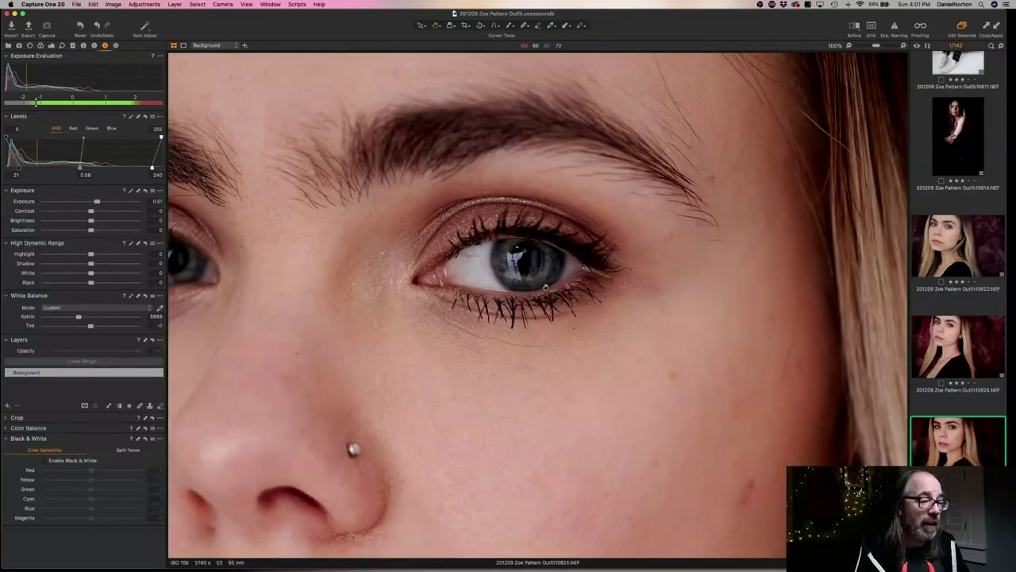
left_click(545, 287)
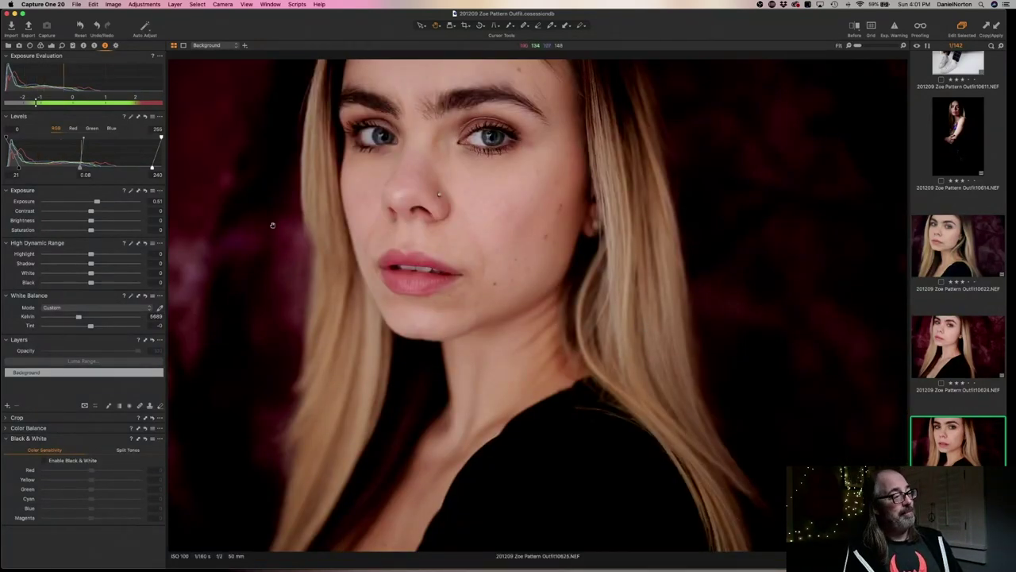
left_click_drag(97, 202, 99, 201)
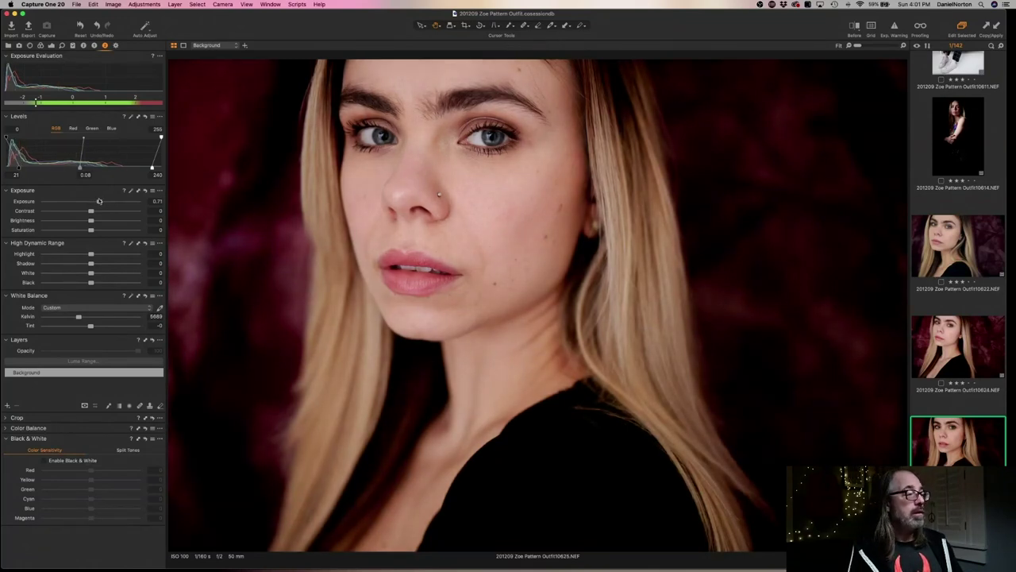
Set portrait 10625's RGB Levels highlight point to 228 and rebalance its Exposure to 0.61
left_click_drag(152, 167, 148, 167)
left_click_drag(142, 166, 143, 166)
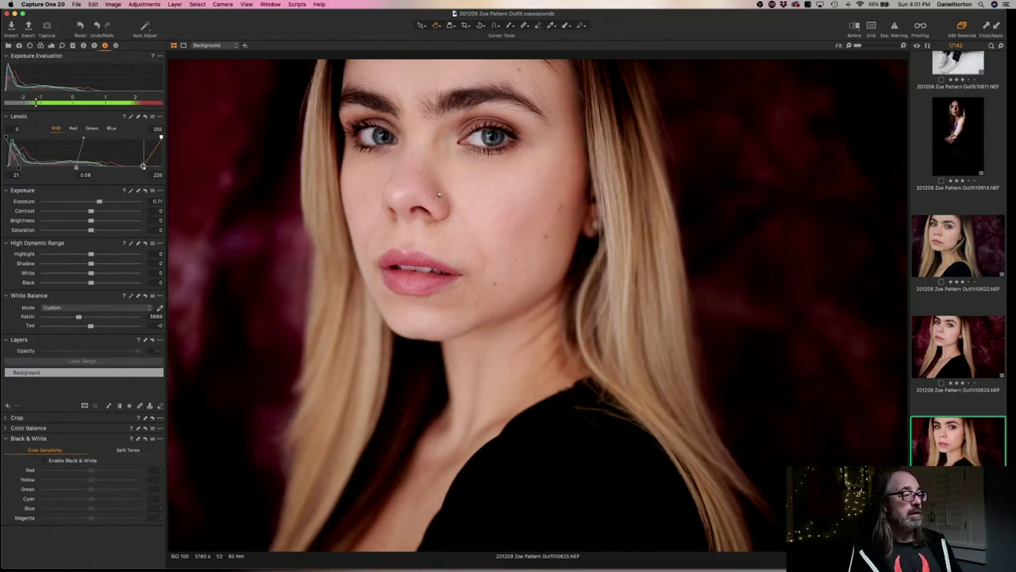
left_click_drag(99, 201, 96, 201)
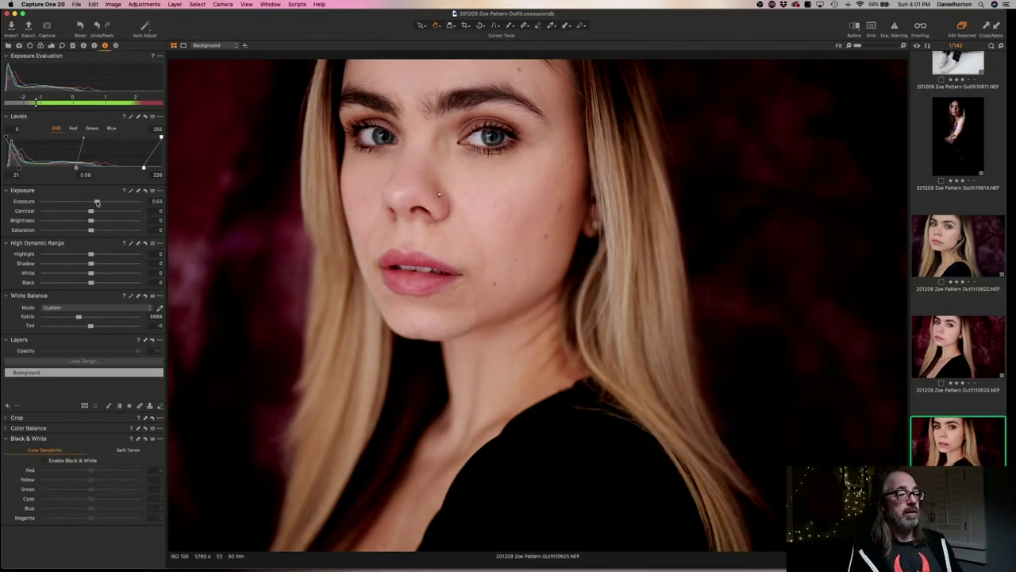
left_click_drag(97, 202, 99, 202)
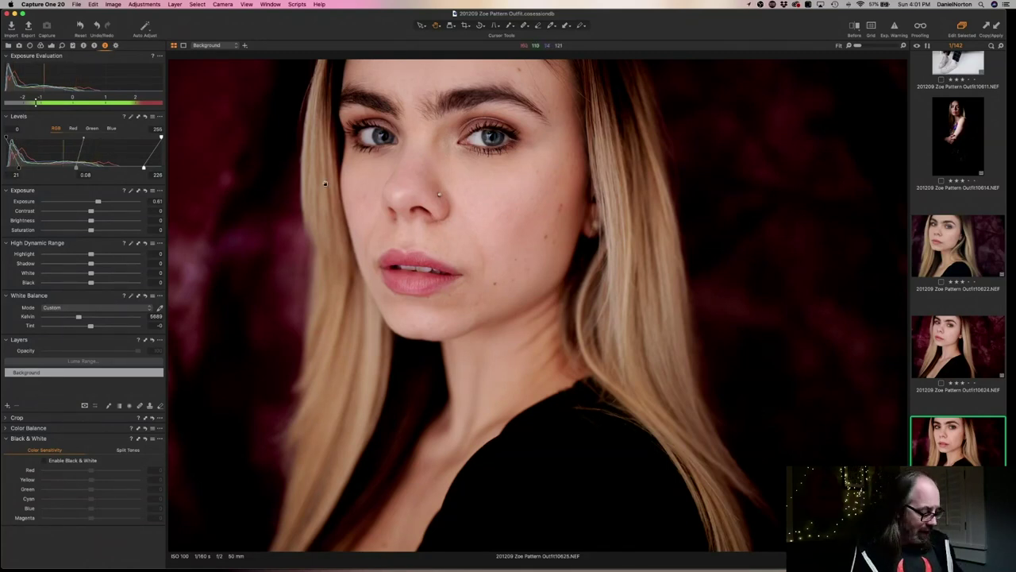
Apply portrait 10625's adjustments to 10626, and refine it to Exposure 0.31, Levels highlight point 211 and white balance 5454 K
key("Down")
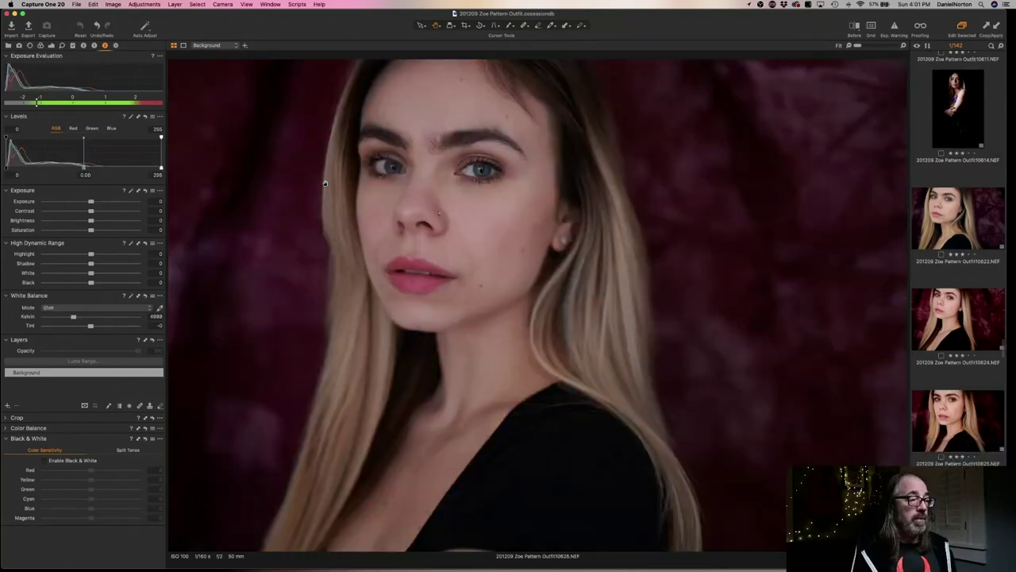
key("super+shift+a")
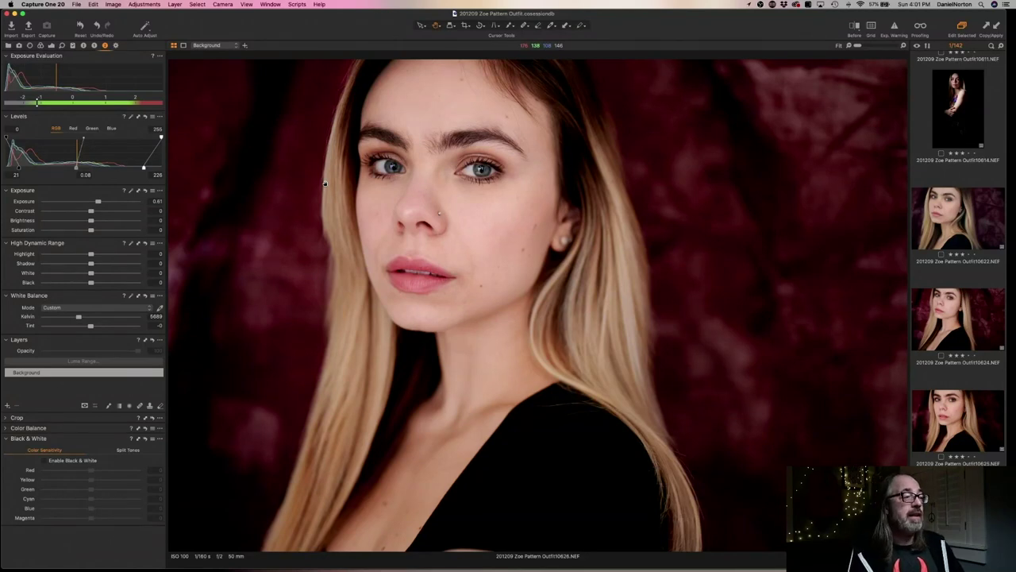
left_click_drag(97, 202, 95, 202)
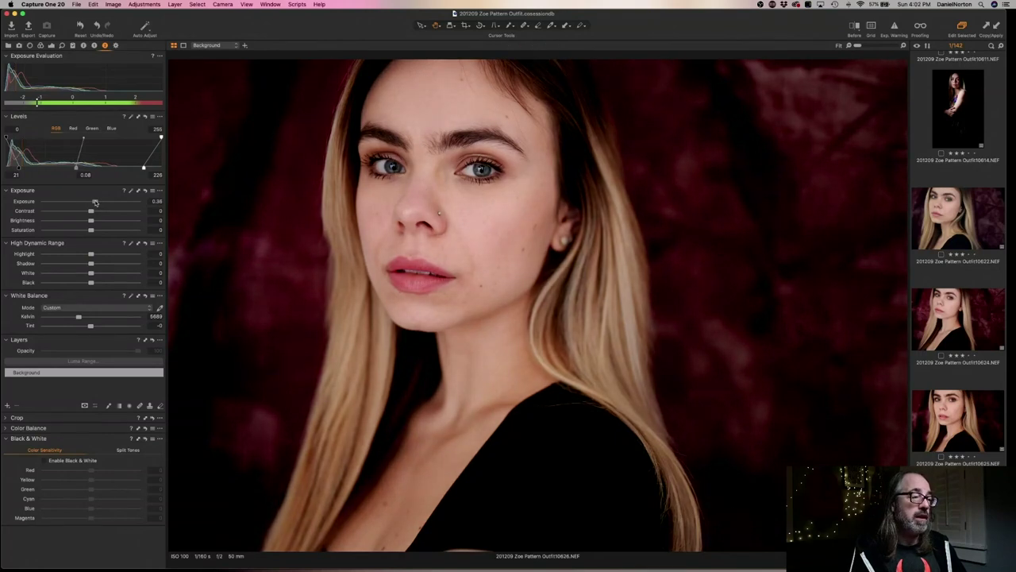
left_click_drag(142, 166, 133, 167)
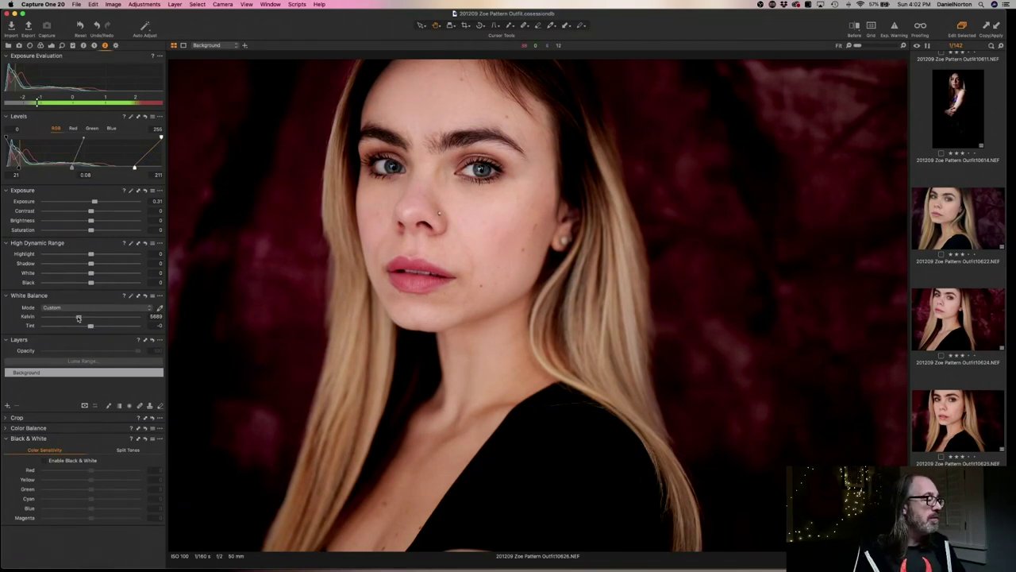
left_click_drag(79, 317, 76, 317)
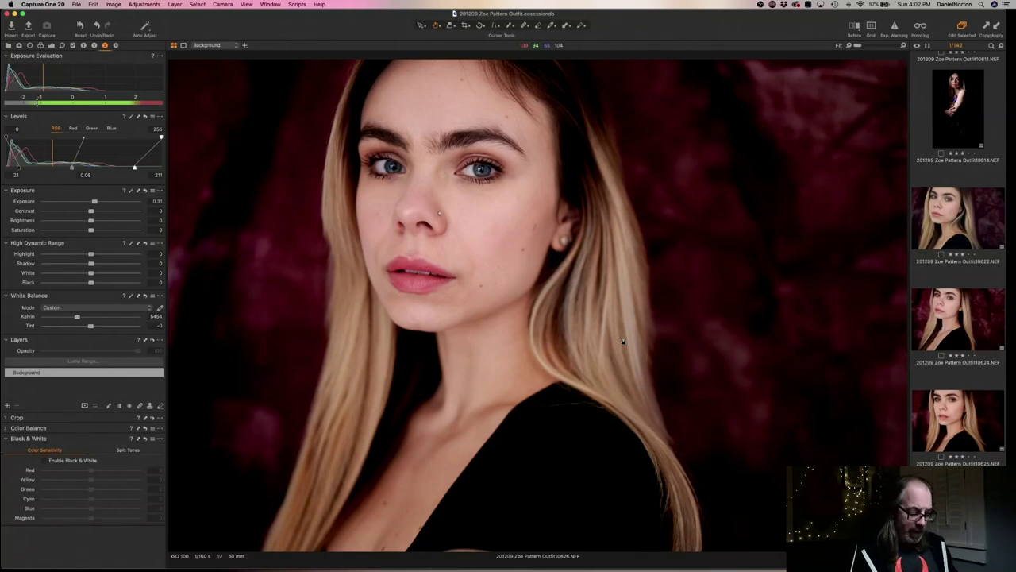
Apply portrait 10626's adjustments to portrait 10627, and remove 10627 from the filtered selection
key("Right")
key("super+shift+v")
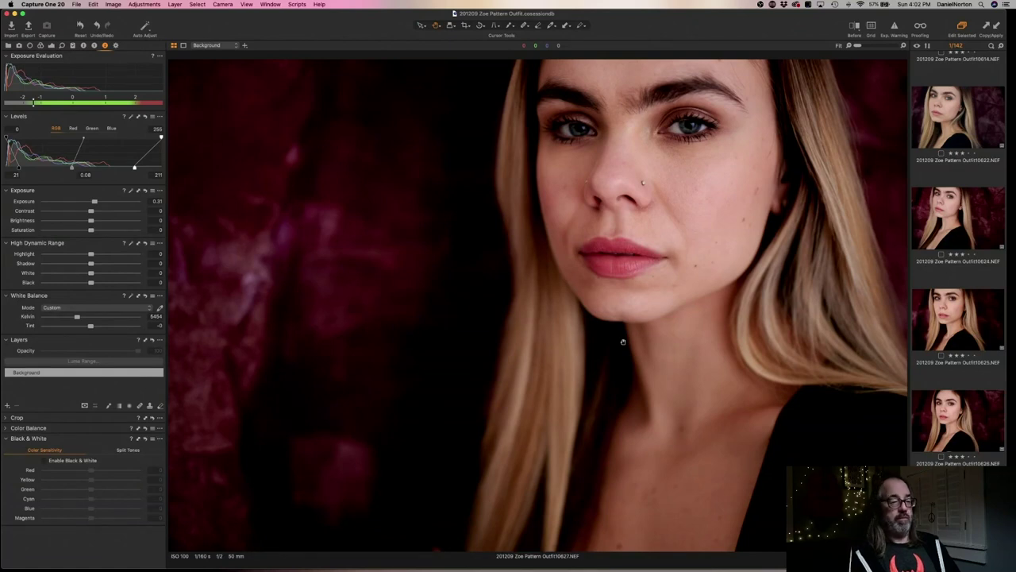
key("Right")
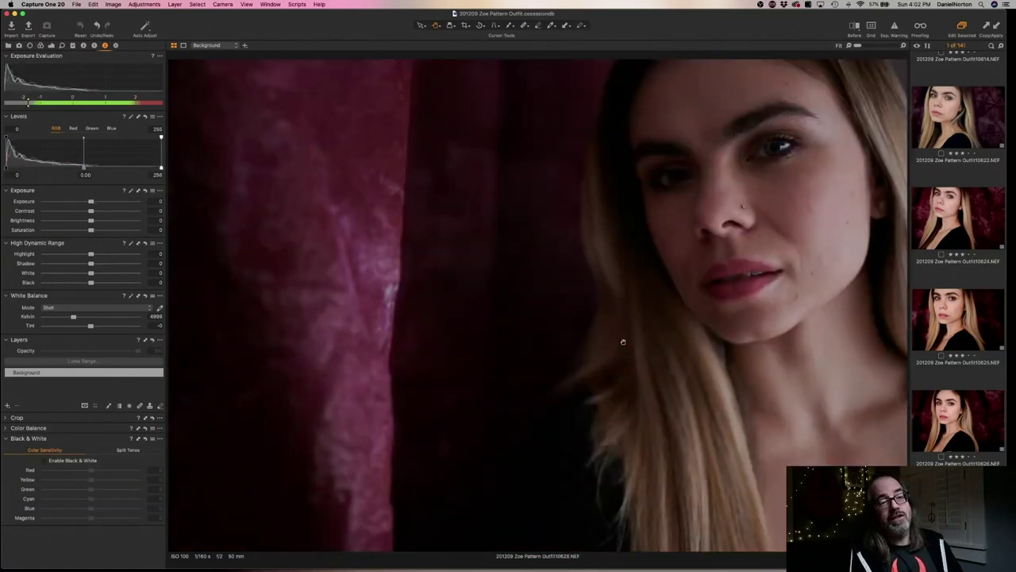
Step back through the adjusted red-backdrop portraits to 10622 and compare their tone and colour
key("Left")
key("Left")
key("Left")
key("Left")
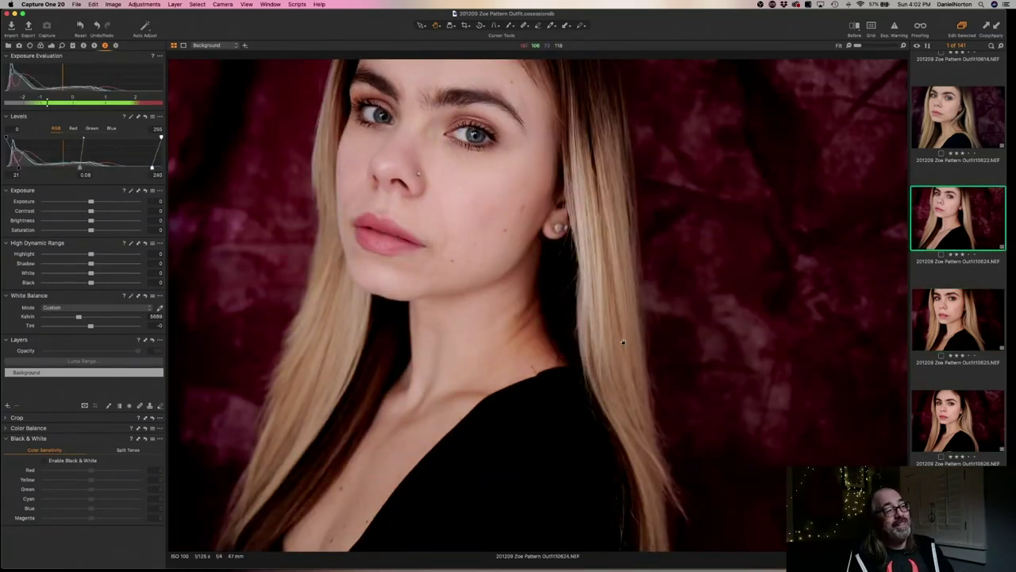
key("Left")
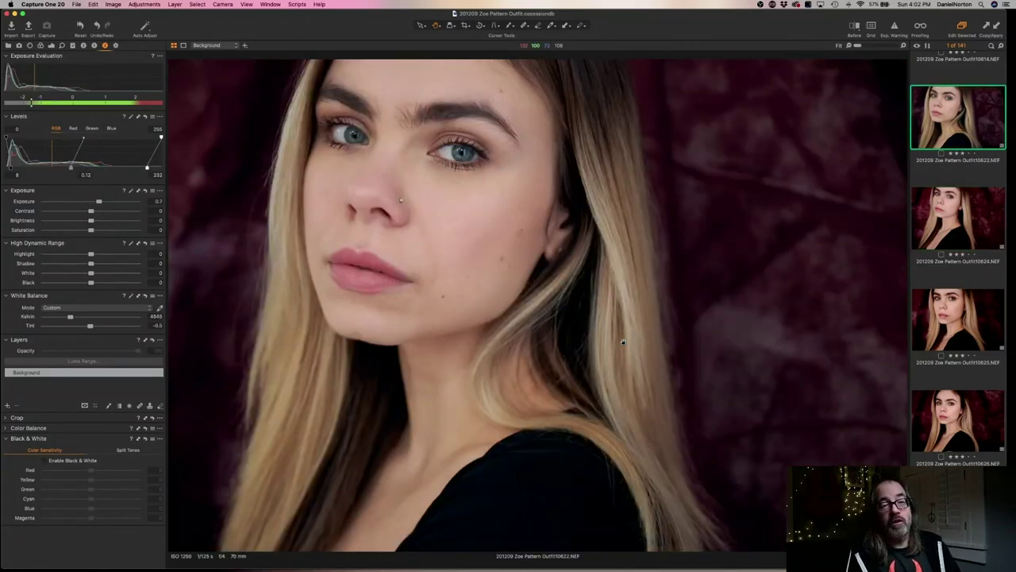
key("Left")
key("Right")
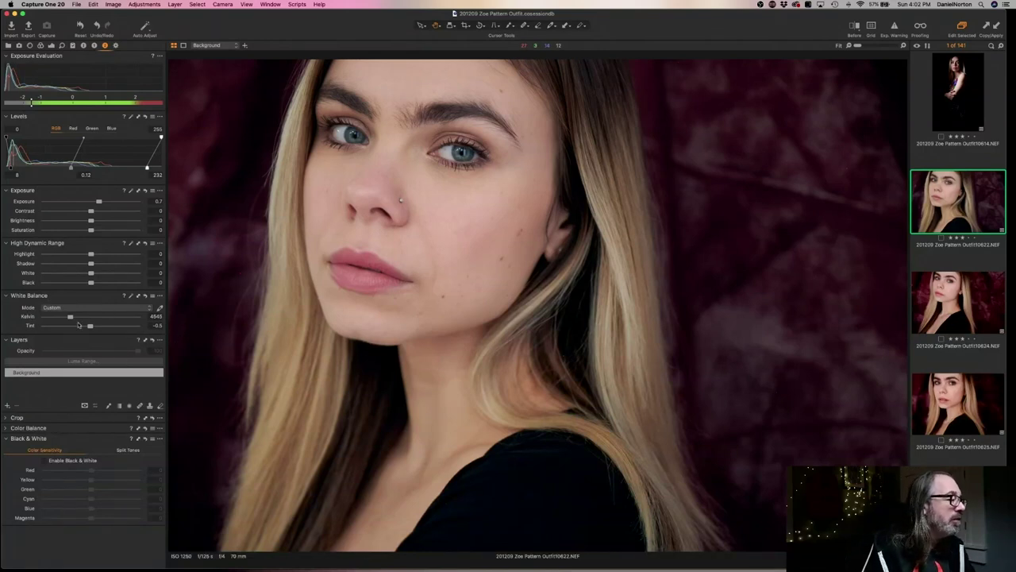
Set portrait 10622's white balance to Tint 5.1 and Kelvin 5238
left_click_drag(90, 327, 96, 327)
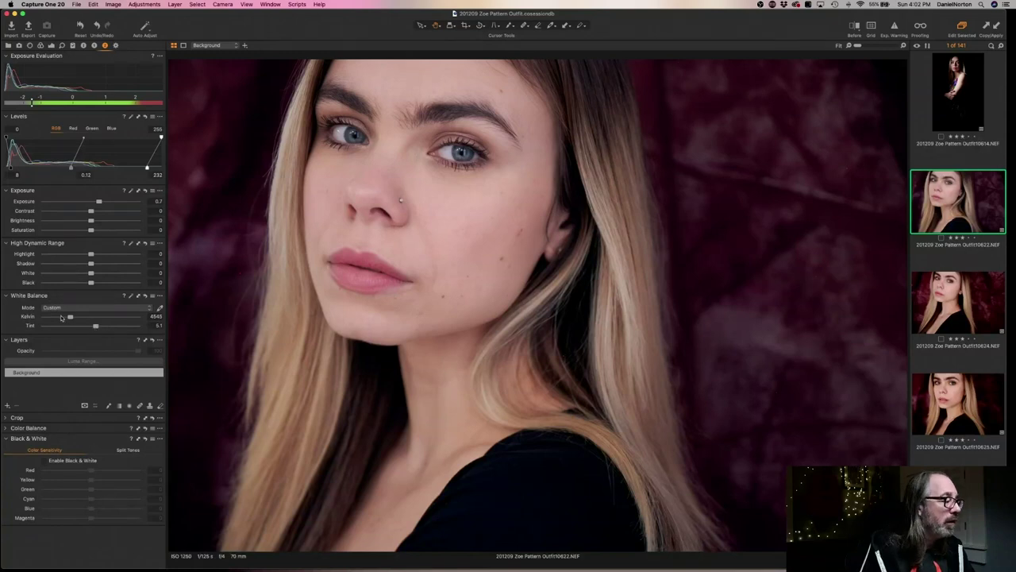
left_click_drag(70, 318, 72, 318)
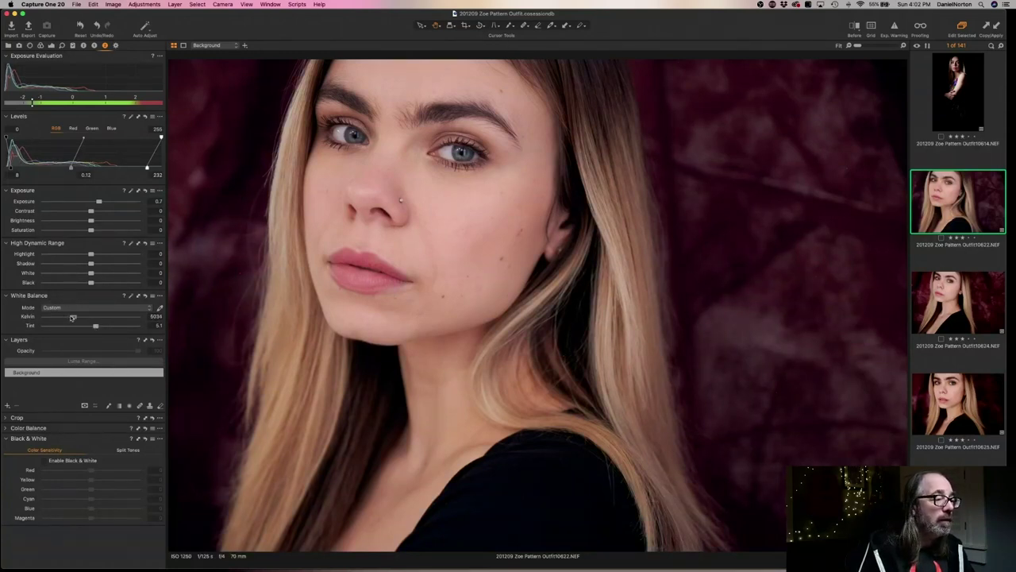
left_click_drag(72, 316, 76, 317)
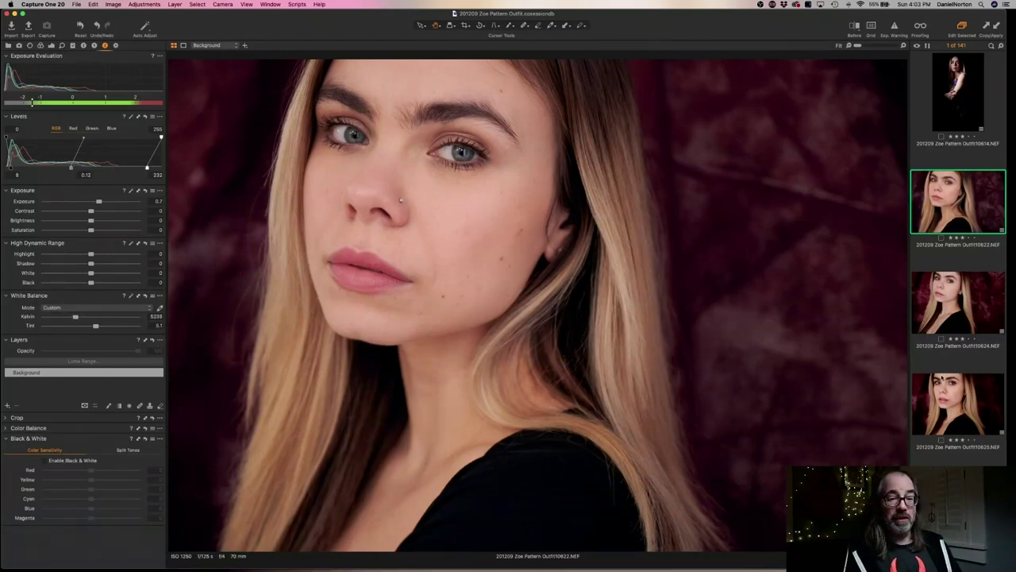
Compare portrait 10624 with 10625, and set 10624's white balance to Kelvin 5936 and Tint -0.3
left_click(984, 300)
key("Down")
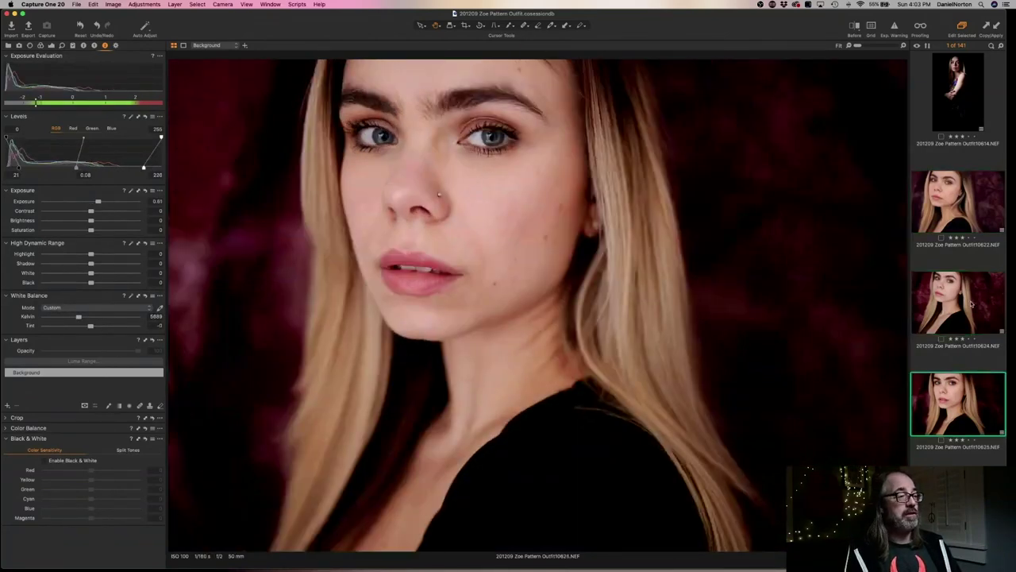
left_click(970, 302)
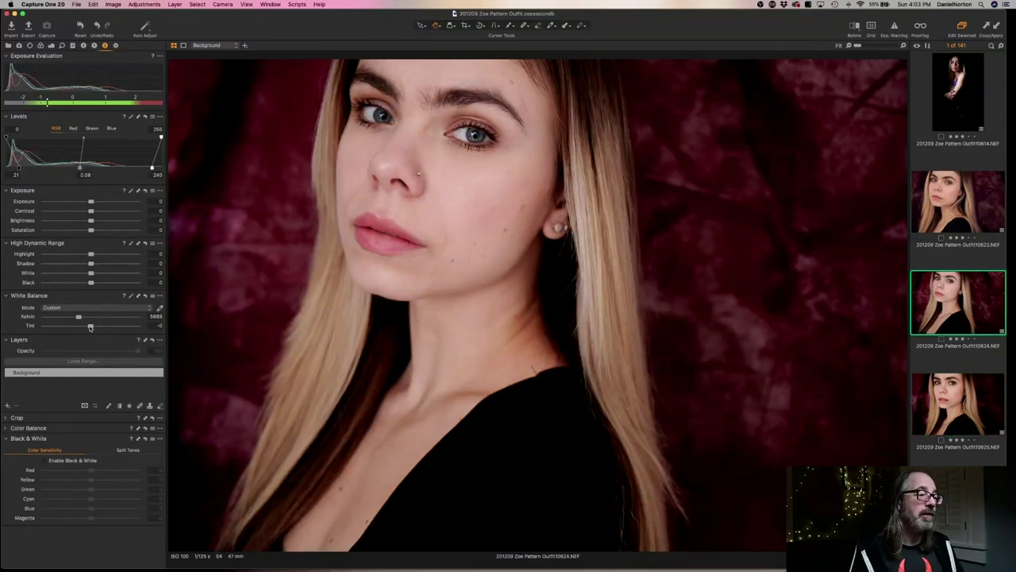
left_click_drag(91, 326, 90, 327)
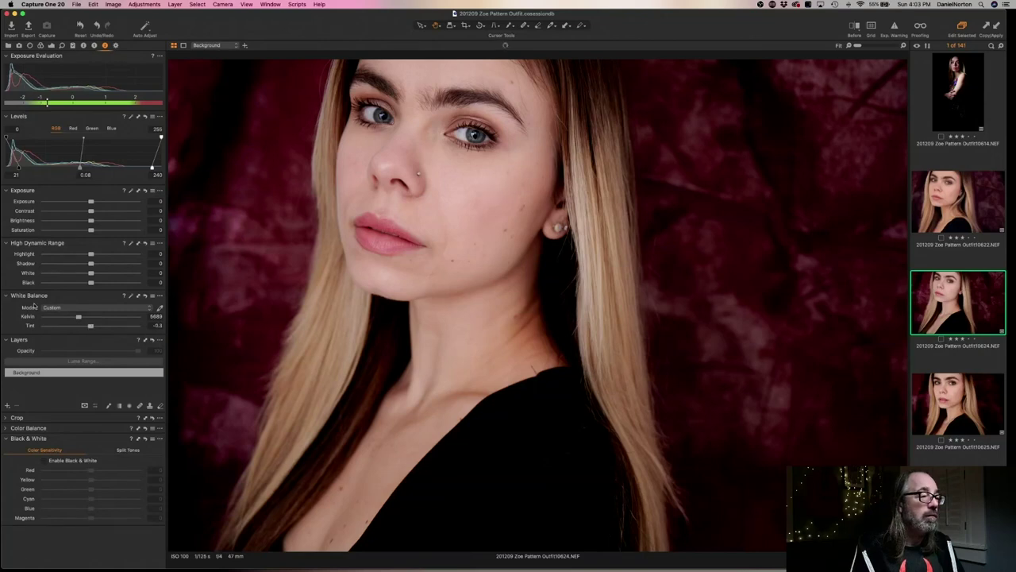
left_click_drag(79, 318, 81, 317)
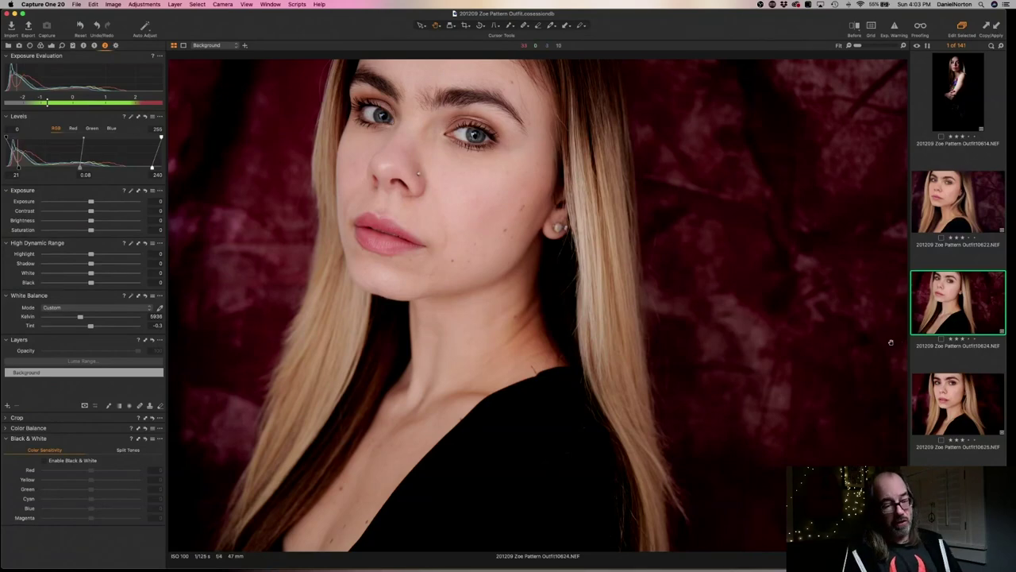
Lower portrait 10626's RGB Levels shadow point to 11 to lift its dark tones
key("Down")
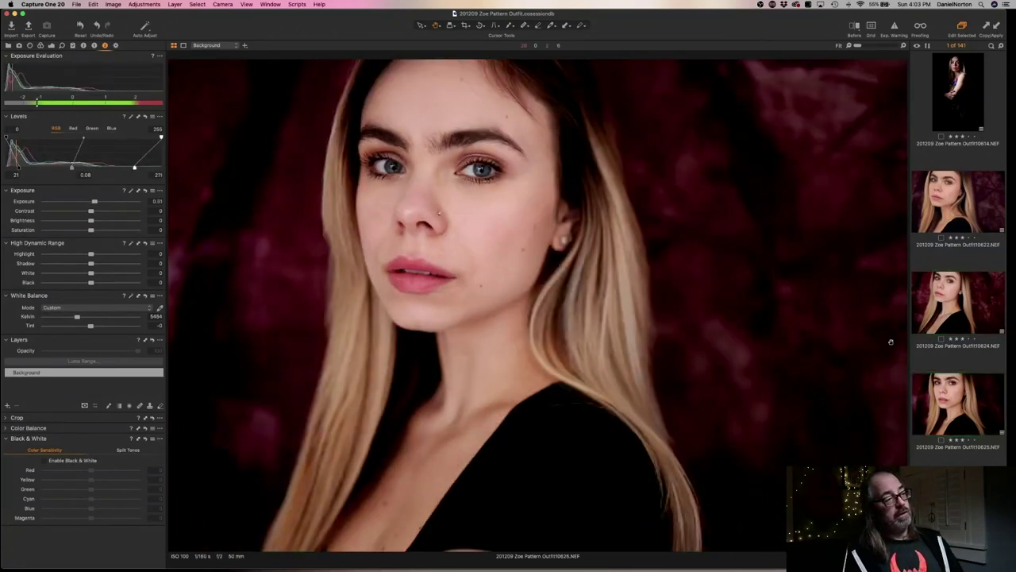
key("Down")
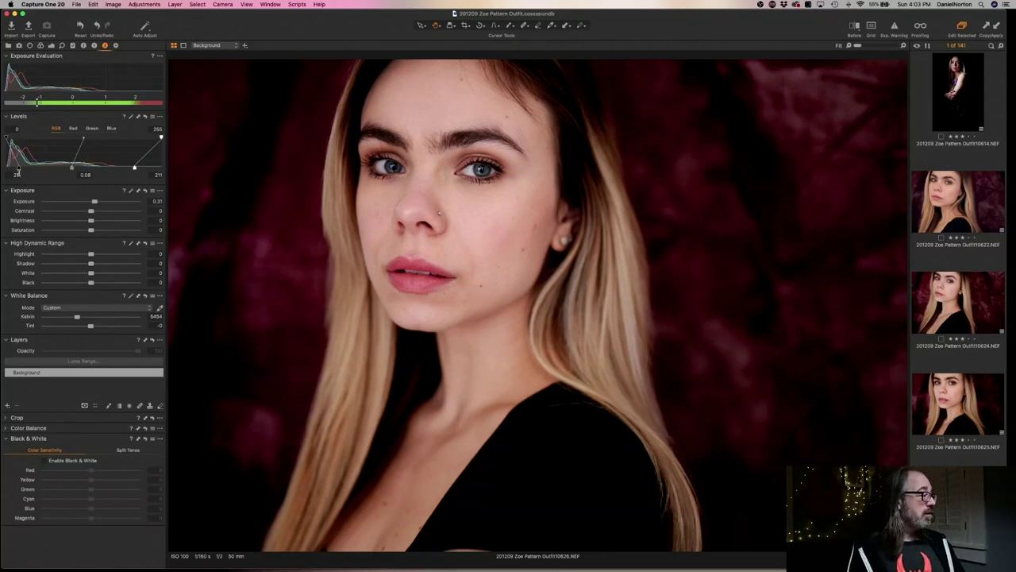
left_click_drag(17, 171, 12, 166)
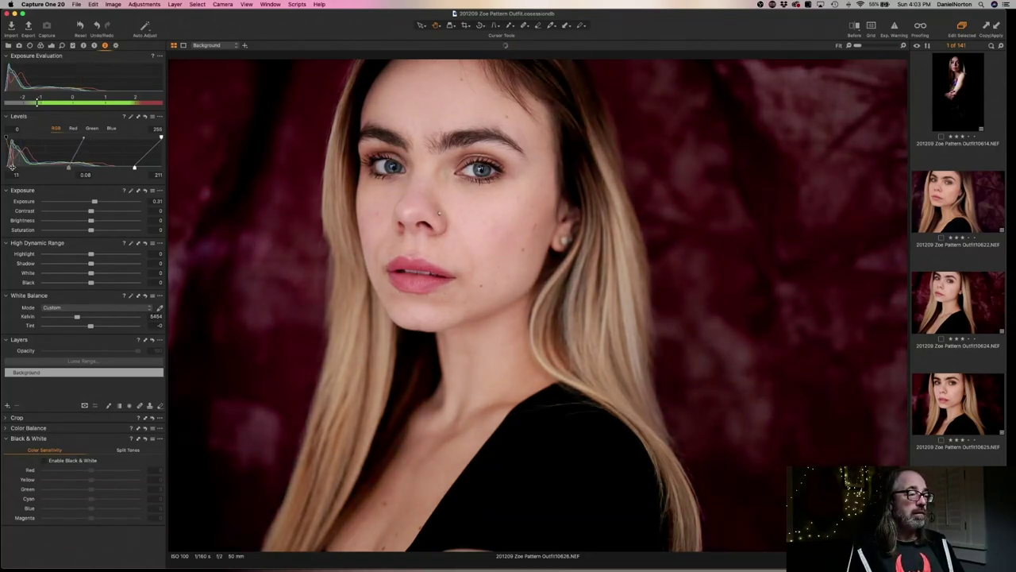
Review the dark side-lit portraits after 10626 and remove 10628 through 10632 from the filtered selection
scroll(960, 254, "down", 5)
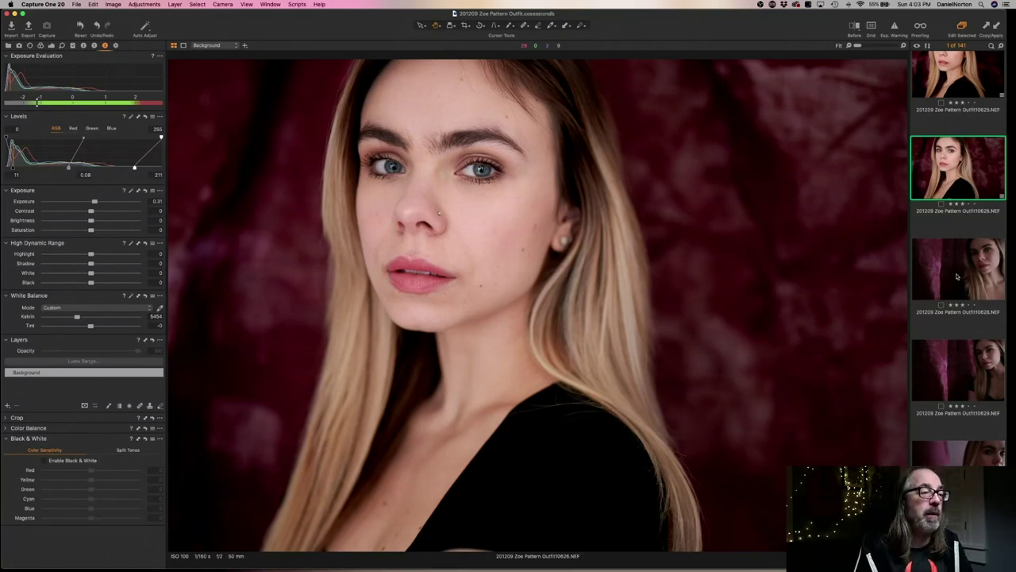
left_click(966, 276)
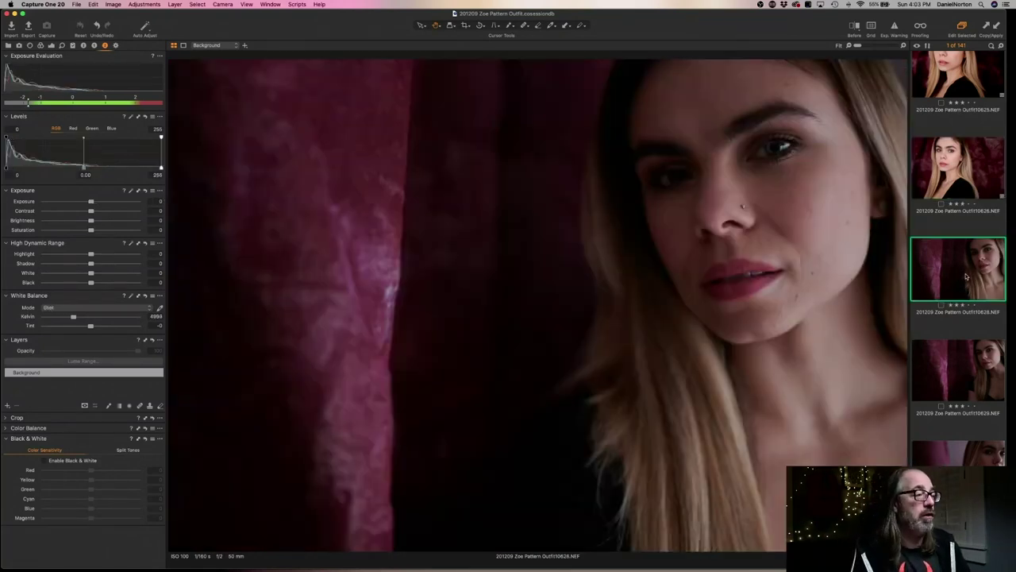
key("Down")
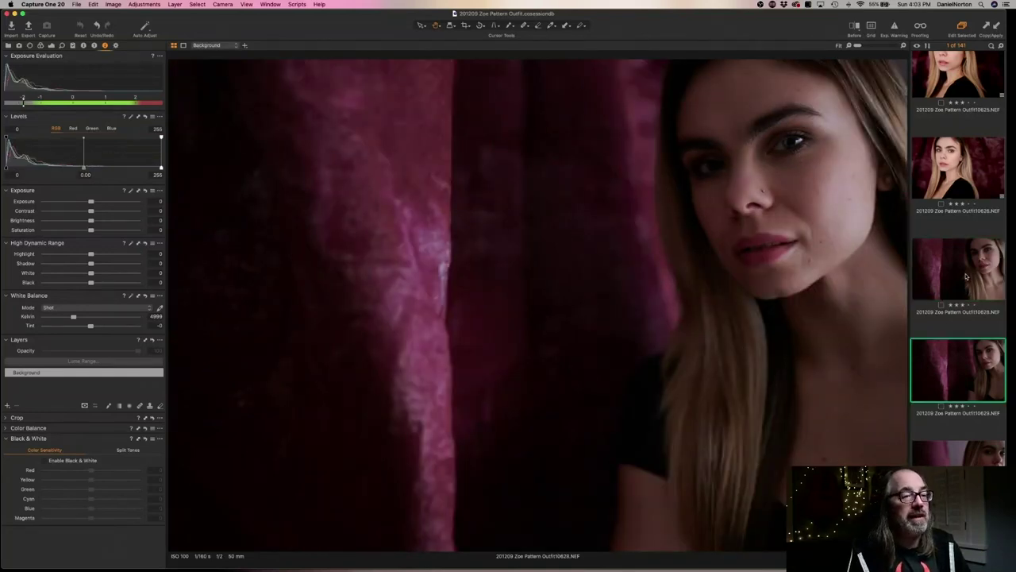
key("Up")
key("super+BackSpace")
key("super+BackSpace")
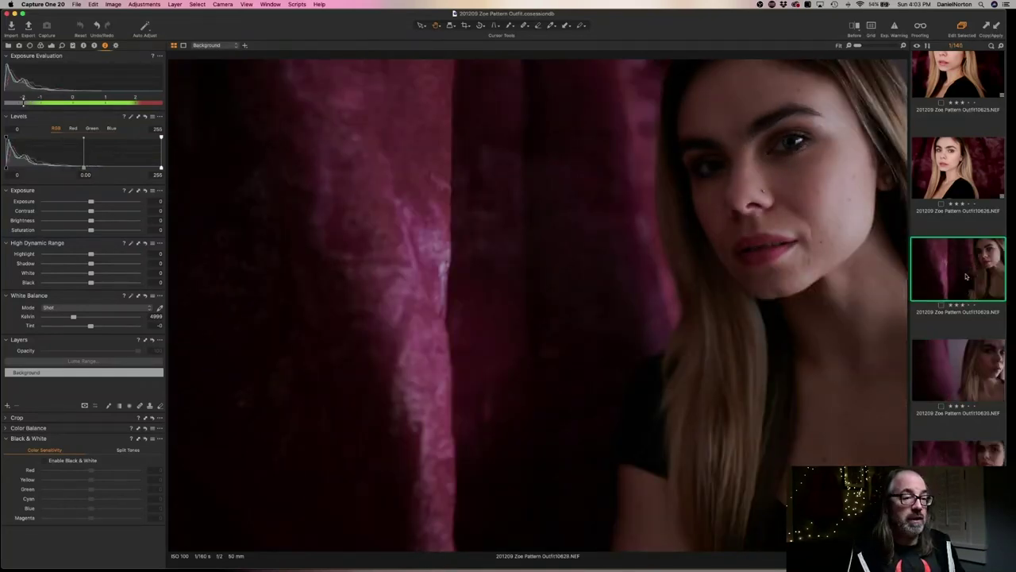
key("super+BackSpace")
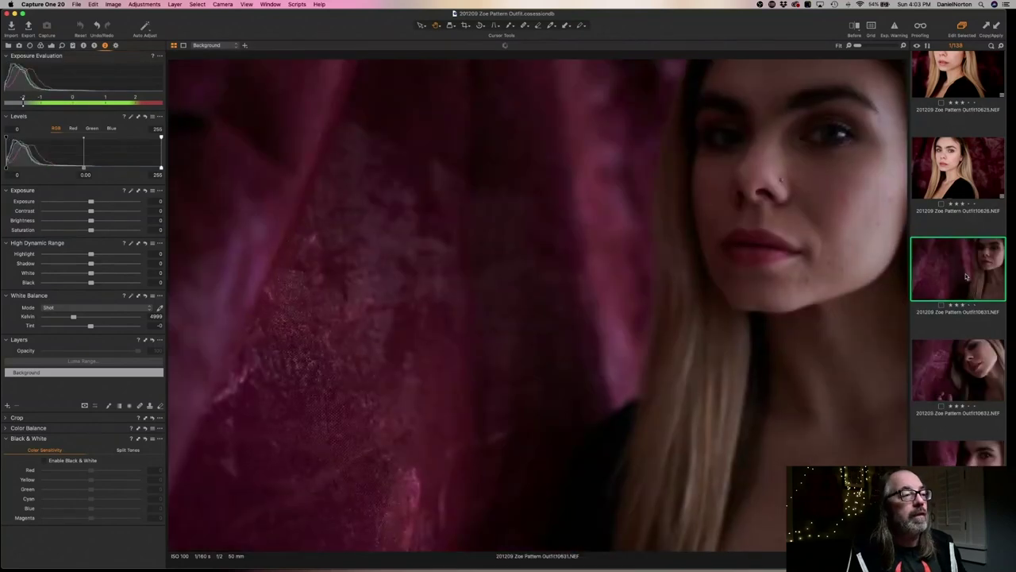
key("super+BackSpace")
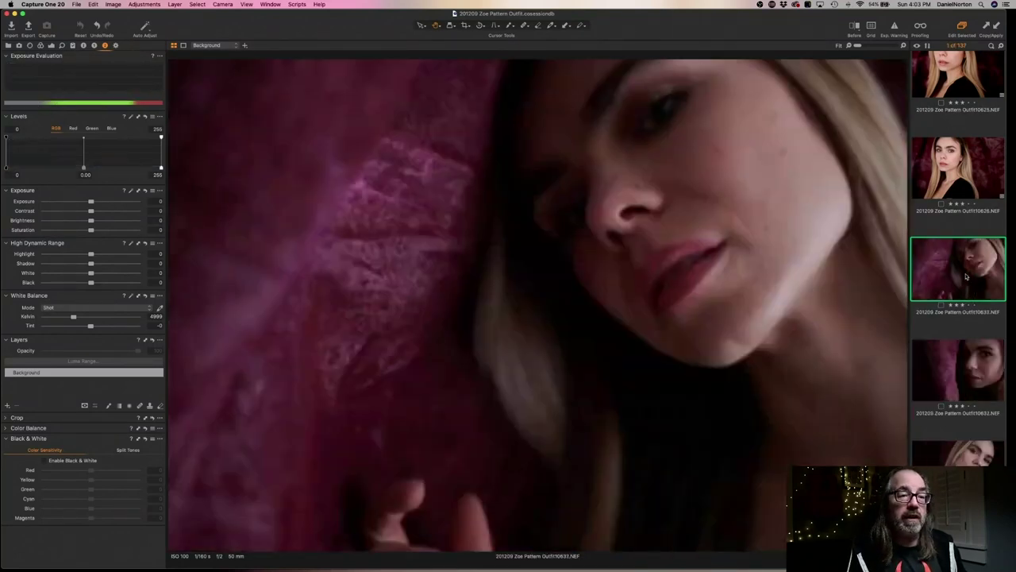
key("super+BackSpace")
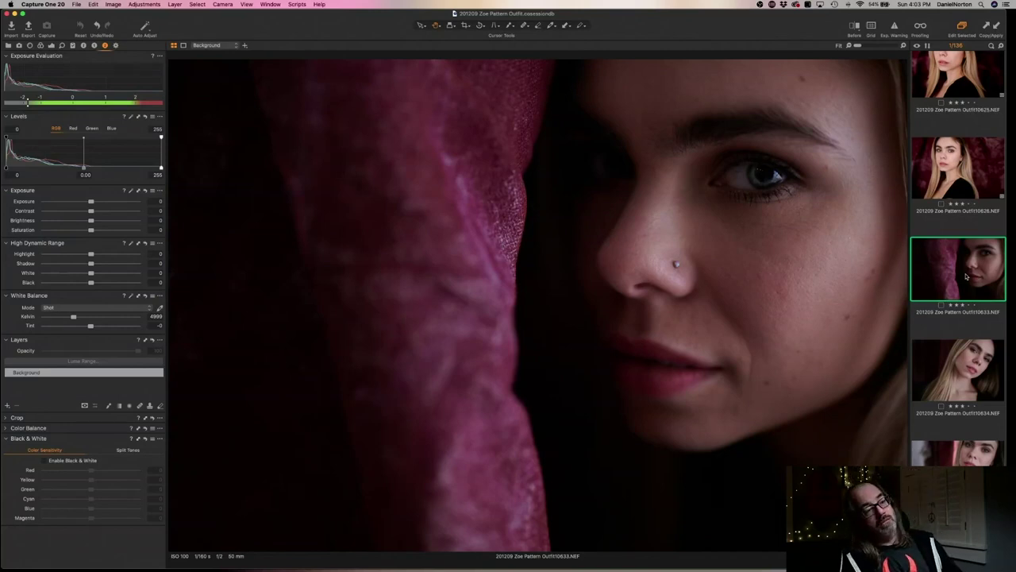
Try the previously copied adjustments on portrait 10633, inspect the face and fabric up close, and reset the photo's adjustments
key("super+shift+a")
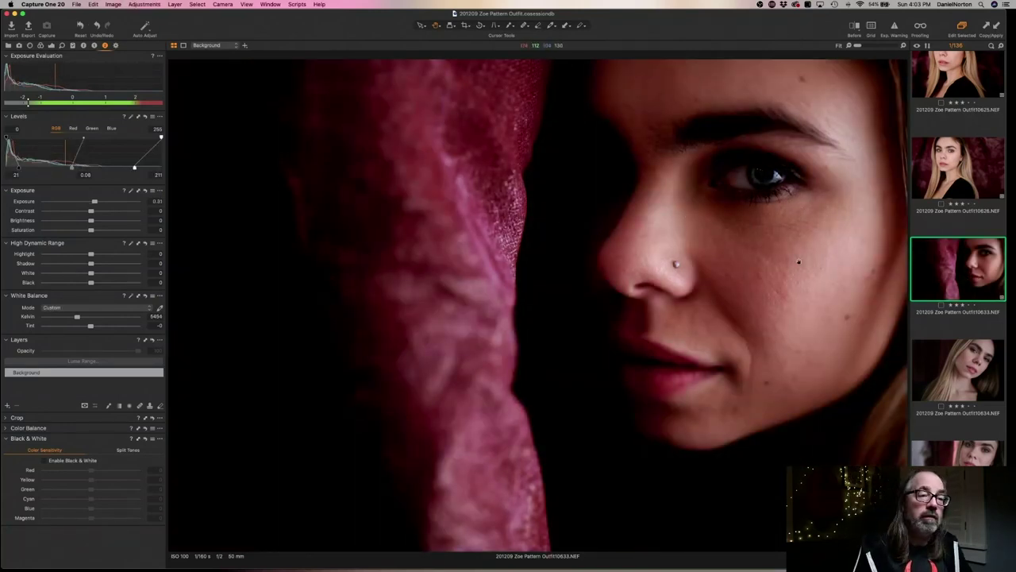
scroll(239, 199, "up", 5)
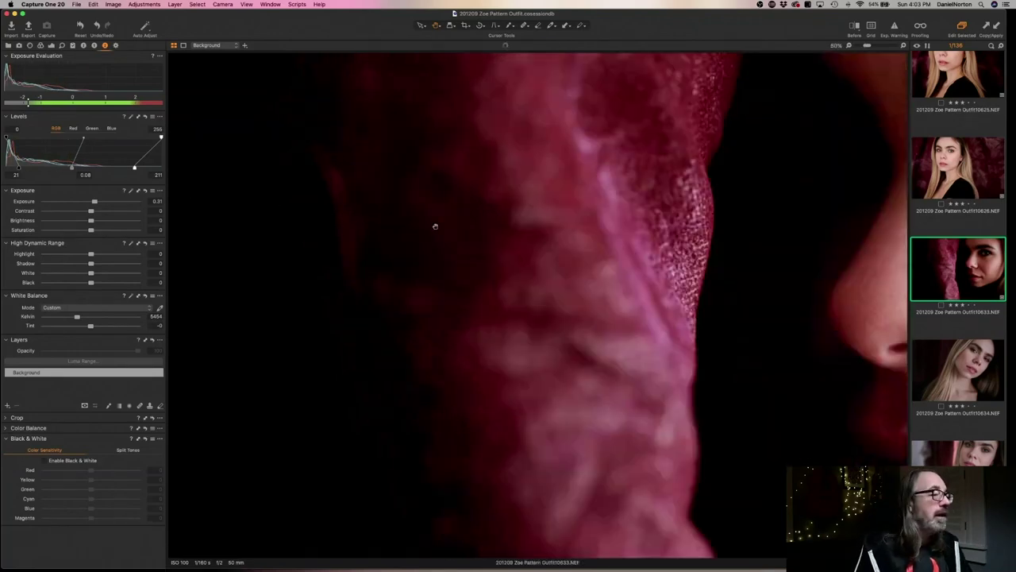
scroll(675, 287, "down", 3)
scroll(640, 284, "up", 4)
scroll(642, 286, "down", 3)
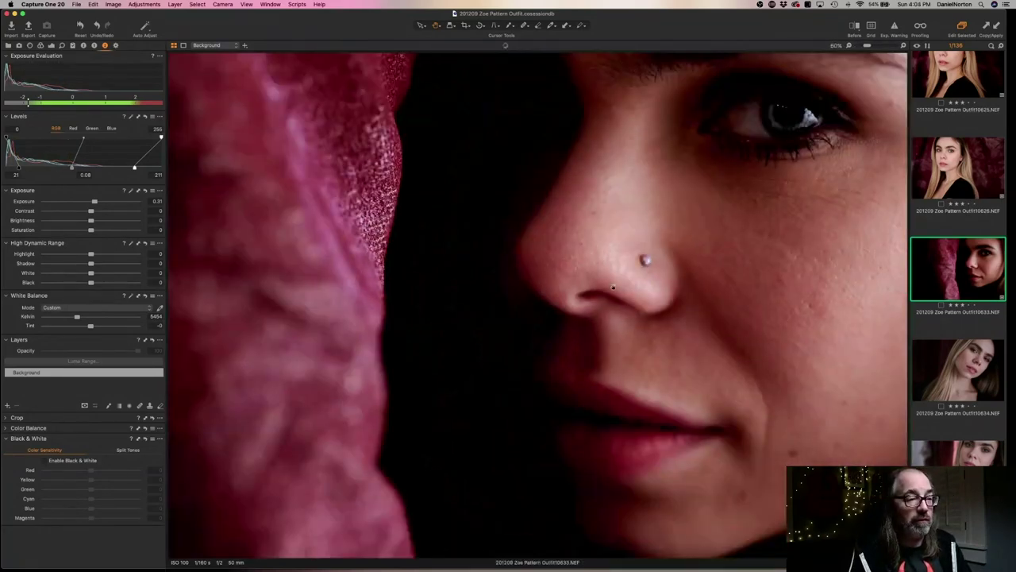
scroll(617, 285, "up", 3)
scroll(612, 287, "down", 5)
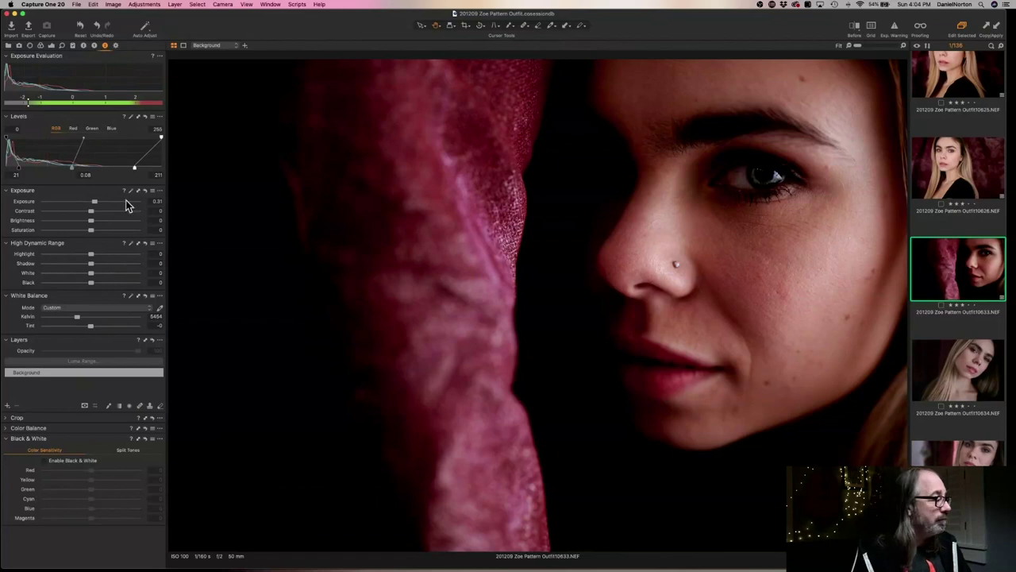
key("super+r")
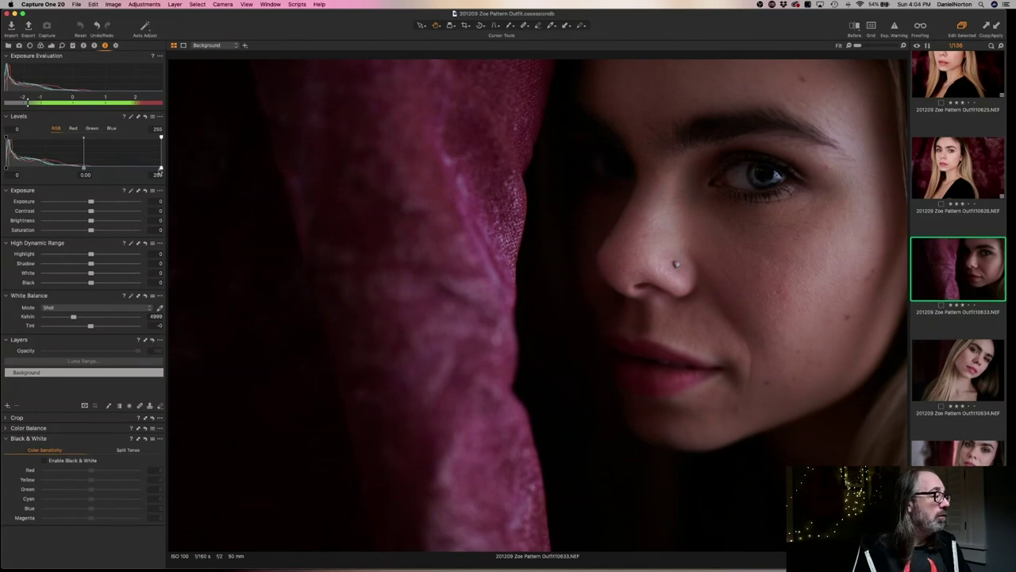
Set portrait 10633's RGB Levels to shadow point 9, midtone 0.18 and highlight point 198, with Exposure at 0.04
left_click_drag(161, 169, 127, 166)
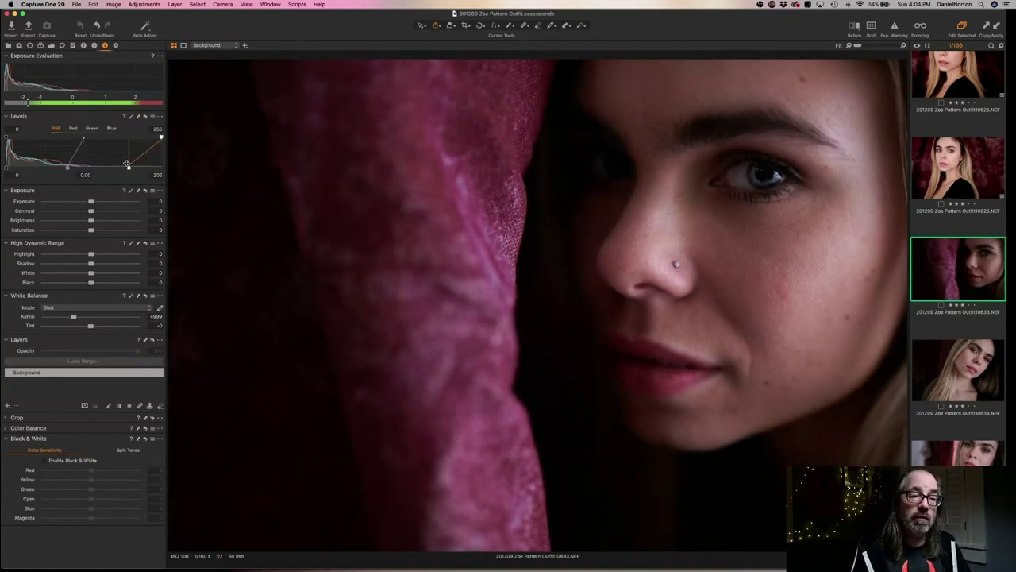
left_click_drag(69, 167, 58, 166)
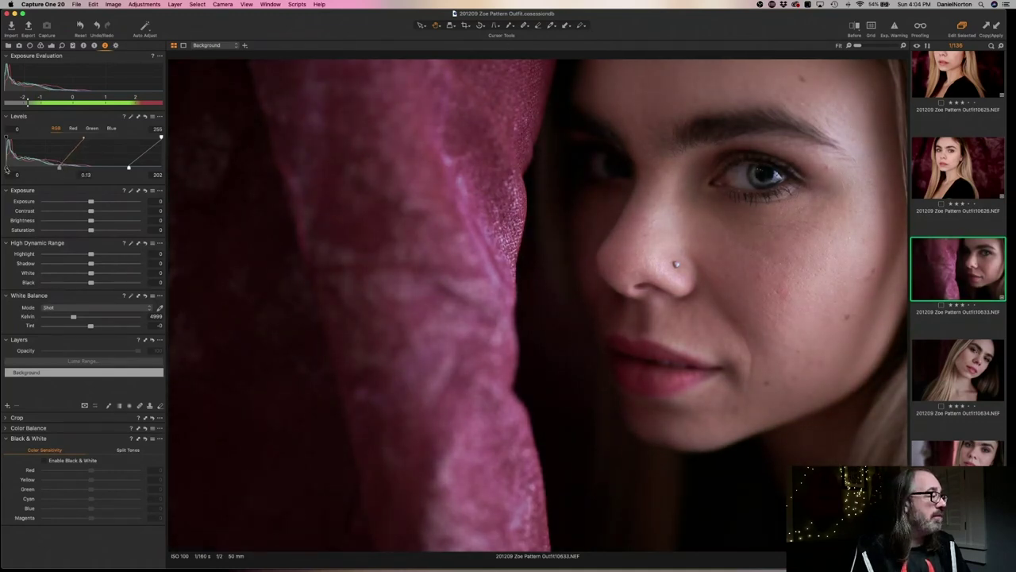
left_click_drag(5, 169, 11, 168)
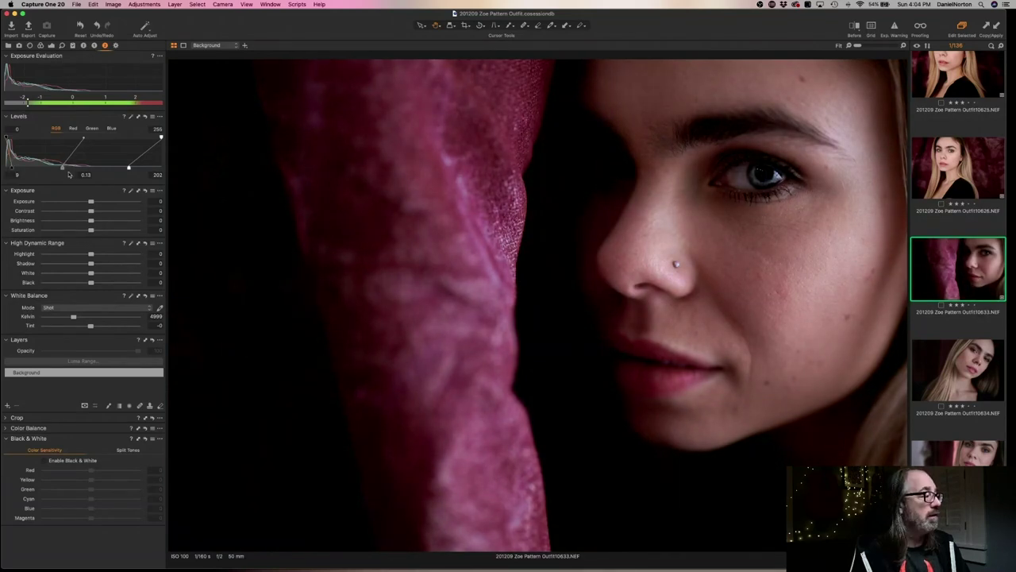
left_click_drag(62, 169, 58, 168)
left_click_drag(130, 167, 125, 167)
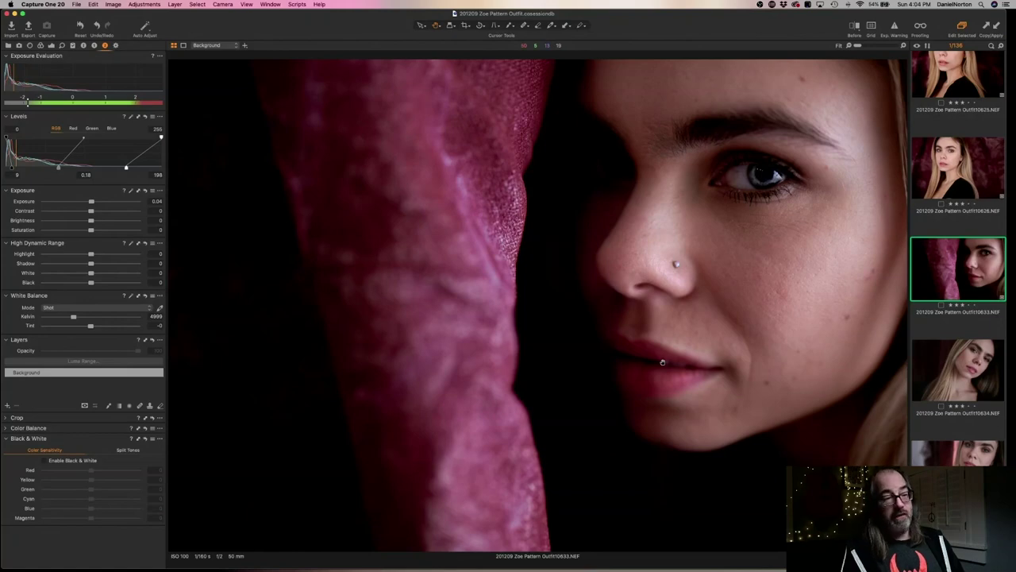
Check portrait 10634 against 10633 and its eye focus at 100%, and tighten its RGB Levels shadow and highlight points with brighter midtones
key("Down")
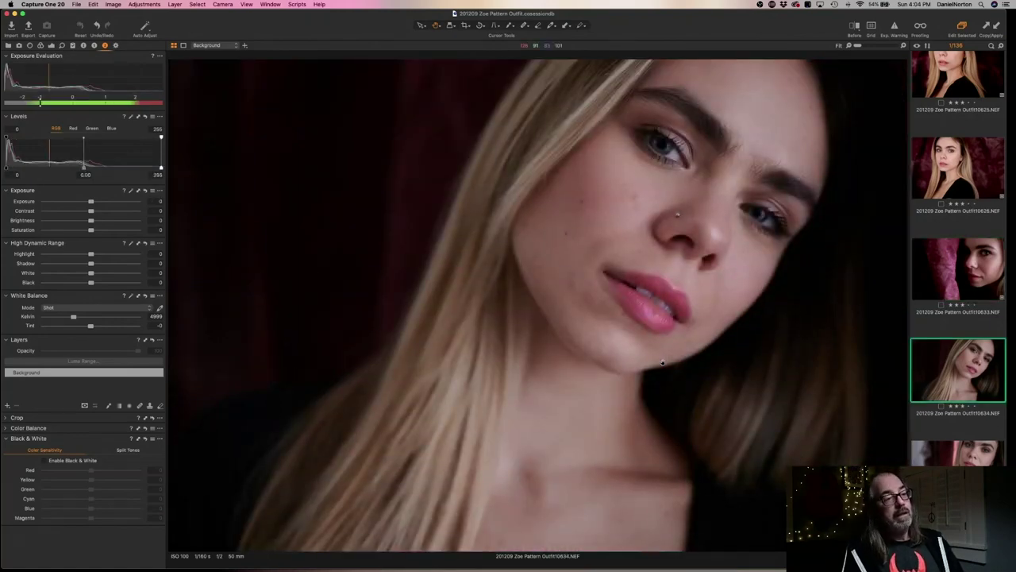
key("Up")
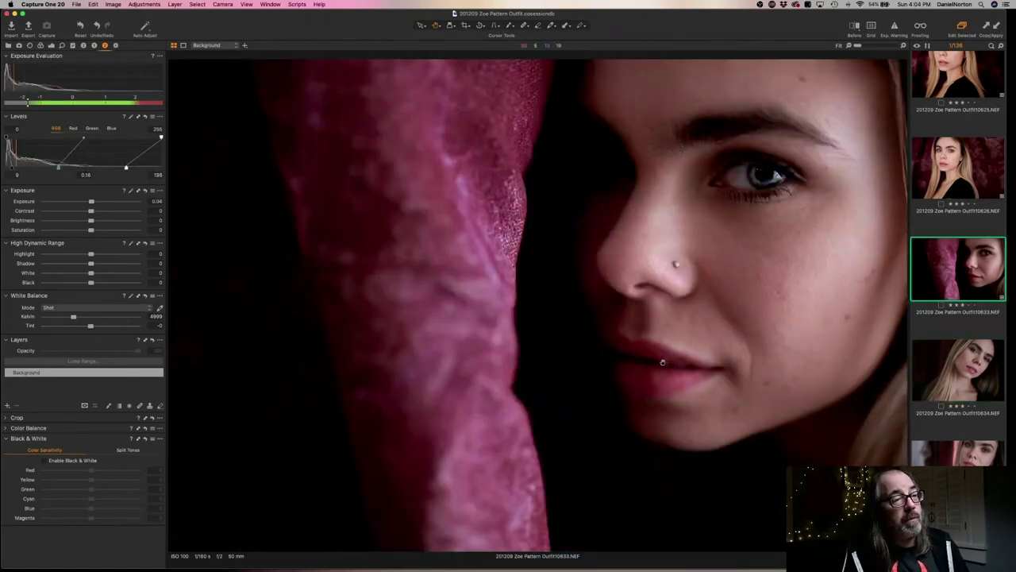
key("Down")
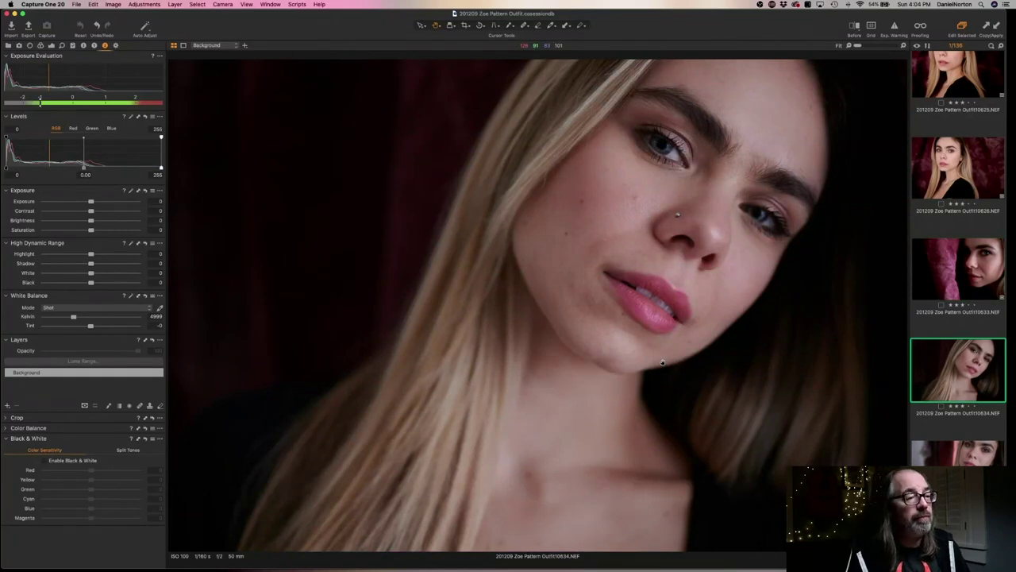
left_click(672, 161)
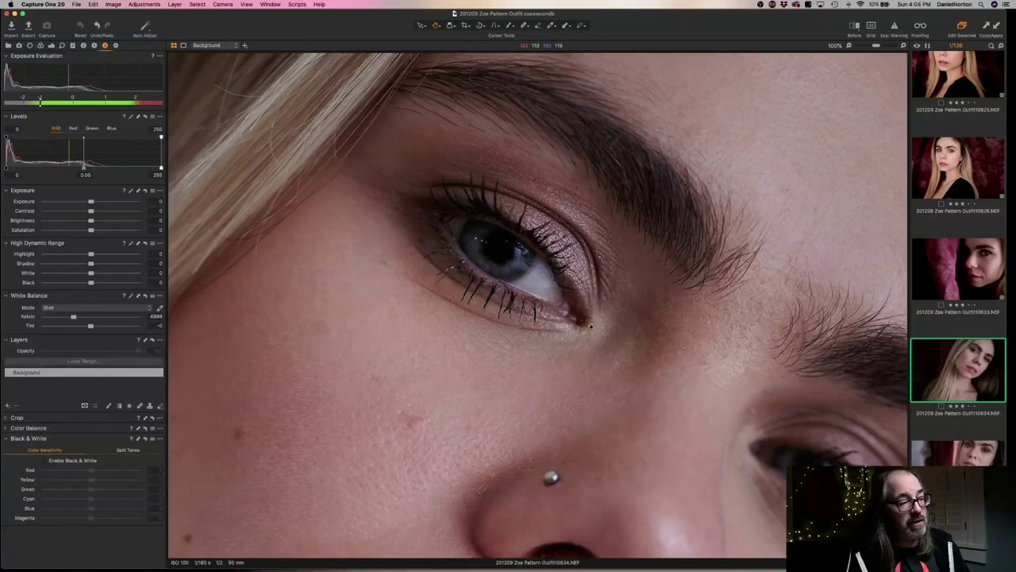
key("super+0")
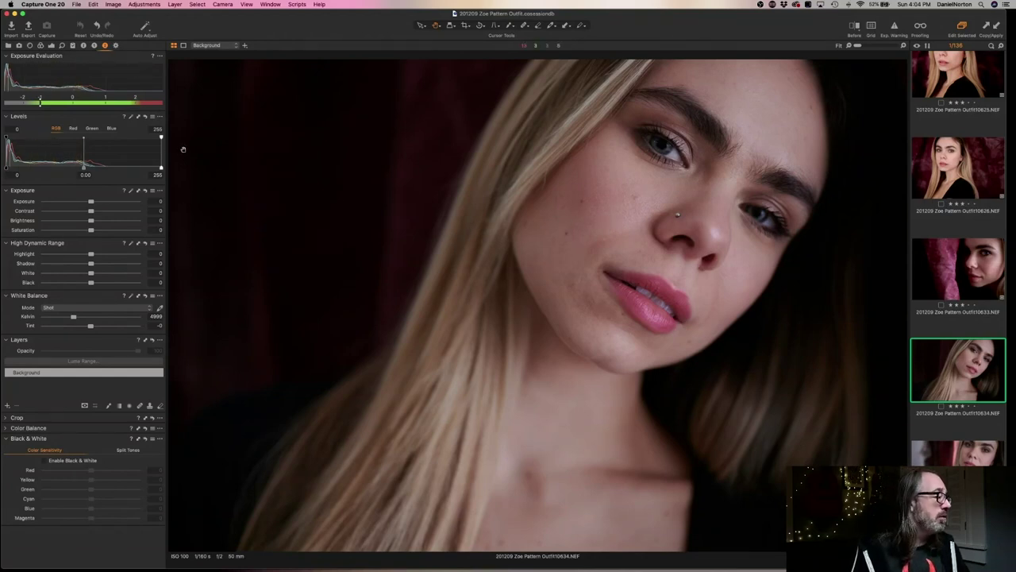
left_click_drag(163, 167, 150, 168)
left_click_drag(78, 168, 75, 167)
left_click_drag(6, 167, 10, 169)
Remove portraits 10635 through 10637 from the filtered selection
key("Down")
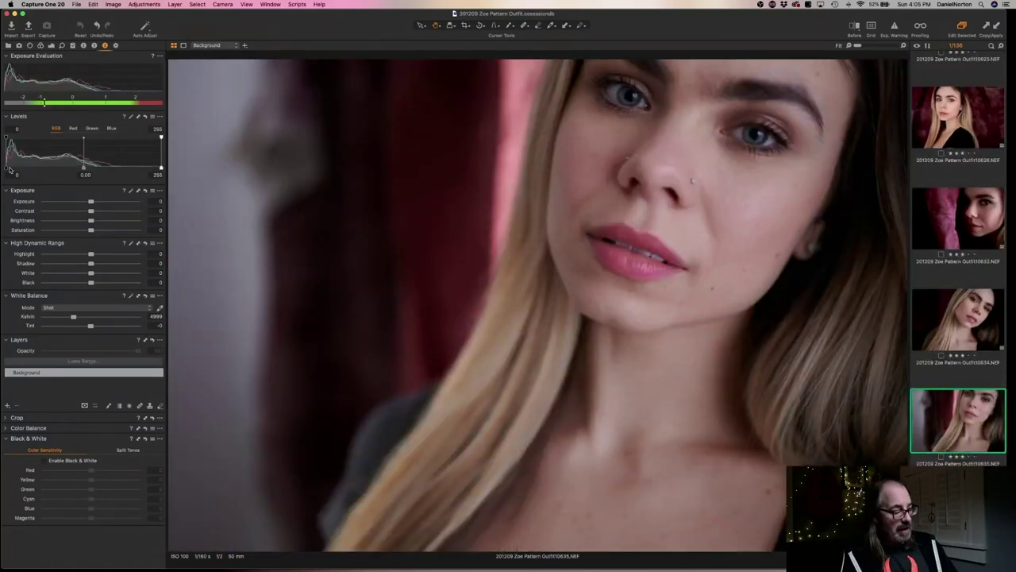
key("Delete")
key("Delete")
key("Delete")
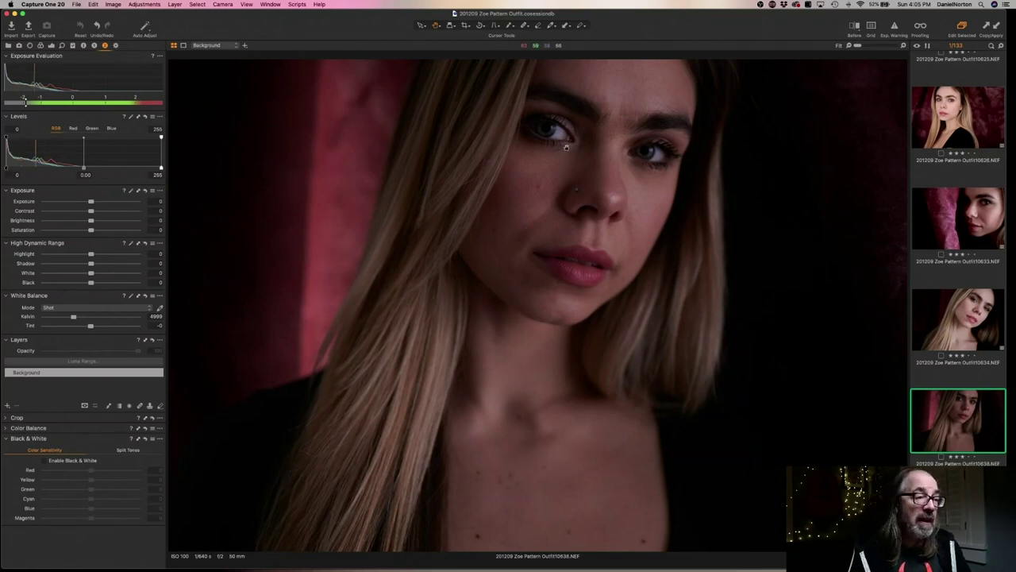
Check portrait 10638's eye focus at 100% and set its Exposure to 0.55
left_click(625, 154)
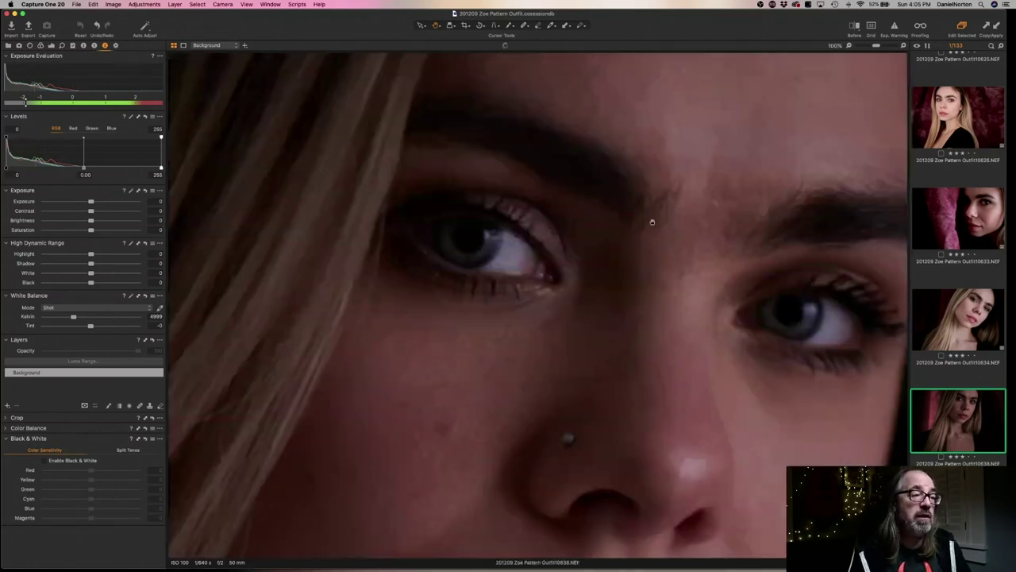
left_click(546, 273)
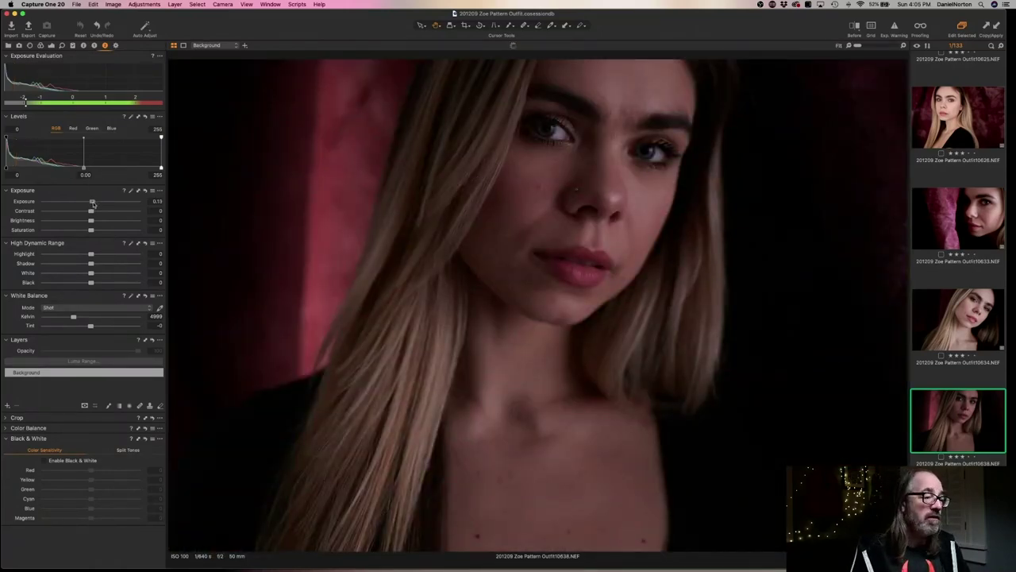
left_click_drag(91, 202, 97, 203)
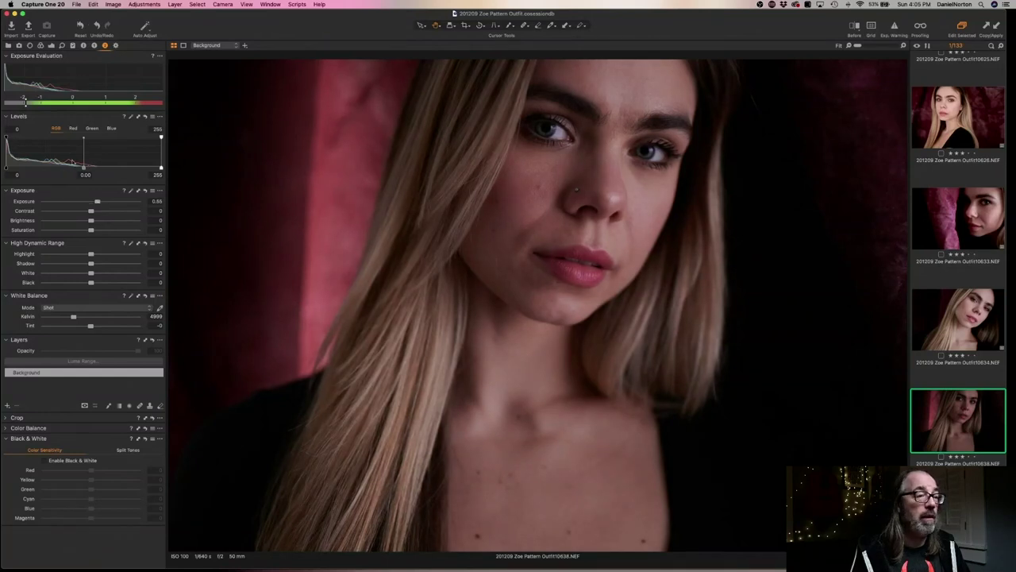
Set portrait 10638's RGB Levels to shadow 10, midtone 0.05 and highlight 224, with the High Dynamic Range Highlight at -19 and Brightness at 2
left_click_drag(83, 167, 76, 167)
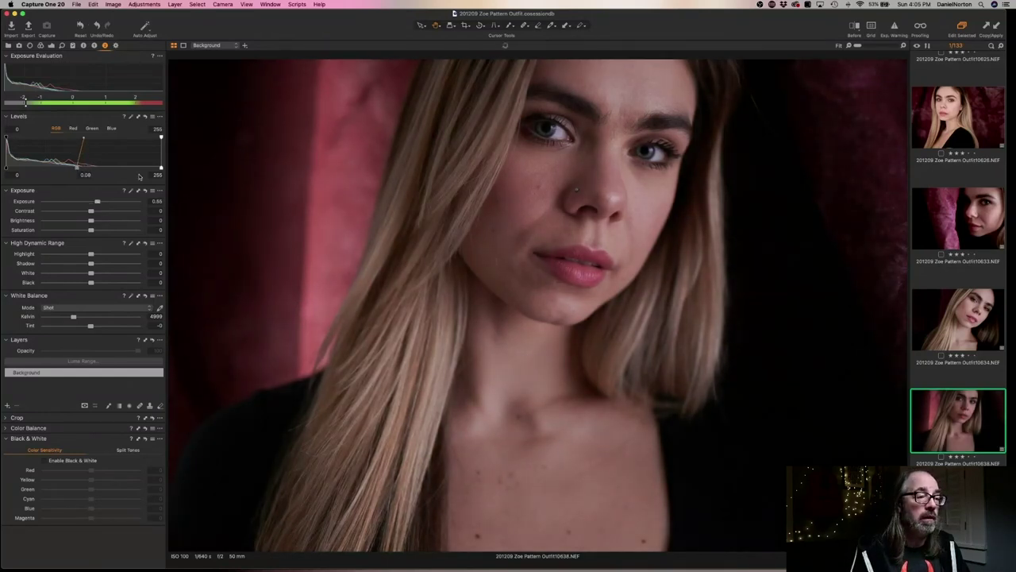
left_click_drag(161, 168, 142, 168)
left_click_drag(6, 168, 74, 168)
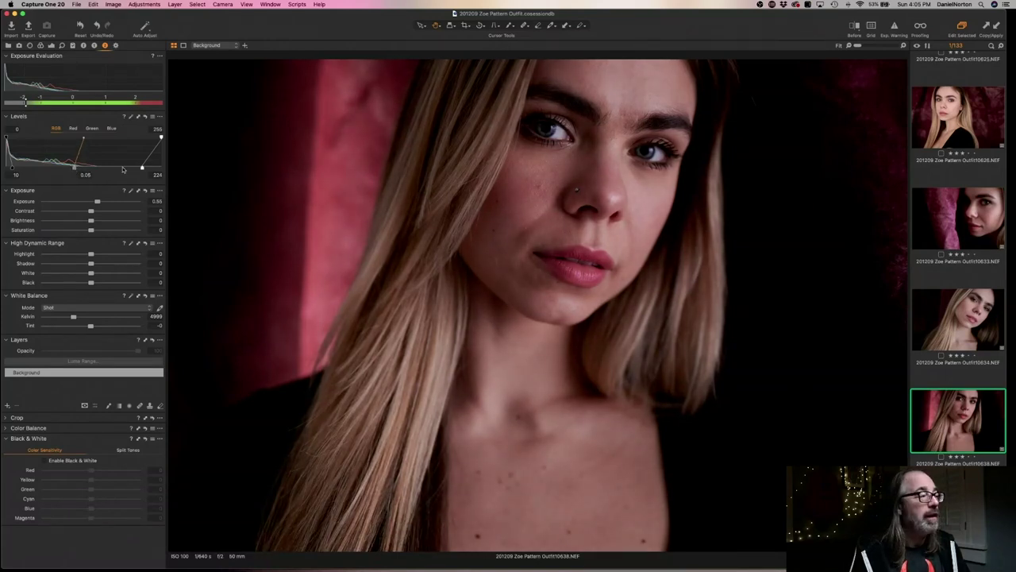
left_click_drag(141, 169, 139, 167)
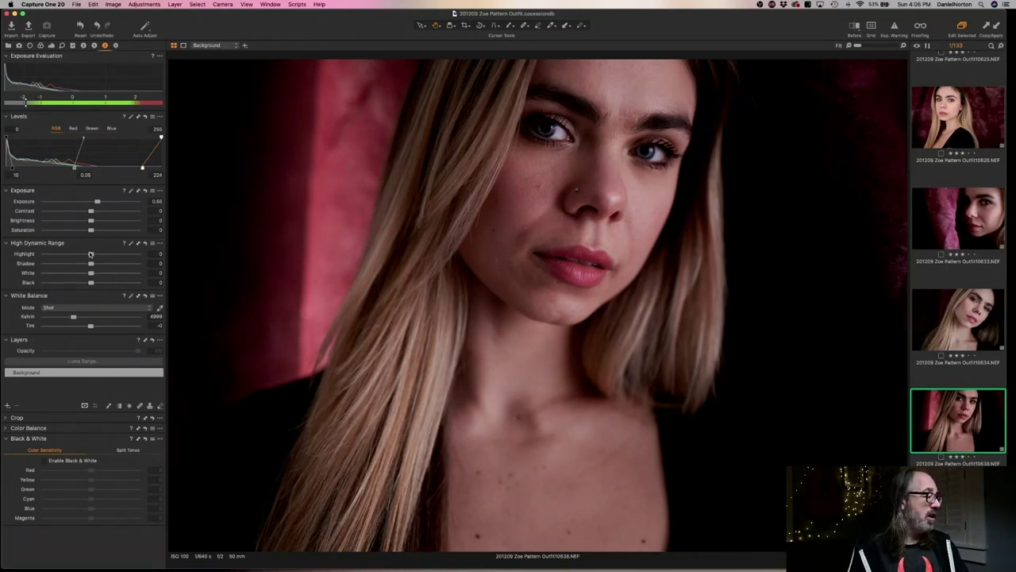
left_click_drag(90, 254, 82, 254)
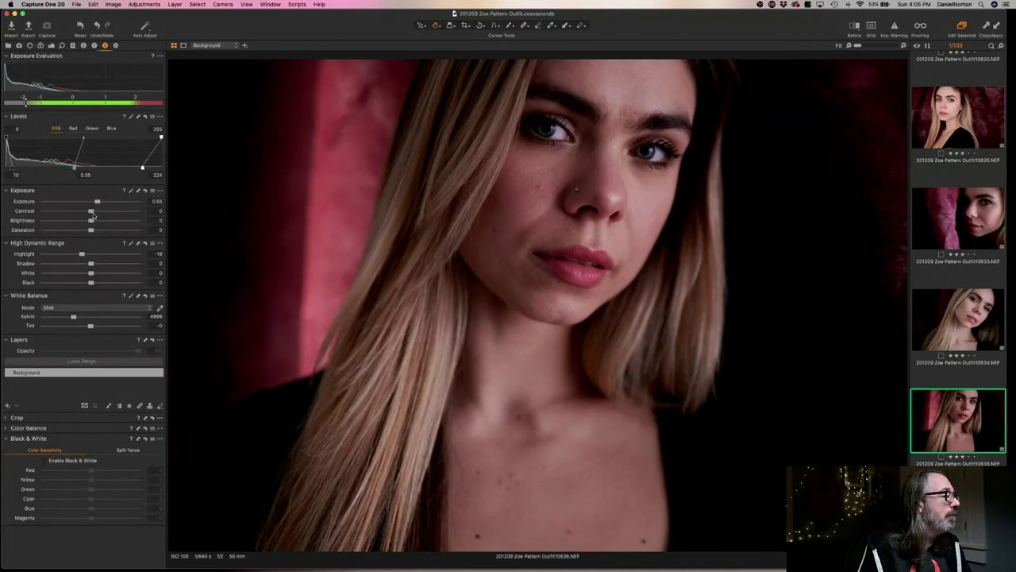
left_click(91, 212)
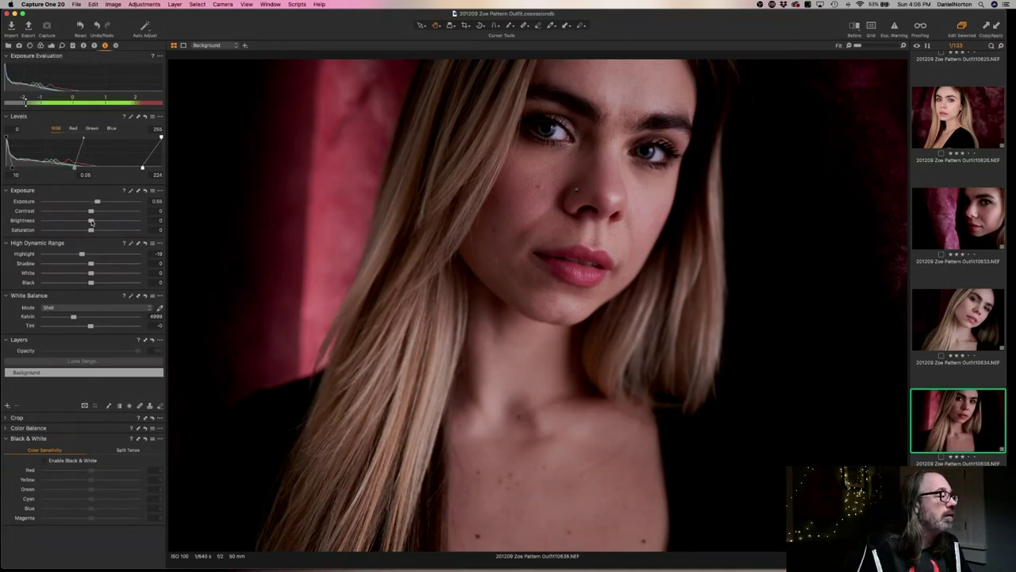
left_click_drag(91, 220, 93, 220)
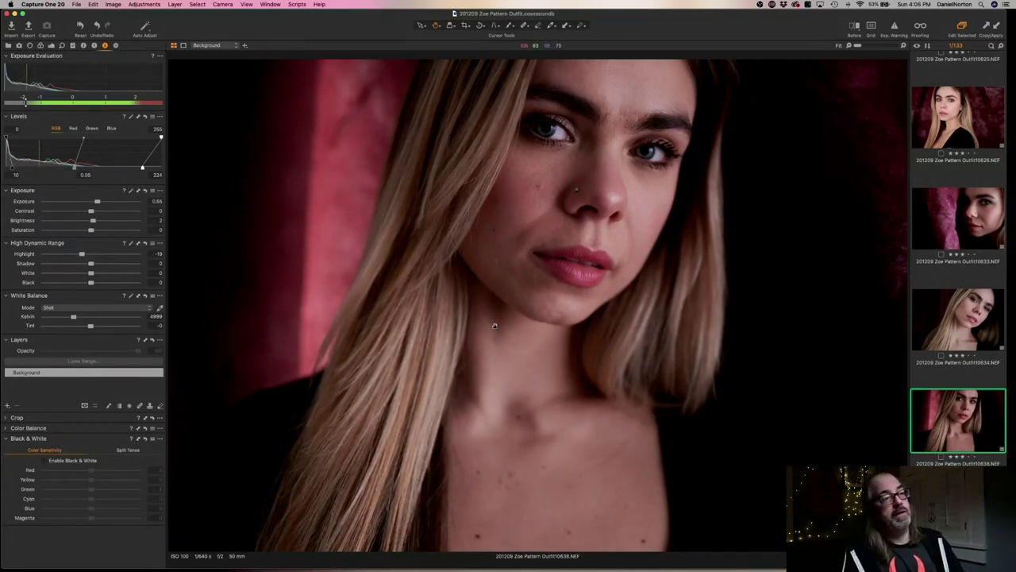
Remove portraits 10639 through 10641 from the filtered selection and compare portrait 10642 with 10643
key("Right")
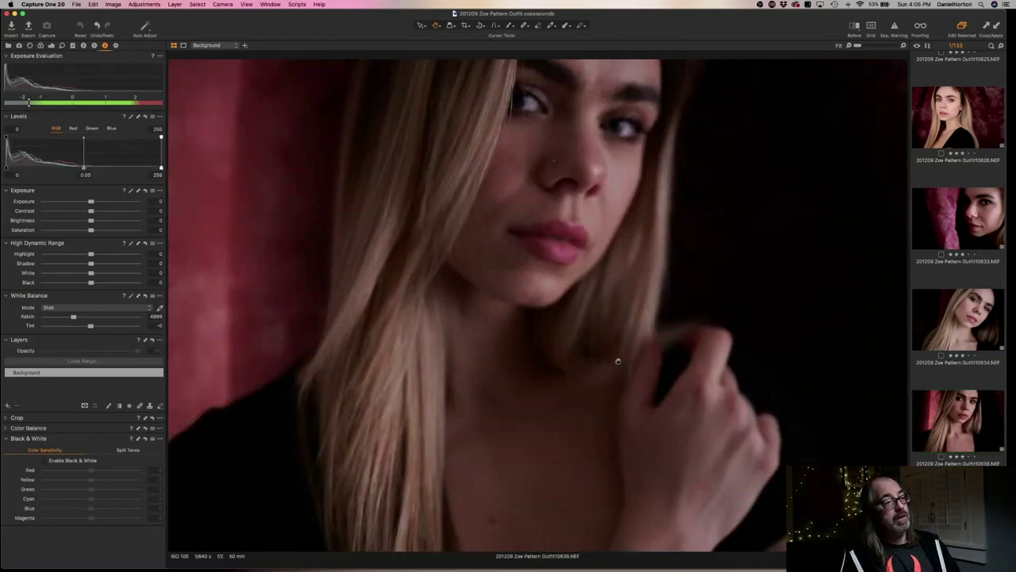
key("Right")
key("Right")
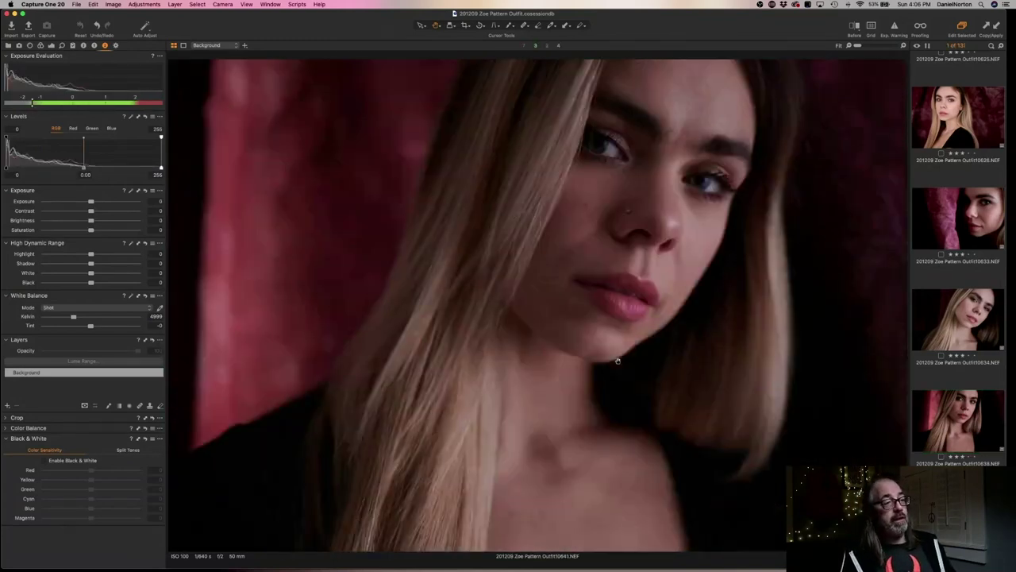
key("Right")
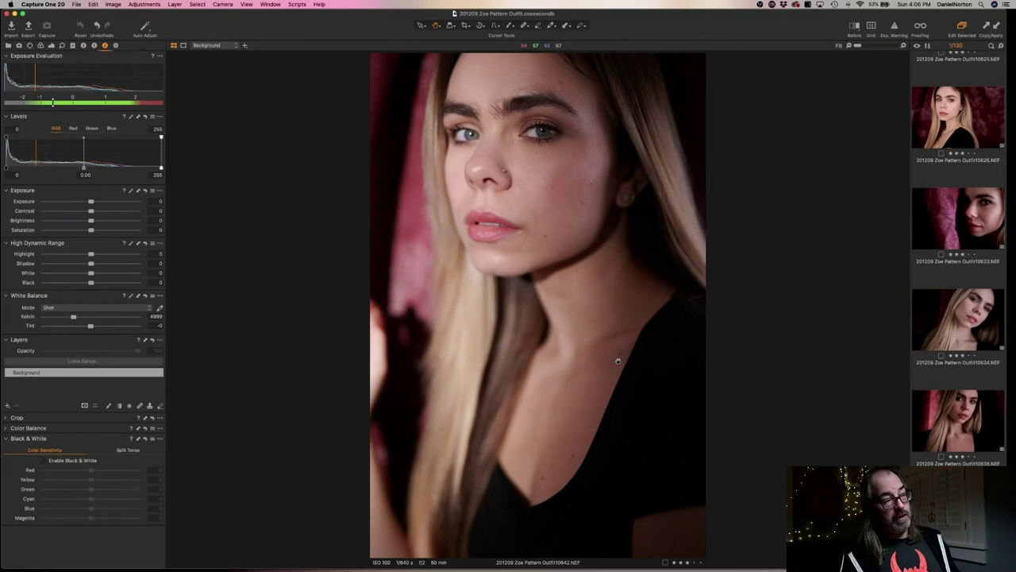
key("Right")
key("Right")
key("Right")
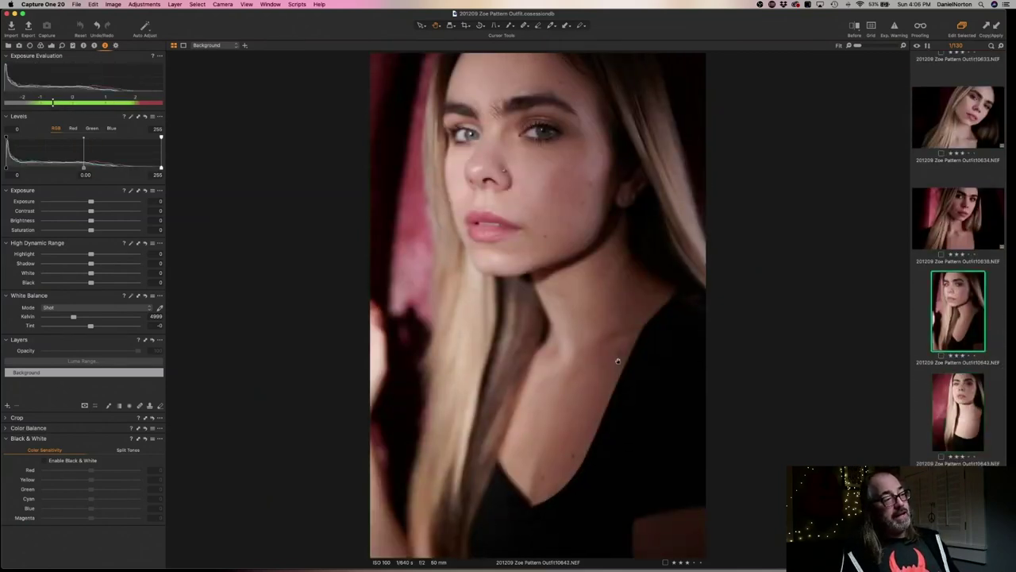
key("Left")
key("Right")
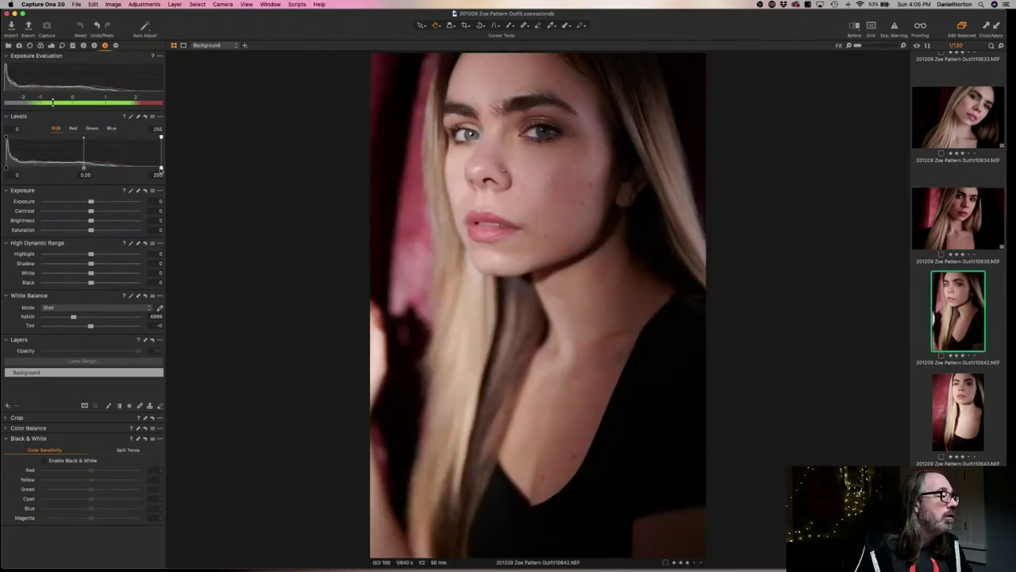
Set portrait 10642's RGB Levels to shadow point 11, midtone -0.08 and highlight point 237
left_click_drag(161, 170, 153, 167)
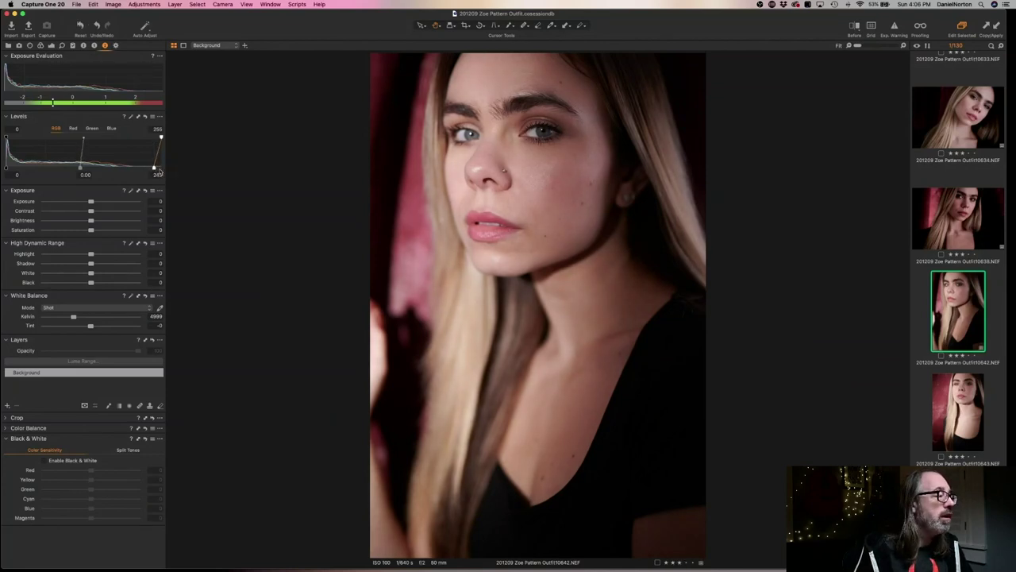
left_click_drag(154, 168, 150, 169)
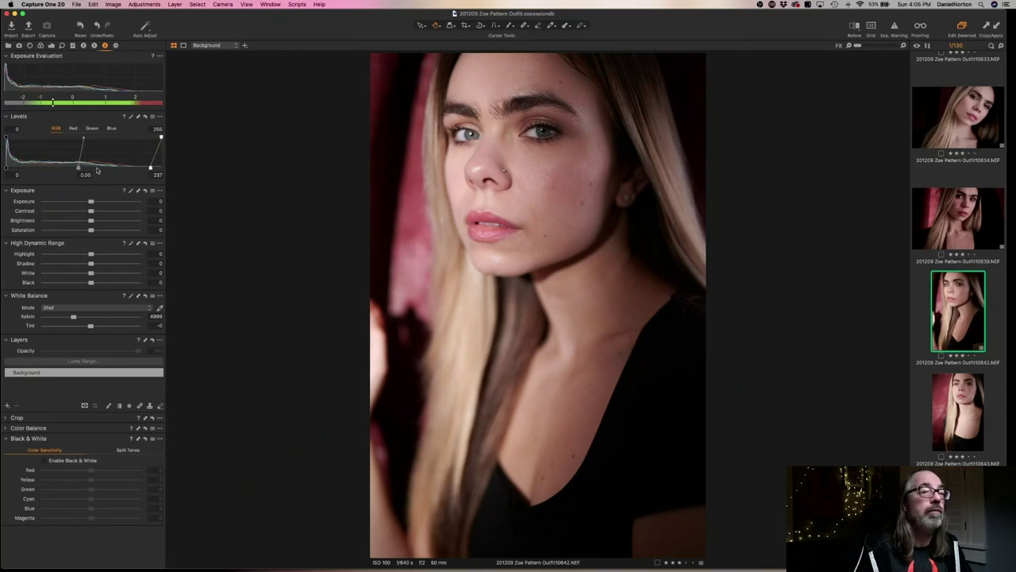
left_click_drag(78, 169, 83, 166)
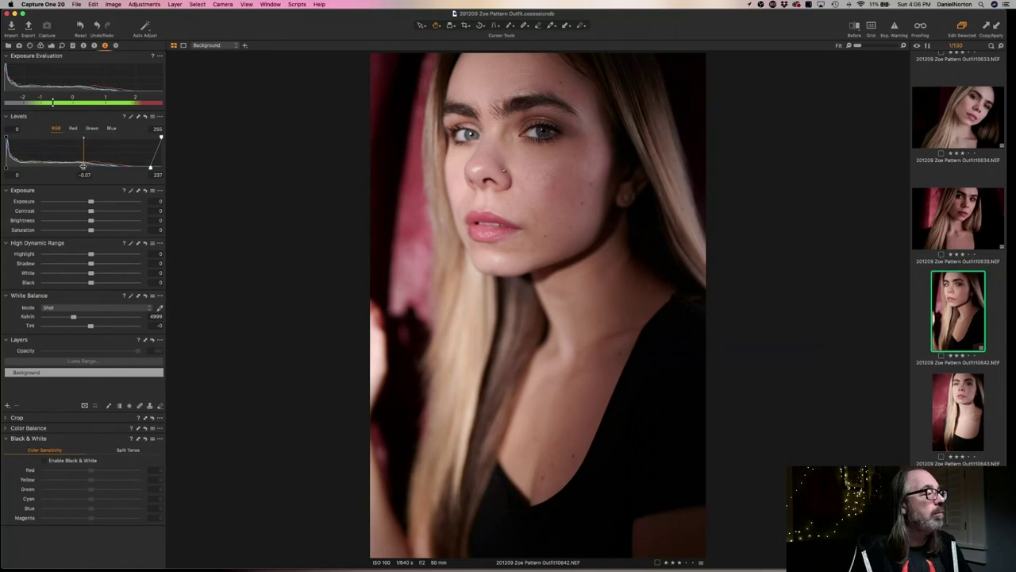
left_click_drag(5, 166, 17, 172)
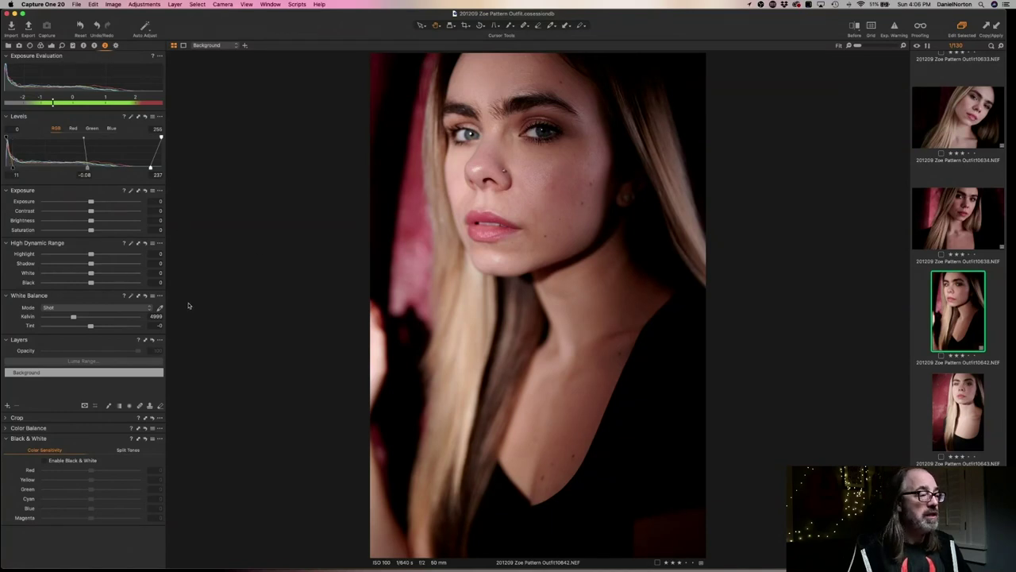
Set portrait 10642's Saturation to -11, Highlight to -6 and Exposure to -0.18, and inspect the eyes and mouth up close
left_click_drag(90, 231, 86, 231)
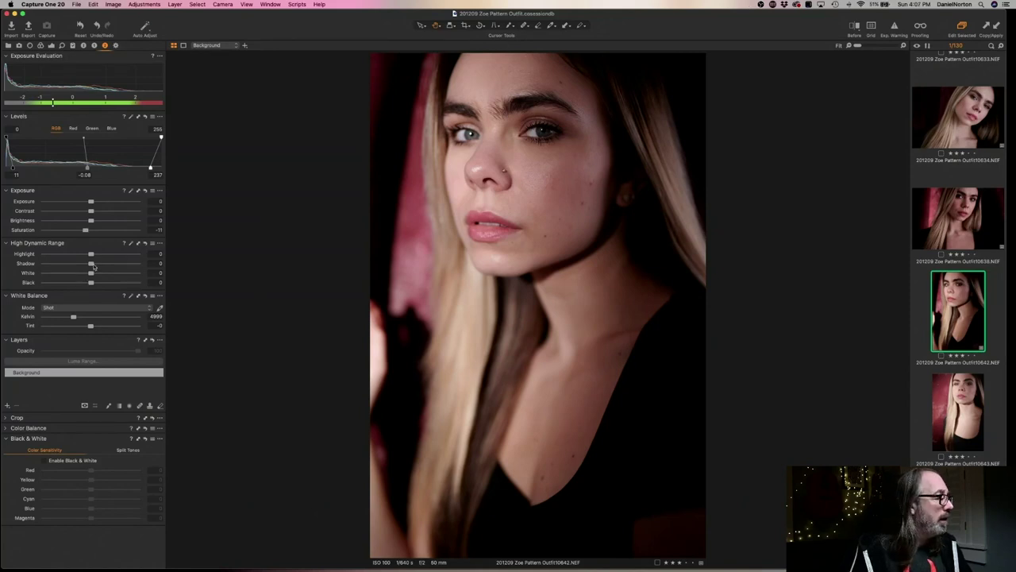
left_click_drag(91, 255, 89, 255)
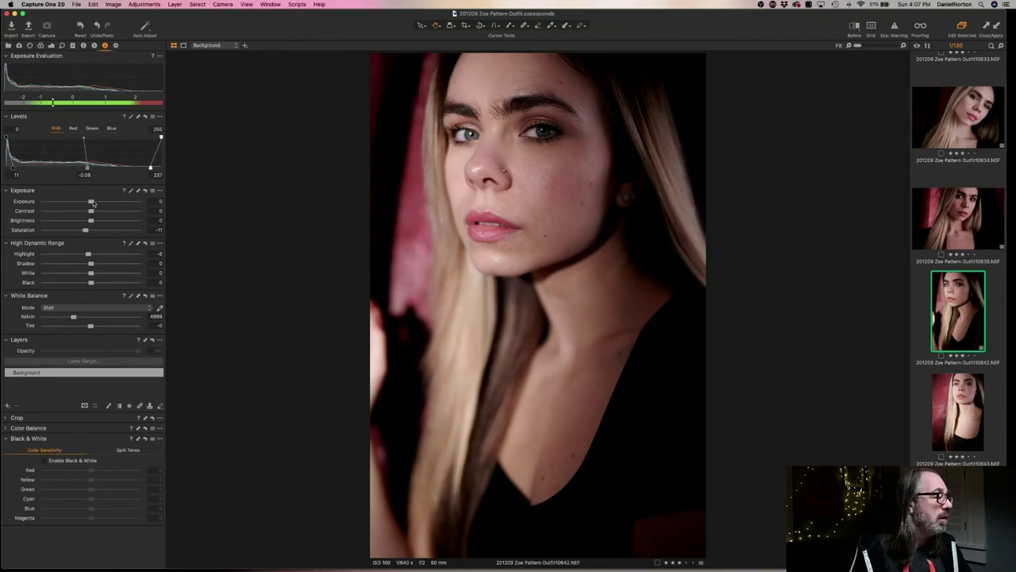
left_click_drag(92, 202, 89, 202)
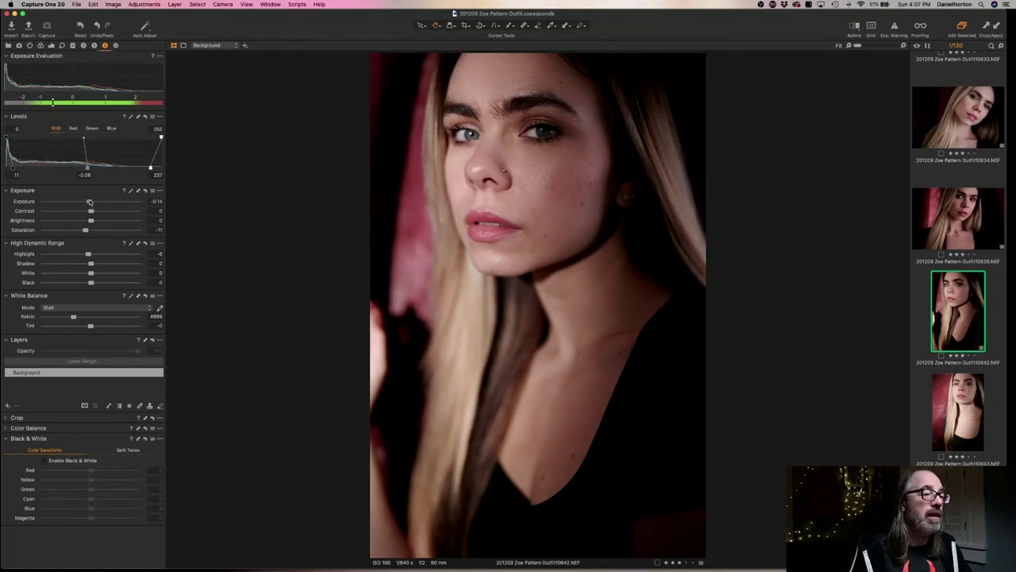
left_click_drag(89, 201, 89, 201)
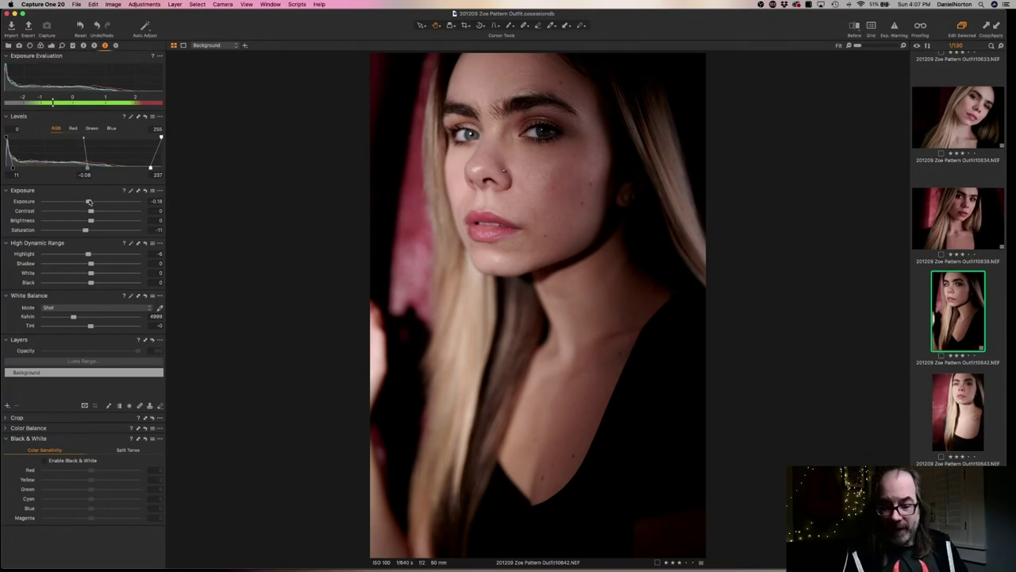
left_click(470, 140)
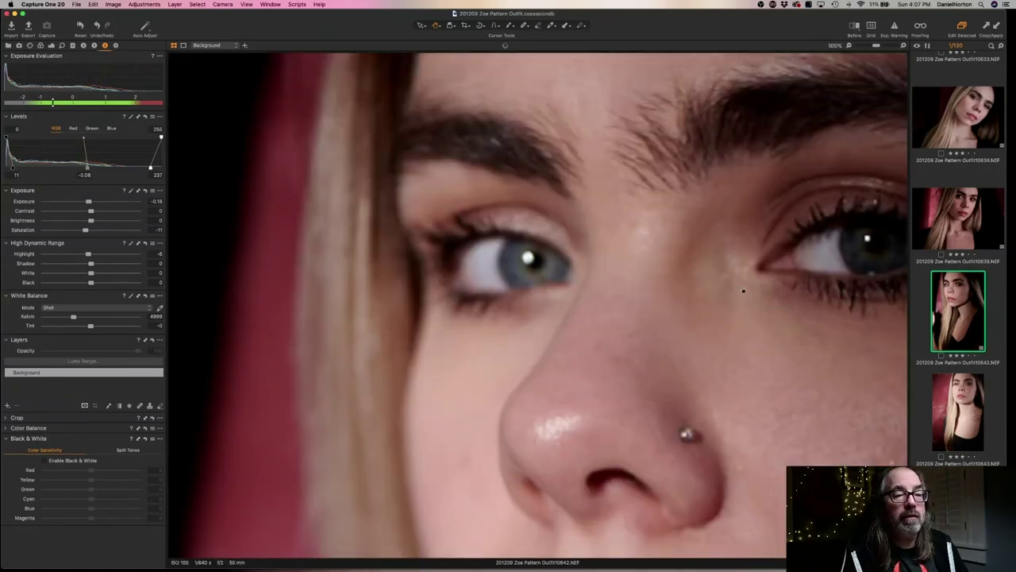
left_click(791, 298)
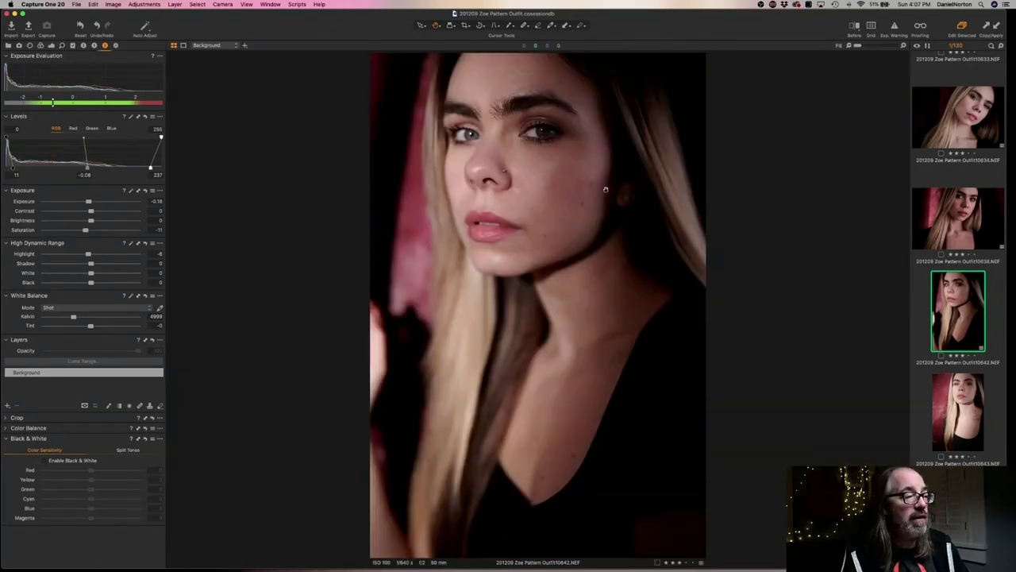
left_click(465, 234)
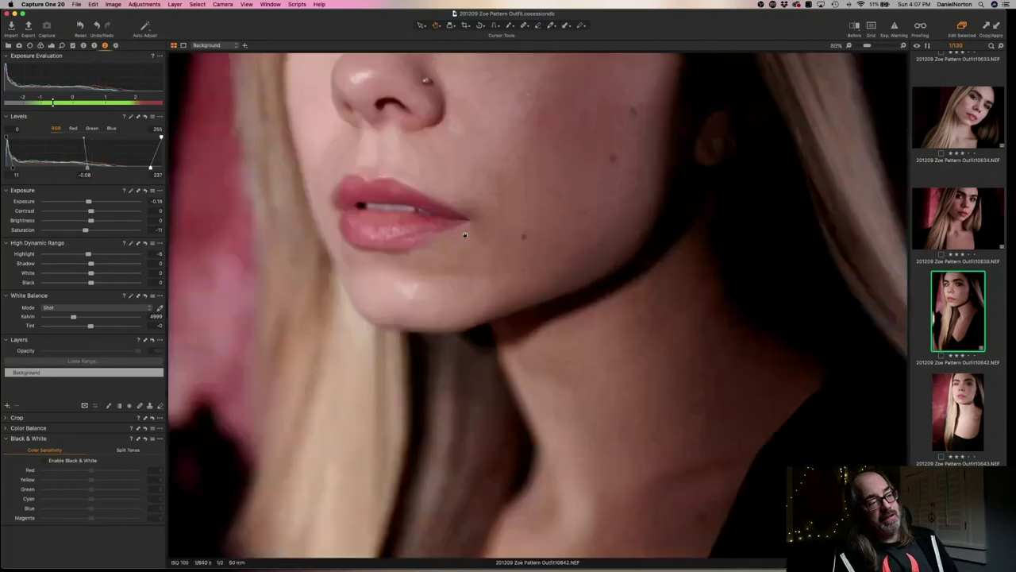
left_click(547, 227)
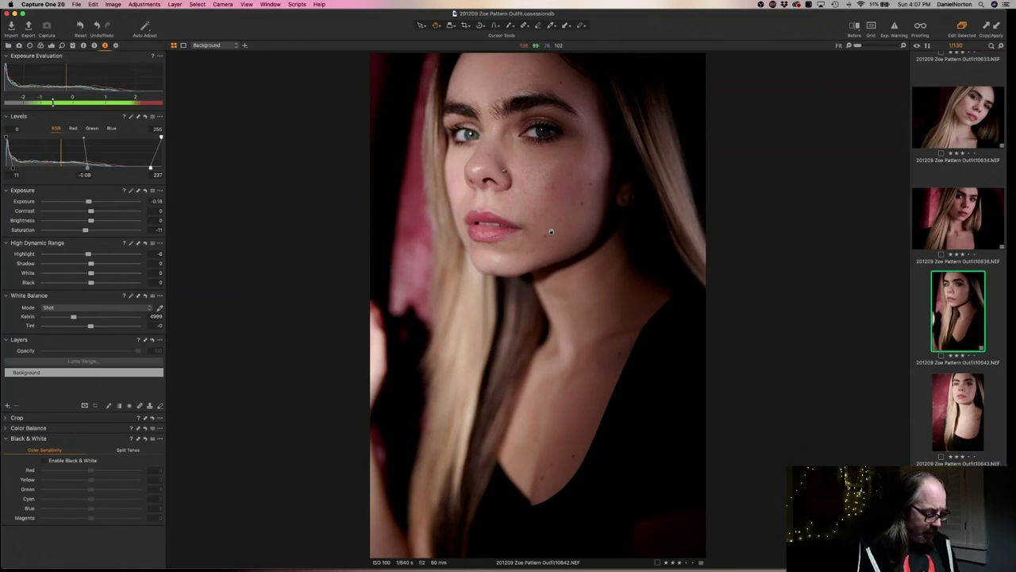
Apply portrait 10642's adjustments to portraits 10643 and 10645, removing 10644 from the filtered selection
key("Down")
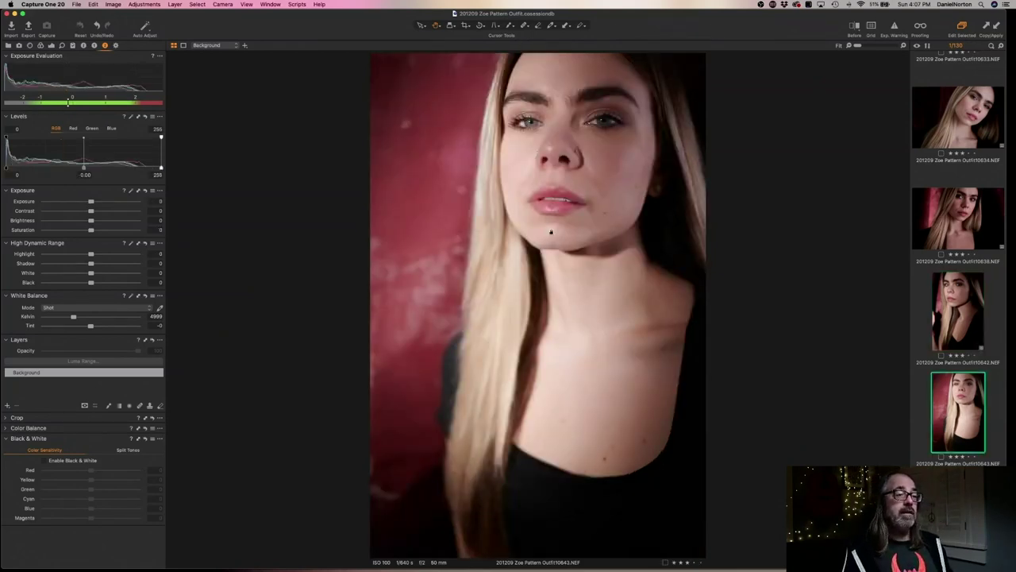
key("super+shift+v")
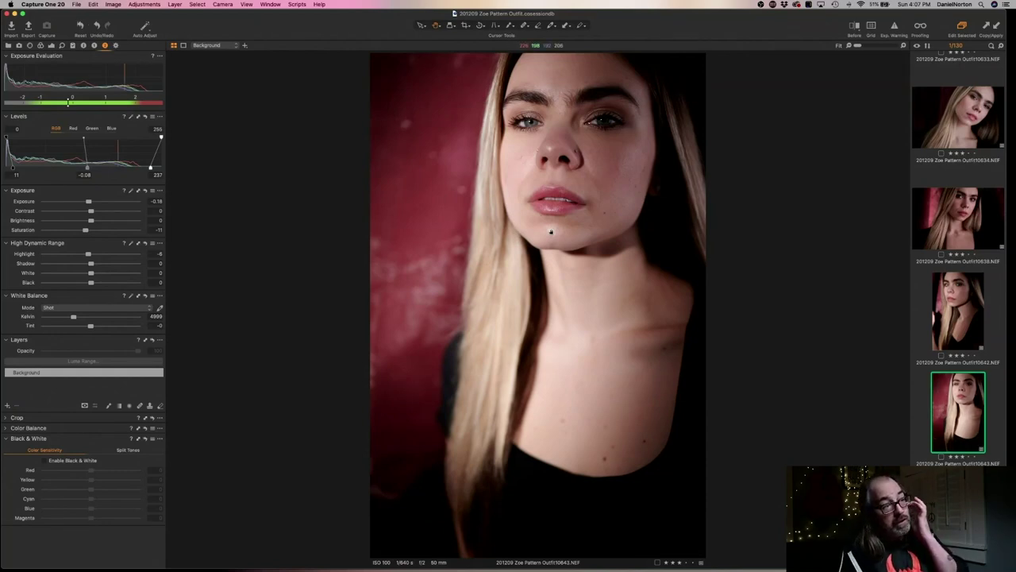
key("Down")
key("Down")
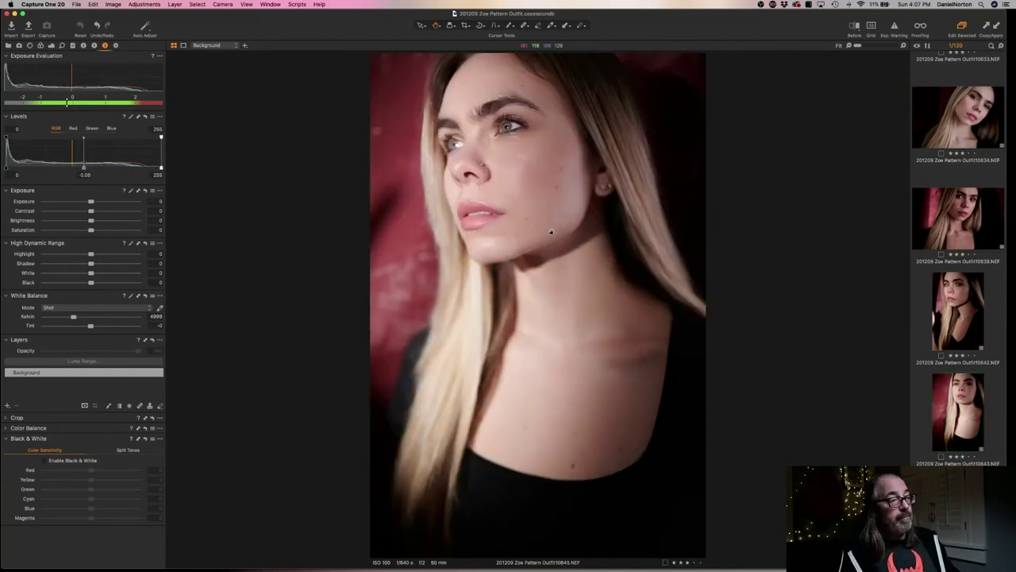
key("super+shift+v")
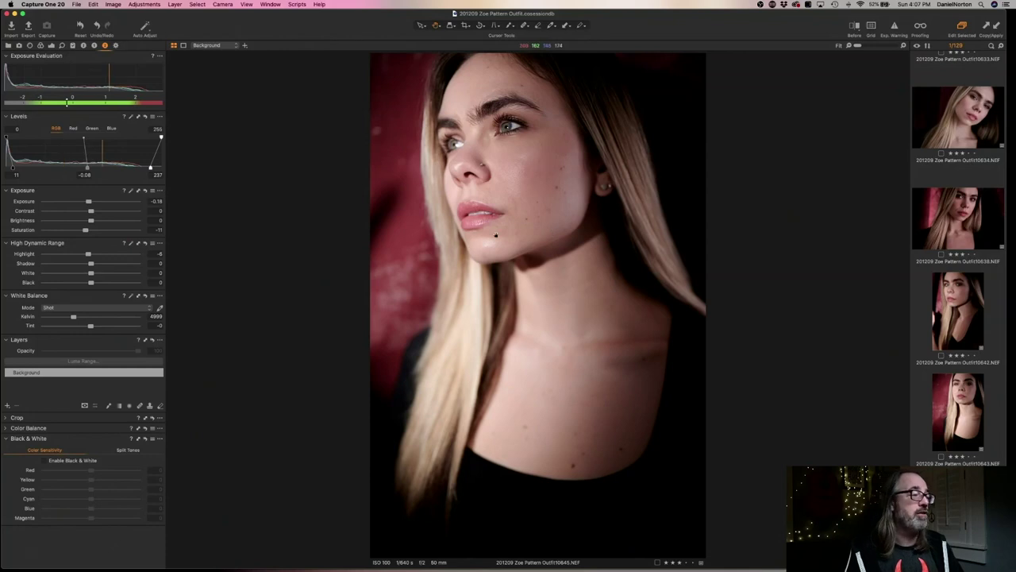
Refine portrait 10645's RGB Levels to shadow point 17, midtone -0.13 and highlight point 220, and lower its Exposure to -0.5
mouse_move(88, 169)
left_mouse_down()
mouse_move(79, 166)
mouse_move(89, 168)
left_mouse_up()
left_click_drag(13, 168, 17, 168)
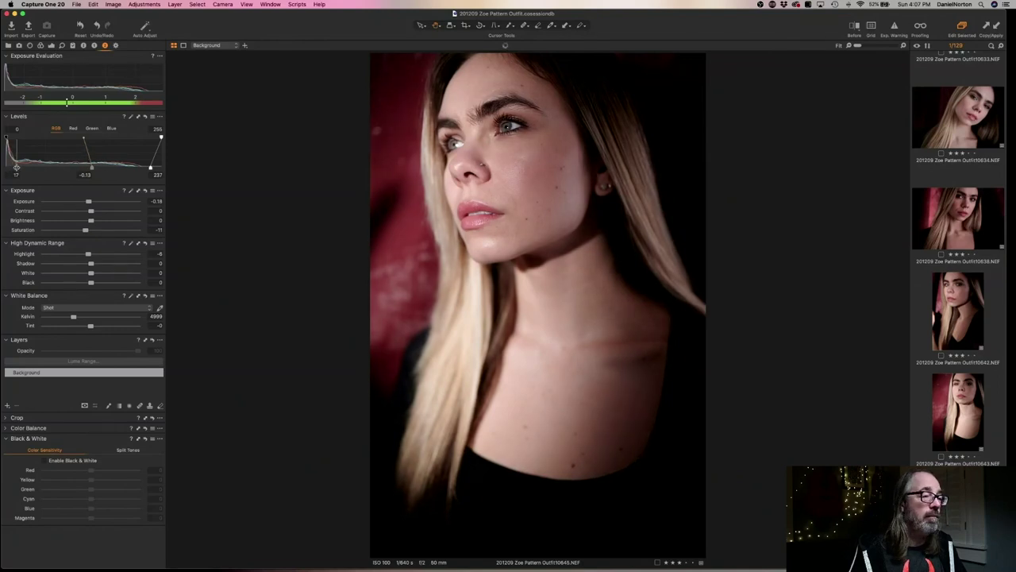
left_click_drag(150, 169, 140, 168)
left_click_drag(89, 201, 84, 202)
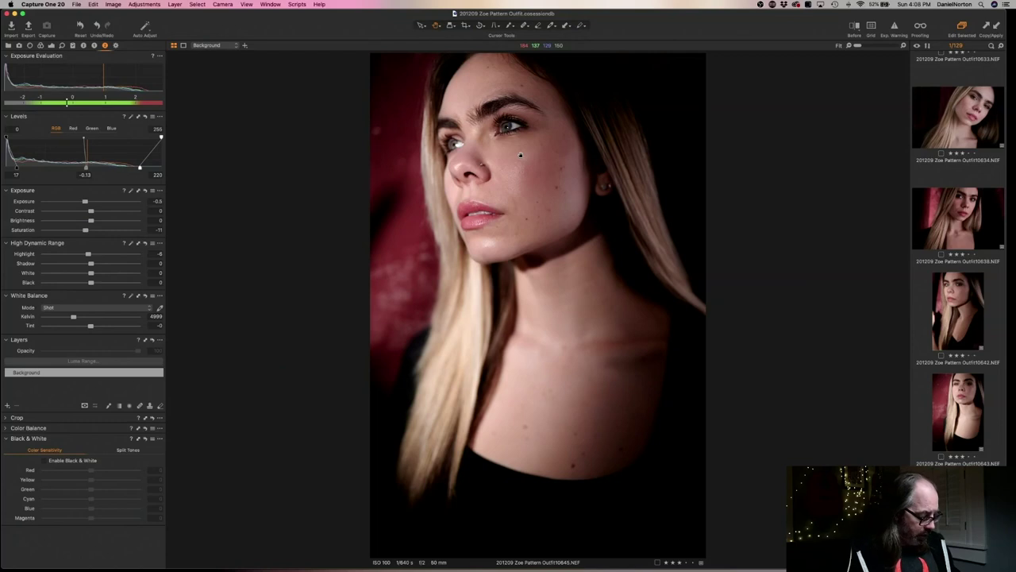
Try portrait 10645's adjustments on 10650 and 10651, removing 10650 from the filtered selection and undoing the adjustments on 10651
key("Right")
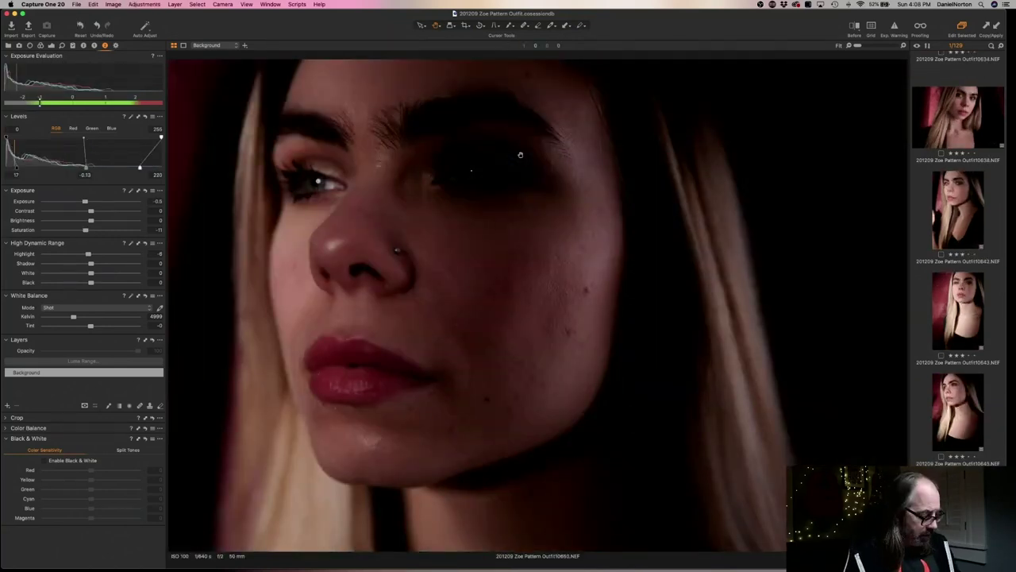
key("Right")
key("super+shift+v")
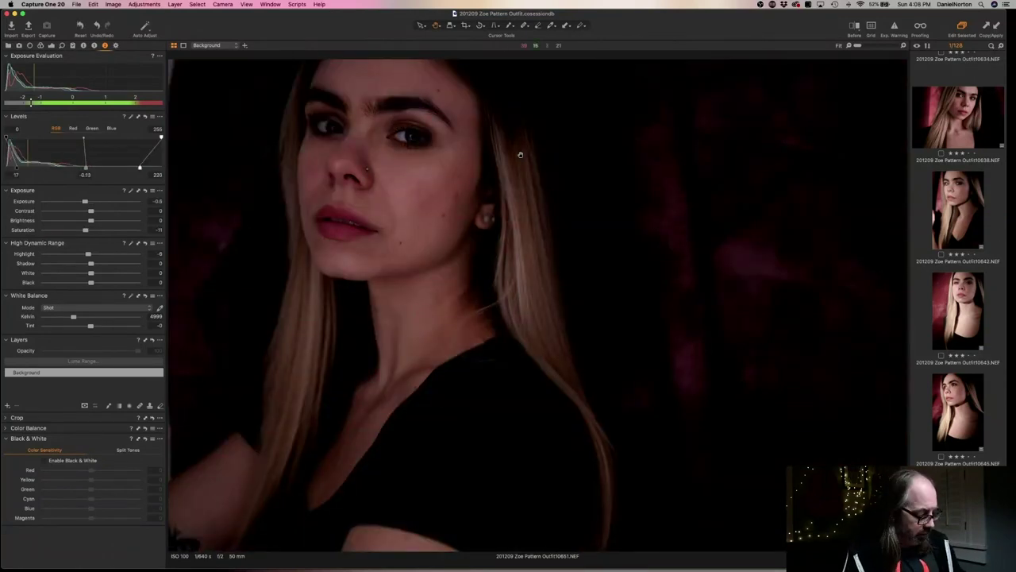
key("super+z")
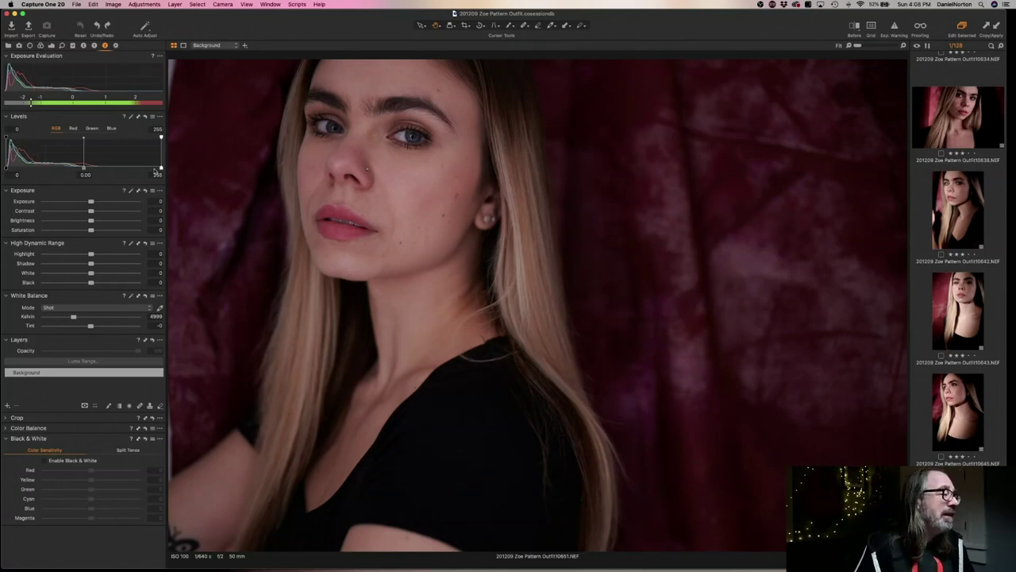
Set portrait 10651's RGB Levels to shadow 15, midtone 0.25 and highlight 198, with Exposure -0.03, Highlight -2 and Black -12
left_click_drag(162, 169, 60, 166)
left_click_drag(131, 169, 120, 168)
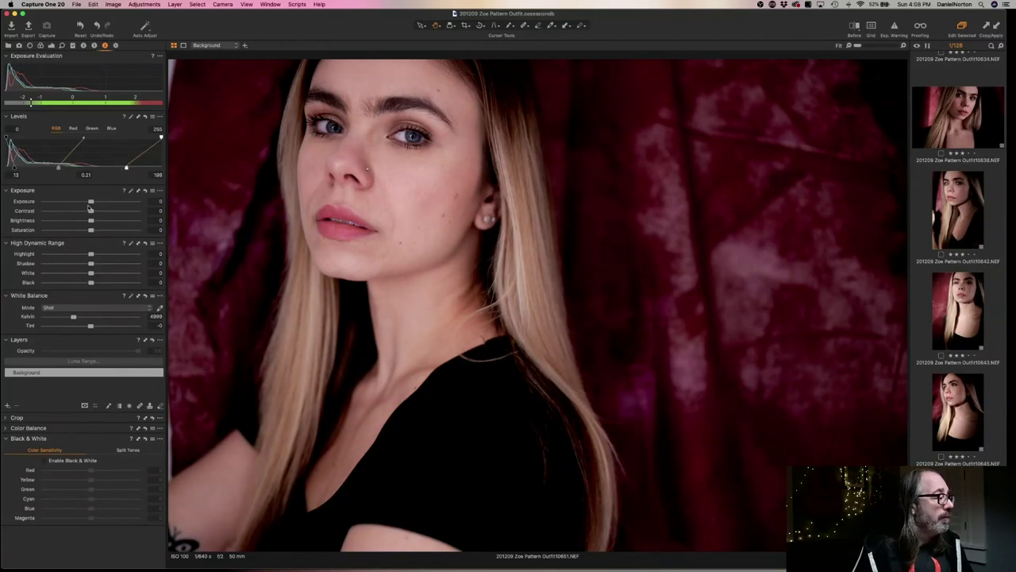
left_click_drag(90, 201, 91, 202)
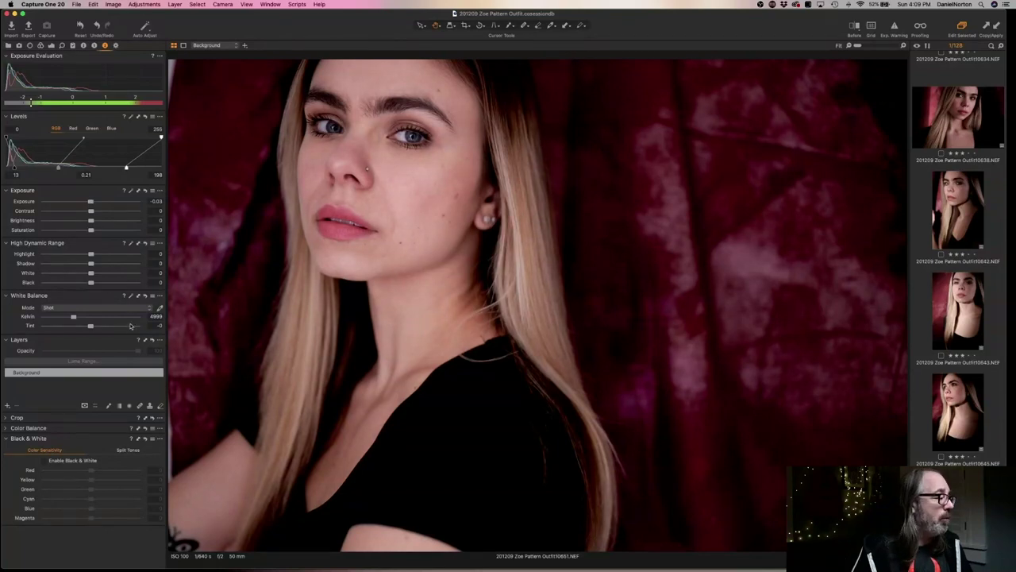
left_click_drag(89, 254, 89, 254)
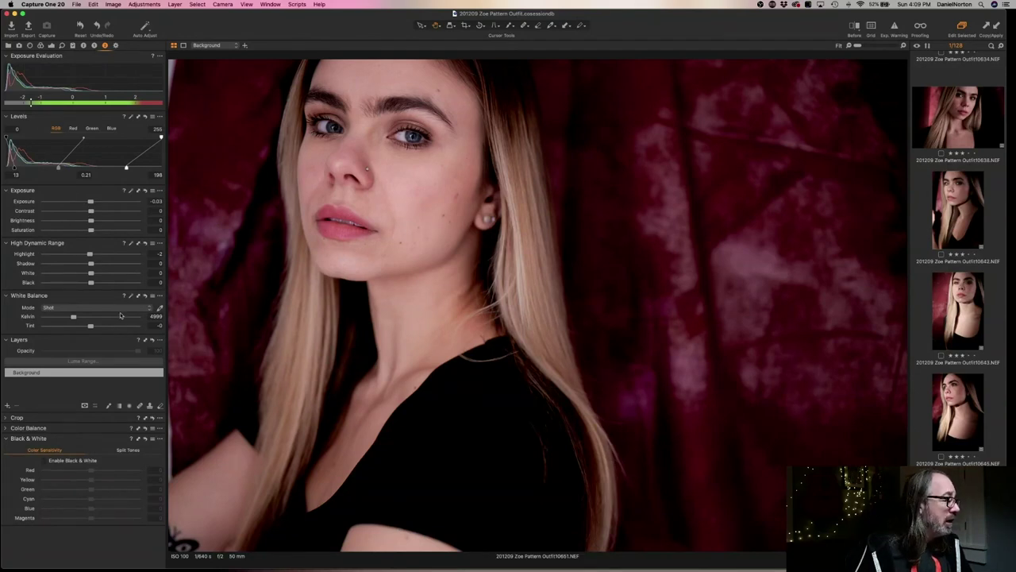
left_click_drag(90, 283, 86, 284)
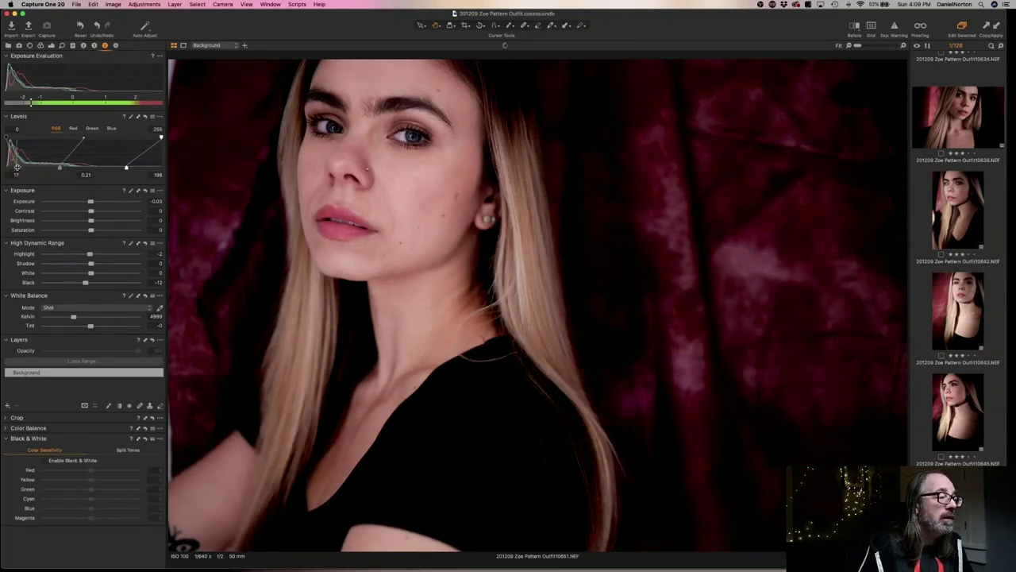
left_click_drag(15, 170, 57, 167)
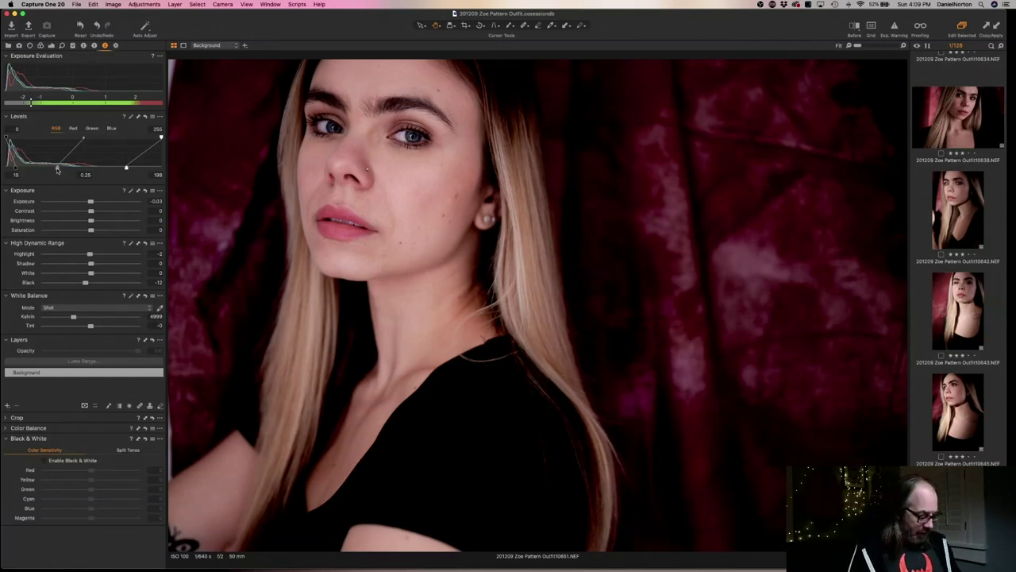
Try portrait 10651's adjustments on 10652 with a lower Exposure and a Levels highlight point of 253, and reset them
key("Right")
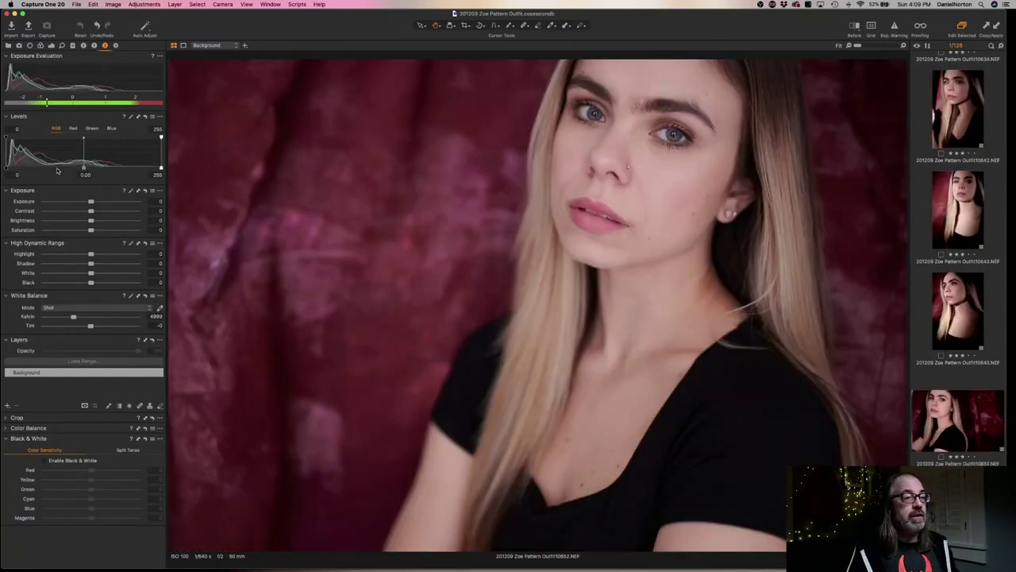
key("super+shift+v")
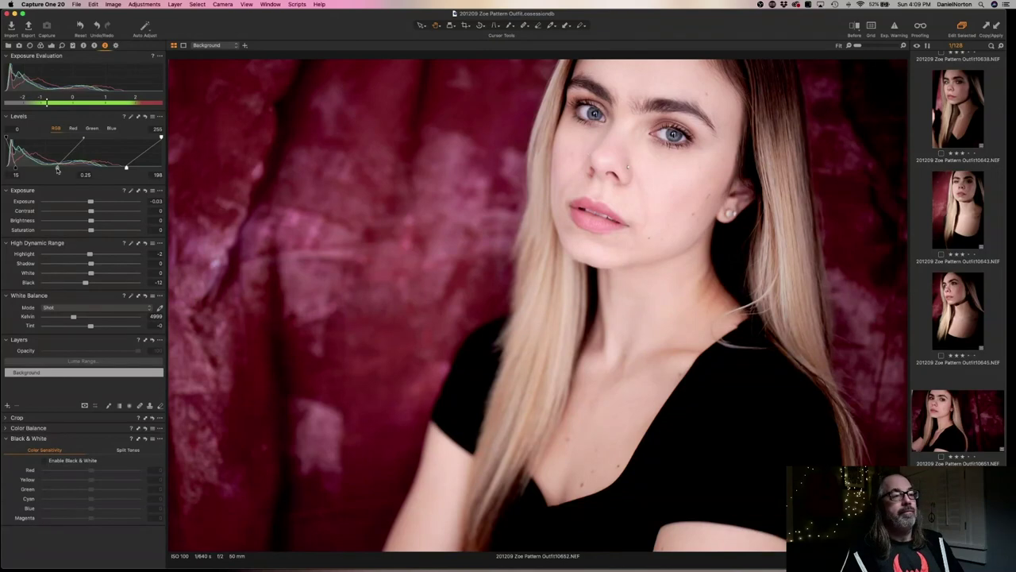
left_click_drag(91, 201, 80, 201)
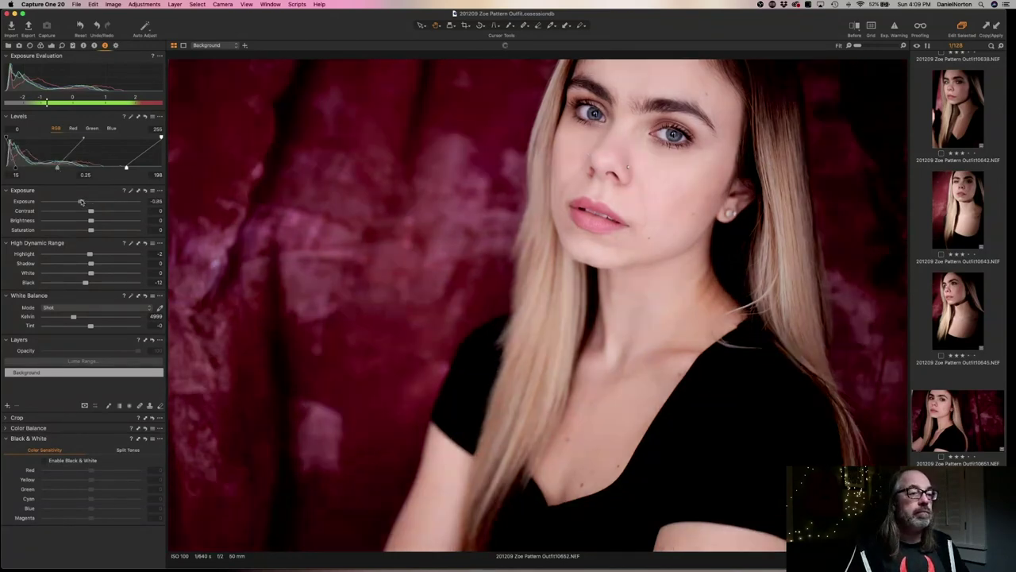
key("super+z")
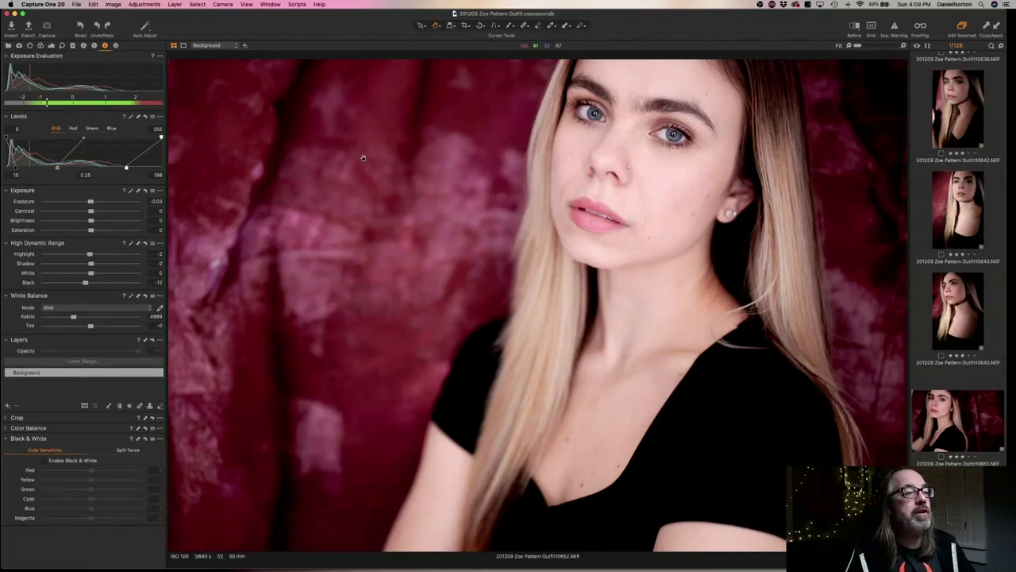
left_click_drag(126, 168, 160, 168)
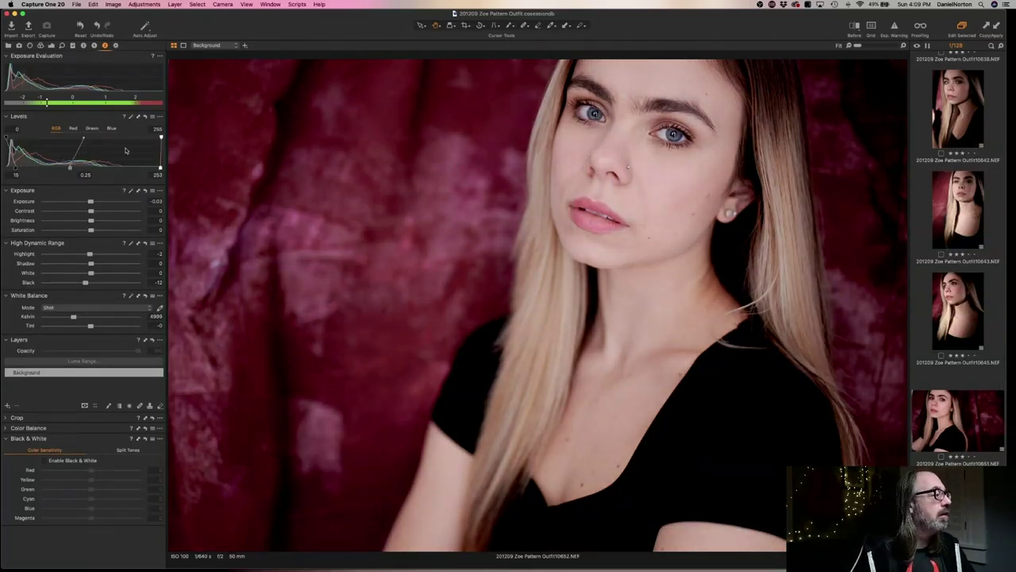
key("y")
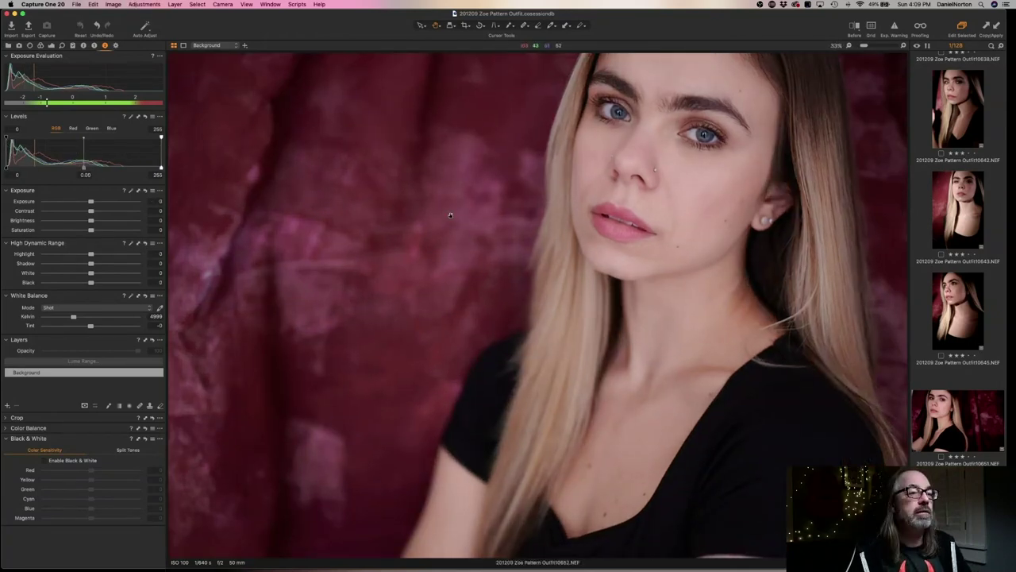
Inspect portrait 10652's face and eyes up close, and compare it with the adjusted portraits 10645 and 10651
left_click(472, 219)
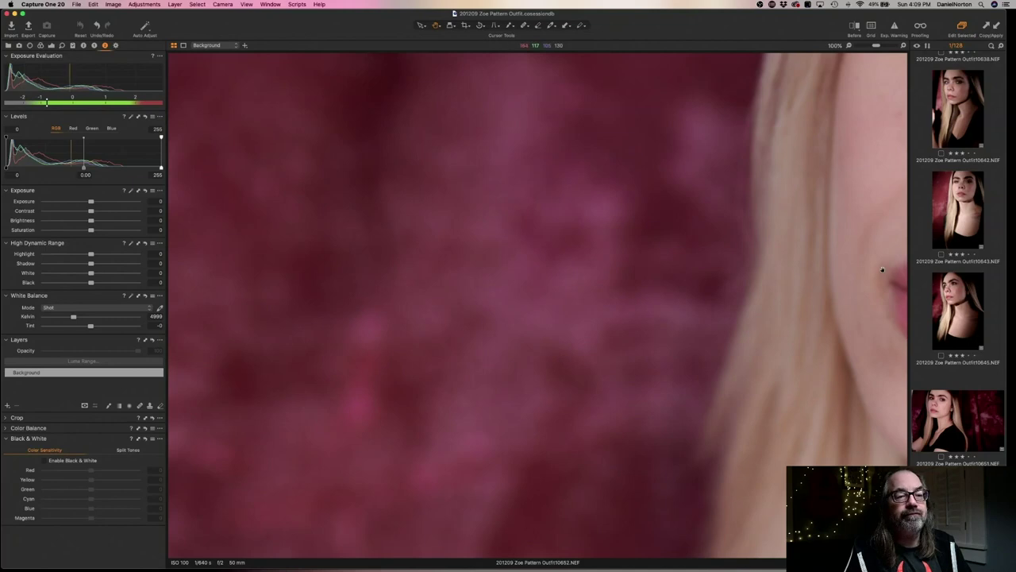
left_click(881, 270)
left_click(689, 193)
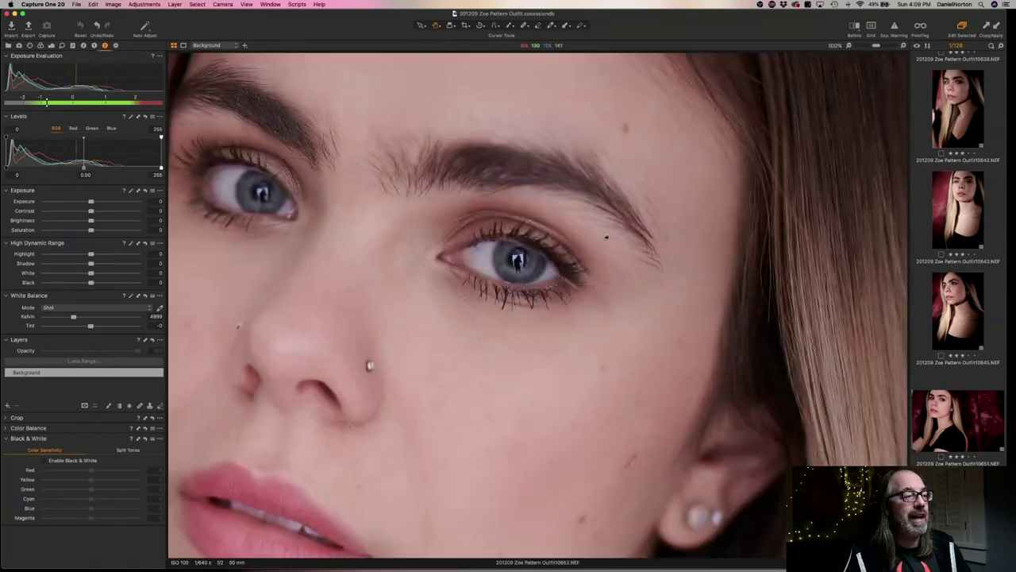
left_click(514, 270)
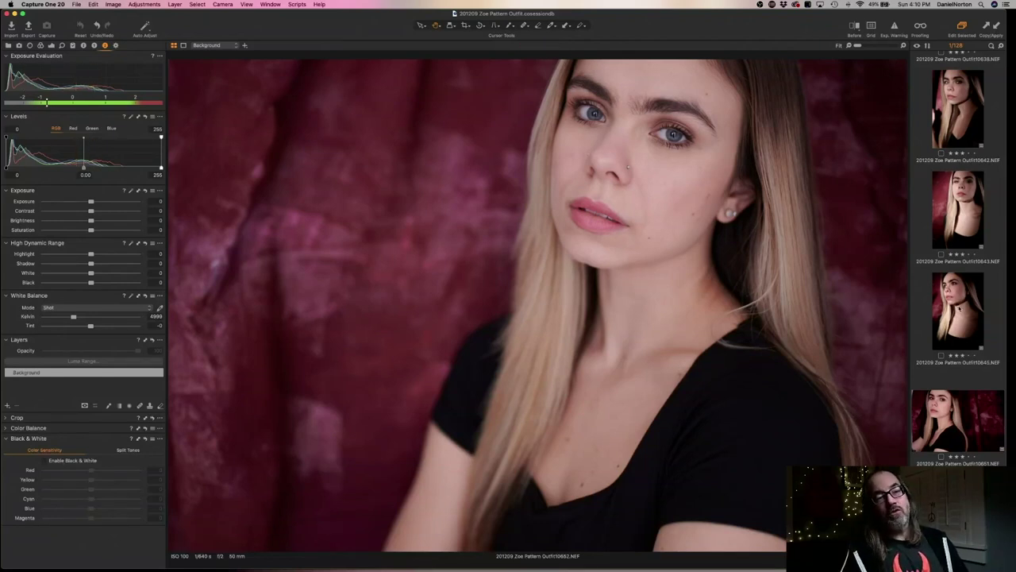
left_click(958, 309)
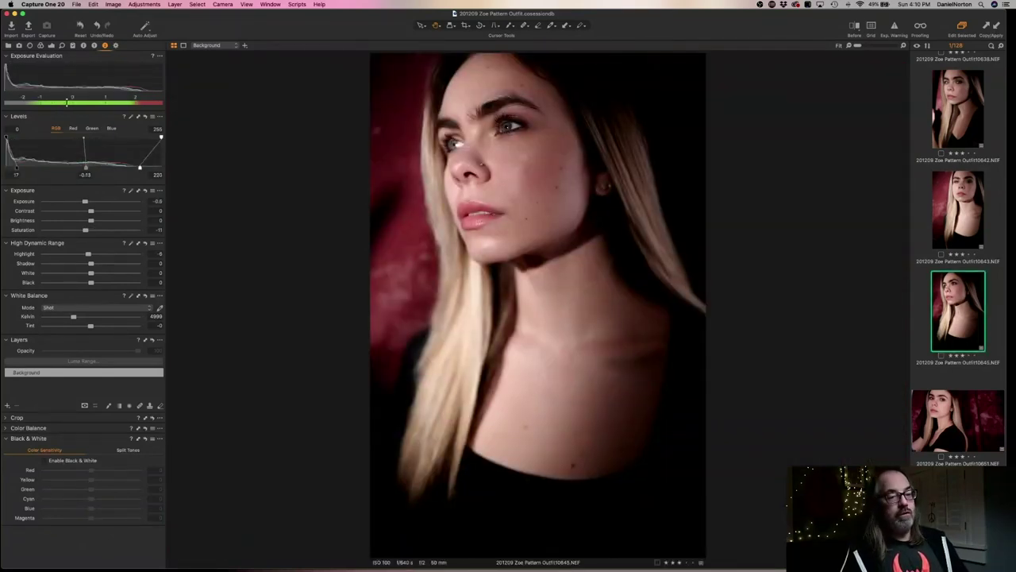
left_click(957, 421, "super")
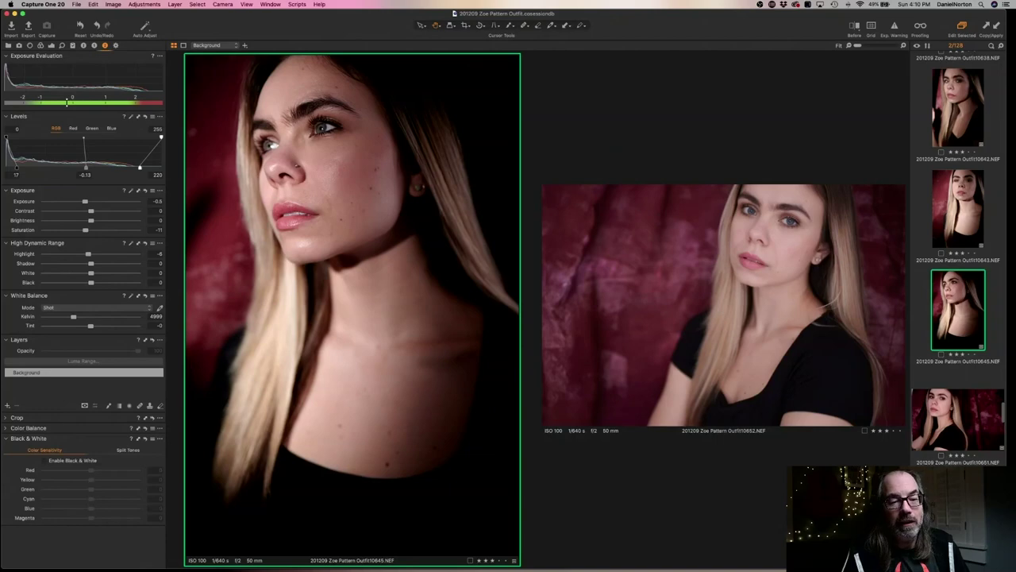
left_click(947, 424)
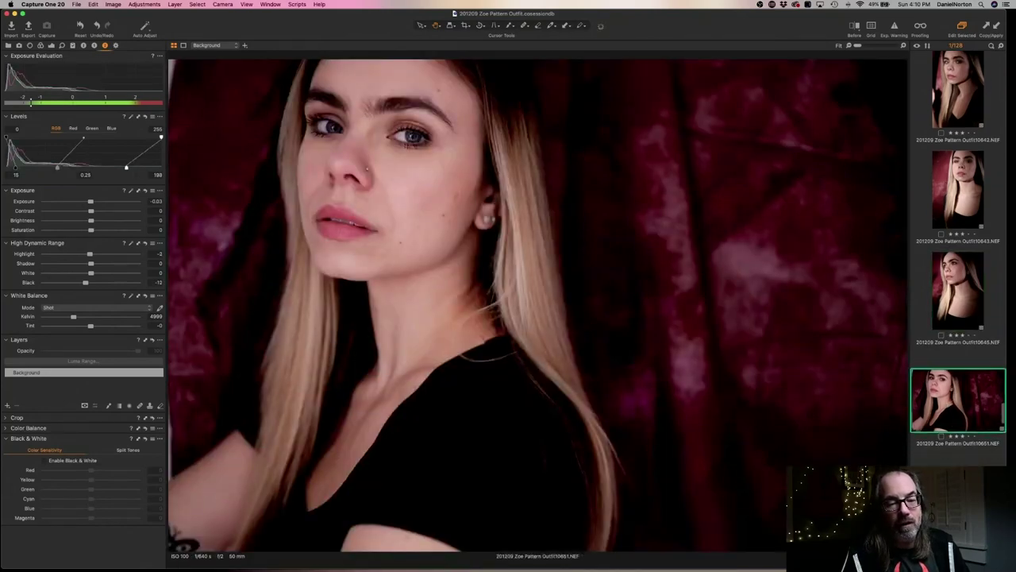
scroll(828, 416, "up", 2)
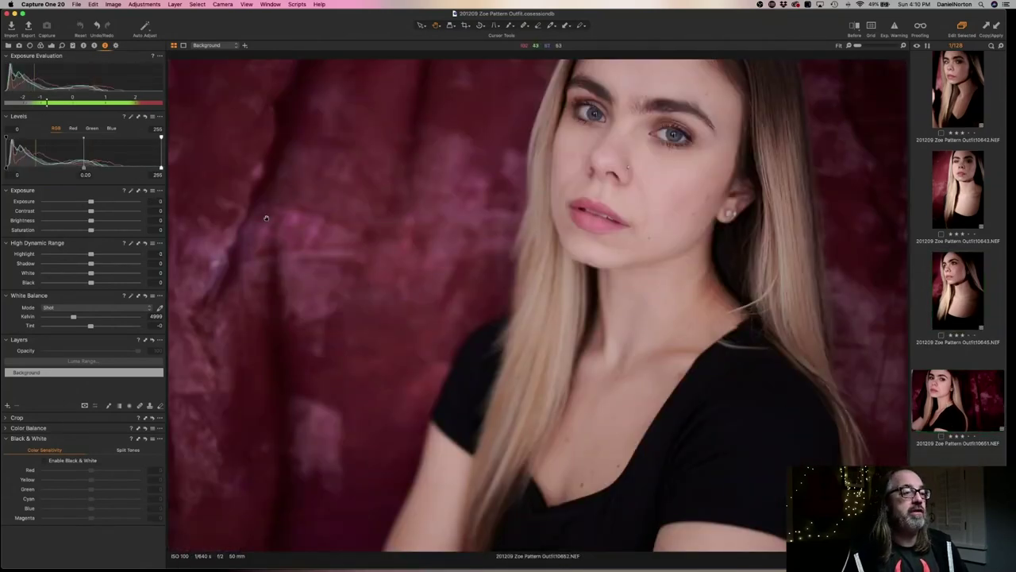
Set portrait 10652's RGB Levels to shadow point 10, midtone -0.06 and highlight point 234
left_click_drag(161, 169, 148, 169)
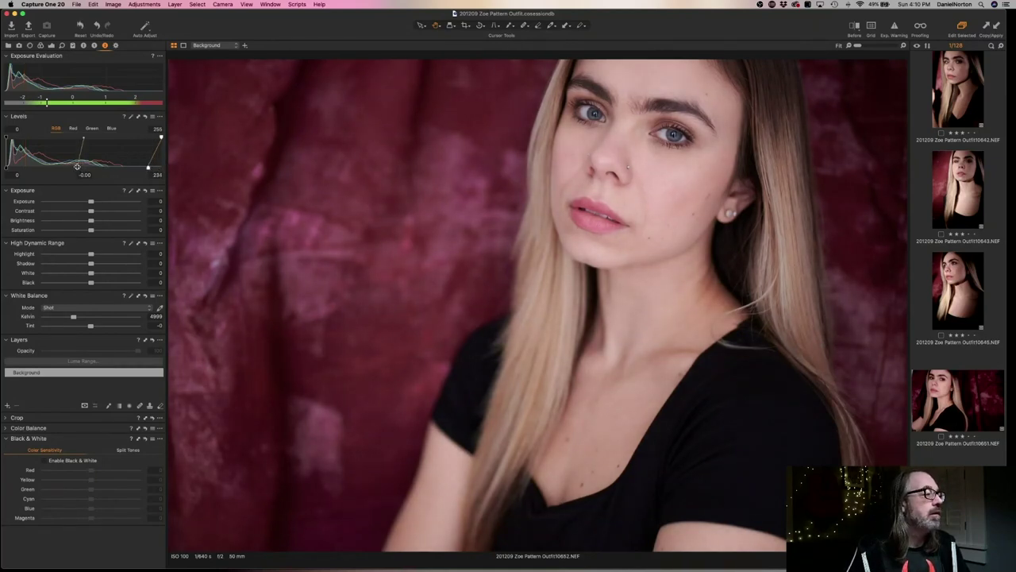
left_click_drag(82, 167, 81, 168)
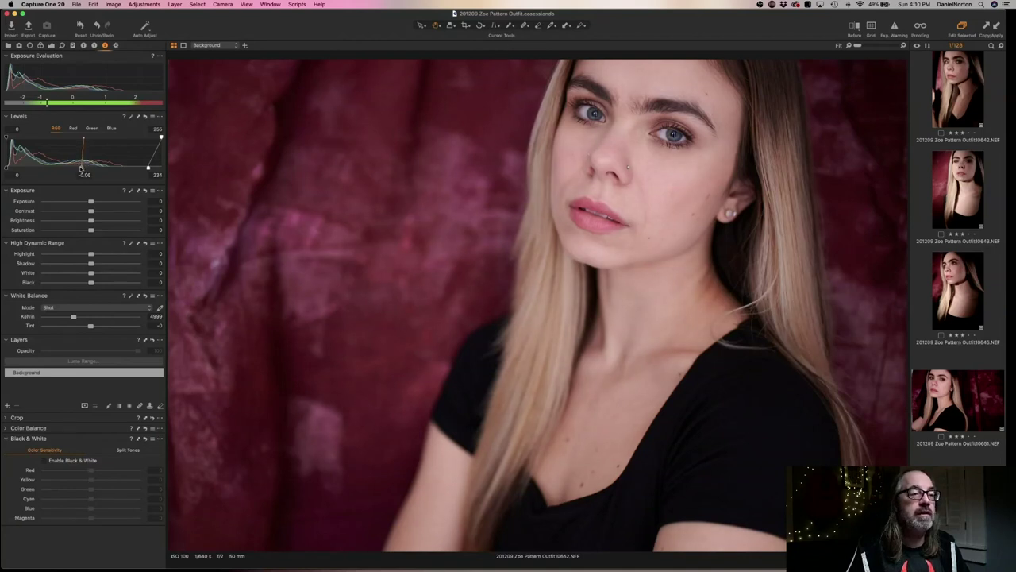
left_click_drag(6, 169, 11, 168)
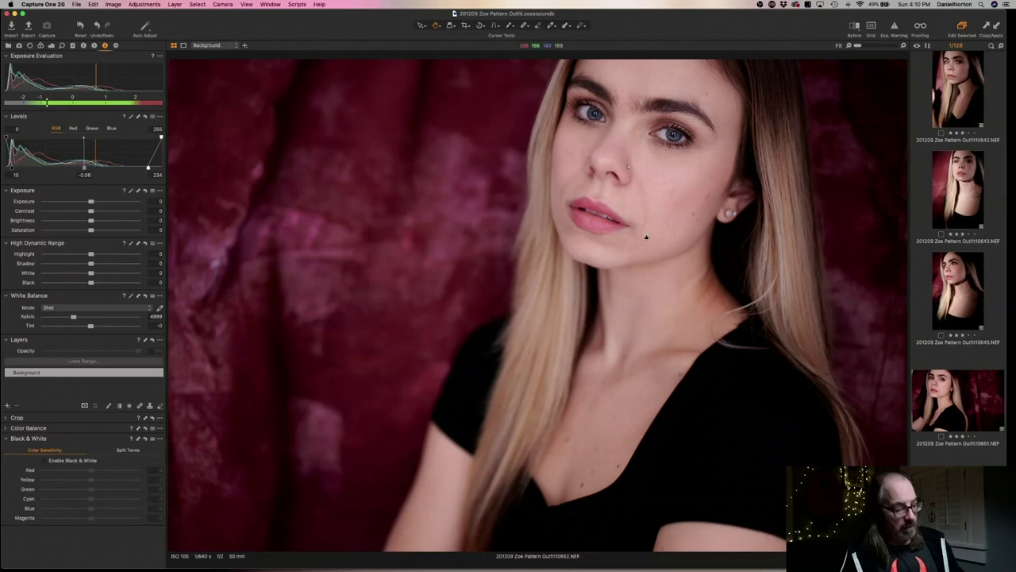
Apply portrait 10652's adjustments to 10653, lower its Exposure to -0.35 and warm its white balance to about 5400 K
key("Right")
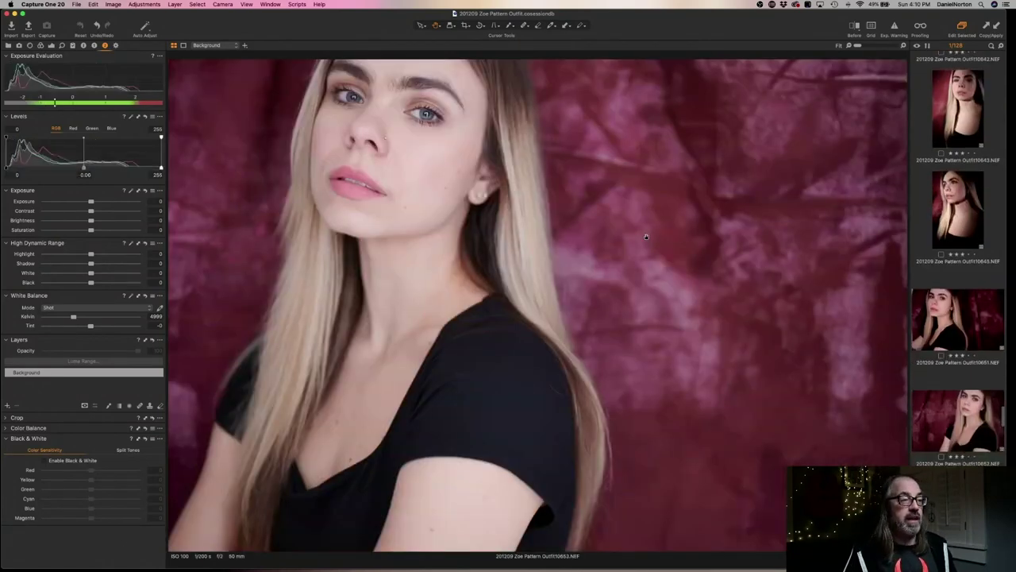
key("super+shift+v")
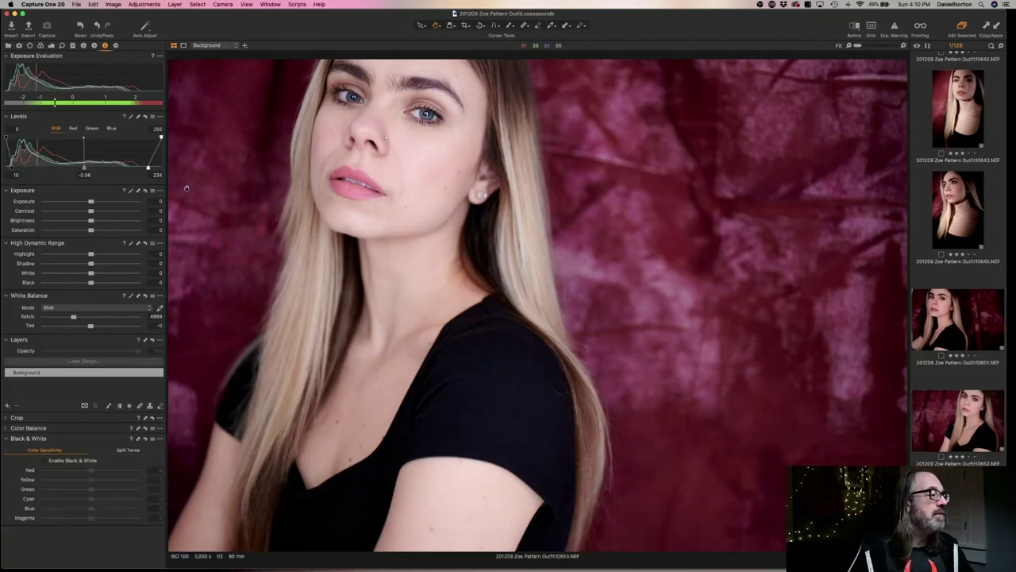
left_click_drag(90, 203, 88, 203)
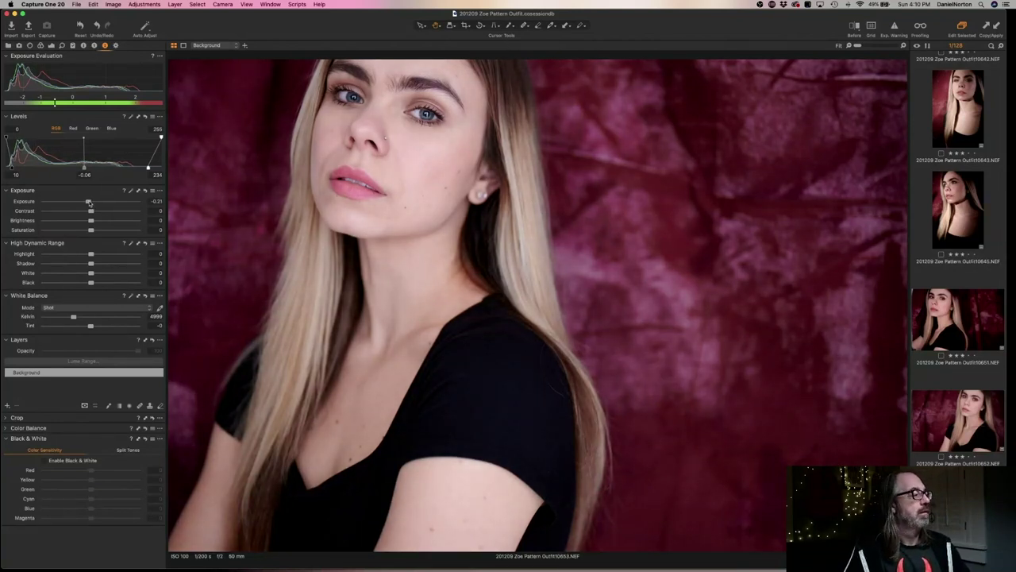
left_click_drag(89, 202, 86, 202)
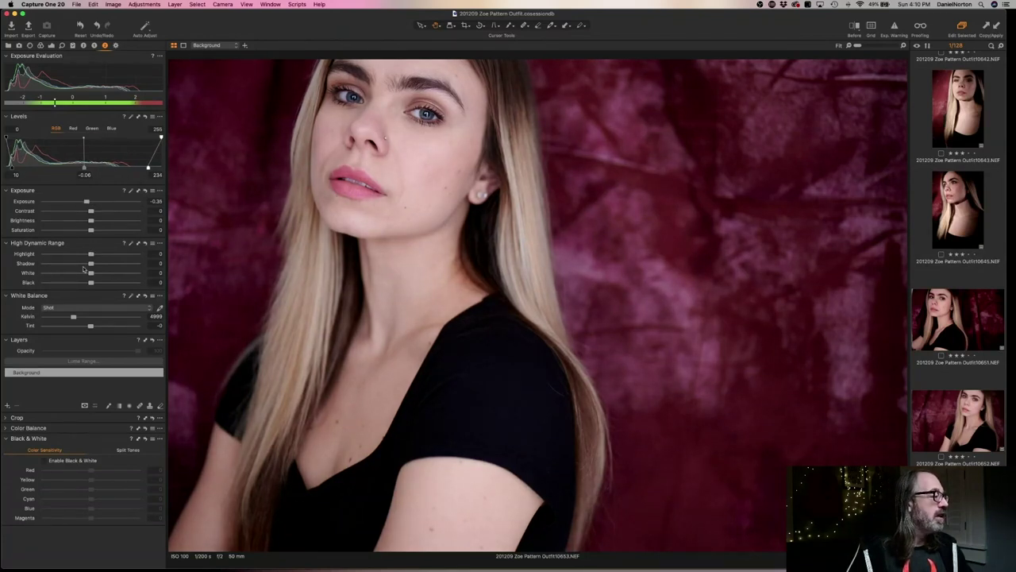
left_click_drag(71, 316, 77, 318)
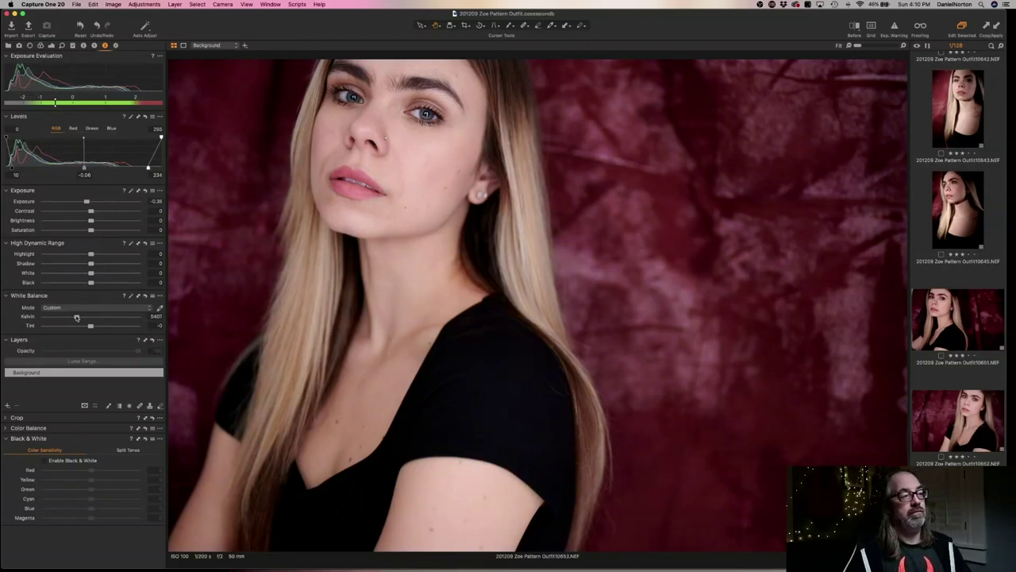
Try portrait 10652's Levels on 10654 with a slightly warmer white balance, and remove 10654 from the filtered selection
key("Right")
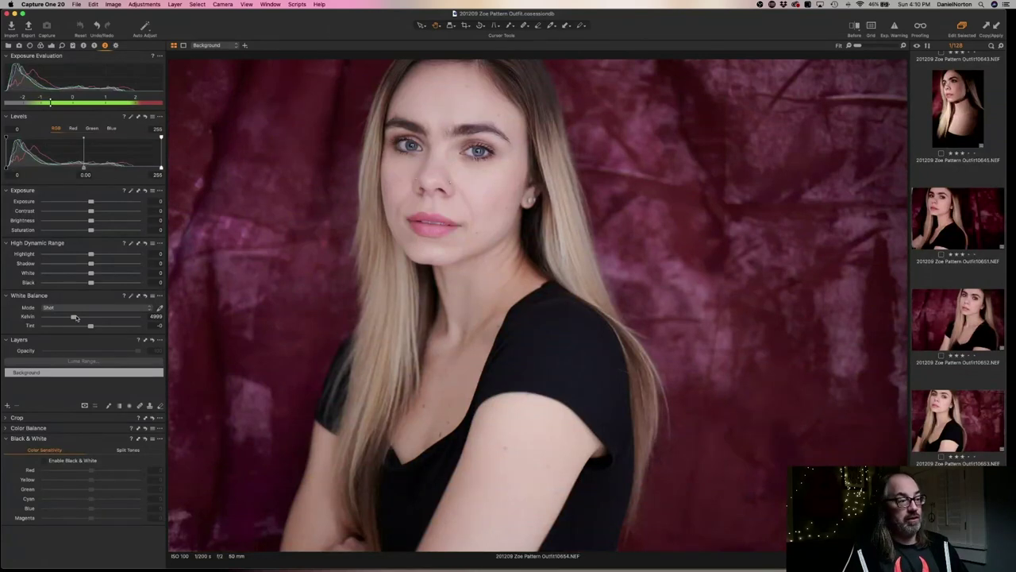
key("super+shift+l")
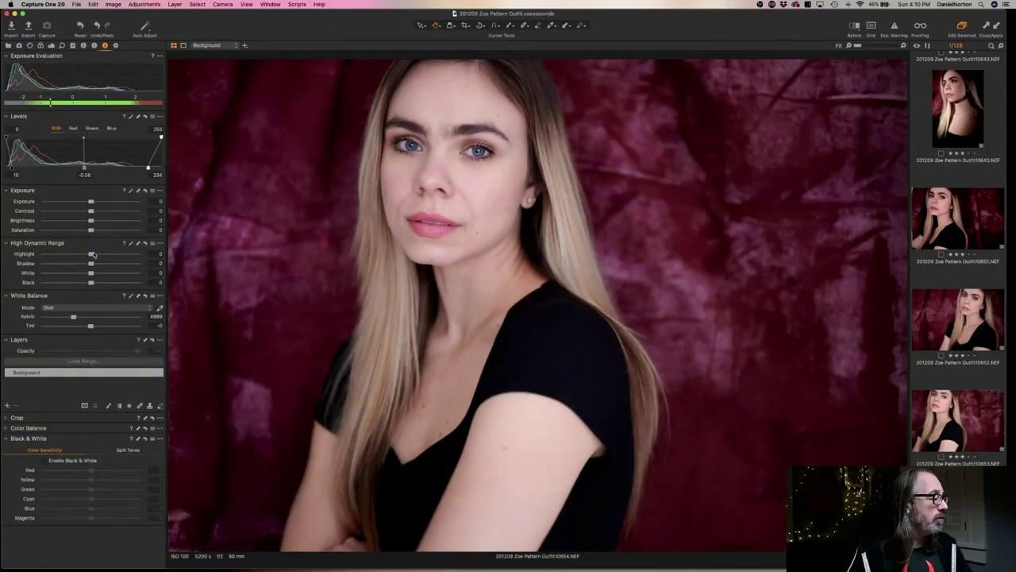
left_click_drag(73, 317, 75, 318)
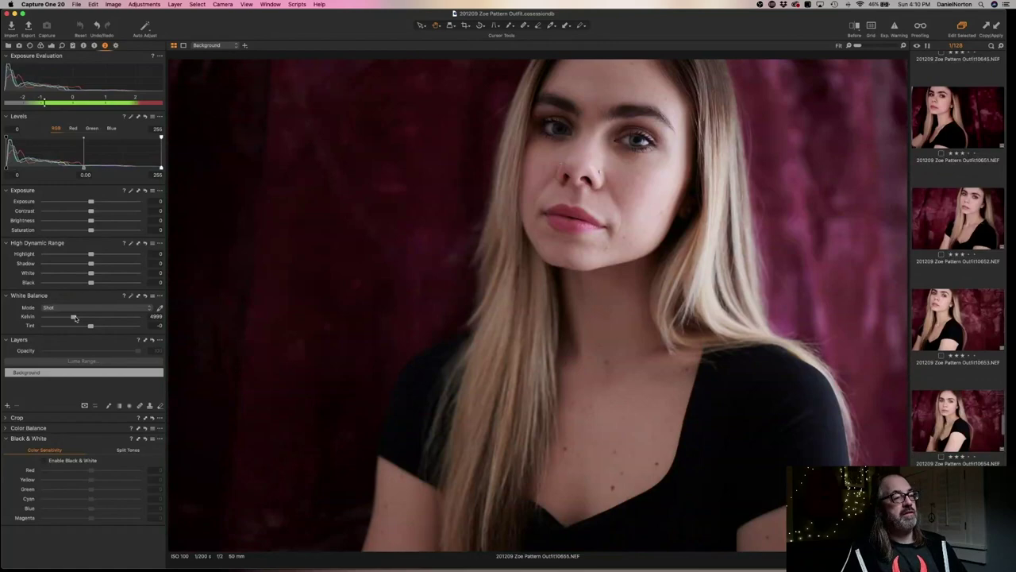
key("Down")
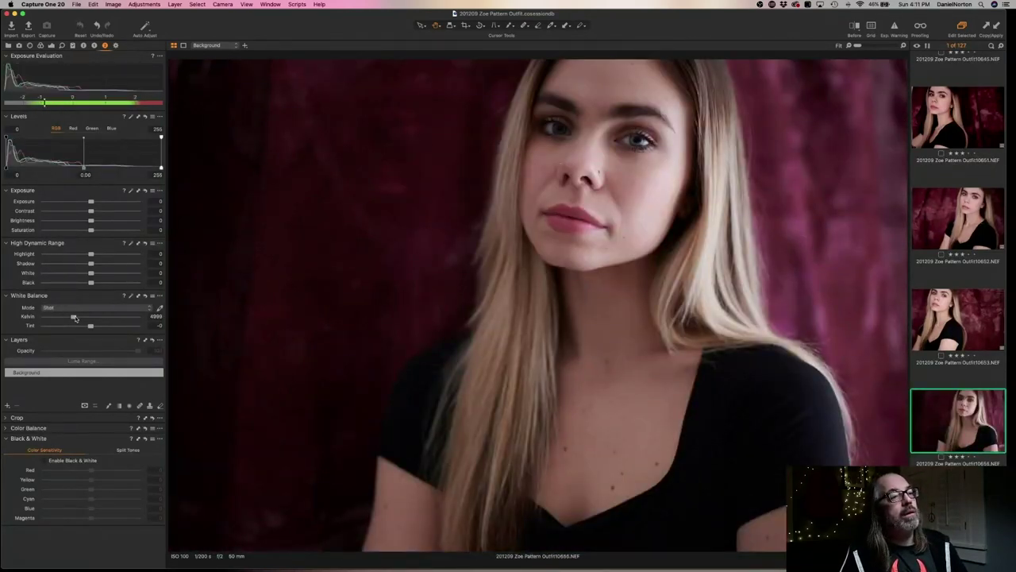
Apply the Levels of 10, -0.06 and 234 to portrait 10655 and inspect the face at 100%
key("super+shift+l")
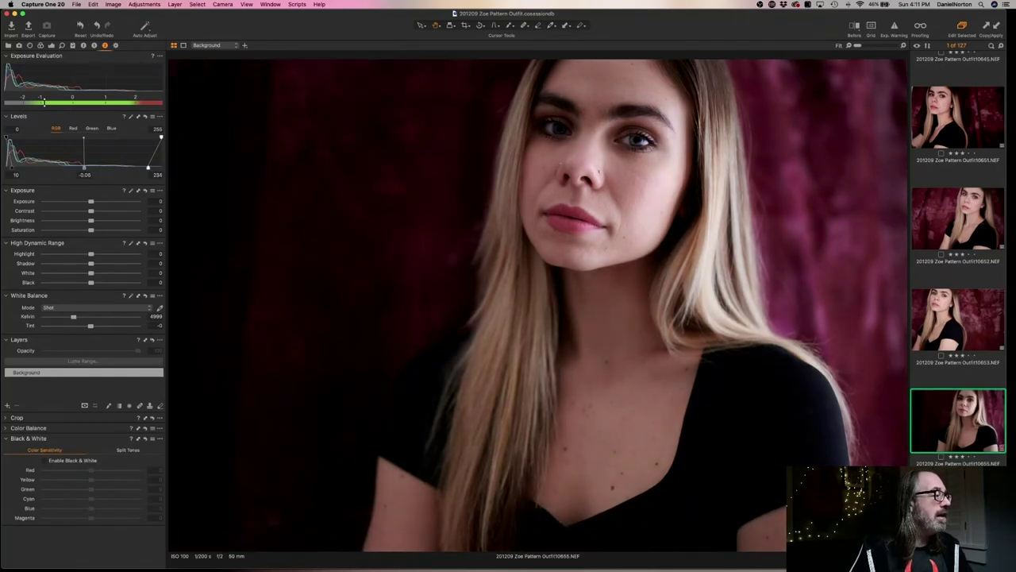
scroll(350, 105, "up", 2)
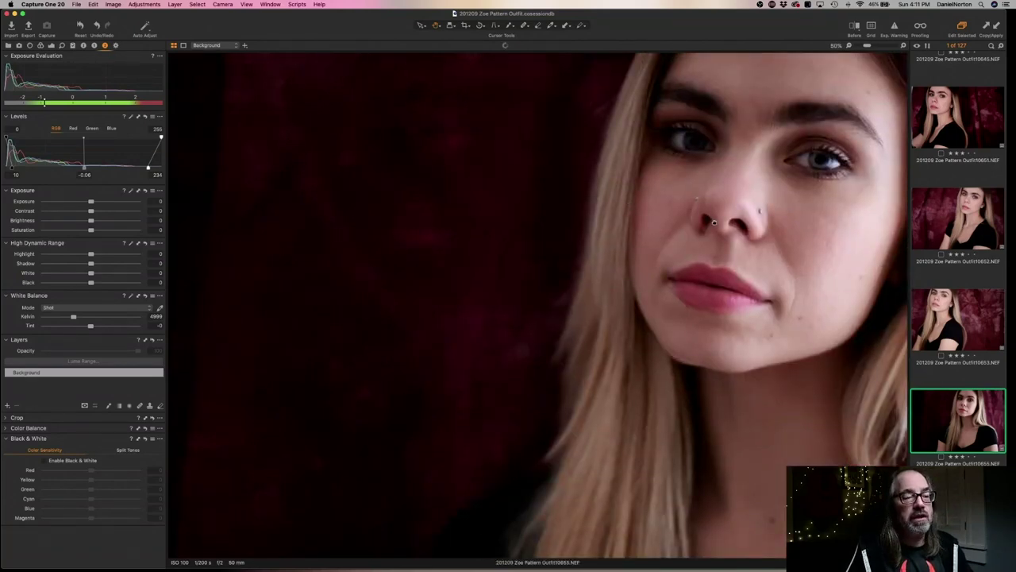
key("super+alt+0")
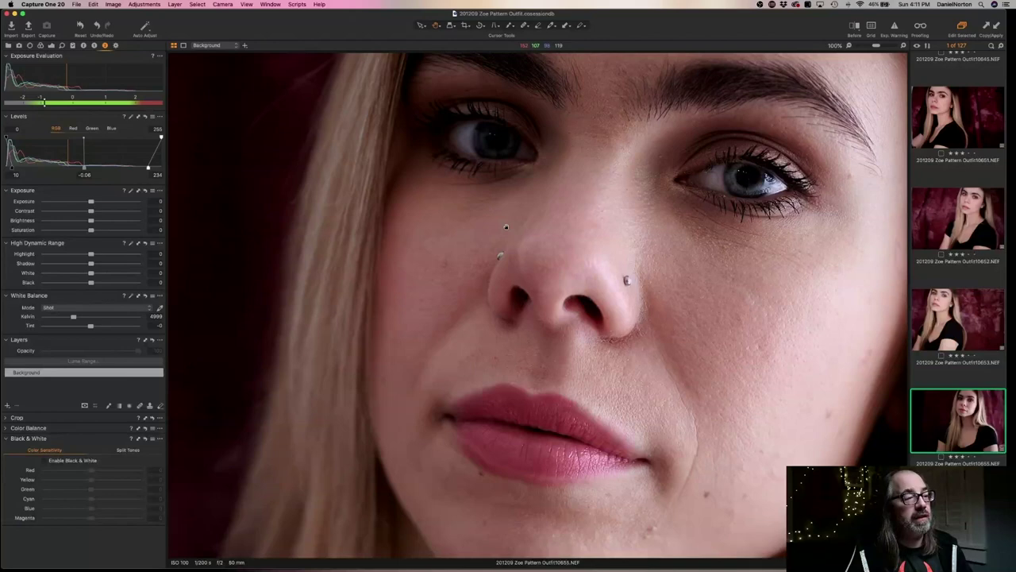
key("super+0")
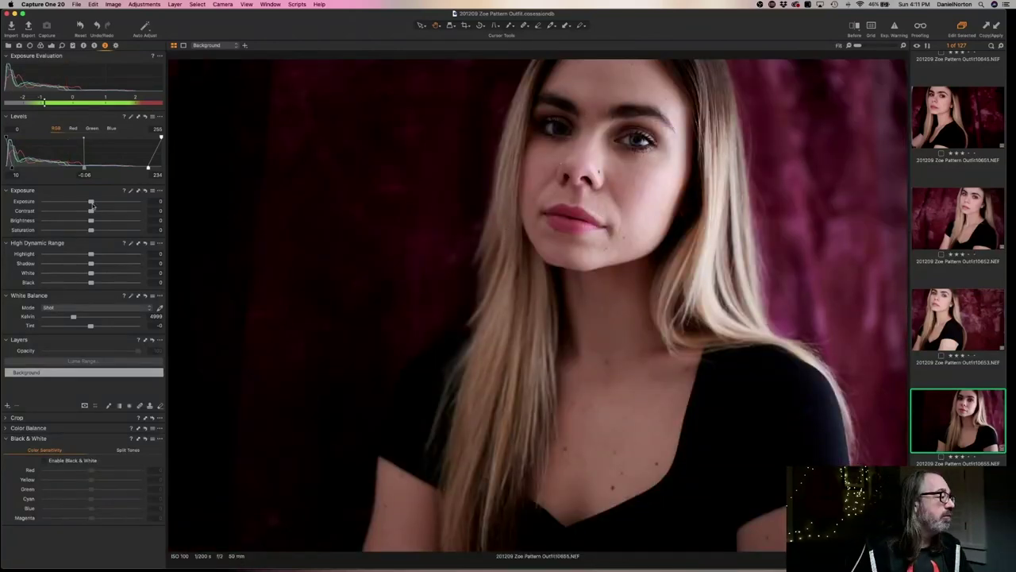
Set portrait 10655's Levels midtone to 0.04 and shadow point to 16, and its Exposure to 0.02
left_click_drag(83, 168, 77, 168)
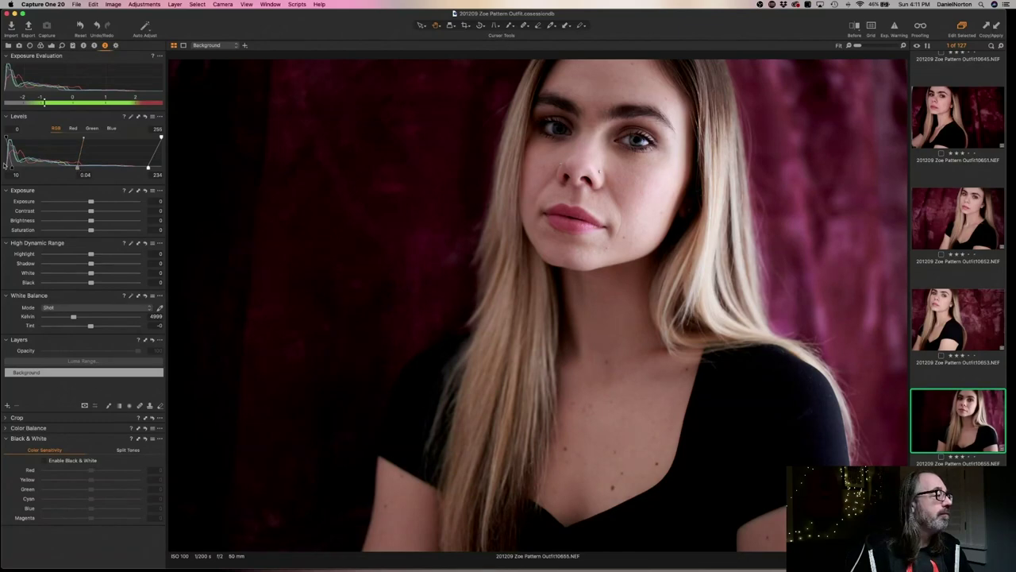
left_click_drag(11, 166, 16, 167)
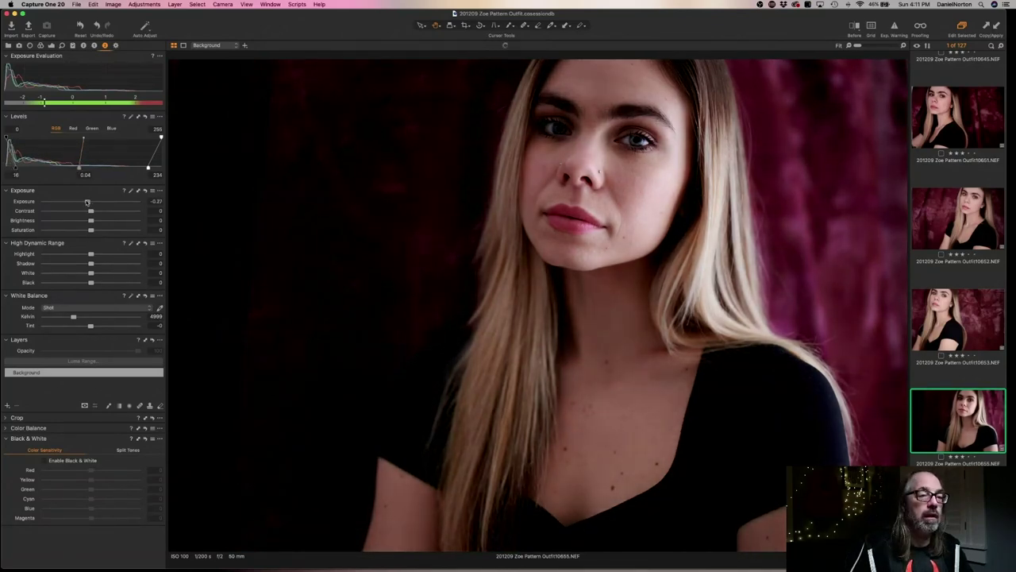
left_click_drag(87, 202, 90, 202)
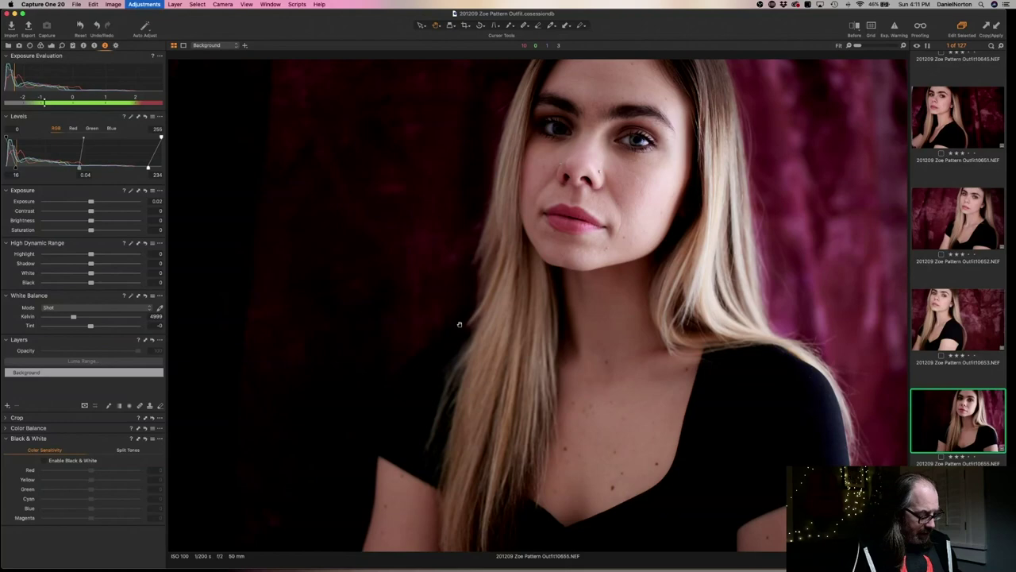
Review portraits 10656 to 10658, try 10655's adjustments on 10657, and cull all three from the filtered selection
key("Down")
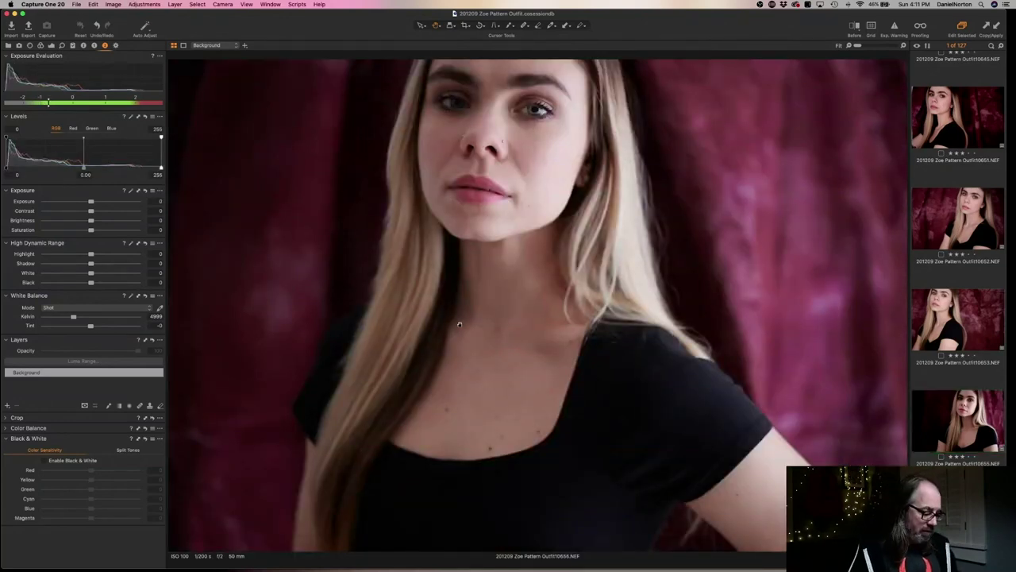
key("Down")
key("super+shift+v")
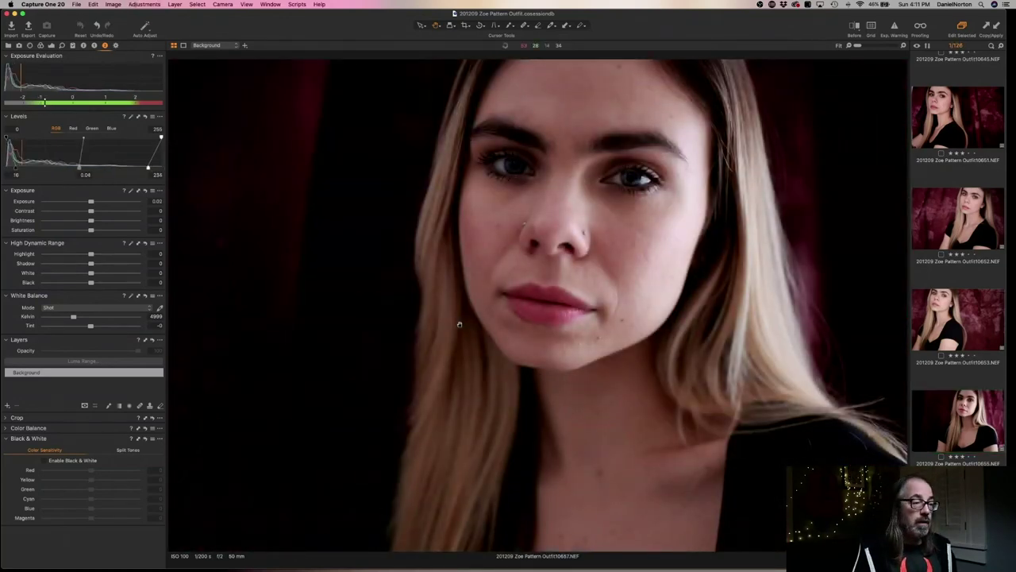
key("Down")
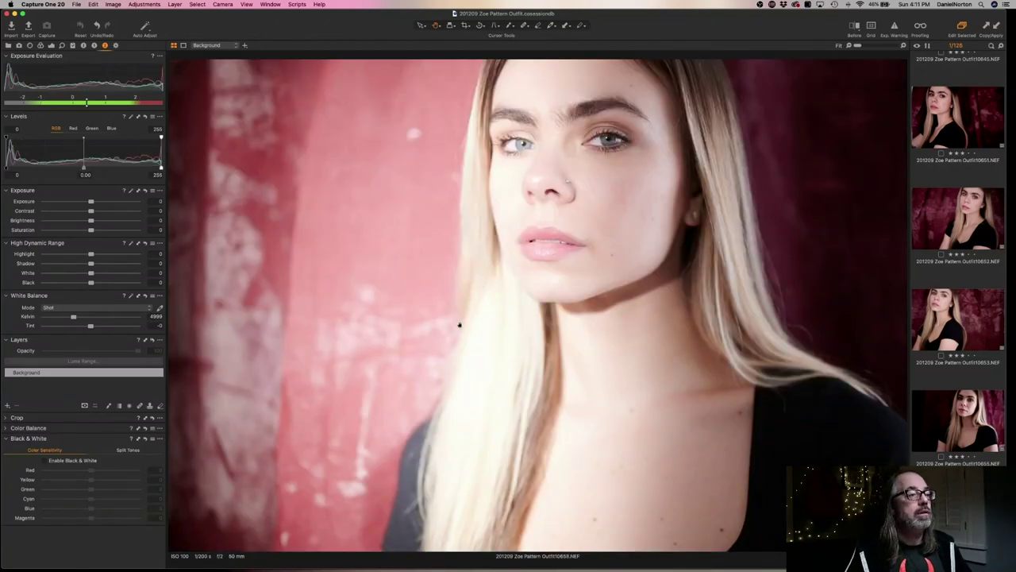
key("Down")
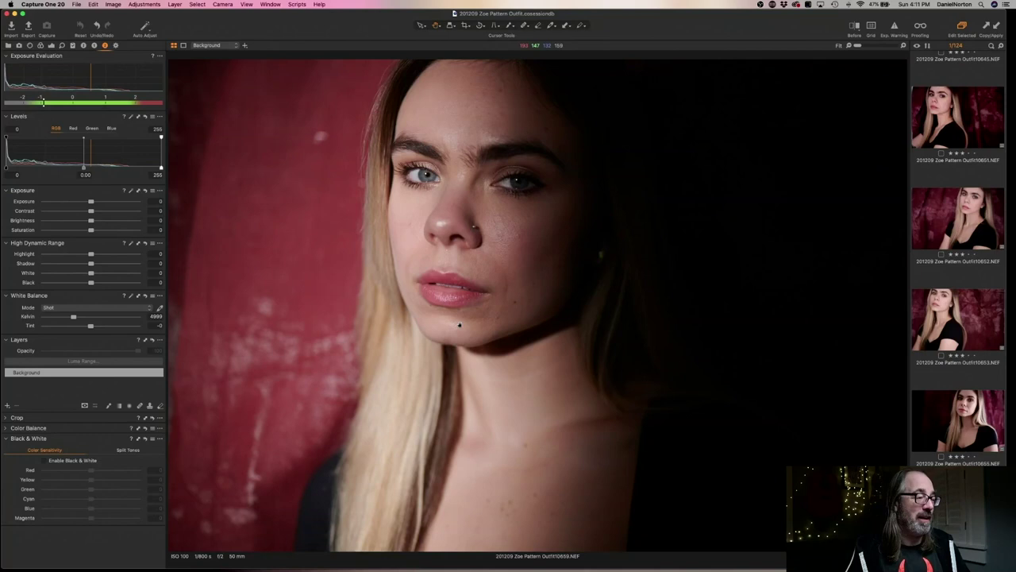
Try the adjustments of portraits 10655 and 10645 on 10659, the latter with Exposure and Saturation at 0, and reset 10659
key("super+shift+a")
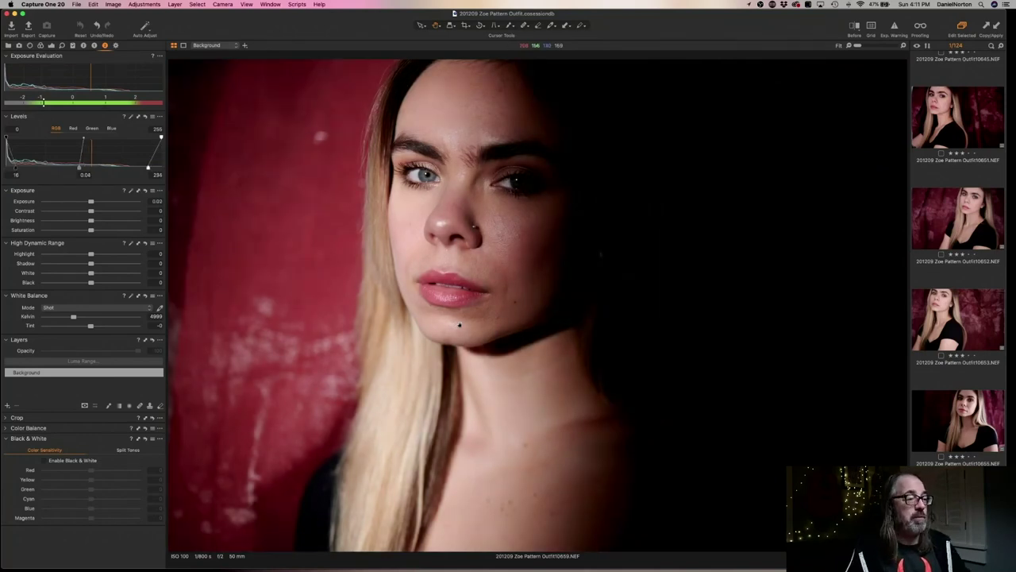
key("super+z")
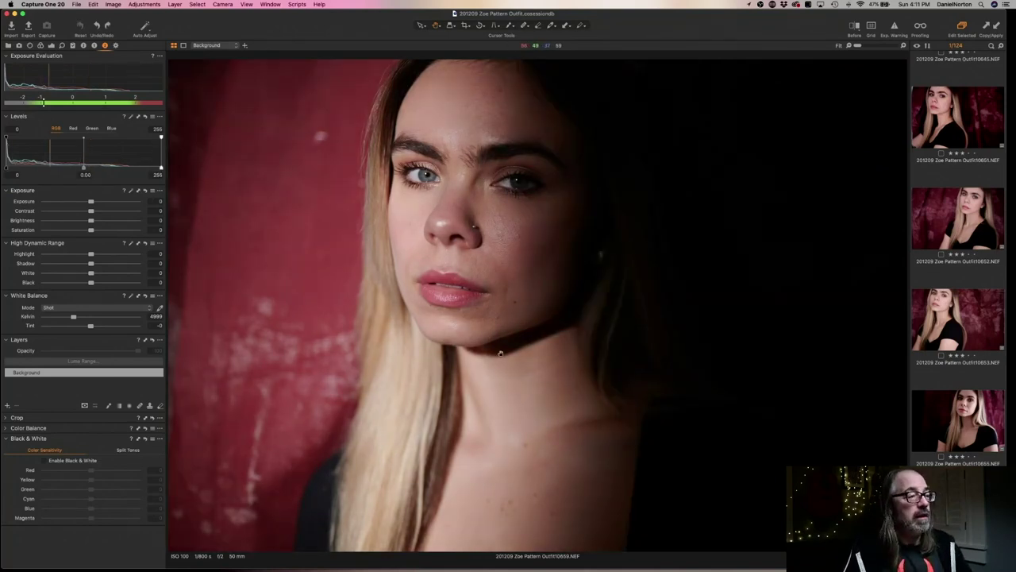
left_click(957, 373)
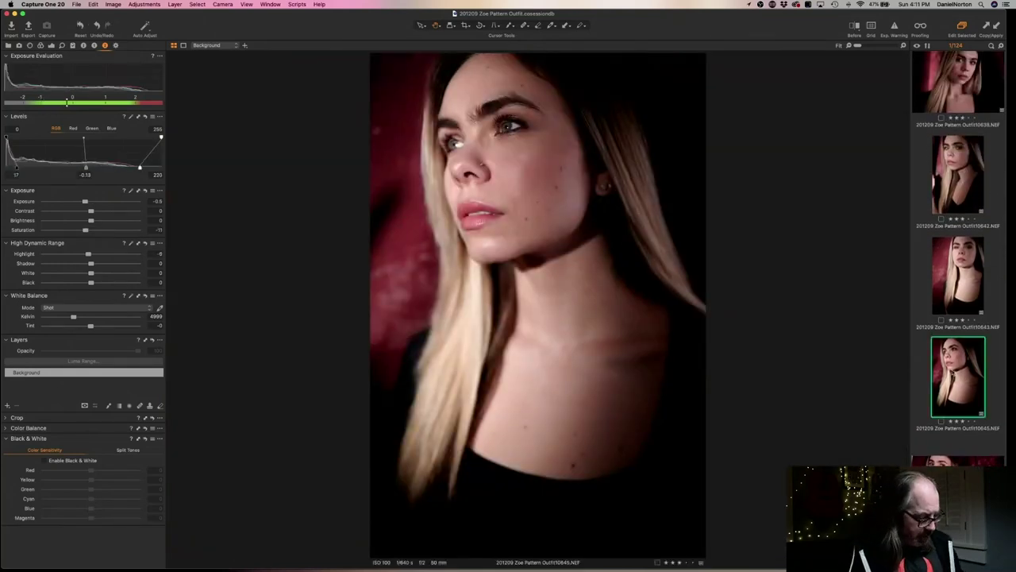
scroll(958, 429, "down", 5)
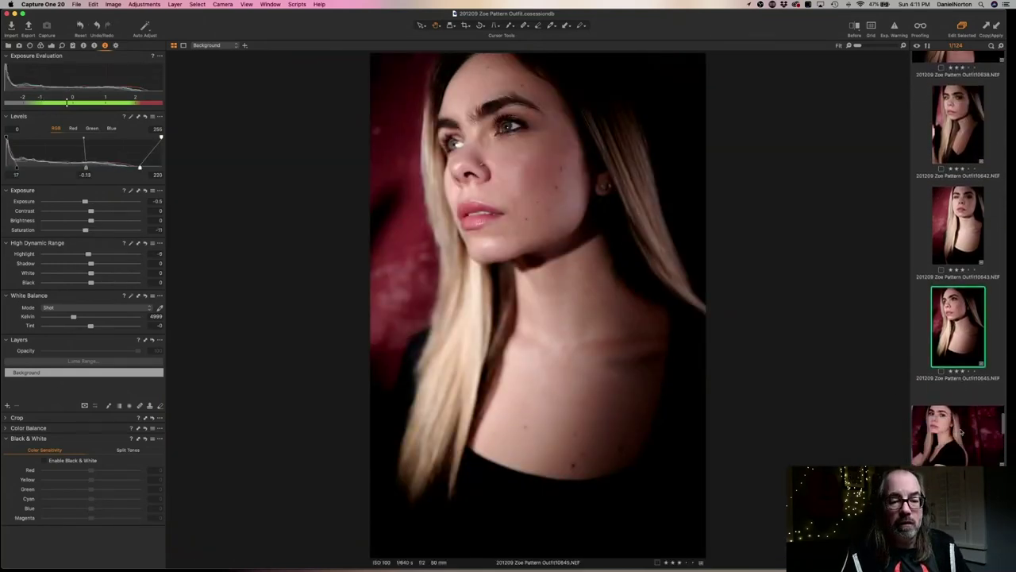
scroll(958, 429, "down", 4)
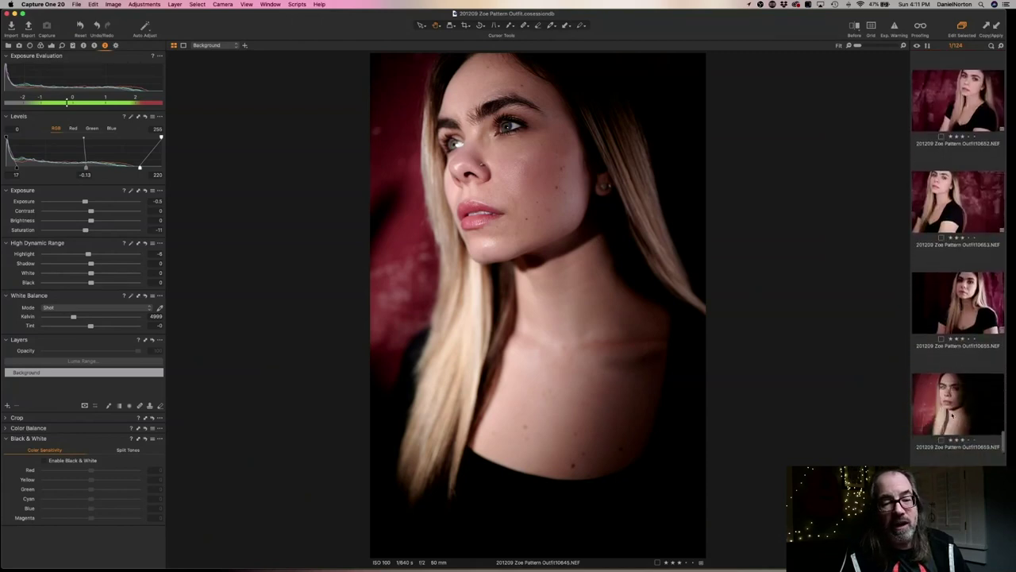
left_click(954, 414)
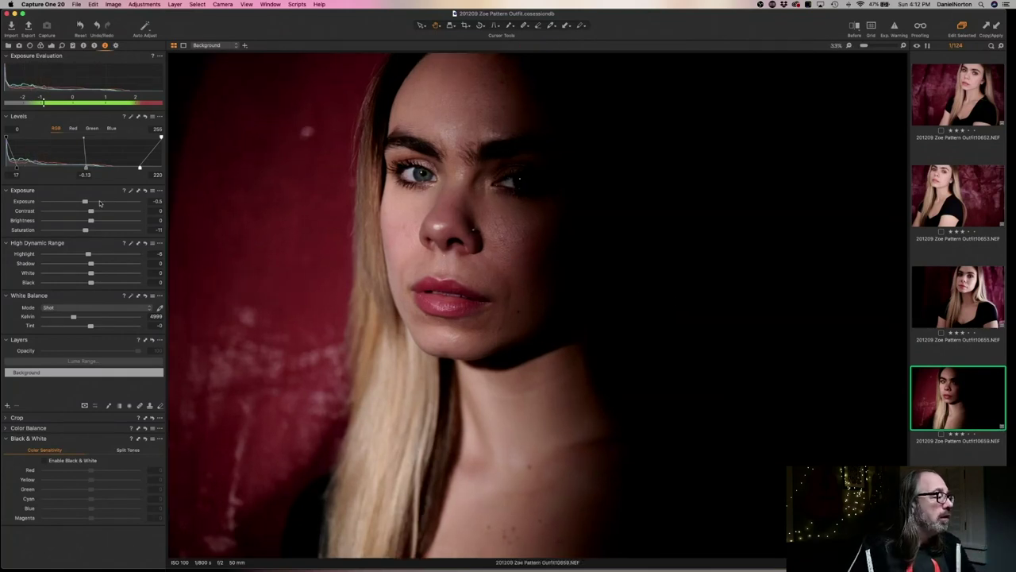
double_click(84, 201)
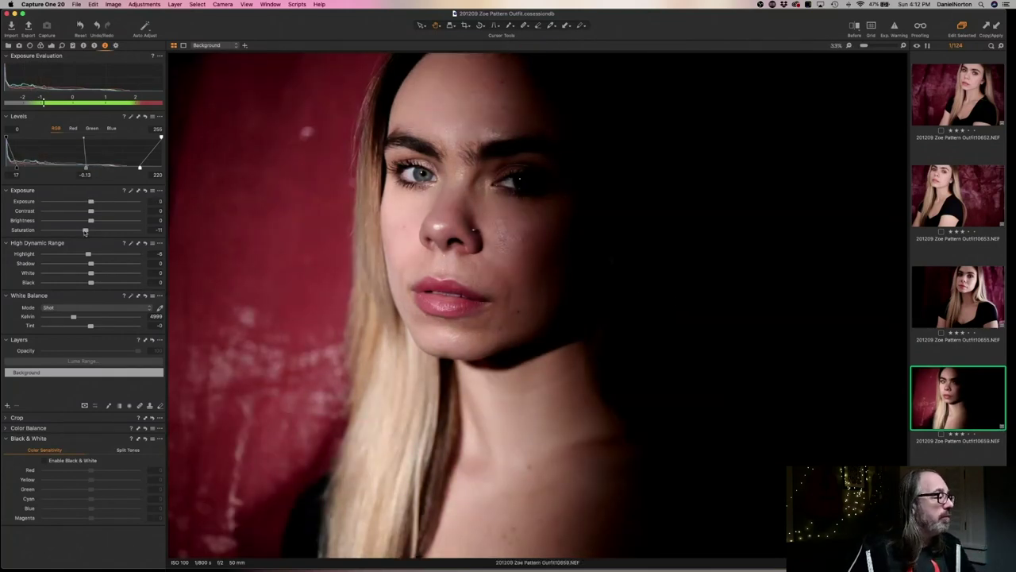
double_click(85, 230)
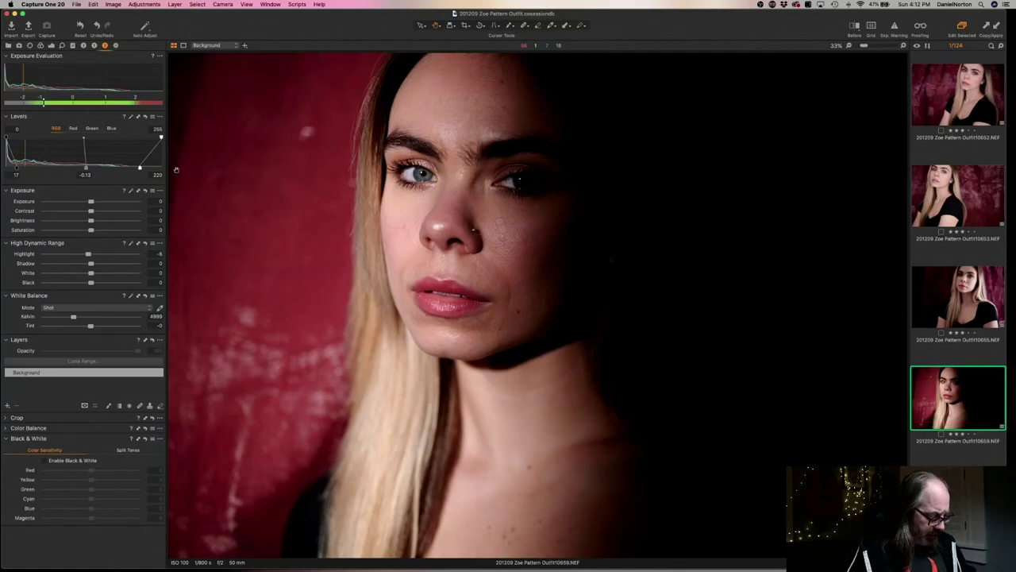
key("super+r")
Inspect portrait 10659's face up close and set its RGB Levels to shadow 4, midtone -0.13 and highlight 229
left_click(510, 301)
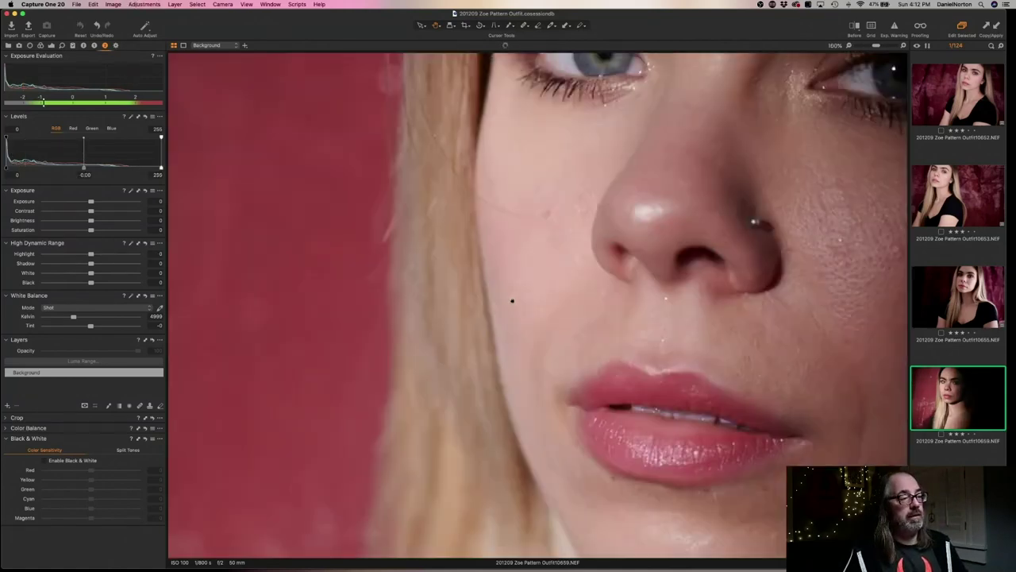
left_click(551, 299)
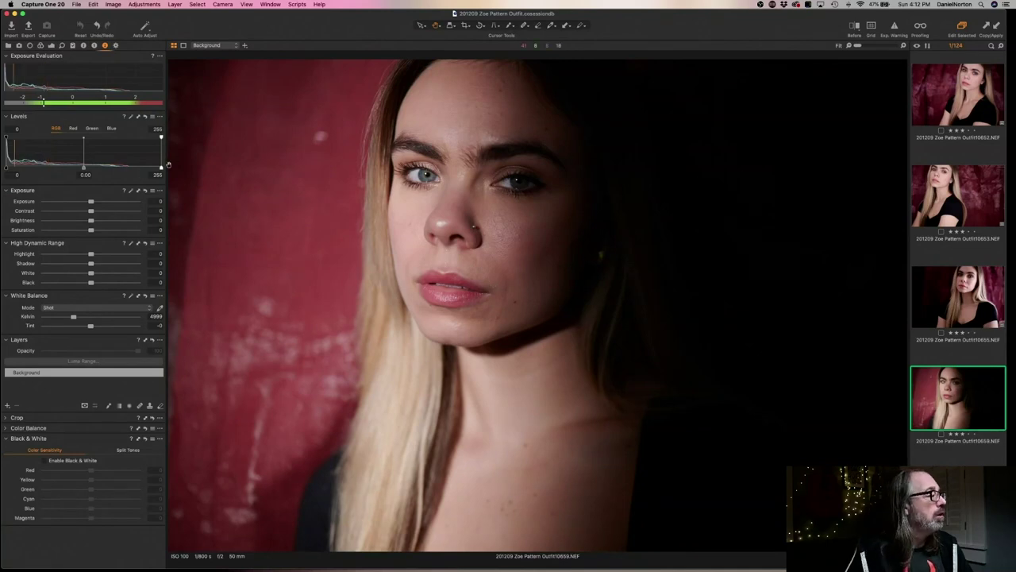
left_click_drag(158, 167, 145, 166)
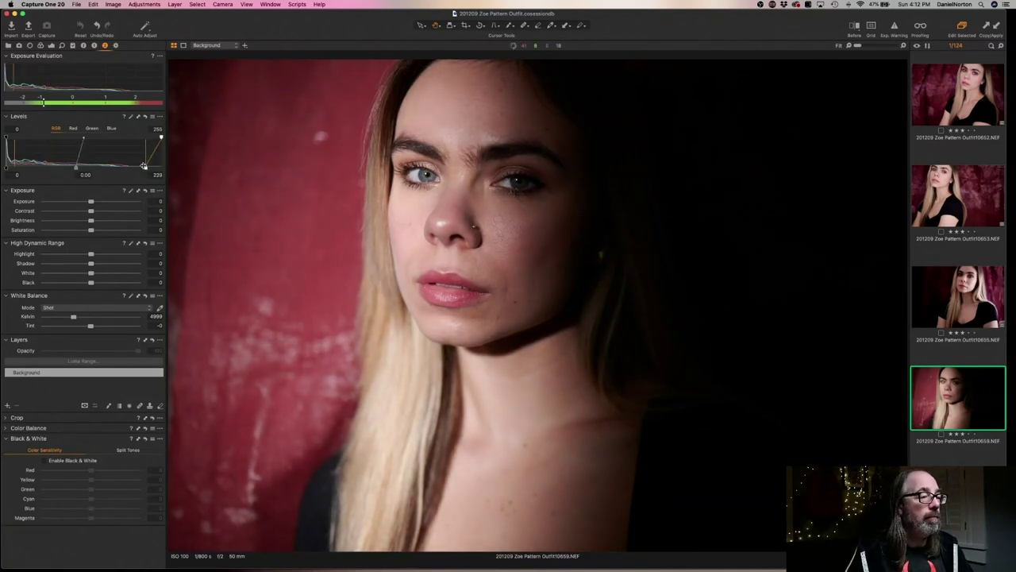
left_click_drag(76, 167, 83, 166)
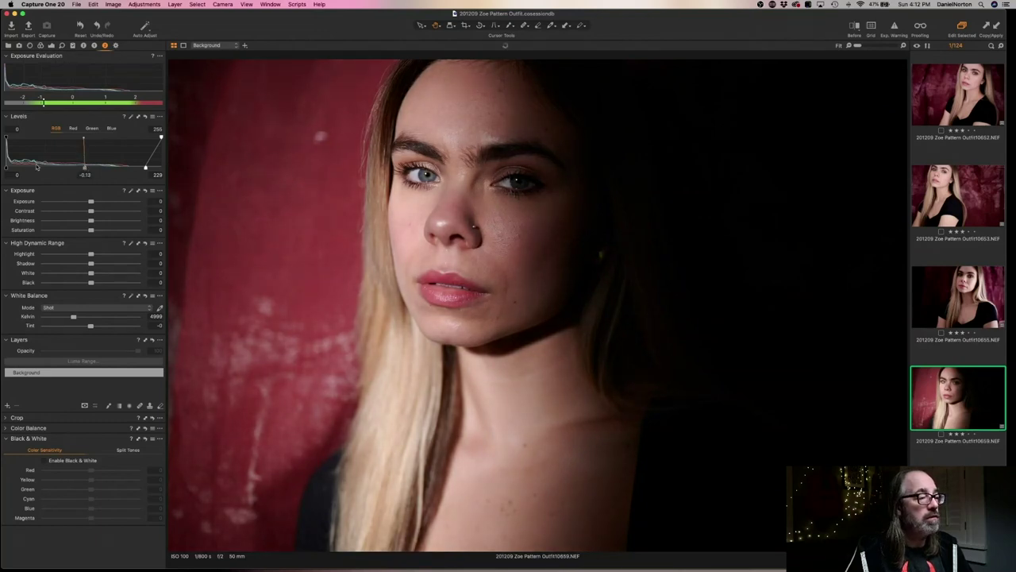
left_click_drag(5, 166, 8, 166)
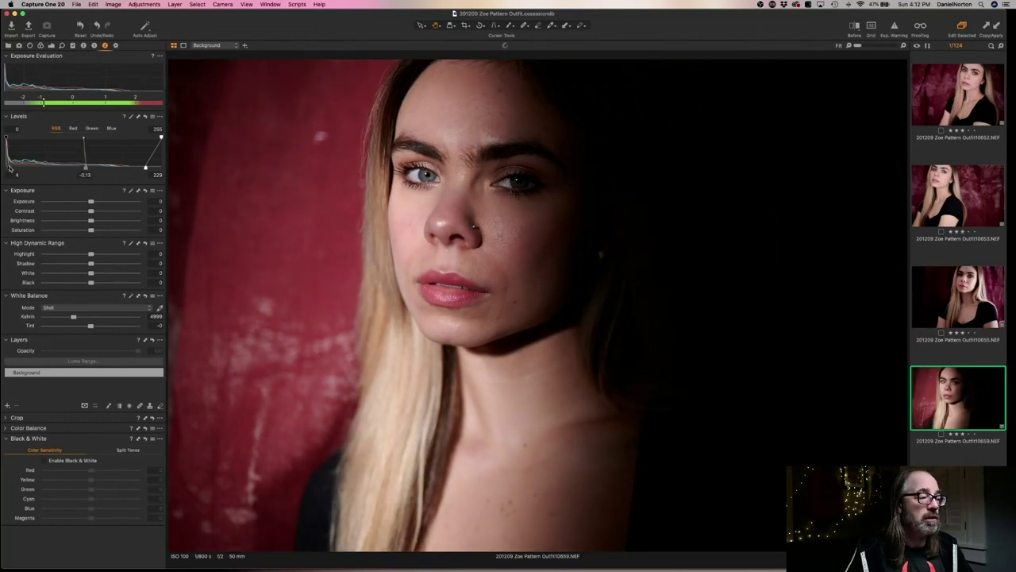
Set portrait 10659's Exposure to -0.18, Brightness to 6 and High Dynamic Range Highlight to -2
left_click_drag(91, 202, 89, 202)
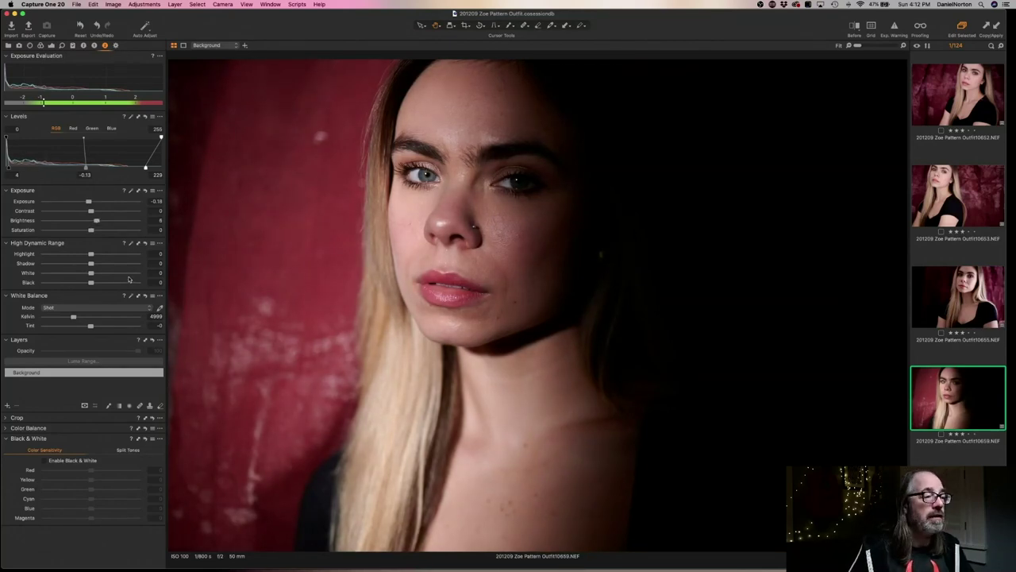
left_click_drag(93, 255, 89, 255)
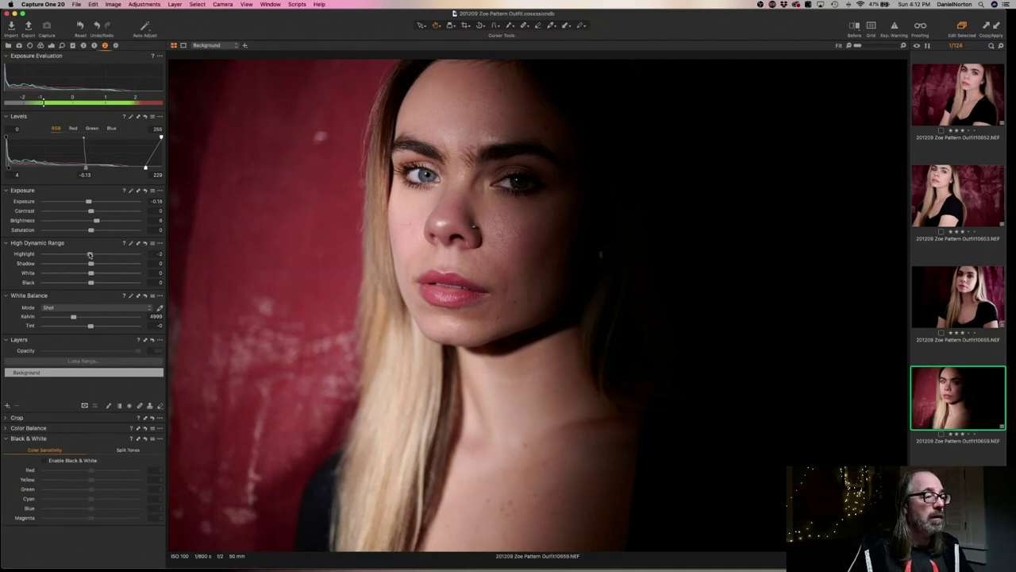
left_click_drag(502, 216, 503, 220)
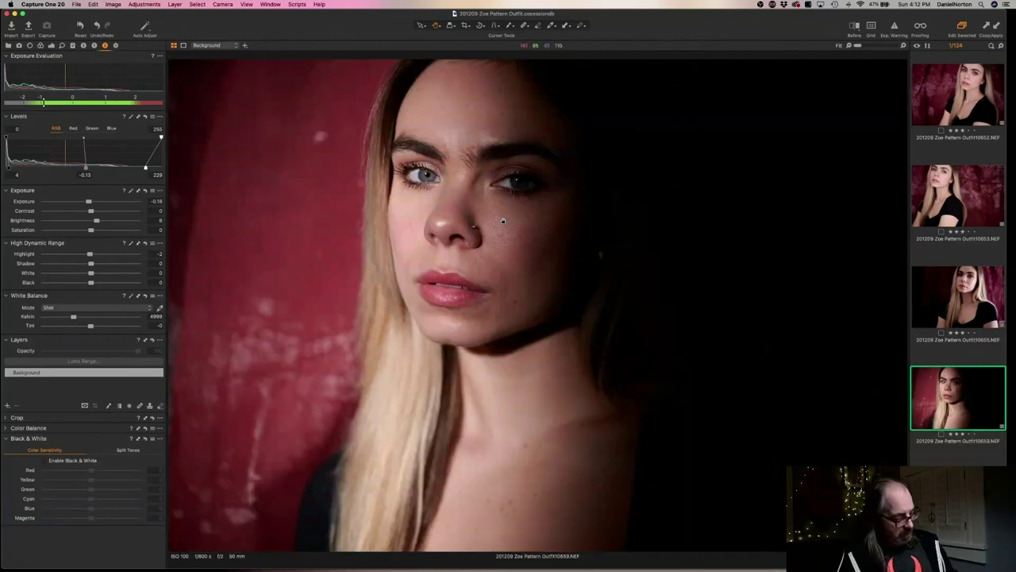
Compare portraits 10659 and 10660, apply 10659's adjustments to 10660, and remove 10659 from the filtered selection
key("Down")
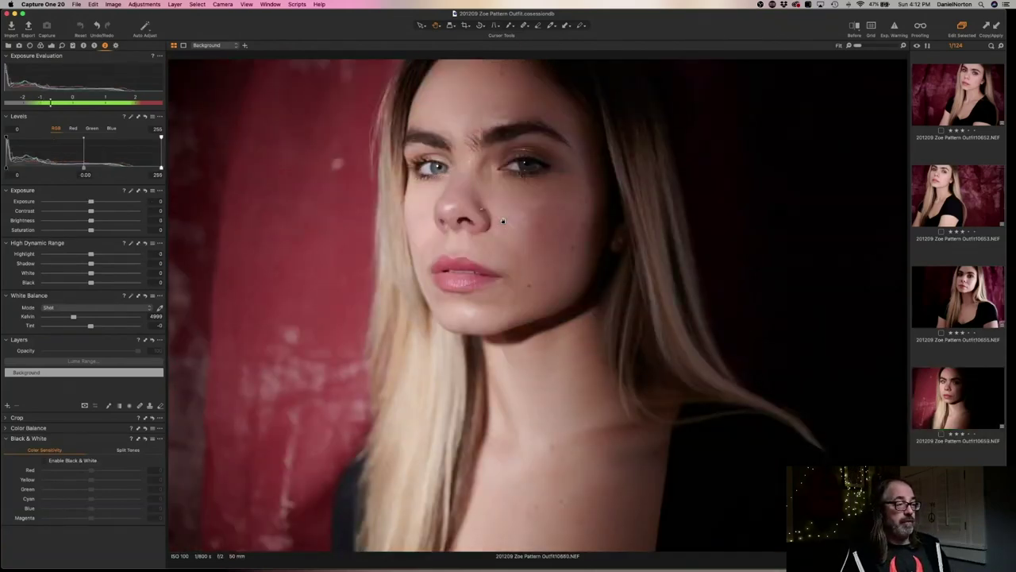
key("Up")
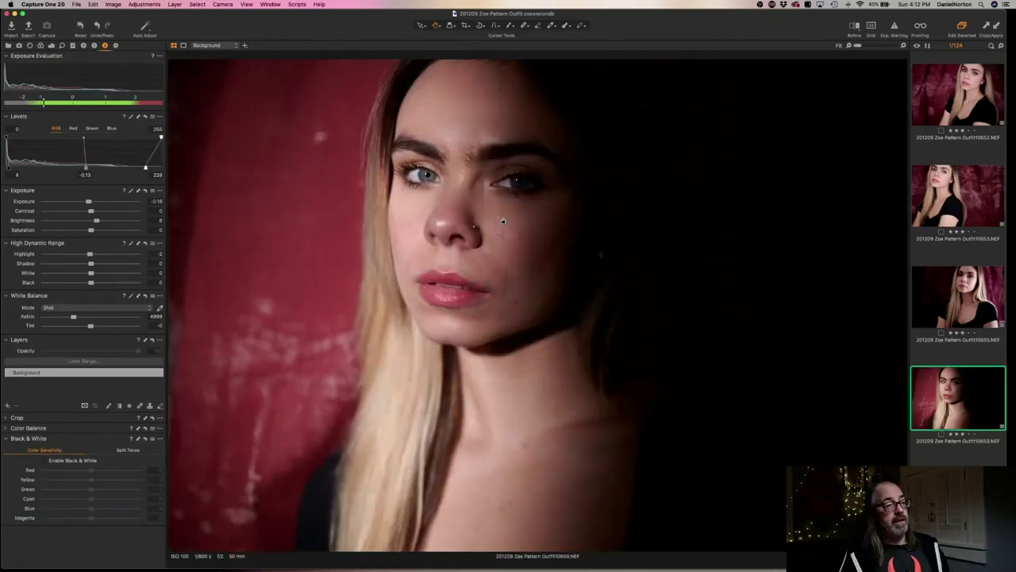
key("Down")
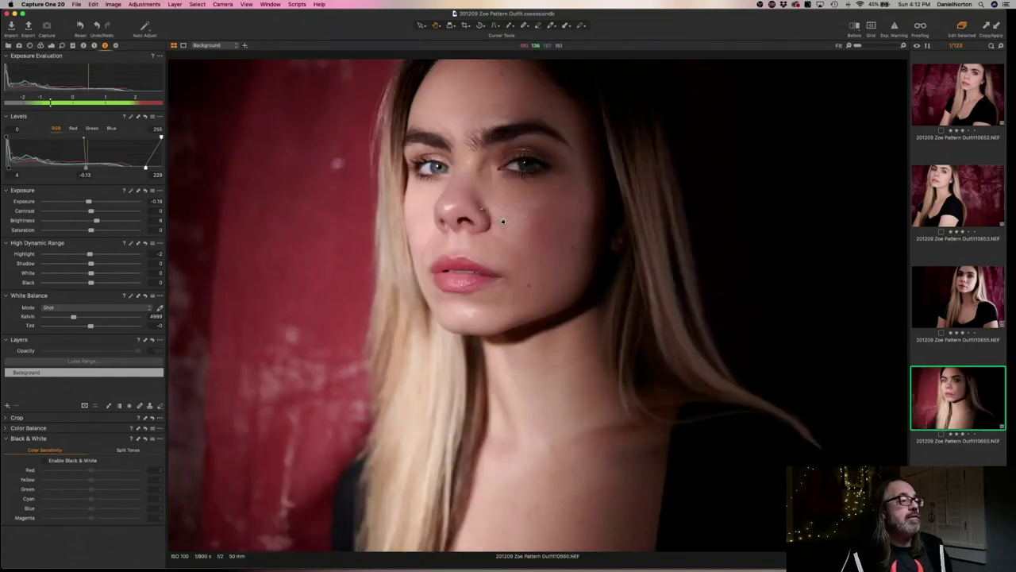
Apply portrait 10660's adjustments to portraits 10661, 10662 and 10663
key("Down")
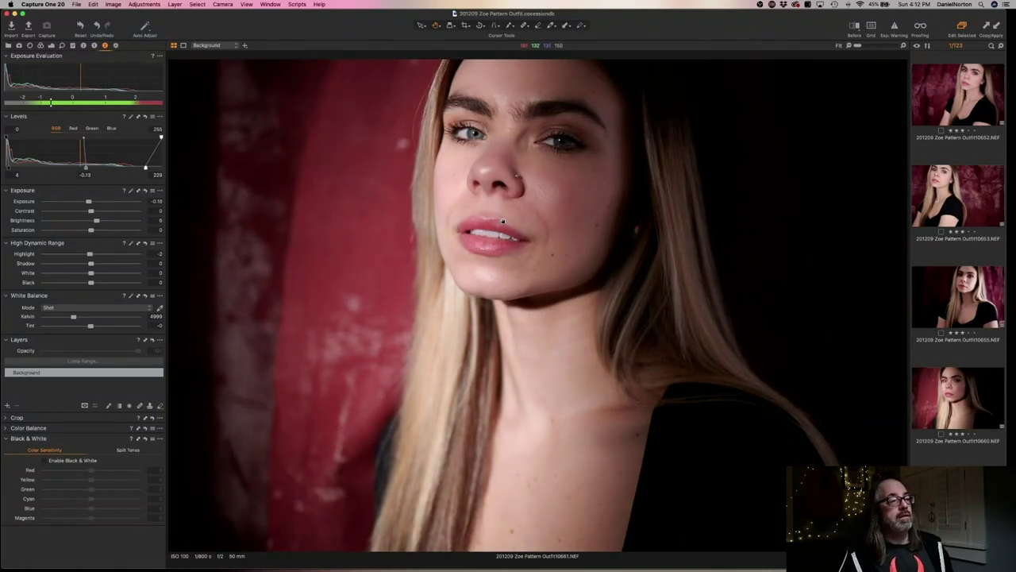
key("Down")
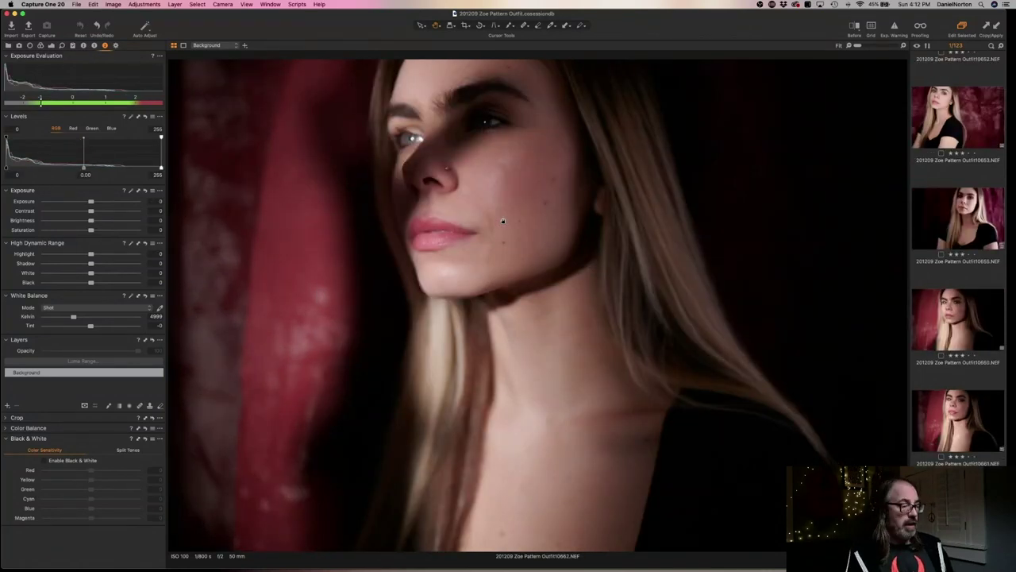
key("super+shift+a")
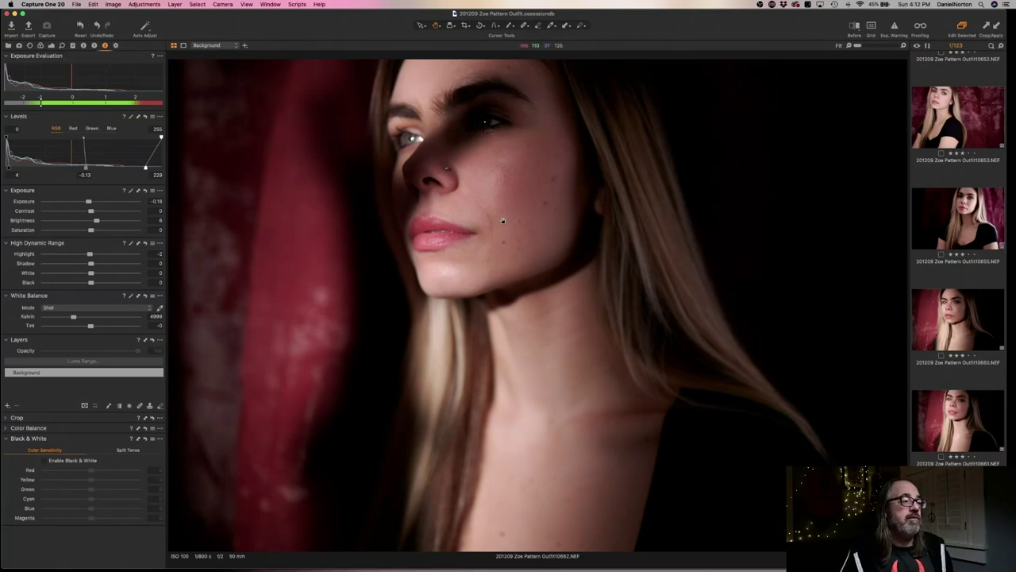
key("Down")
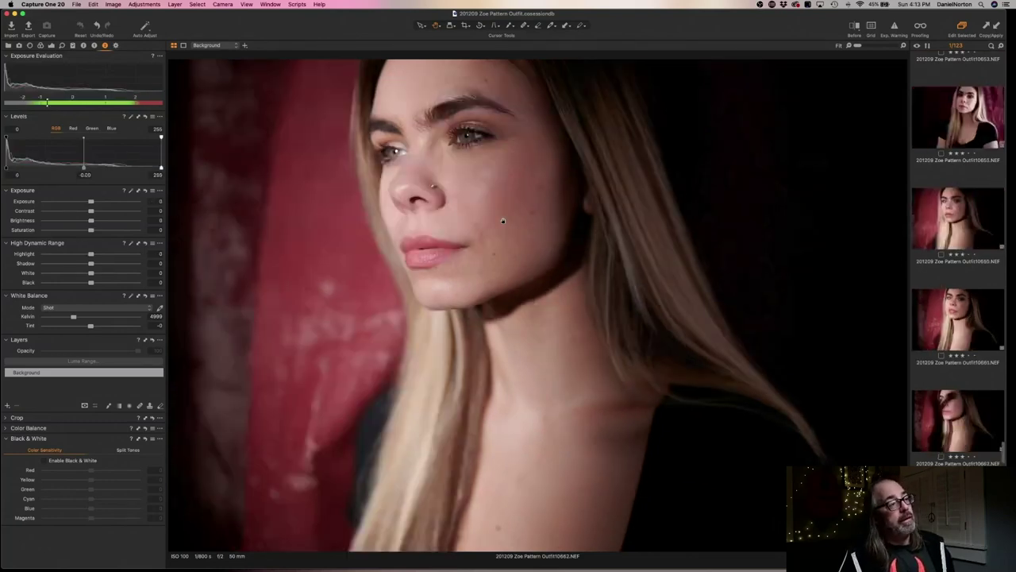
key("super+shift+a")
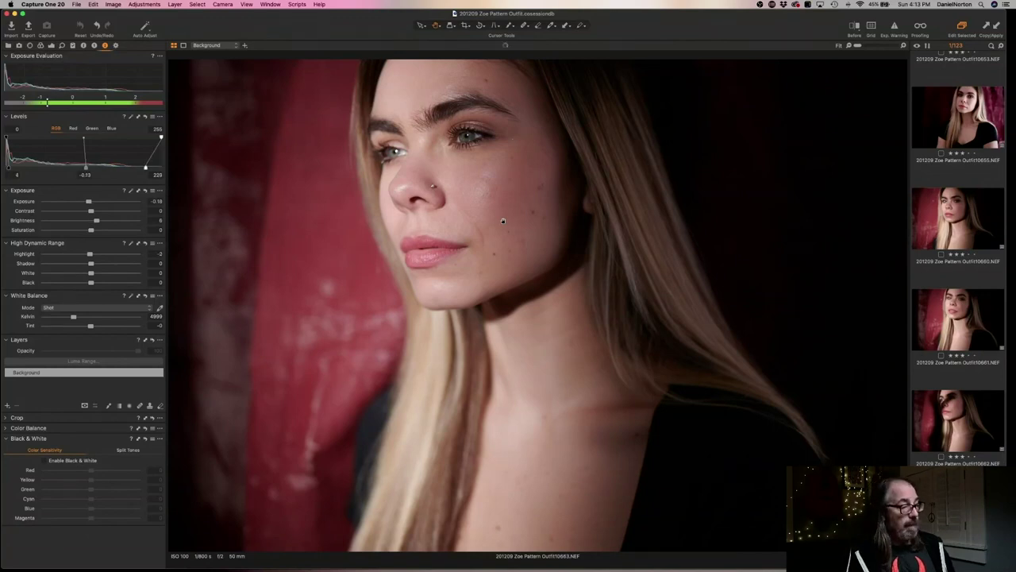
Apply portrait 10663's adjustments to portraits 10664 and 10665
key("Down")
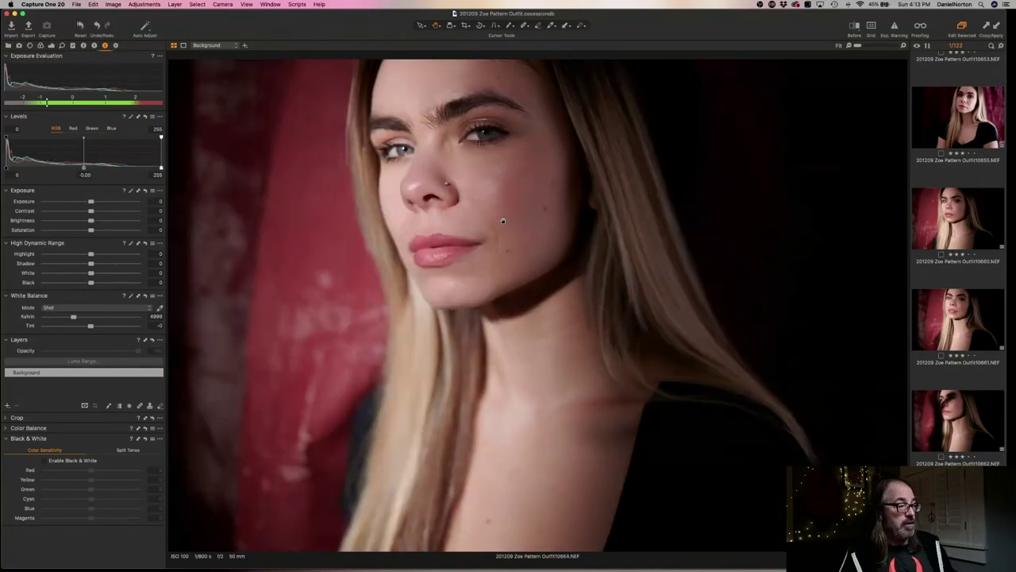
key("super+shift+a")
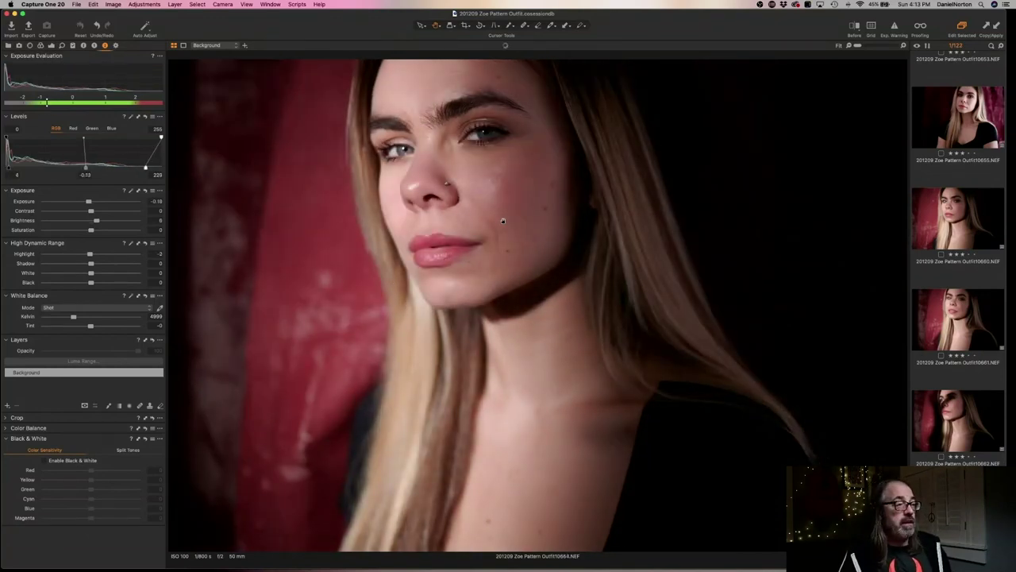
key("Down")
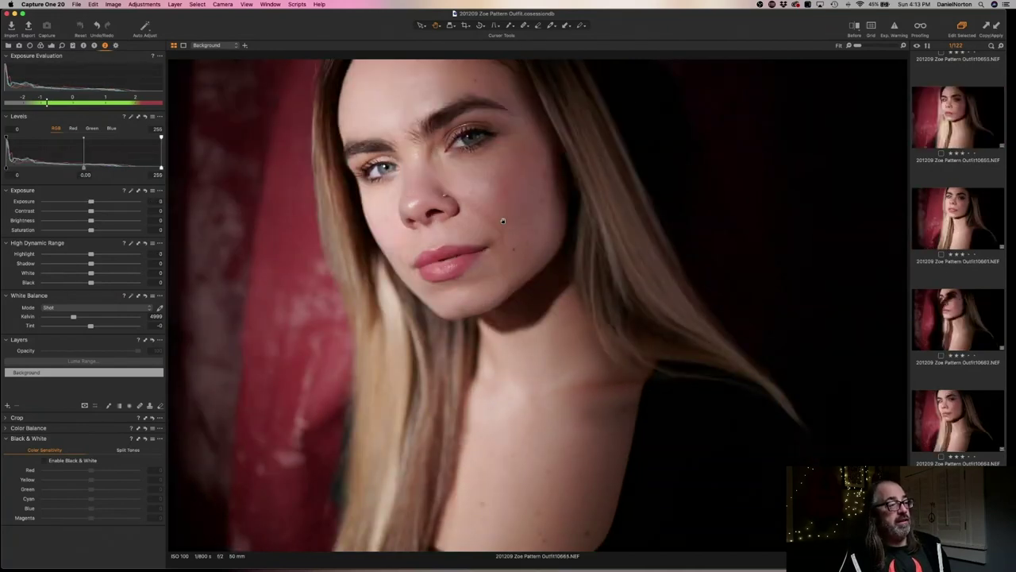
key("super+shift+a")
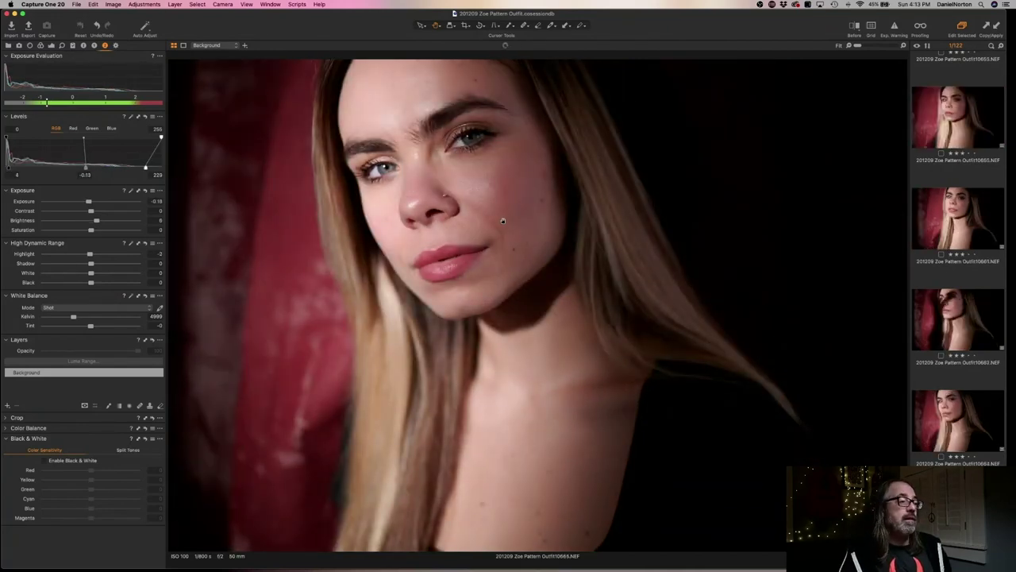
Remove portrait 10666 from the filtered selection and apply the matching adjustments to portraits 10667 and 10668
key("Down")
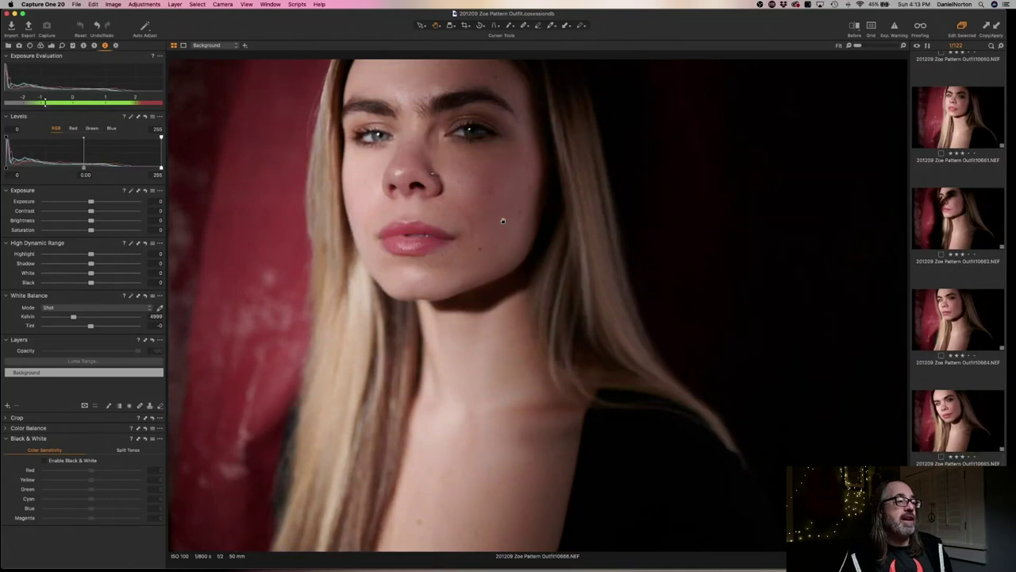
key("Down")
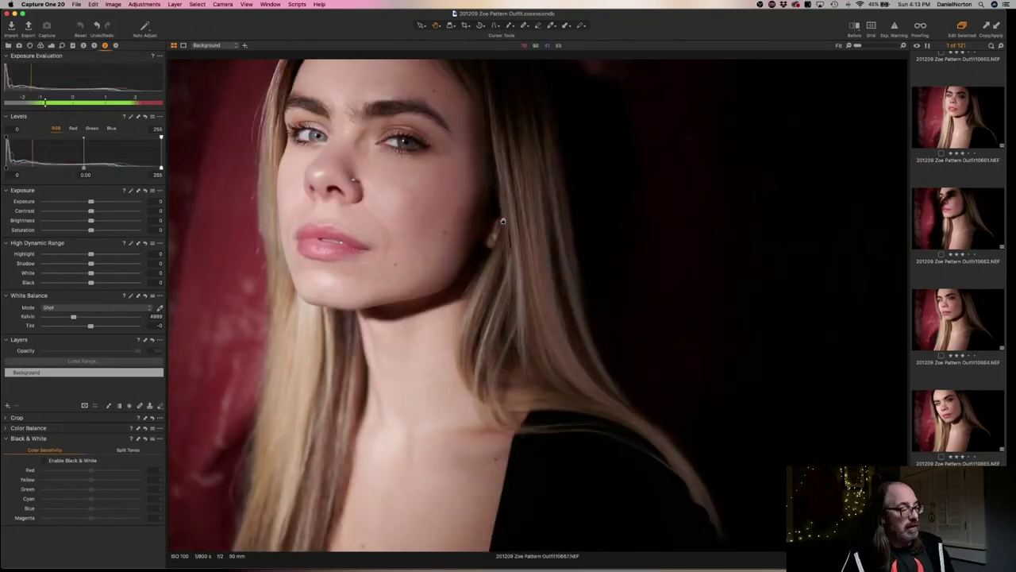
key("super+shift+a")
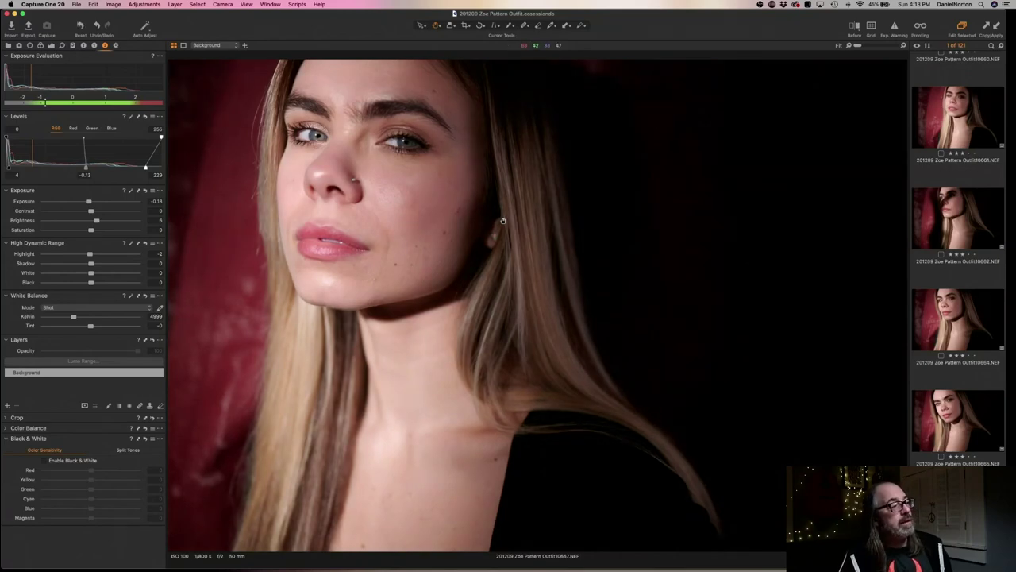
key("Down")
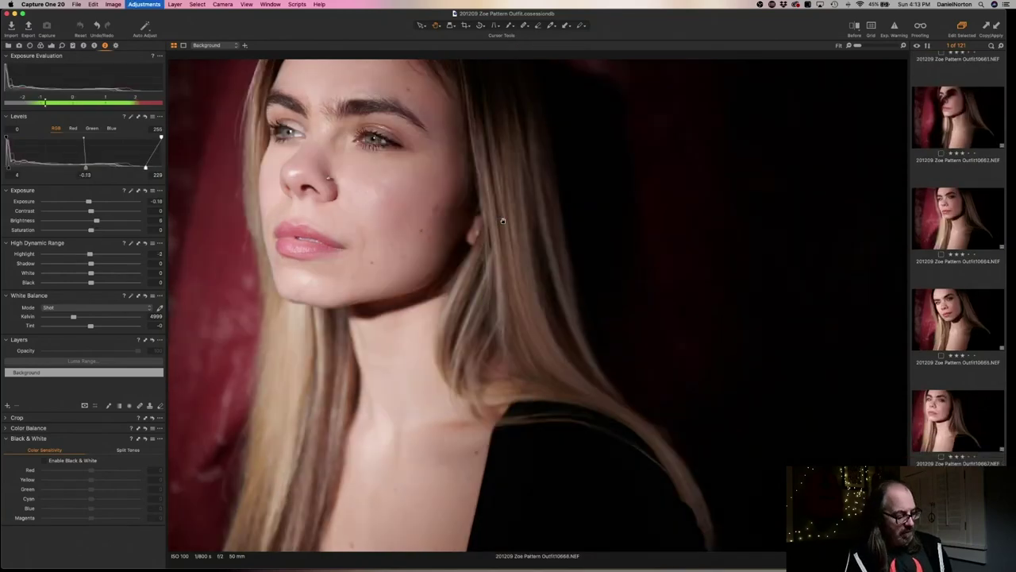
Apply the same adjustments to portraits 10669, 10670 and 10671
key("Down")
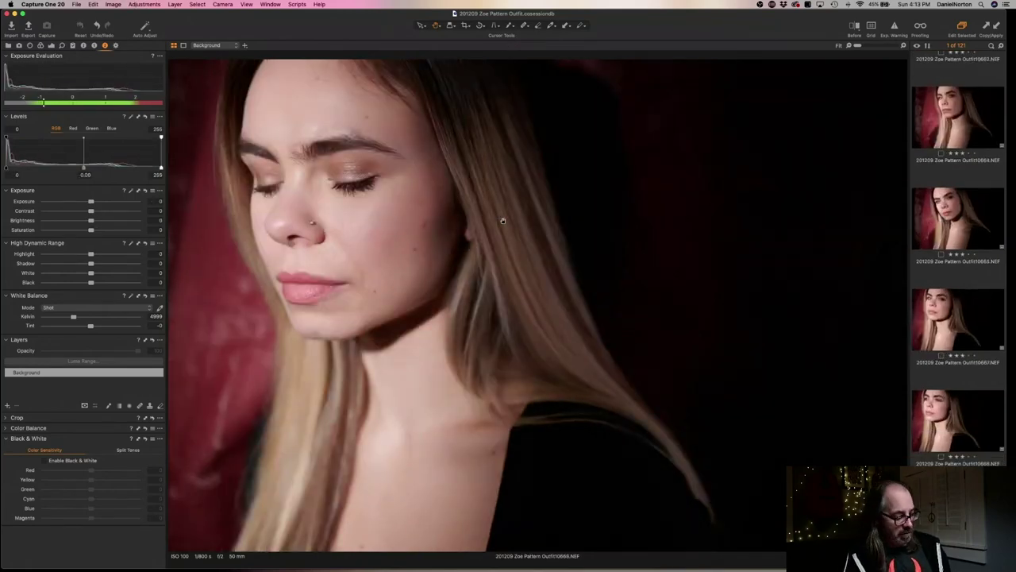
key("Down")
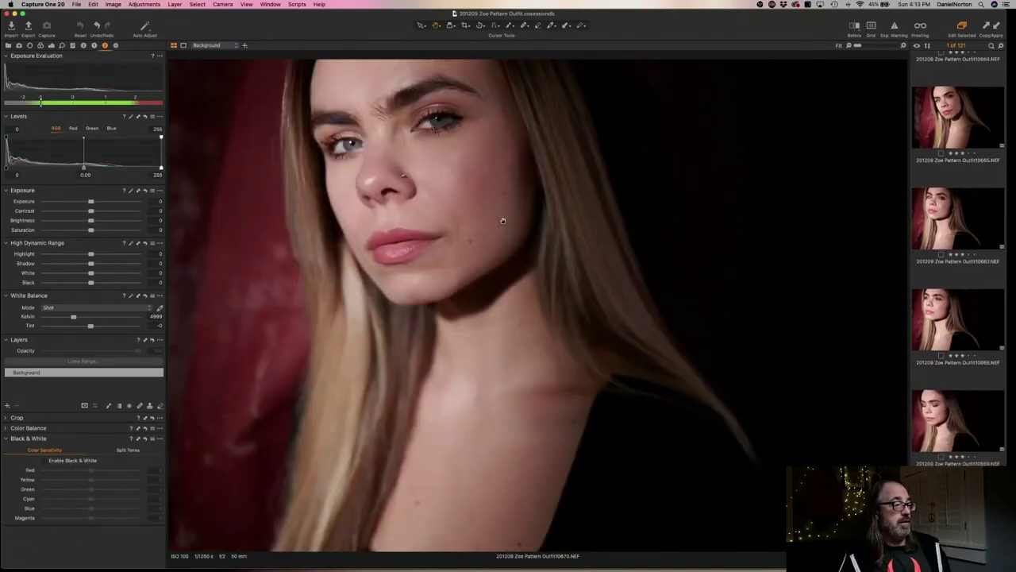
key("super+shift+a")
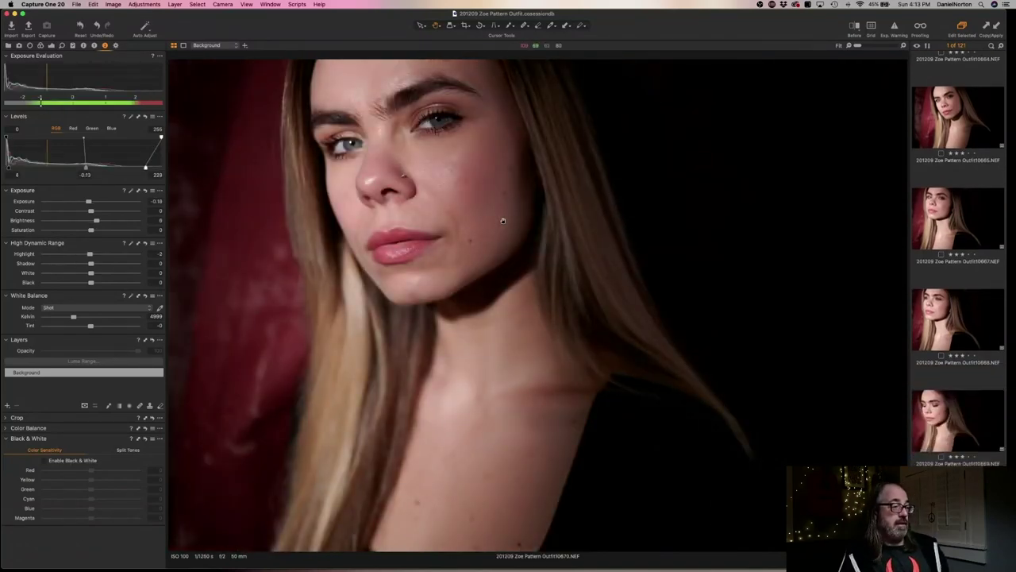
key("Down")
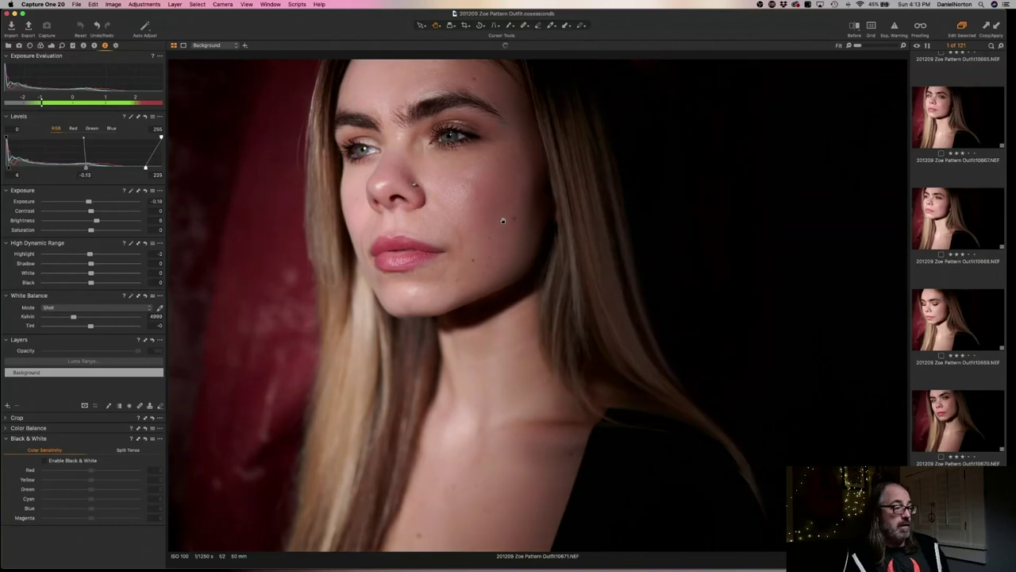
Apply the matching adjustments to portraits 10672 and 10674, removing 10671 and 10673 from the filtered selection
key("Down")
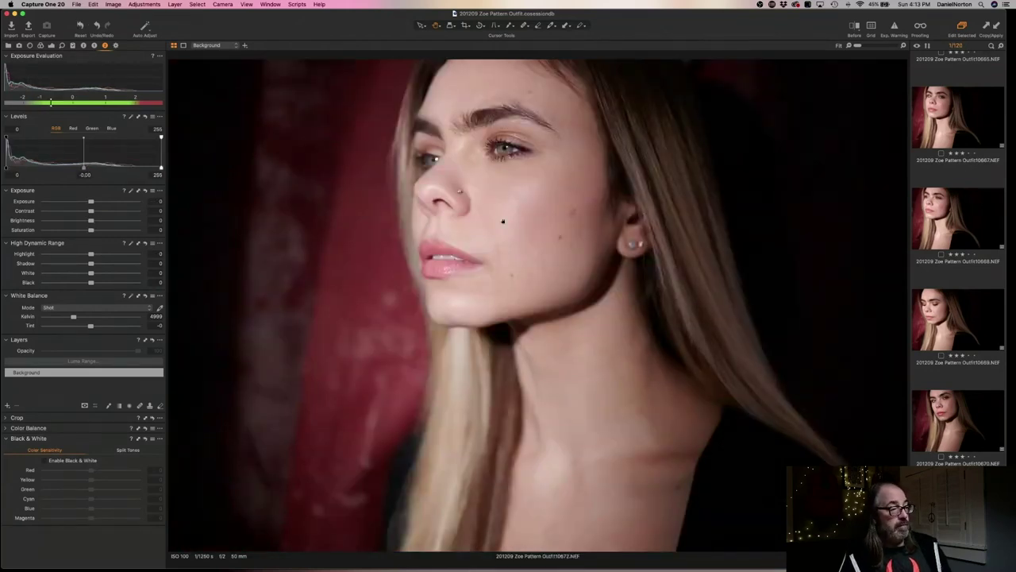
key("super+shift+v")
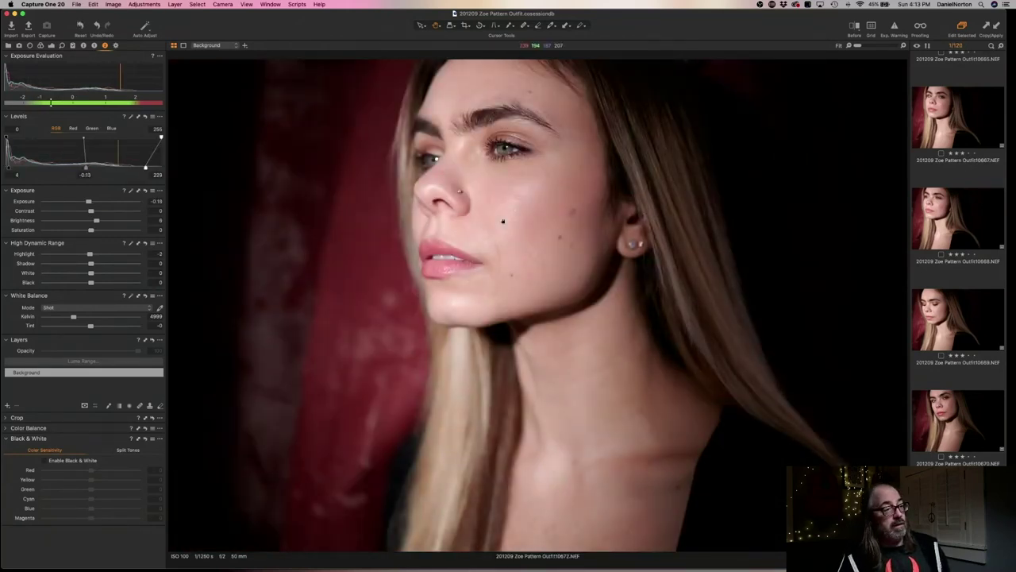
key("Down")
key("Down")
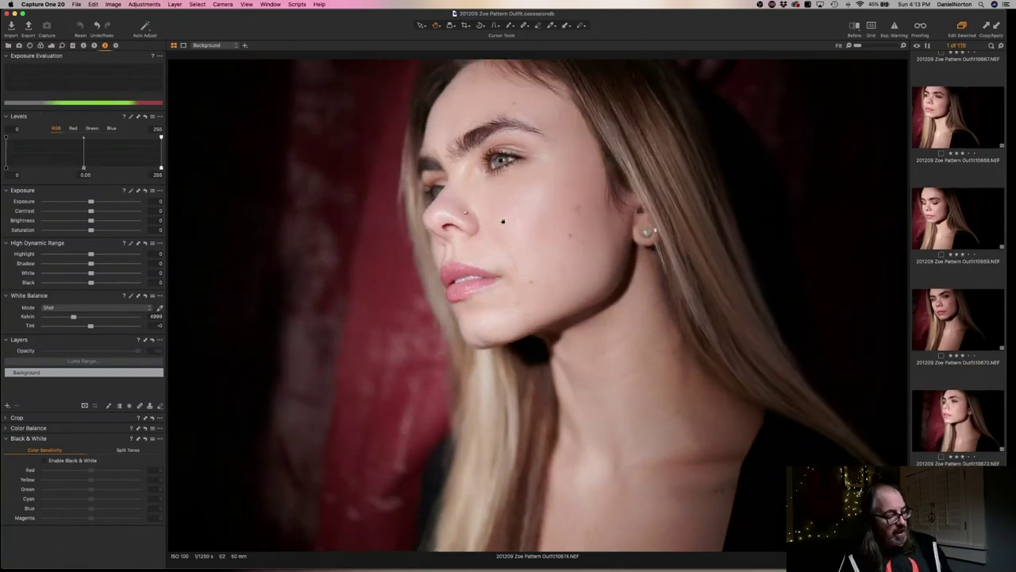
key("super+shift+v")
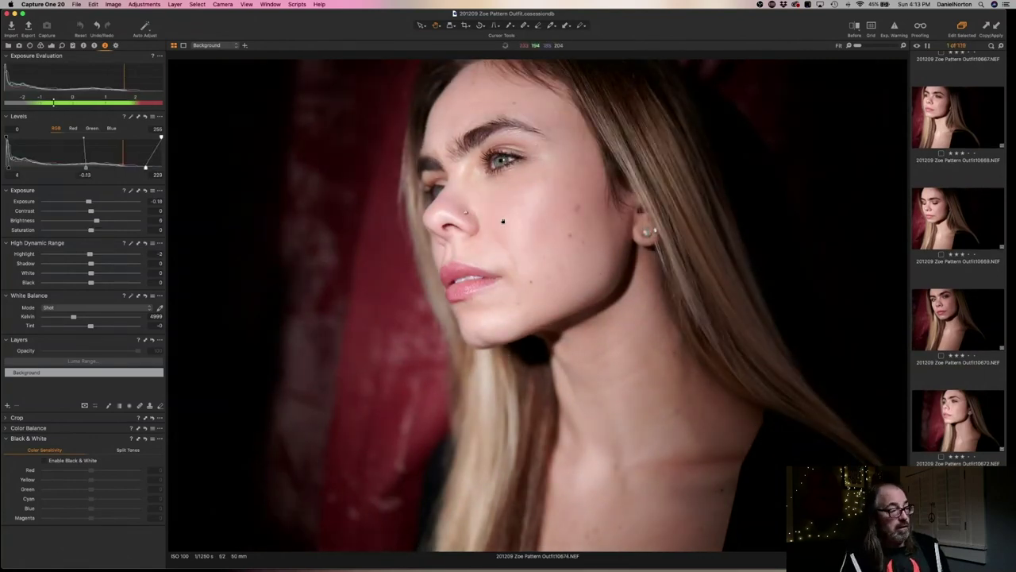
Apply the matching adjustments to portraits 10675 and 10678, and remove 10675, 10676 and 10677 from the filtered selection
key("Down")
key("super+shift+v")
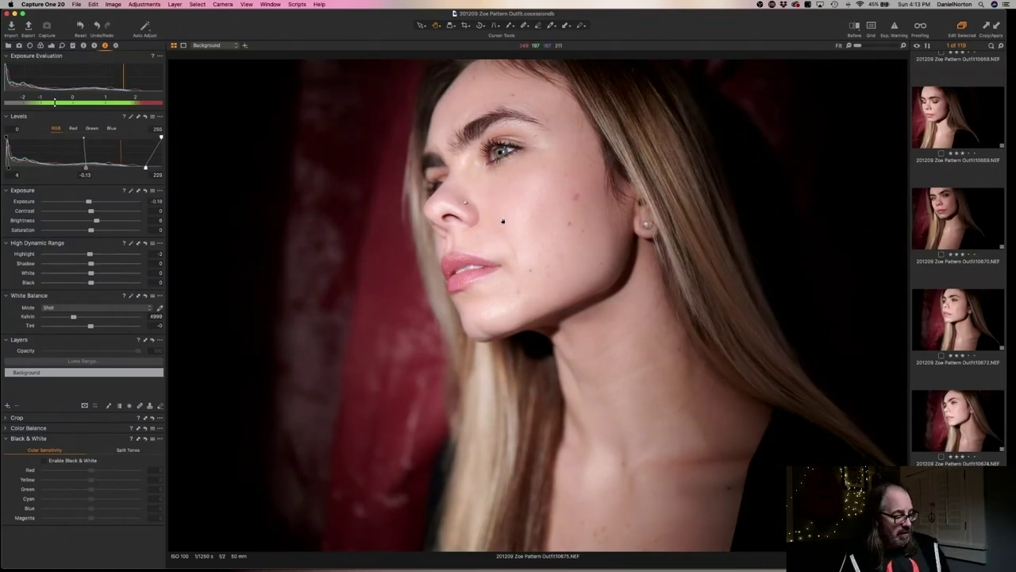
key("Down")
key("Down")
key("Down")
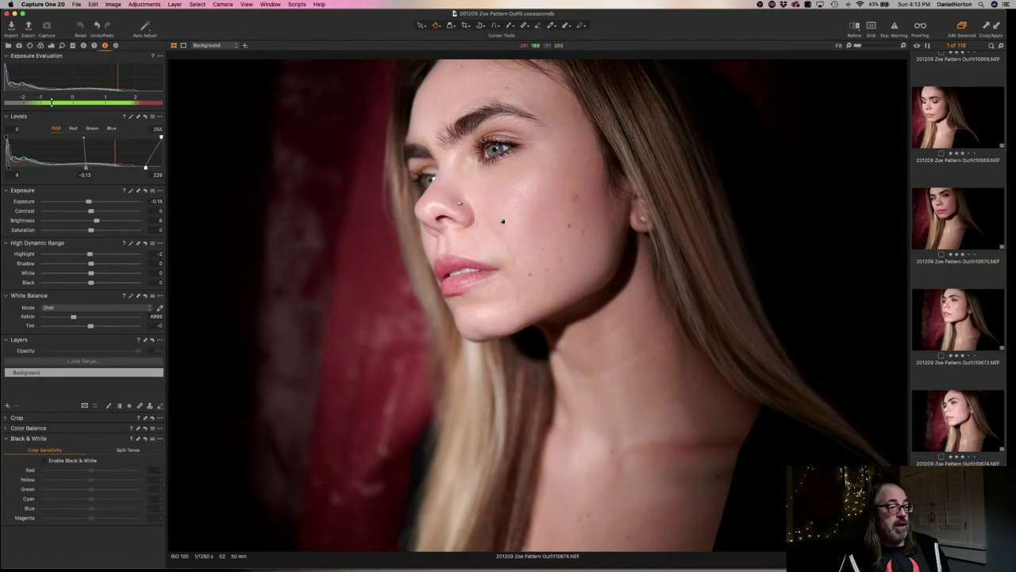
Apply the matching adjustments to portrait 10679 and raise its Exposure to 0.28
key("Down")
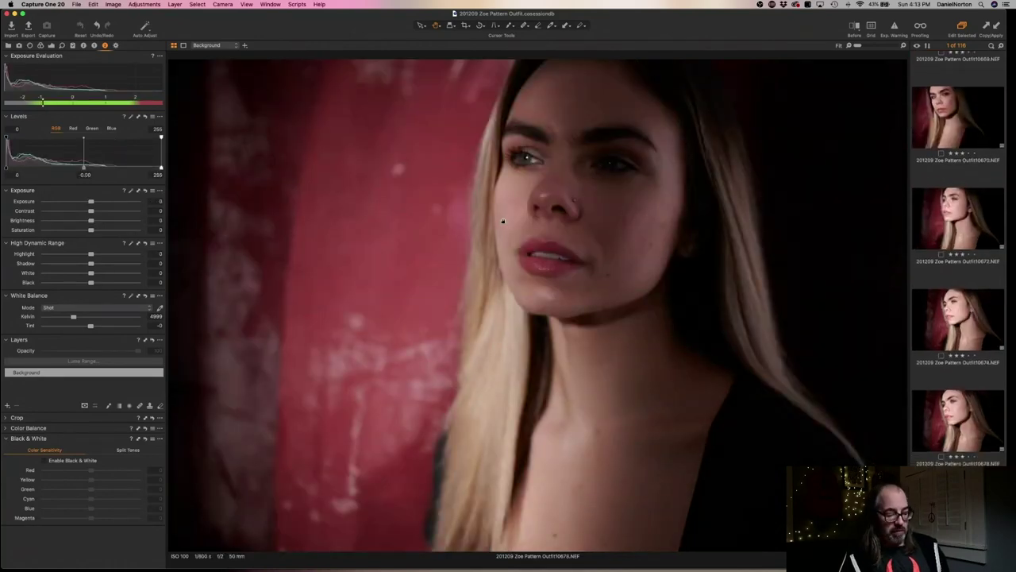
key("Down")
key("Down")
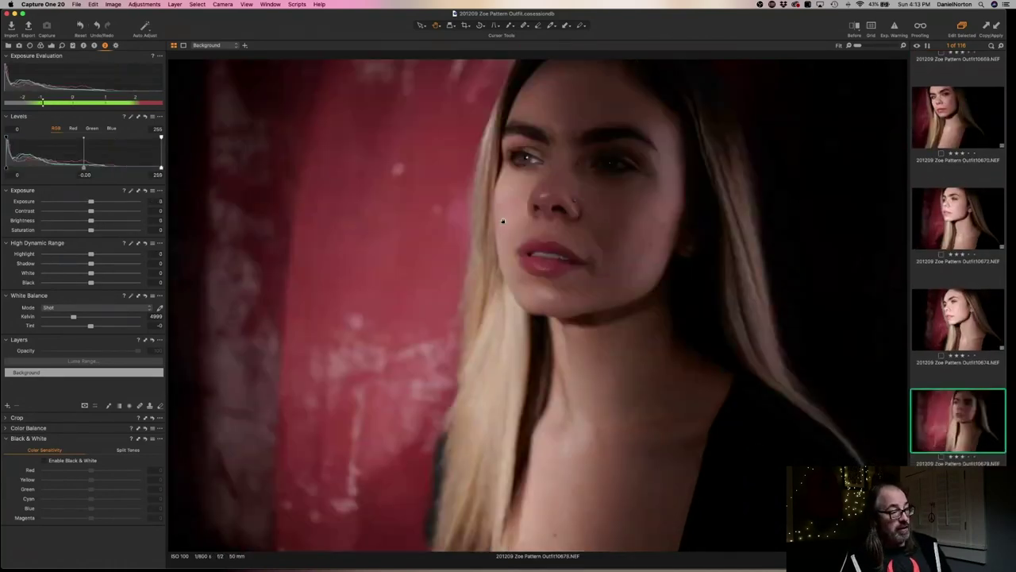
key("super+shift+a")
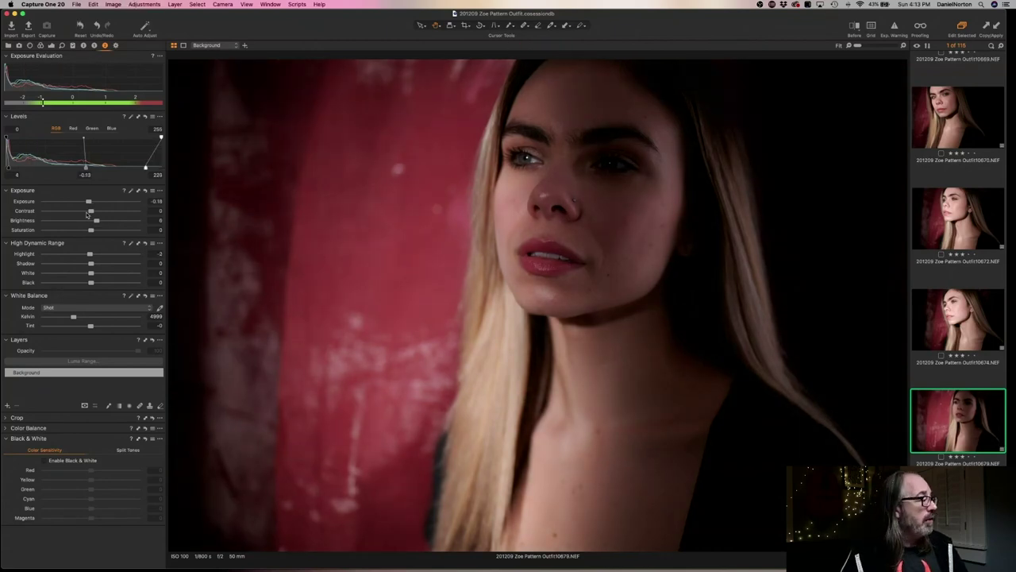
left_click_drag(89, 201, 95, 202)
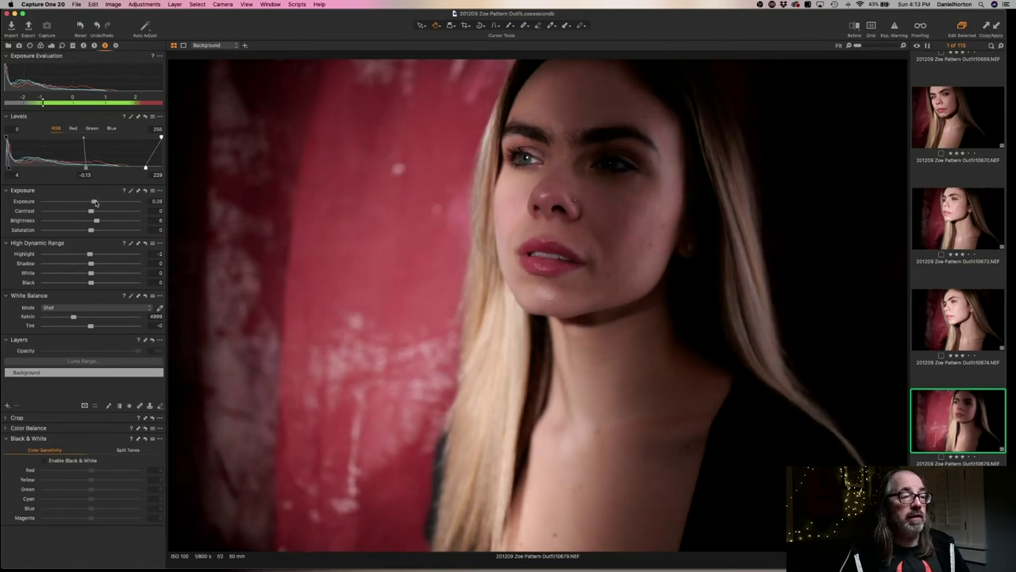
Apply the matching adjustments with Exposure -0.18 to portraits 10680 through 10683
key("Down")
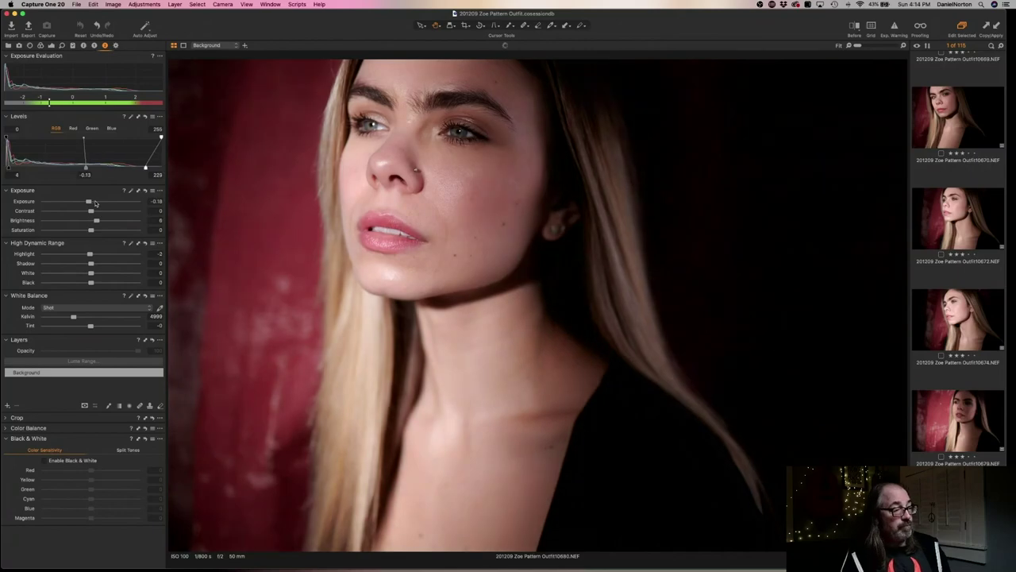
key("Down")
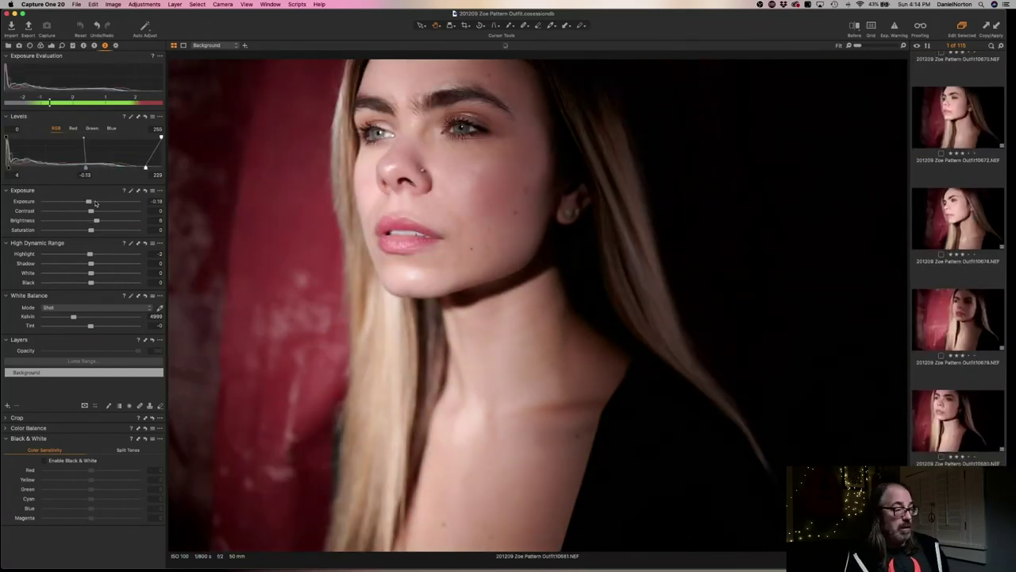
key("Down")
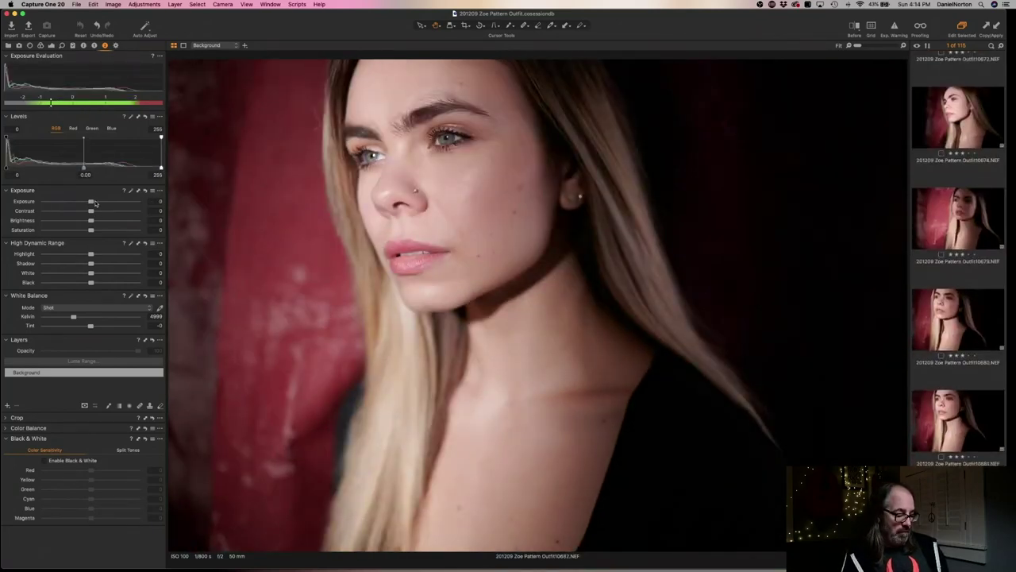
key("Down")
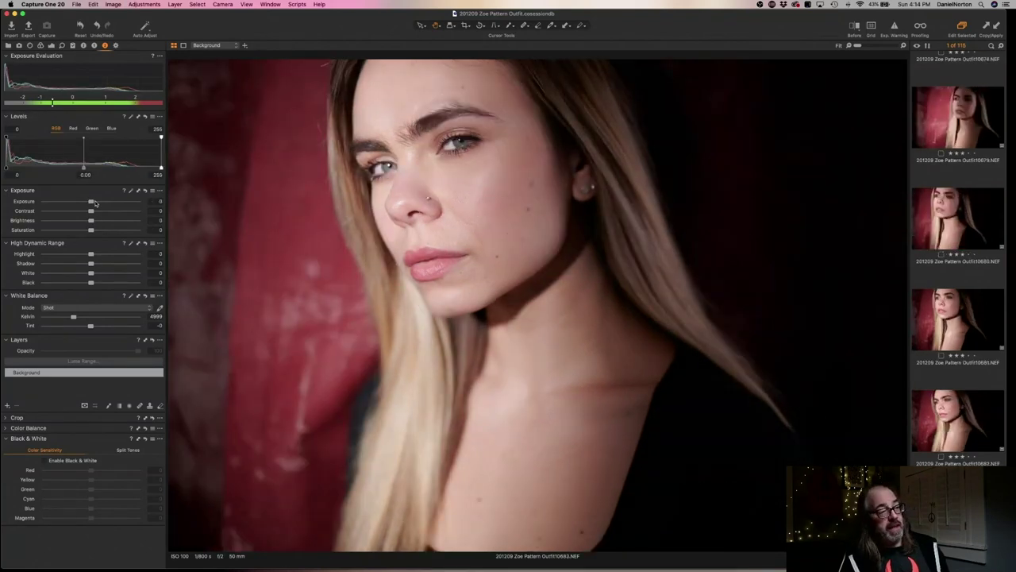
key("super+shift+a")
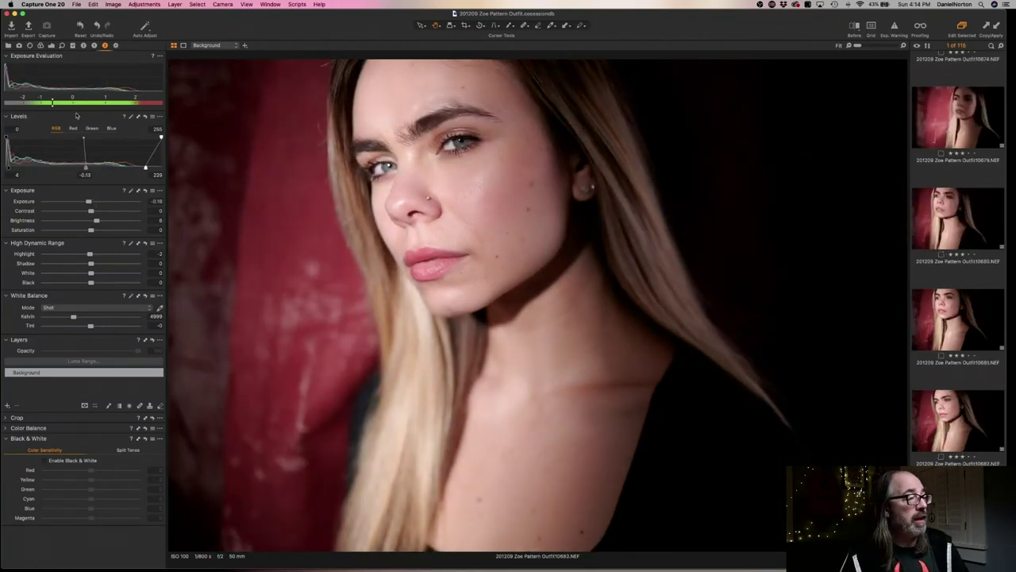
Inspect portrait 10683's eyes at 100%, and apply the matching adjustments to portraits 10684 and 10685
left_click(436, 156)
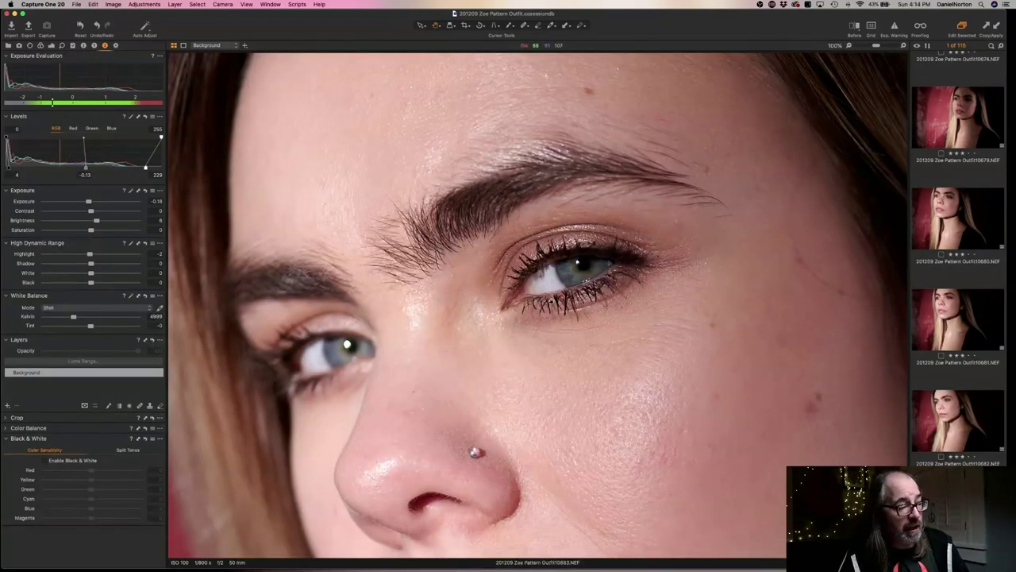
left_click(536, 181)
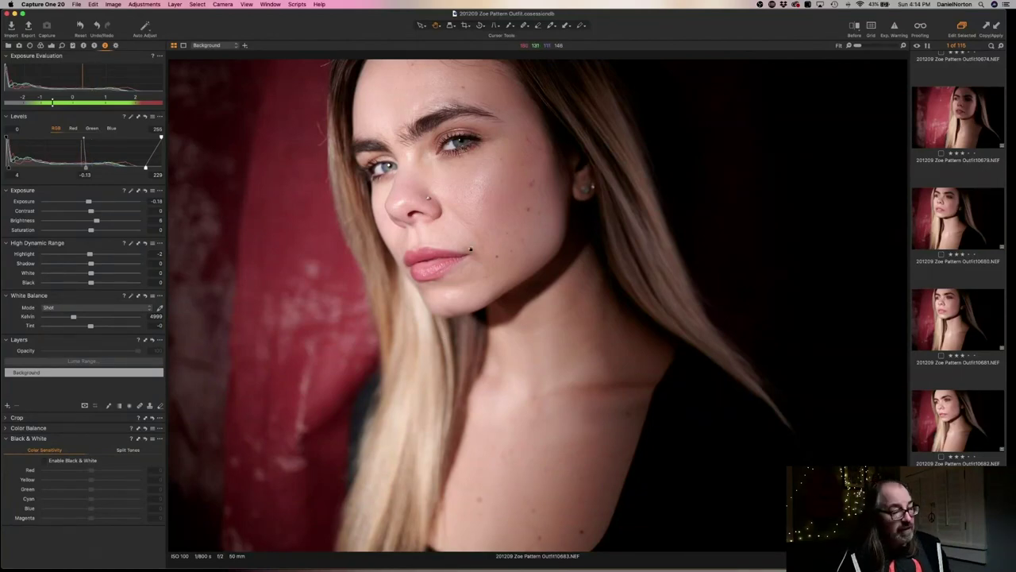
key("Down")
key("super+shift+a")
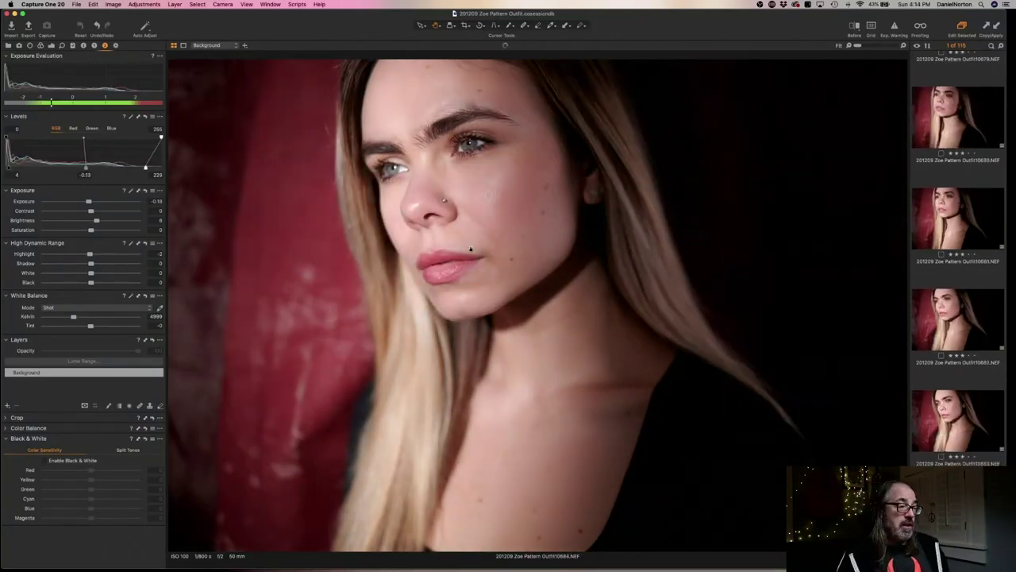
key("Down")
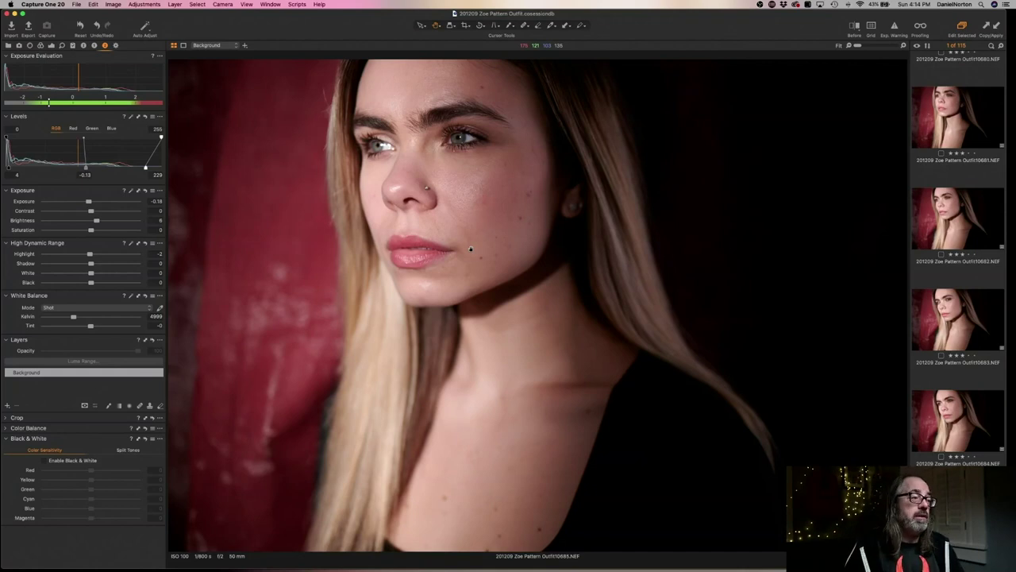
Remove portrait 10686 from the filtered selection, apply the matching adjustments to 10687 and 10688, and return to 10687
key("Right")
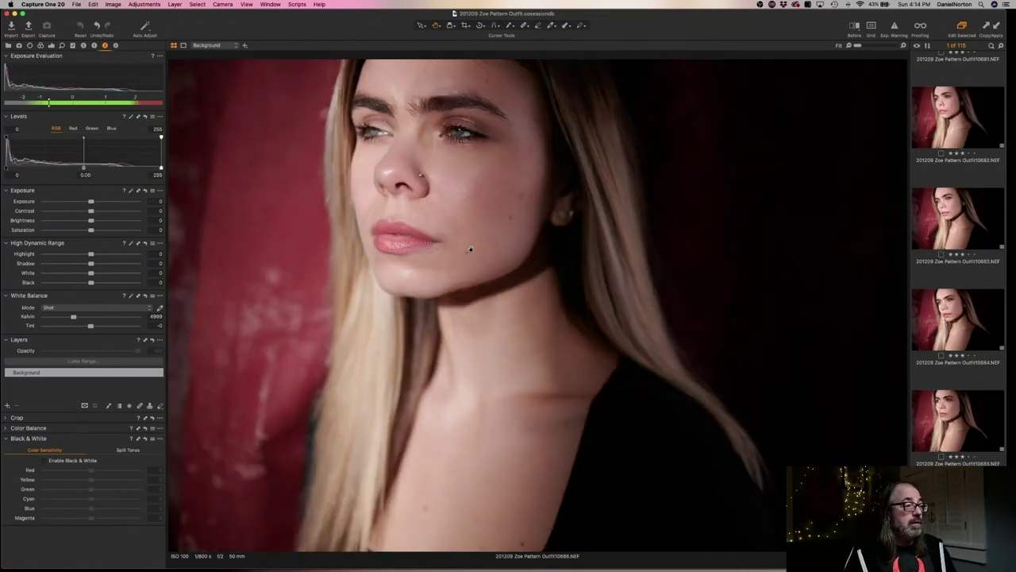
key("Right")
key("Right")
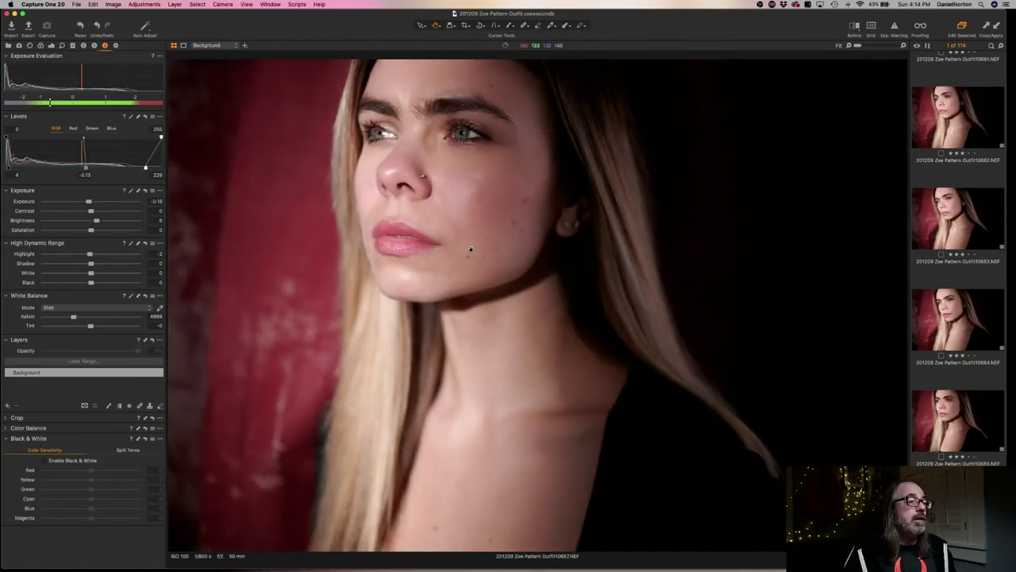
key("super+shift+a")
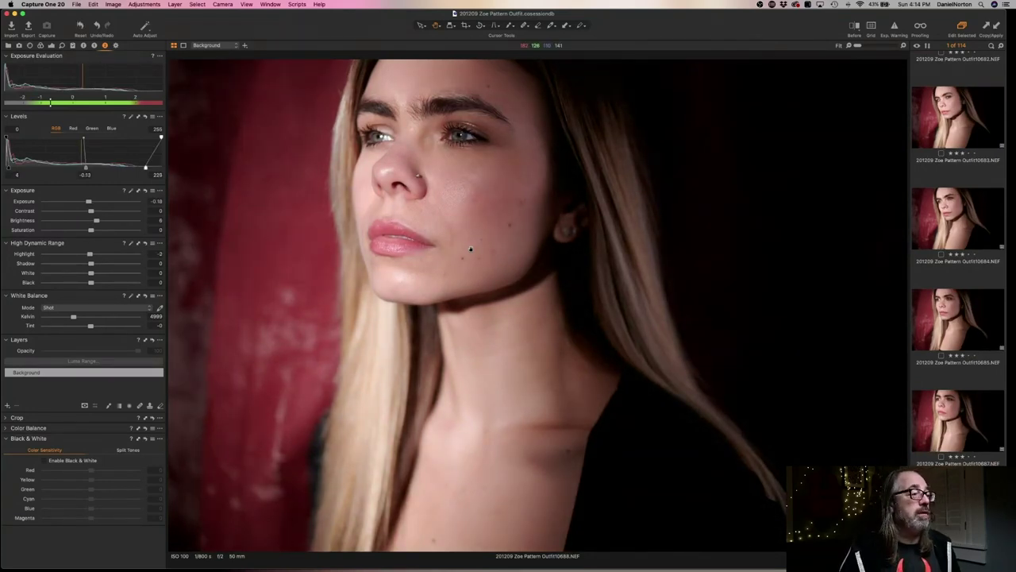
key("Up")
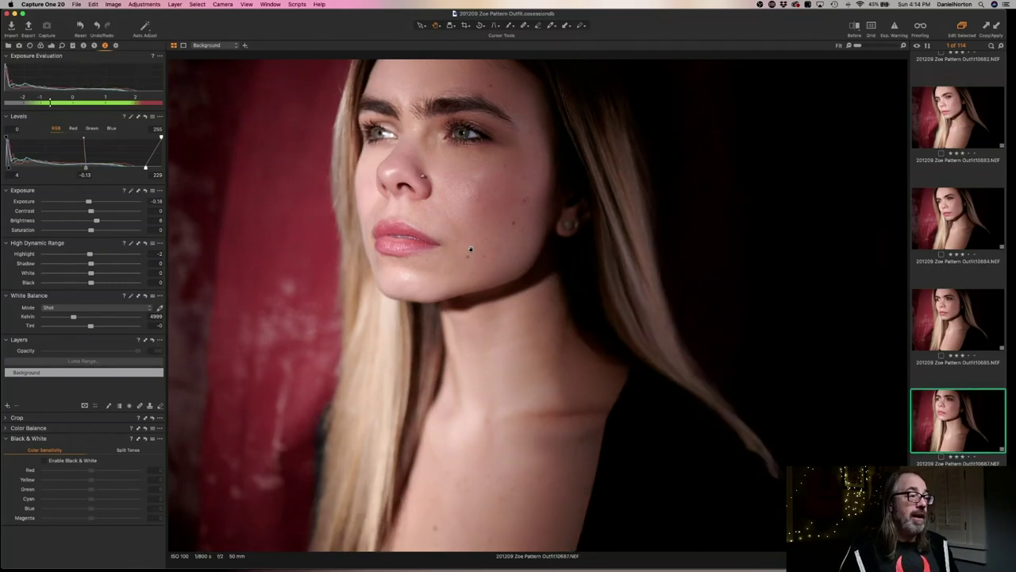
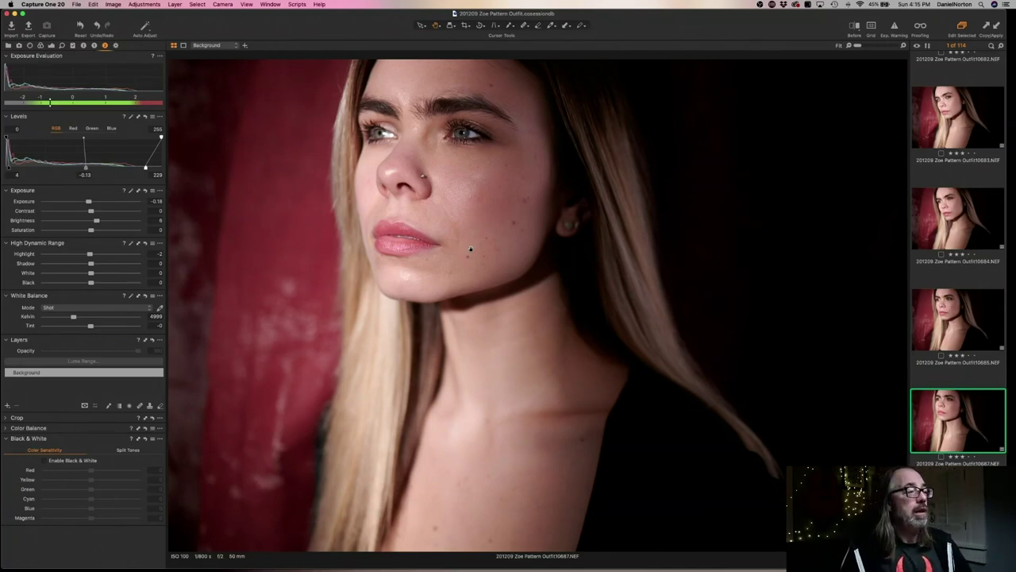
Check portrait 10687's eyes at 100%, and look back through the earlier portraits as far as 10660
left_click(462, 133)
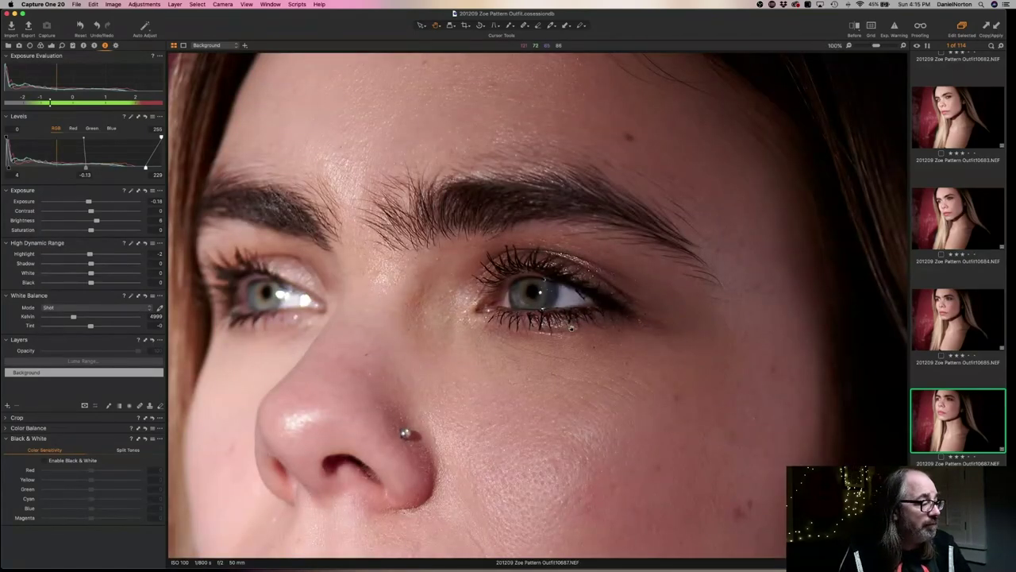
left_click(571, 327)
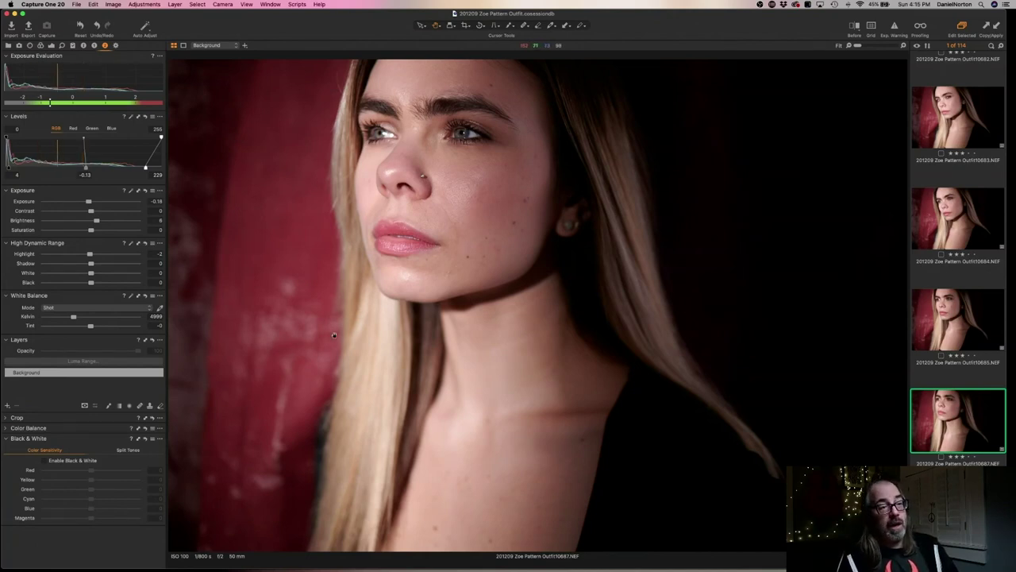
scroll(945, 270, "up", 3)
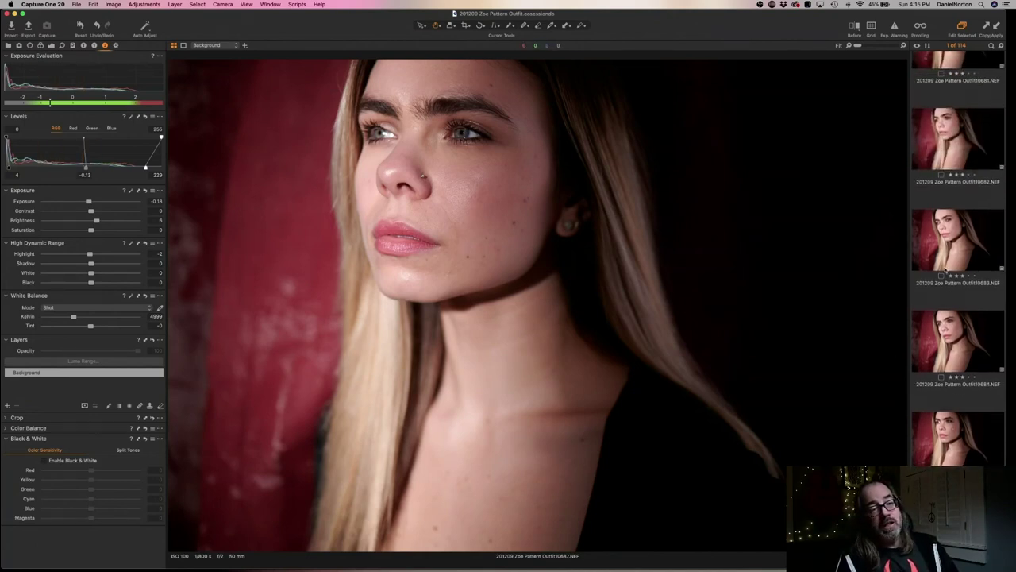
left_click(945, 270)
scroll(945, 286, "up", 6)
scroll(946, 294, "up", 2)
left_click(946, 295)
scroll(948, 298, "up", 2)
left_click(945, 278)
scroll(946, 278, "up", 4)
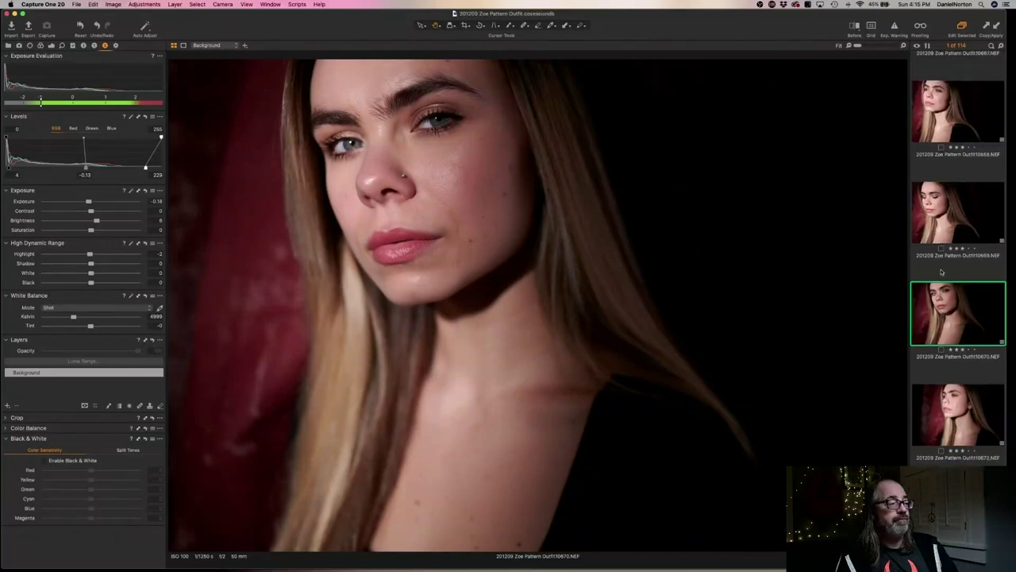
left_click(949, 236)
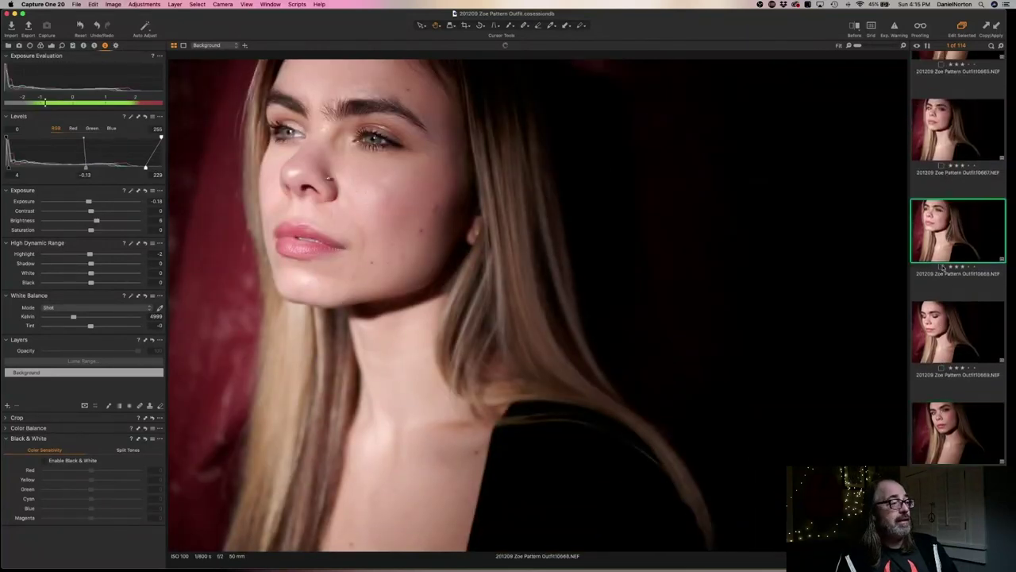
scroll(944, 273, "up", 5)
left_click(949, 290)
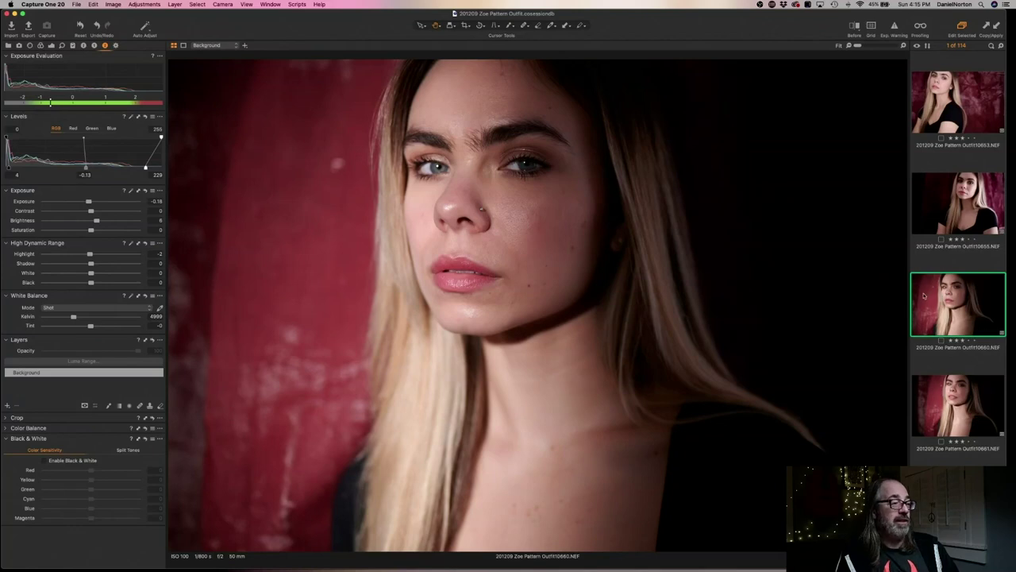
Remove portraits 10655, 10653 and 10651 from the filtered selection
left_click(943, 219)
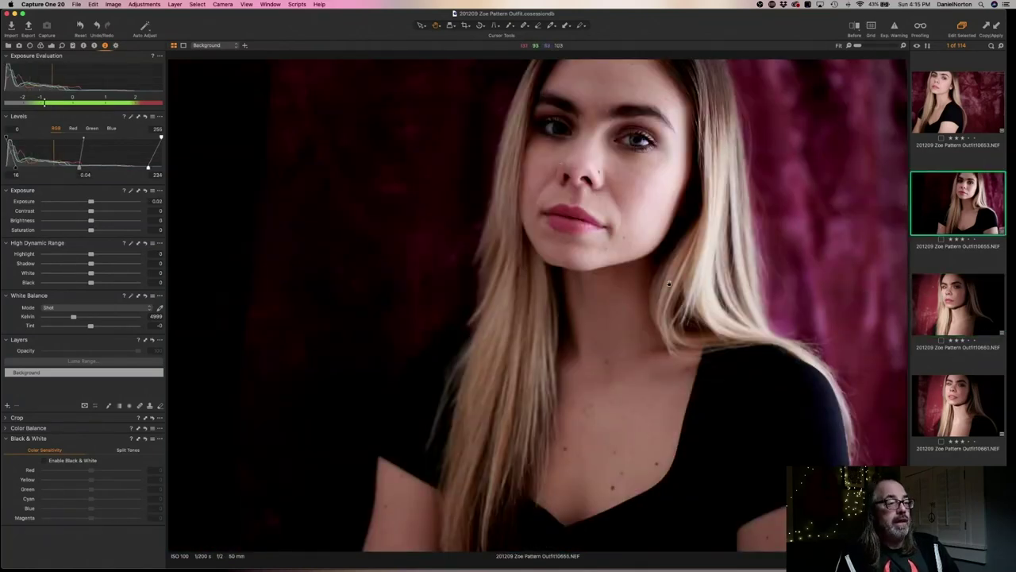
key("Delete")
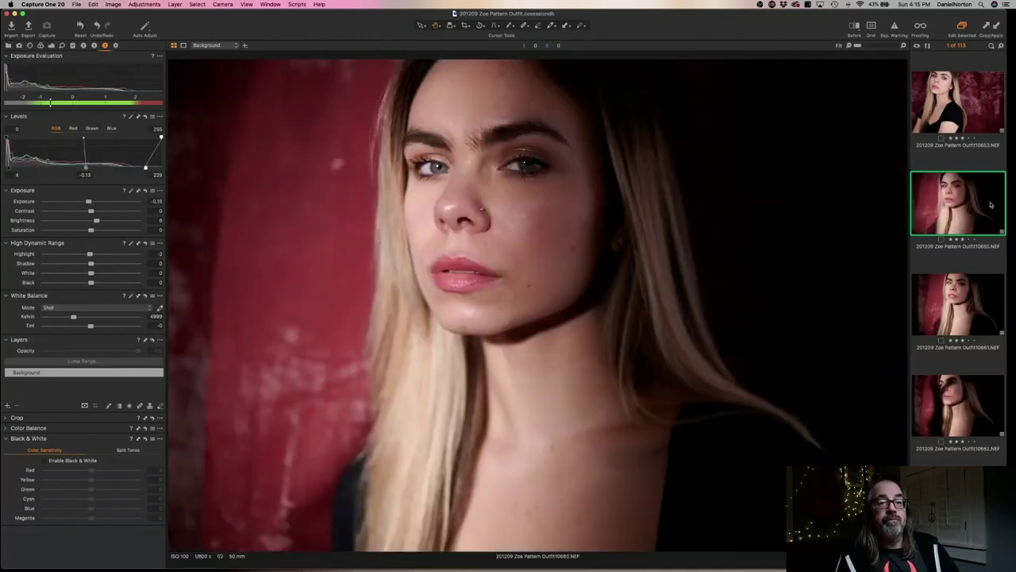
key("Up")
scroll(960, 238, "up", 3)
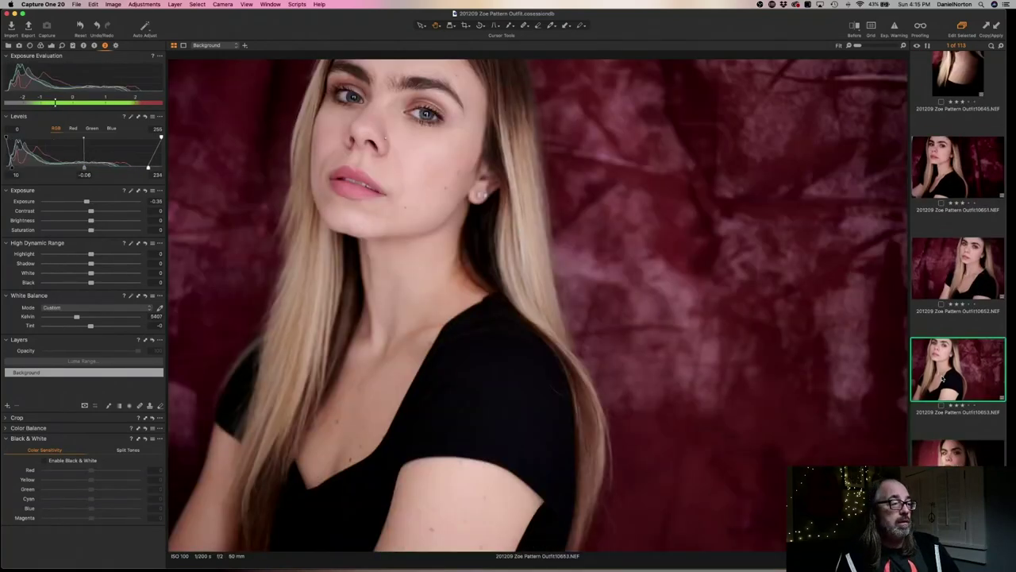
key("Delete")
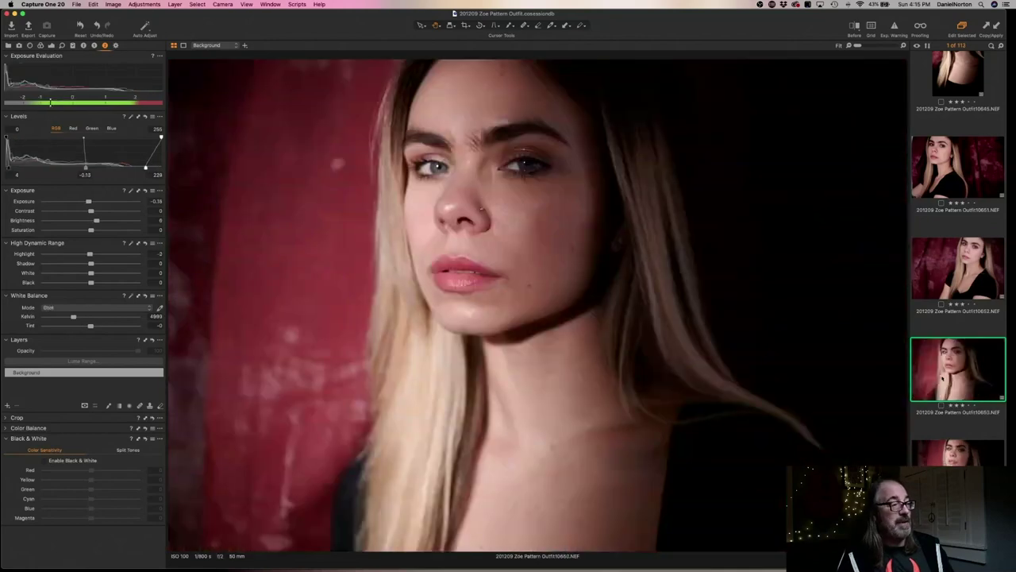
left_click(956, 282)
key("Up")
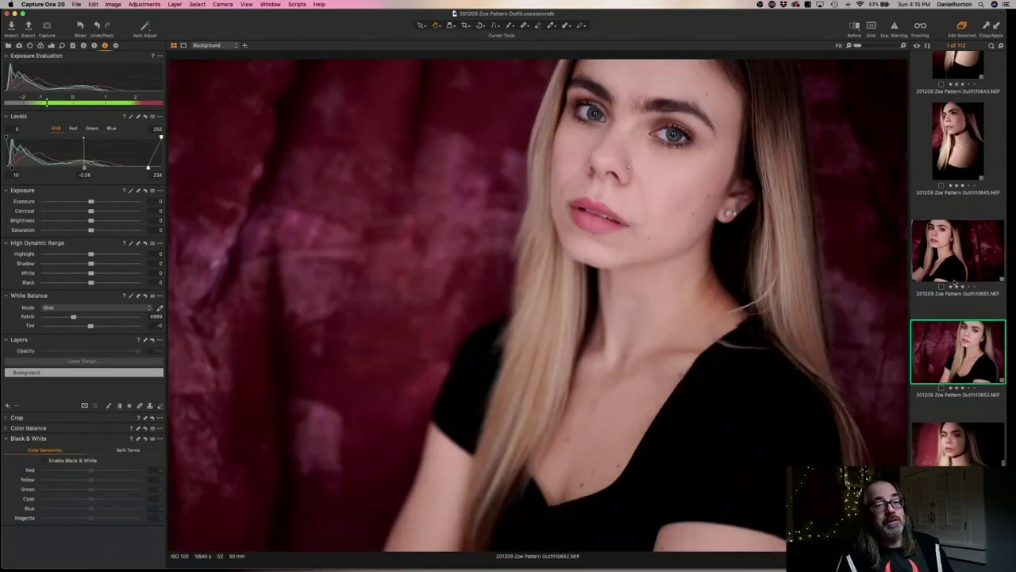
key("Delete")
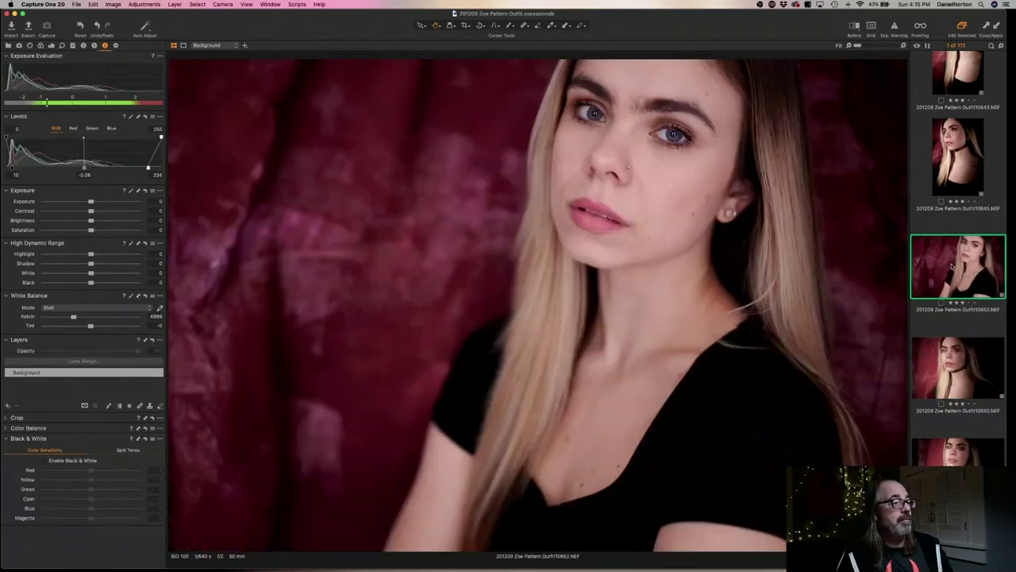
Review the portraits from 10645 back to 10638, comparing 10642 with 10638
key("Up")
key("Up")
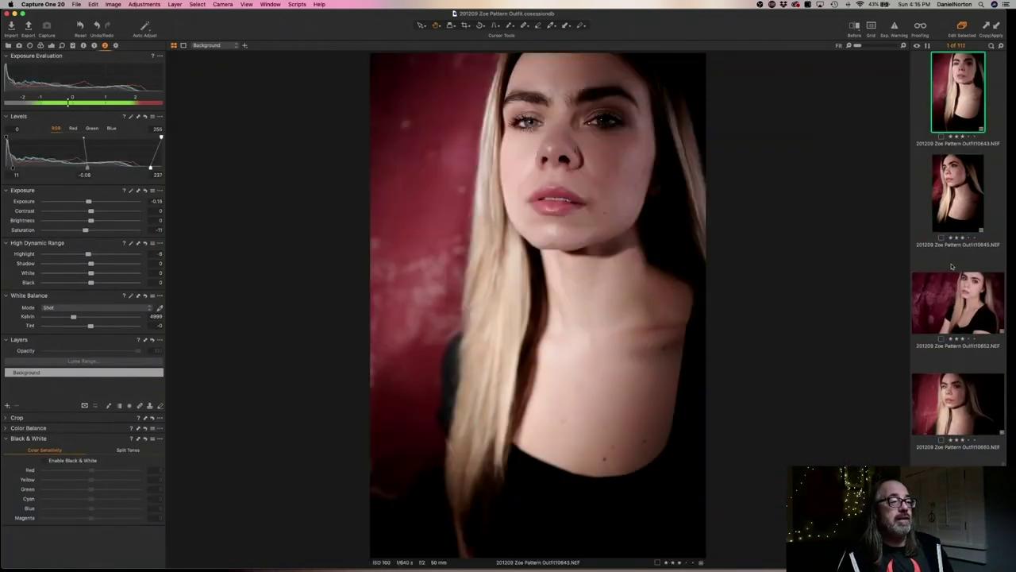
key("Up")
key("Up")
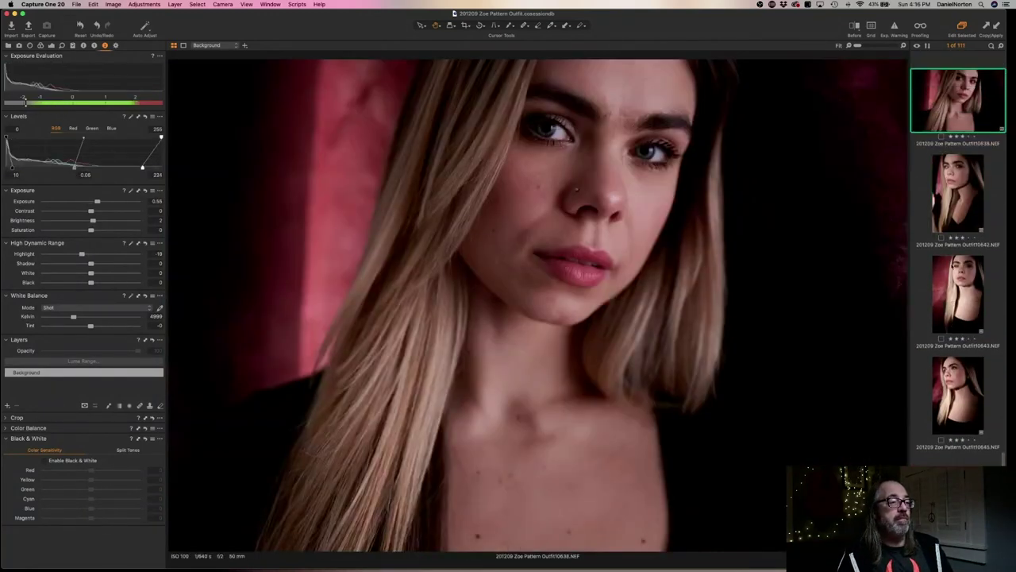
key("Down")
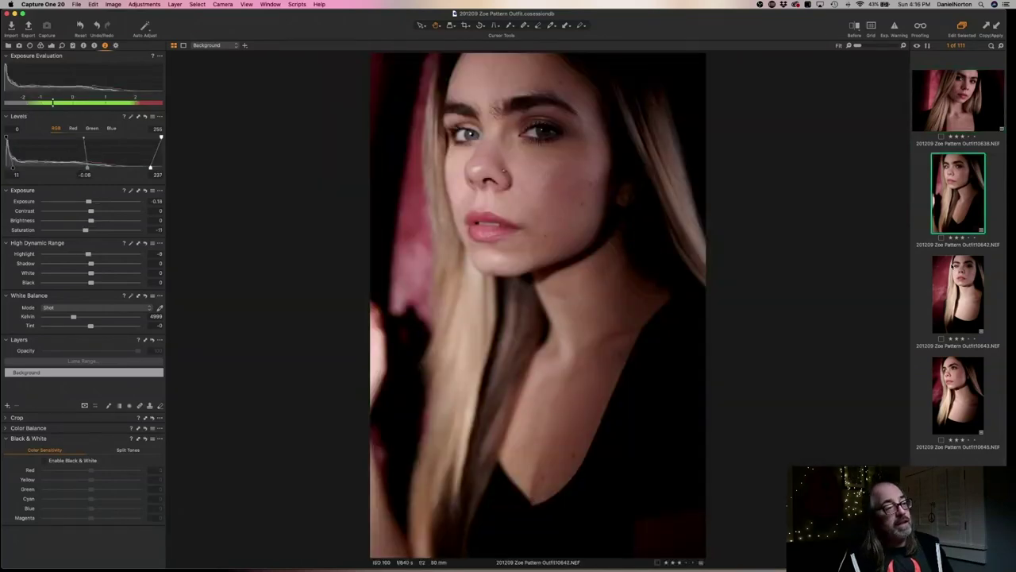
key("Up")
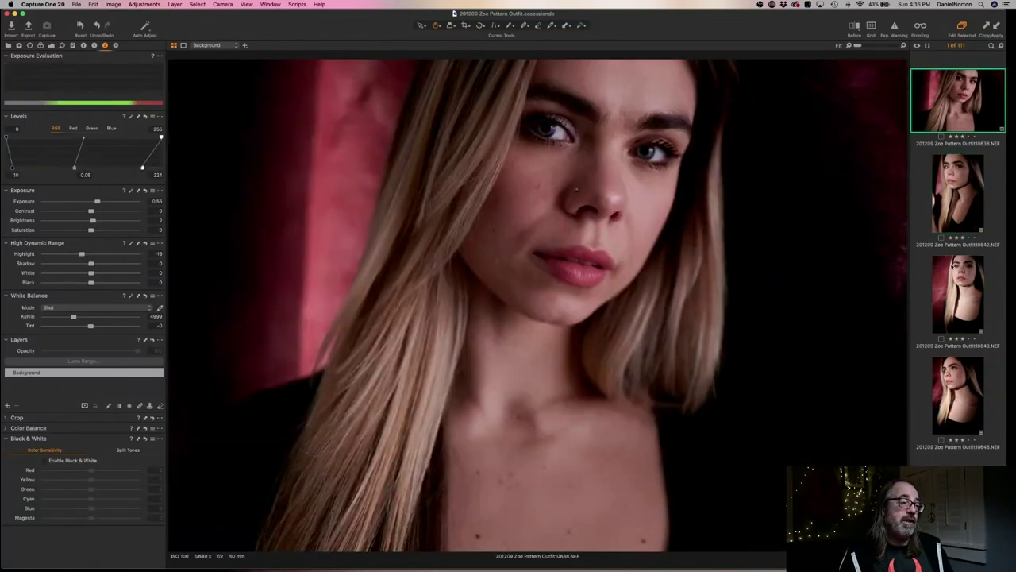
Review the portraits from 10634 back to 10611, and view 10614 and 10622 again
key("Up")
key("Up")
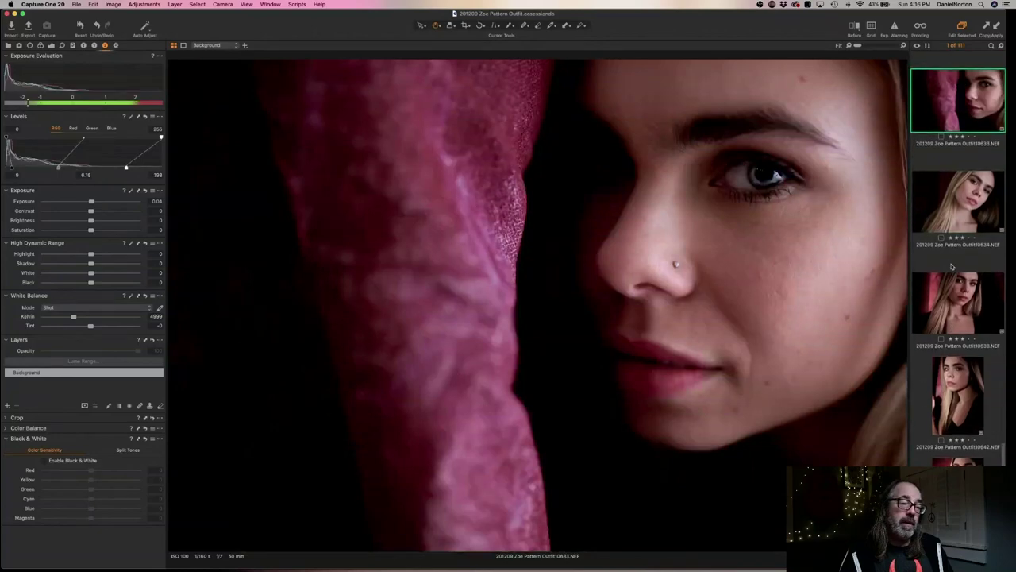
key("Up")
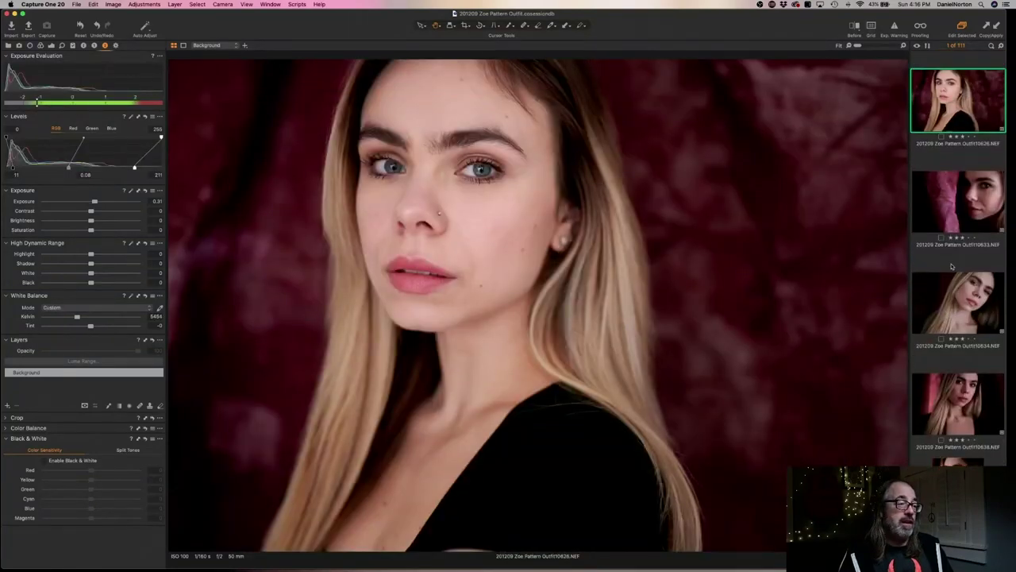
key("Down")
key("Up")
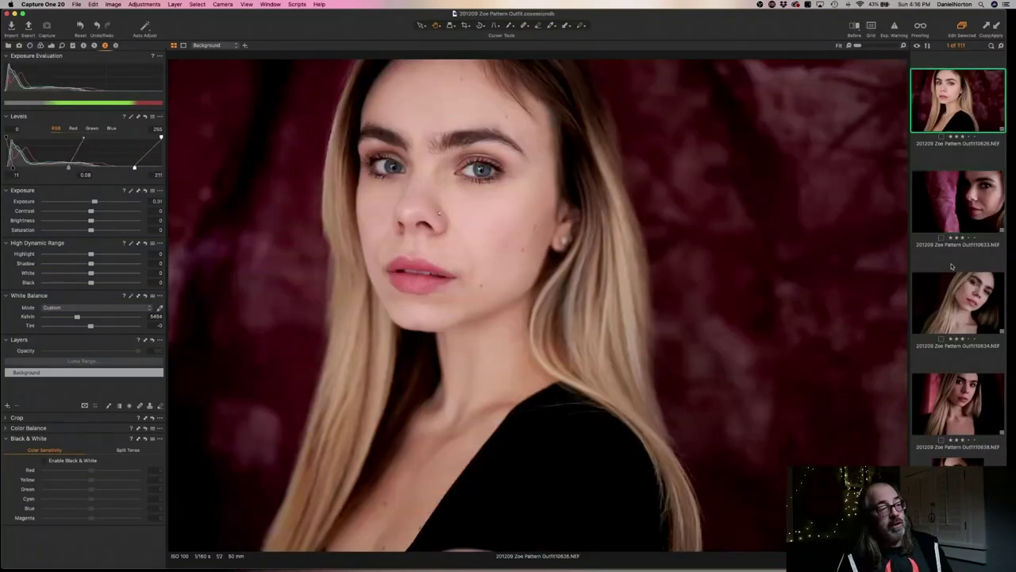
key("Up")
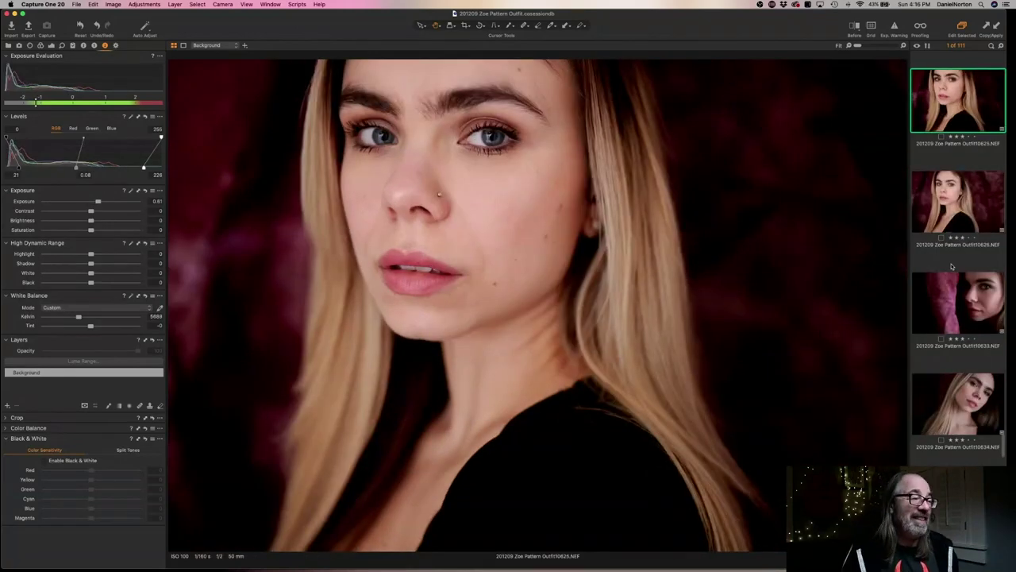
key("Up")
key("Up")
key("Up")
key("Up")
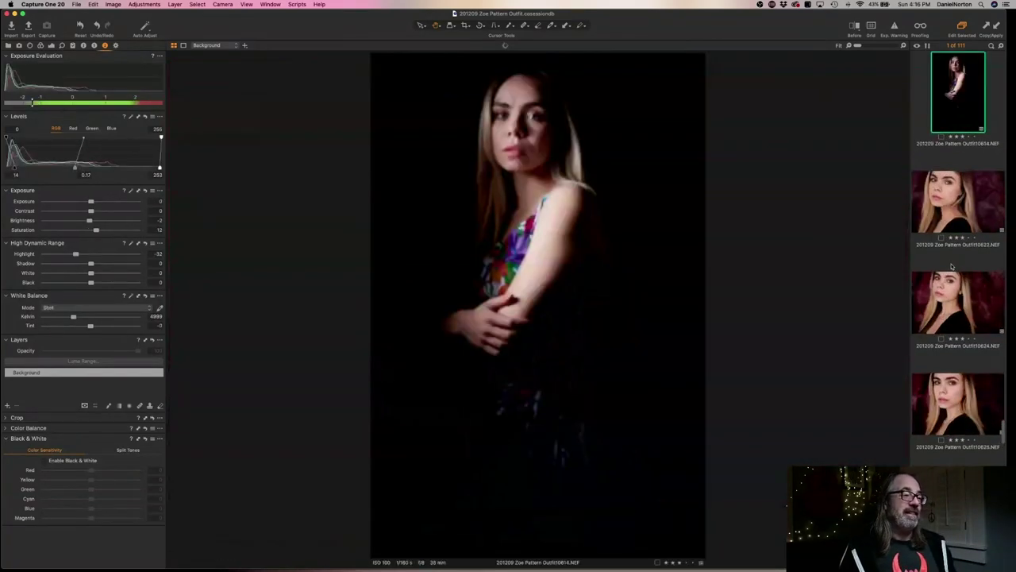
key("Down")
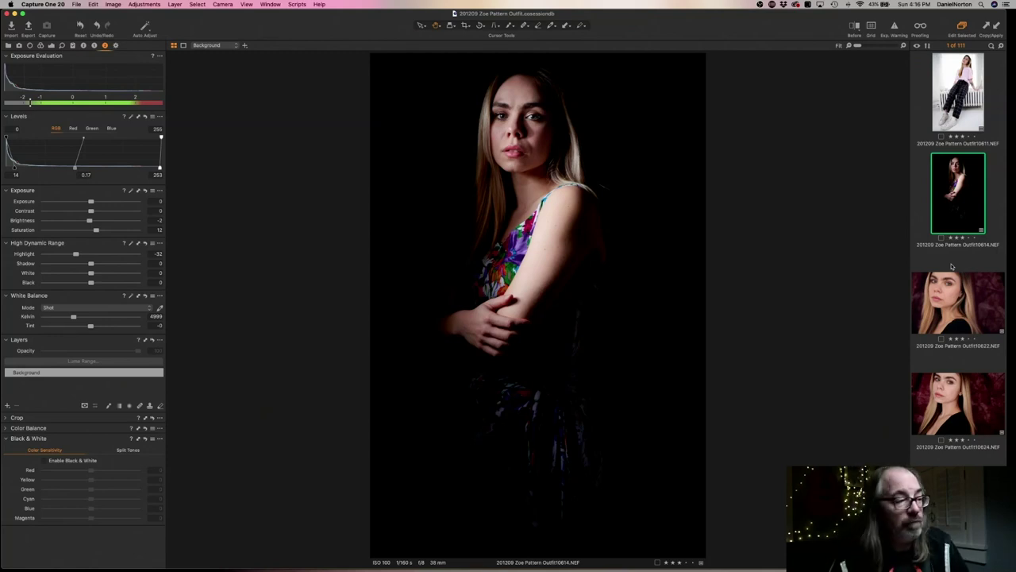
left_click(978, 315)
Select all the filtered photos starting from 10507, rate them four stars, and clear the selection
scroll(973, 306, "down", 5)
scroll(969, 295, "up", 20)
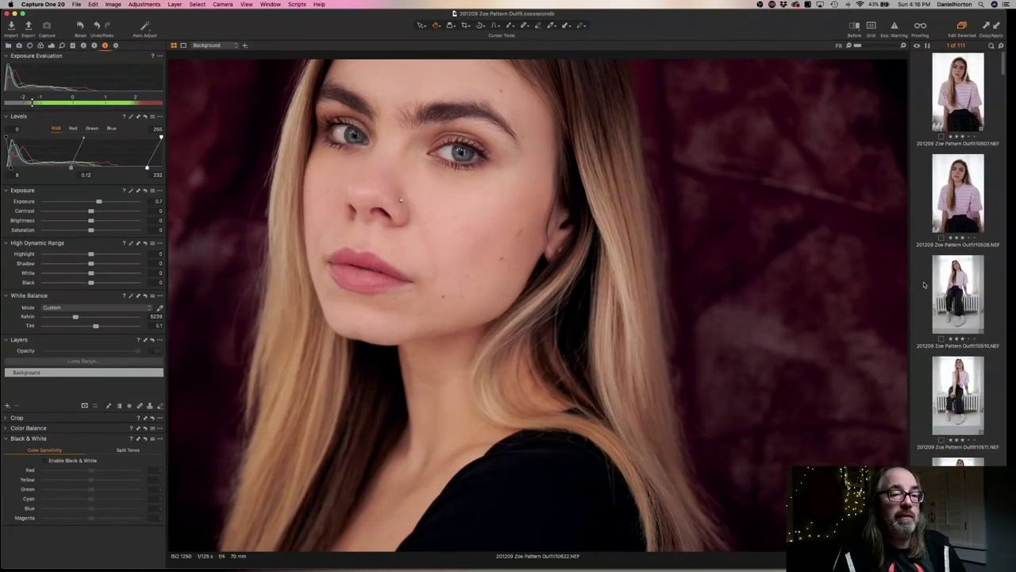
left_click(960, 104)
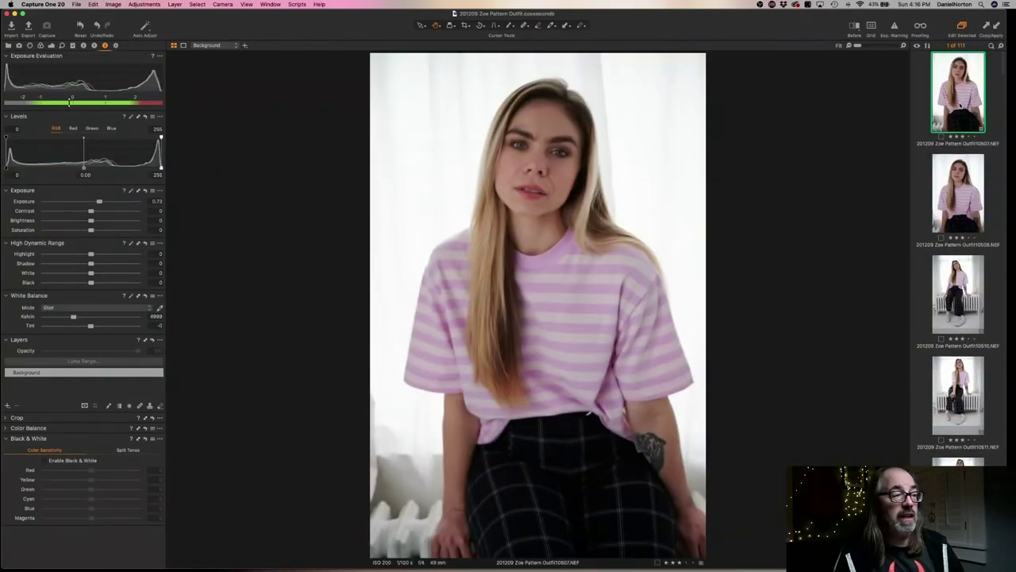
key("super+a")
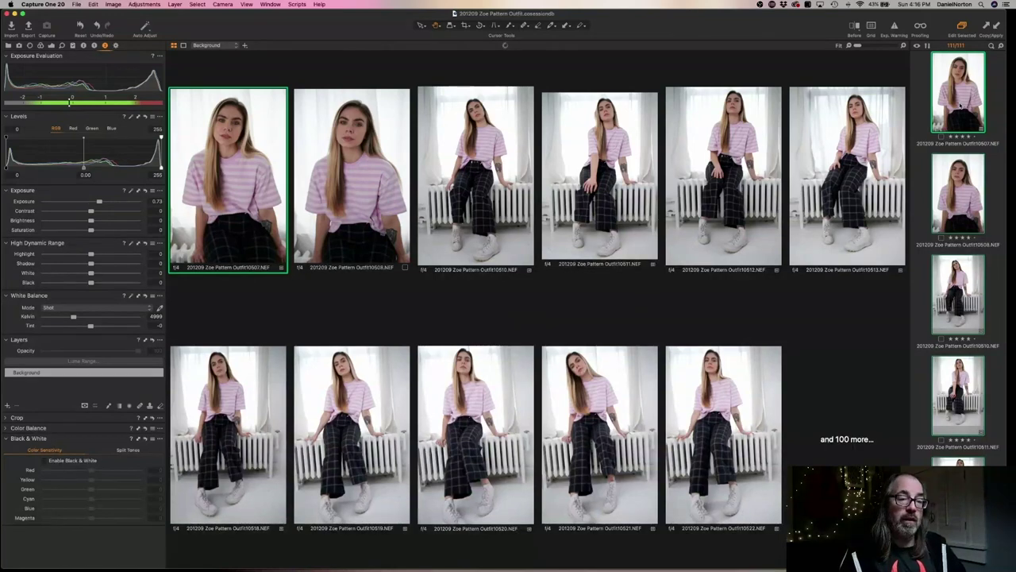
left_click(921, 208)
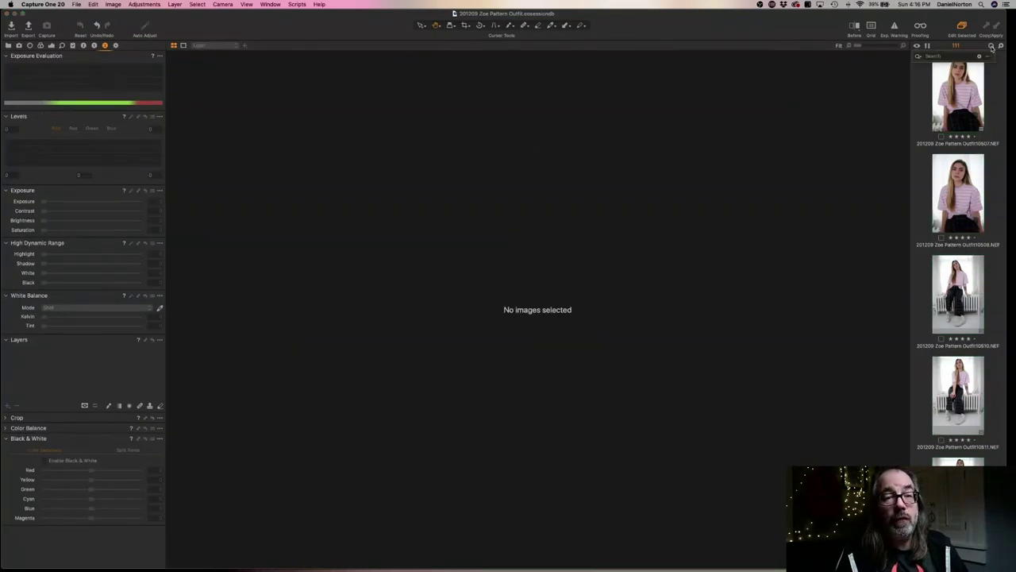
Filter the photos to three stars or higher and open portrait 10507
left_click(919, 57)
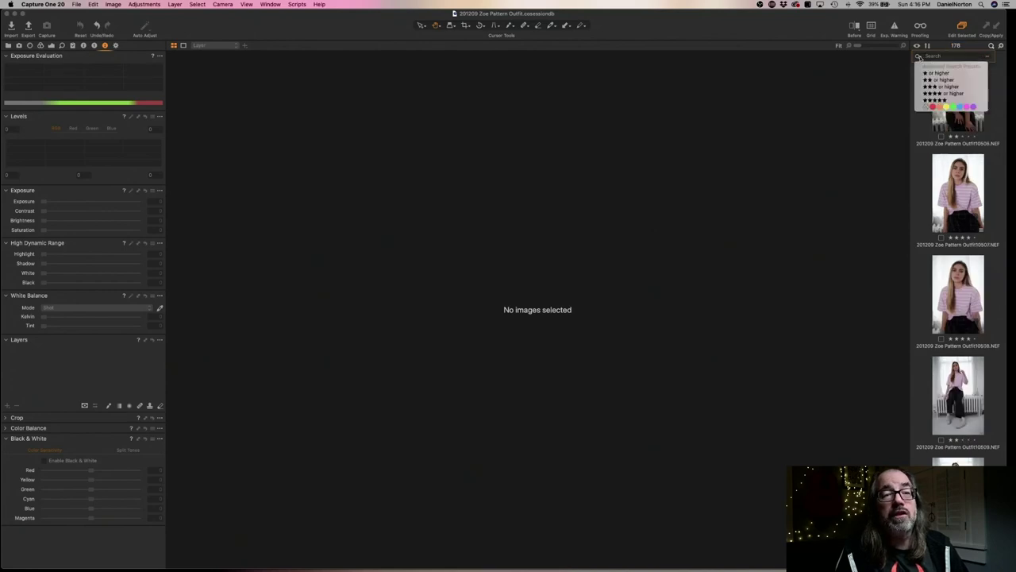
left_click(934, 87)
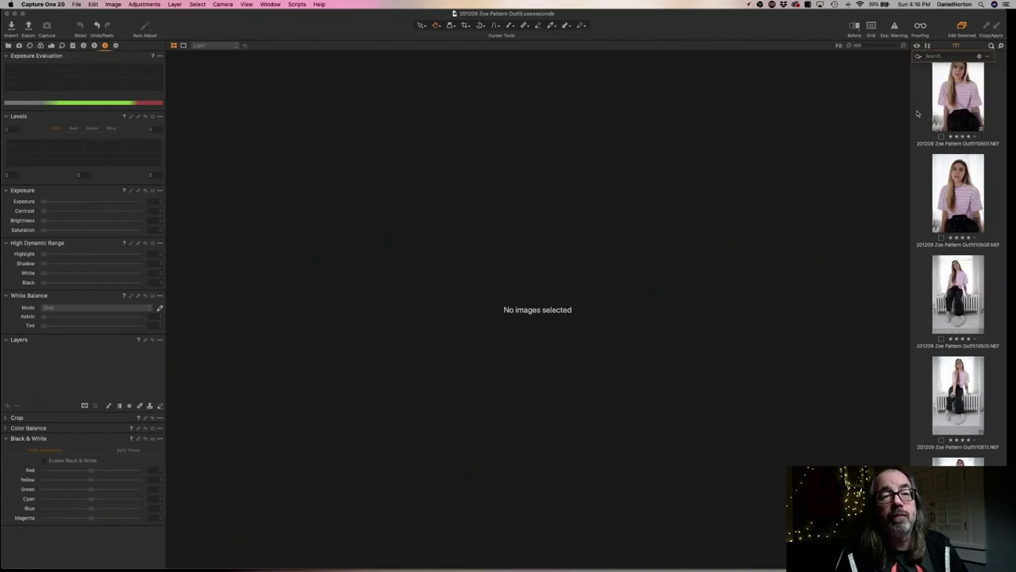
left_click(952, 113)
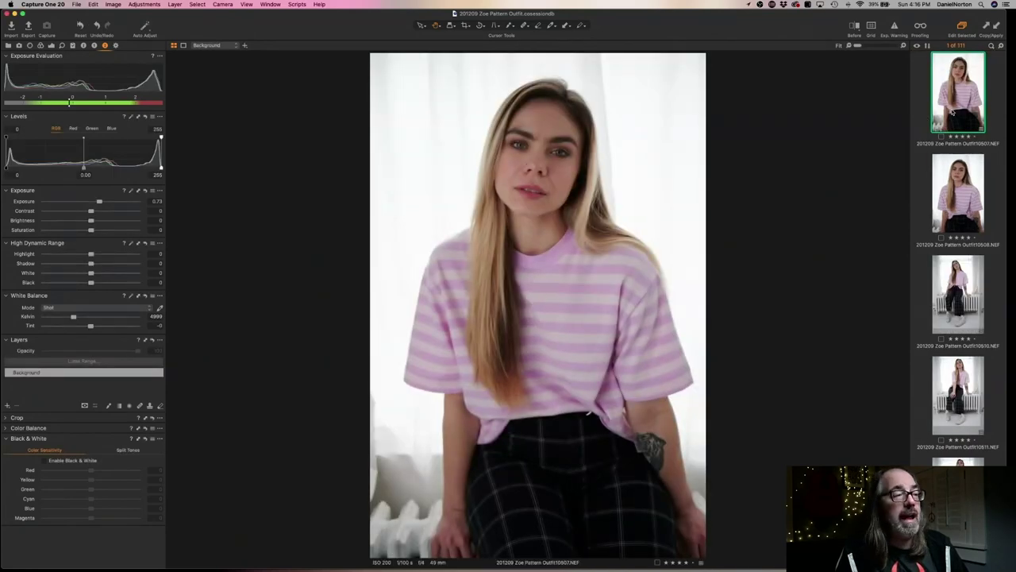
Compare the exposure of photos 10508 and 10510 with 10507, and return to 10507
key("Down")
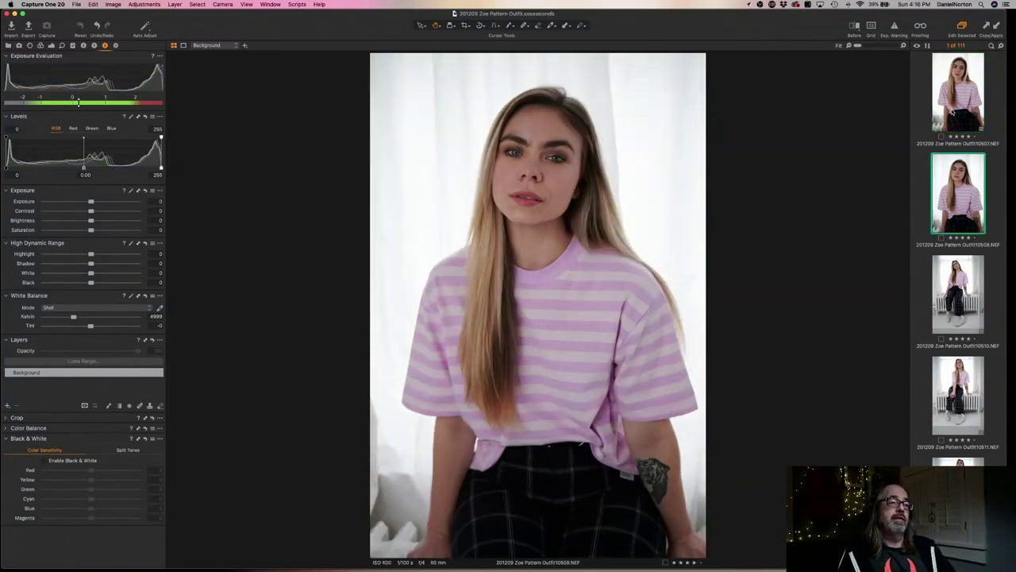
key("Down")
key("Down")
key("Down")
key("Down")
key("Down")
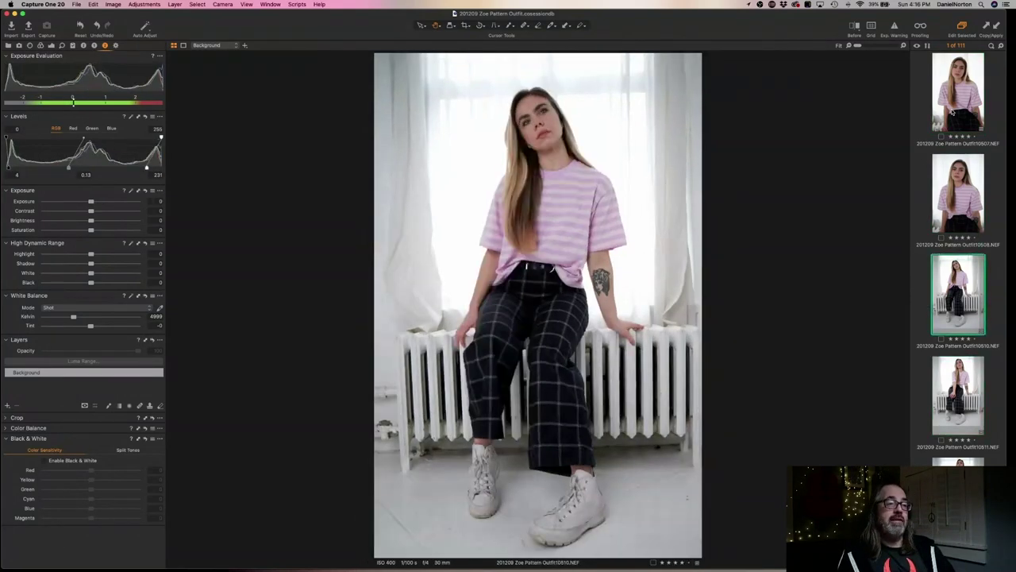
key("Up")
key("Up")
key("Up")
key("Up")
key("Up")
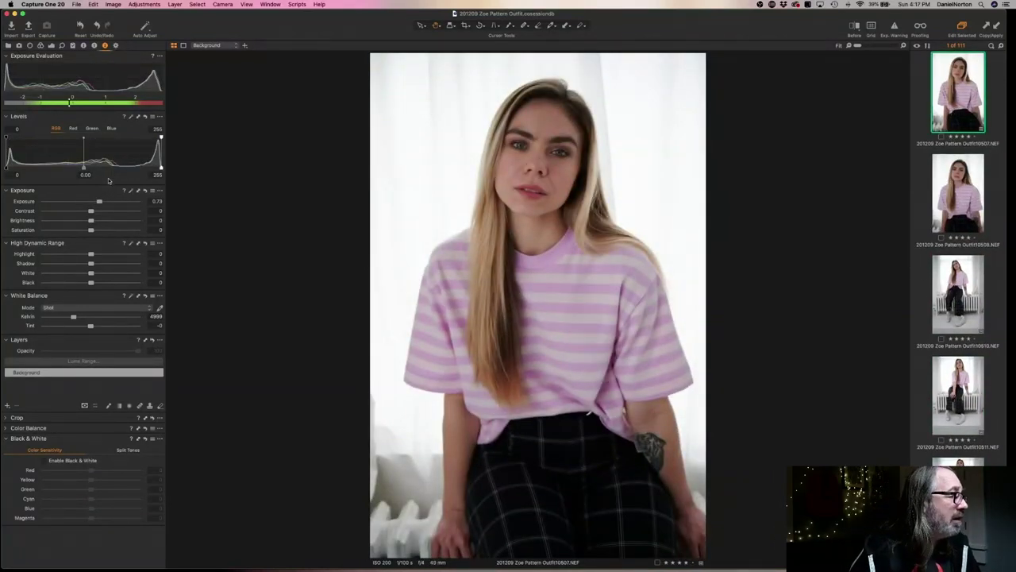
Lower the Levels highlight point and raise the Exposure slightly on 10507, compare with 10510, and open 10508
left_click_drag(161, 171, 156, 168)
left_click_drag(98, 201, 102, 203)
key("Down")
key("Down")
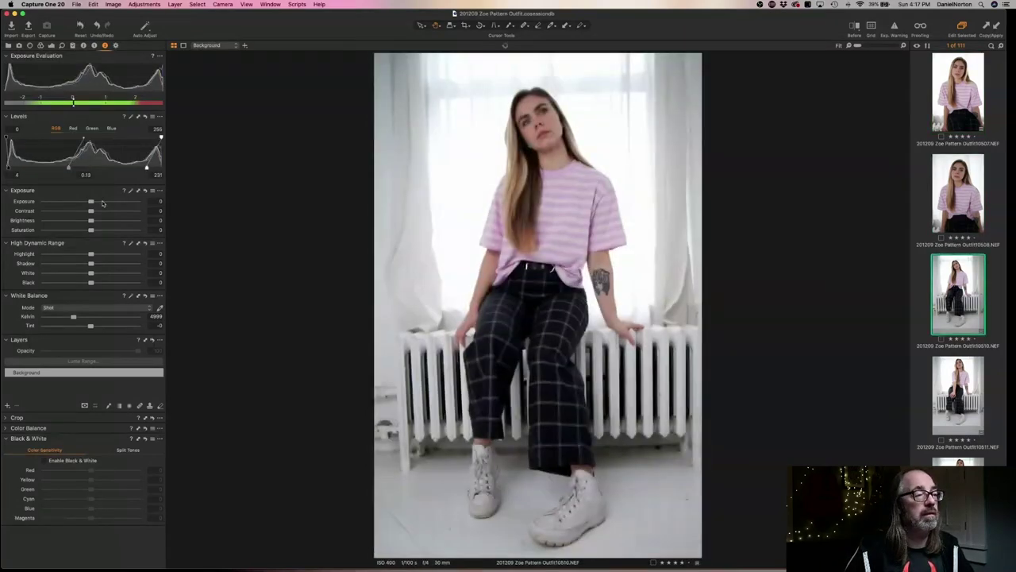
key("Up")
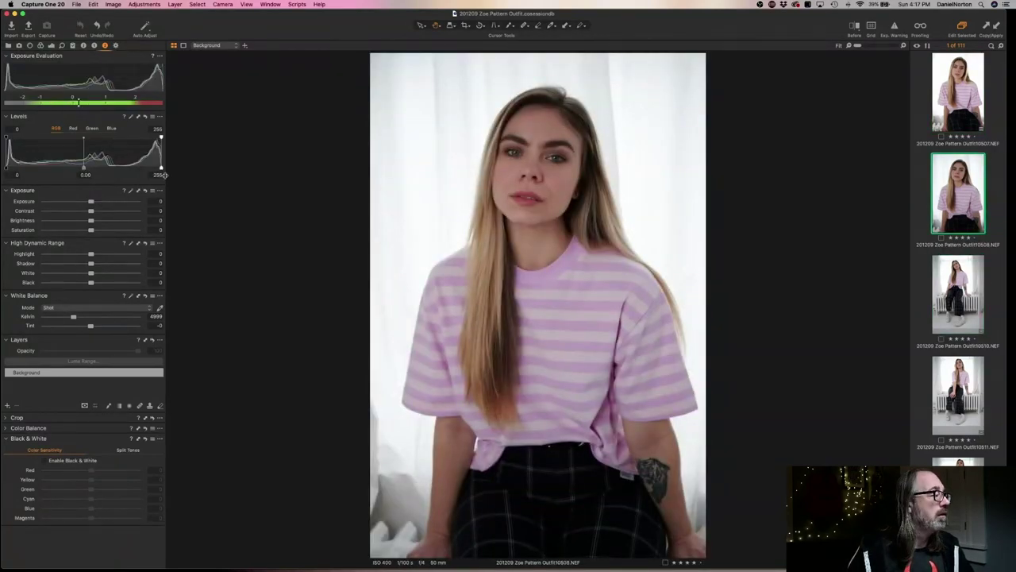
Lower the Levels highlight point to 239 and raise the Exposure to 0.24 on photo 10508
left_click_drag(161, 169, 152, 169)
left_click_drag(91, 202, 96, 203)
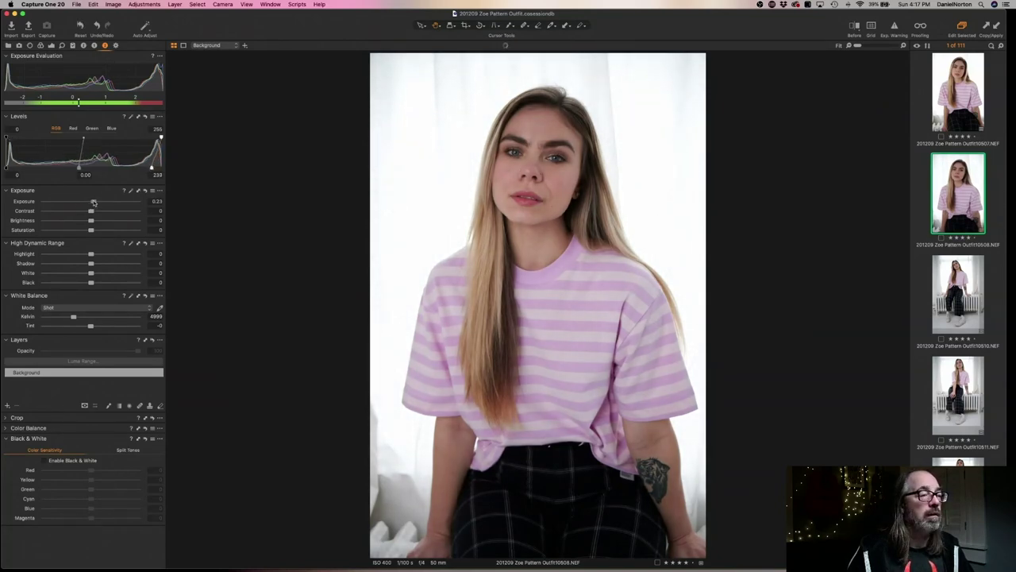
Delete photo 10511 and return to the first photo, 10507
key("Down")
key("Down")
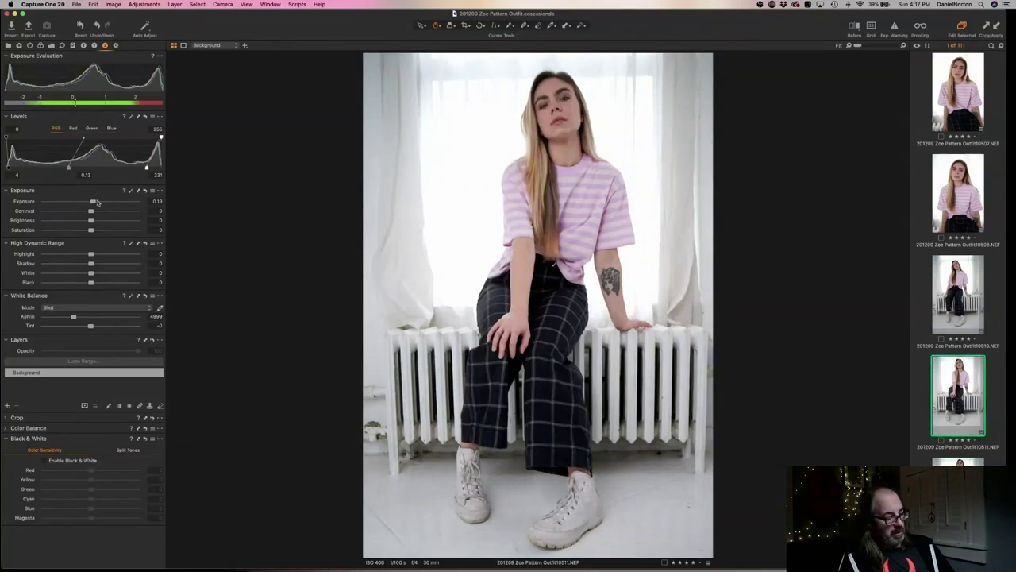
key("super+BackSpace")
key("Up")
key("Up")
key("Up")
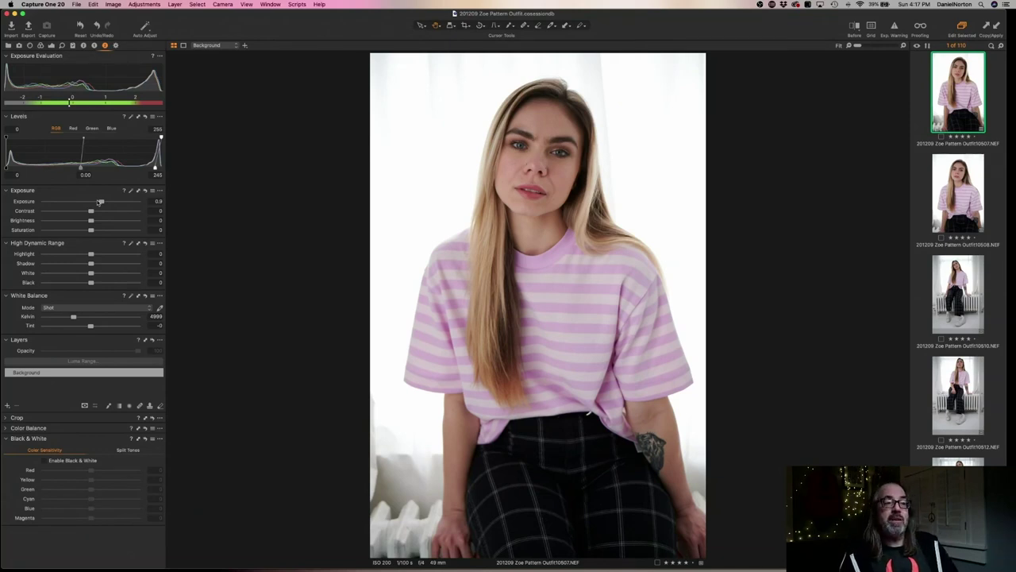
Compare the adjusted photos from 10507 onward with the radiator shots and delete photo 10512
key("Down")
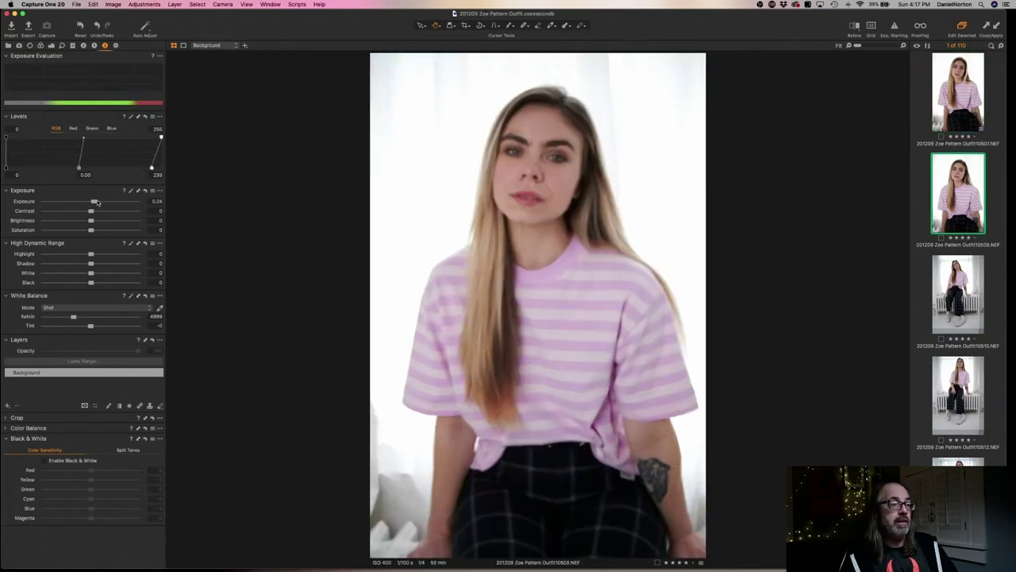
key("Down")
key("Down")
key("Down")
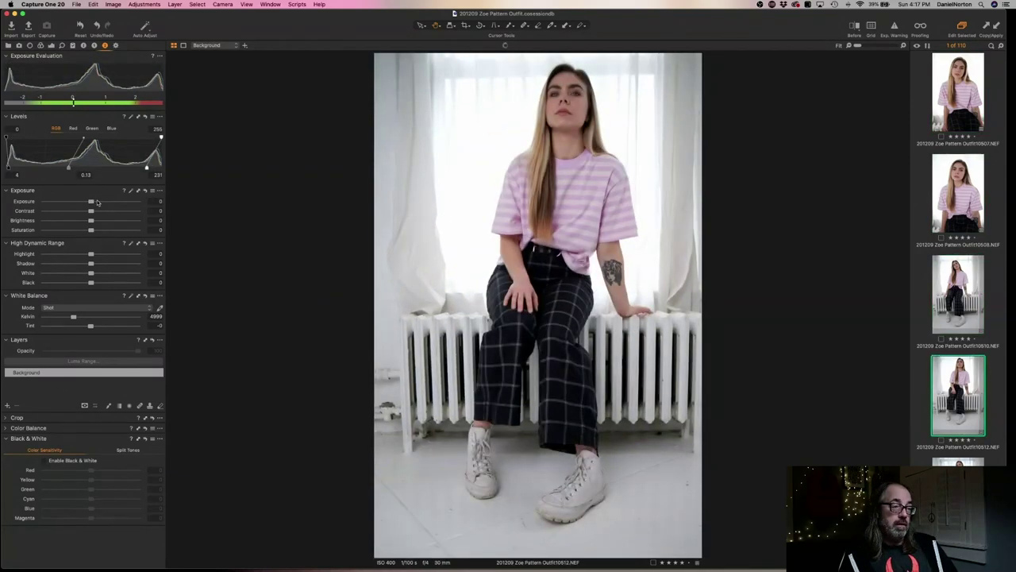
key("Down")
key("Down")
key("Down")
key("Down")
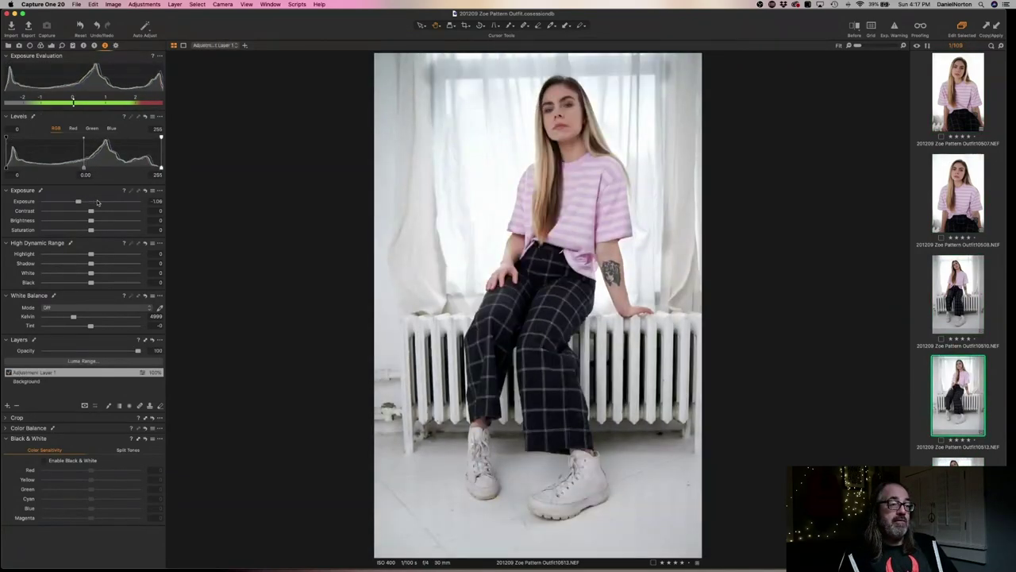
Review the radiator photos through 10522 and delete one near-duplicate between 10516 and 10520
key("Down")
key("Down")
key("Down")
key("Down")
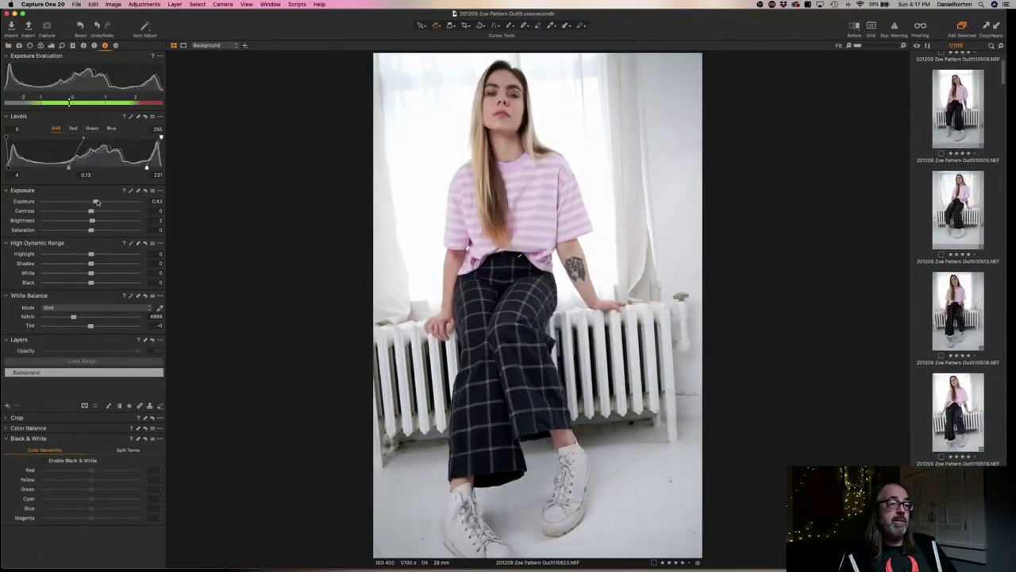
key("Down")
key("Down")
key("Down")
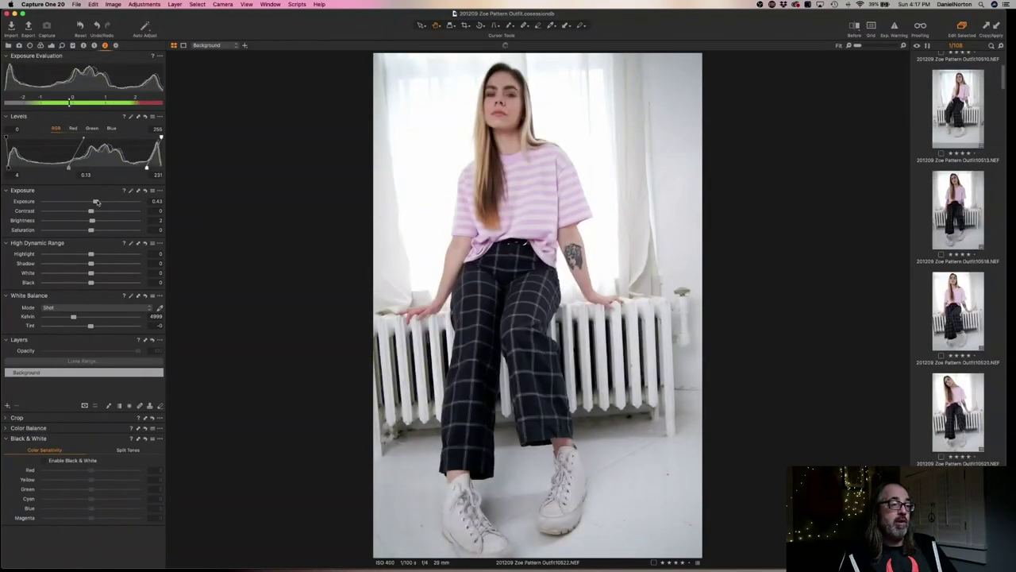
Review the seated radiator photos from 10522 to 10535 for pose and consistent exposure
key("Down")
key("Down")
key("Down")
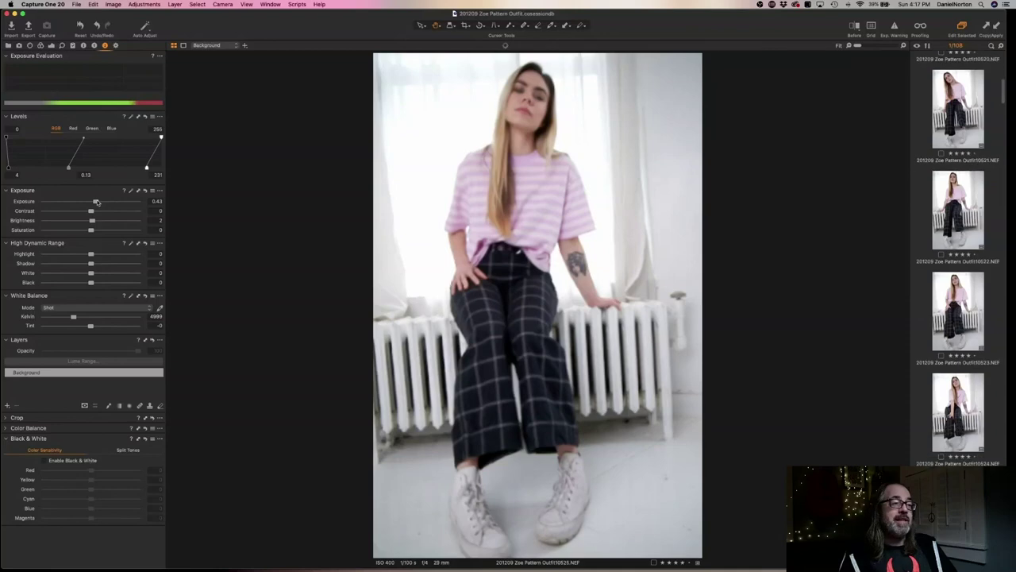
key("Down")
key("Down")
key("Down")
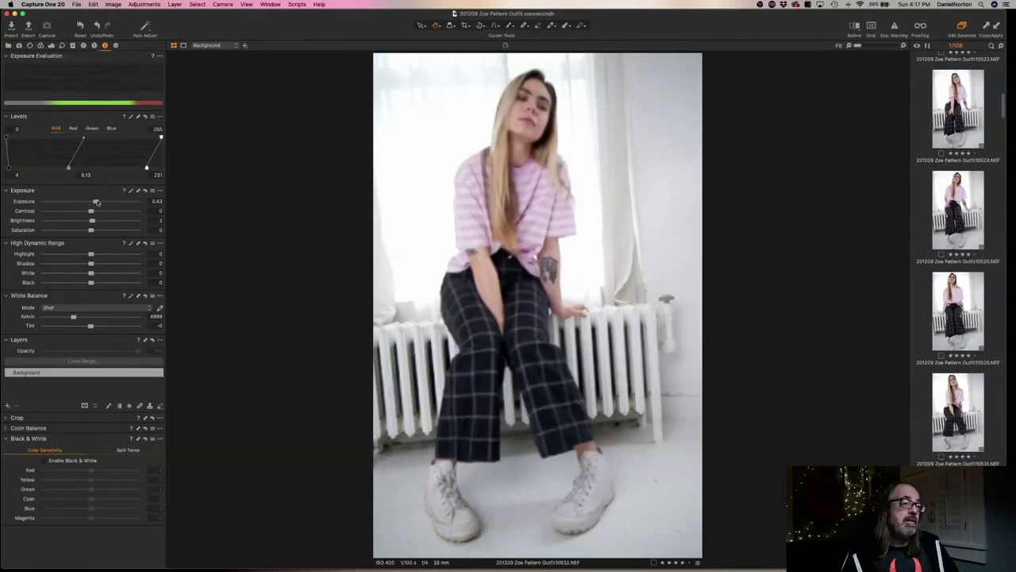
key("Down")
key("Down")
key("Down")
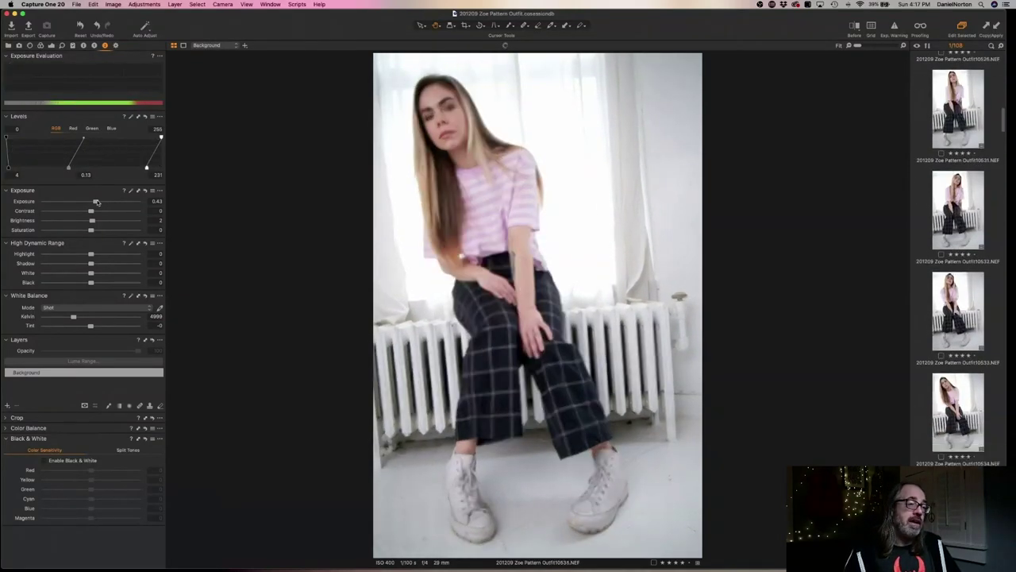
Continue culling into the closer striped-shirt portraits, deleting photos 10535 and 10545
key("Down")
key("Down")
key("Down")
key("Down")
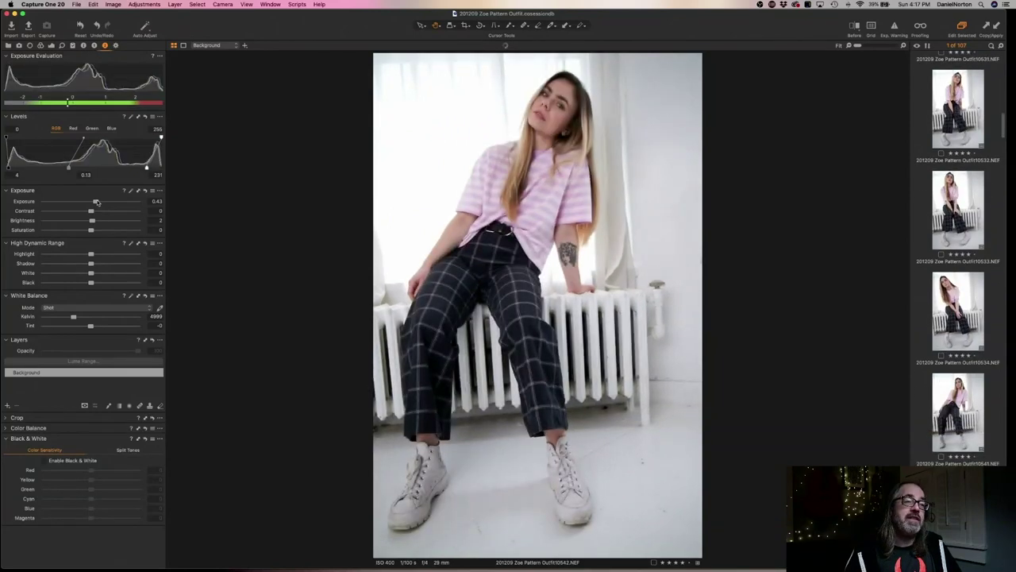
key("Down")
key("Down")
key("Down")
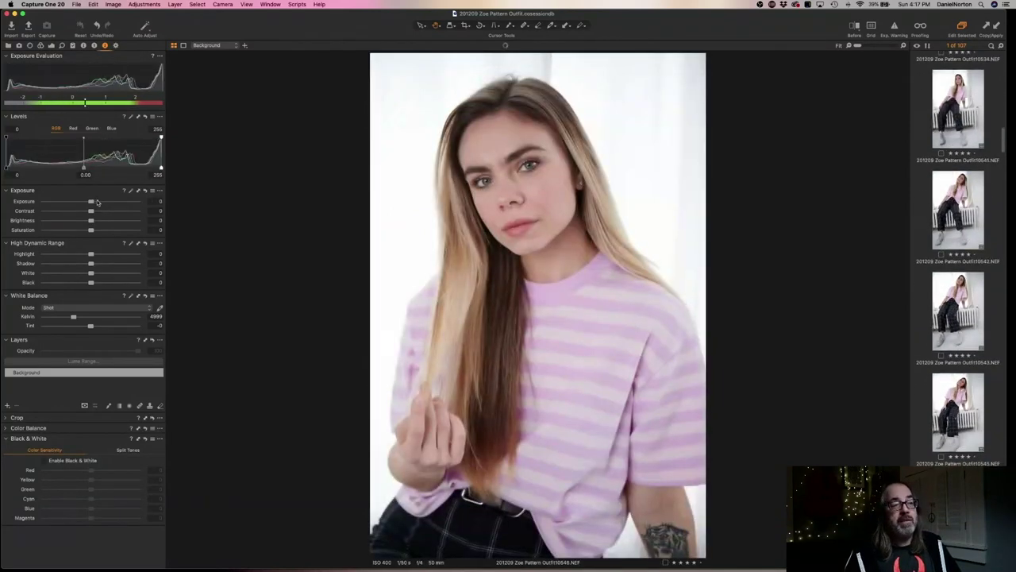
key("Down")
key("Down")
key("Down")
key("Down")
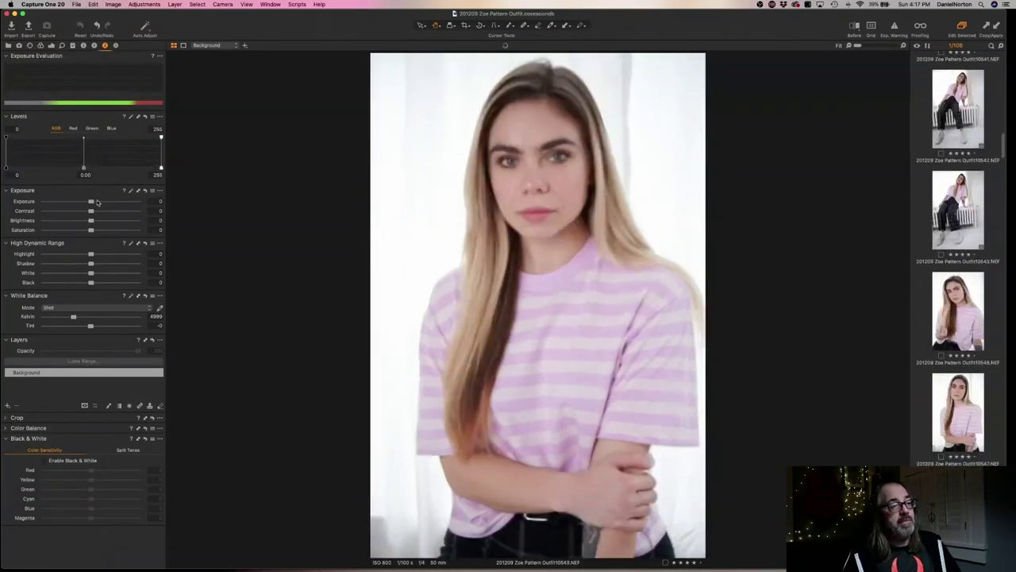
Review the close striped-shirt portraits through 10561 and delete one weaker frame between 10550 and 10554
key("Down")
key("Down")
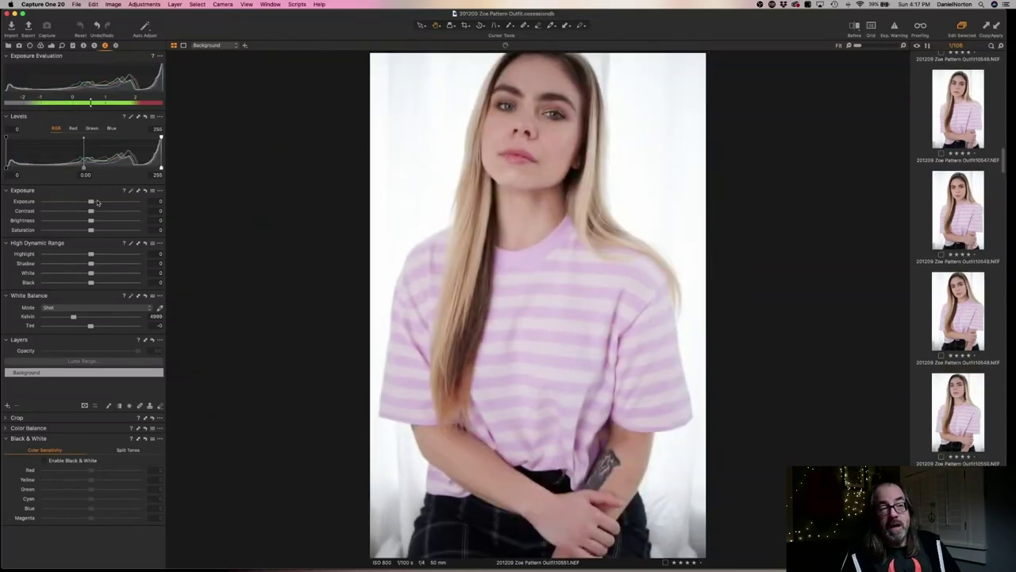
key("Down")
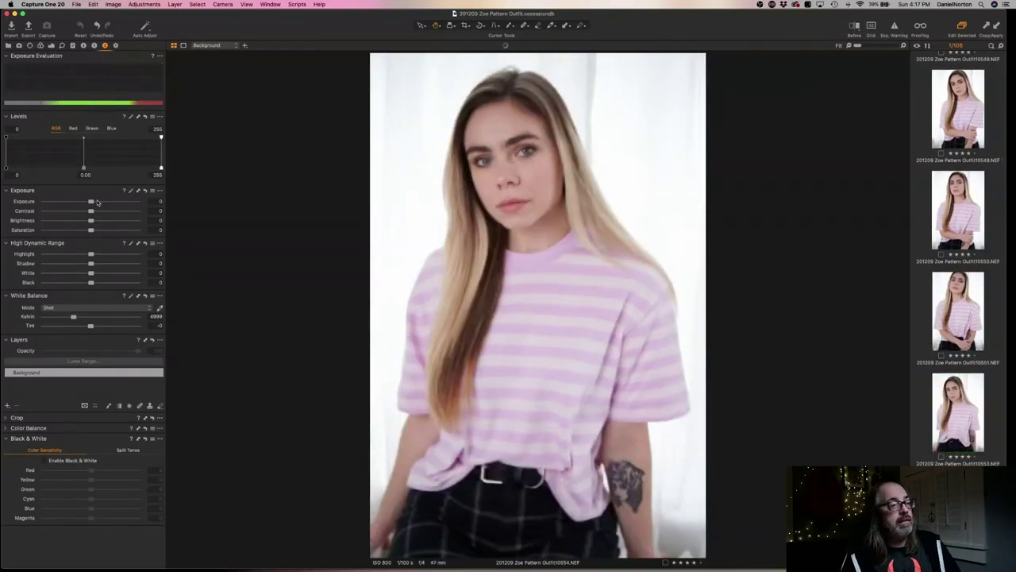
key("Down")
key("Down")
key("Down")
key("Down")
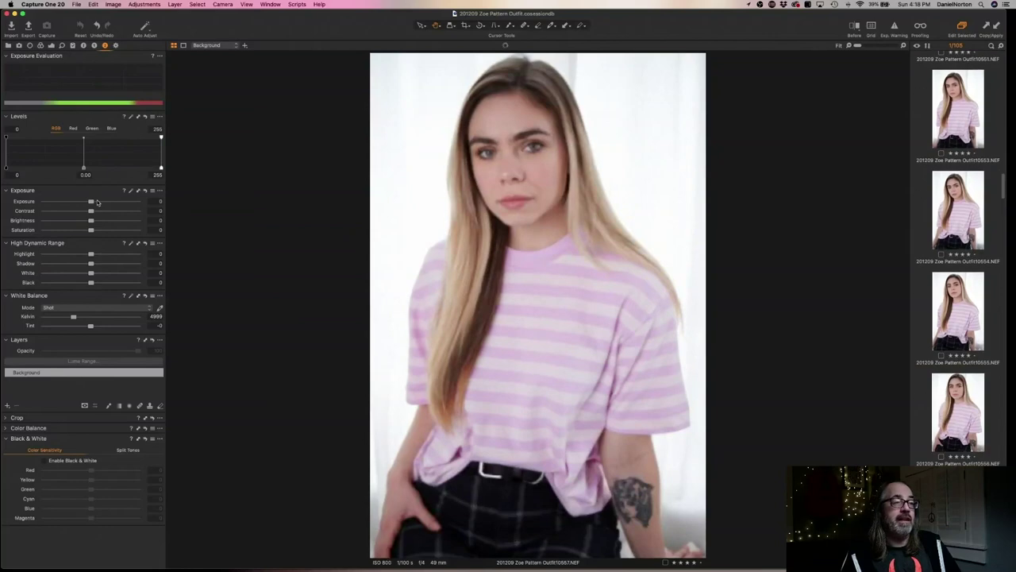
key("Down")
key("Down")
key("Down")
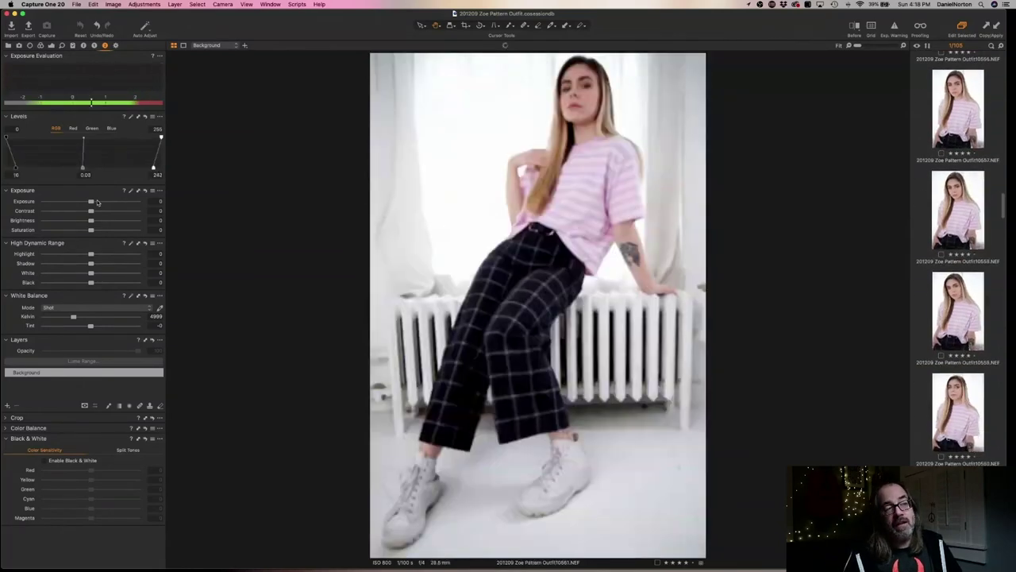
Compare the leaning radiator poses from 10595 to 10600, delete photo 10596, and continue to 10602
key("Down")
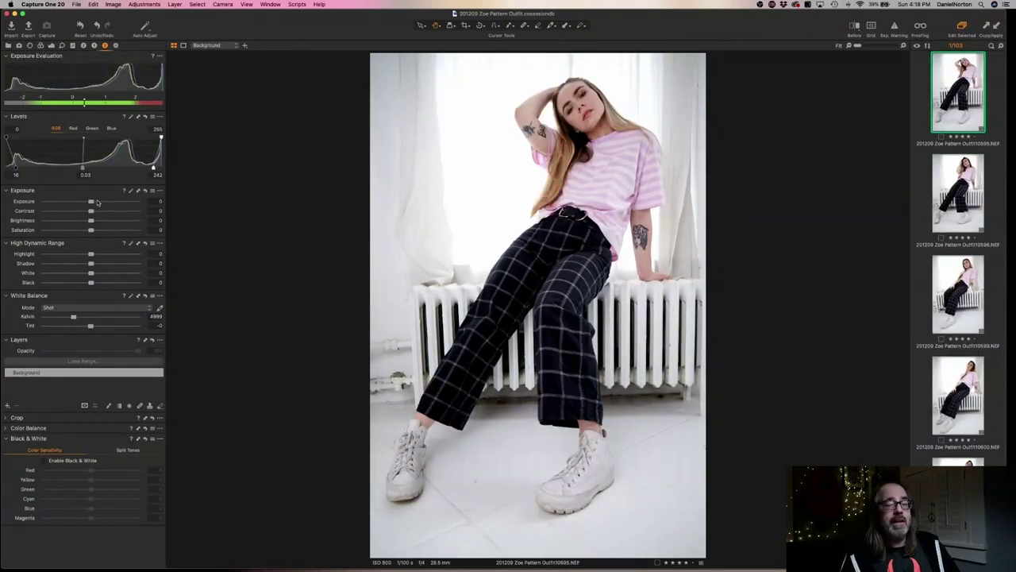
key("Down")
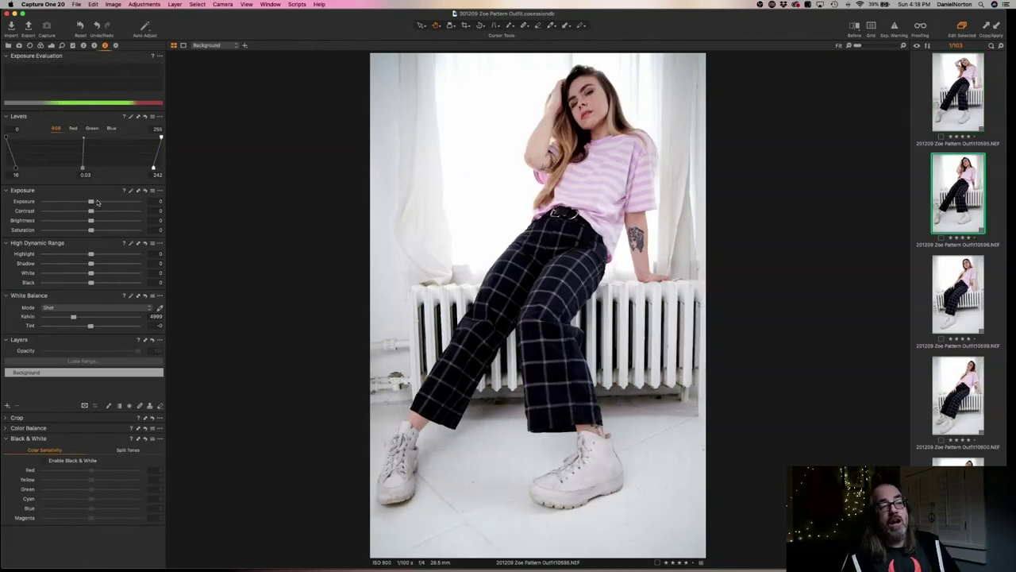
key("Down")
key("Down")
key("Up")
key("super+BackSpace")
key("Down")
key("Down")
key("Down")
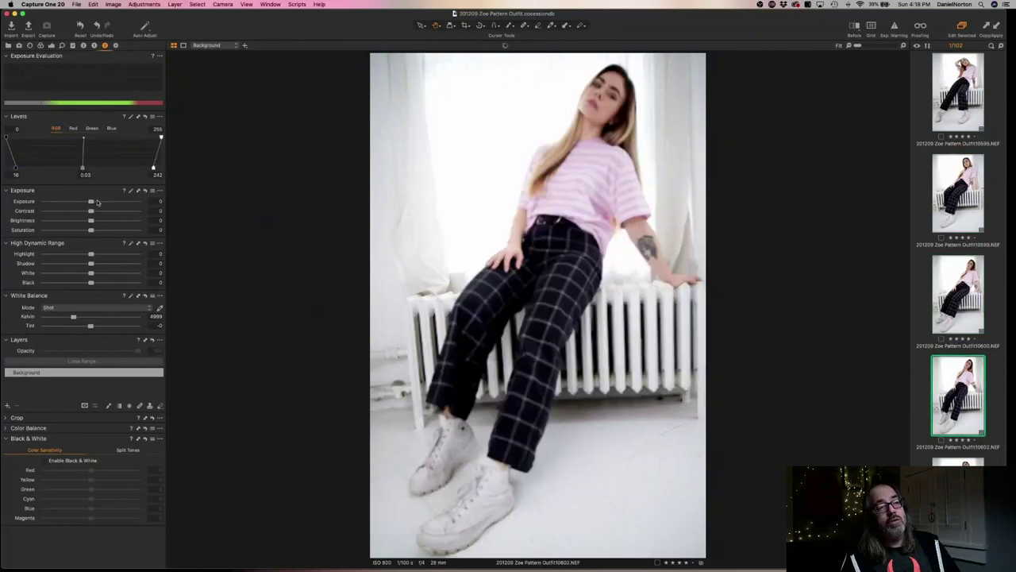
Review the remaining radiator photos through 10611, delete the closed-eyes photo 10608, and continue to the floral dress photo 10614
key("Down")
key("Down")
key("Down")
key("Down")
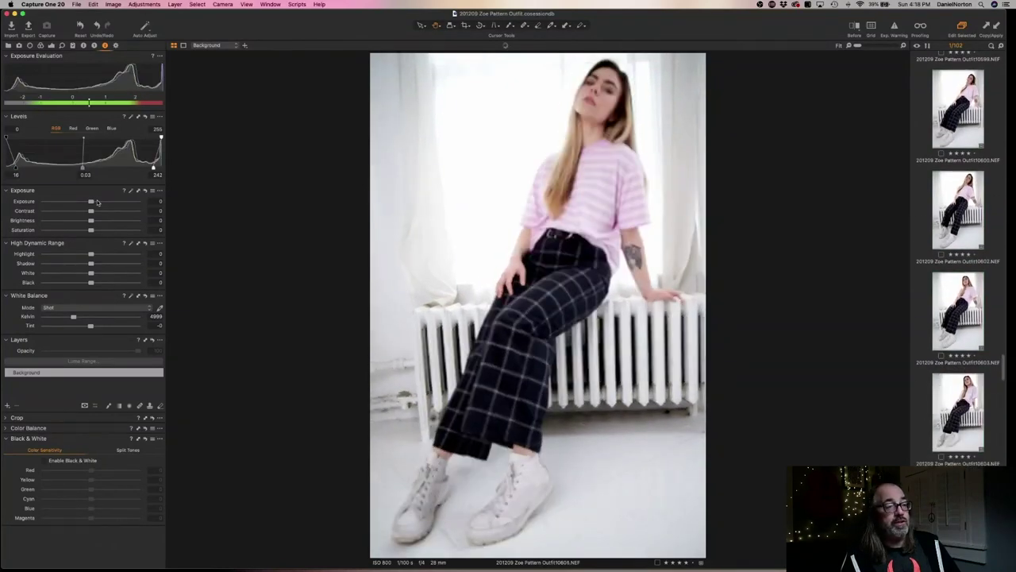
key("Down")
key("Down")
key("Down")
key("Down")
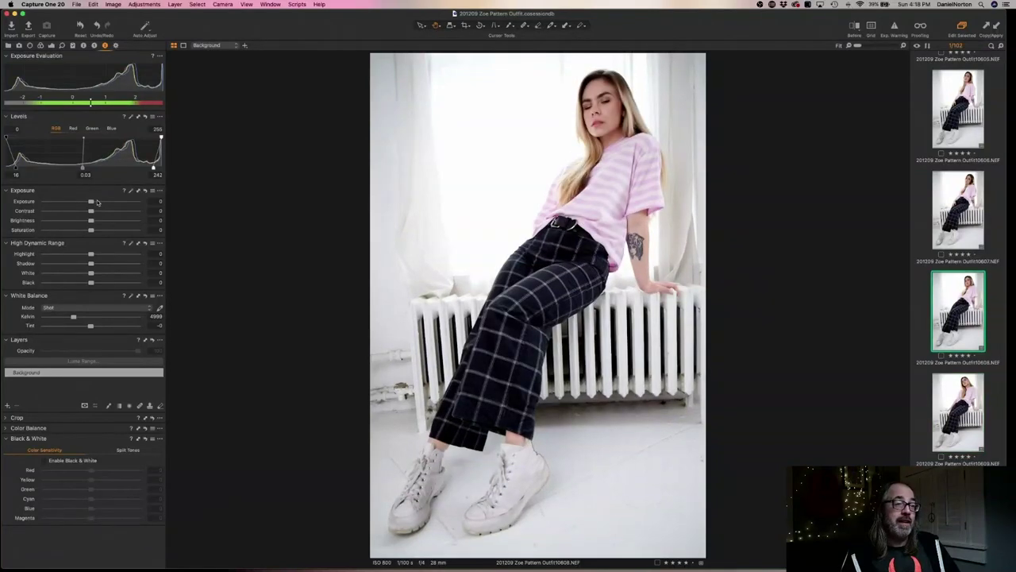
key("Down")
key("Down")
key("Down")
key("Down")
key("Down")
key("Down")
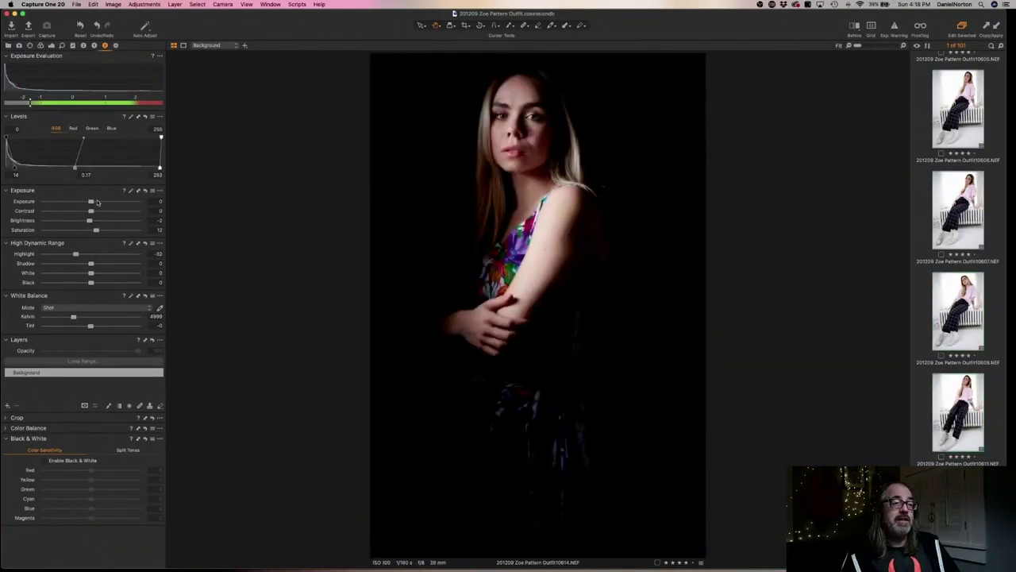
Review the black-top portraits on the red backdrop from 10622 to 10660 for expression and exposure
key("Down")
key("Down")
key("Down")
key("Down")
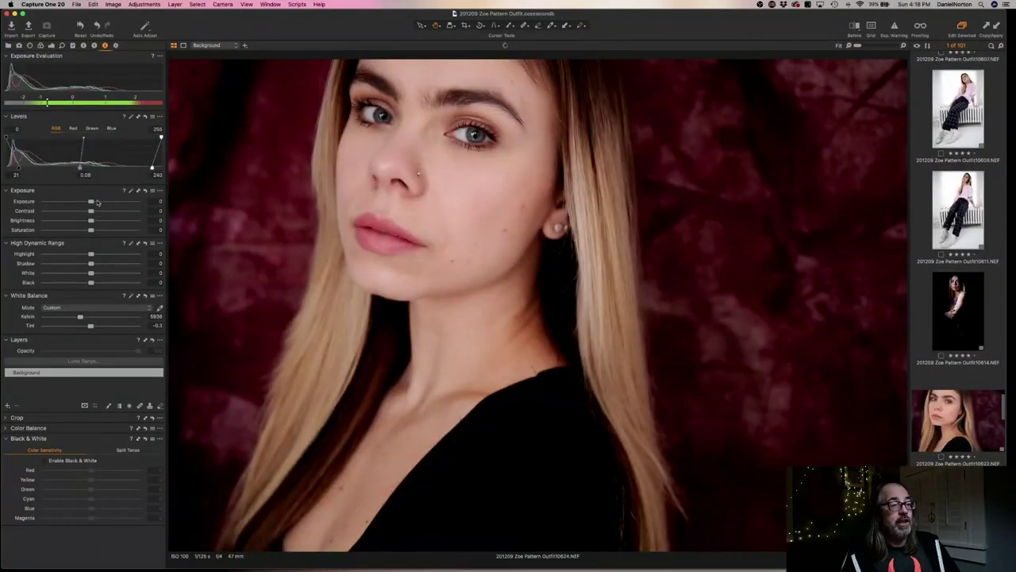
key("Down")
key("Down")
key("Down")
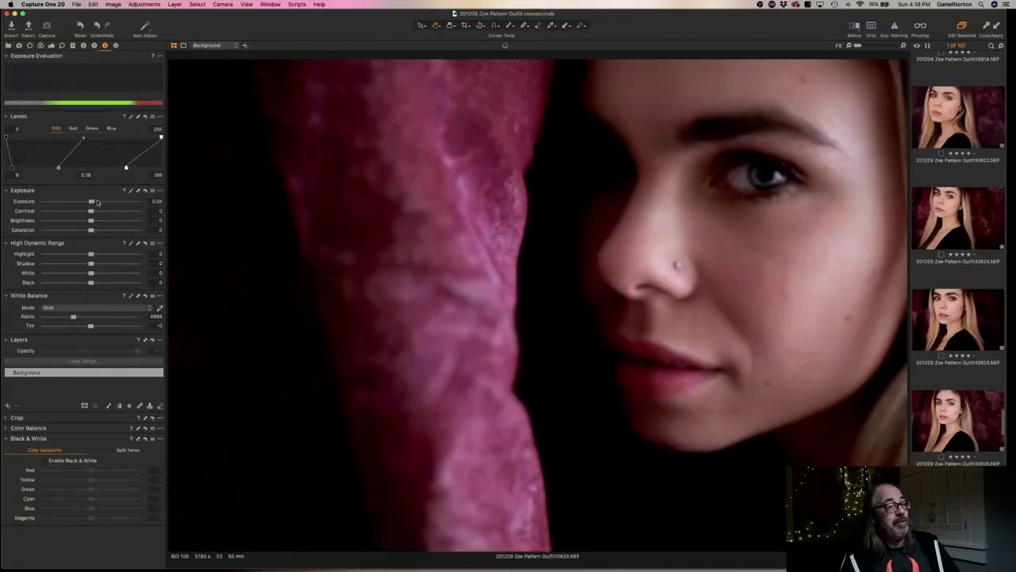
key("Down")
key("Down")
key("Down")
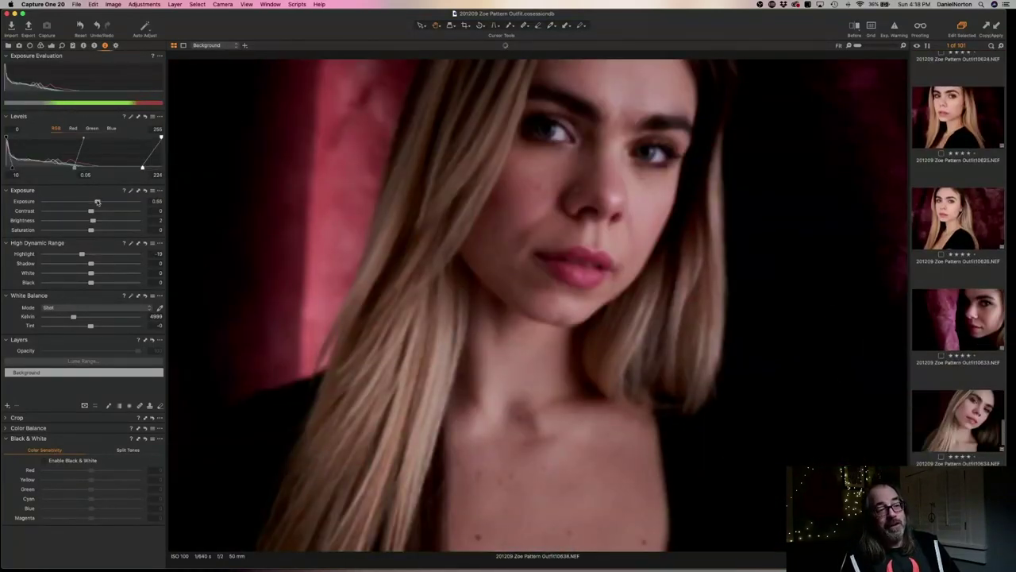
key("Down")
key("Down")
key("Down")
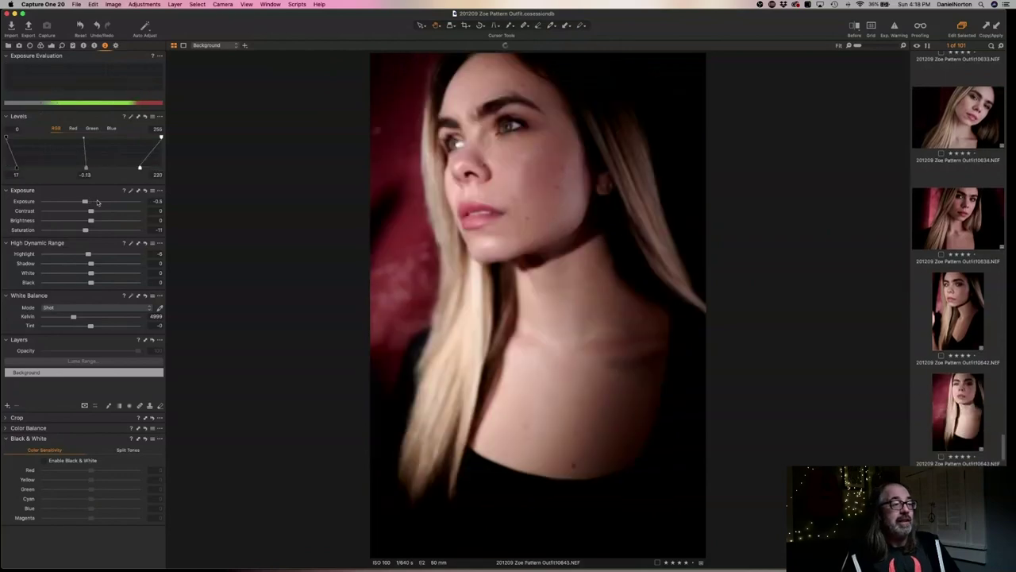
key("Down")
key("Down")
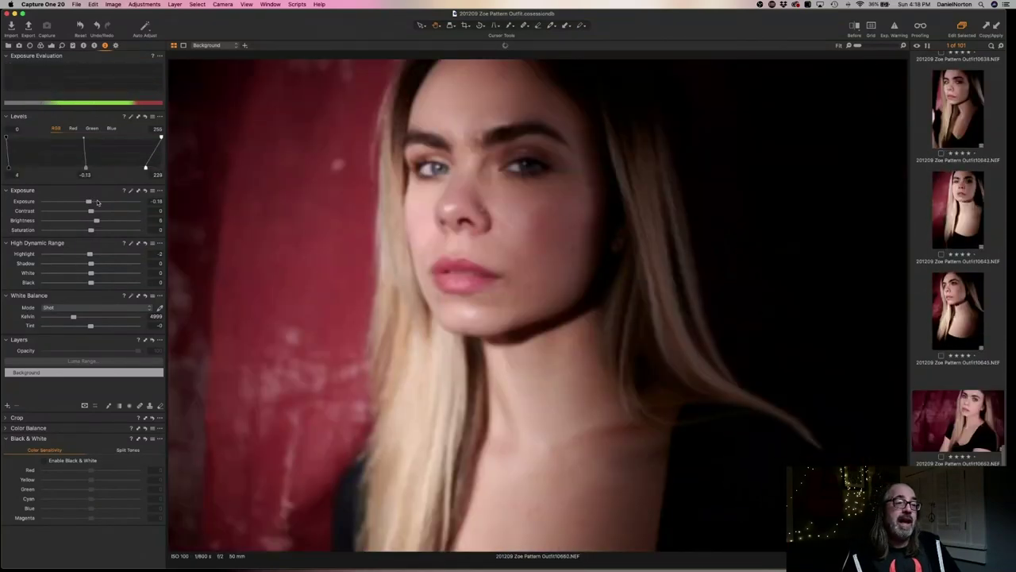
Compare the side-lit red backdrop portraits through 10668 and delete photo 10661
key("Down")
key("Down")
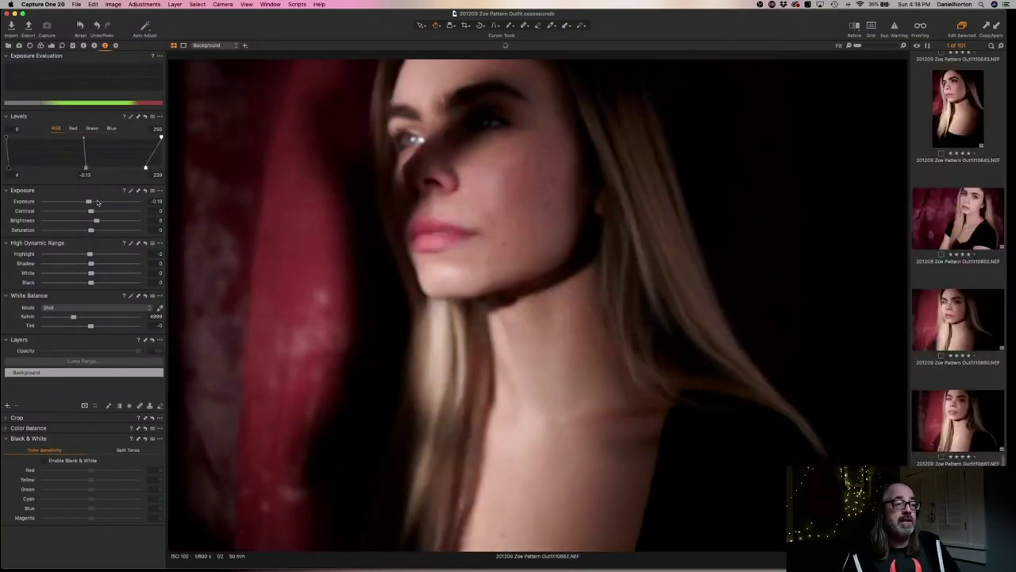
key("Down")
key("Down")
key("Down")
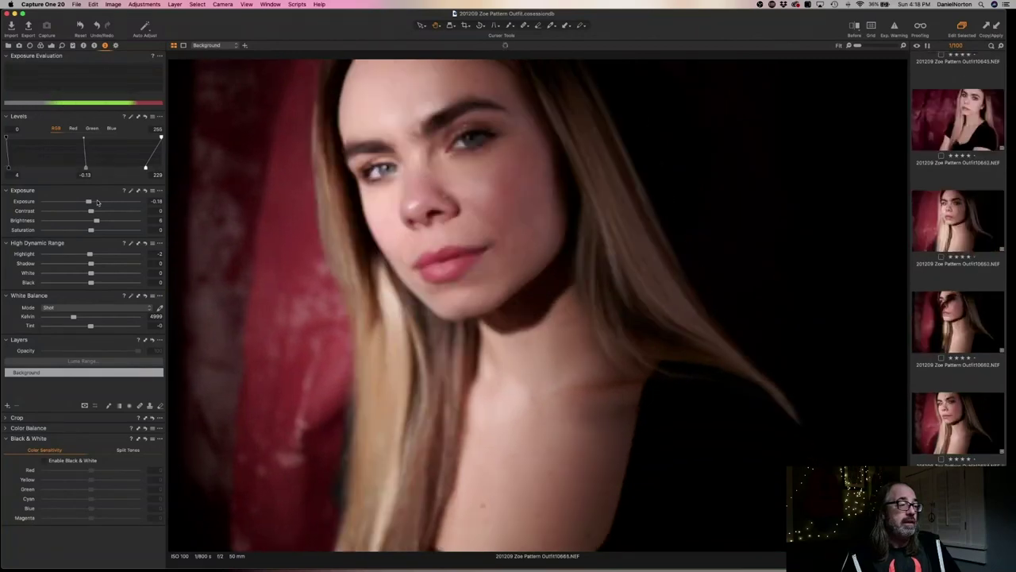
key("Down")
key("Down")
key("Down")
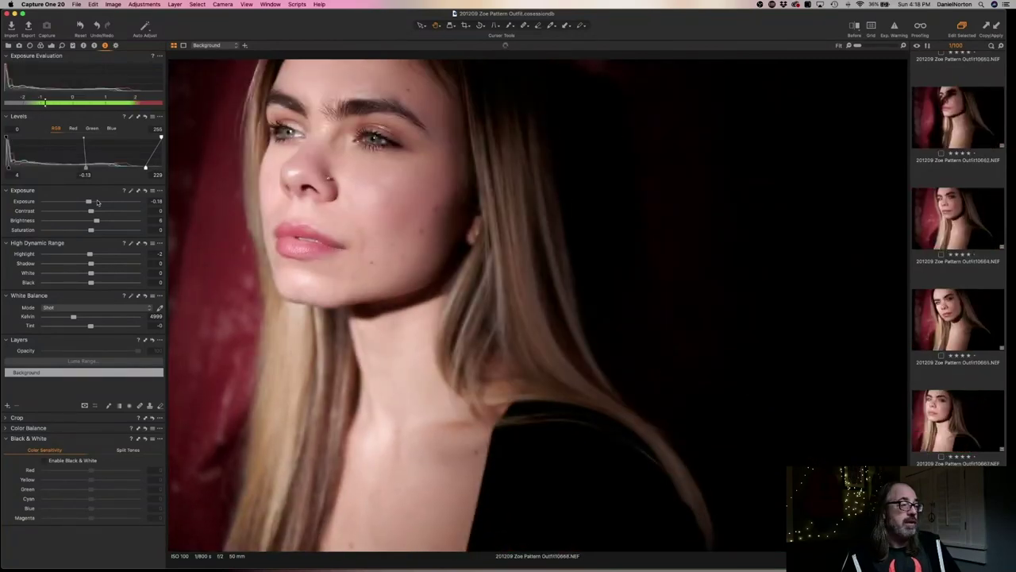
Delete the closed-eyes photo 10669 and continue reviewing the red backdrop portraits through 10680
key("Down")
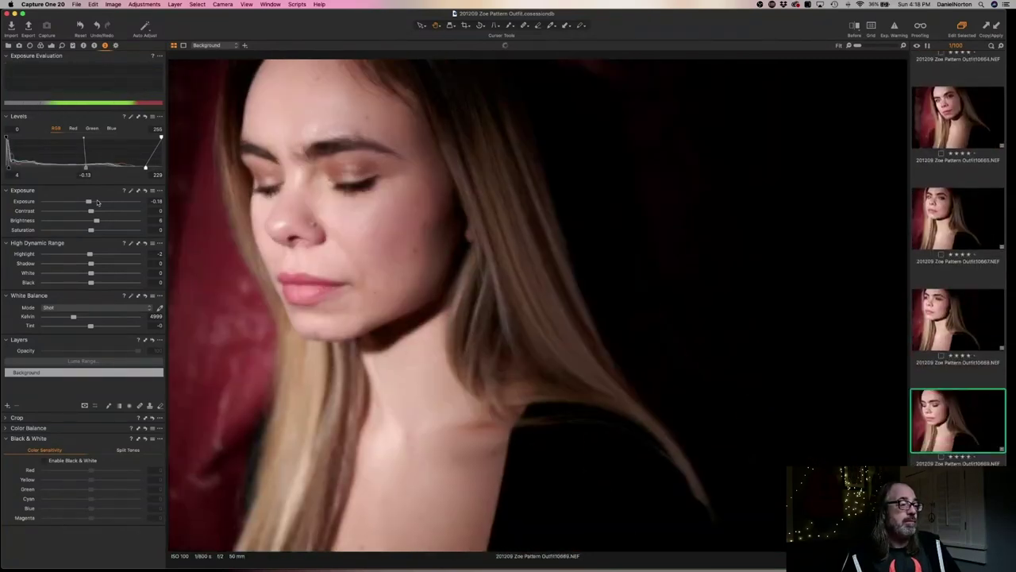
key("Down")
key("Down")
key("Down")
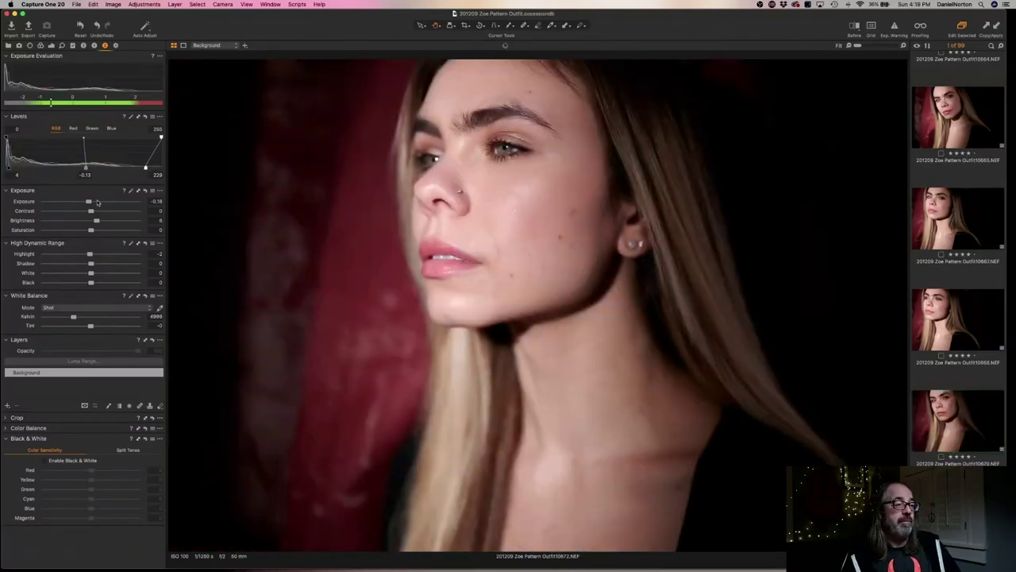
key("Down")
key("Down")
key("Down")
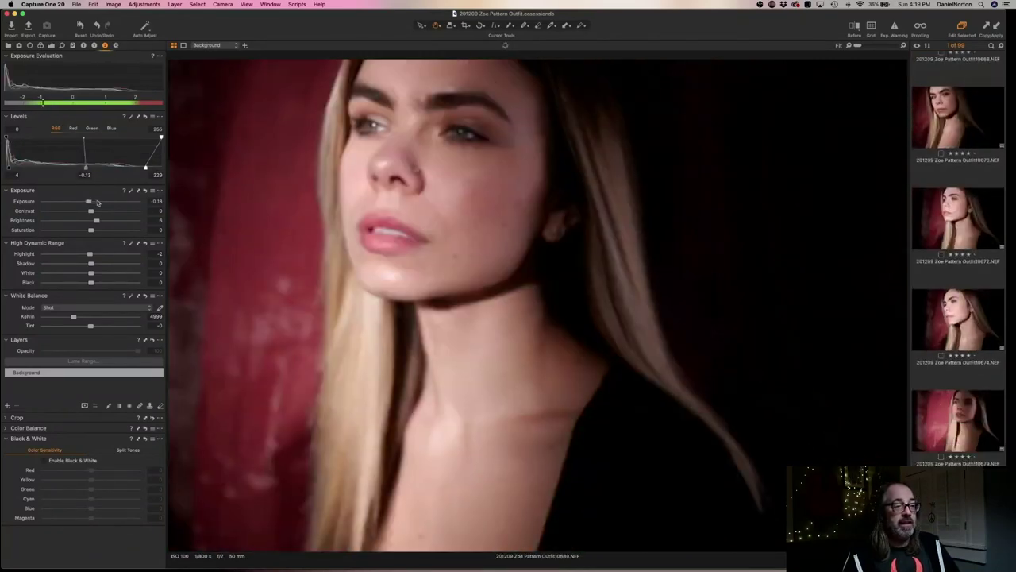
Review the red backdrop portraits from 10680 through 10688, checking pose and expression, and return to photo 10672
key("Down")
key("Down")
key("Down")
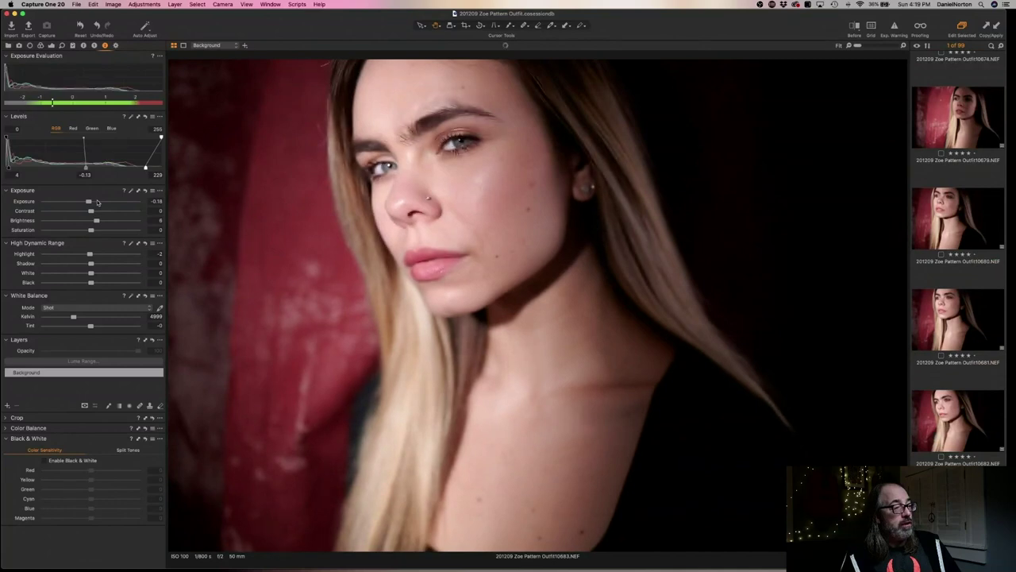
key("Down")
key("Down")
key("Down")
key("Down")
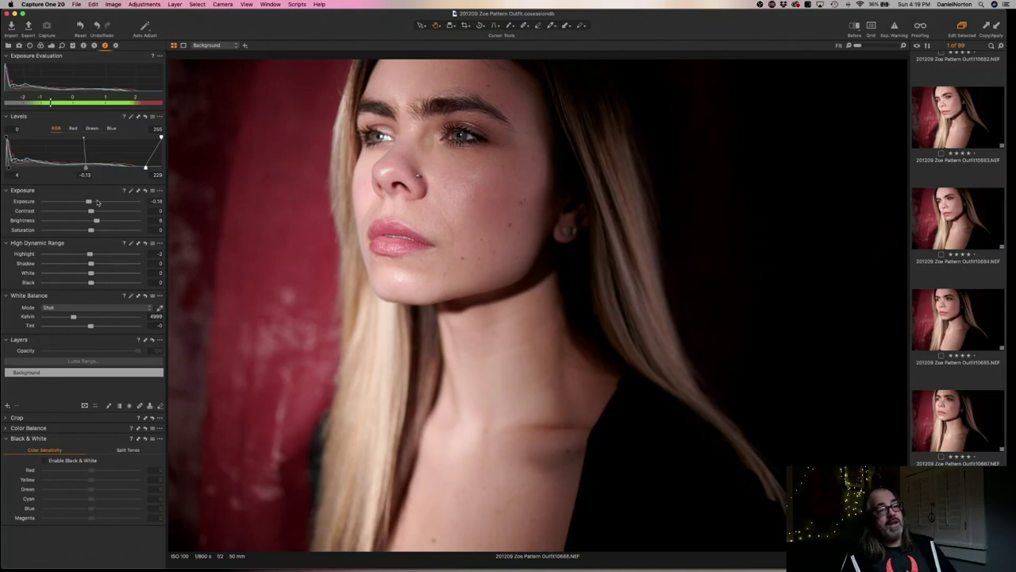
key("Up")
key("Up")
key("Up")
key("Up")
key("Up")
key("Up")
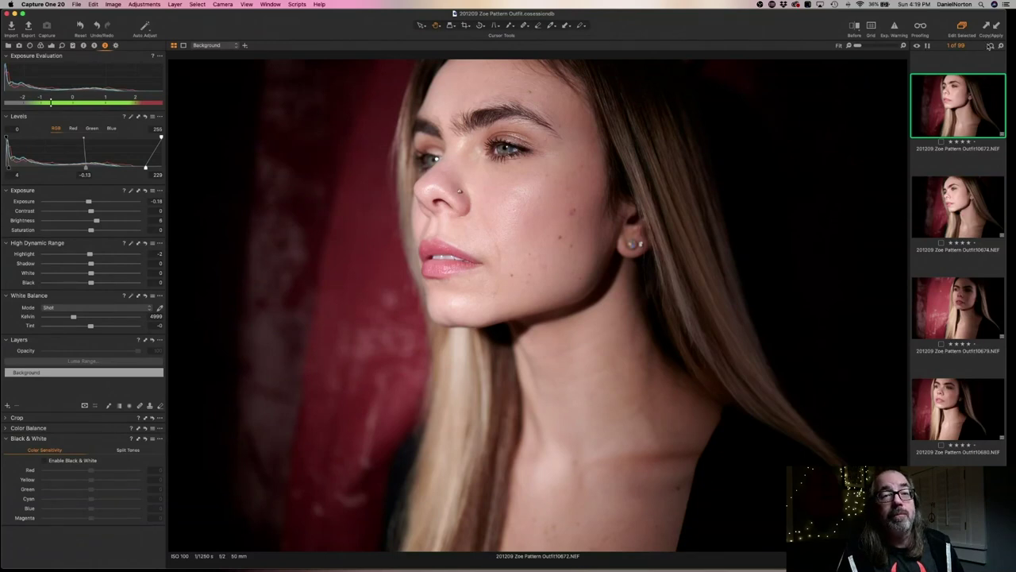
Build an advanced search with the rule Rating equals three stars and move its window clear of the photos
left_click(991, 46)
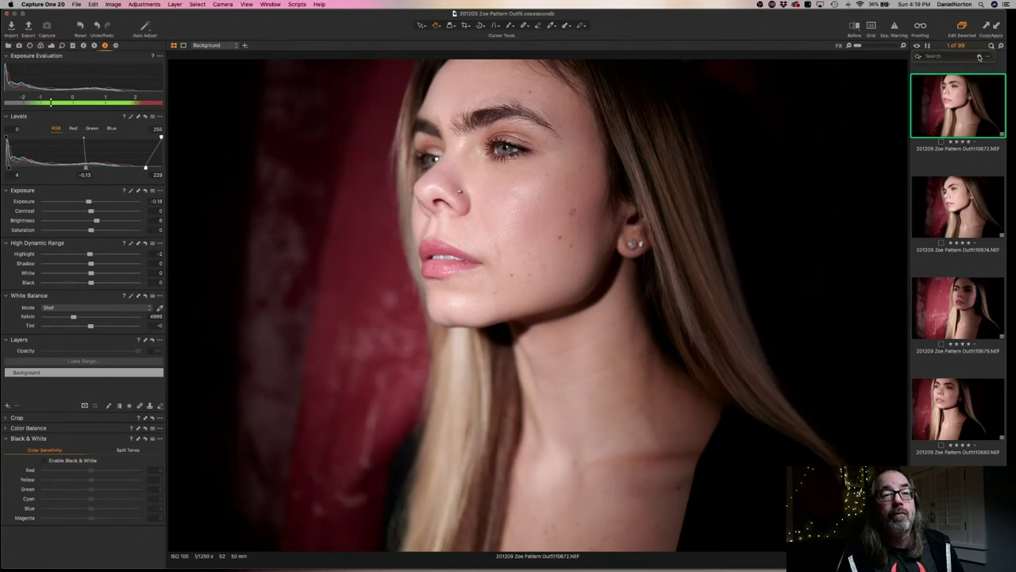
left_click(980, 57)
left_click(987, 57)
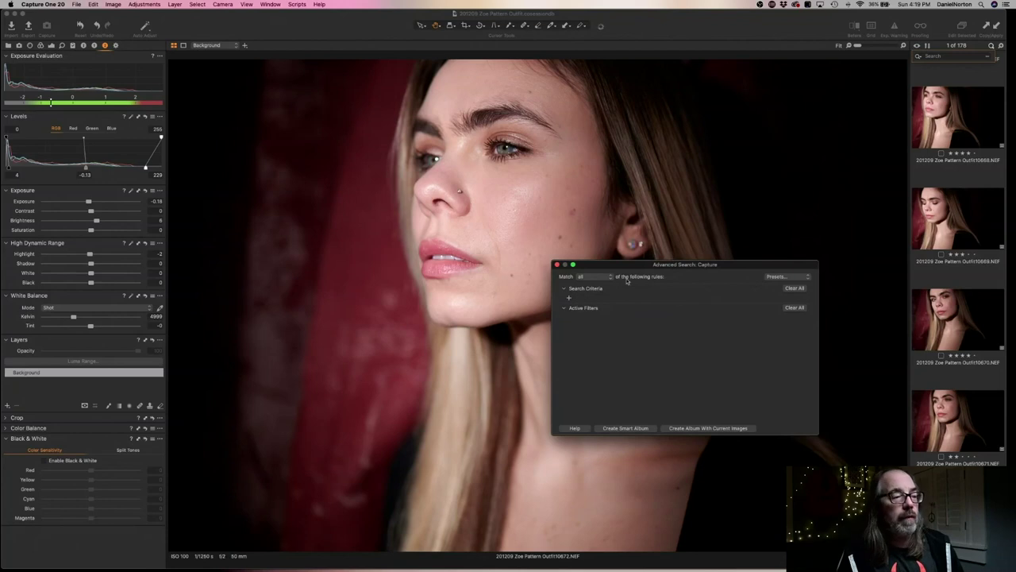
left_click(570, 300)
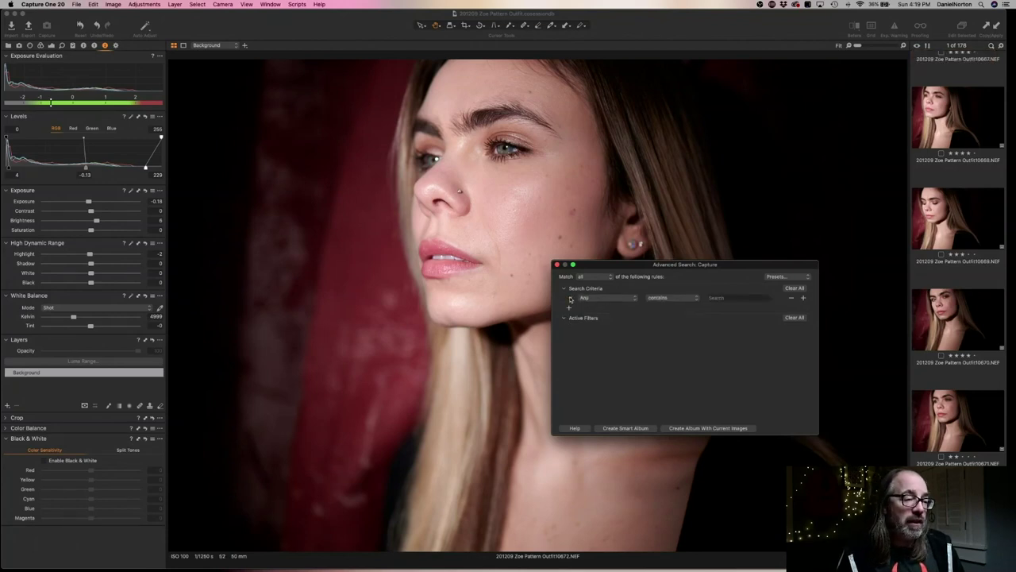
left_click(633, 299)
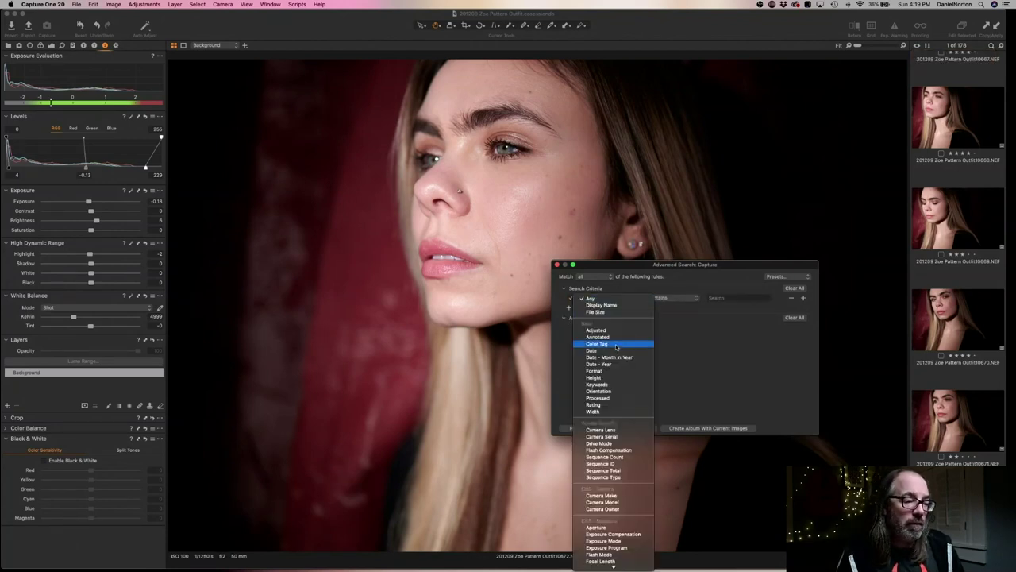
left_click(611, 405)
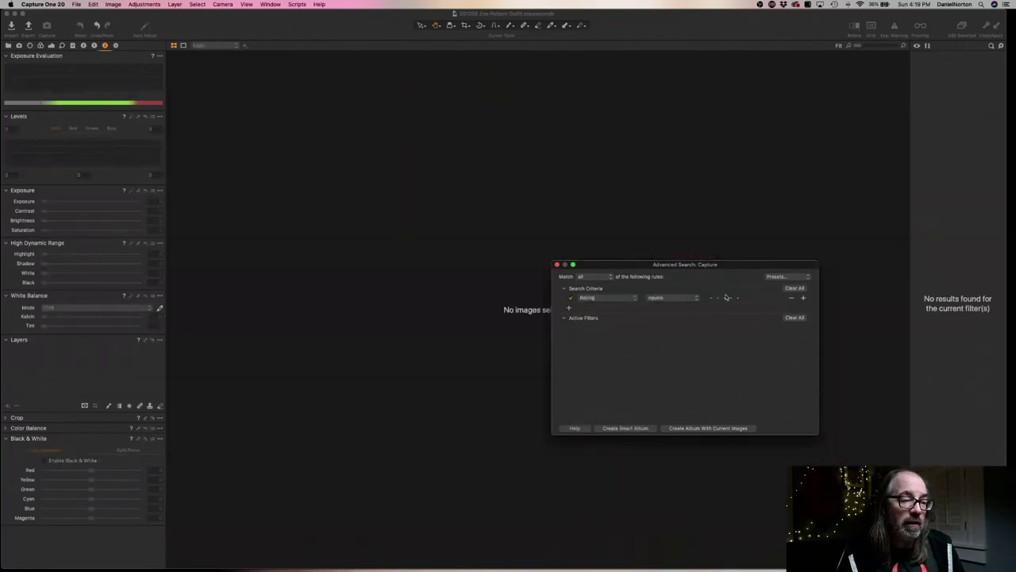
left_click(697, 298)
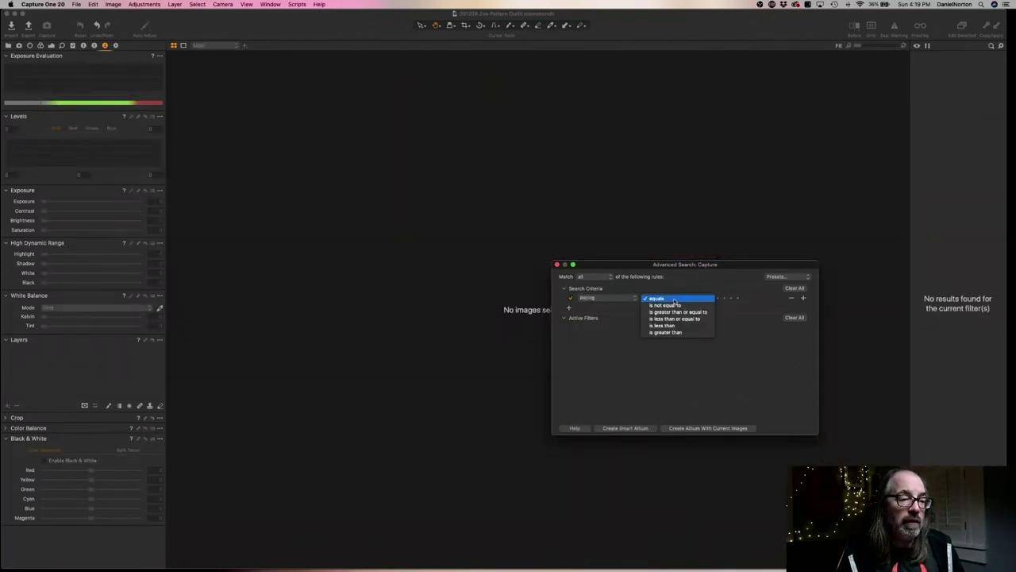
left_click(720, 299)
left_click(724, 300)
left_click_drag(724, 265, 186, 319)
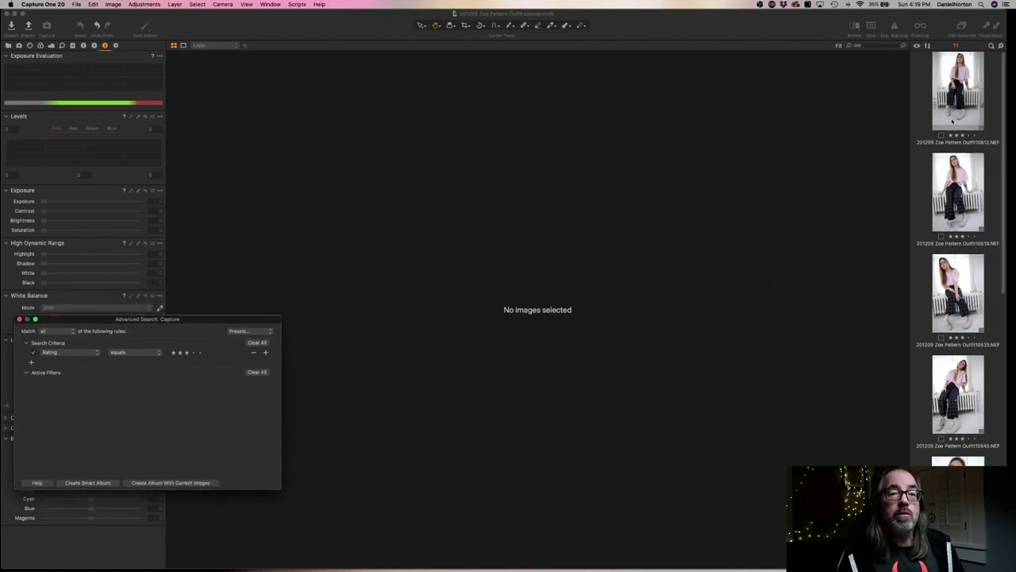
Review the three-star radiator and curtain photos from 10512 through 10567 for pose and expression
left_click(953, 121)
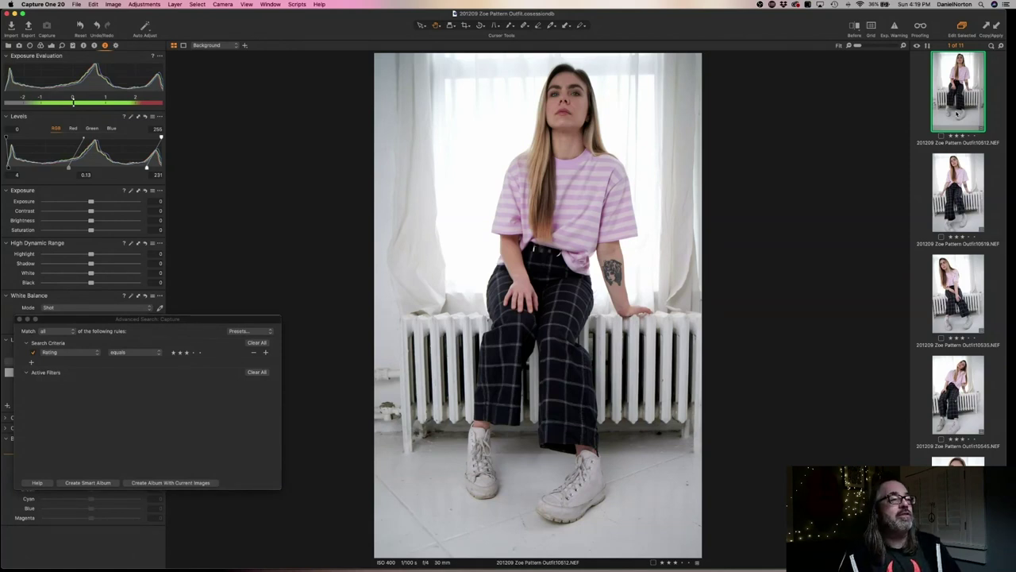
key("Down")
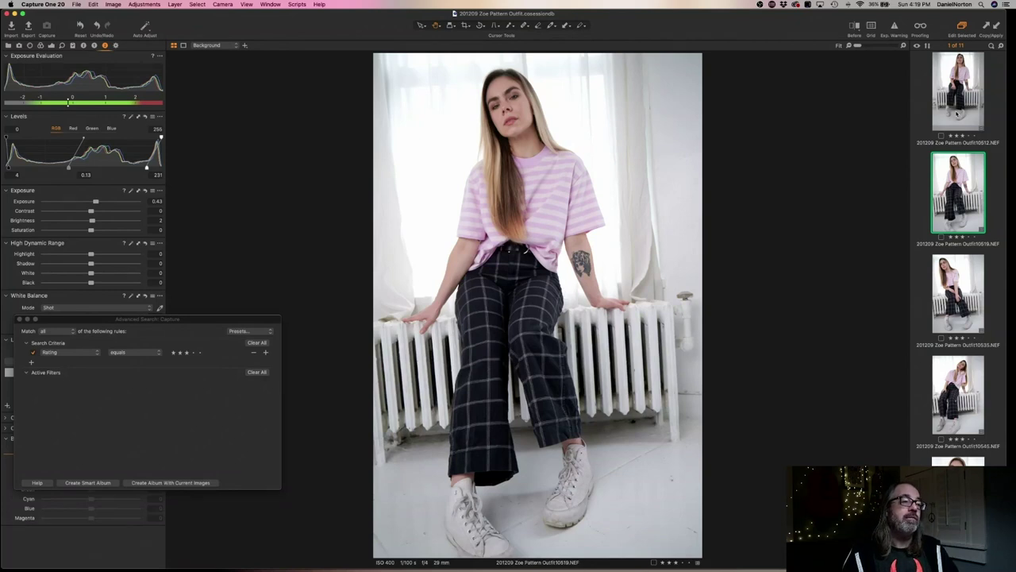
key("Down")
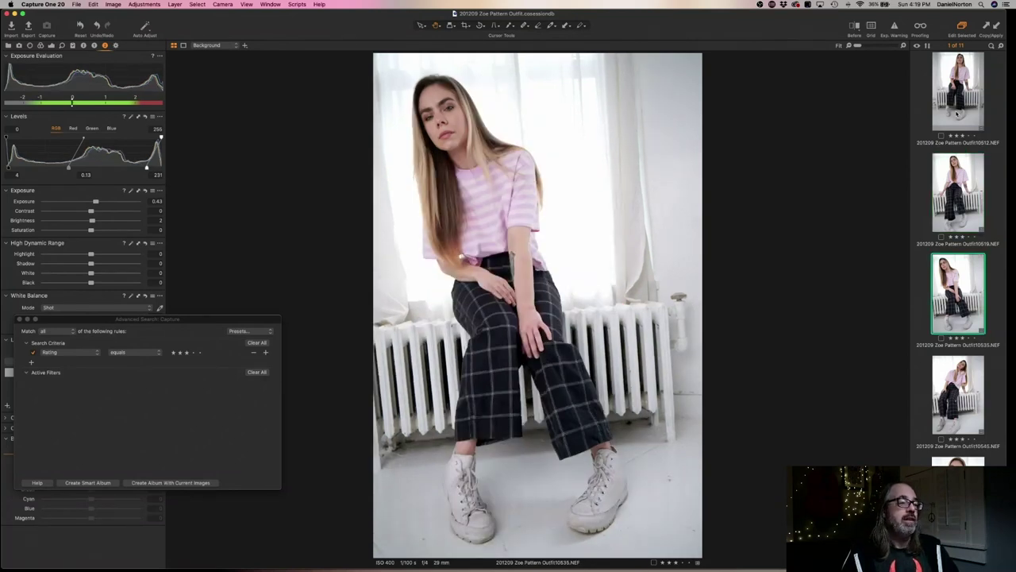
key("Down")
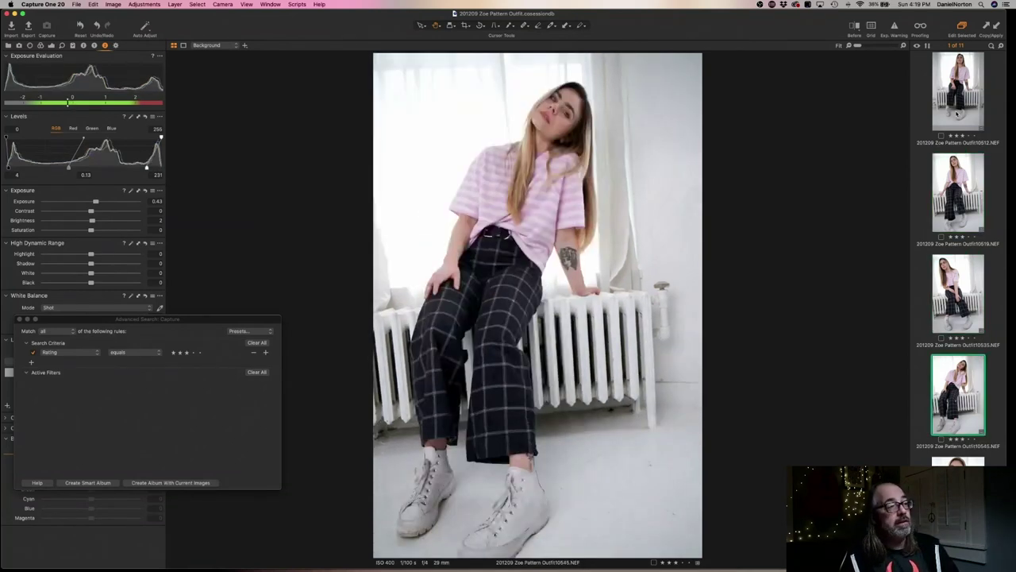
key("Down")
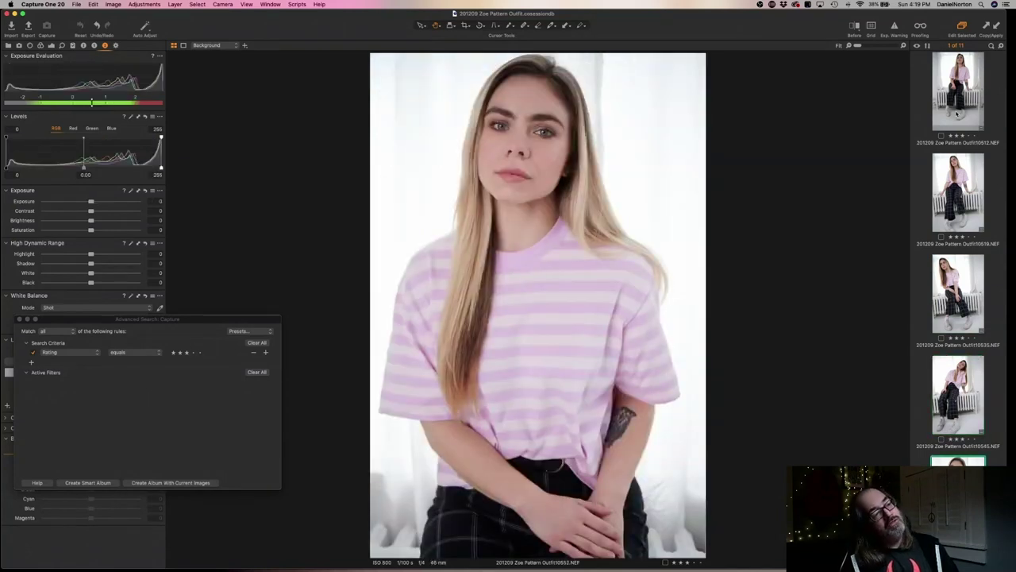
key("Down")
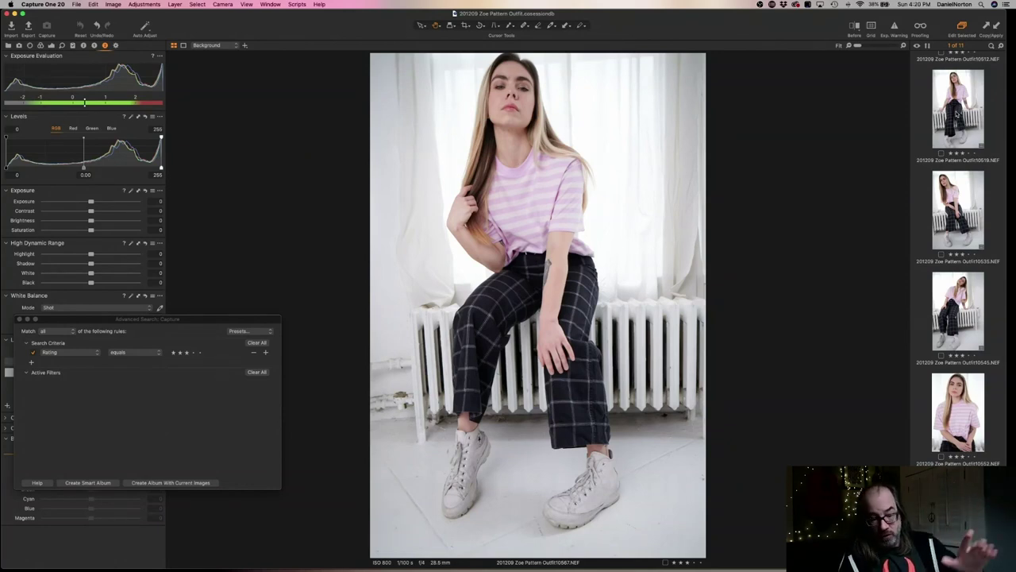
Check the remaining three-star photos through the closed-eyes portrait 10669 and return to photo 10596
key("Left")
key("Left")
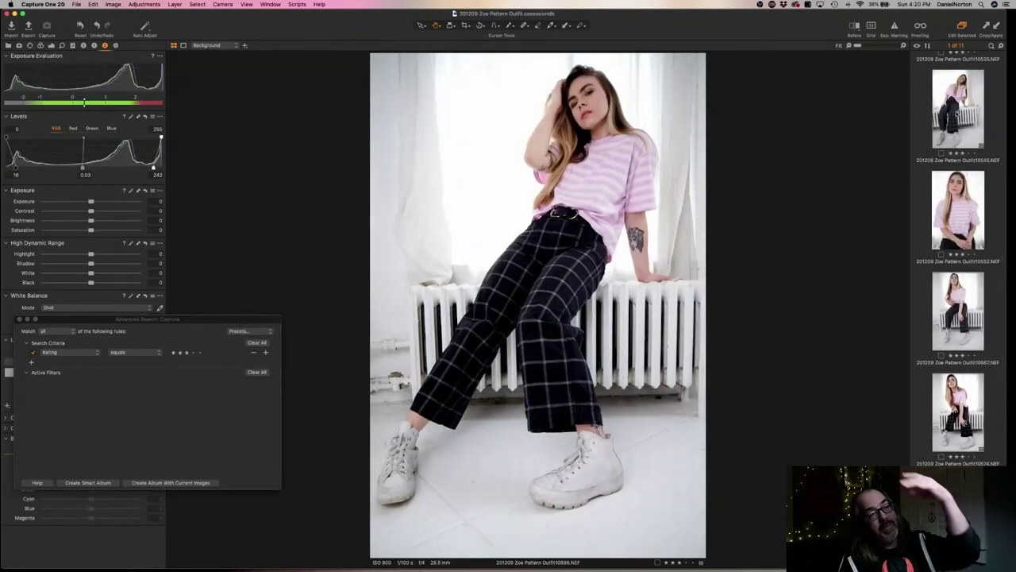
key("Right")
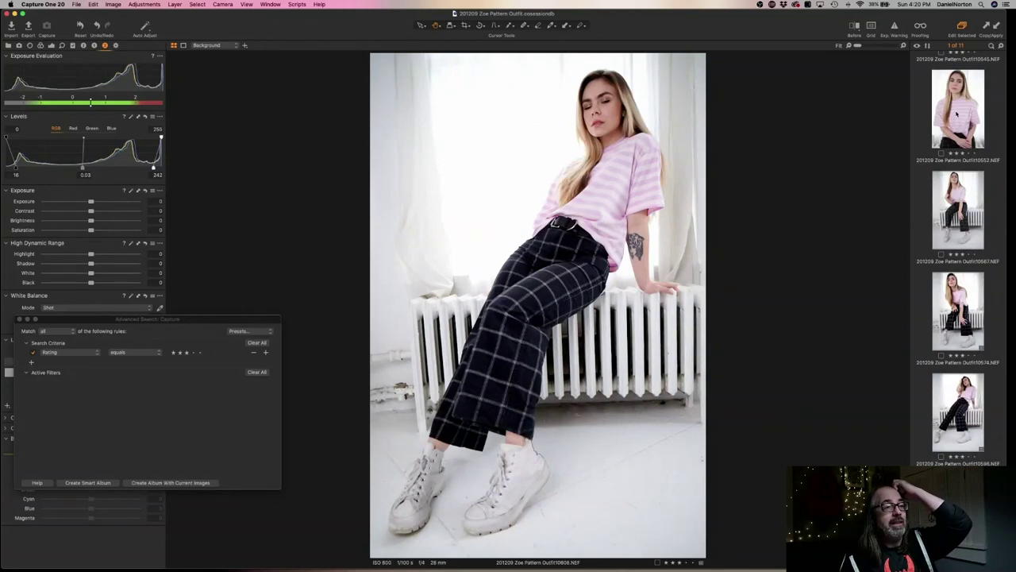
key("Right")
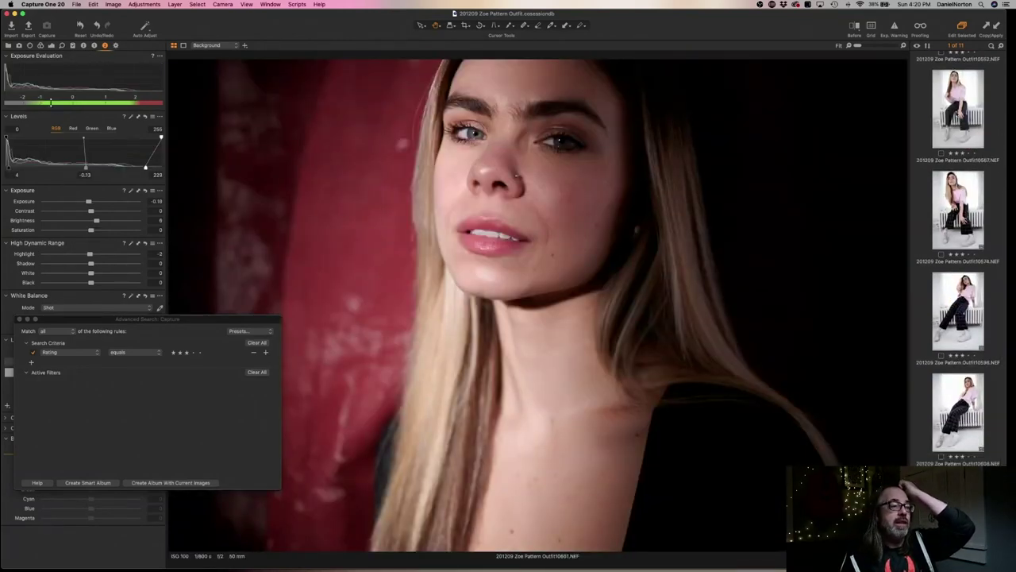
key("Right")
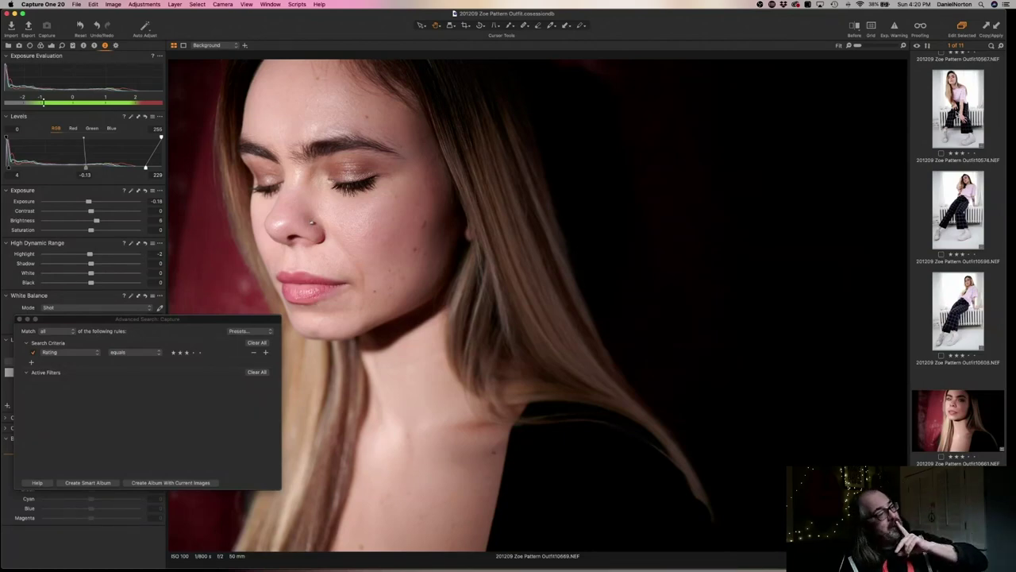
key("Left")
key("Left")
key("Left")
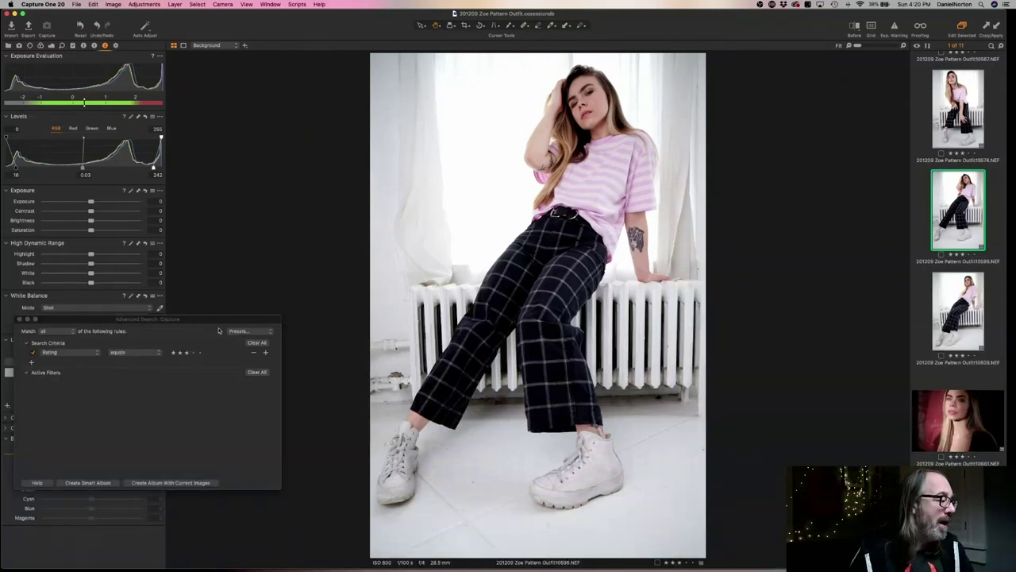
Change the search rule to Rating is greater than or equal to four stars and close the advanced search
left_click(192, 354)
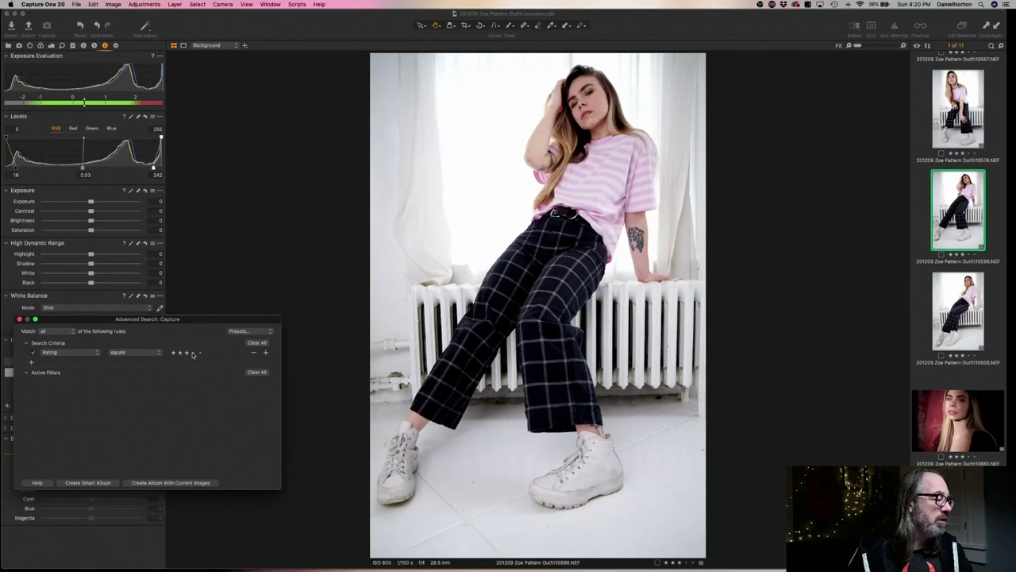
left_click_drag(210, 321, 276, 322)
left_click(100, 355)
left_click(100, 355)
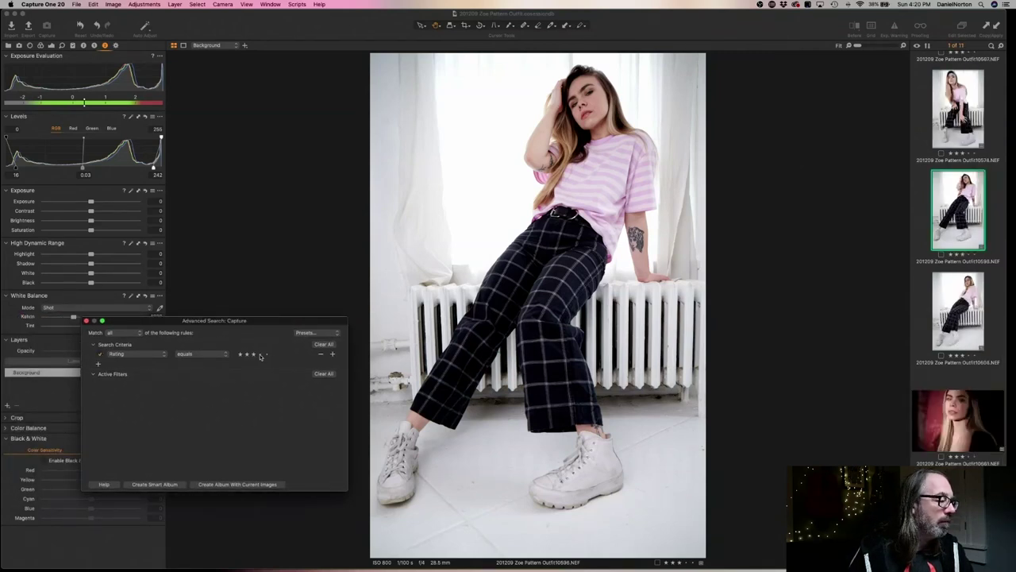
left_click(226, 354)
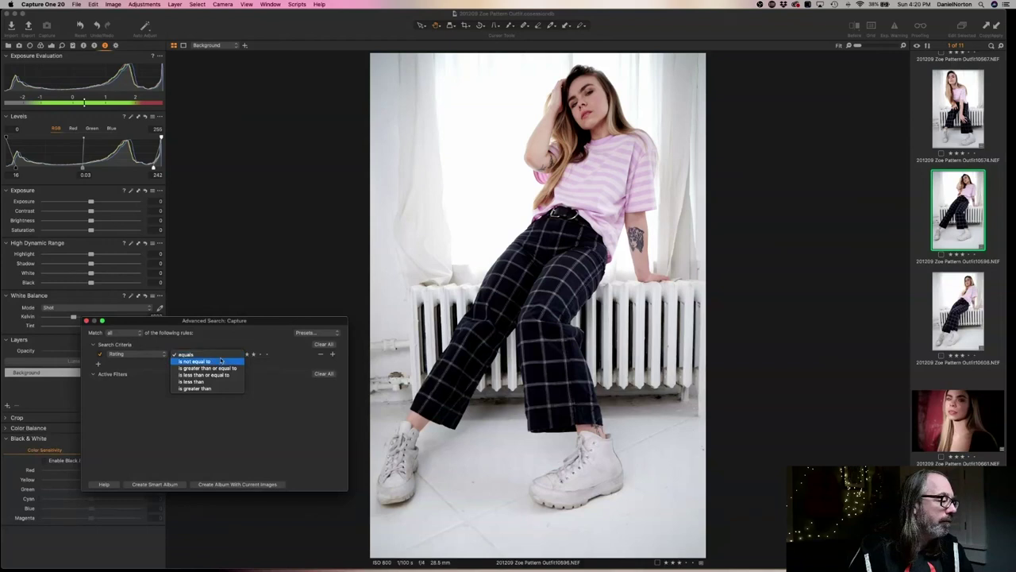
left_click(219, 361)
left_click(221, 355)
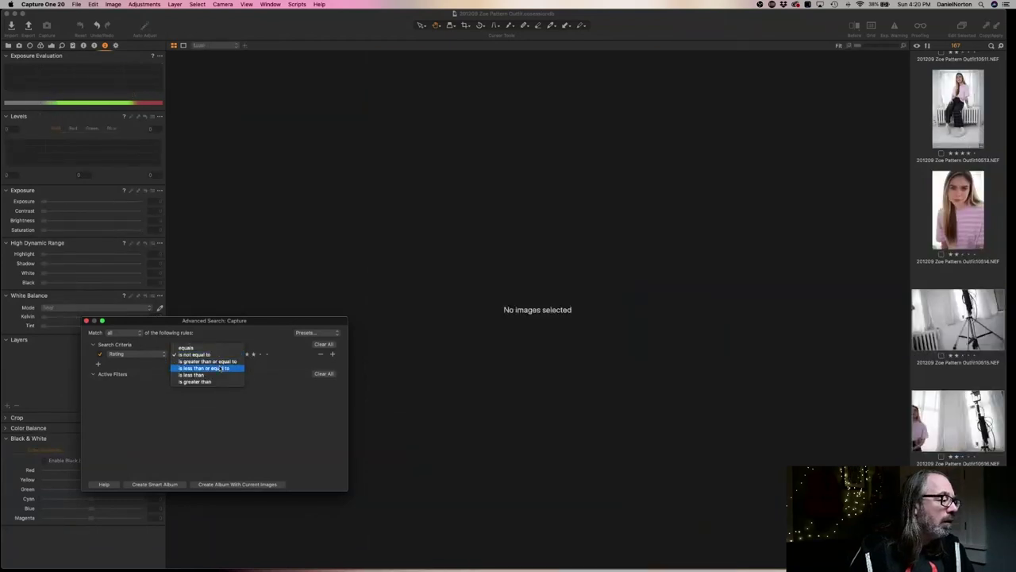
left_click(221, 361)
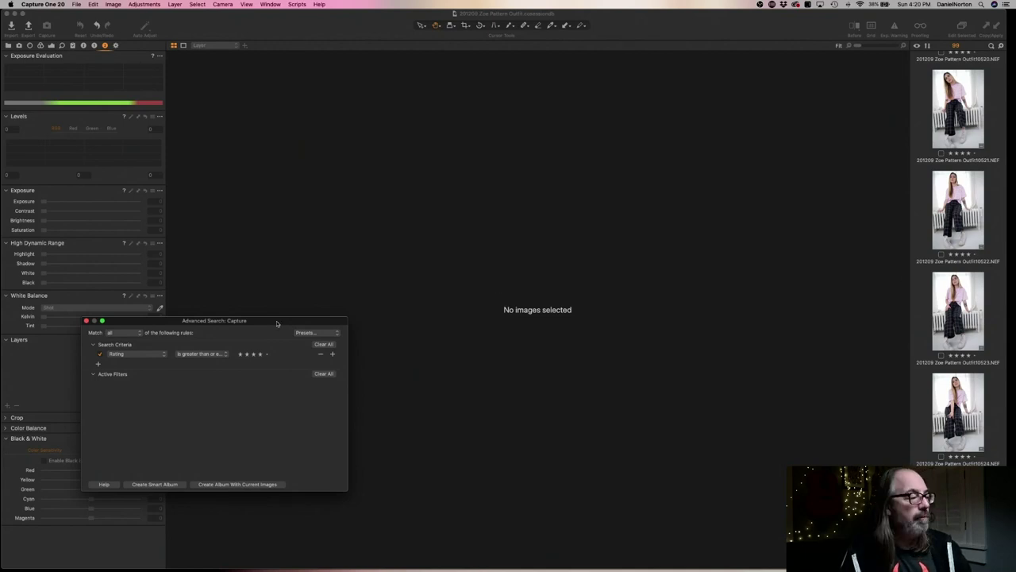
left_click(86, 320)
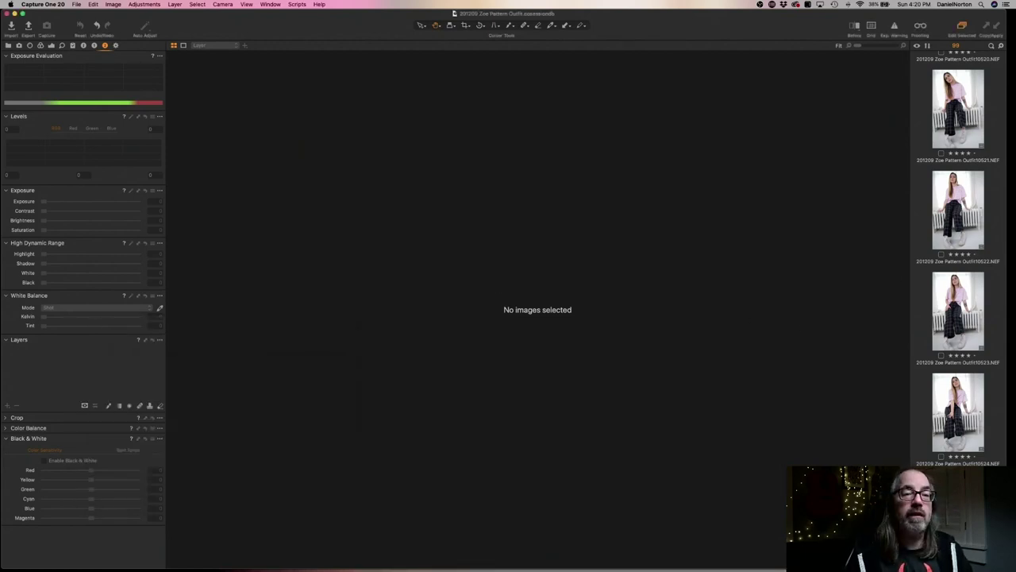
Review the four-star seated radiator photos, viewing 10521, 10531 and 10542 and browsing onward to the curtain portraits
left_click(950, 120)
scroll(952, 238, "down", 5)
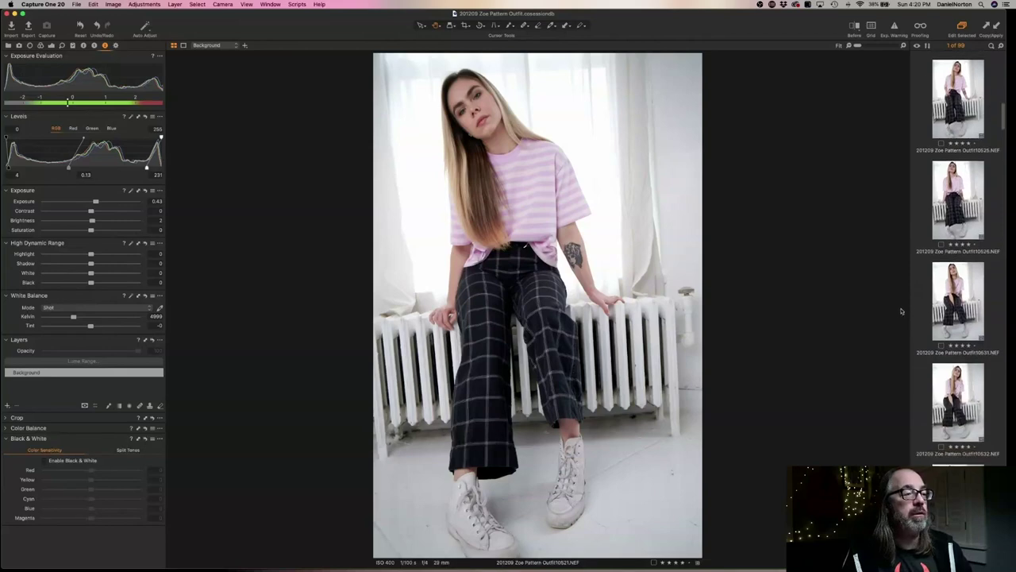
left_click(964, 321)
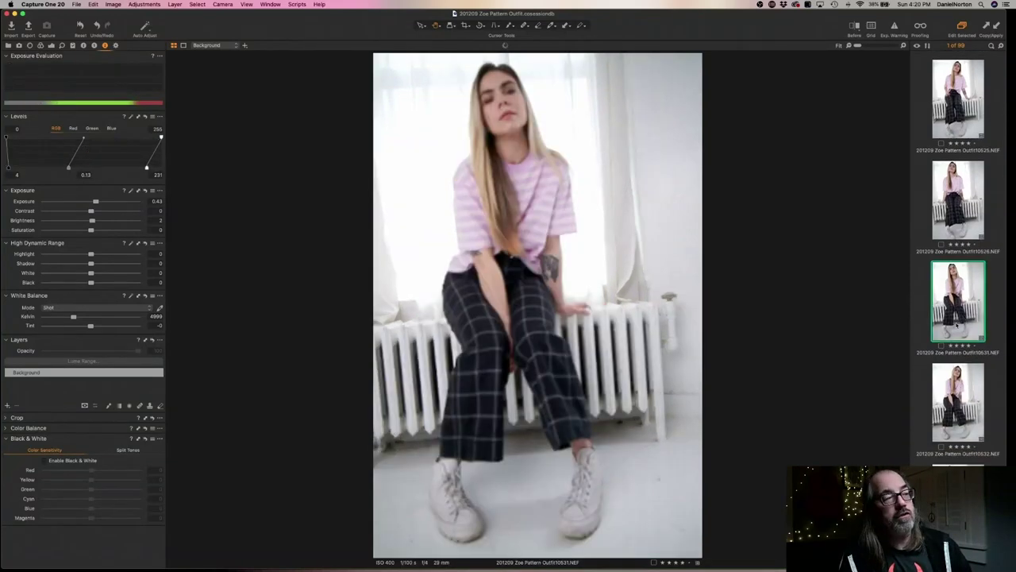
scroll(955, 328, "down", 5)
left_click(952, 332)
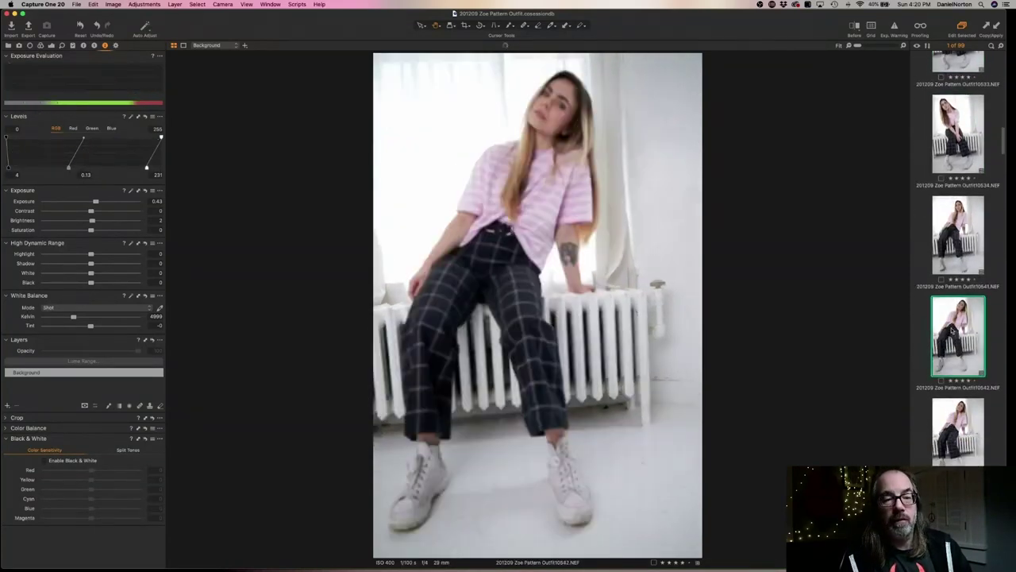
scroll(953, 330, "down", 15)
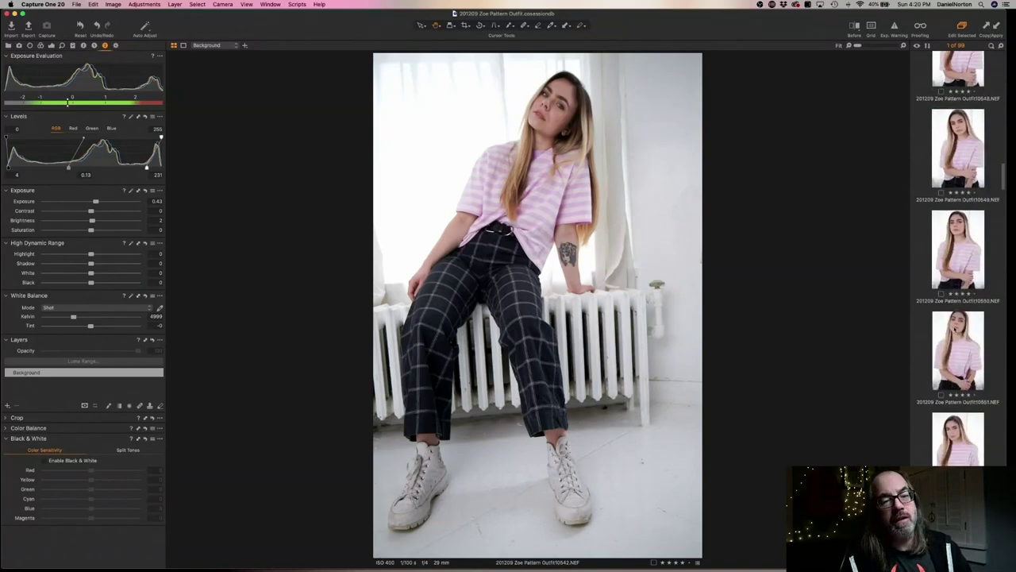
scroll(955, 328, "up", 6)
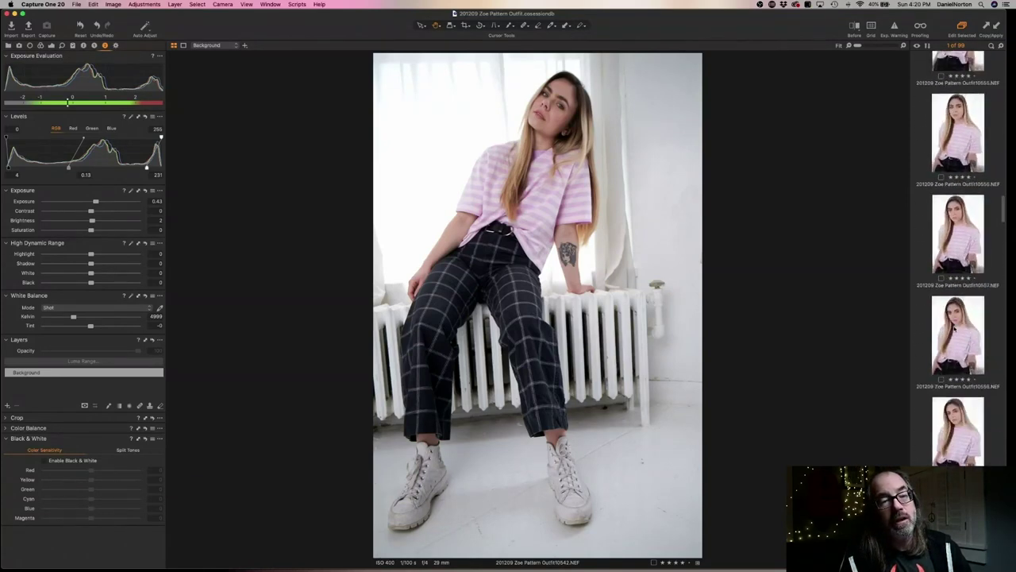
Check a four-star curtain portrait and radiator photo 10576, and browse the remaining radiator shots to the red-backdrop portraits
left_click(956, 262)
scroll(951, 319, "down", 10)
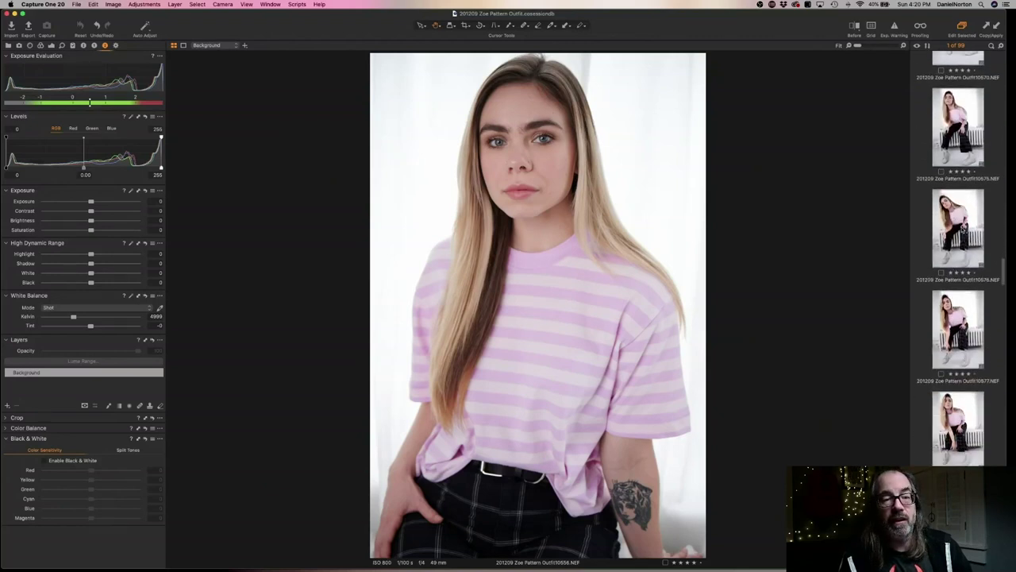
left_click(957, 231)
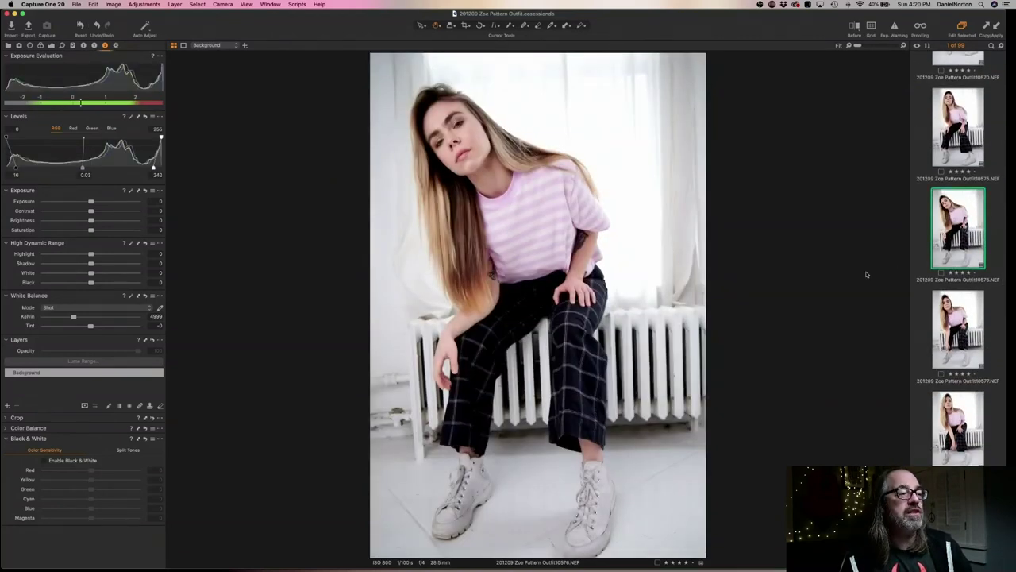
scroll(973, 305, "down", 10)
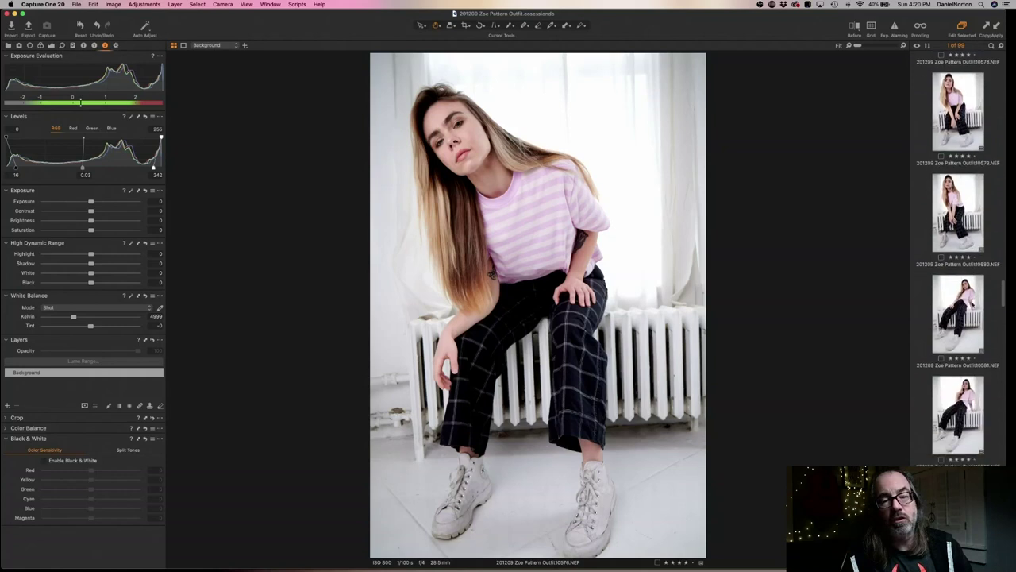
scroll(970, 302, "down", 3)
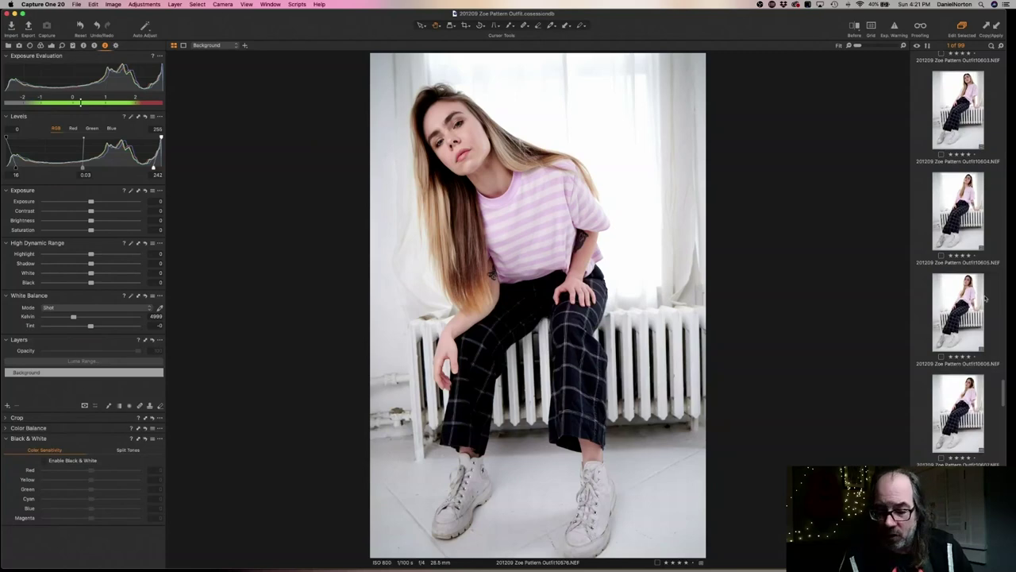
scroll(962, 309, "down", 1)
scroll(968, 253, "down", 20)
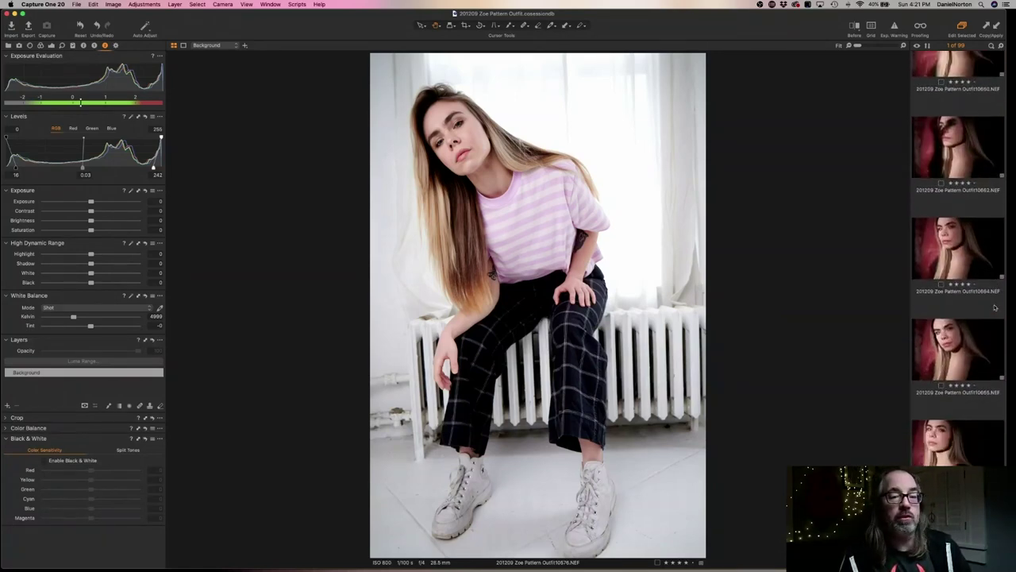
Review the four-star red-backdrop portraits one by one from 10664 through 10682 for expression and consistent exposure
left_click(963, 210)
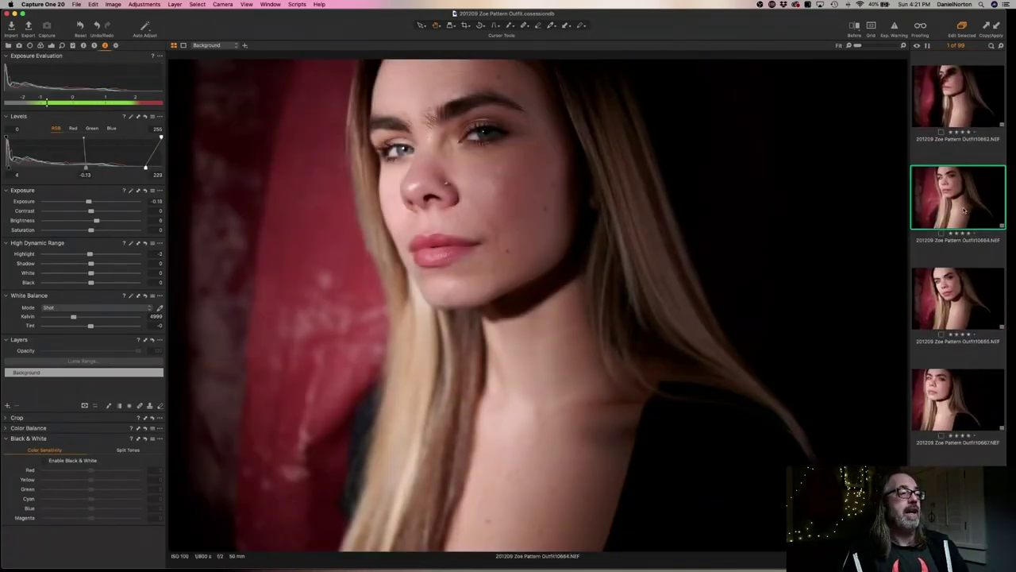
key("Down")
key("Down")
key("Down")
key("Down")
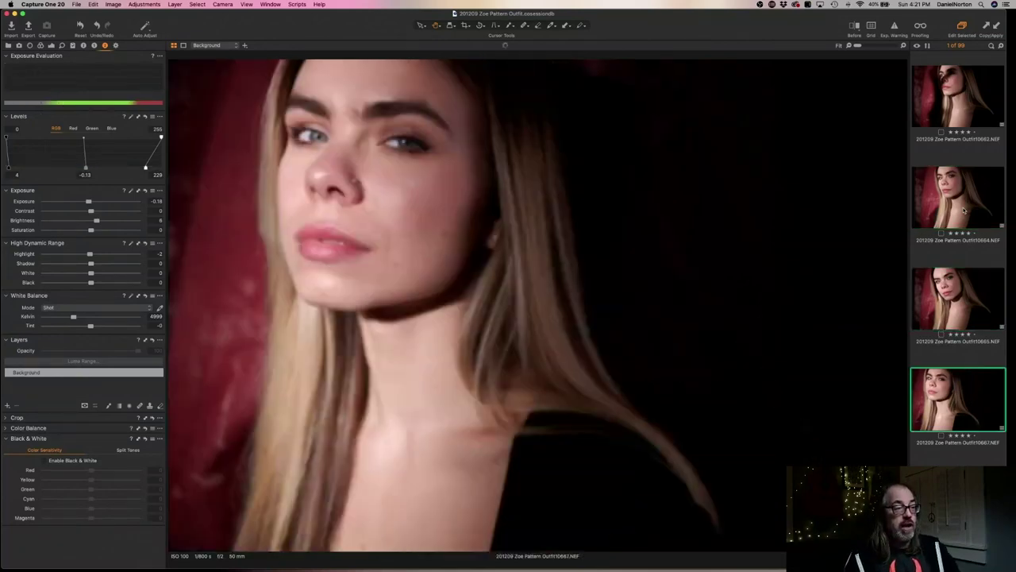
key("Down")
key("Down")
key("Down")
key("Down")
key("Down")
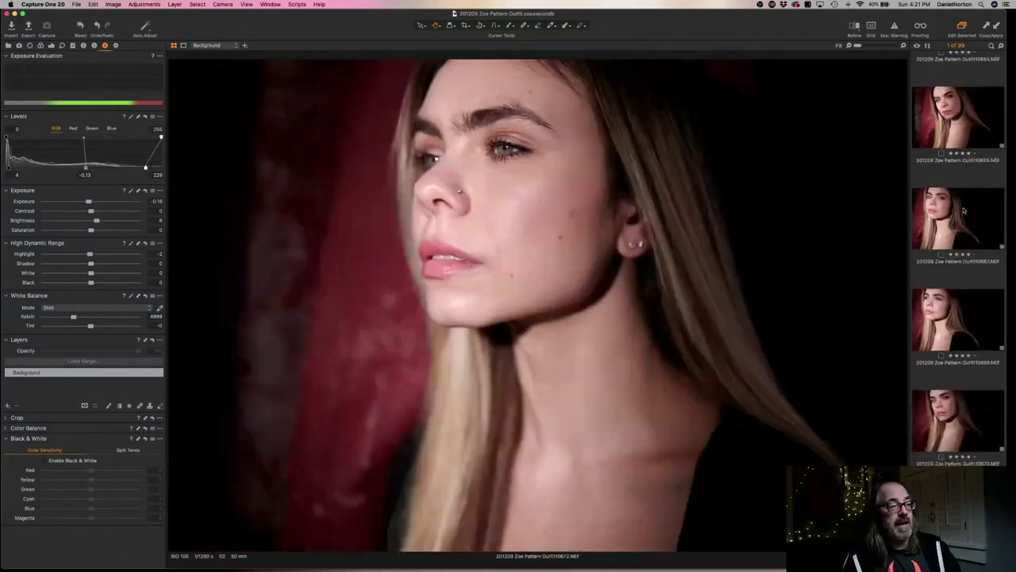
key("Down")
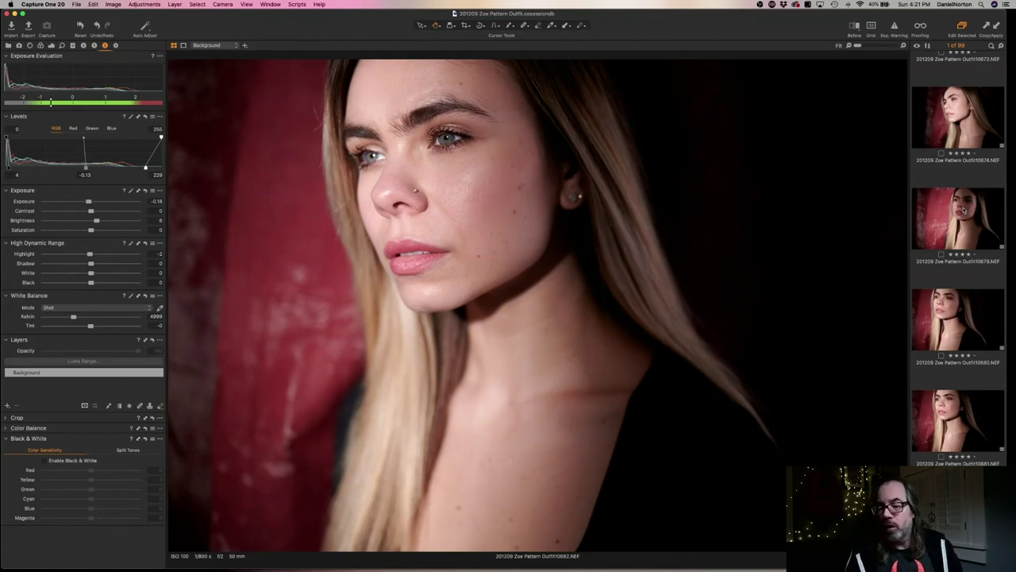
Compare the similar red-backdrop portraits from 10683 onward for gaze and expression
key("Right")
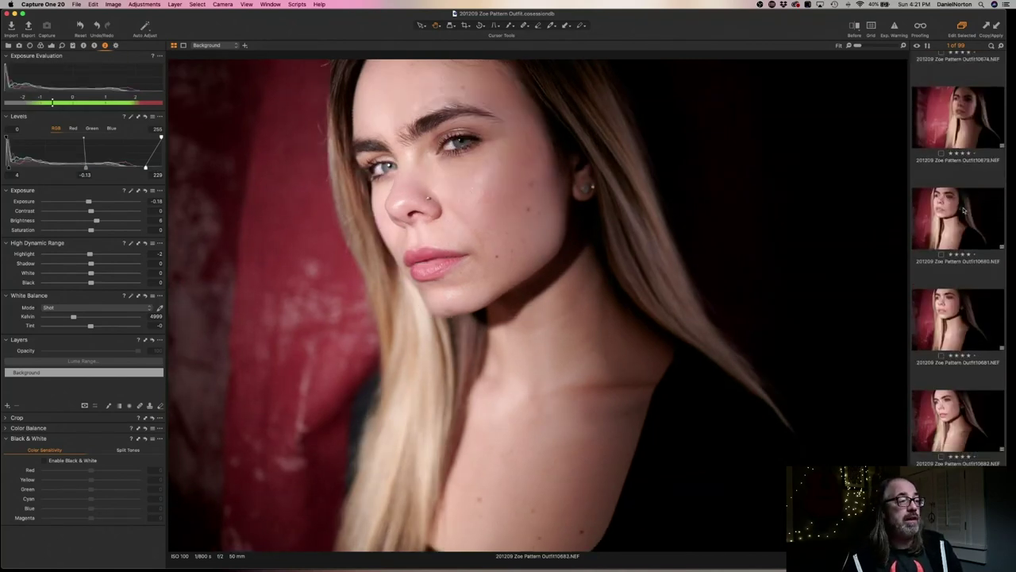
key("Right")
key("Right")
key("Right")
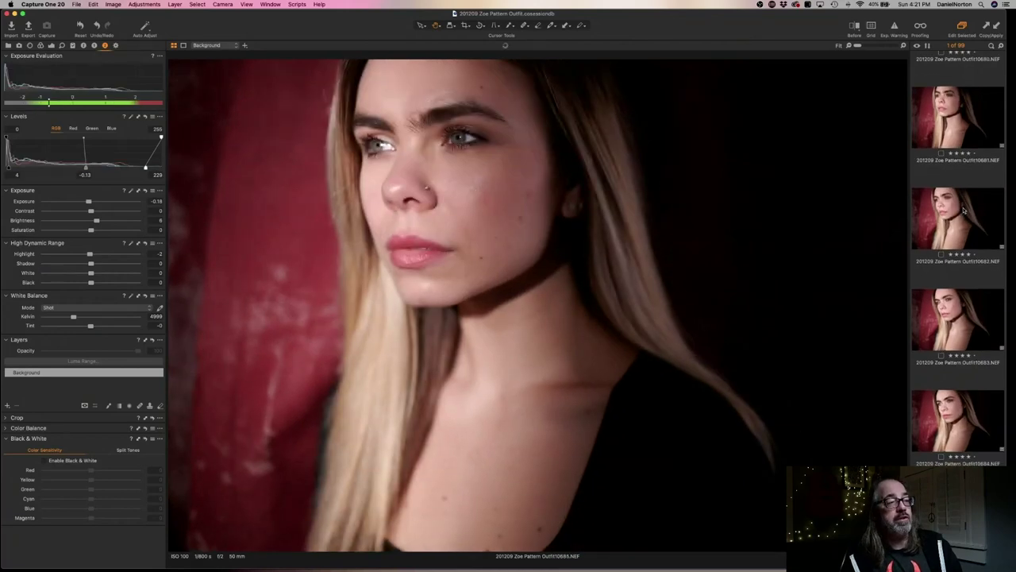
key("Right")
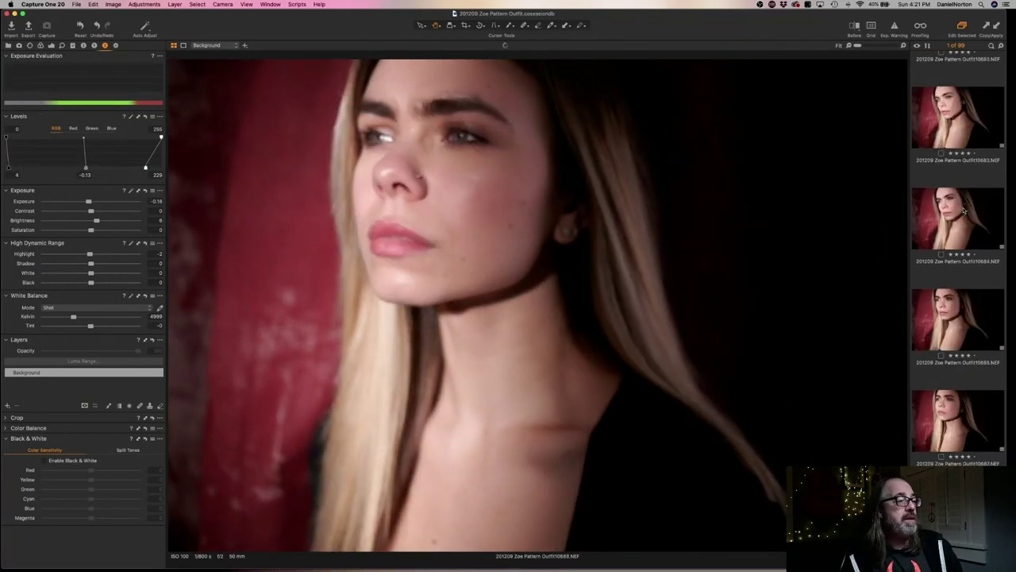